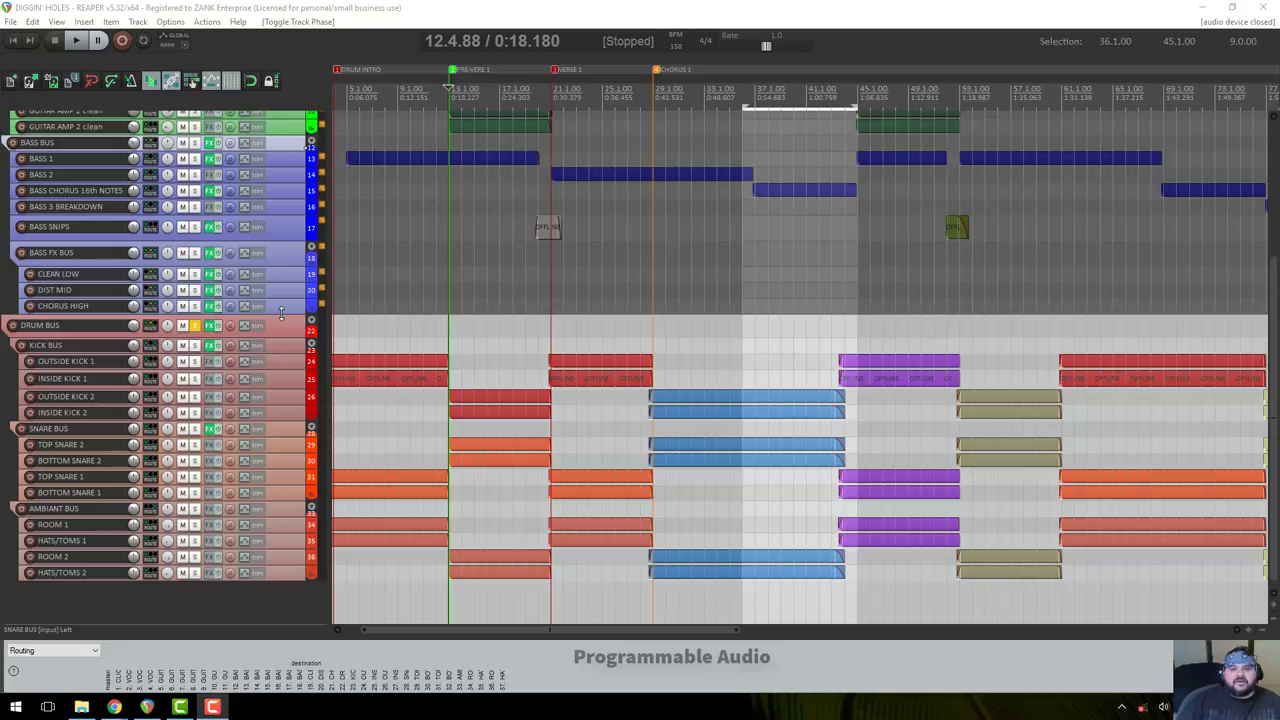
Make the BASS BUS track slightly taller in the track list.
{"action": "scroll", "coordinate": [281, 312], "scroll_direction": "up", "scroll_amount": 5}
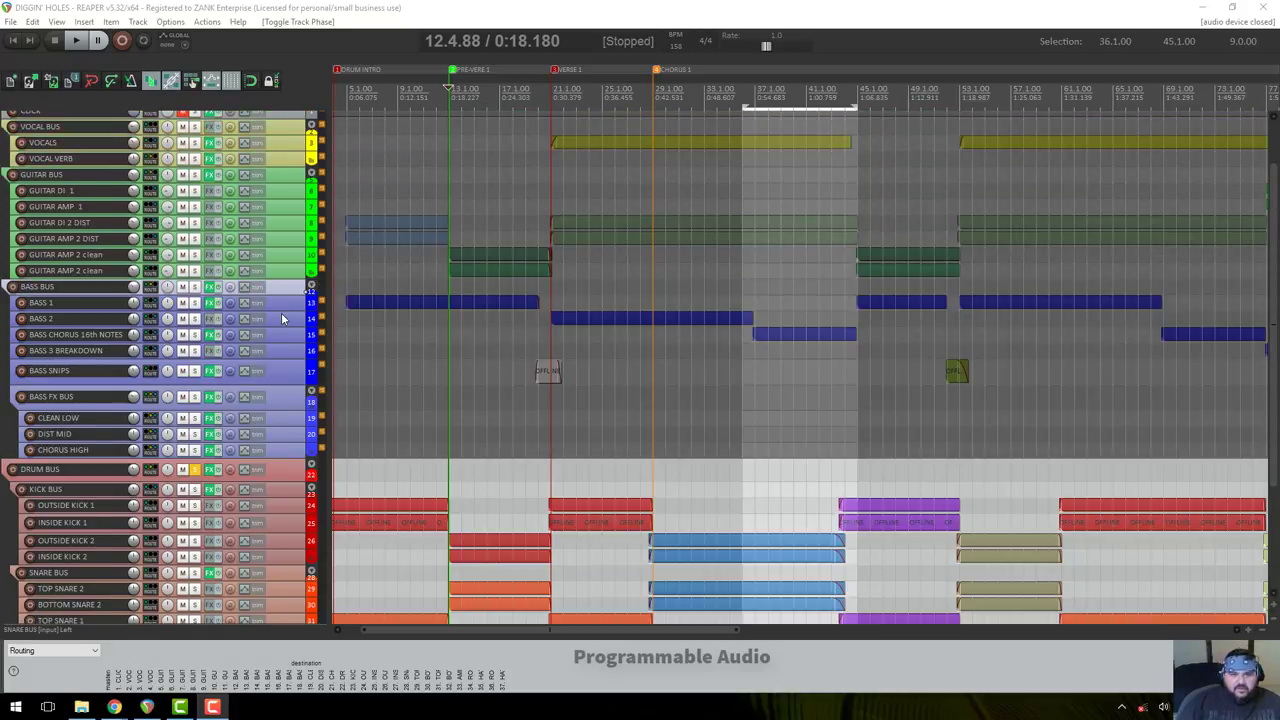
{"action": "scroll", "coordinate": [281, 312], "scroll_direction": "down", "scroll_amount": 2}
{"action": "scroll", "coordinate": [281, 312], "scroll_direction": "up", "scroll_amount": 2}
{"action": "scroll", "coordinate": [281, 312], "scroll_direction": "up", "scroll_amount": 1}
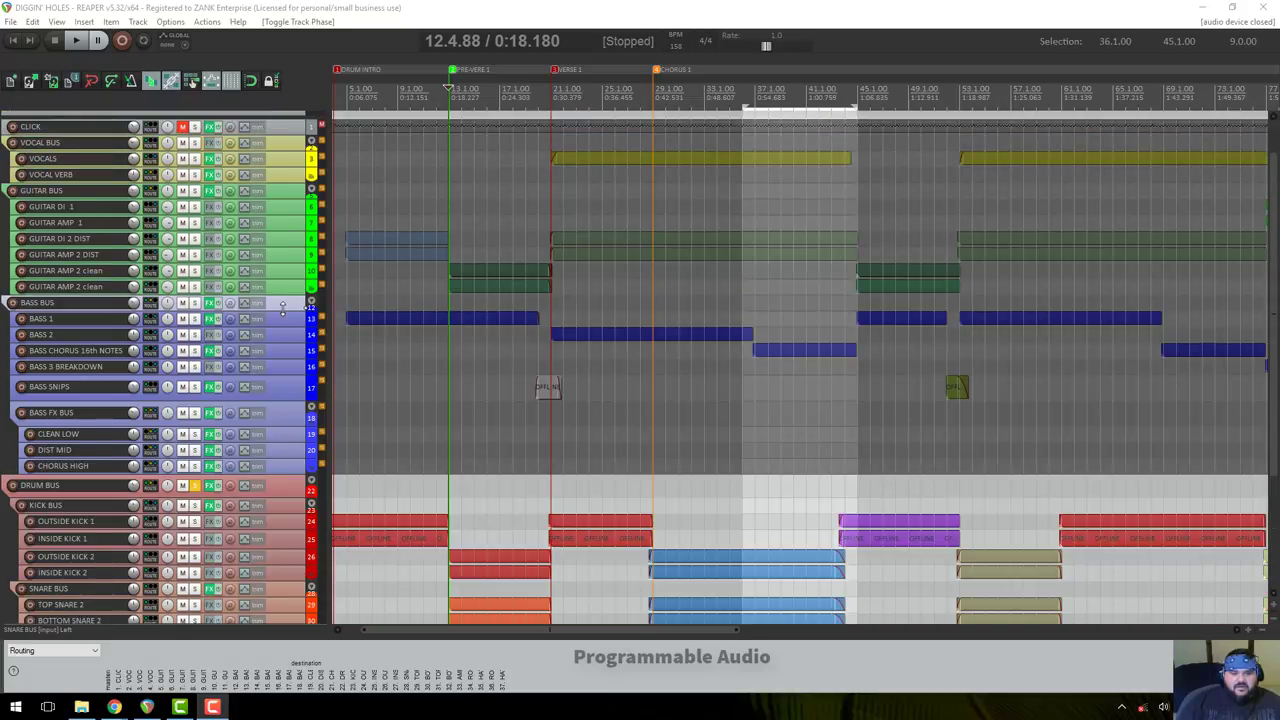
{"action": "left_click_drag", "start_coordinate": [283, 310], "coordinate": [284, 326]}
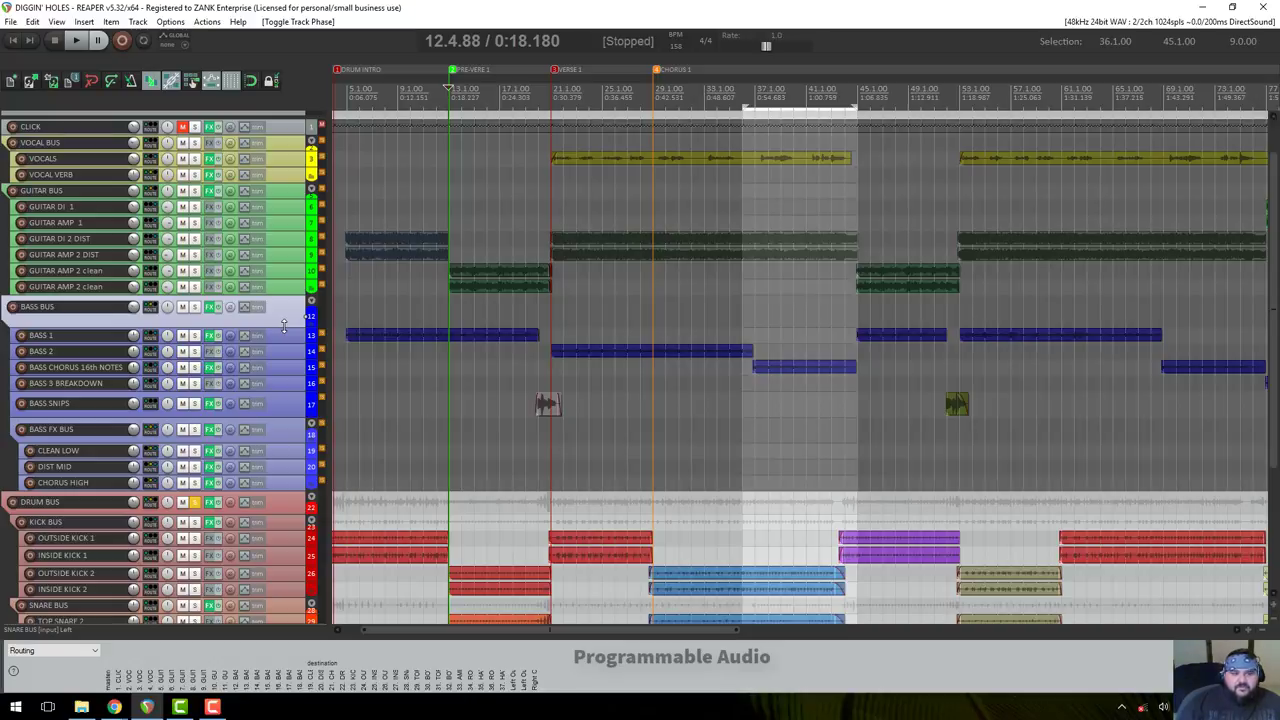
Open the master track's effects chain and show its ReaEQ settings.
{"action": "scroll", "coordinate": [284, 328], "scroll_direction": "up", "scroll_amount": 1}
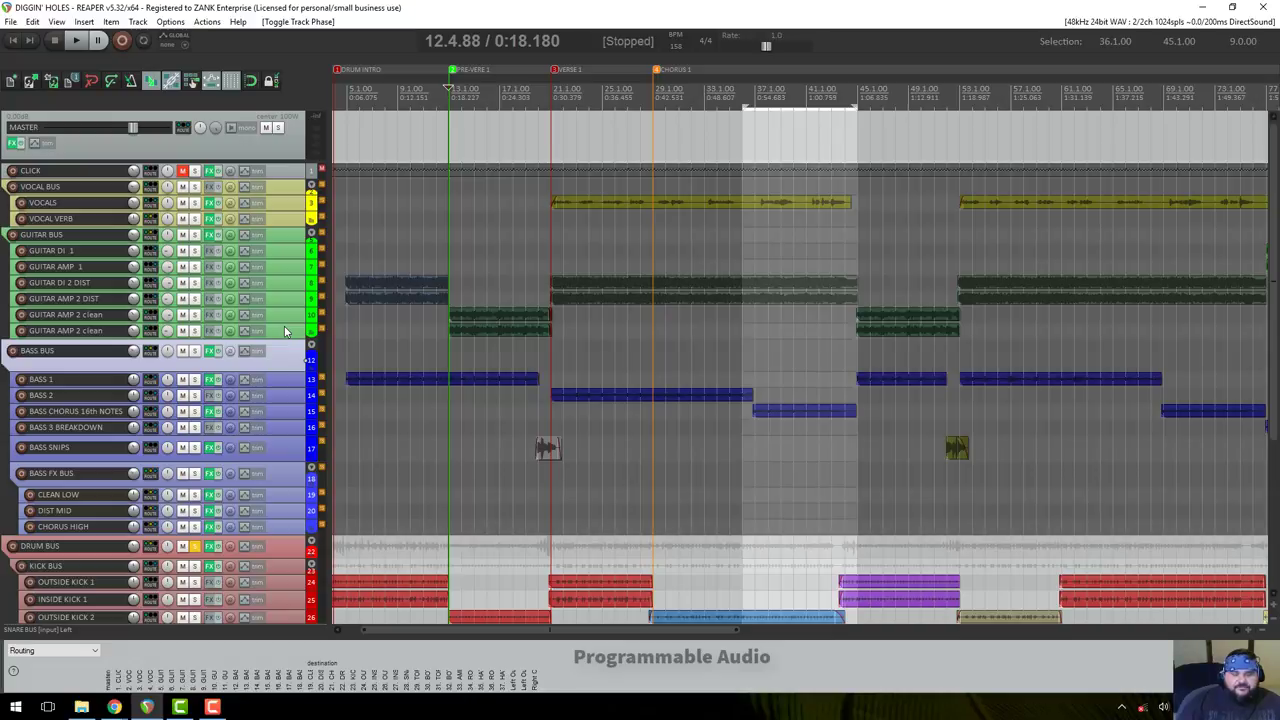
{"action": "left_click_drag", "start_coordinate": [280, 179], "coordinate": [280, 150]}
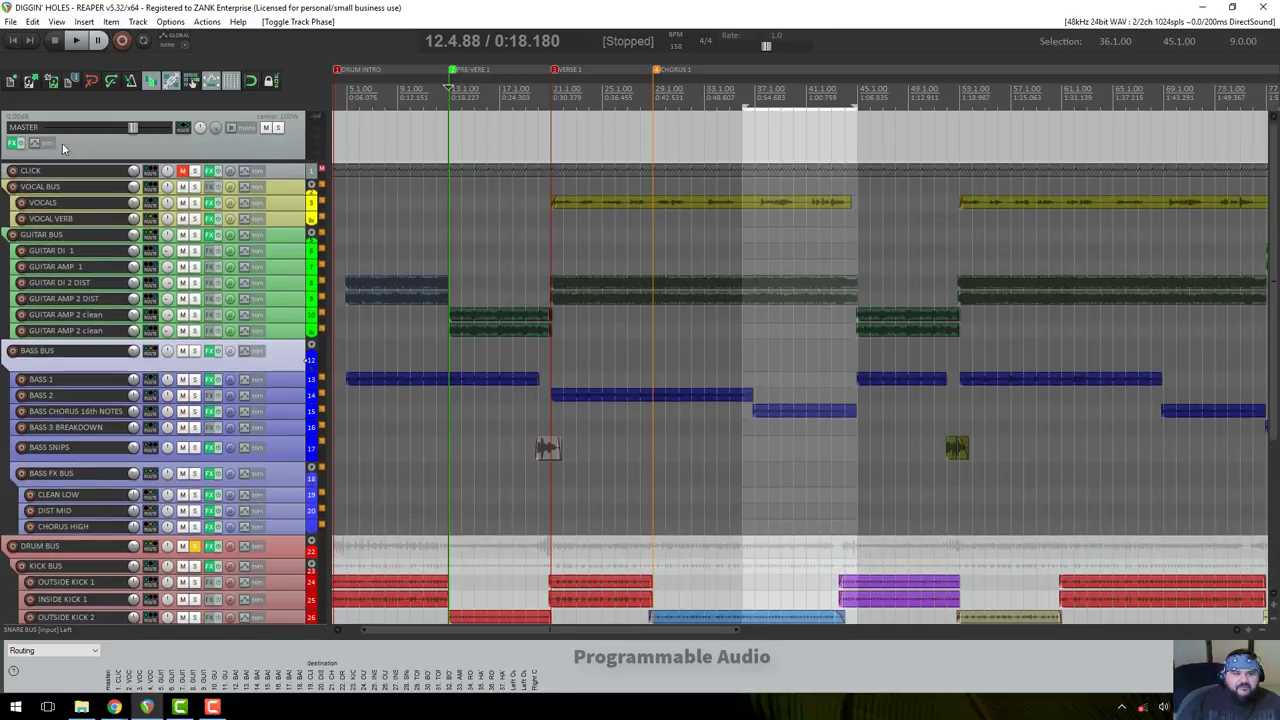
{"action": "left_click", "coordinate": [16, 143]}
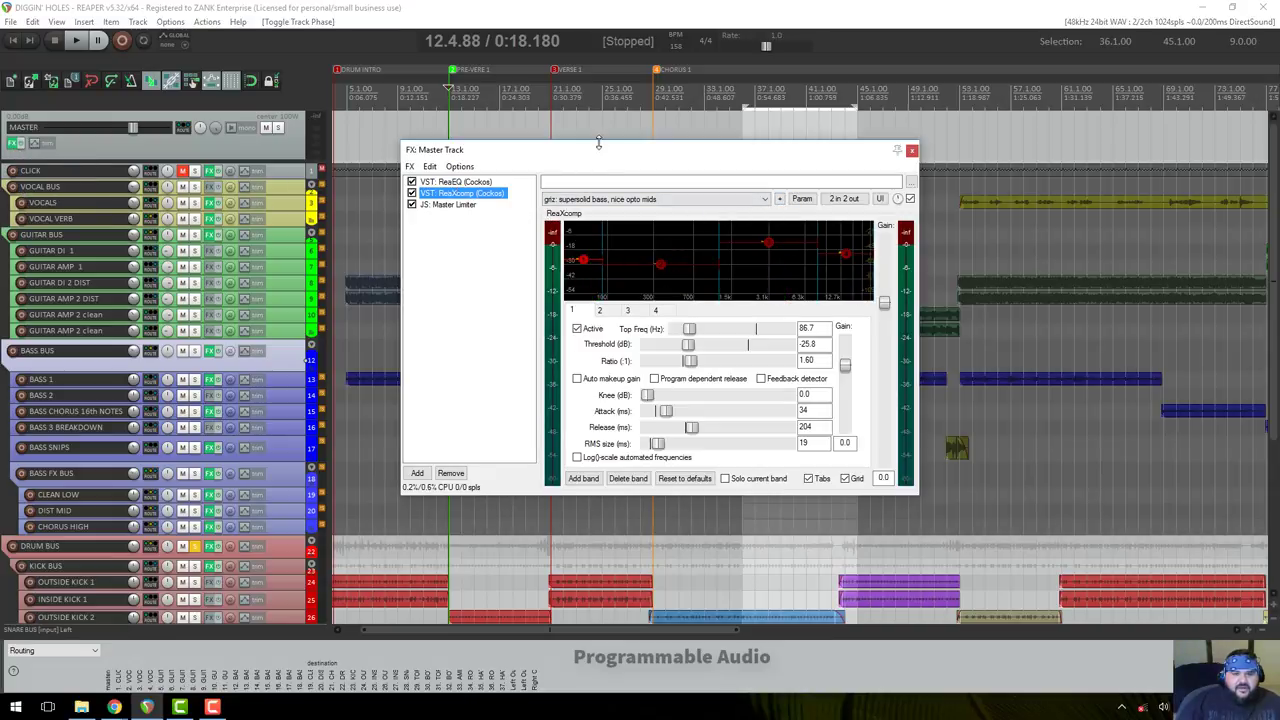
{"action": "left_click_drag", "start_coordinate": [598, 143], "coordinate": [557, 164]}
{"action": "left_click", "coordinate": [425, 203]}
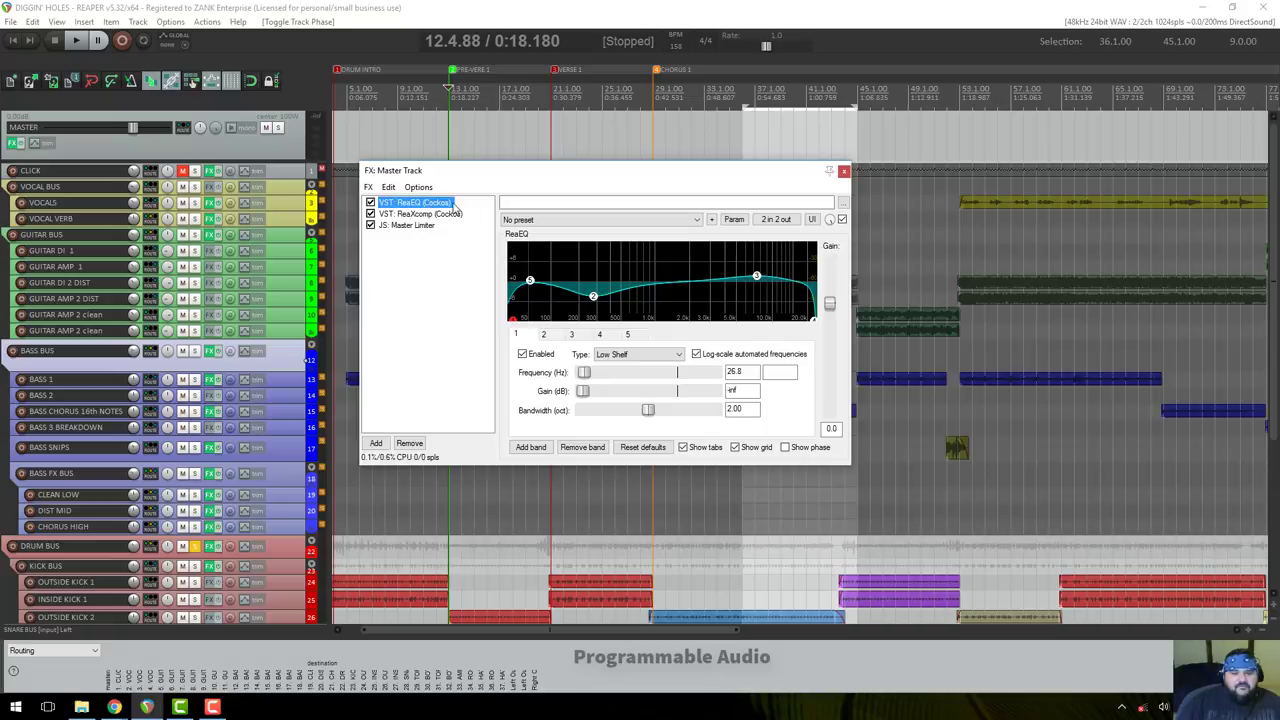
{"action": "mouse_move", "coordinate": [588, 183]}
{"action": "left_mouse_down"}
{"action": "mouse_move", "coordinate": [560, 188]}
{"action": "mouse_move", "coordinate": [600, 194]}
{"action": "left_mouse_up"}
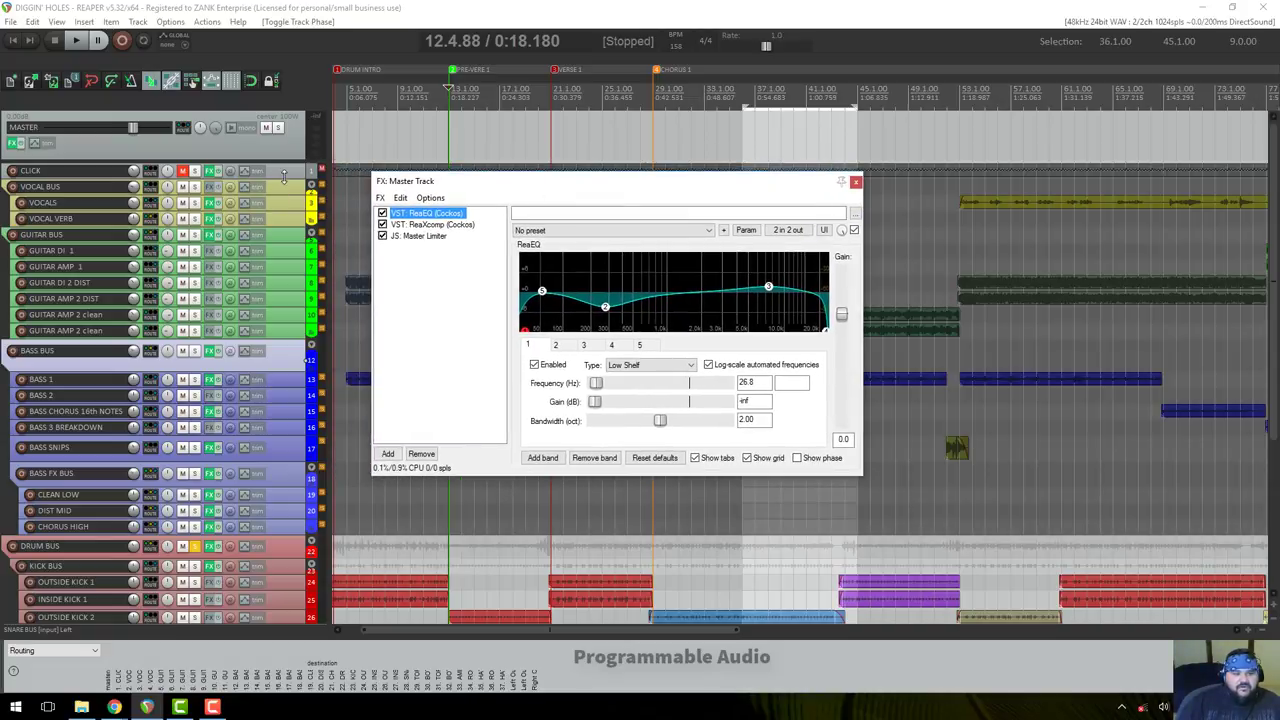
Make the CLICK track and the master track slightly taller.
{"action": "left_click_drag", "start_coordinate": [283, 176], "coordinate": [282, 186]}
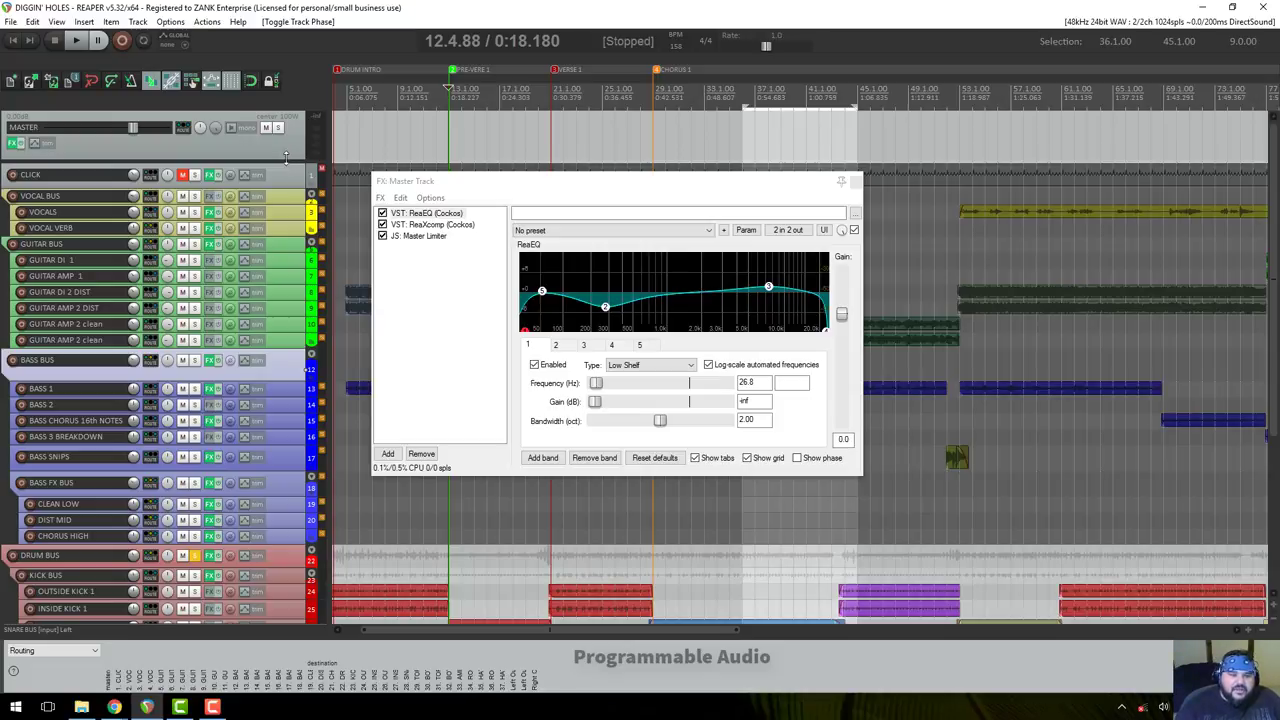
{"action": "left_click_drag", "start_coordinate": [287, 160], "coordinate": [287, 175]}
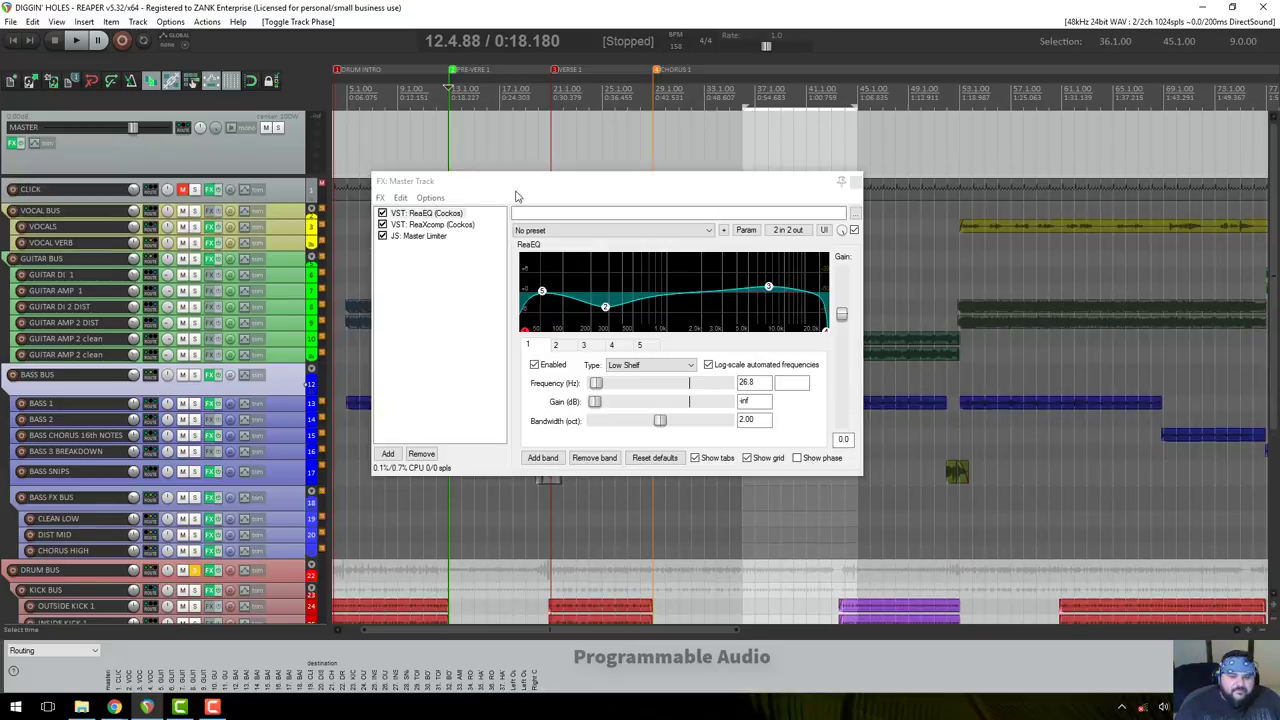
Adjust band 2 of the master track's ReaEQ to a cut of about -3.8 dB at 304 Hz.
{"action": "mouse_move", "coordinate": [608, 313]}
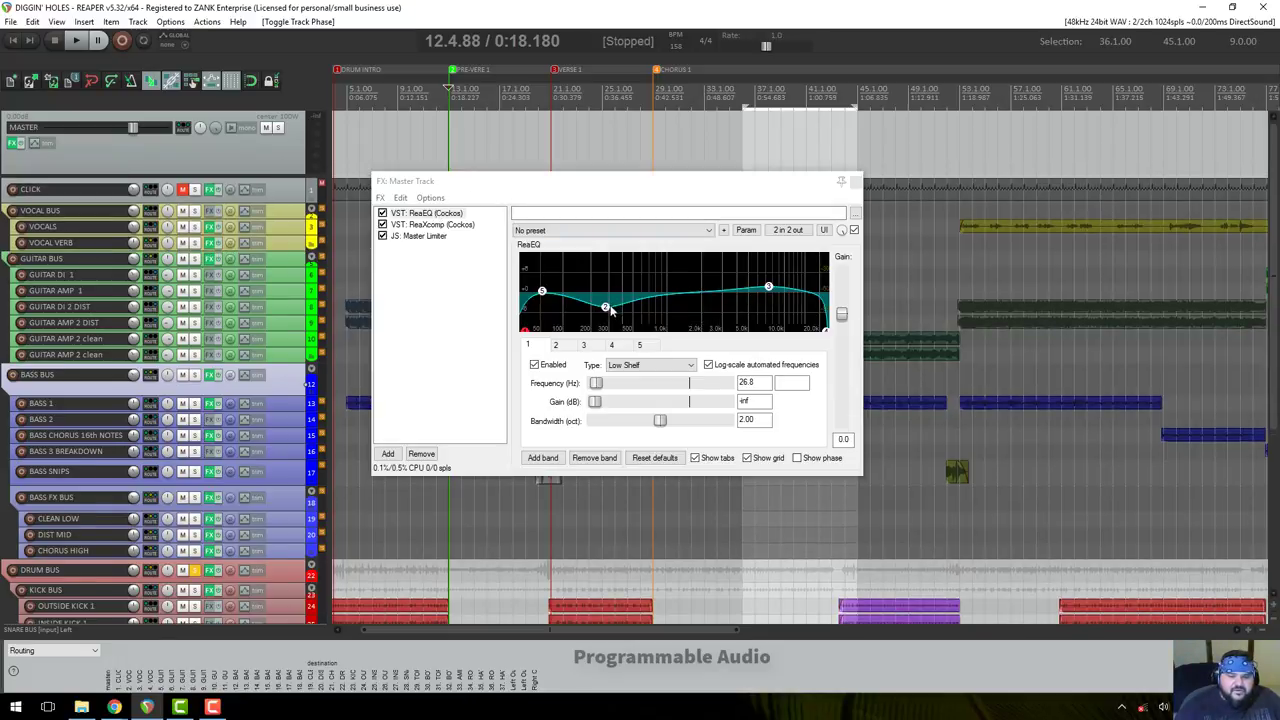
{"action": "mouse_move", "coordinate": [610, 311]}
{"action": "left_mouse_down"}
{"action": "mouse_move", "coordinate": [612, 296]}
{"action": "mouse_move", "coordinate": [613, 311]}
{"action": "left_mouse_up"}
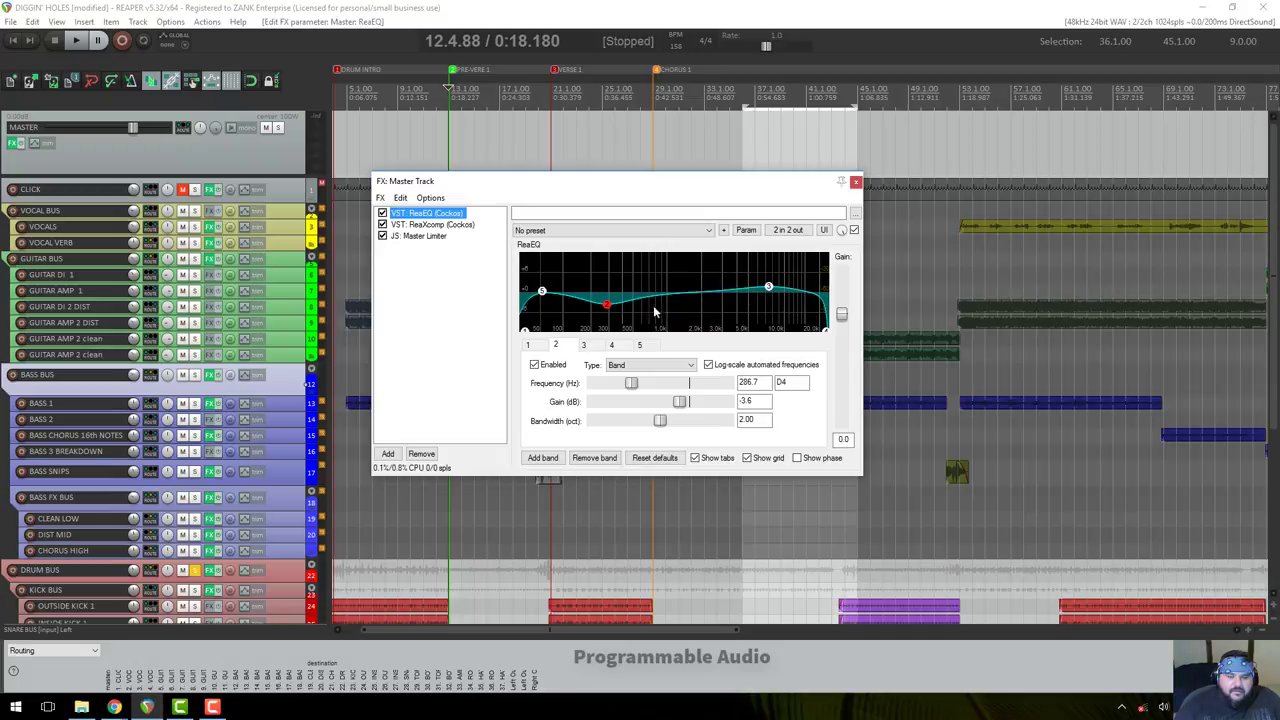
{"action": "left_click_drag", "start_coordinate": [609, 314], "coordinate": [614, 316]}
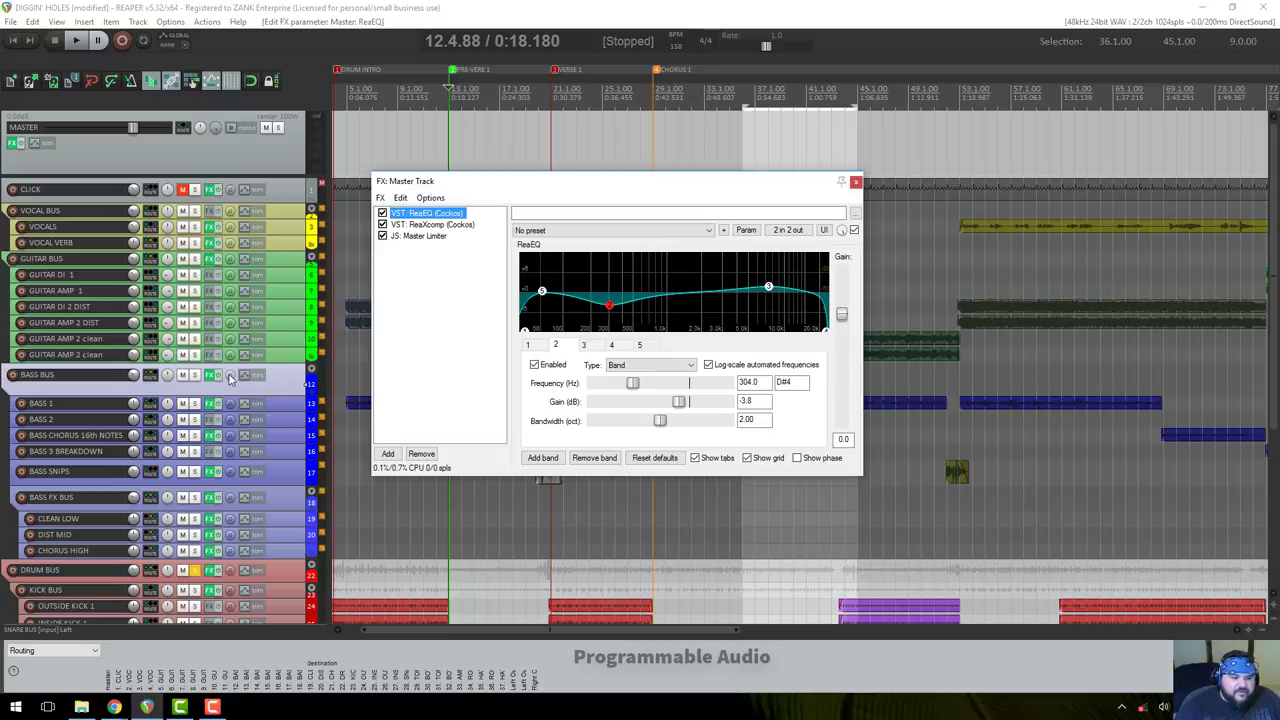
Open the GUITAR BUS effects chain, and play the song with the guitar bus soloed instead of the drum bus.
{"action": "left_click", "coordinate": [212, 258]}
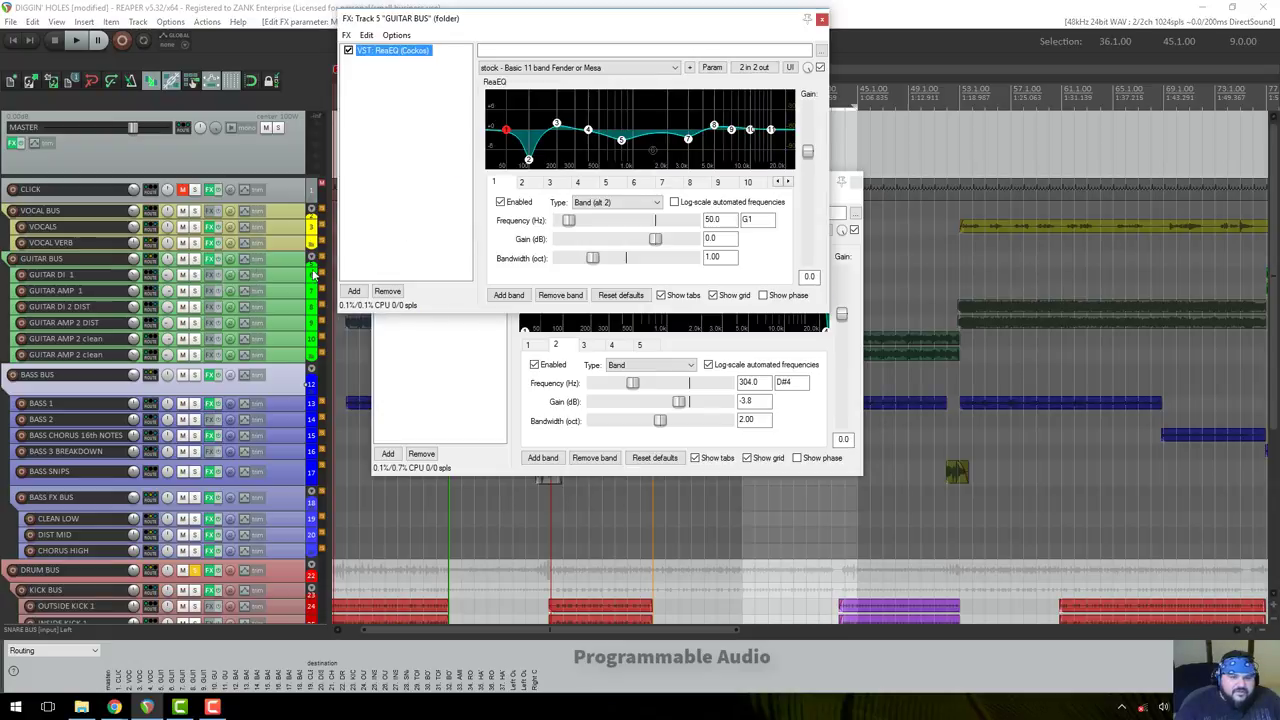
{"action": "left_click_drag", "start_coordinate": [503, 25], "coordinate": [885, 198]}
{"action": "left_click", "coordinate": [195, 258]}
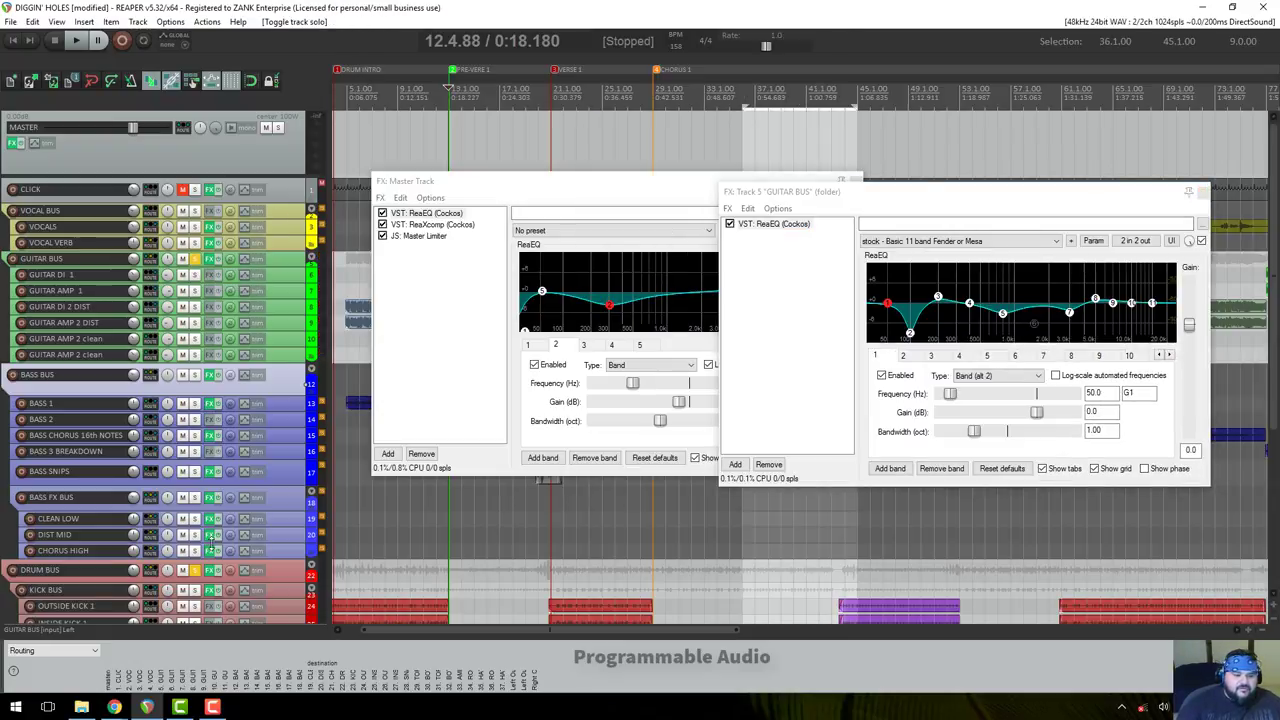
{"action": "left_click", "coordinate": [197, 575]}
{"action": "key", "text": "space"}
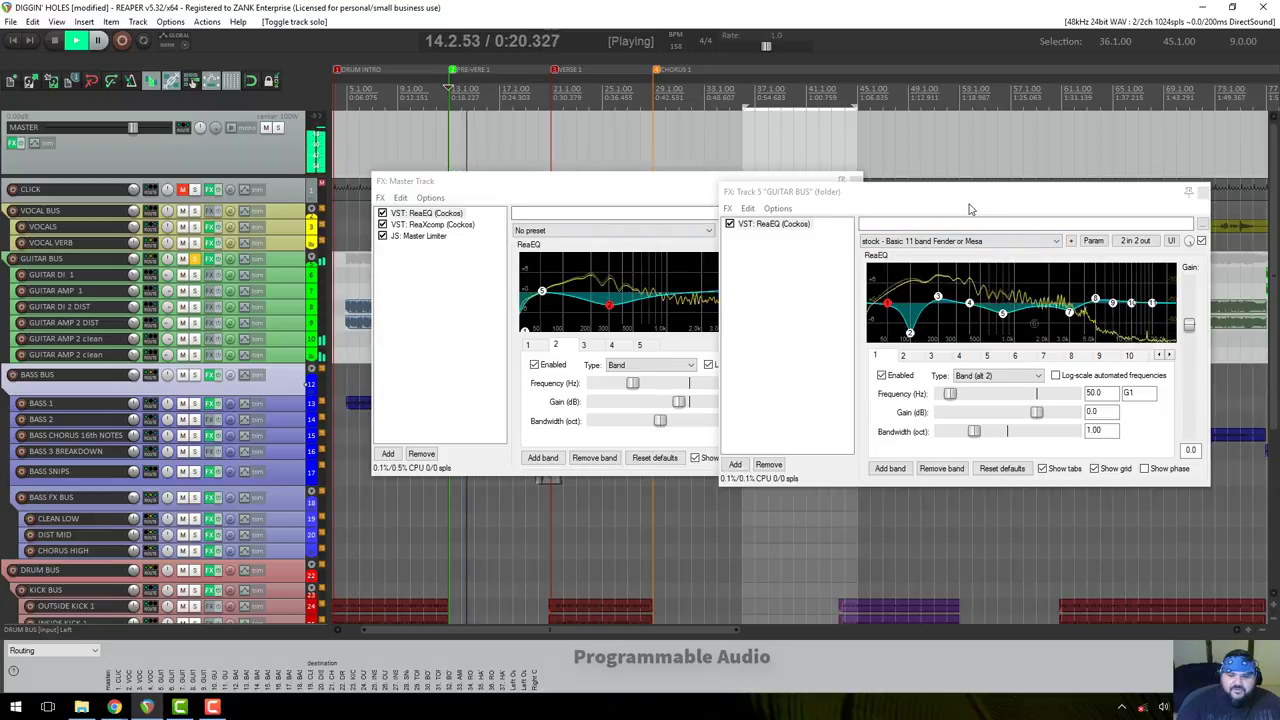
Compare the master and GUITAR BUS ReaEQ curves side by side during playback, closing the guitar bus effects and stopping playback at the end.
{"action": "left_click", "coordinate": [752, 196]}
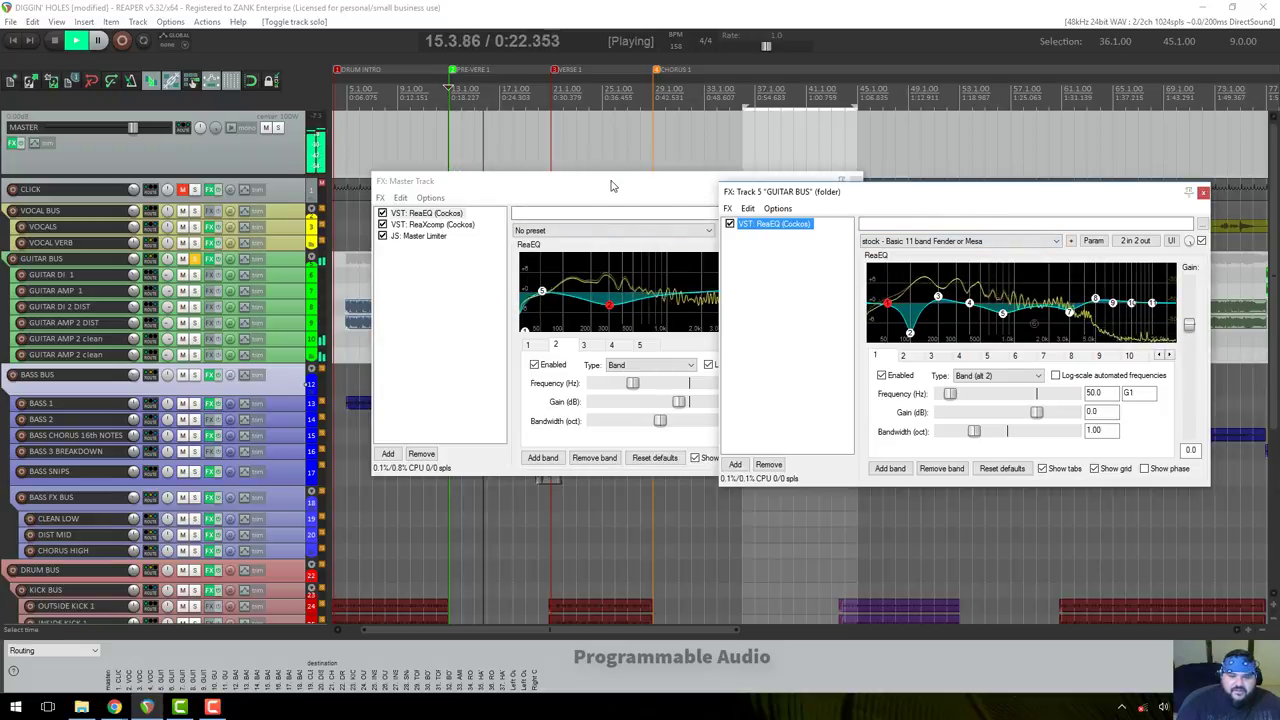
{"action": "left_click_drag", "start_coordinate": [612, 186], "coordinate": [421, 182]}
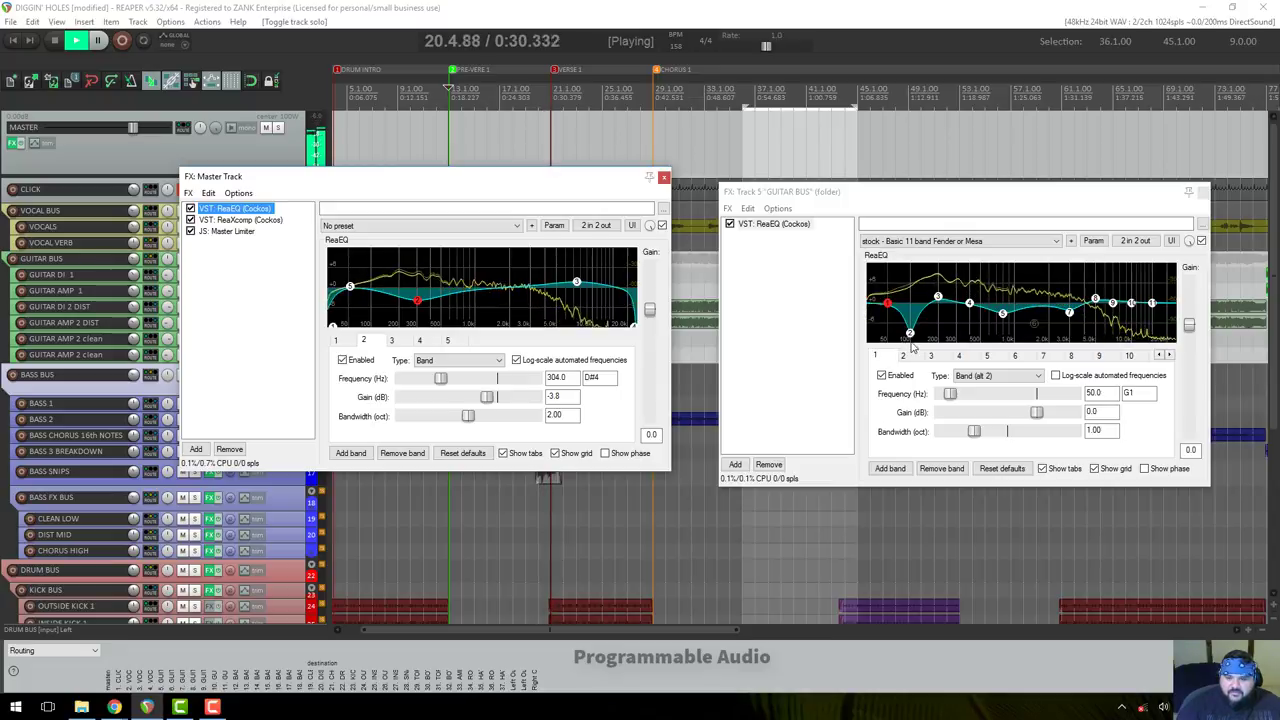
{"action": "mouse_move", "coordinate": [912, 335]}
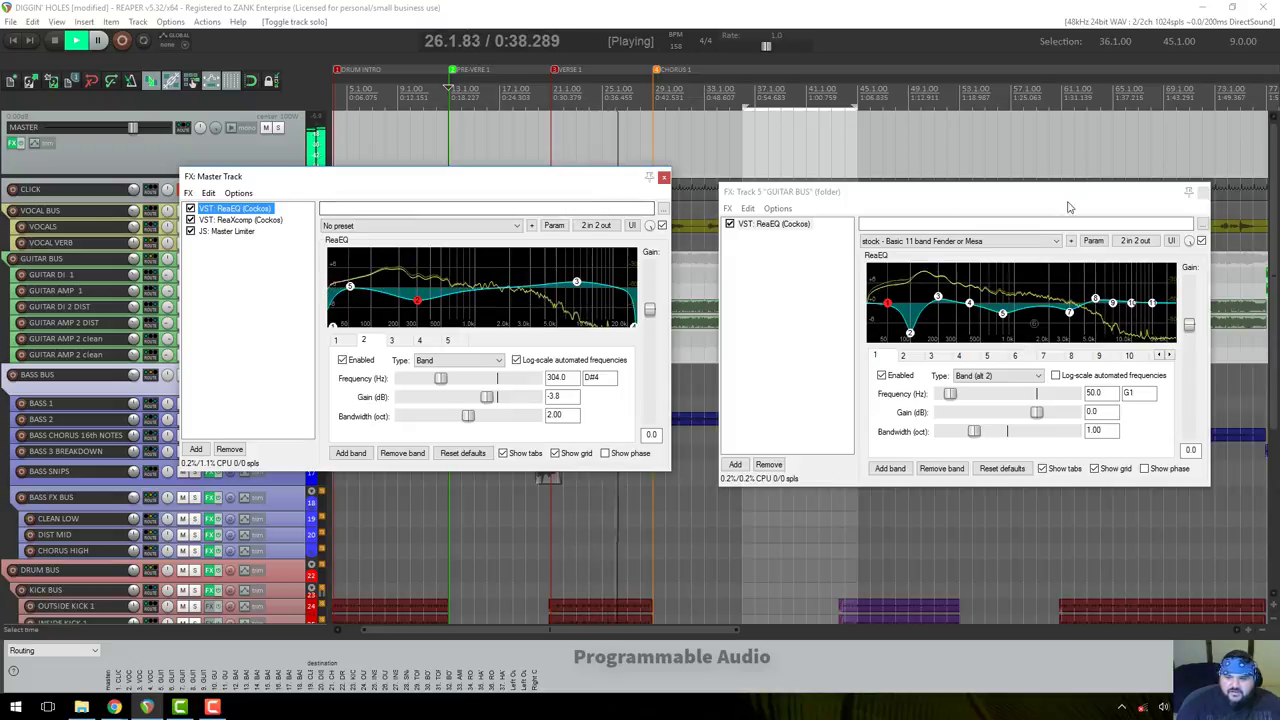
{"action": "left_click", "coordinate": [1203, 191]}
{"action": "key", "text": "space"}
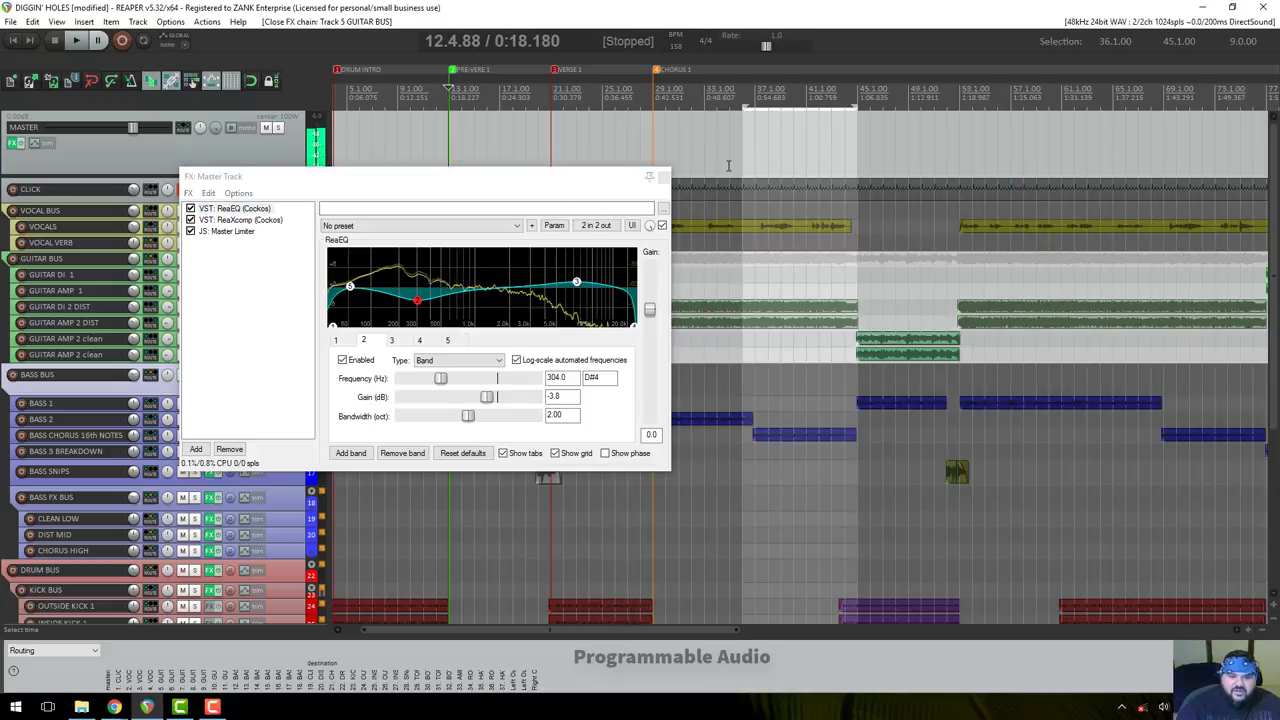
Play the soloed guitar bus briefly and examine its spectrum against band 2 in the master track's ReaEQ.
{"action": "left_click_drag", "start_coordinate": [512, 177], "coordinate": [720, 189]}
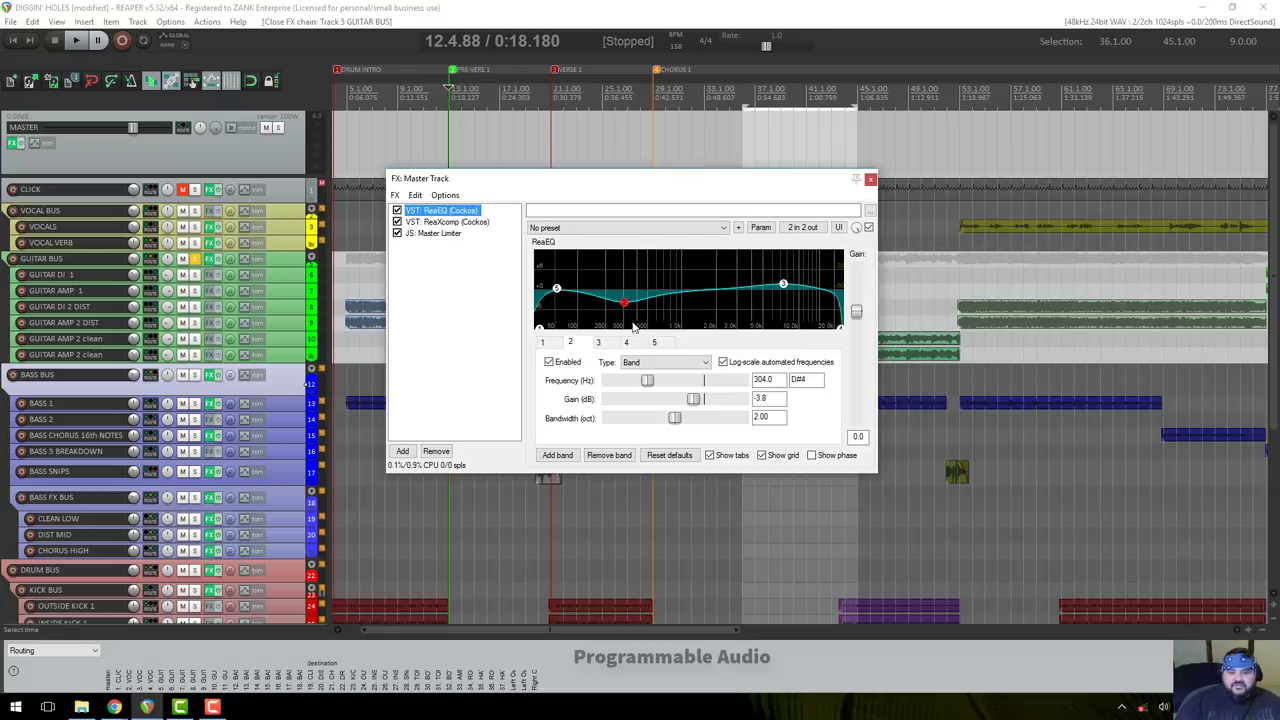
{"action": "mouse_move", "coordinate": [628, 308]}
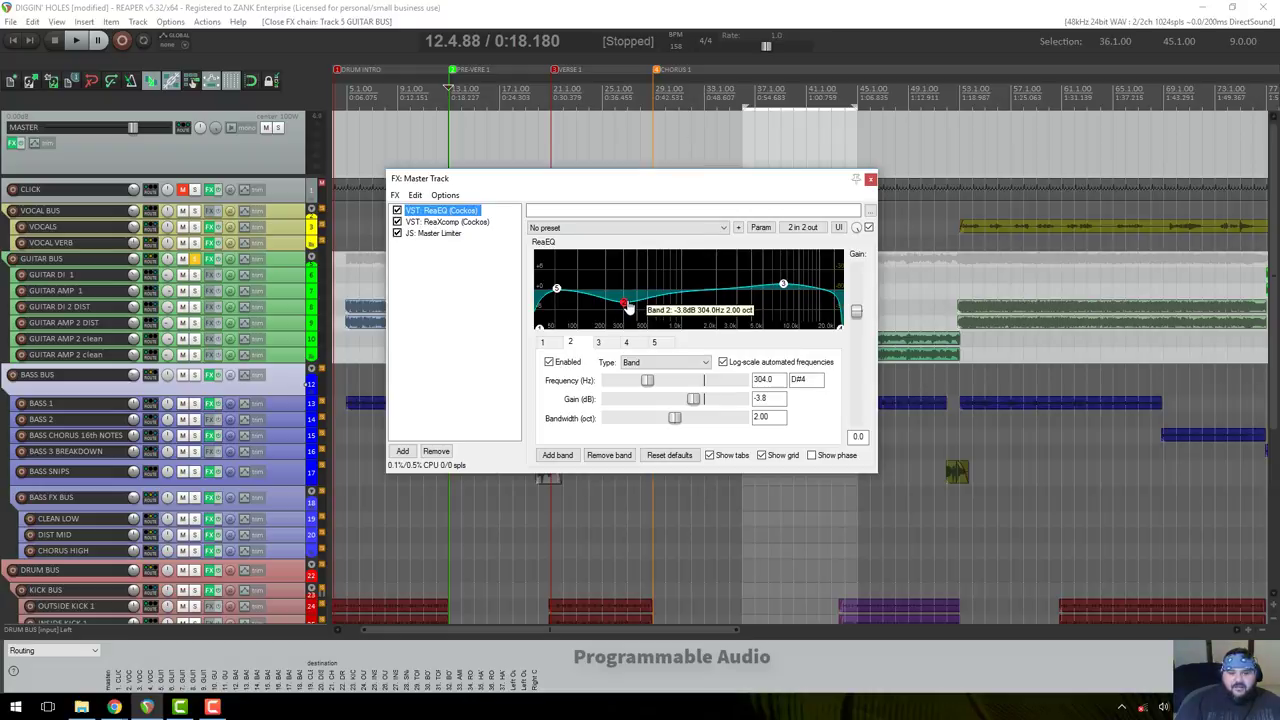
{"action": "key", "text": "space"}
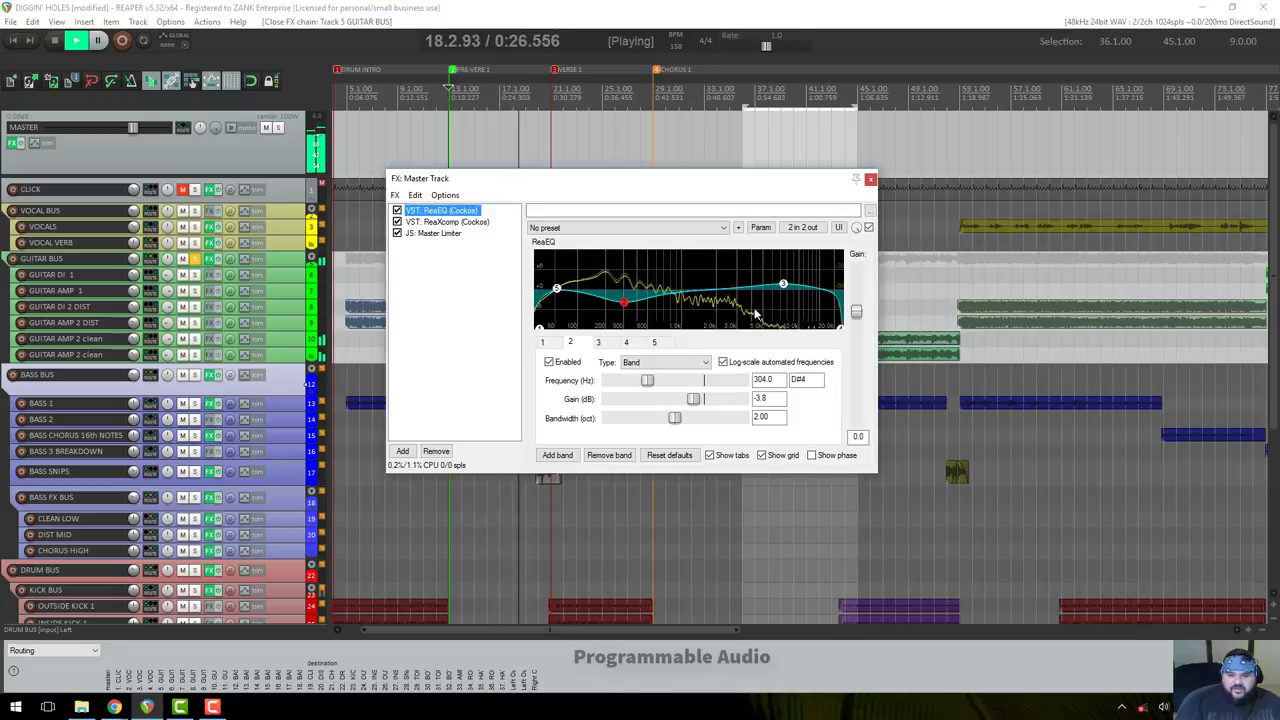
{"action": "key", "text": "space"}
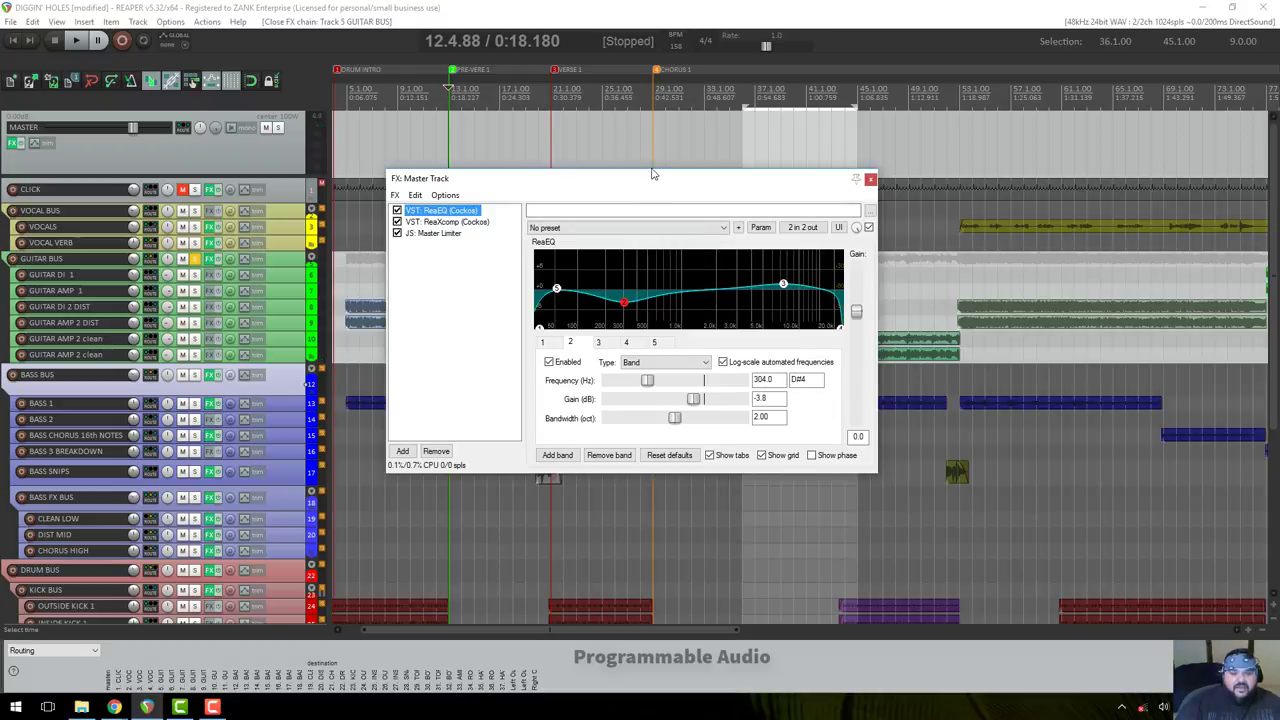
Examine the ReaXcomp and Master Limiter settings in the master track's chain, enlarging the effects window for the limiter.
{"action": "left_click_drag", "start_coordinate": [652, 174], "coordinate": [646, 162]}
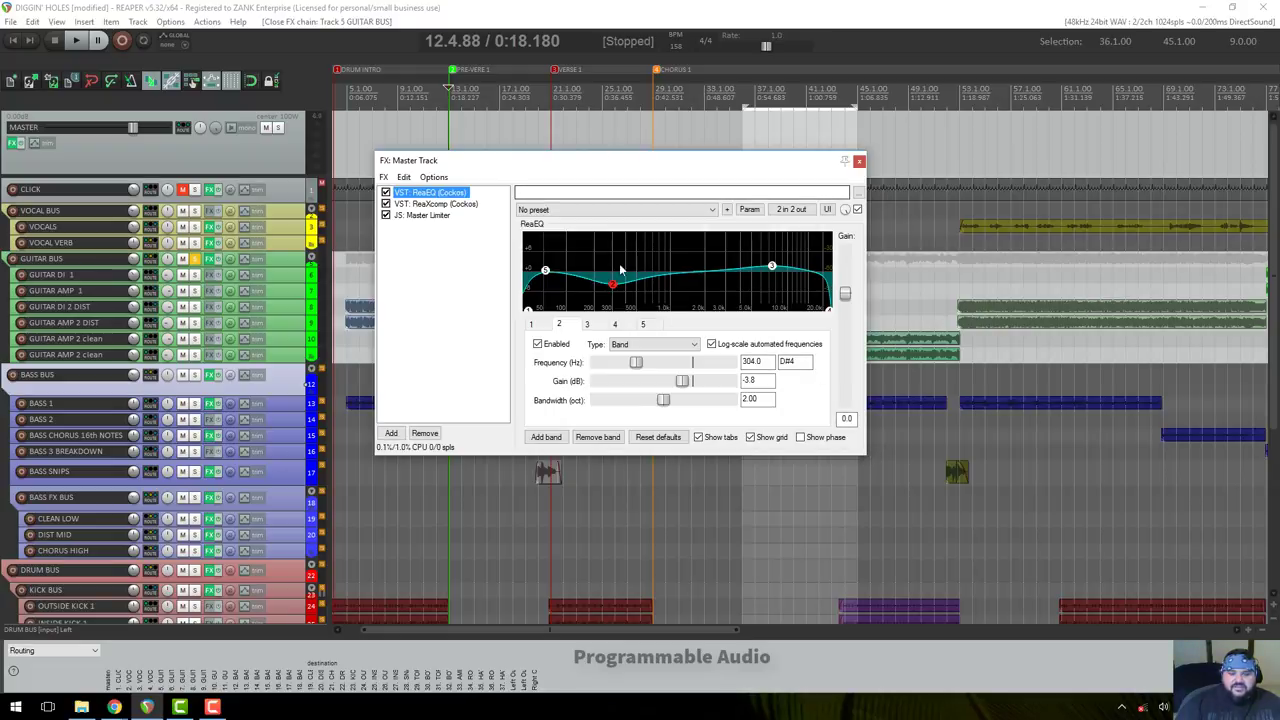
{"action": "mouse_move", "coordinate": [530, 316]}
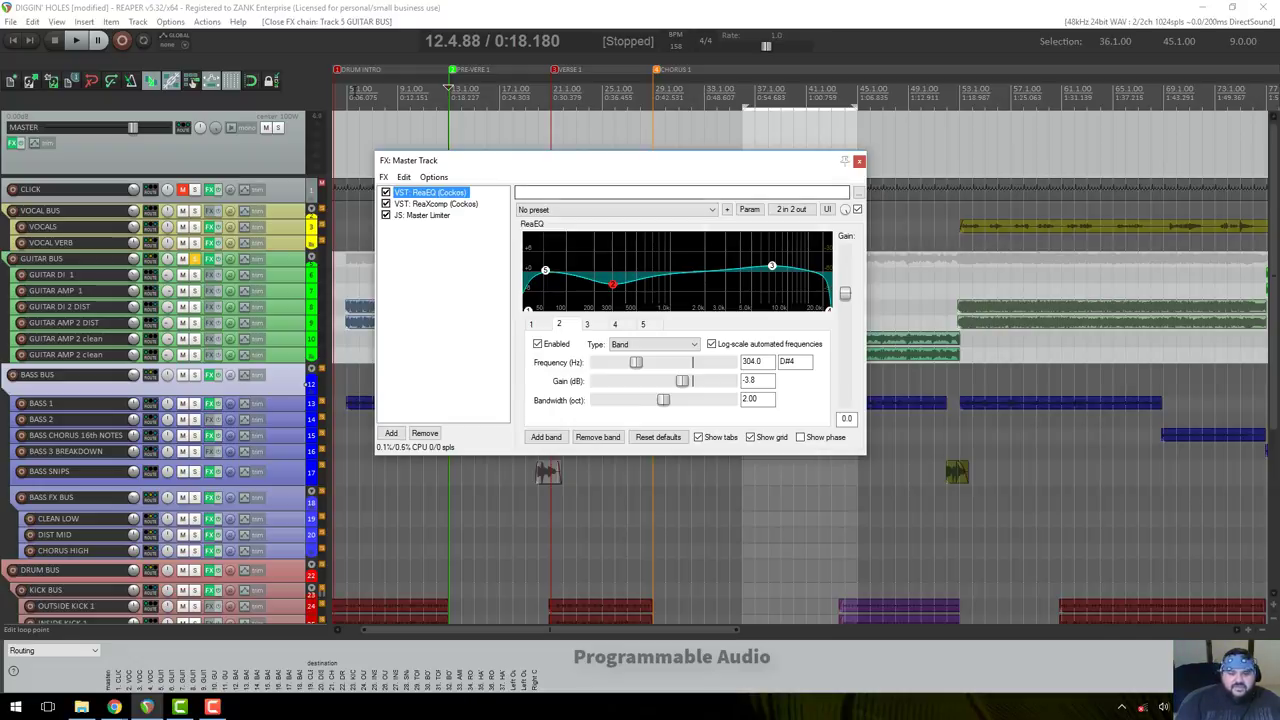
{"action": "left_click", "coordinate": [436, 204]}
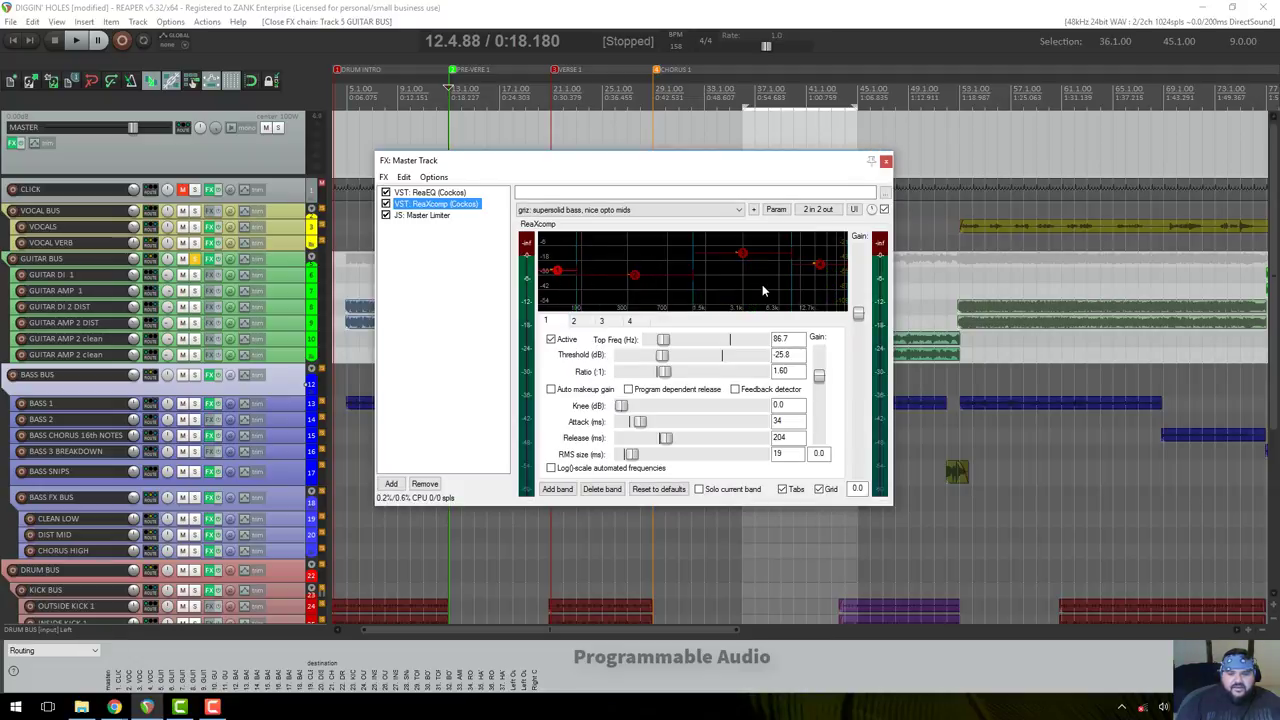
{"action": "left_click", "coordinate": [428, 216]}
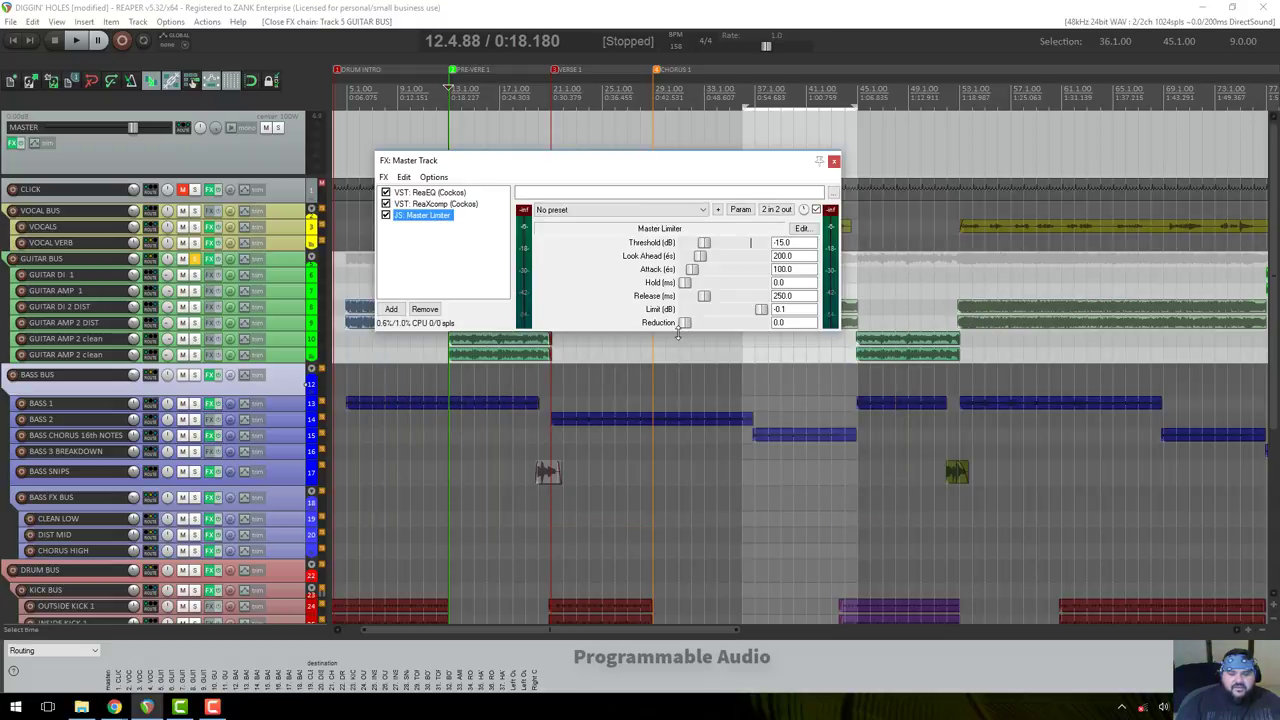
{"action": "left_click_drag", "start_coordinate": [677, 334], "coordinate": [677, 389]}
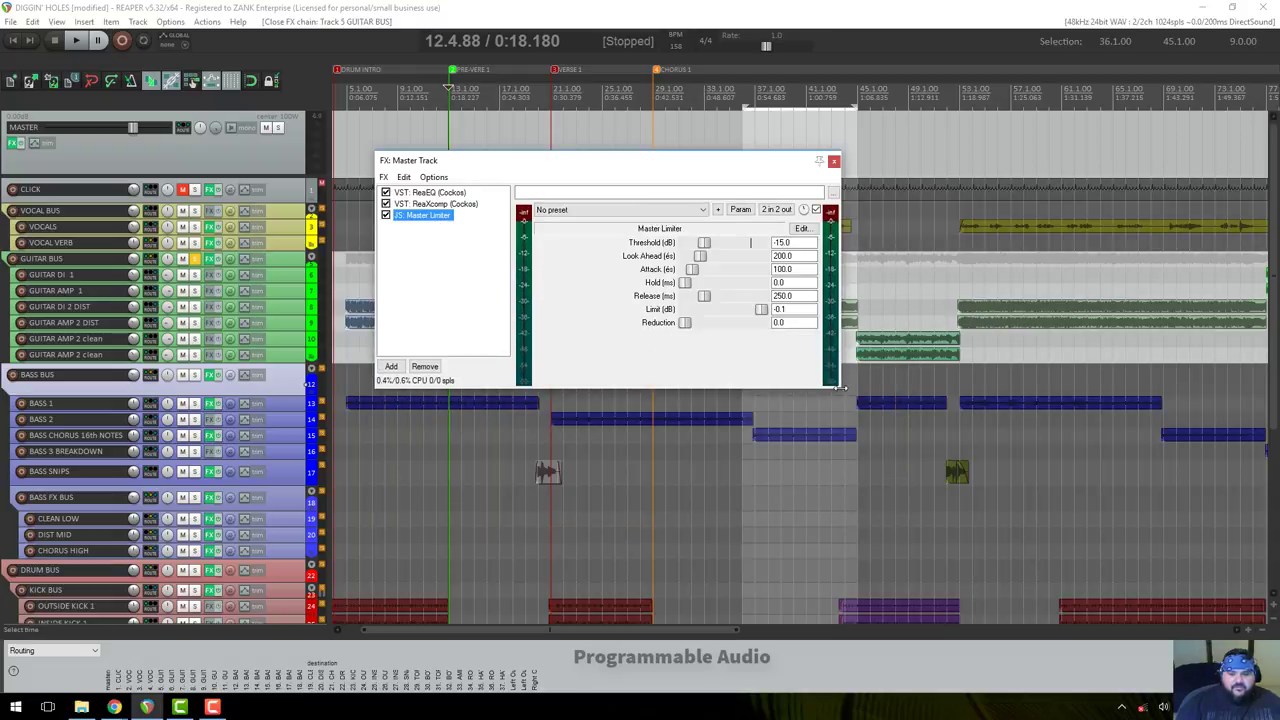
{"action": "left_click_drag", "start_coordinate": [843, 392], "coordinate": [973, 487]}
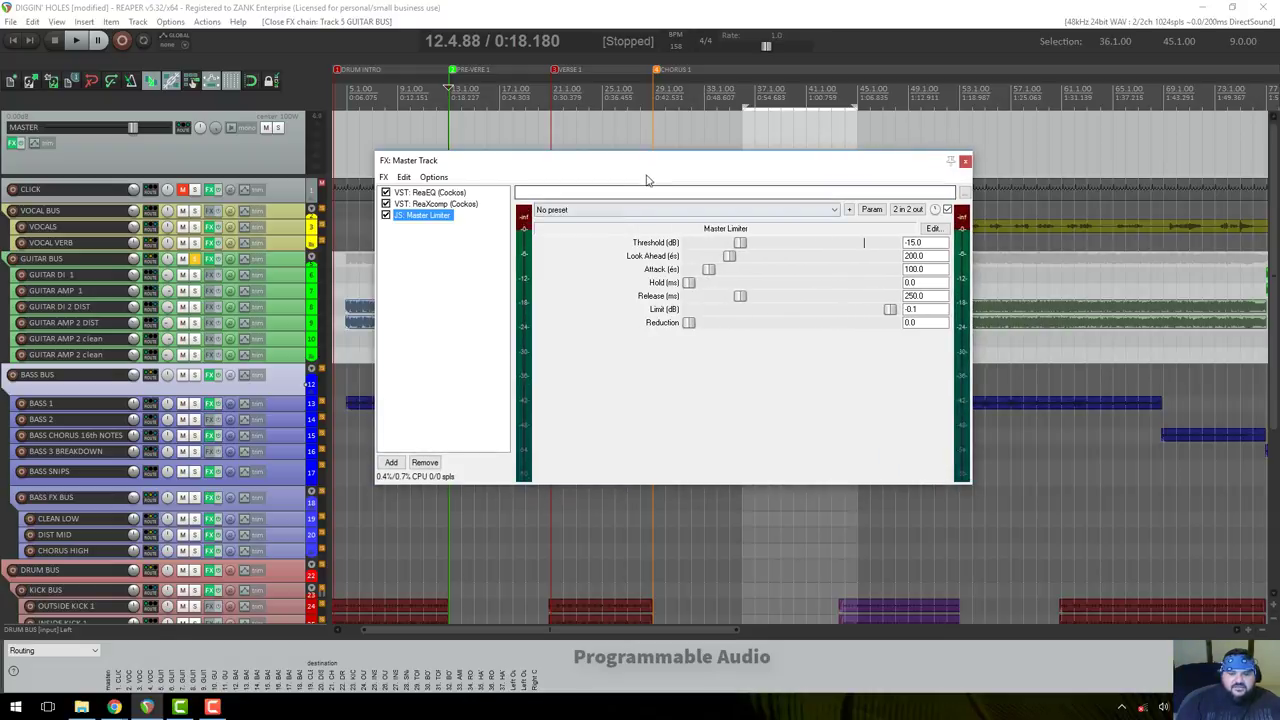
{"action": "left_click_drag", "start_coordinate": [602, 162], "coordinate": [483, 141]}
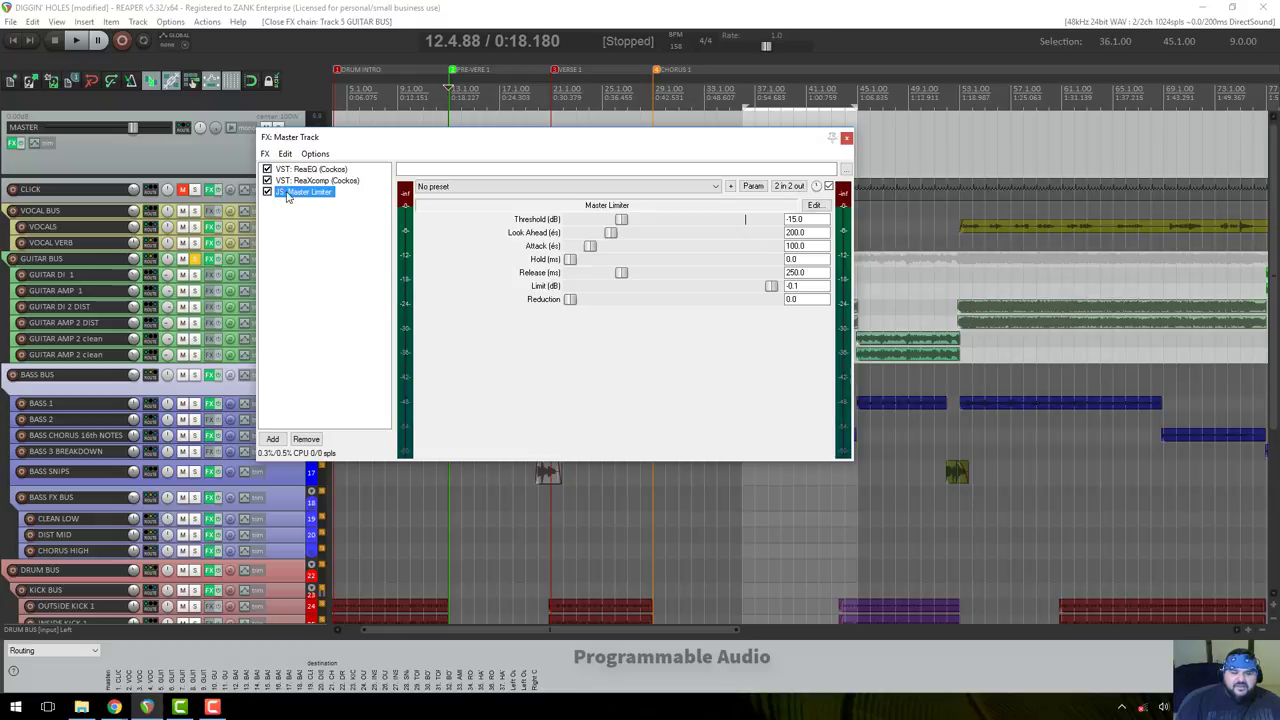
{"action": "left_click_drag", "start_coordinate": [517, 147], "coordinate": [622, 218]}
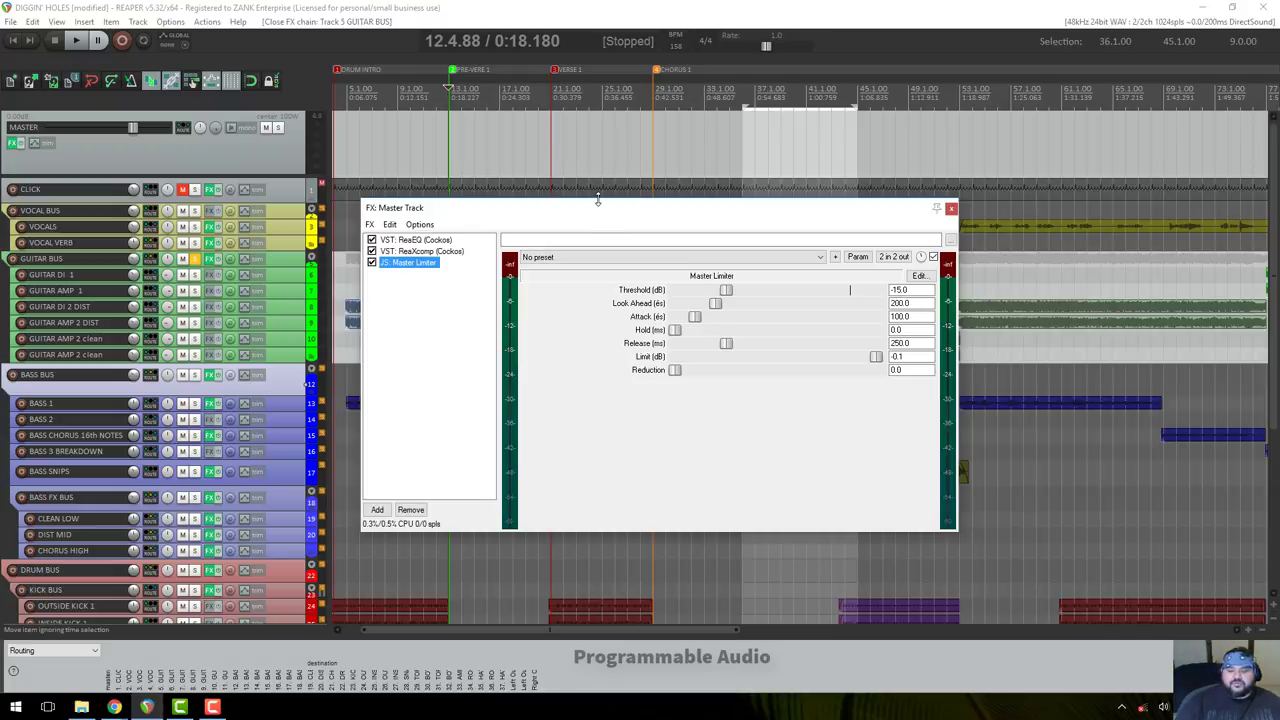
{"action": "left_click_drag", "start_coordinate": [598, 208], "coordinate": [651, 197]}
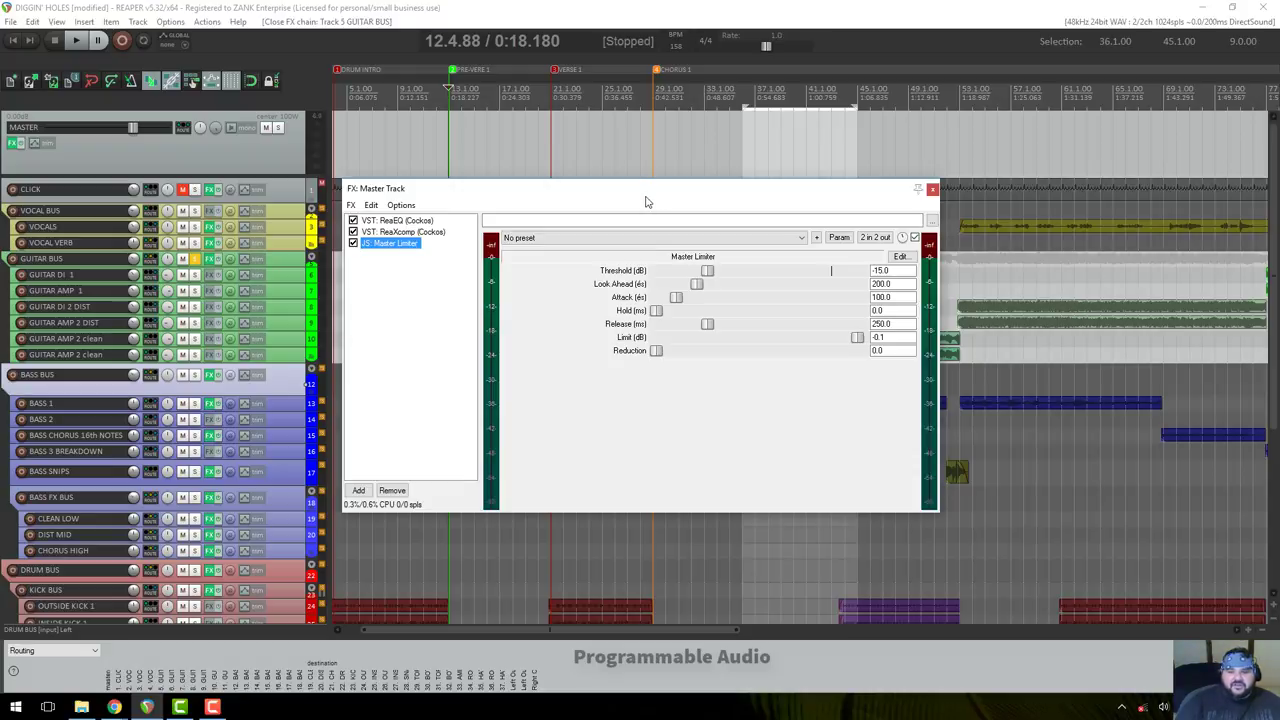
{"action": "left_click_drag", "start_coordinate": [651, 197], "coordinate": [656, 191]}
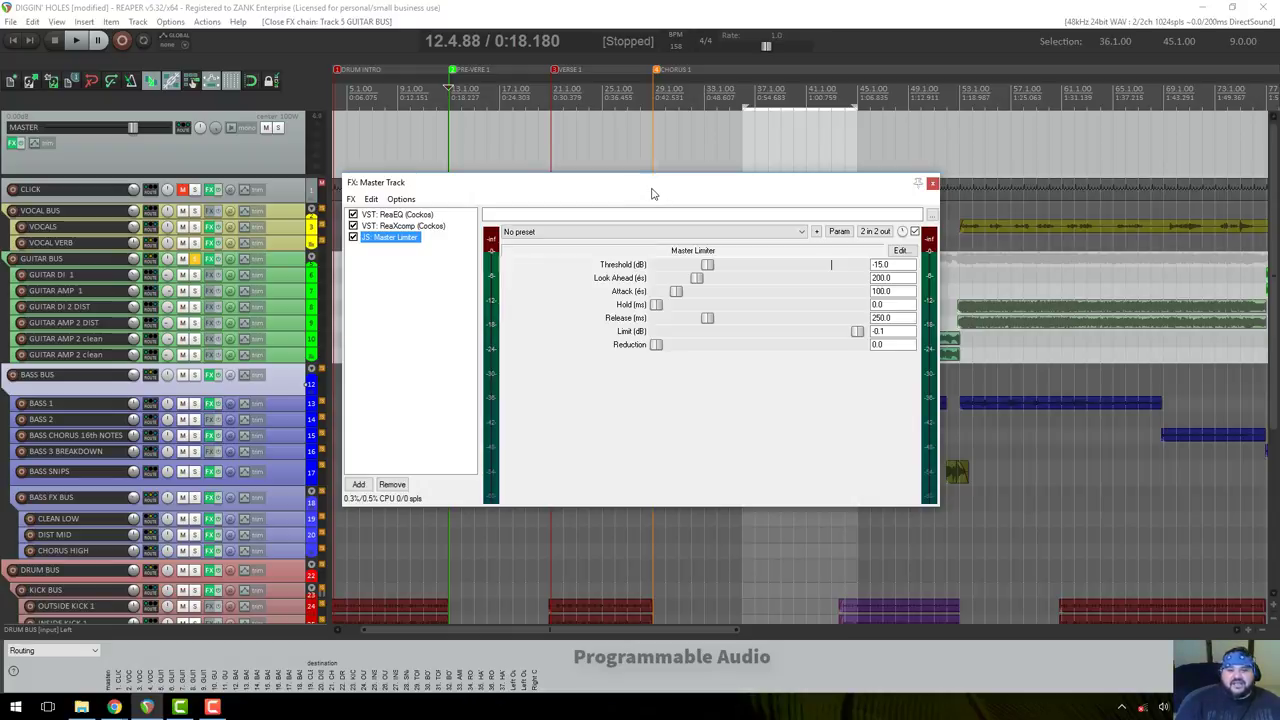
{"action": "left_click_drag", "start_coordinate": [652, 190], "coordinate": [656, 186]}
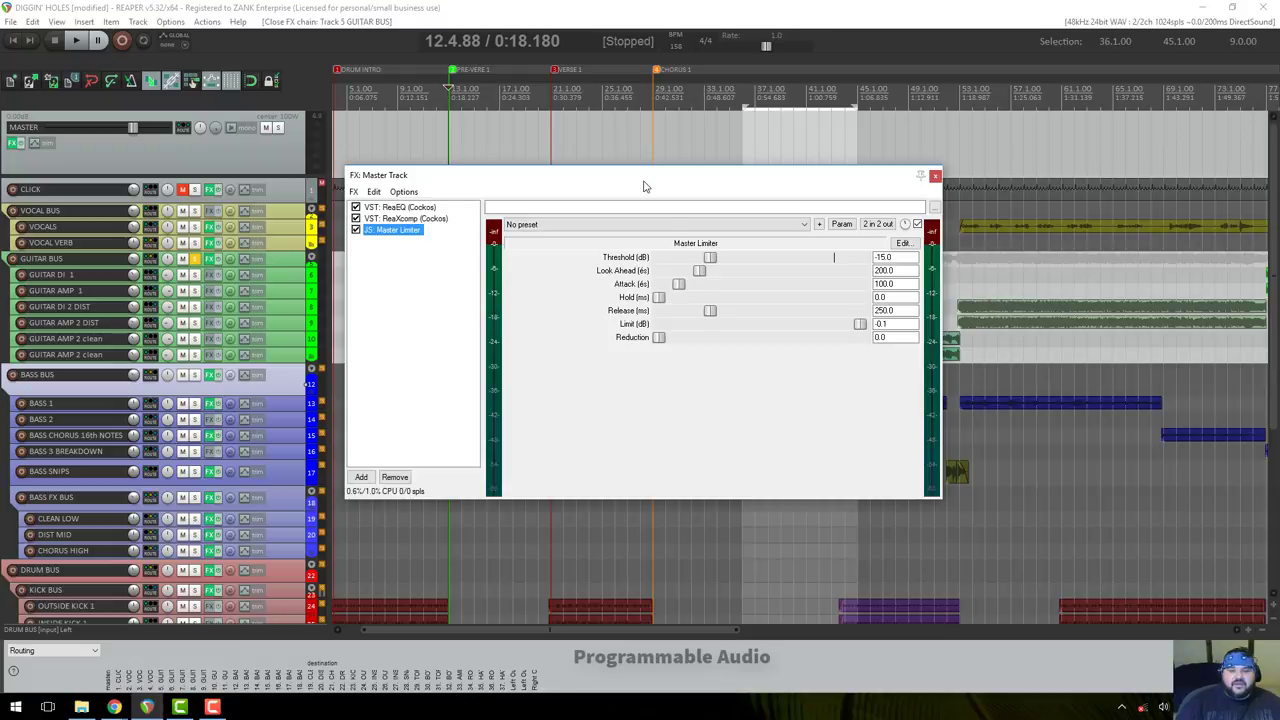
{"action": "left_click_drag", "start_coordinate": [645, 186], "coordinate": [645, 180]}
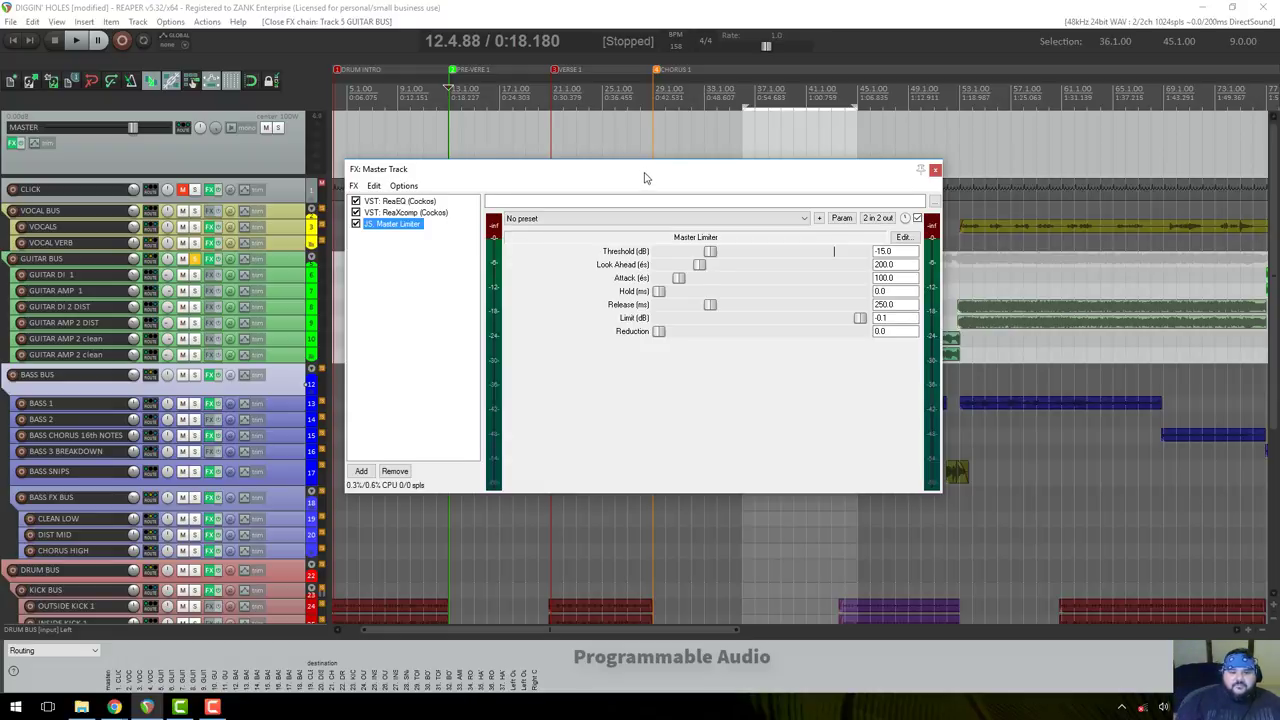
{"action": "left_click_drag", "start_coordinate": [644, 180], "coordinate": [644, 144]}
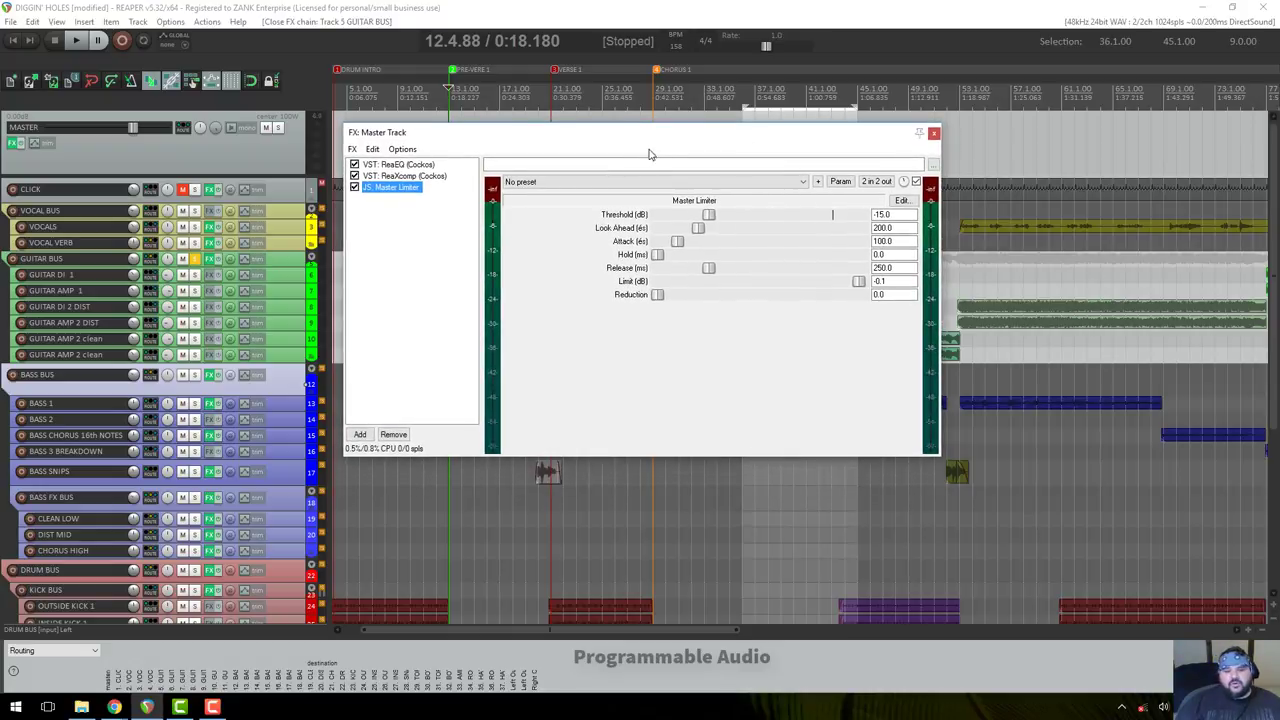
{"action": "left_click_drag", "start_coordinate": [651, 140], "coordinate": [653, 166]}
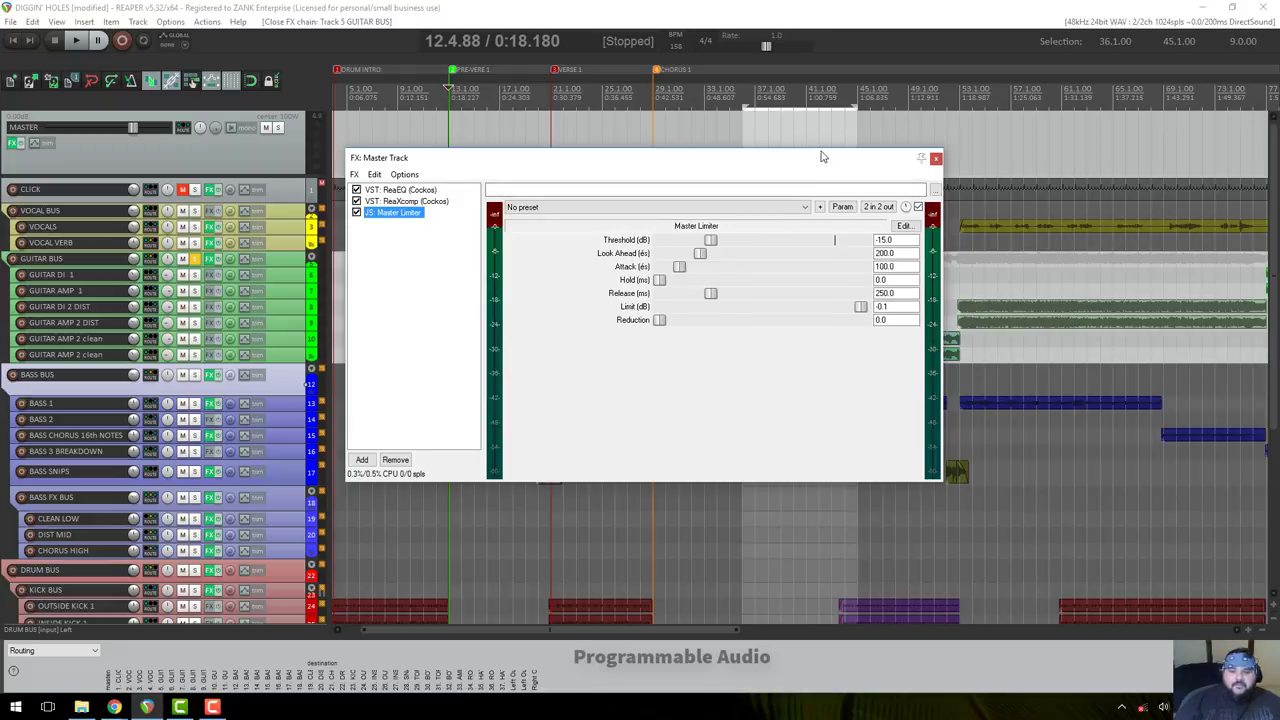
{"action": "left_click_drag", "start_coordinate": [824, 157], "coordinate": [828, 133]}
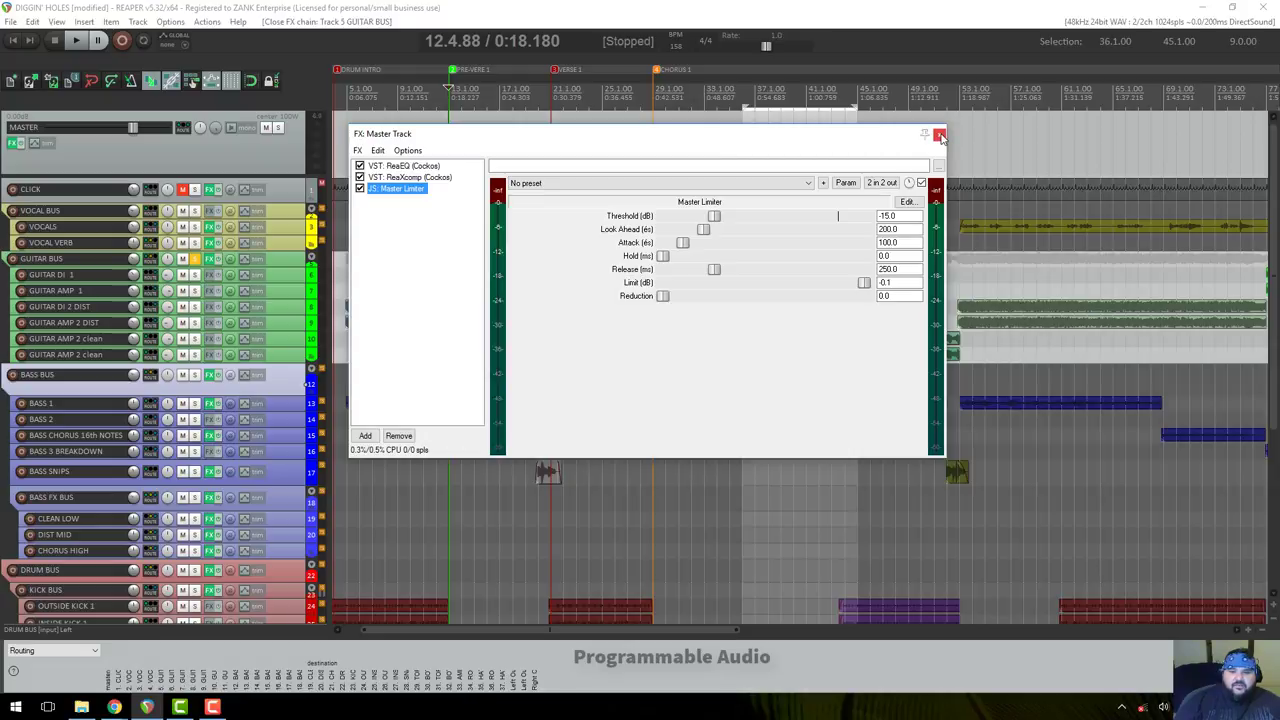
Close the master track's effects window and play the song with SNARE BUS soloed.
{"action": "left_click", "coordinate": [939, 134]}
{"action": "scroll", "coordinate": [273, 418], "scroll_direction": "down", "scroll_amount": 5}
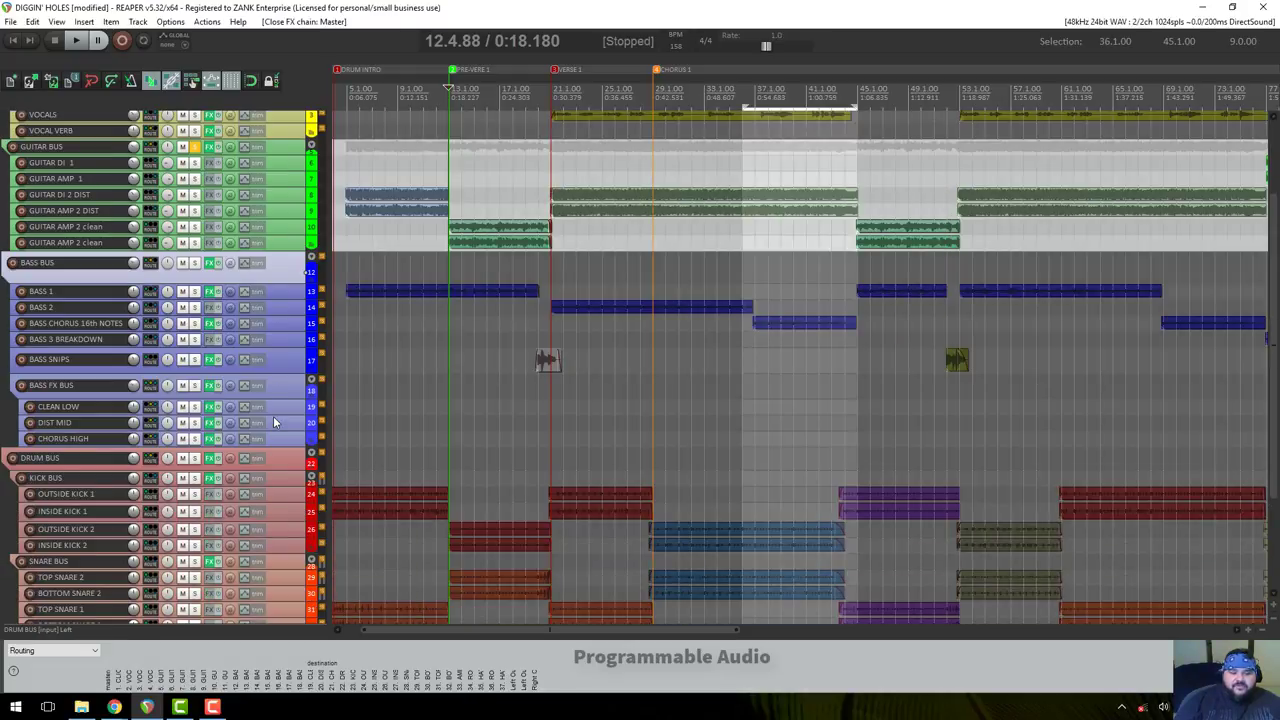
{"action": "scroll", "coordinate": [273, 416], "scroll_direction": "down", "scroll_amount": 1}
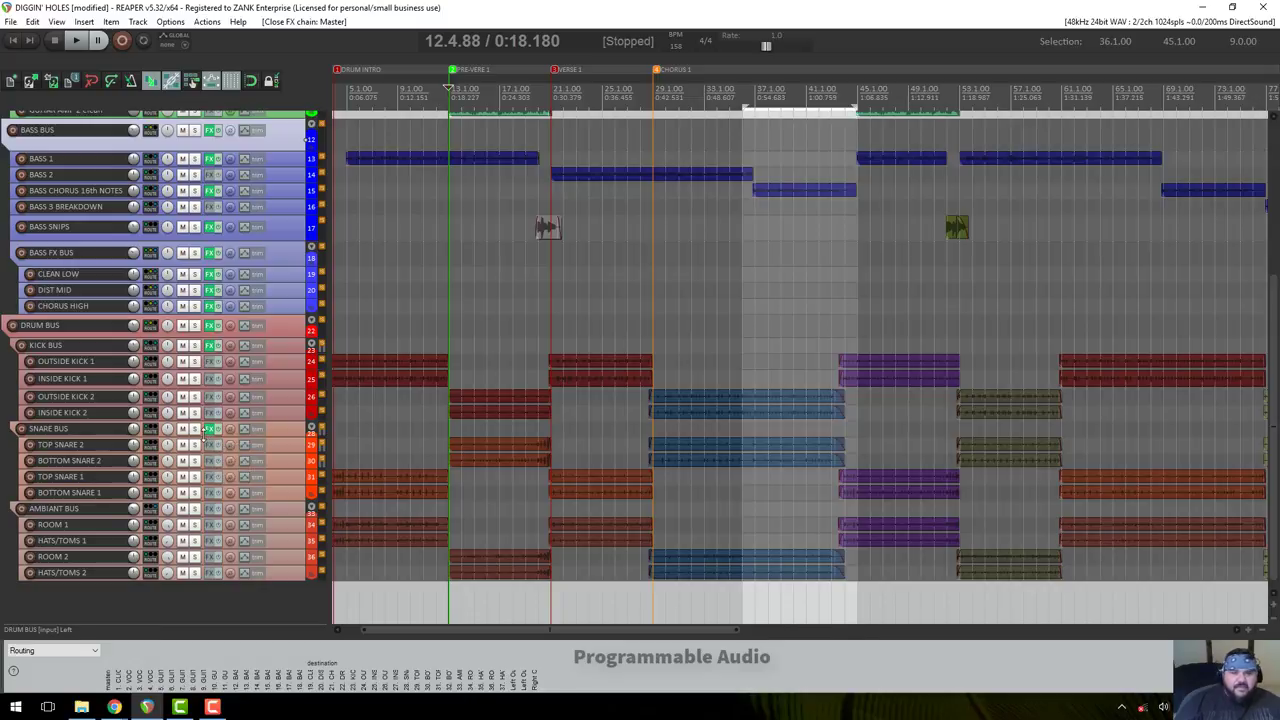
{"action": "mouse_move", "coordinate": [204, 436]}
{"action": "left_mouse_down"}
{"action": "mouse_move", "coordinate": [204, 448]}
{"action": "mouse_move", "coordinate": [204, 437]}
{"action": "left_mouse_up"}
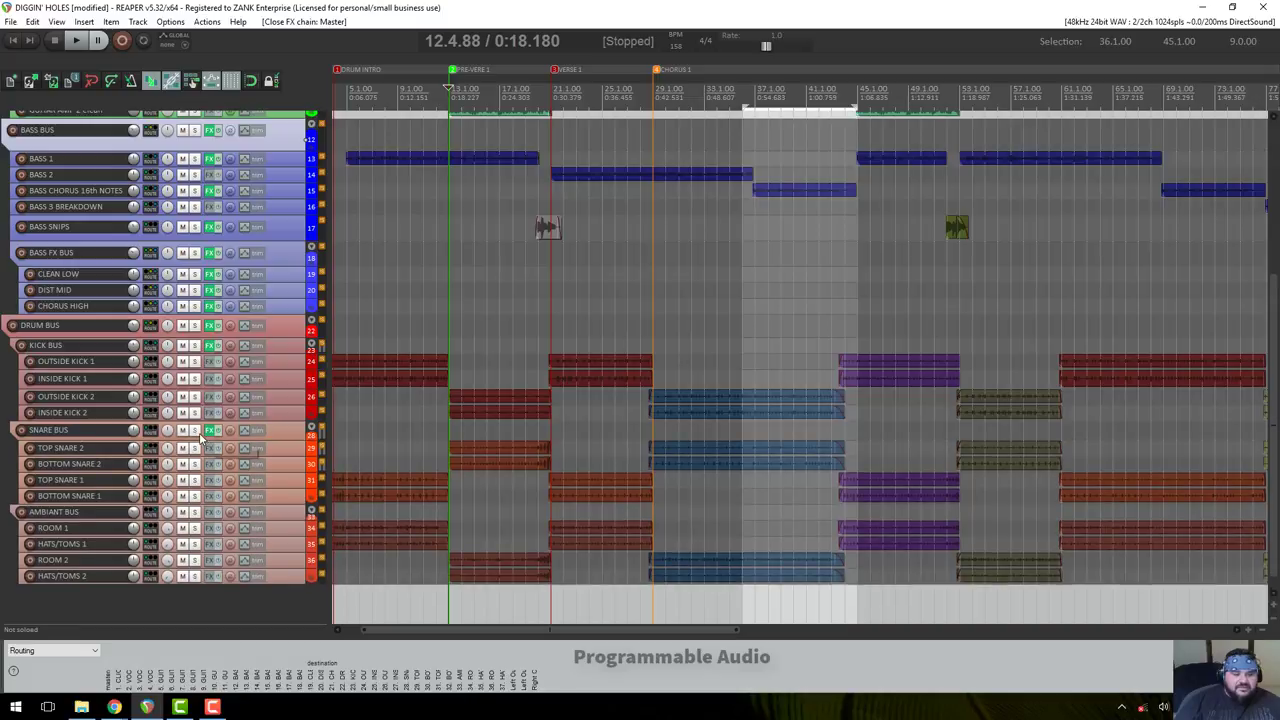
{"action": "left_click", "coordinate": [196, 431]}
{"action": "key", "text": "space"}
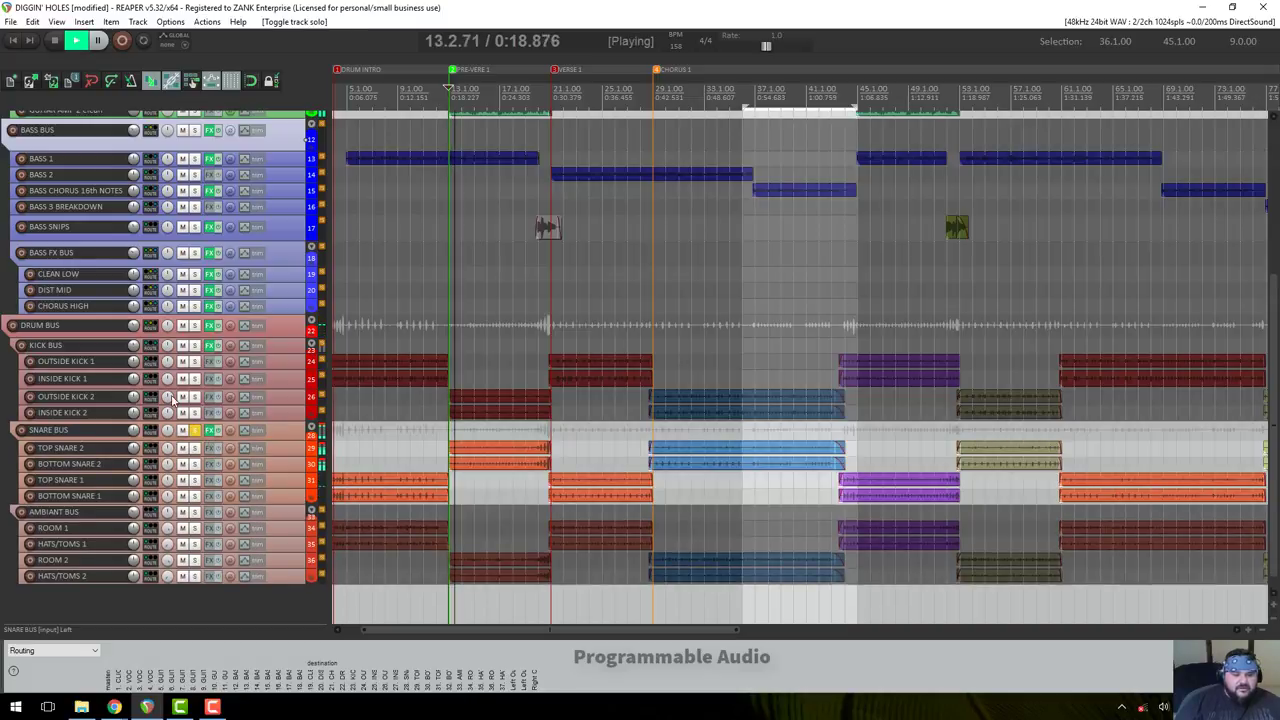
Open the SNARE BUS effects chain and remove the Transient Controller from it.
{"action": "left_click", "coordinate": [211, 430]}
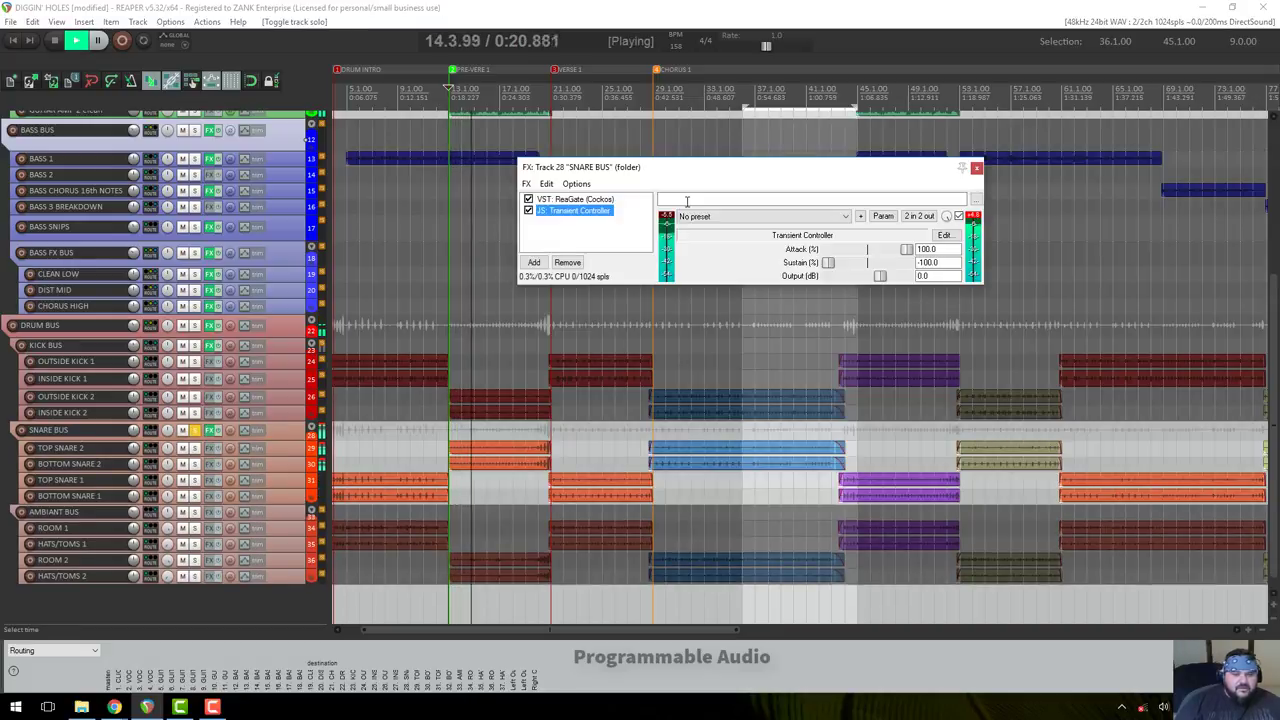
{"action": "left_click", "coordinate": [567, 262]}
{"action": "left_click_drag", "start_coordinate": [706, 174], "coordinate": [496, 138]}
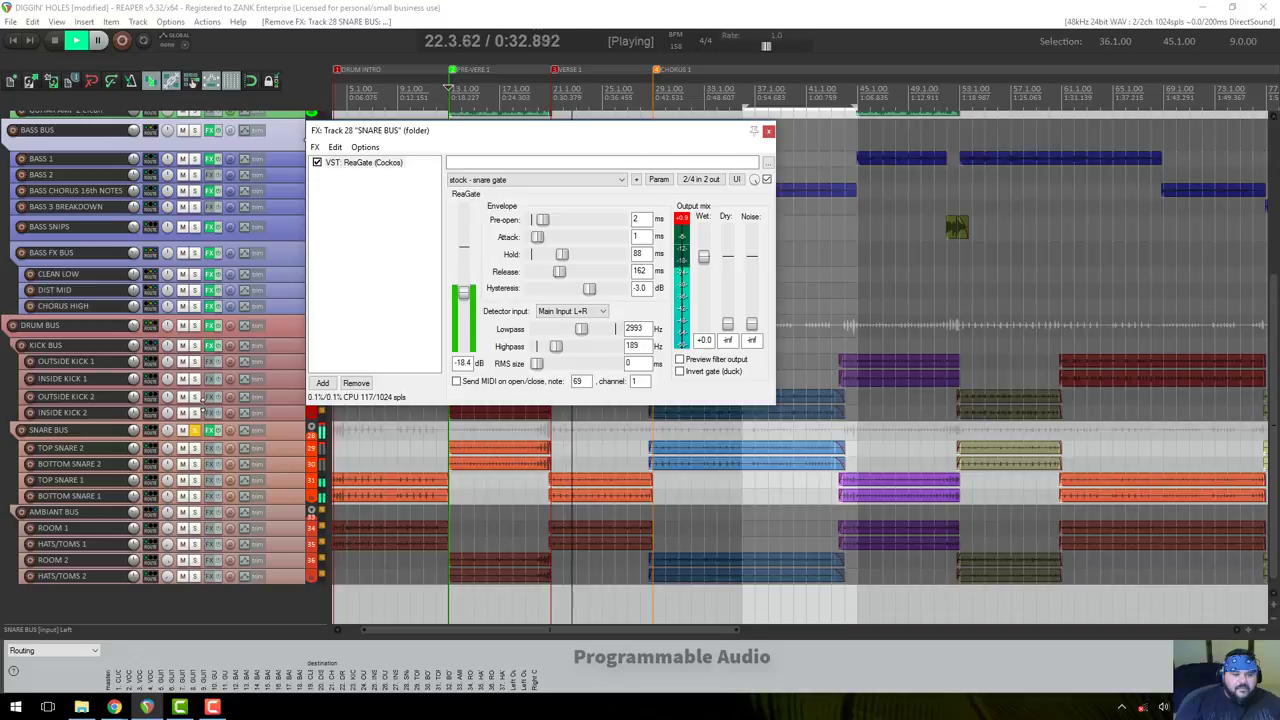
Take GUITAR BUS out of solo and stop playback, clearing the peak indicator in the SNARE BUS ReaGate.
{"action": "scroll", "coordinate": [245, 349], "scroll_direction": "up", "scroll_amount": 2}
{"action": "scroll", "coordinate": [245, 349], "scroll_direction": "up", "scroll_amount": 2}
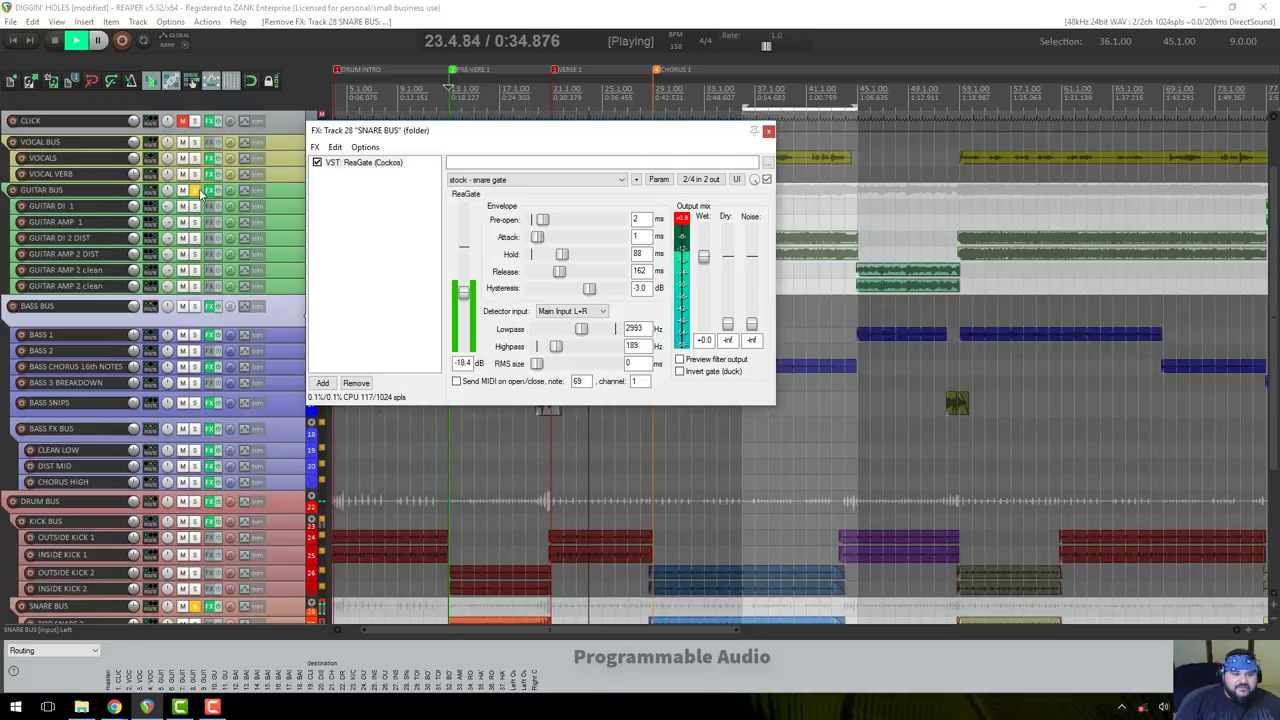
{"action": "left_click", "coordinate": [228, 521]}
{"action": "scroll", "coordinate": [228, 521], "scroll_direction": "down", "scroll_amount": 1}
{"action": "key", "text": "space"}
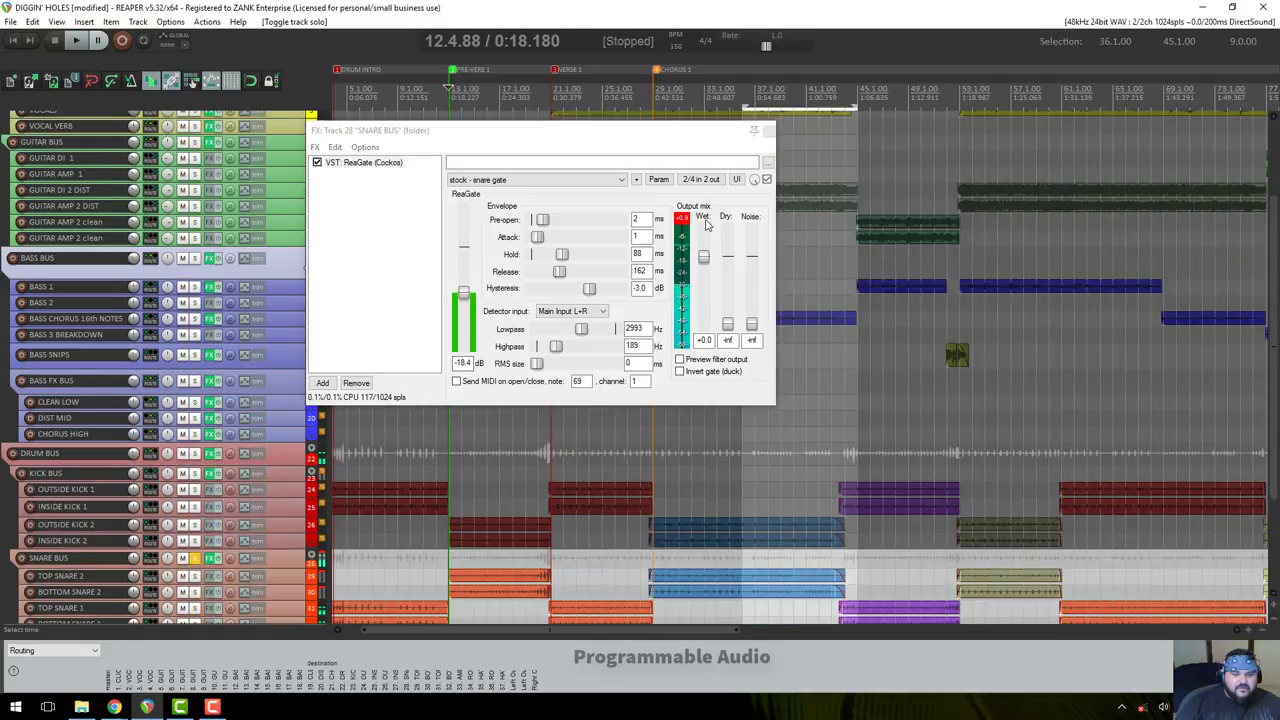
{"action": "left_click", "coordinate": [681, 224]}
{"action": "left_click_drag", "start_coordinate": [665, 135], "coordinate": [748, 182]}
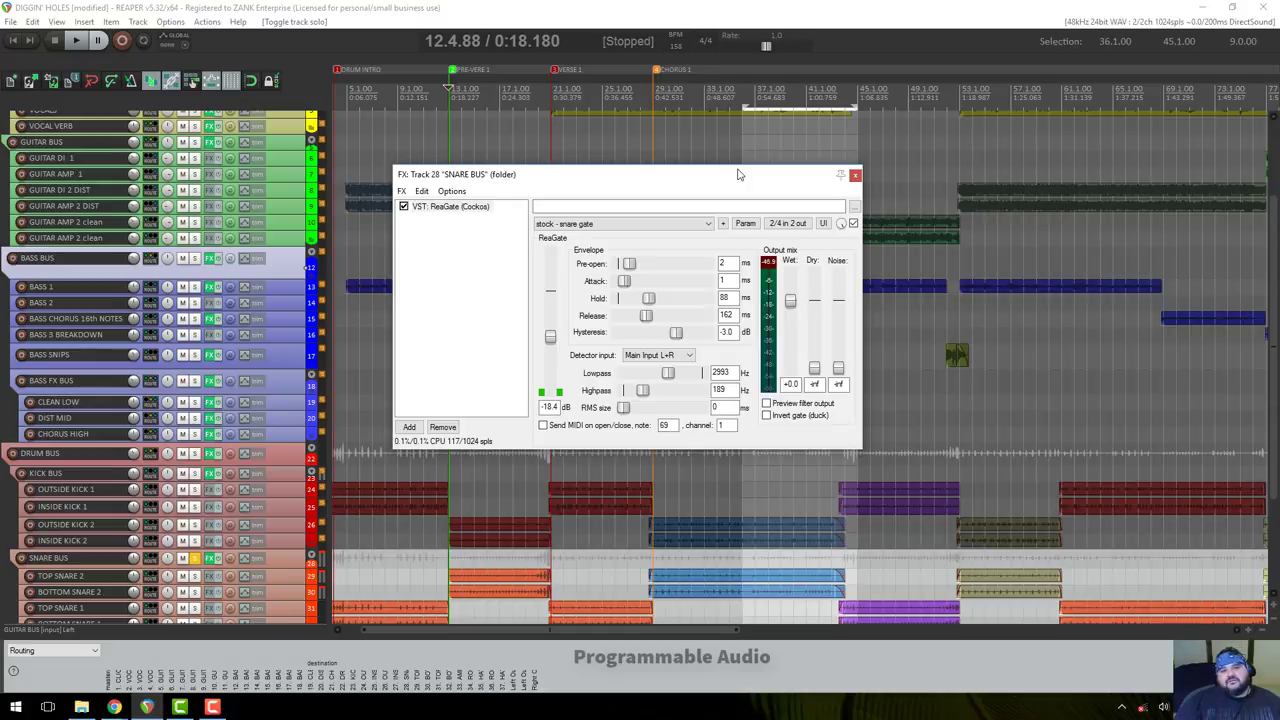
{"action": "left_click_drag", "start_coordinate": [656, 179], "coordinate": [658, 160]}
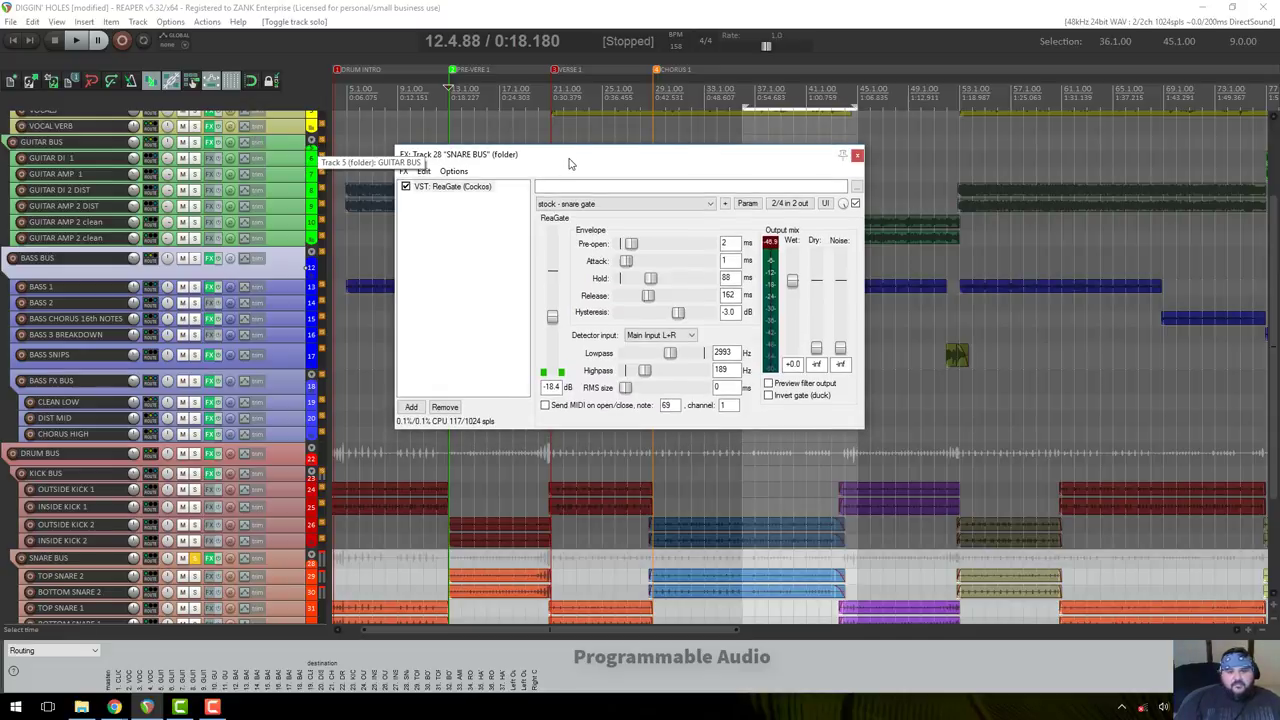
{"action": "left_click_drag", "start_coordinate": [570, 163], "coordinate": [524, 204]}
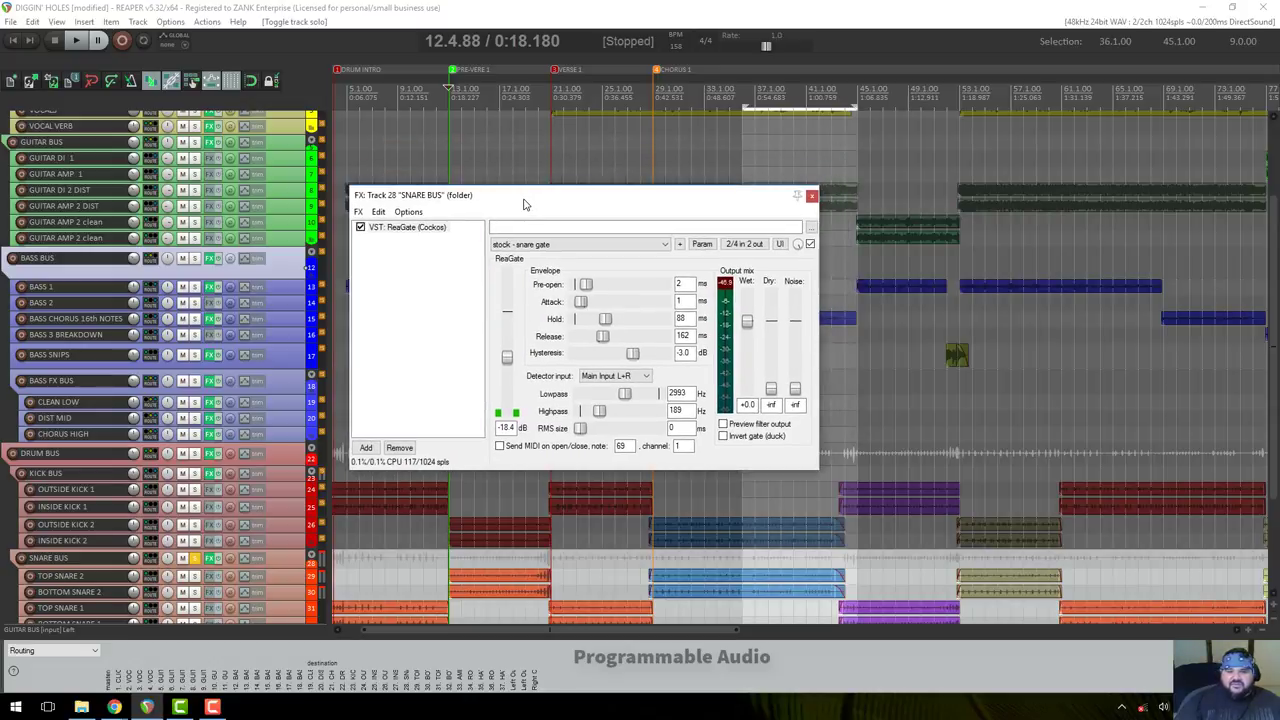
{"action": "left_click_drag", "start_coordinate": [524, 198], "coordinate": [528, 171]}
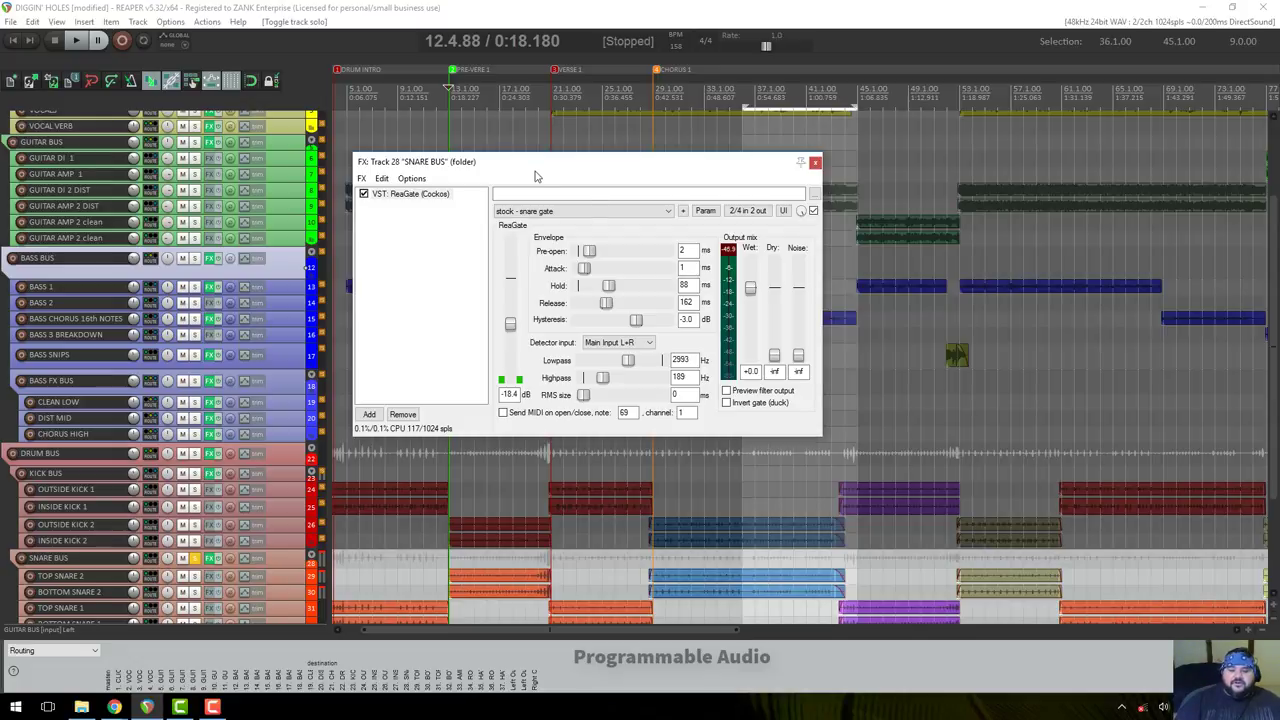
Find the JS Transient Controller with the filter "trans" and add it after ReaGate in the SNARE BUS effects chain.
{"action": "scroll", "coordinate": [281, 453], "scroll_direction": "down", "scroll_amount": 1}
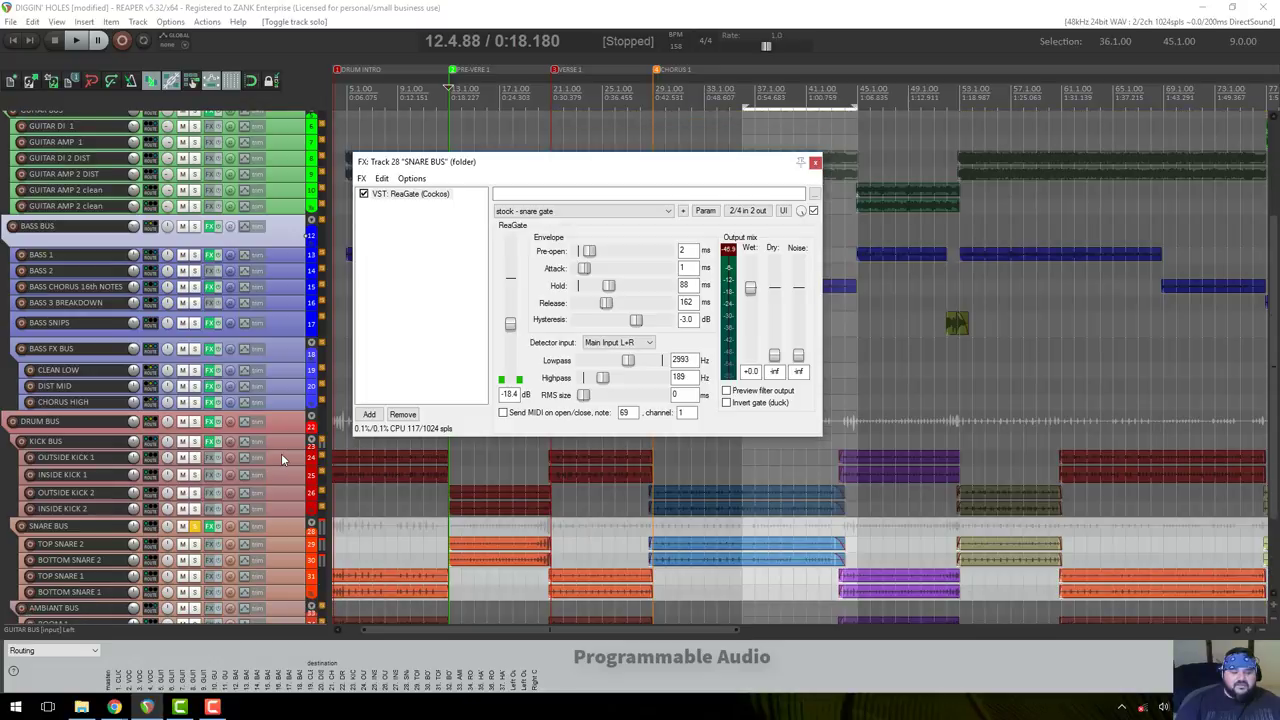
{"action": "scroll", "coordinate": [281, 459], "scroll_direction": "down", "scroll_amount": 2}
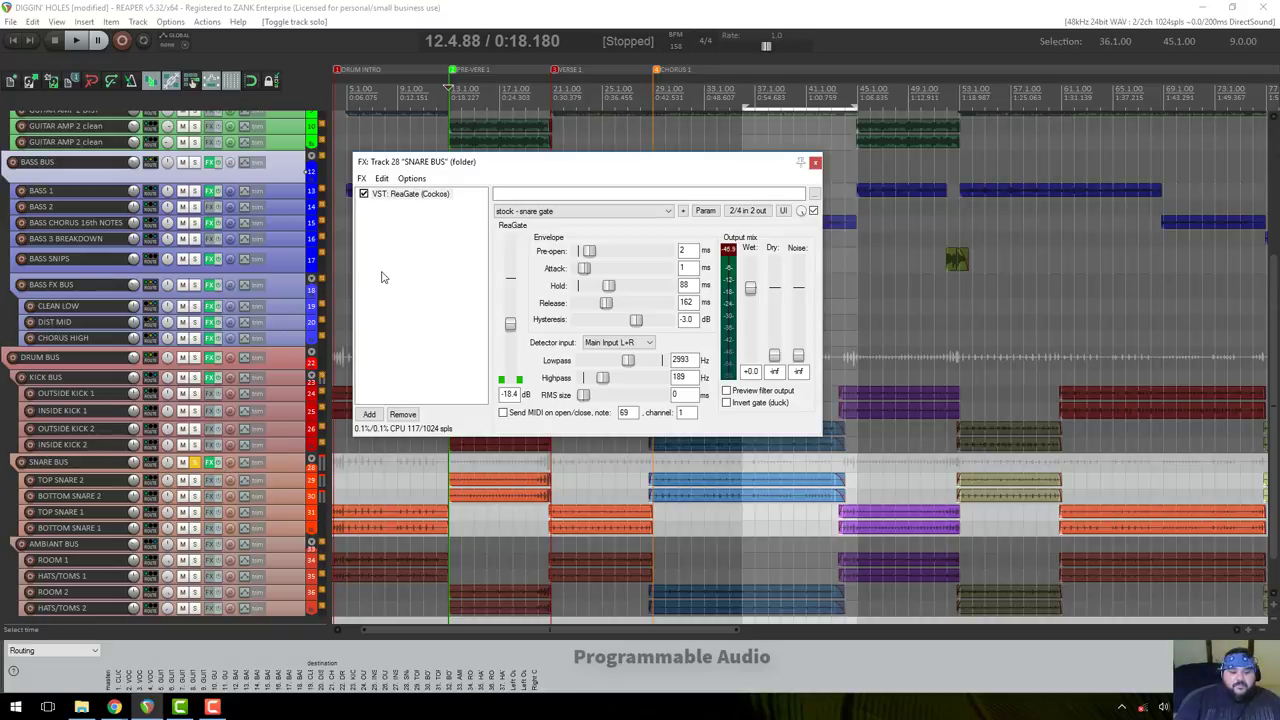
{"action": "left_click", "coordinate": [370, 414]}
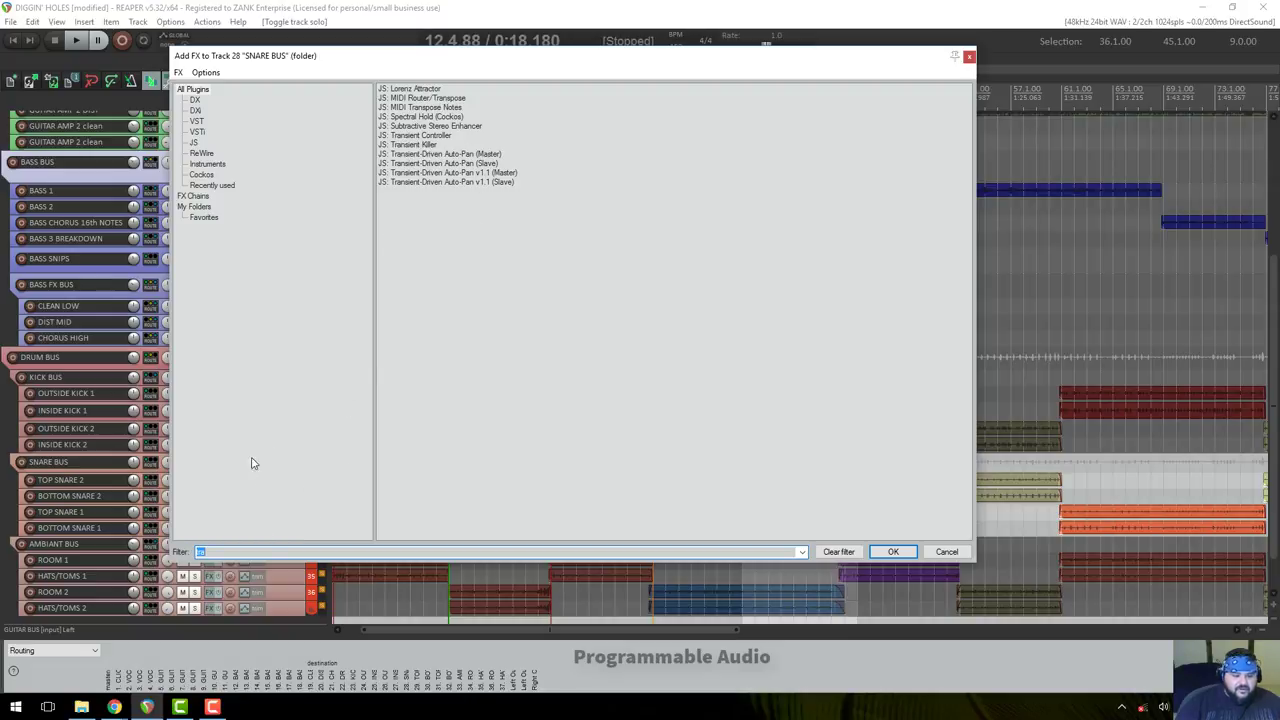
{"action": "left_click", "coordinate": [228, 551]}
{"action": "type", "text": "s"}
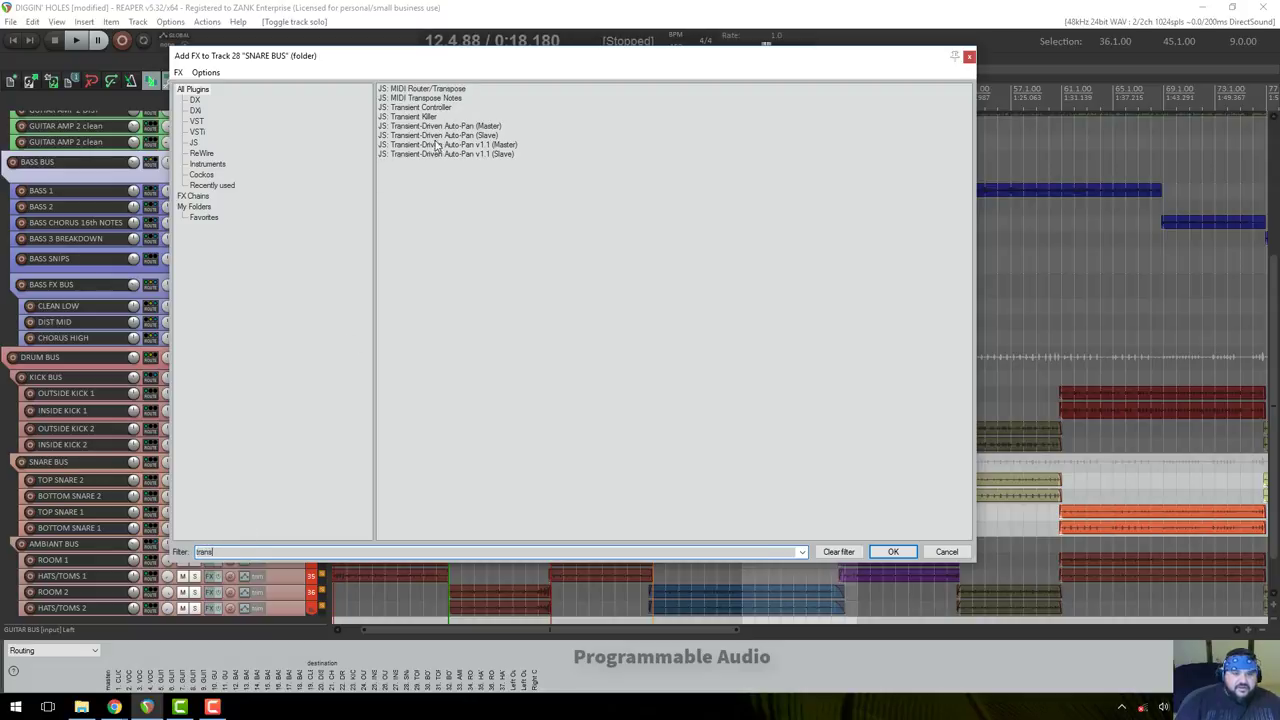
{"action": "double_click", "coordinate": [396, 108]}
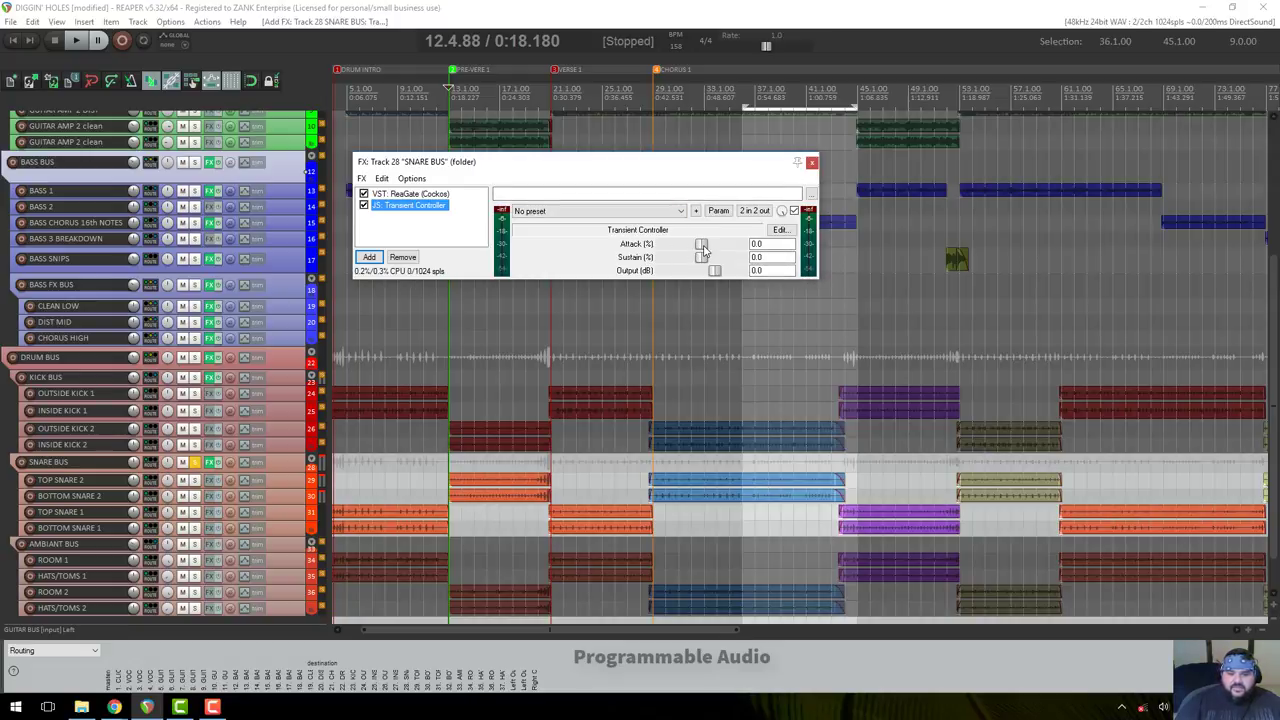
Enlarge the SNARE BUS effects window and set the Transient Controller's attack to 100% while the soloed snare plays.
{"action": "left_click_drag", "start_coordinate": [689, 165], "coordinate": [570, 159]}
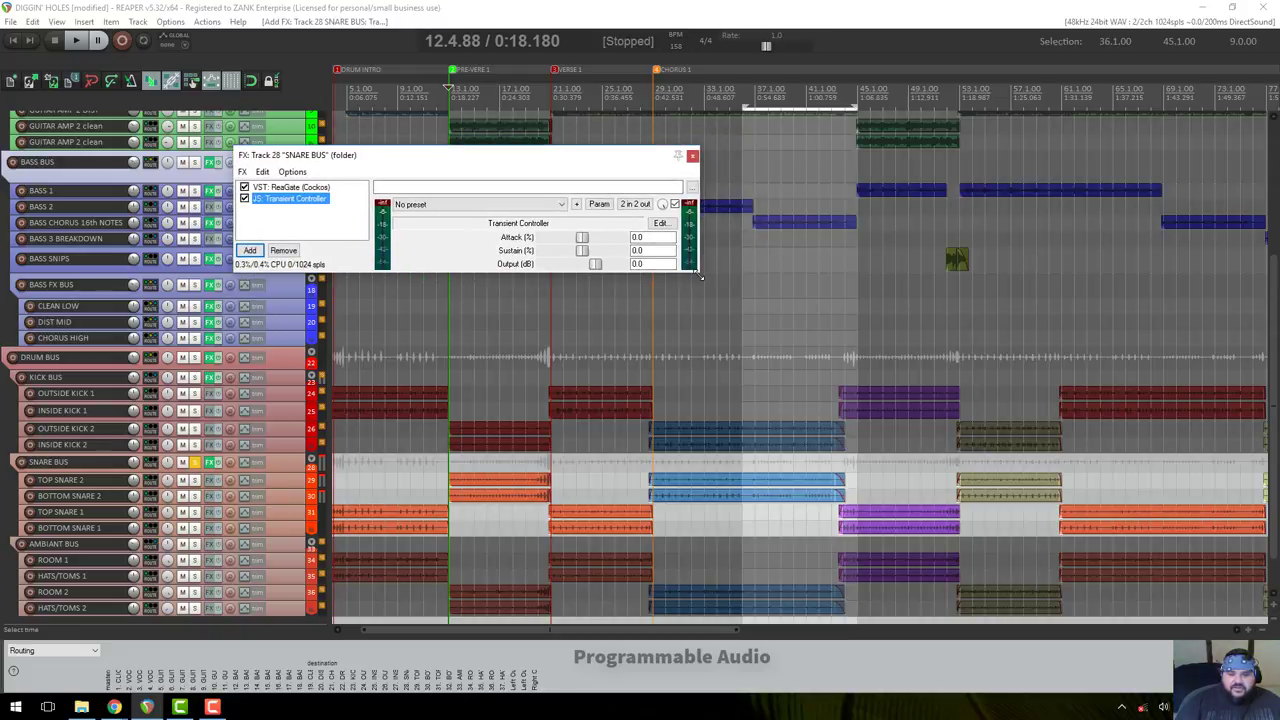
{"action": "left_click_drag", "start_coordinate": [698, 274], "coordinate": [806, 394]}
{"action": "key", "text": "space"}
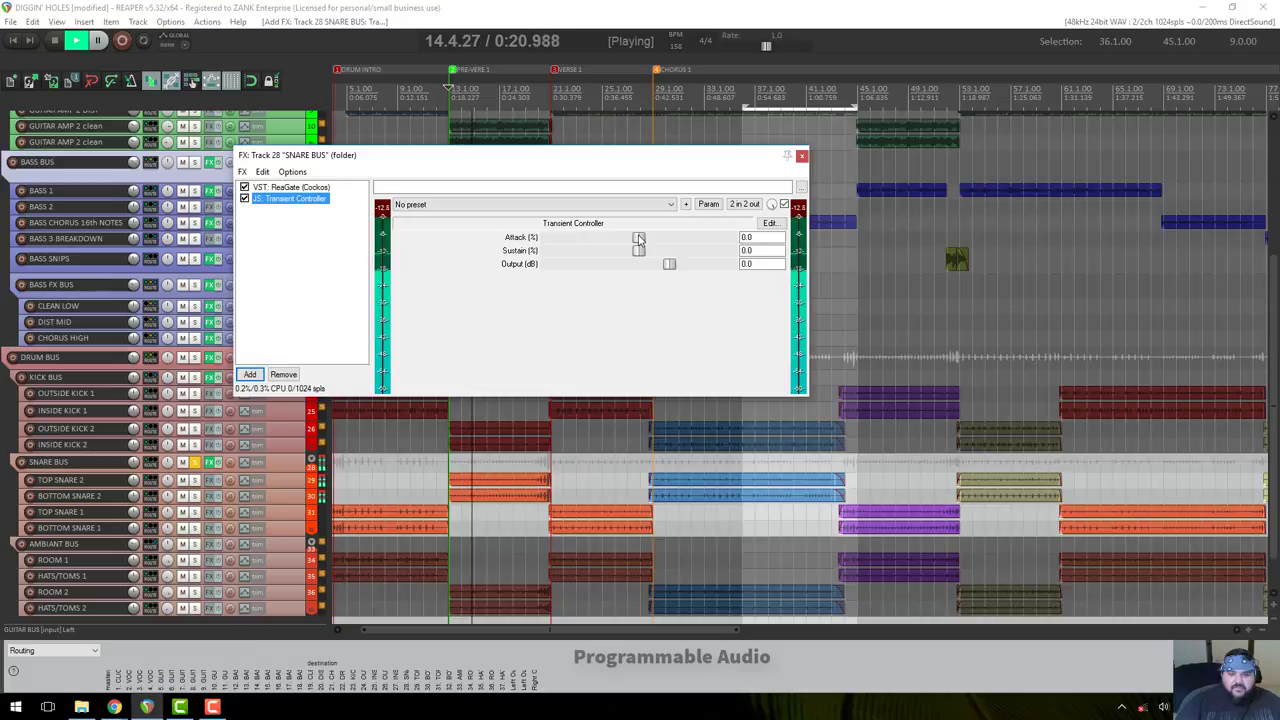
{"action": "left_click_drag", "start_coordinate": [638, 238], "coordinate": [742, 237]}
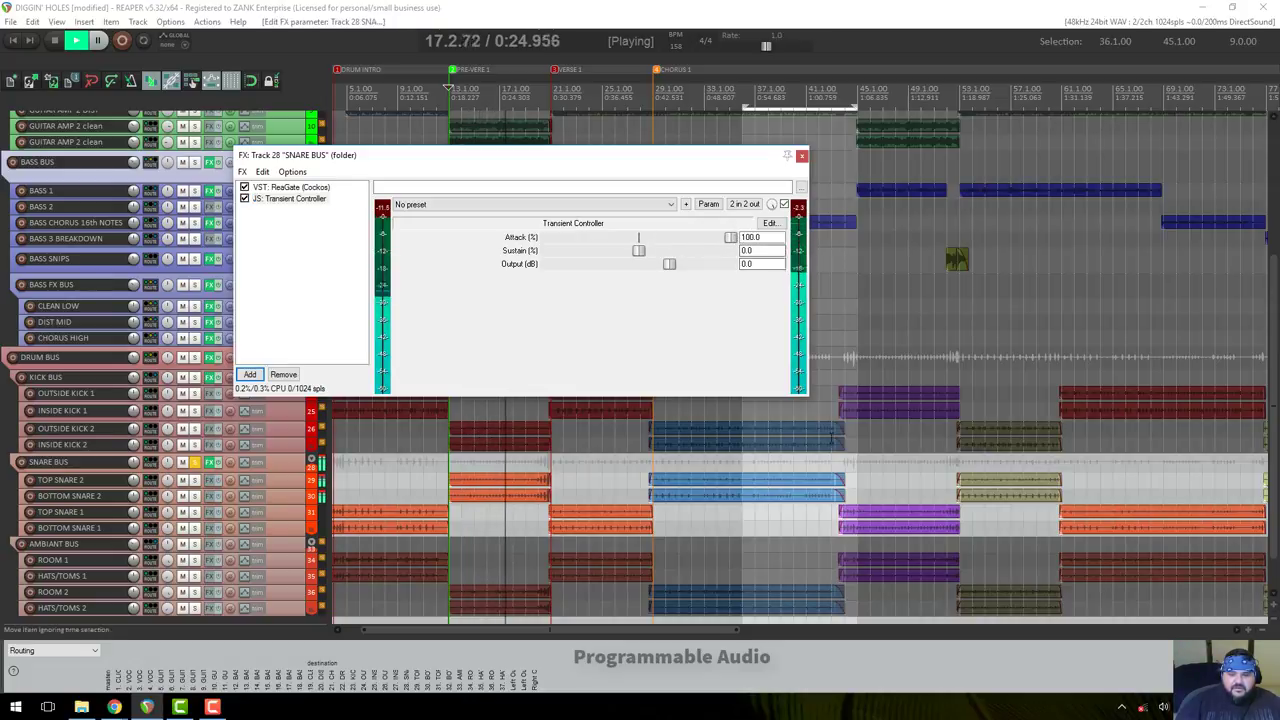
Set the Transient Controller's sustain to 100% and stop playback with SNARE BUS muted.
{"action": "left_click_drag", "start_coordinate": [808, 396], "coordinate": [918, 548]}
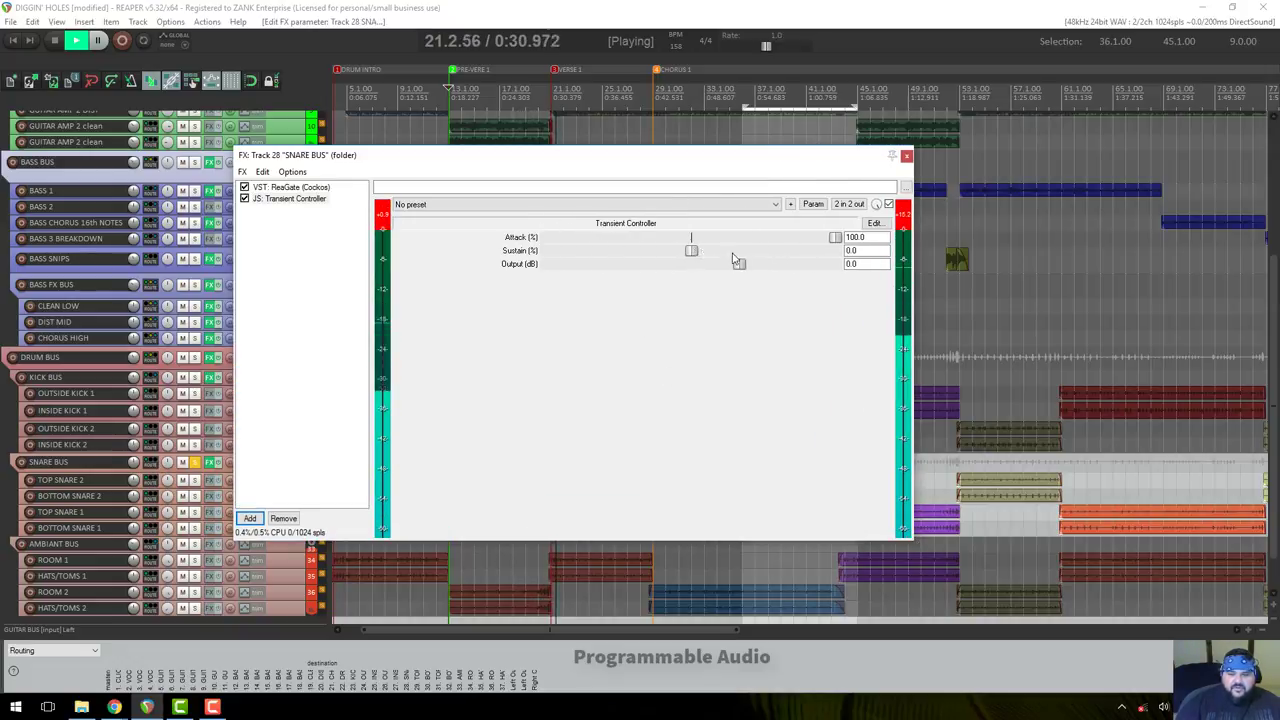
{"action": "left_click_drag", "start_coordinate": [691, 250], "coordinate": [870, 252]}
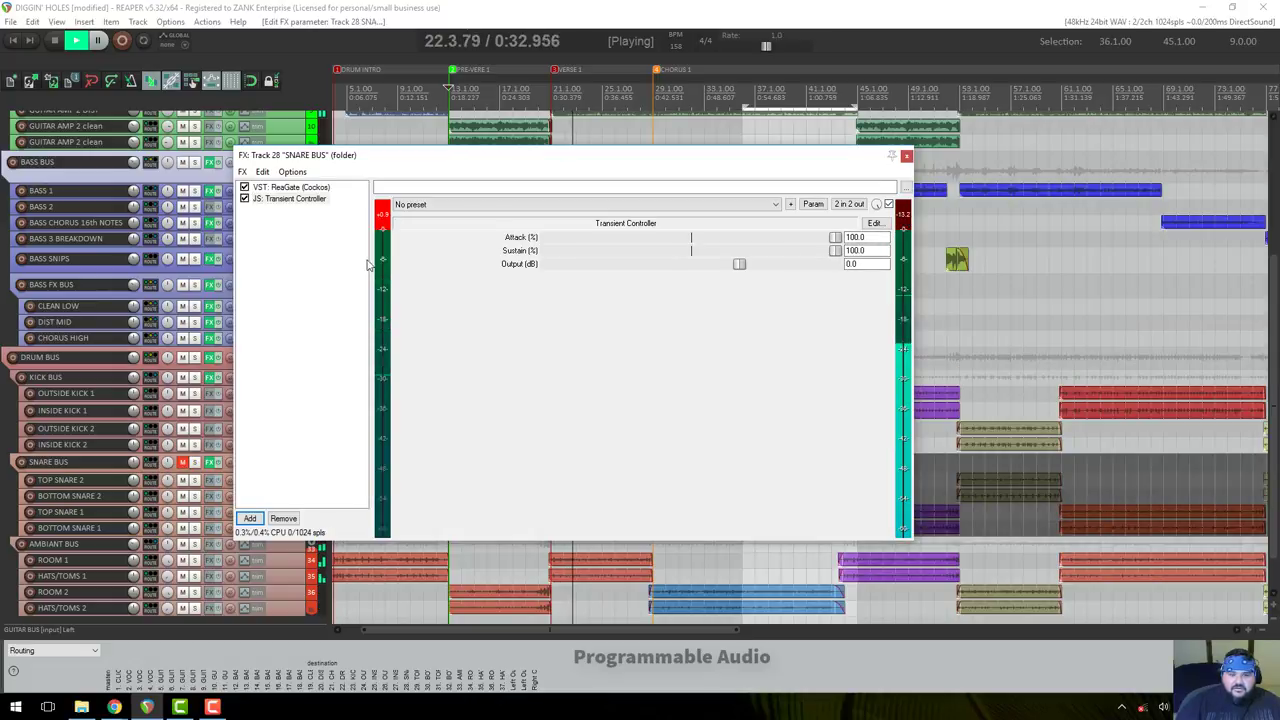
{"action": "key", "text": "space"}
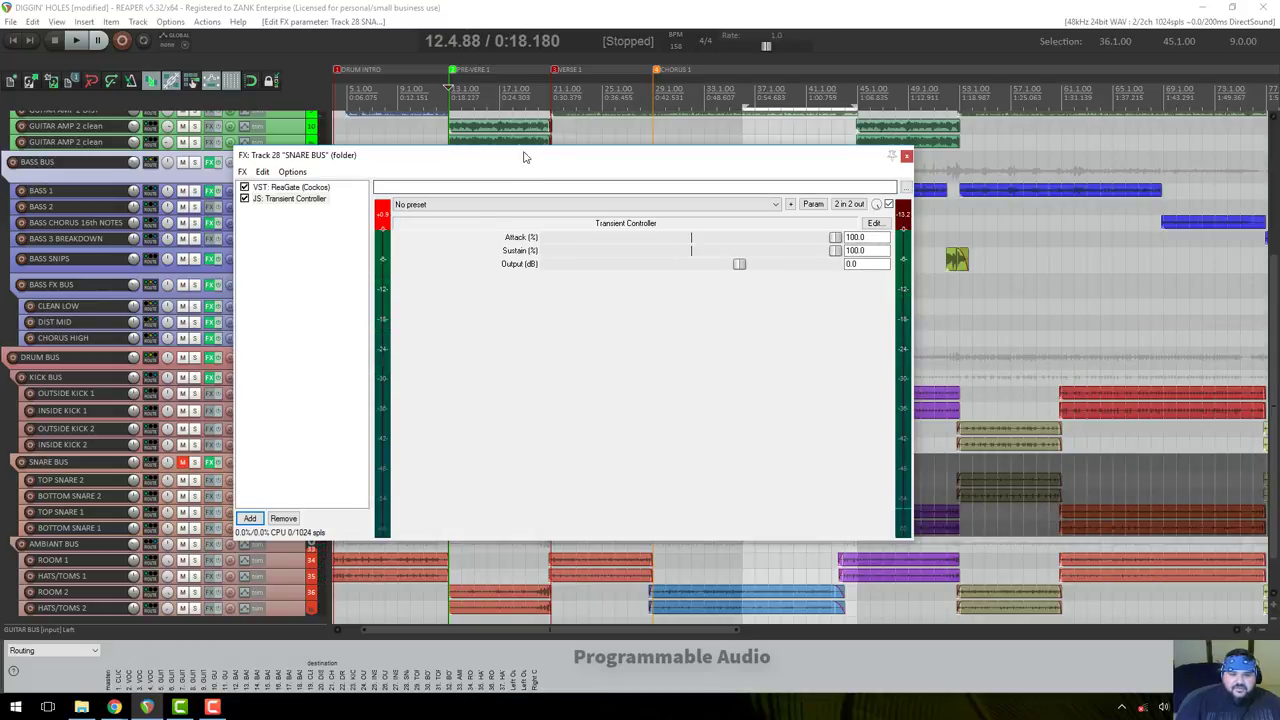
Make the SNARE BUS track taller and set the Transient Controller's output to -6.0 dB.
{"action": "left_click_drag", "start_coordinate": [537, 162], "coordinate": [643, 157]}
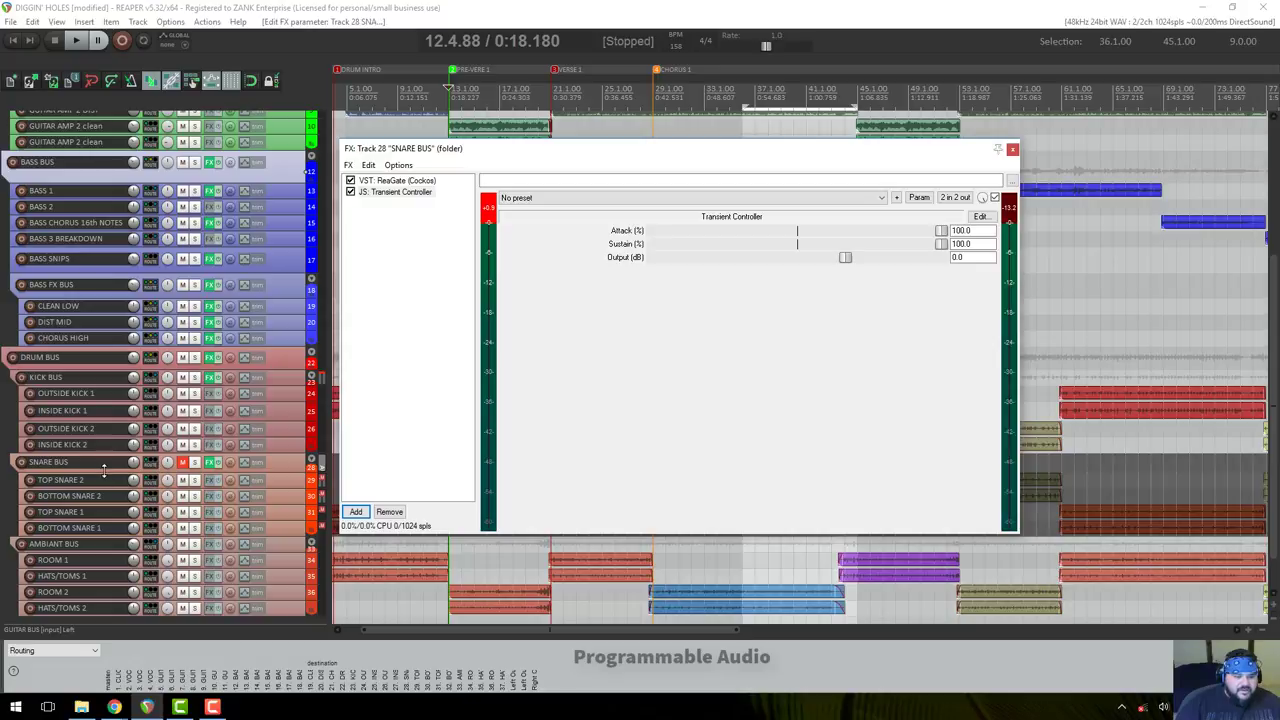
{"action": "left_click_drag", "start_coordinate": [103, 470], "coordinate": [134, 472]}
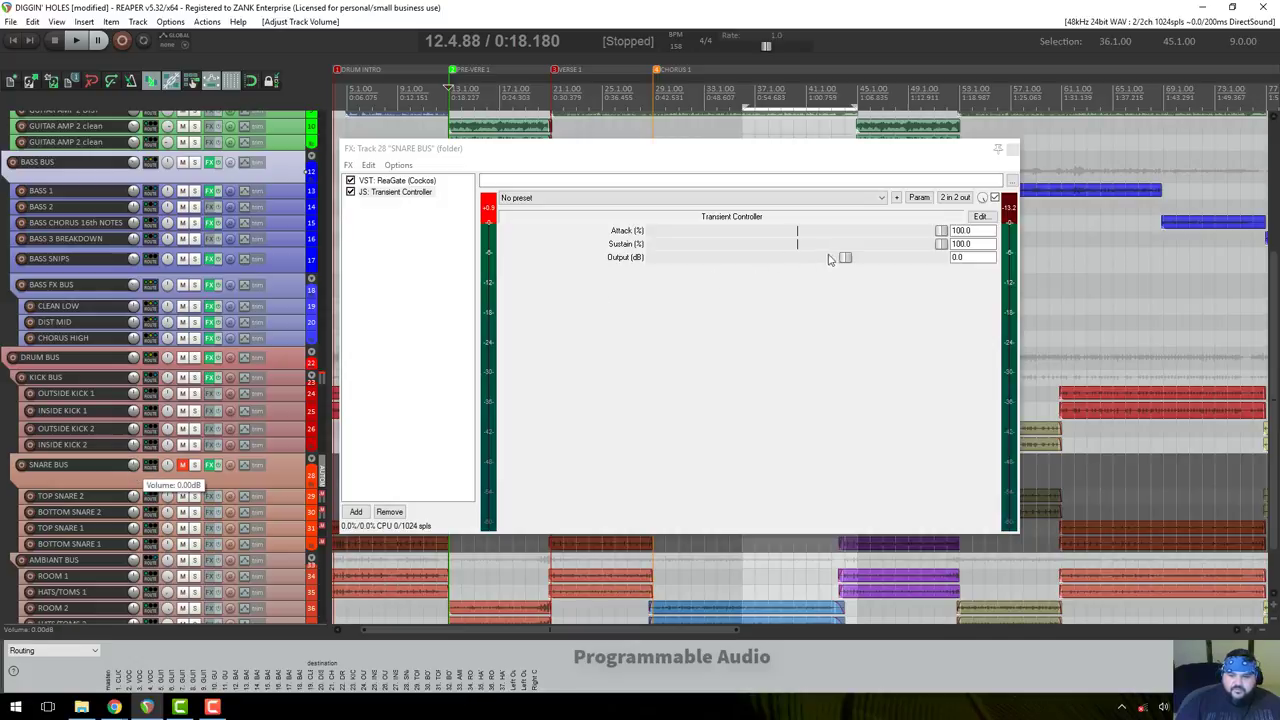
{"action": "left_click_drag", "start_coordinate": [845, 257], "coordinate": [750, 262]}
Unmute and solo SNARE BUS, and play it briefly twice to check the Transient Controller's levels, clearing the input peak in between.
{"action": "left_click", "coordinate": [183, 465]}
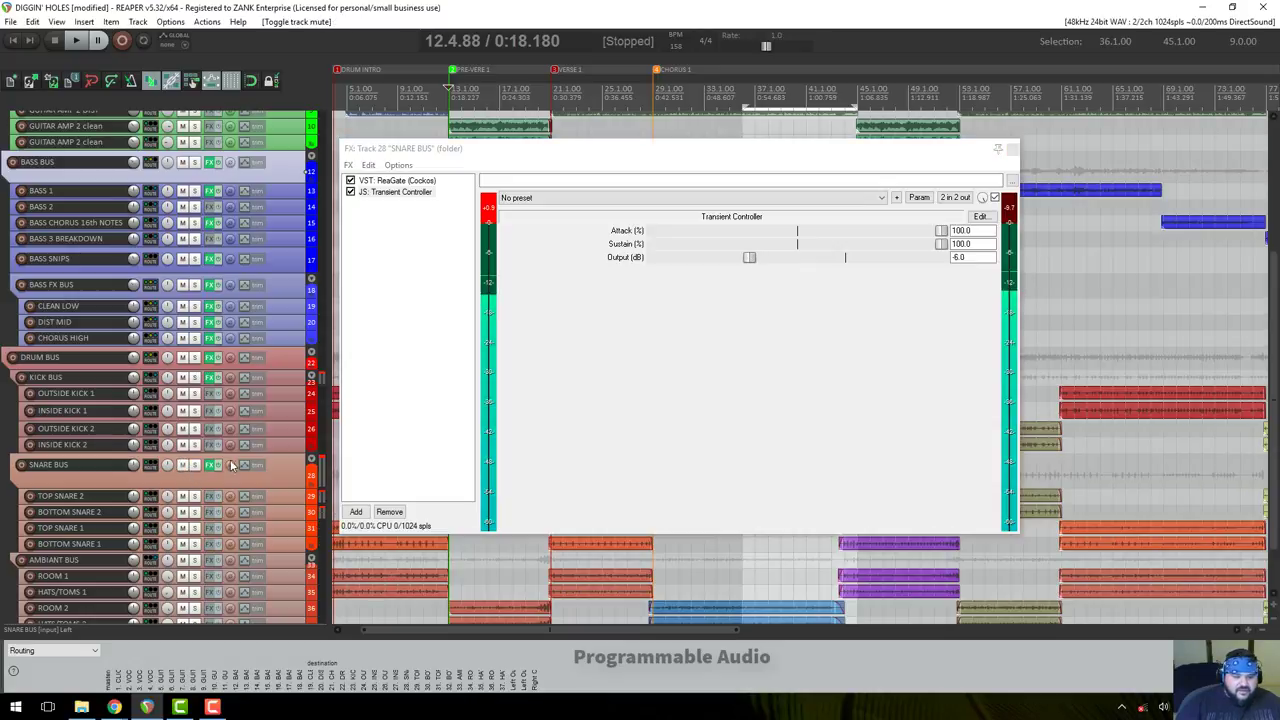
{"action": "left_click", "coordinate": [195, 465]}
{"action": "key", "text": "space"}
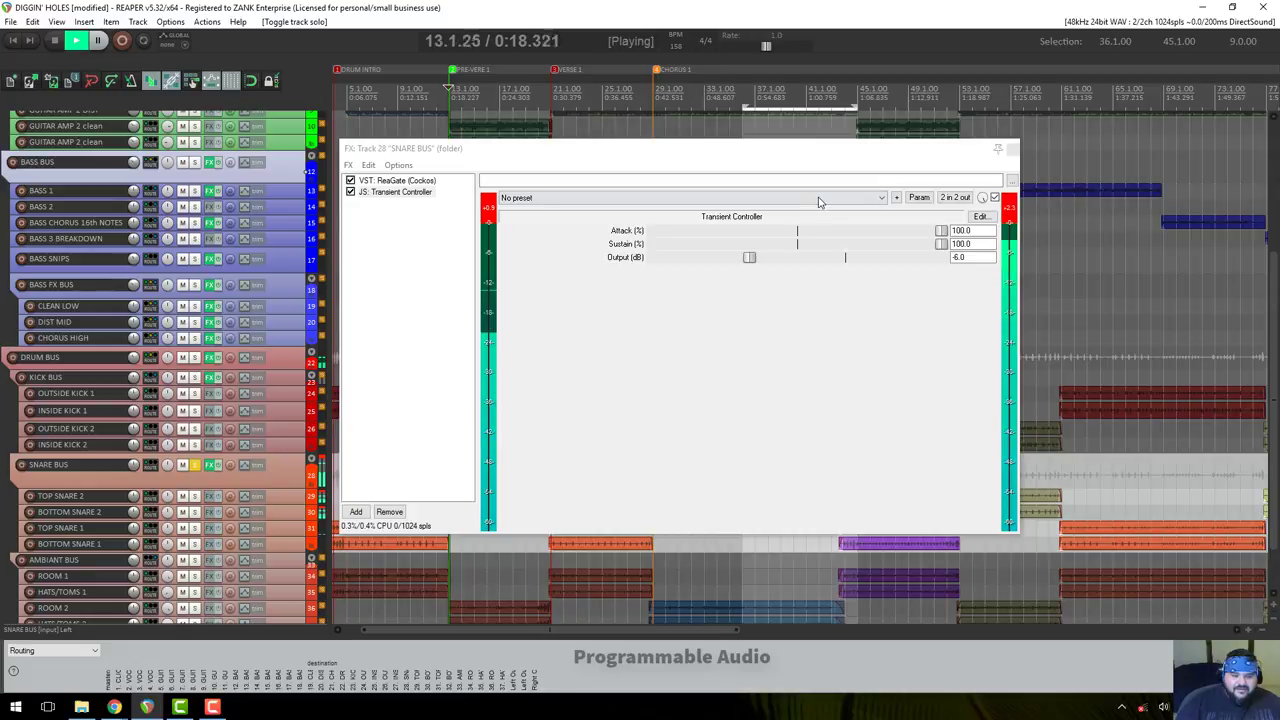
{"action": "key", "text": "space"}
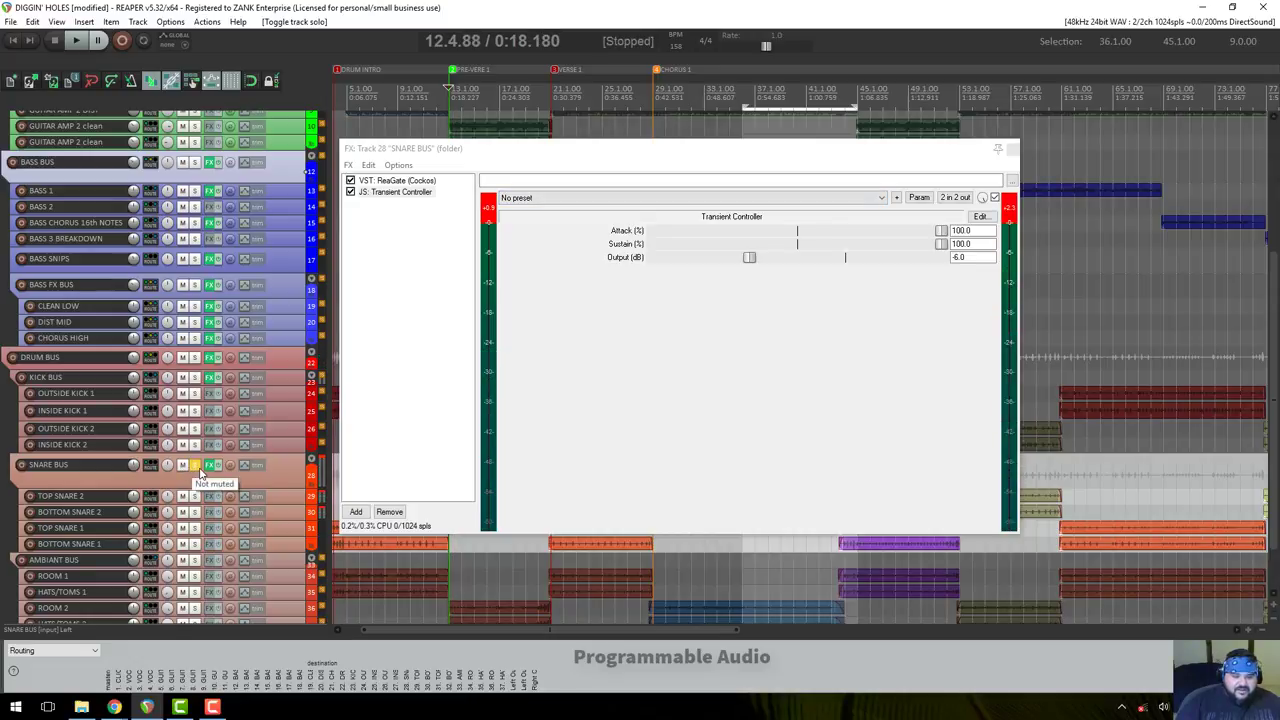
{"action": "left_click", "coordinate": [493, 215]}
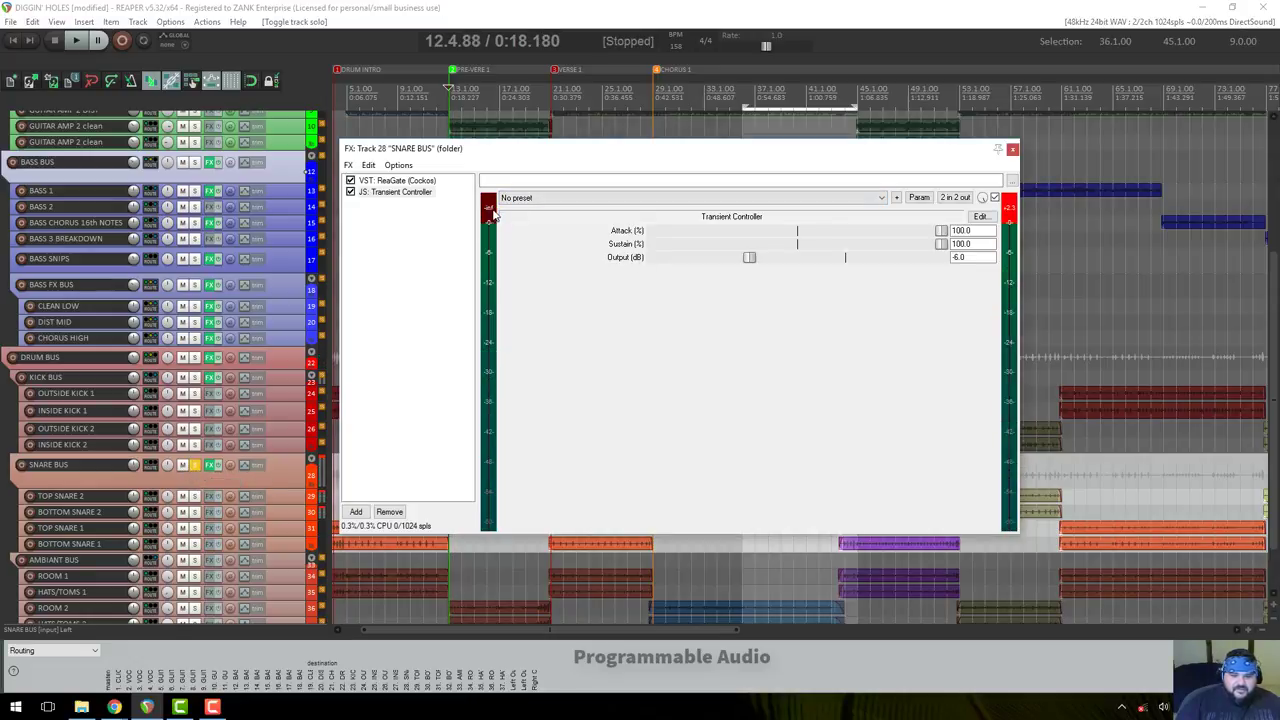
{"action": "key", "text": "space"}
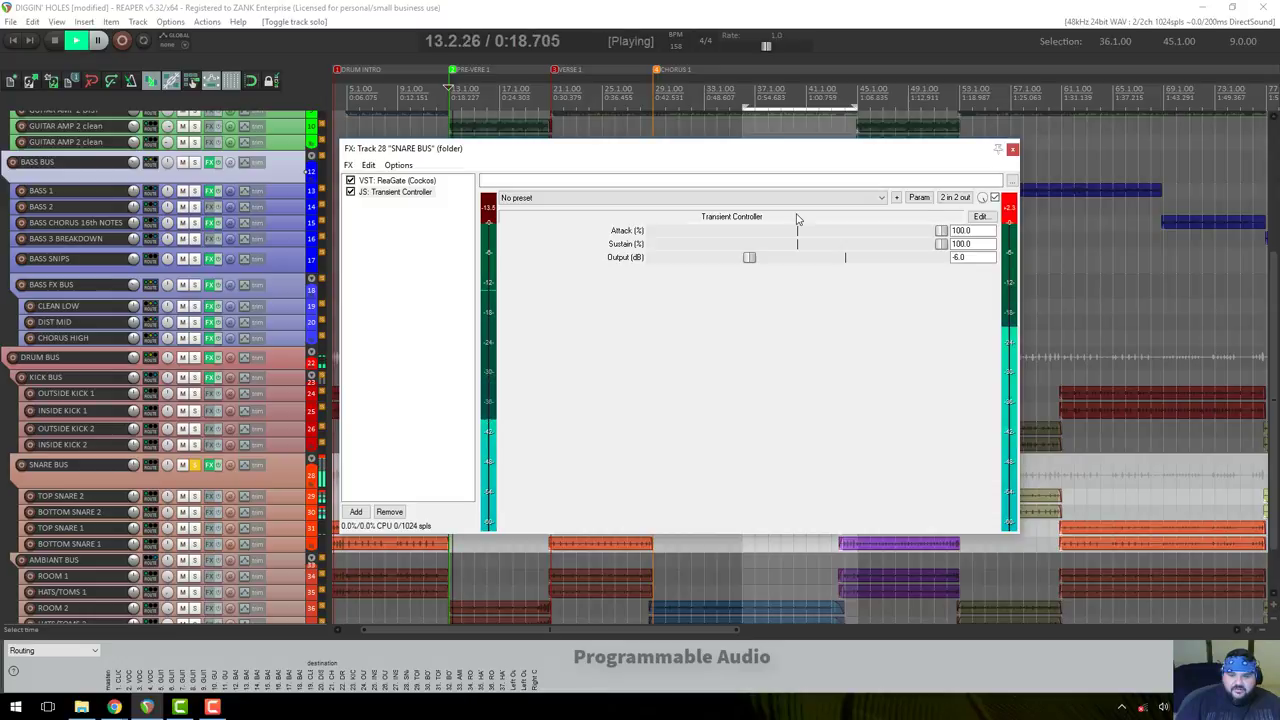
{"action": "key", "text": "space"}
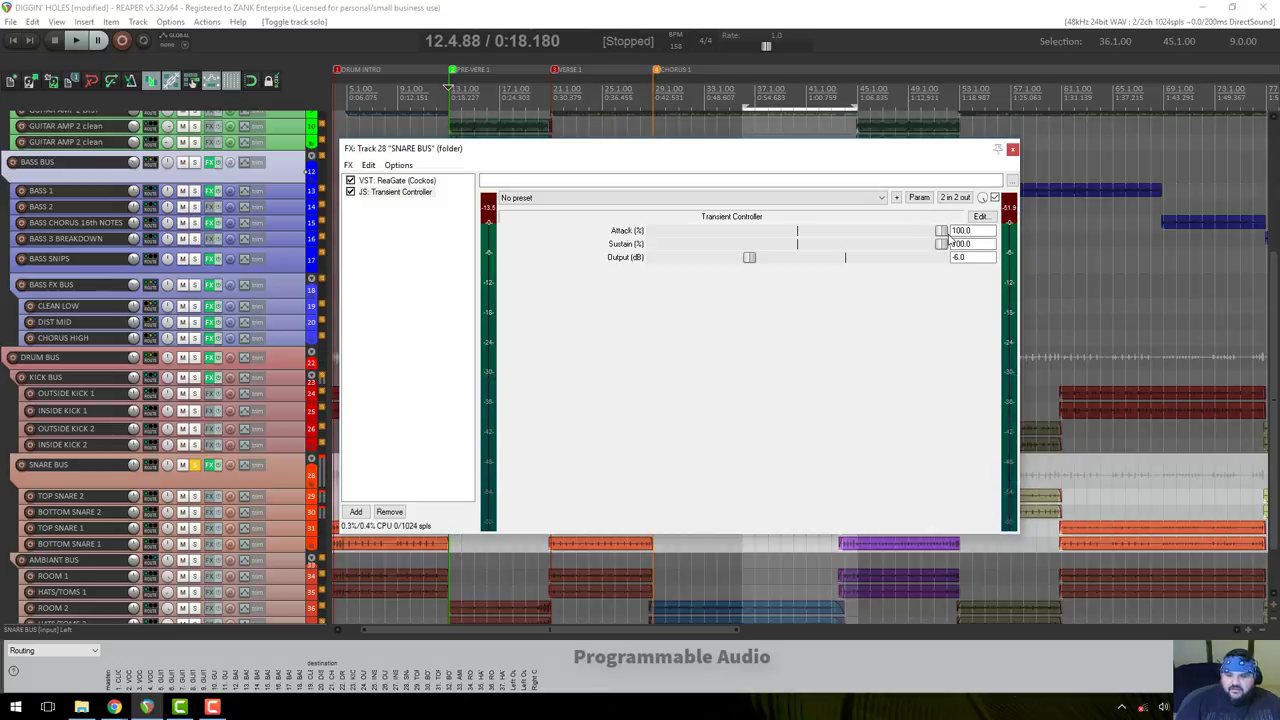
Zero the Transient Controller's attack and sustain, and raise the attack to 78% while the soloed SNARE BUS plays.
{"action": "scroll", "coordinate": [945, 234], "scroll_direction": "down", "scroll_amount": 10}
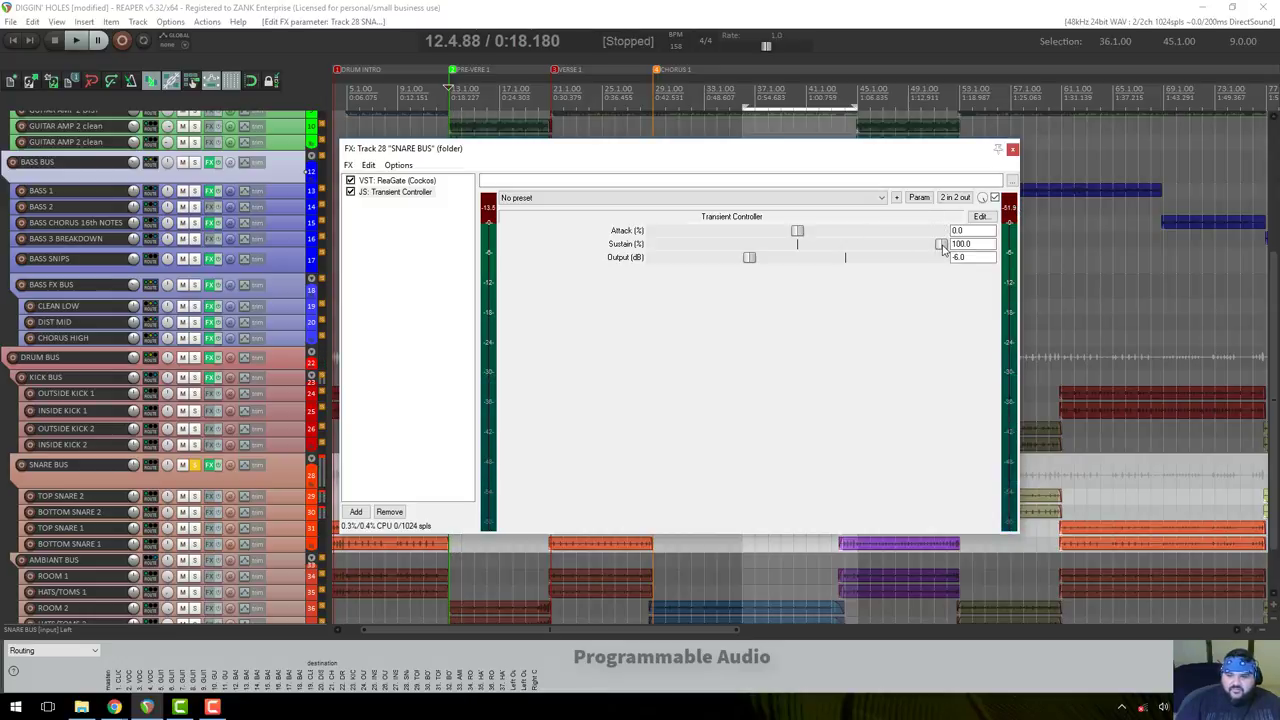
{"action": "scroll", "coordinate": [942, 244], "scroll_direction": "down", "scroll_amount": 10}
{"action": "key", "text": "space"}
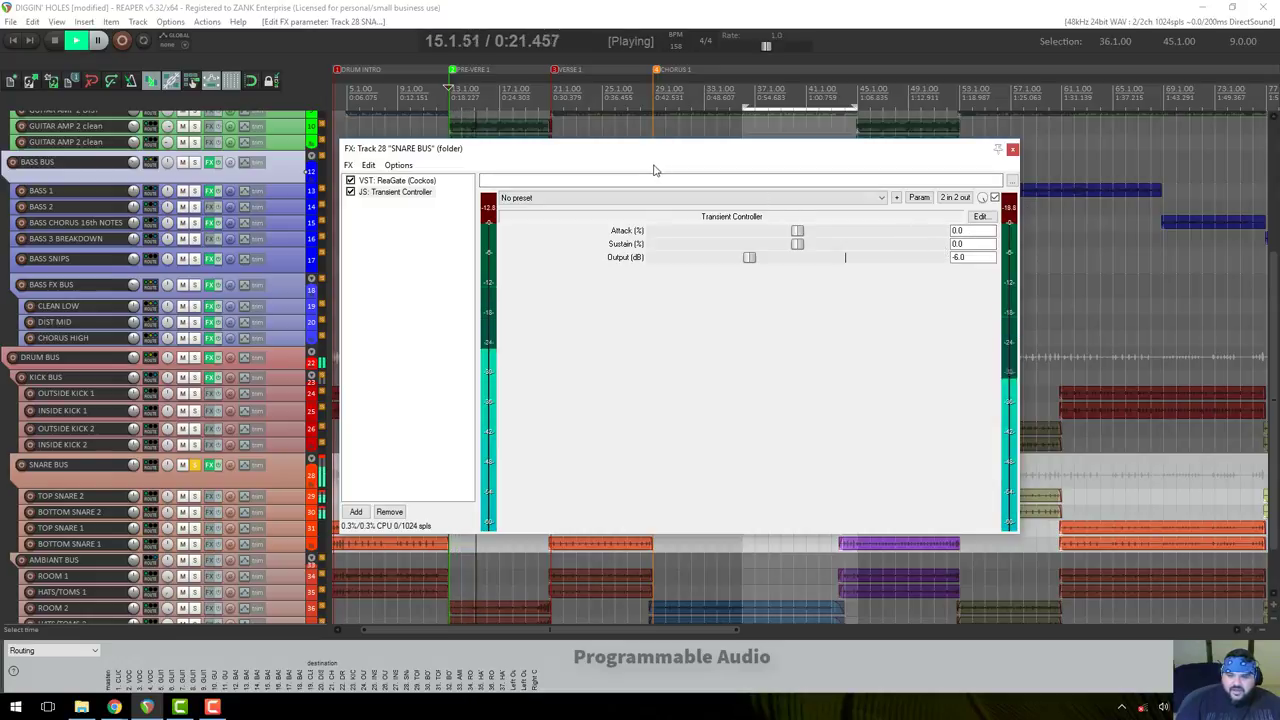
{"action": "left_click_drag", "start_coordinate": [798, 231], "coordinate": [911, 231]}
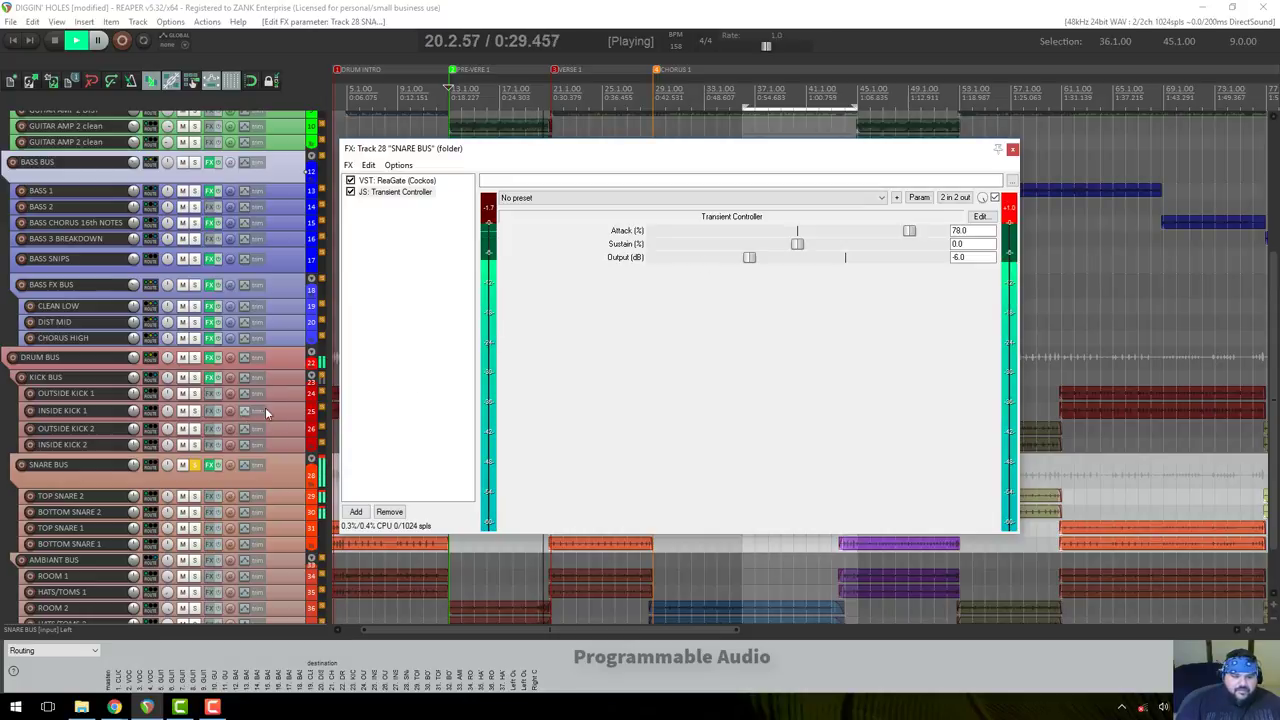
{"action": "key", "text": "space"}
Move the SNARE BUS effects window clear of the snare clips and place the edit cursor at the start of the TOP SNARE 2 clip.
{"action": "left_click_drag", "start_coordinate": [579, 153], "coordinate": [631, 177]}
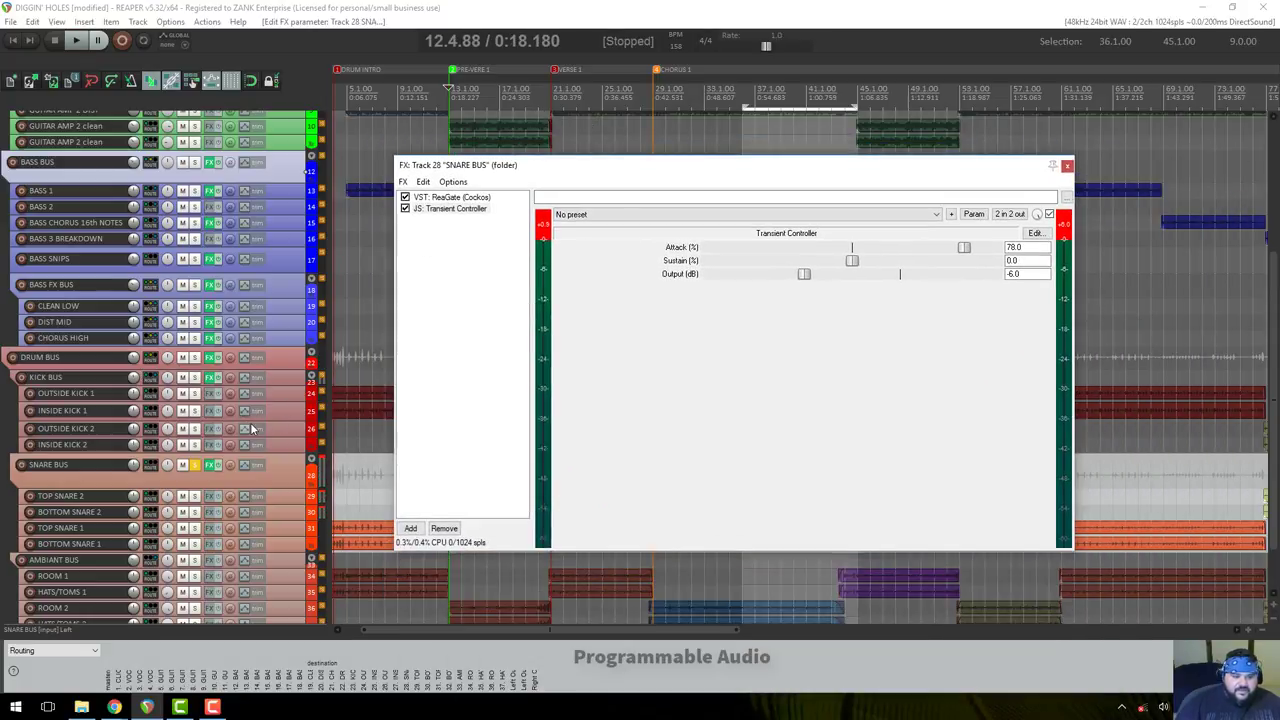
{"action": "scroll", "coordinate": [252, 428], "scroll_direction": "down", "scroll_amount": 2}
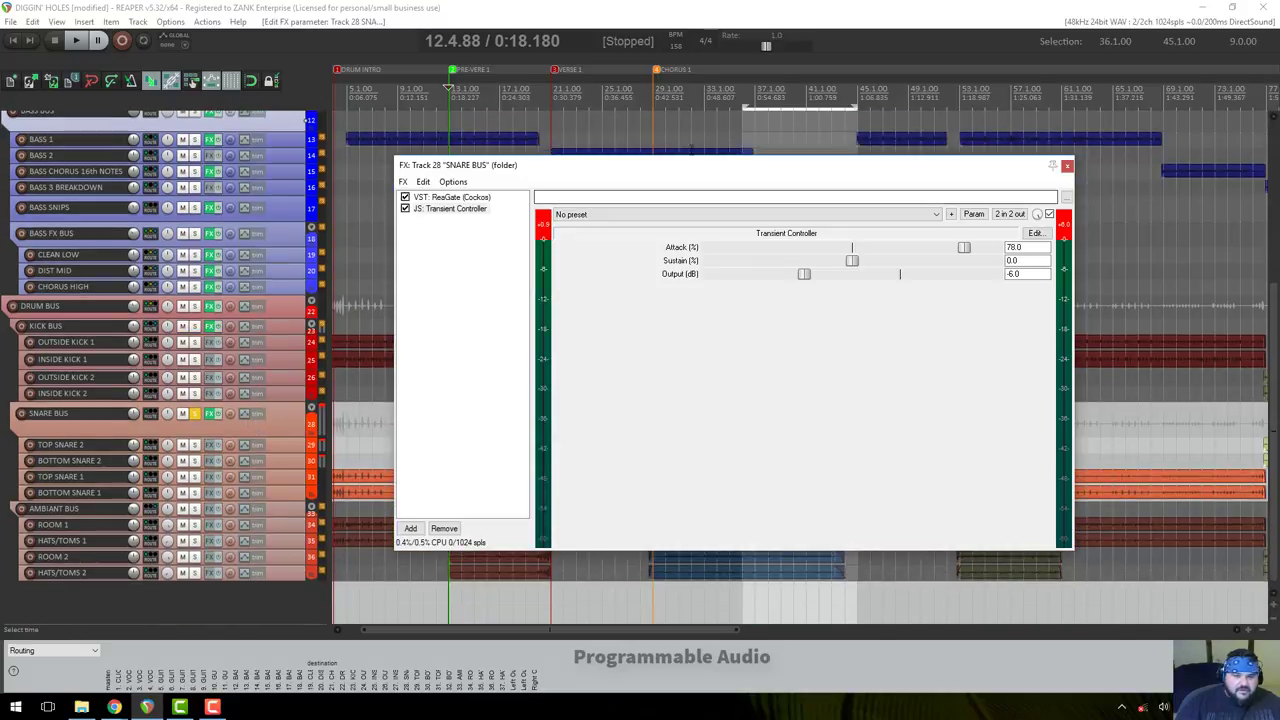
{"action": "left_click_drag", "start_coordinate": [684, 177], "coordinate": [879, 119]}
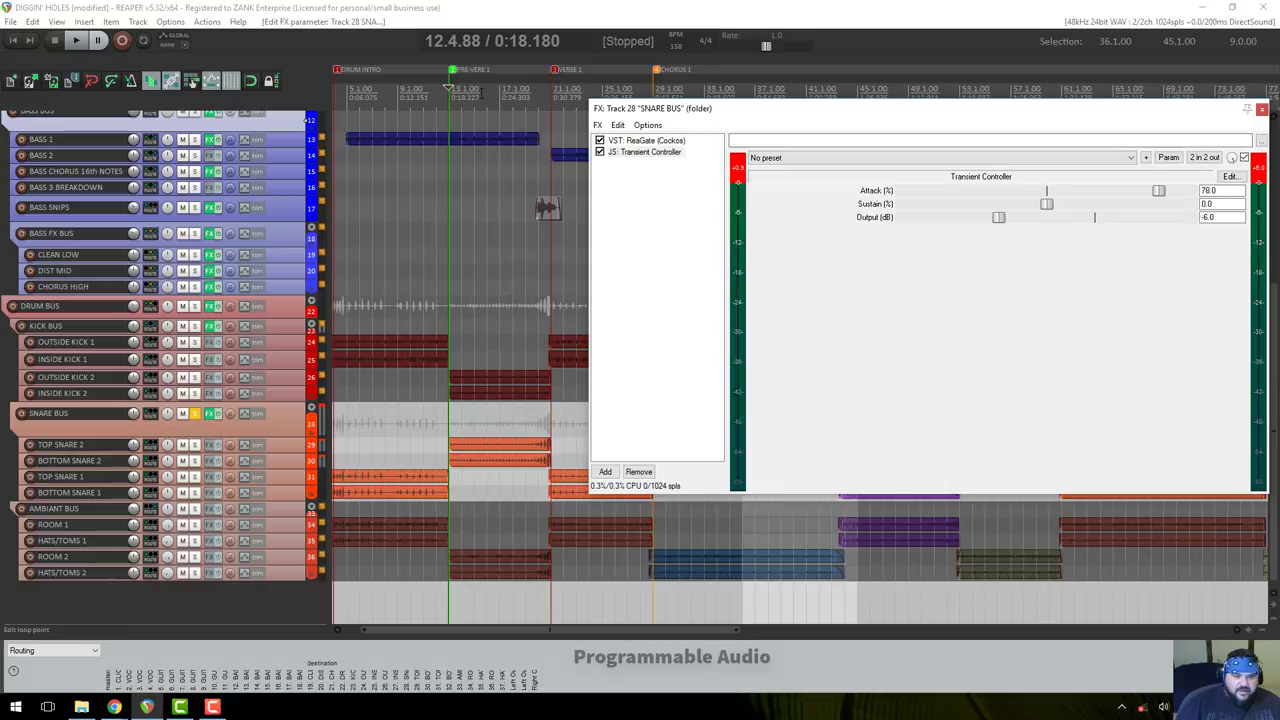
{"action": "left_click", "coordinate": [448, 88]}
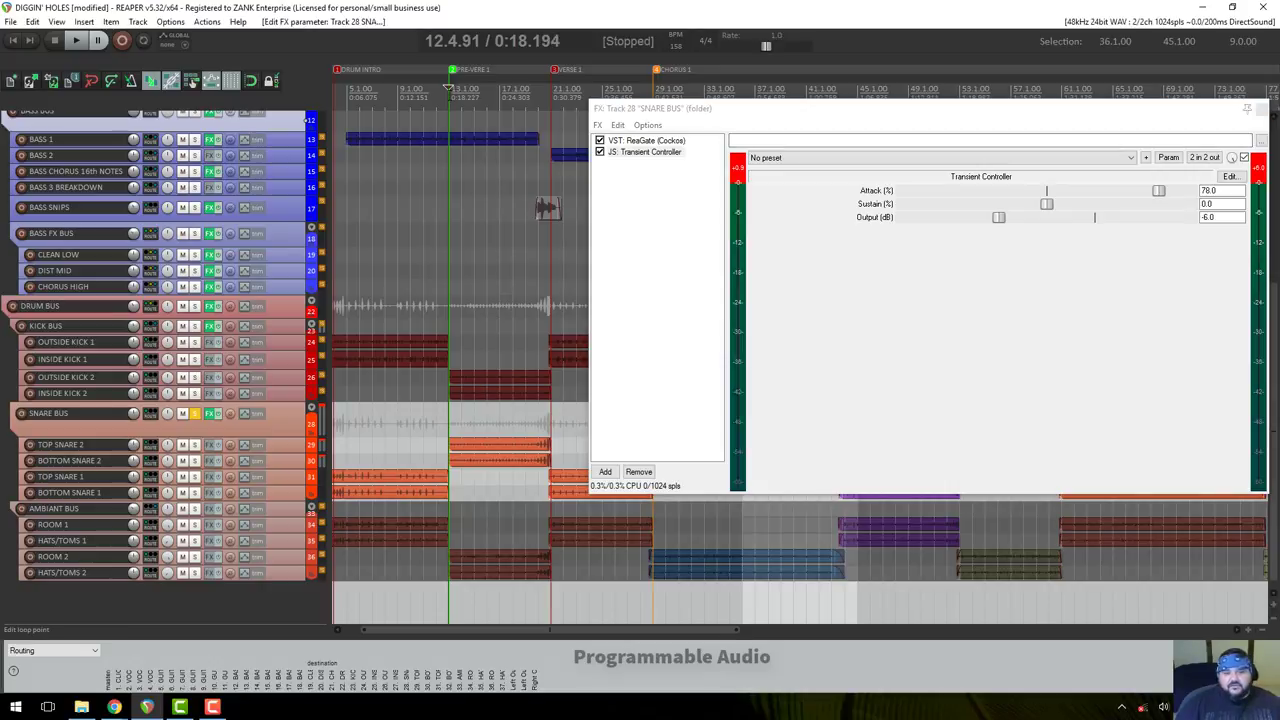
Audition inverted phase on BOTTOM SNARE 1 and BOTTOM SNARE 2, and return both tracks to normal phase.
{"action": "left_click", "coordinate": [231, 478]}
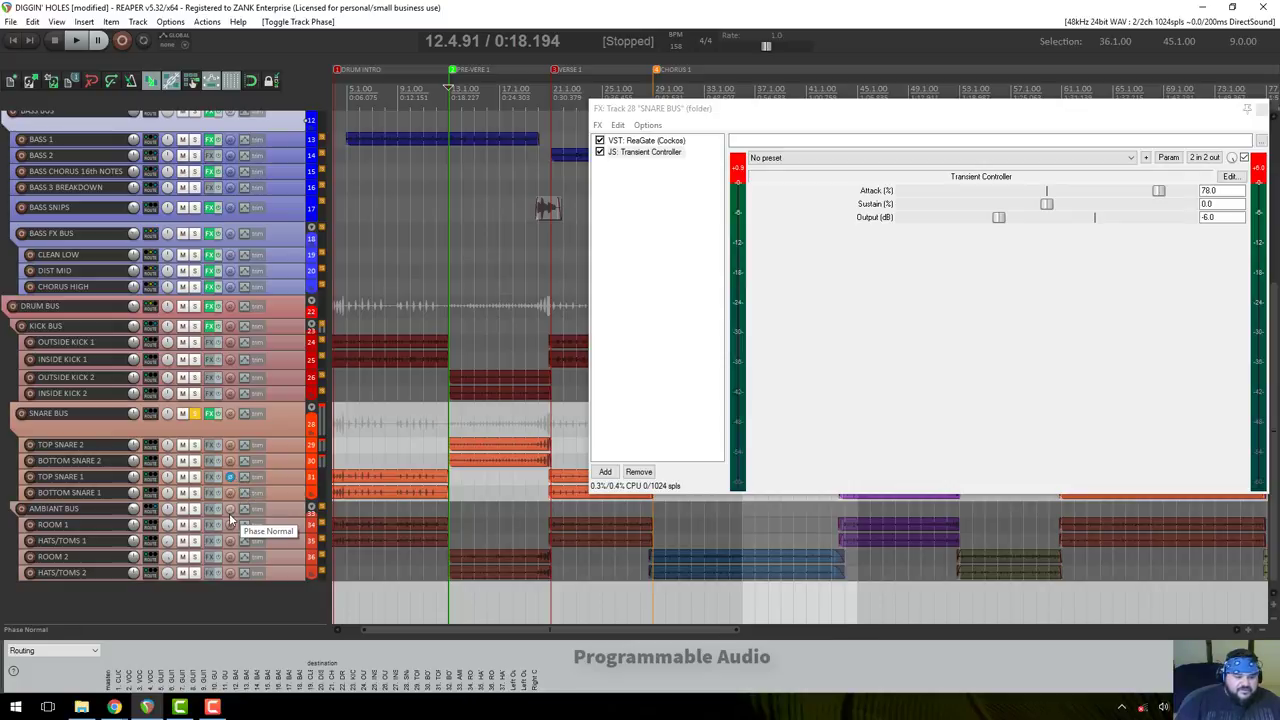
{"action": "left_click", "coordinate": [231, 477]}
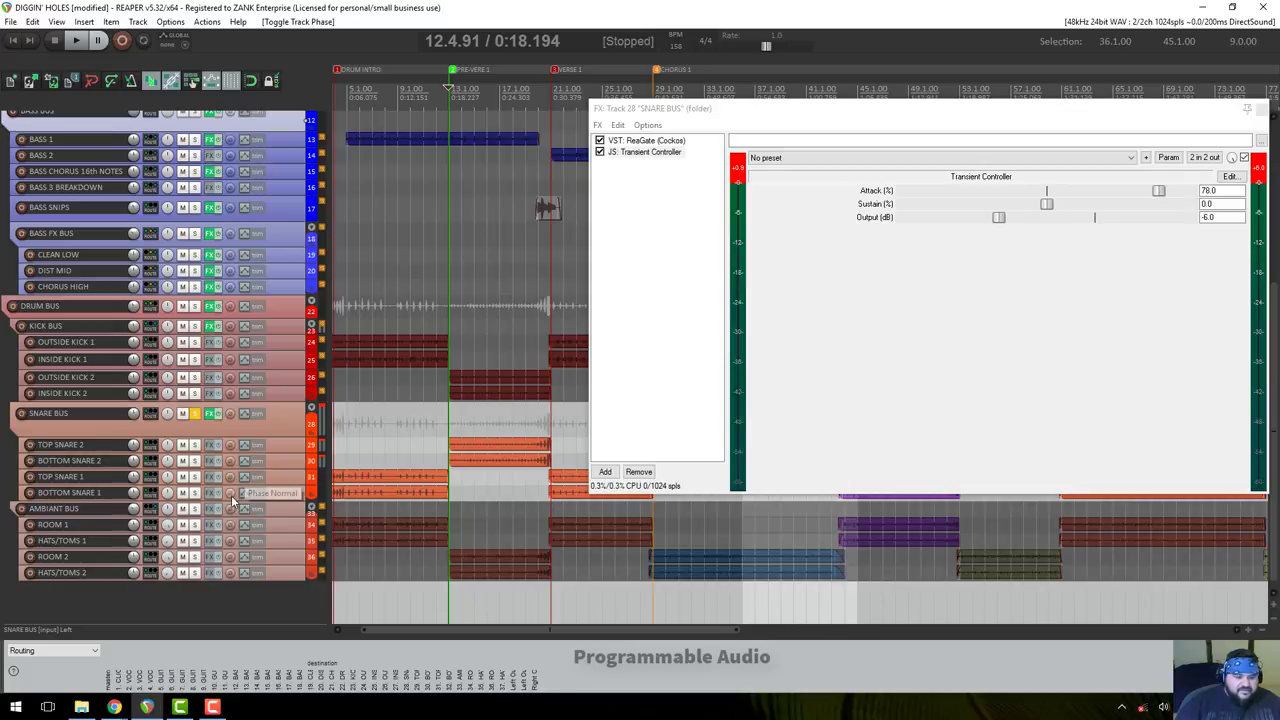
{"action": "left_click", "coordinate": [231, 493]}
{"action": "left_click", "coordinate": [231, 461]}
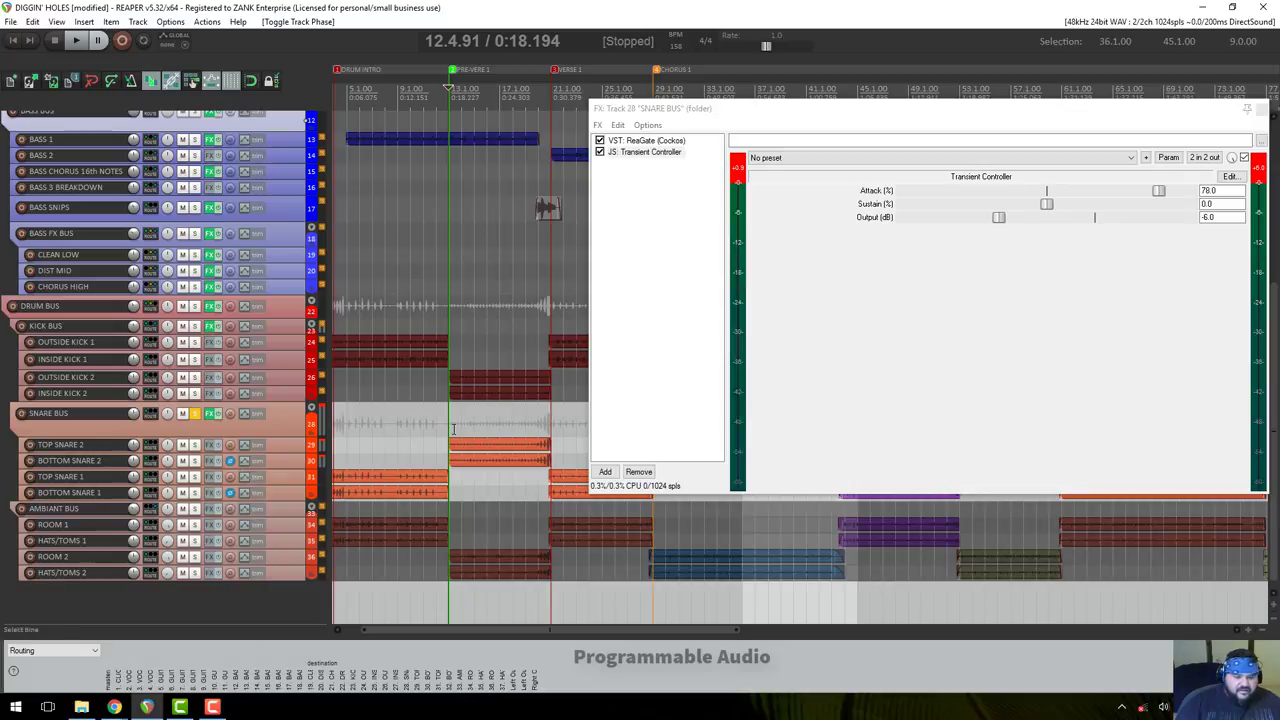
{"action": "key", "text": "space"}
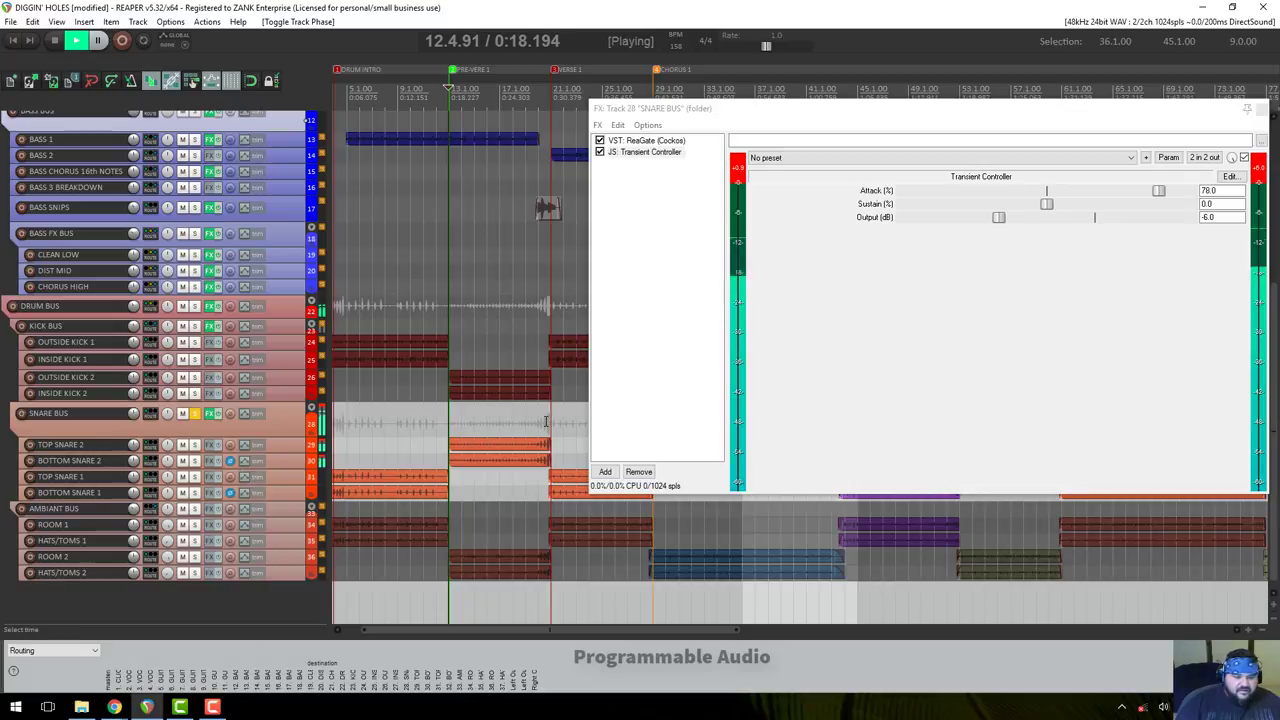
{"action": "left_click", "coordinate": [231, 461]}
{"action": "key", "text": "space"}
Try inverted phase on TOP SNARE 2 and TOP SNARE 1 during playback, and return both tracks to normal phase.
{"action": "left_click", "coordinate": [231, 445]}
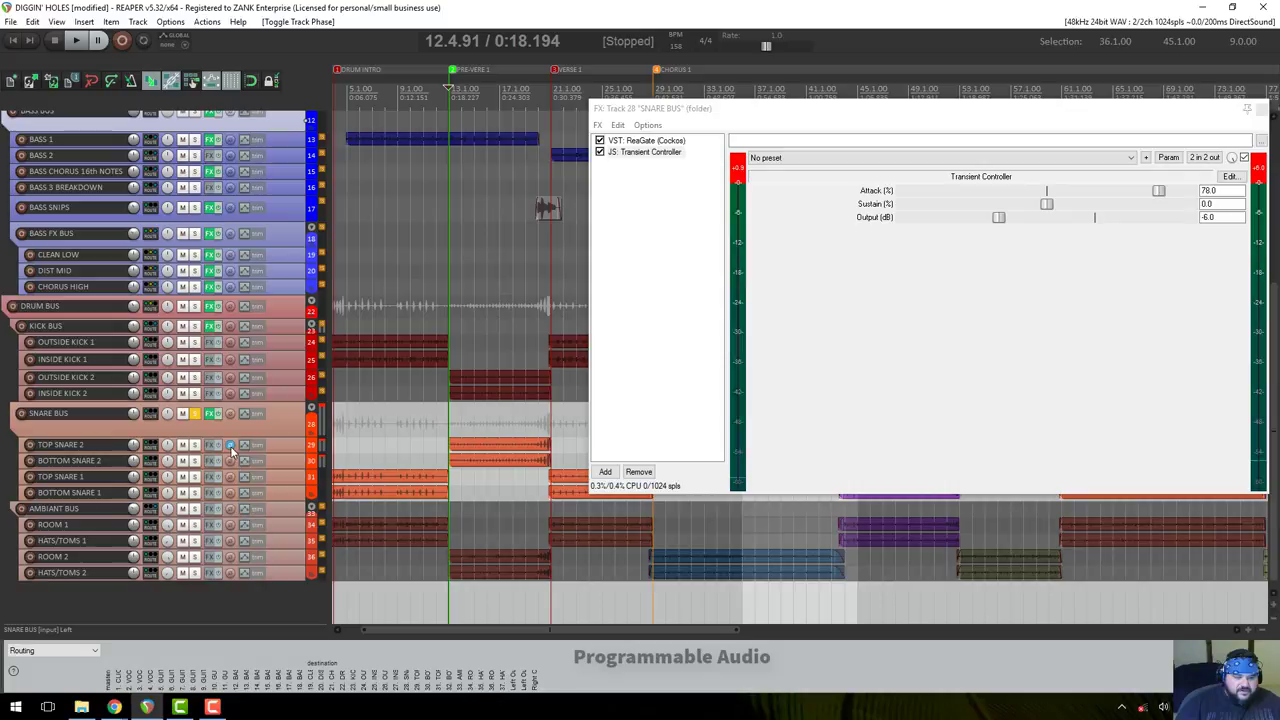
{"action": "left_click", "coordinate": [230, 478]}
{"action": "key", "text": "space"}
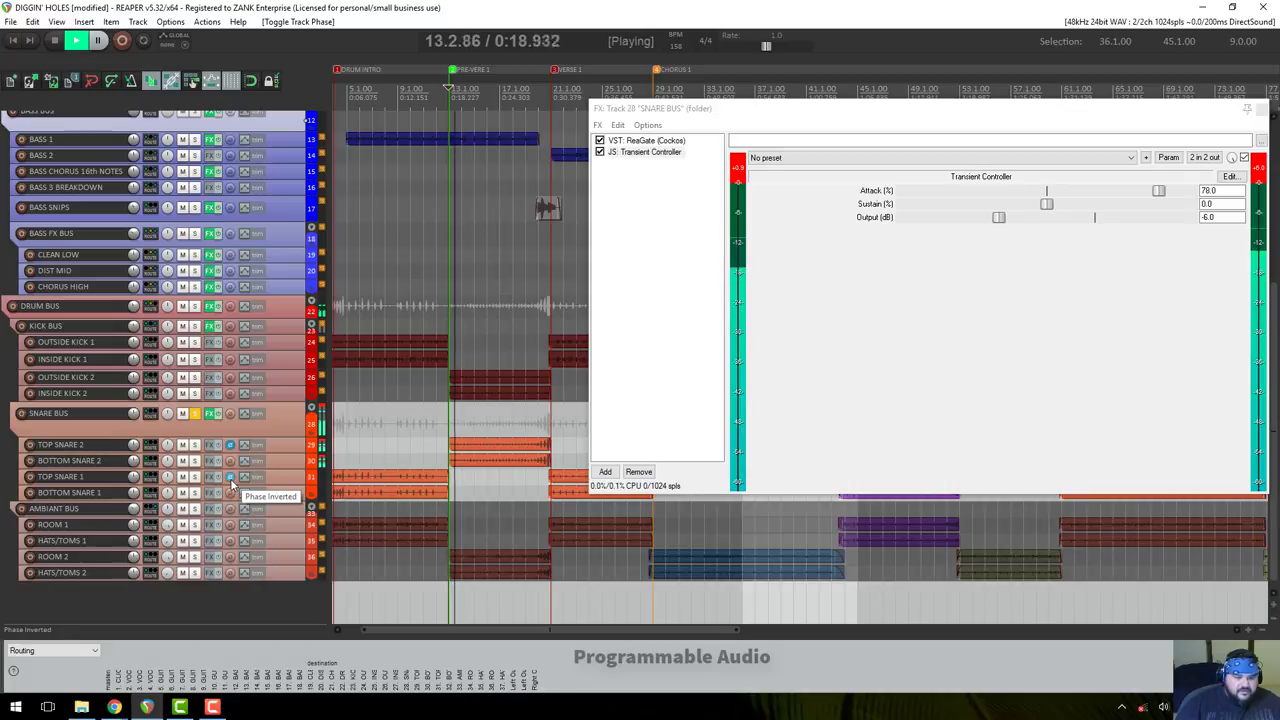
{"action": "left_click", "coordinate": [230, 477]}
{"action": "left_click", "coordinate": [230, 445]}
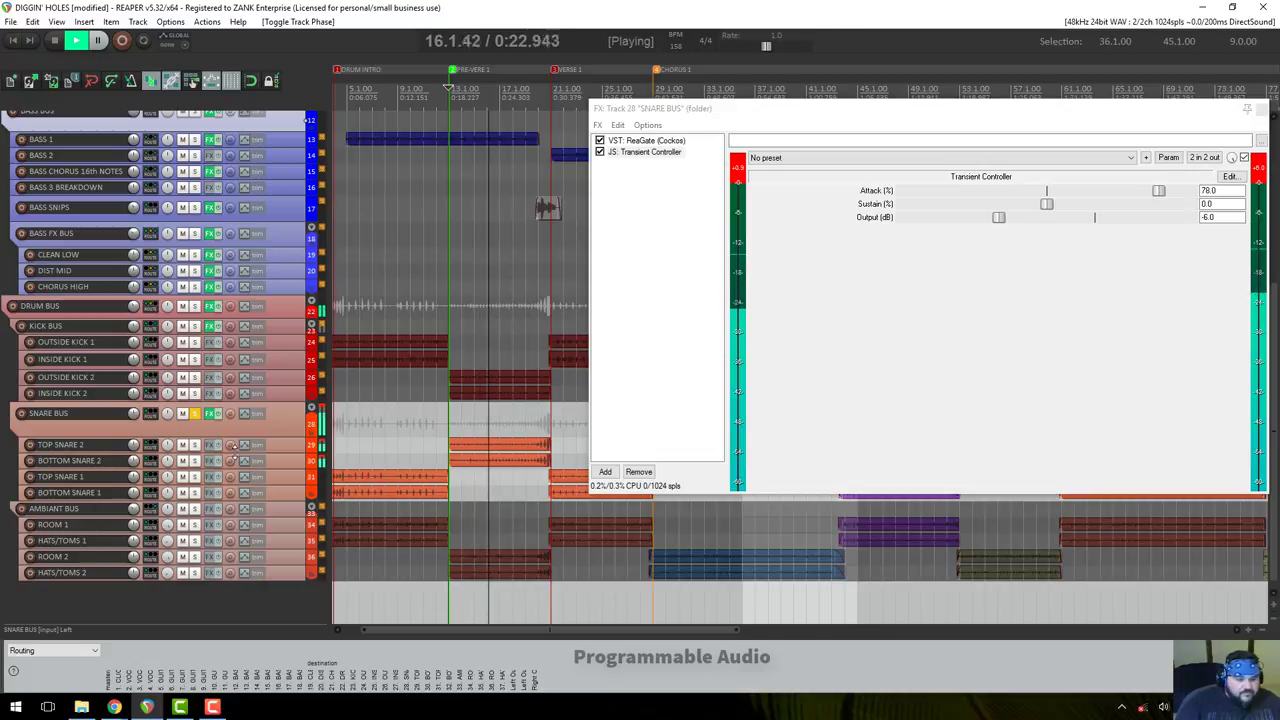
Invert the phase of BOTTOM SNARE 2 and BOTTOM SNARE 1, and reset the Transient Controller's attack to 0% before stopping playback.
{"action": "left_click", "coordinate": [231, 461]}
{"action": "left_click", "coordinate": [229, 492]}
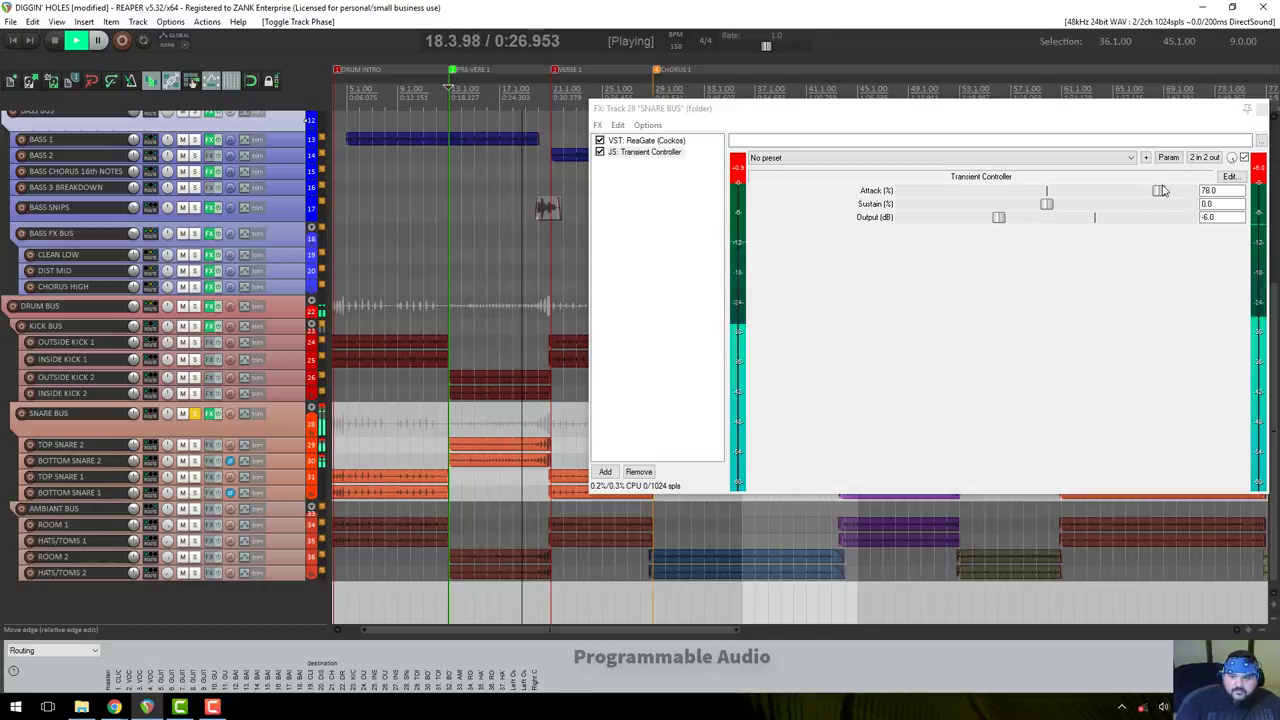
{"action": "left_click_drag", "start_coordinate": [1158, 190], "coordinate": [1046, 191]}
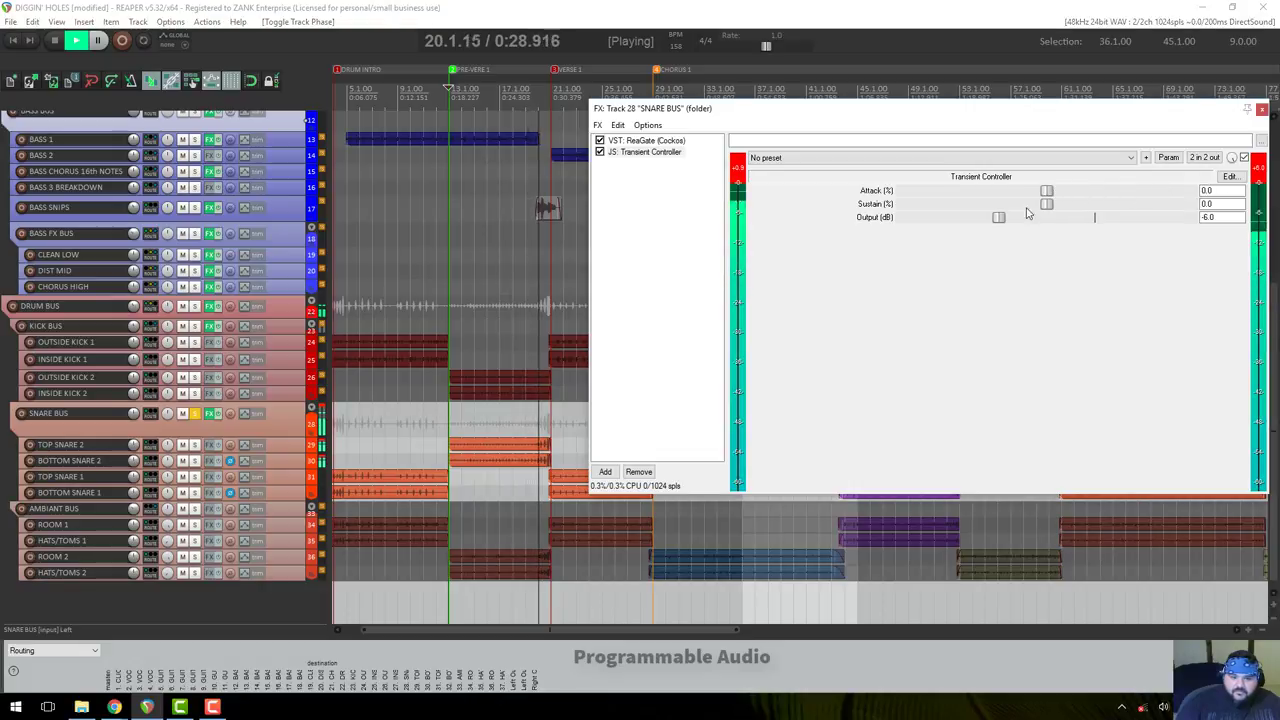
{"action": "key", "text": "space"}
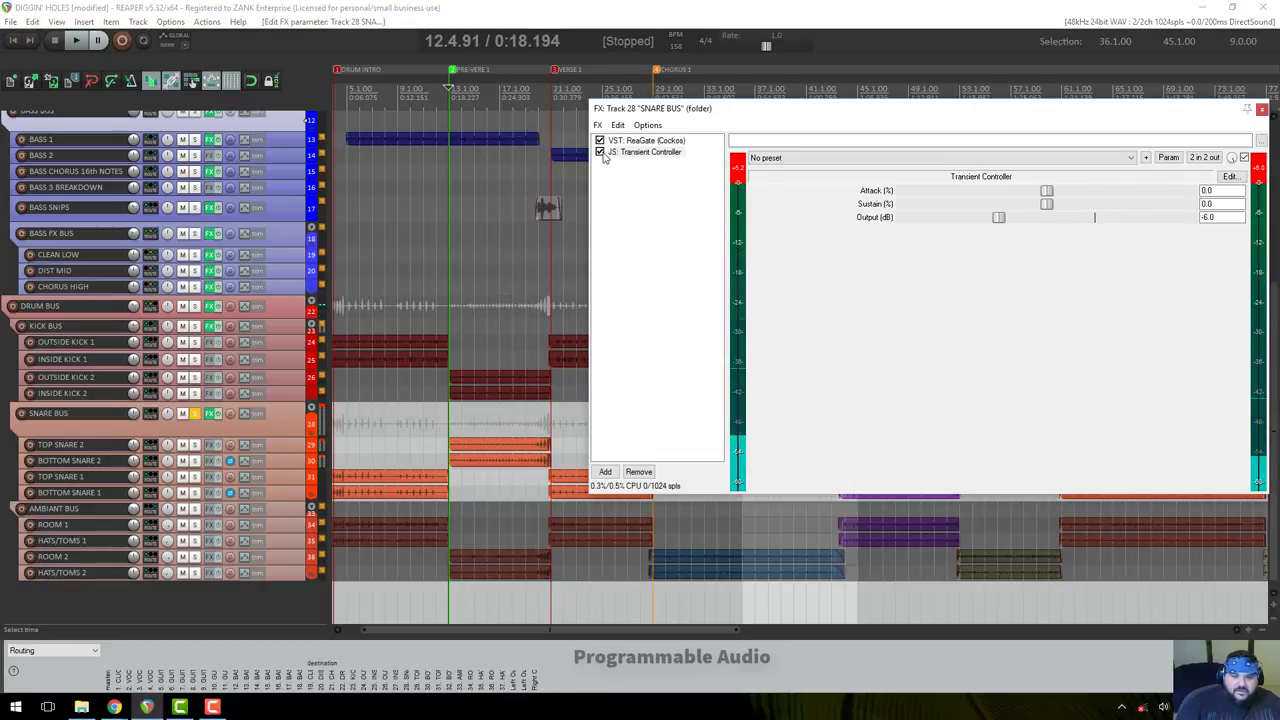
Bypass ReaGate and the Transient Controller, and play the snare while toggling BOTTOM SNARE 2's phase, leaving it normal.
{"action": "left_click", "coordinate": [640, 152]}
{"action": "left_click", "coordinate": [600, 152]}
{"action": "key", "text": "space"}
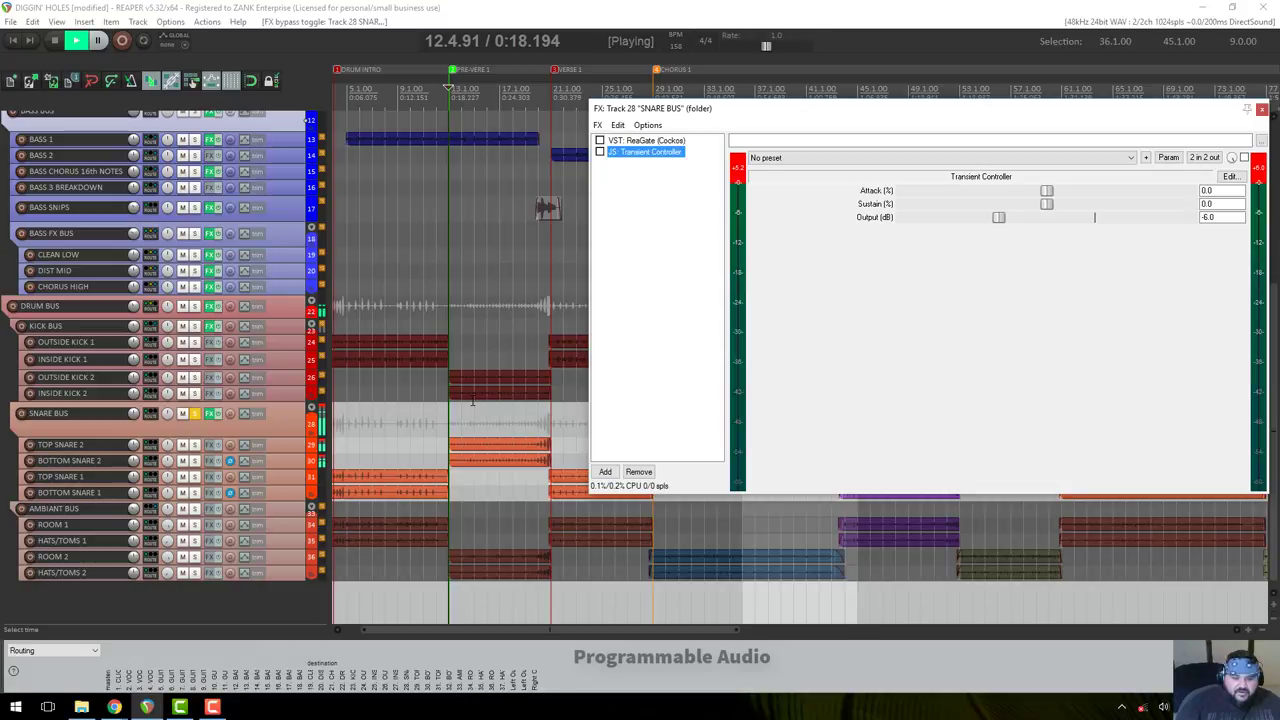
{"action": "scroll", "coordinate": [298, 463], "scroll_direction": "up", "scroll_amount": 1}
{"action": "scroll", "coordinate": [298, 463], "scroll_direction": "down", "scroll_amount": 1}
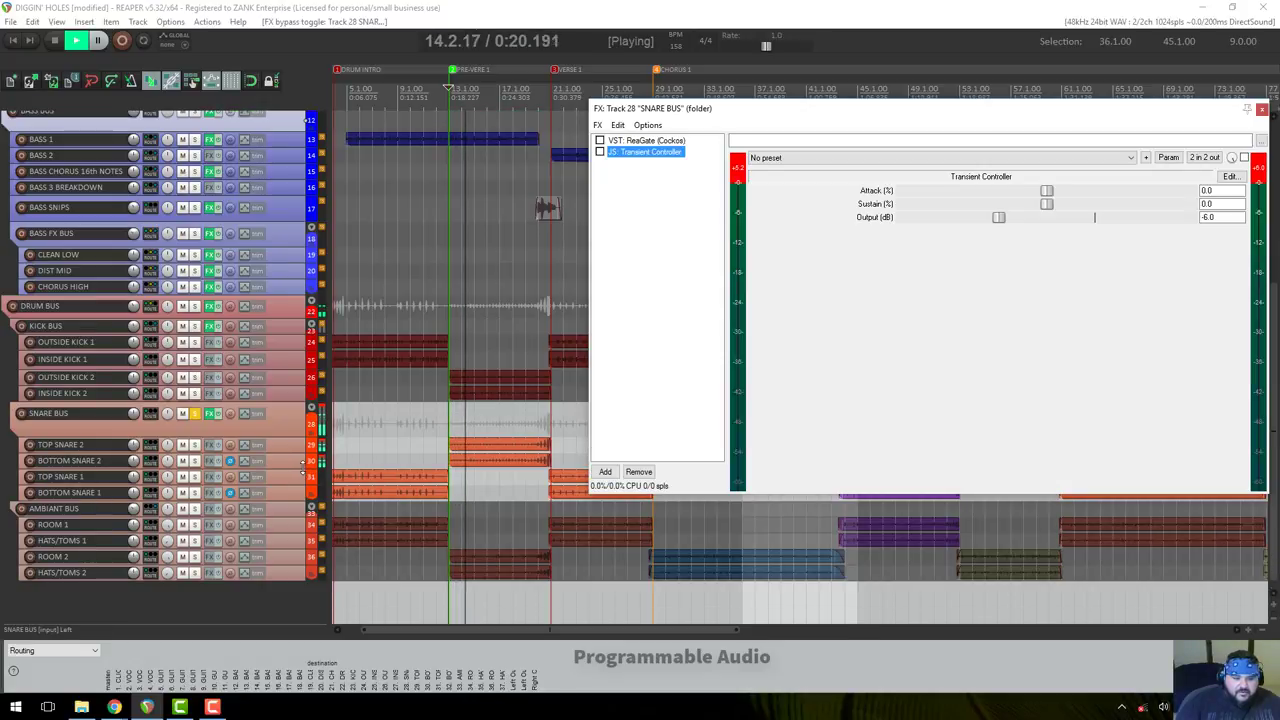
{"action": "left_click", "coordinate": [231, 461]}
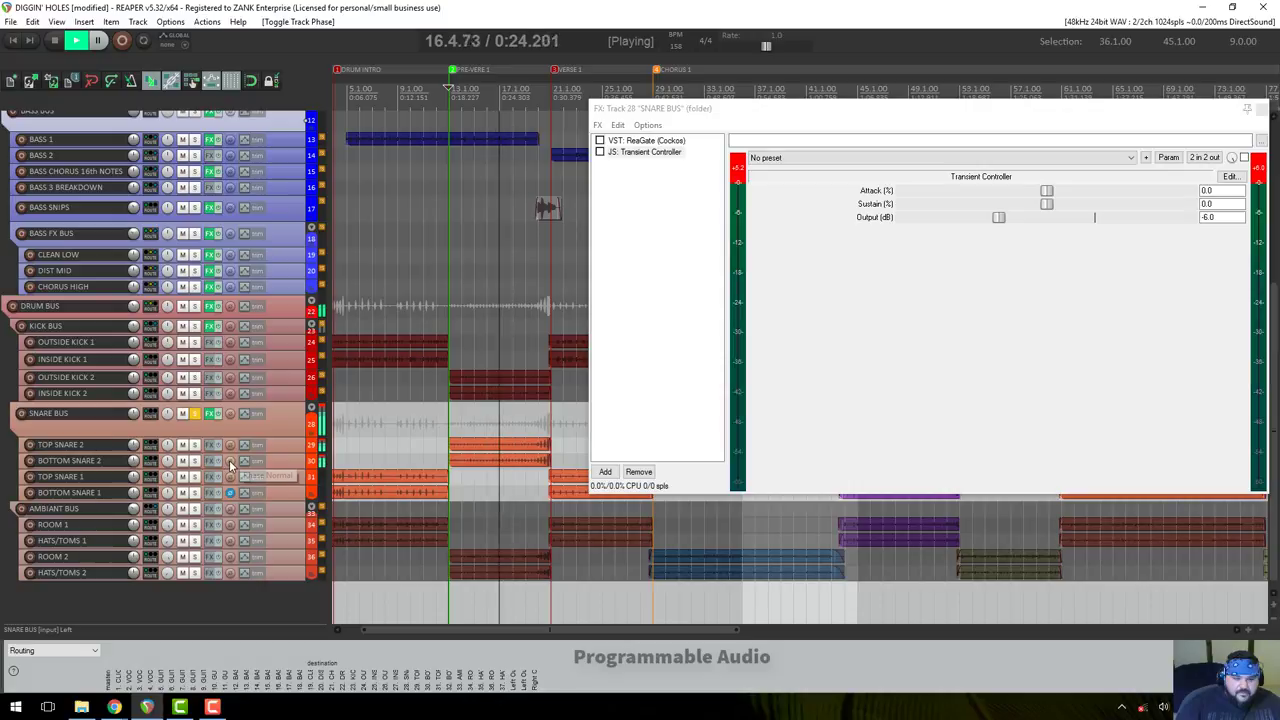
{"action": "left_click", "coordinate": [230, 462]}
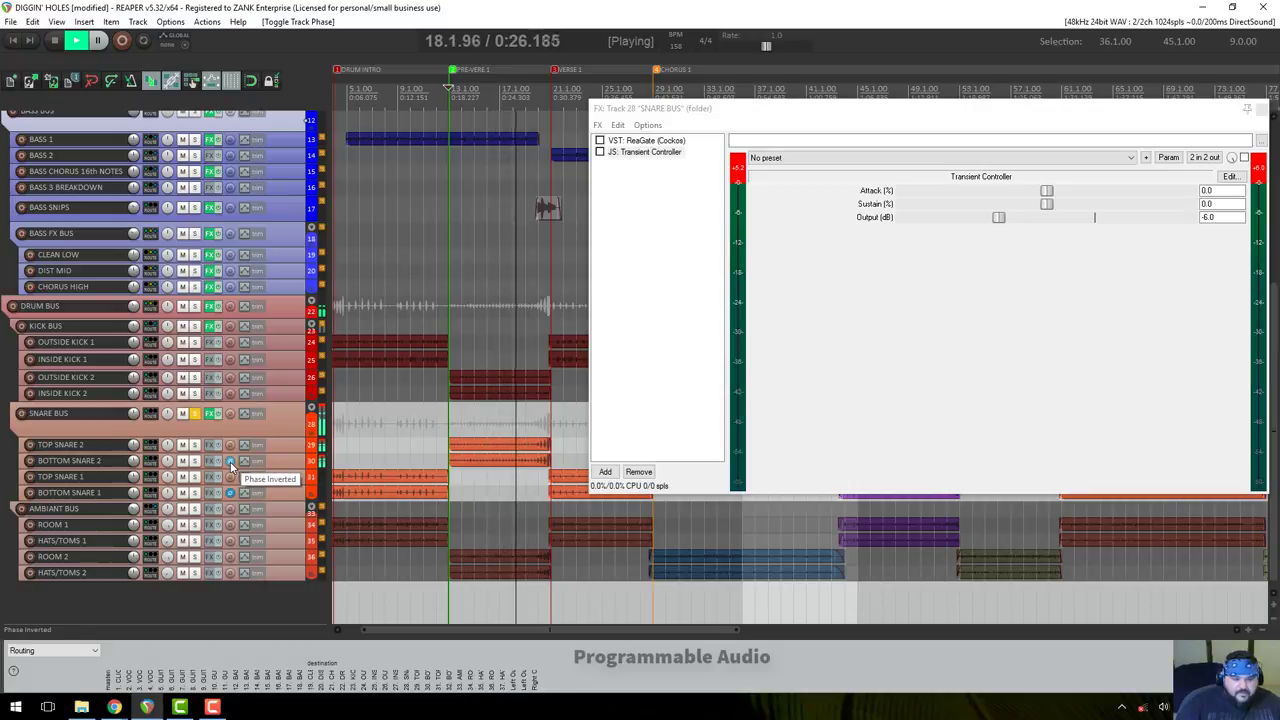
{"action": "key", "text": "space"}
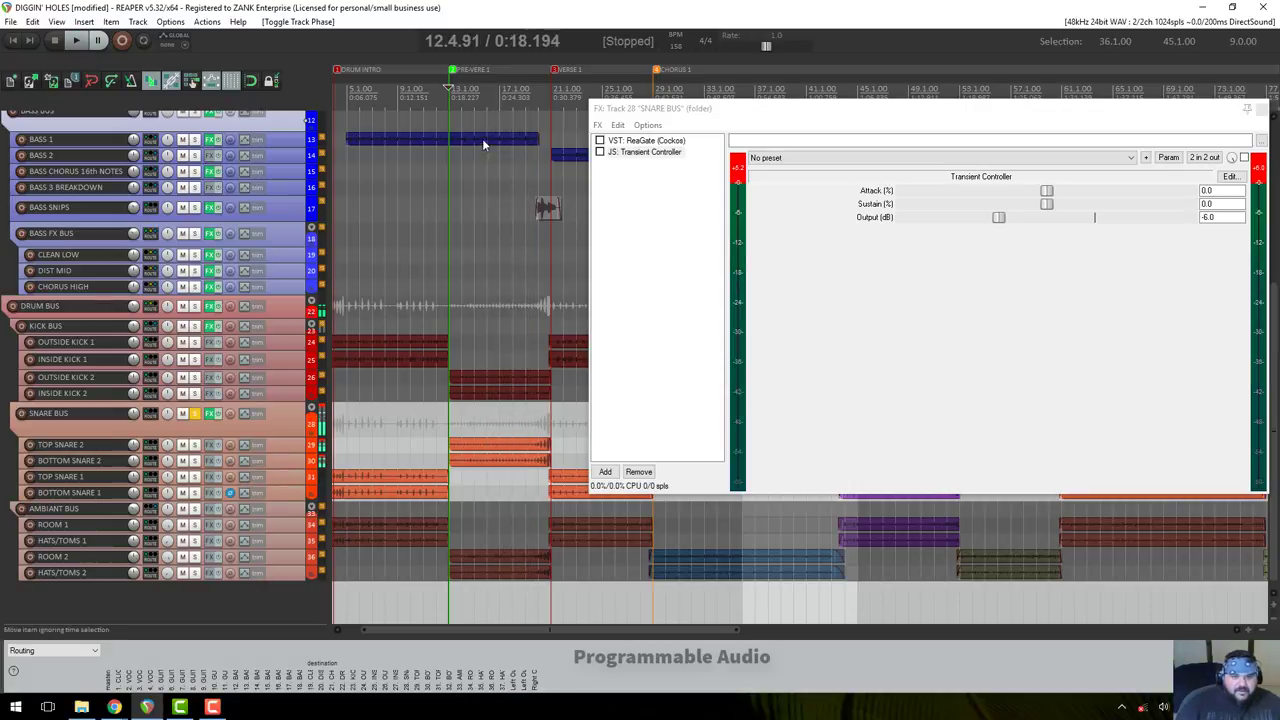
Enlarge the TOP SNARE 2 and BOTTOM SNARE 2 tracks to show their waveforms in detail, and close the SNARE BUS effects window.
{"action": "left_click", "coordinate": [482, 140]}
{"action": "scroll", "coordinate": [478, 200], "scroll_direction": "up", "scroll_amount": 8}
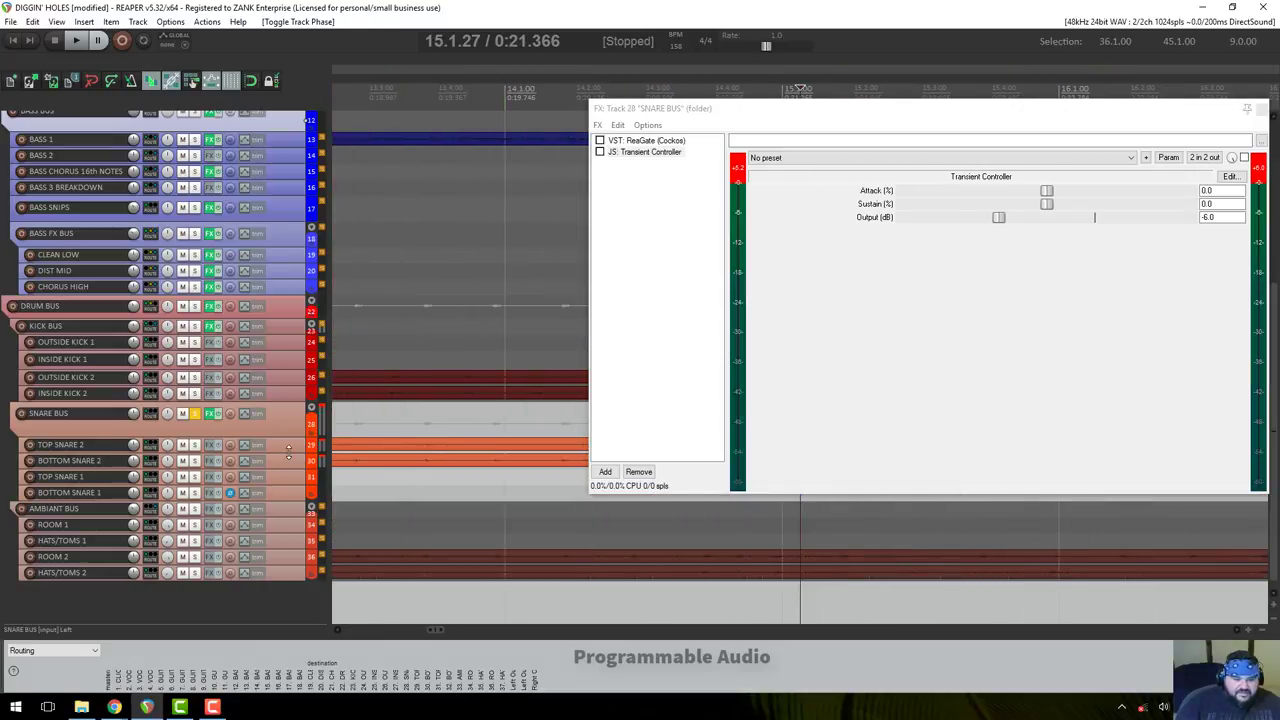
{"action": "left_click_drag", "start_coordinate": [289, 452], "coordinate": [283, 622]}
{"action": "scroll", "coordinate": [280, 514], "scroll_direction": "down", "scroll_amount": 3}
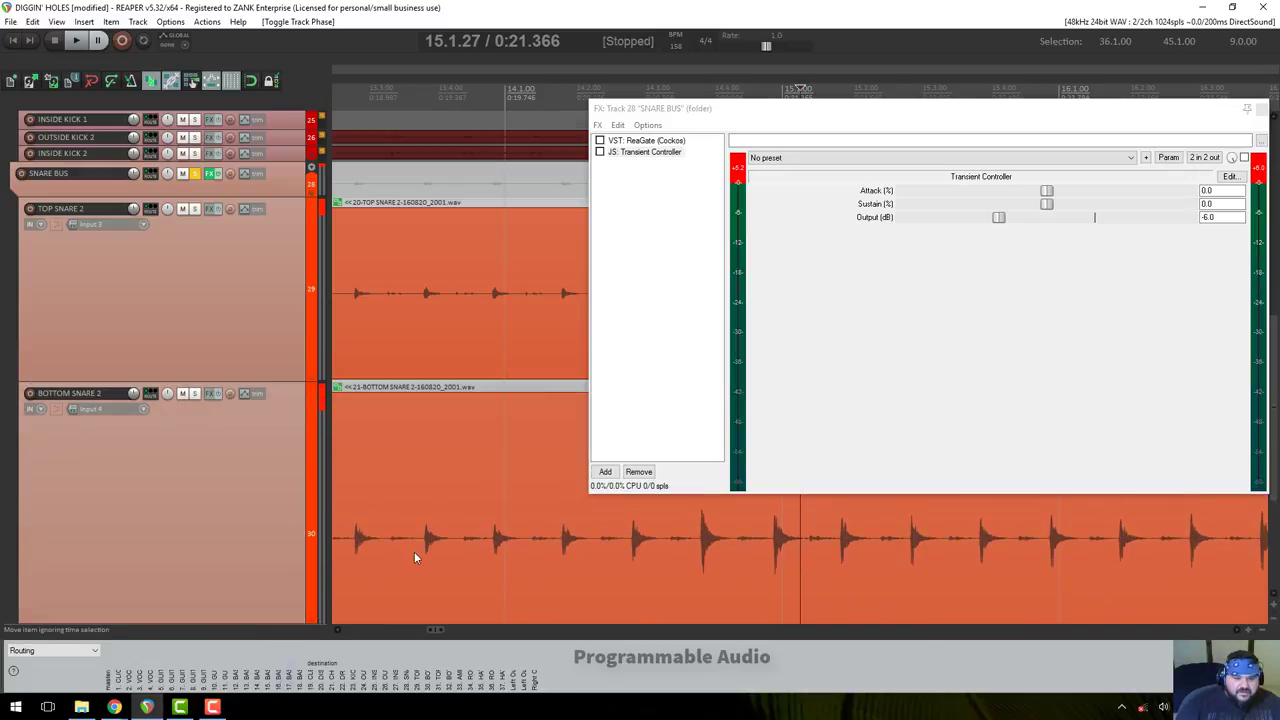
{"action": "left_click", "coordinate": [497, 512]}
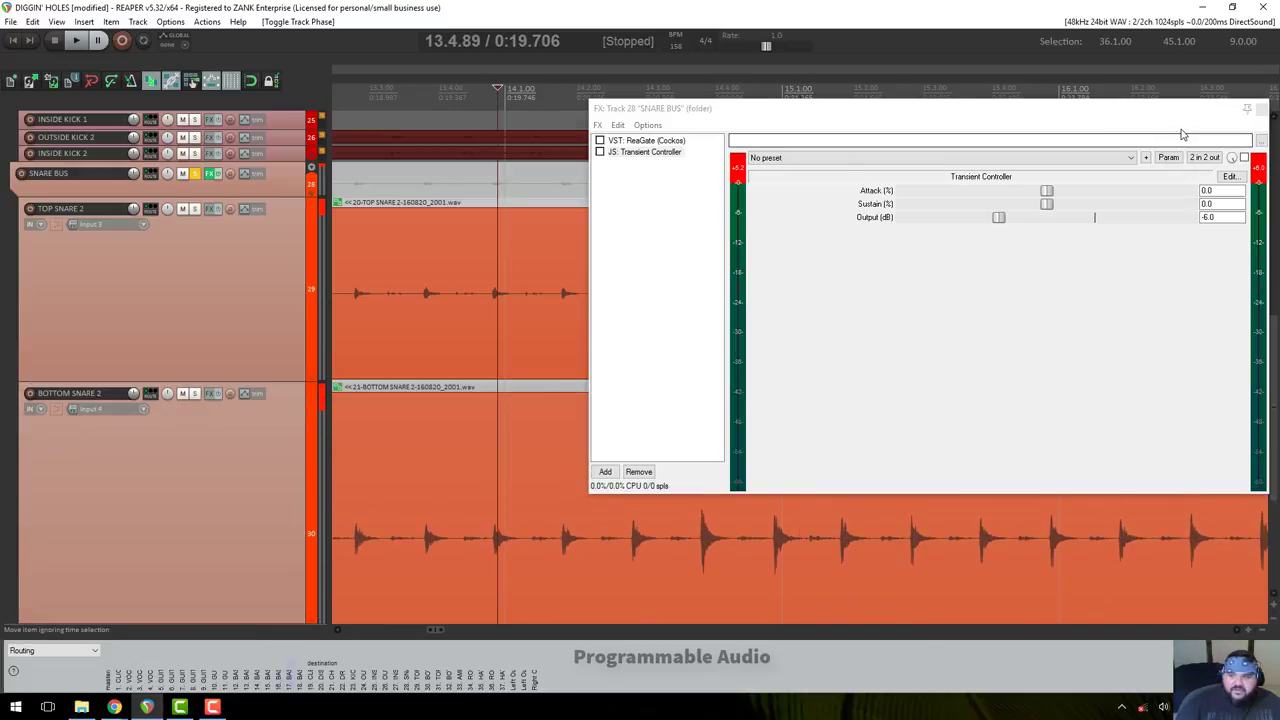
{"action": "left_click", "coordinate": [1262, 108]}
Examine how the onset of the snare hit just before bar 14 lines up between TOP SNARE 2 and BOTTOM SNARE 2.
{"action": "scroll", "coordinate": [600, 375], "scroll_direction": "up", "scroll_amount": 2}
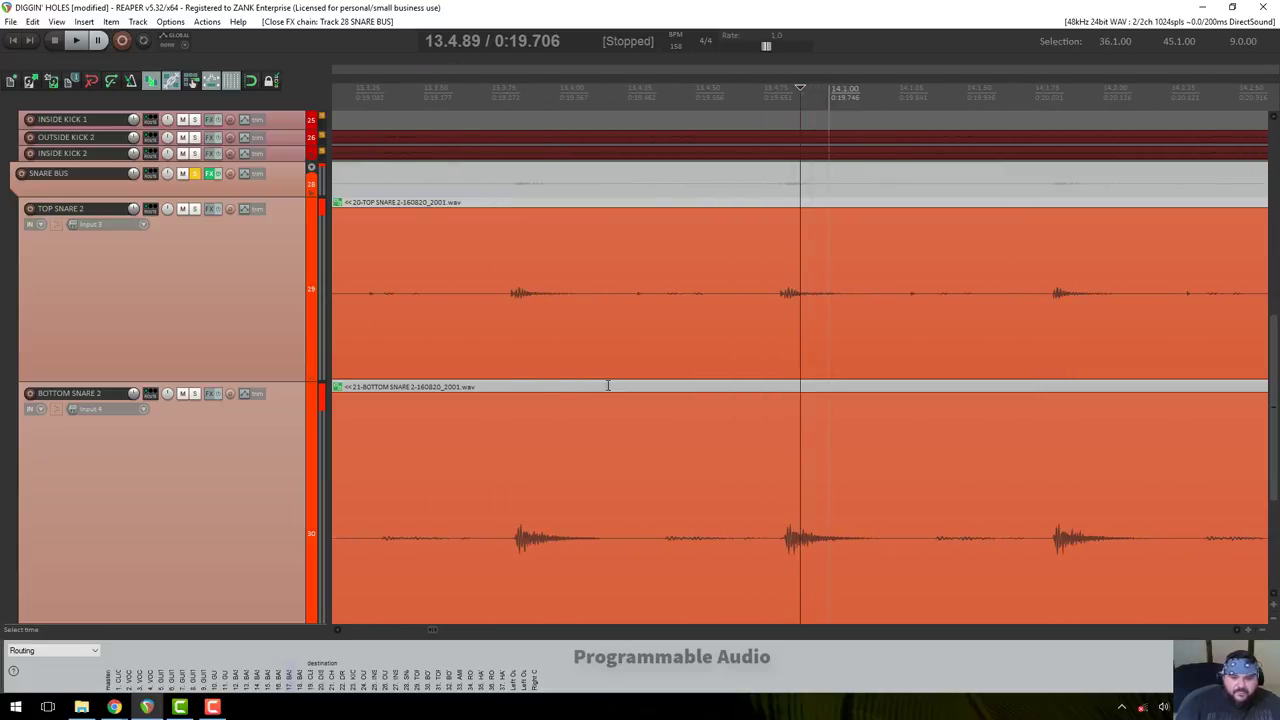
{"action": "scroll", "coordinate": [746, 405], "scroll_direction": "up", "scroll_amount": 6}
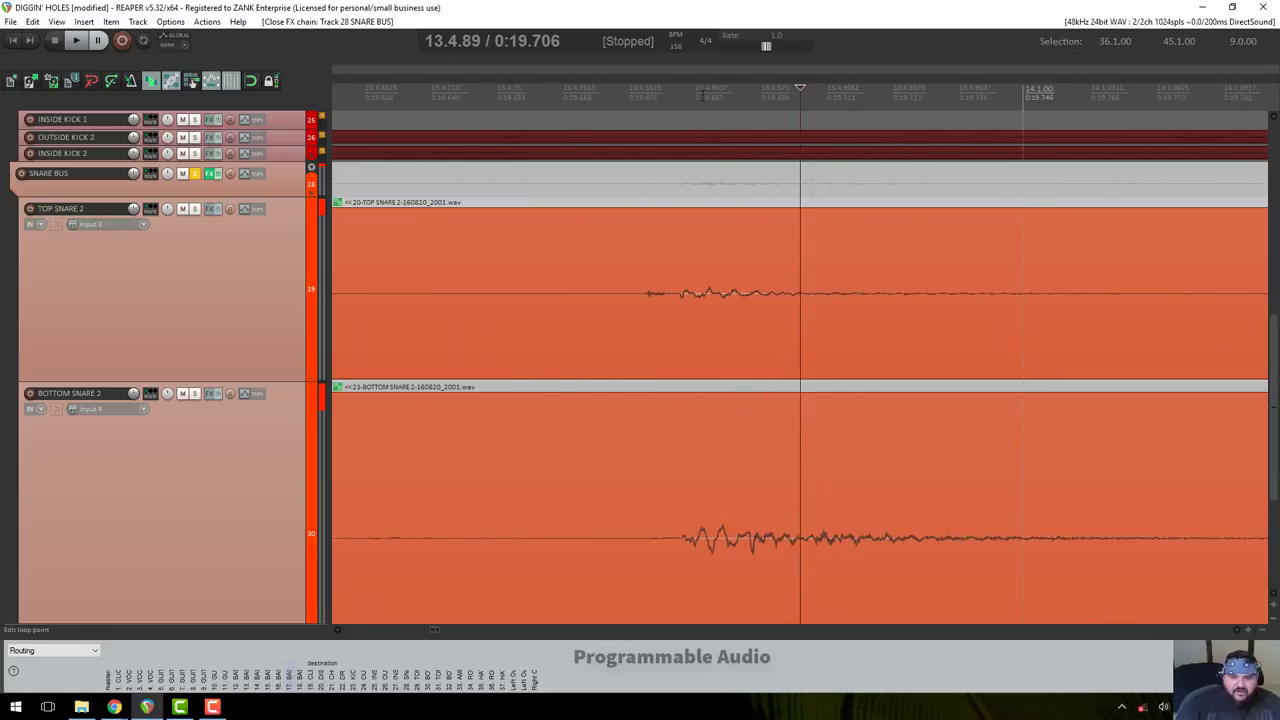
{"action": "left_click", "coordinate": [802, 248]}
{"action": "scroll", "coordinate": [816, 285], "scroll_direction": "up", "scroll_amount": 3}
{"action": "scroll", "coordinate": [816, 289], "scroll_direction": "up", "scroll_amount": 2}
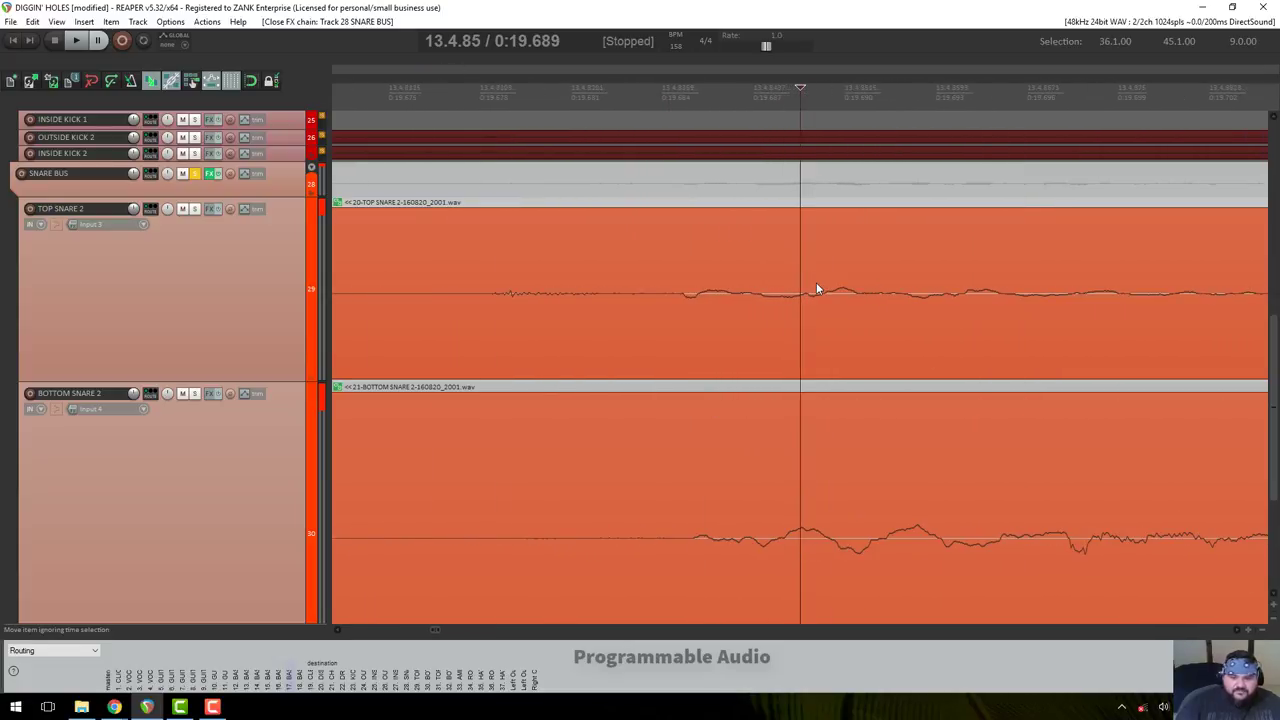
{"action": "left_click", "coordinate": [686, 175]}
{"action": "scroll", "coordinate": [717, 168], "scroll_direction": "down", "scroll_amount": 1}
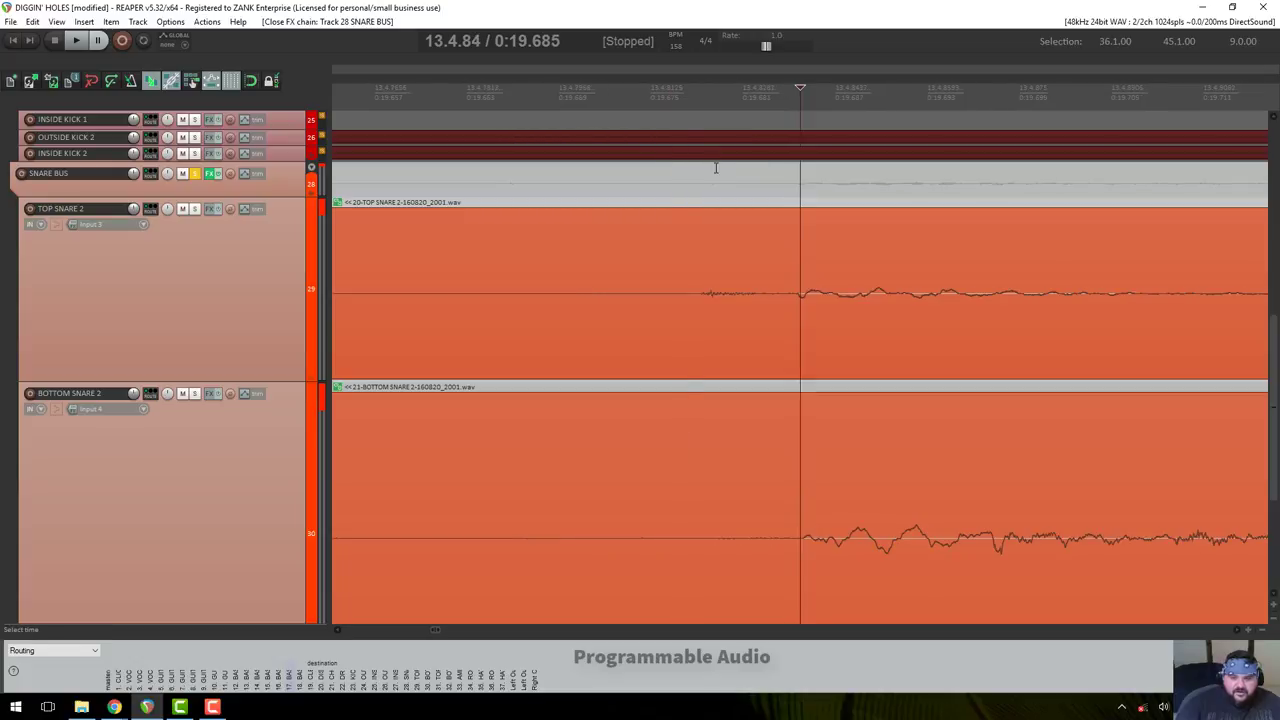
{"action": "scroll", "coordinate": [775, 229], "scroll_direction": "up", "scroll_amount": 1}
{"action": "scroll", "coordinate": [775, 229], "scroll_direction": "down", "scroll_amount": 1}
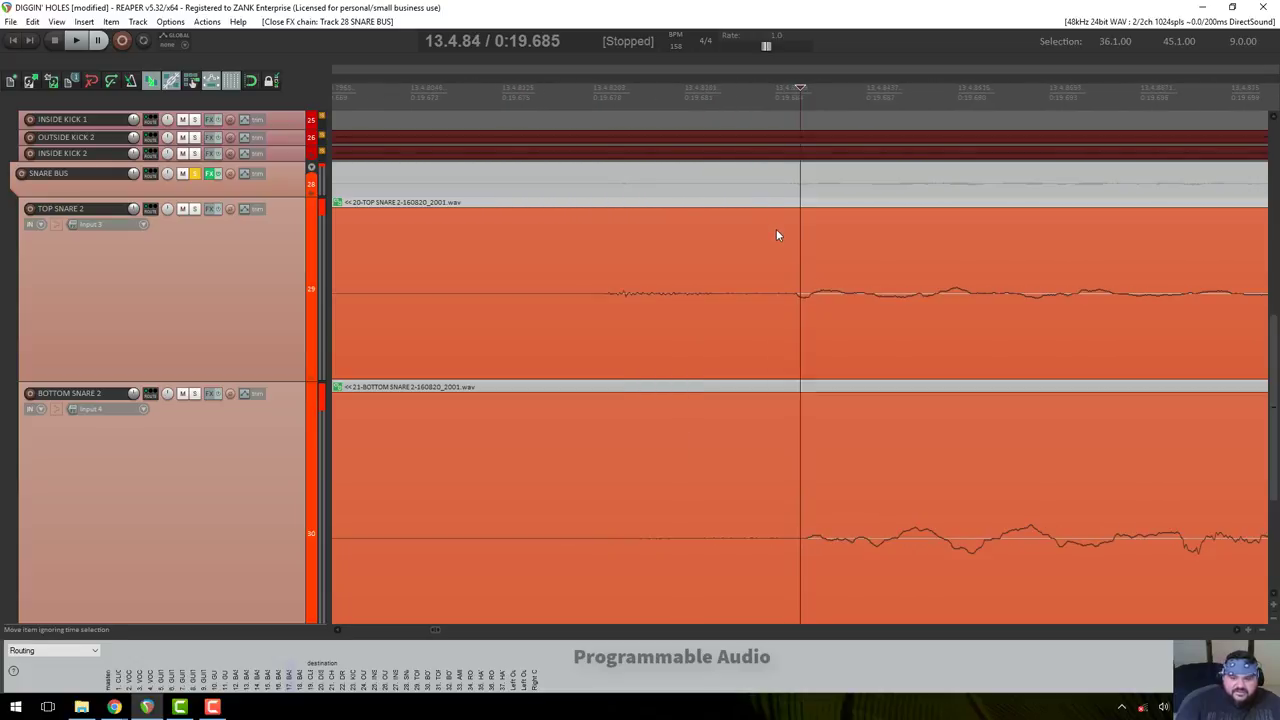
{"action": "scroll", "coordinate": [776, 235], "scroll_direction": "down", "scroll_amount": 4}
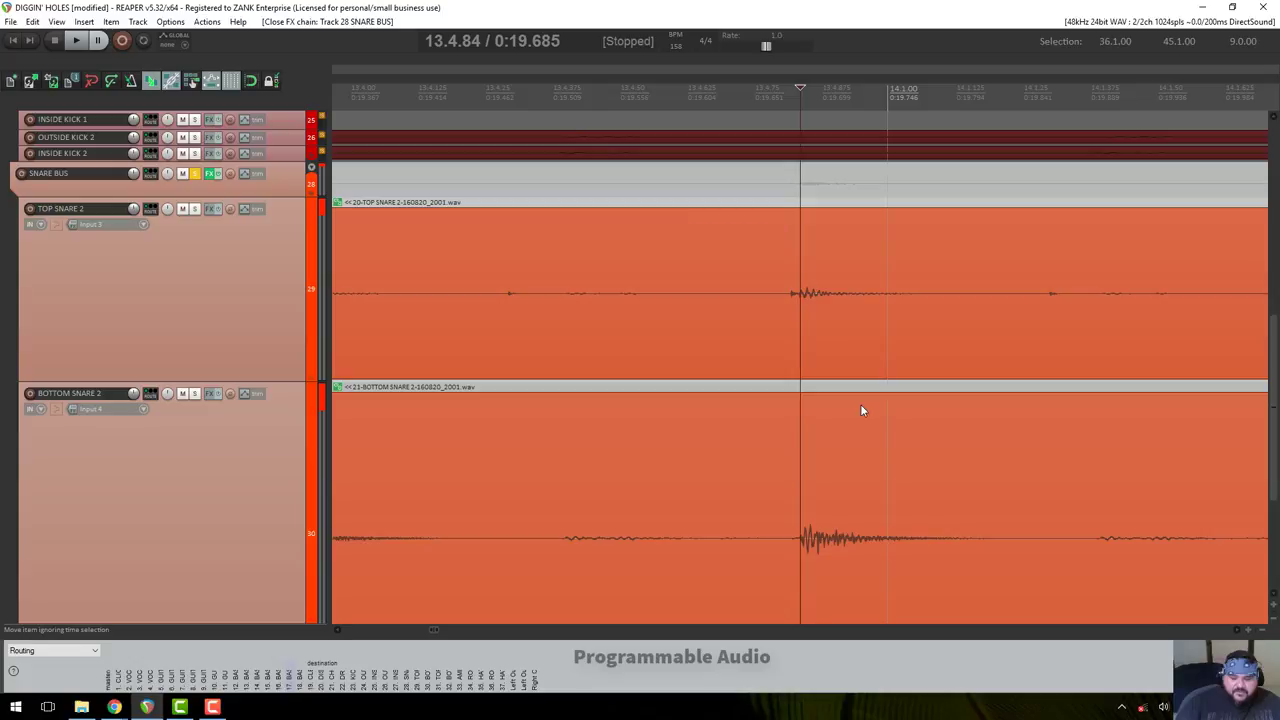
Place the edit cursor on a waveform peak within the same snare hit to compare the top and bottom microphones' polarity.
{"action": "left_click", "coordinate": [808, 114]}
{"action": "scroll", "coordinate": [803, 120], "scroll_direction": "up", "scroll_amount": 3}
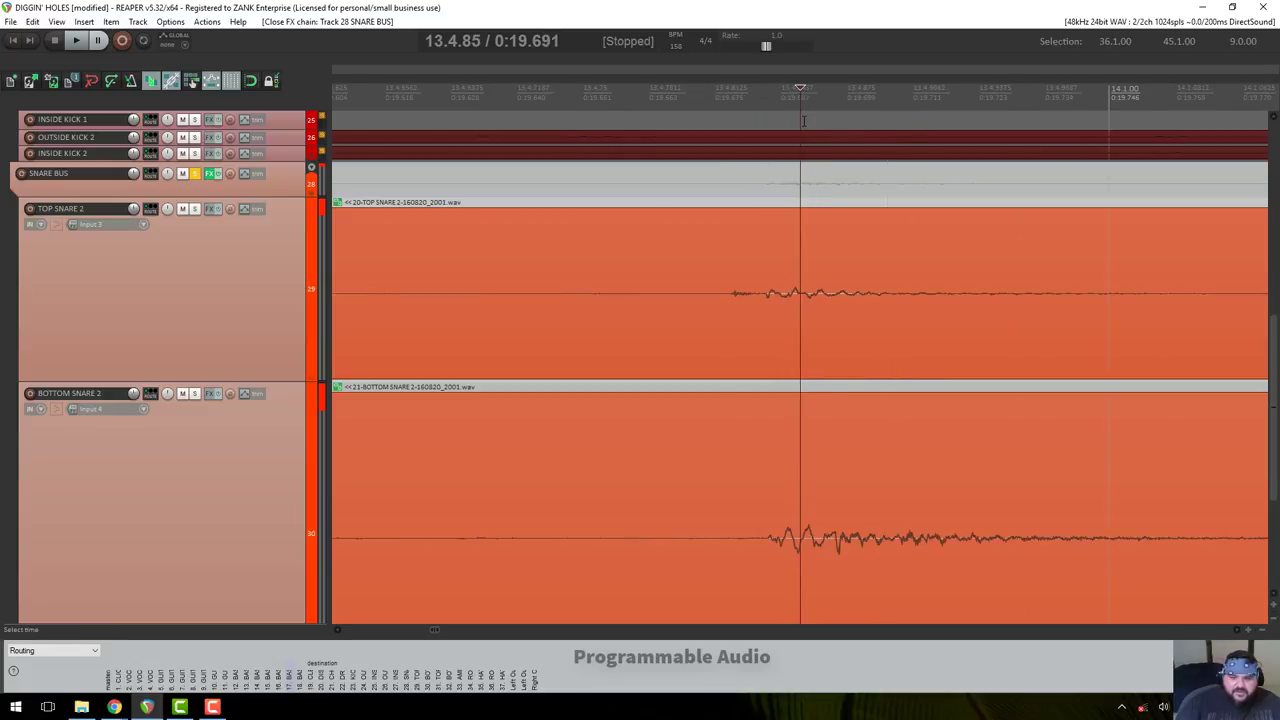
{"action": "scroll", "coordinate": [803, 120], "scroll_direction": "up", "scroll_amount": 1}
{"action": "left_click", "coordinate": [794, 115]}
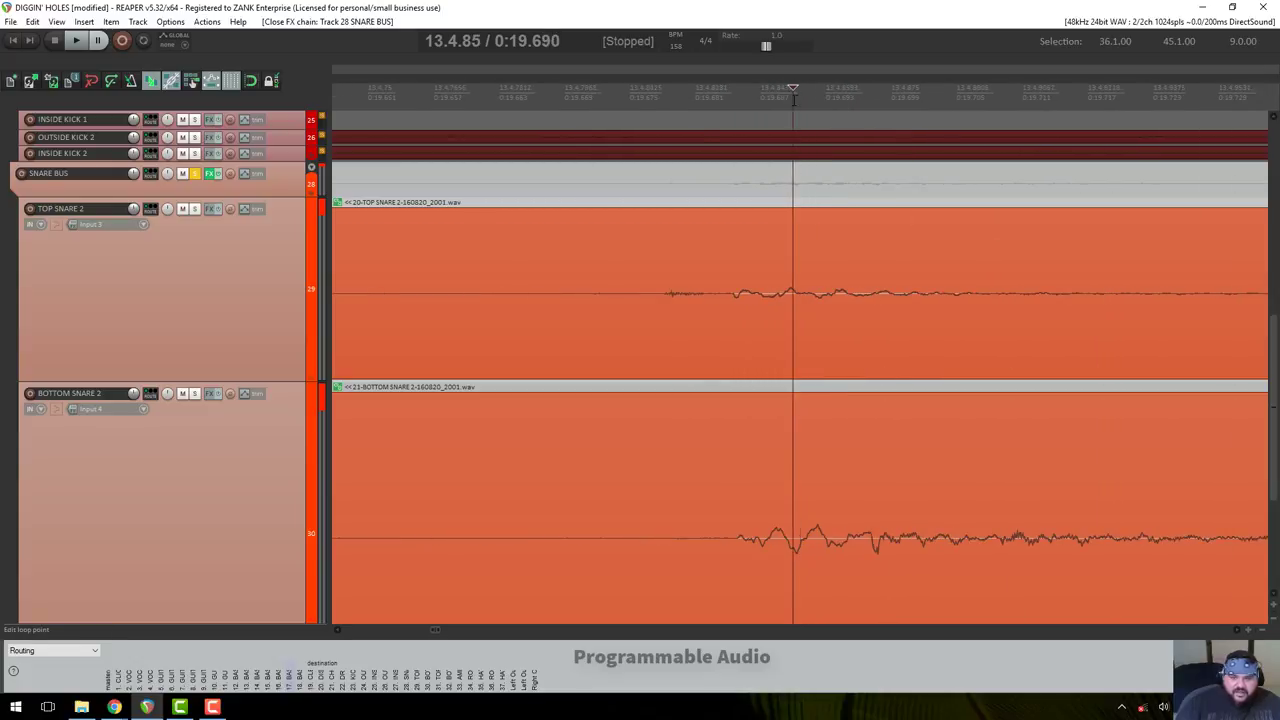
{"action": "scroll", "coordinate": [818, 146], "scroll_direction": "down", "scroll_amount": 2}
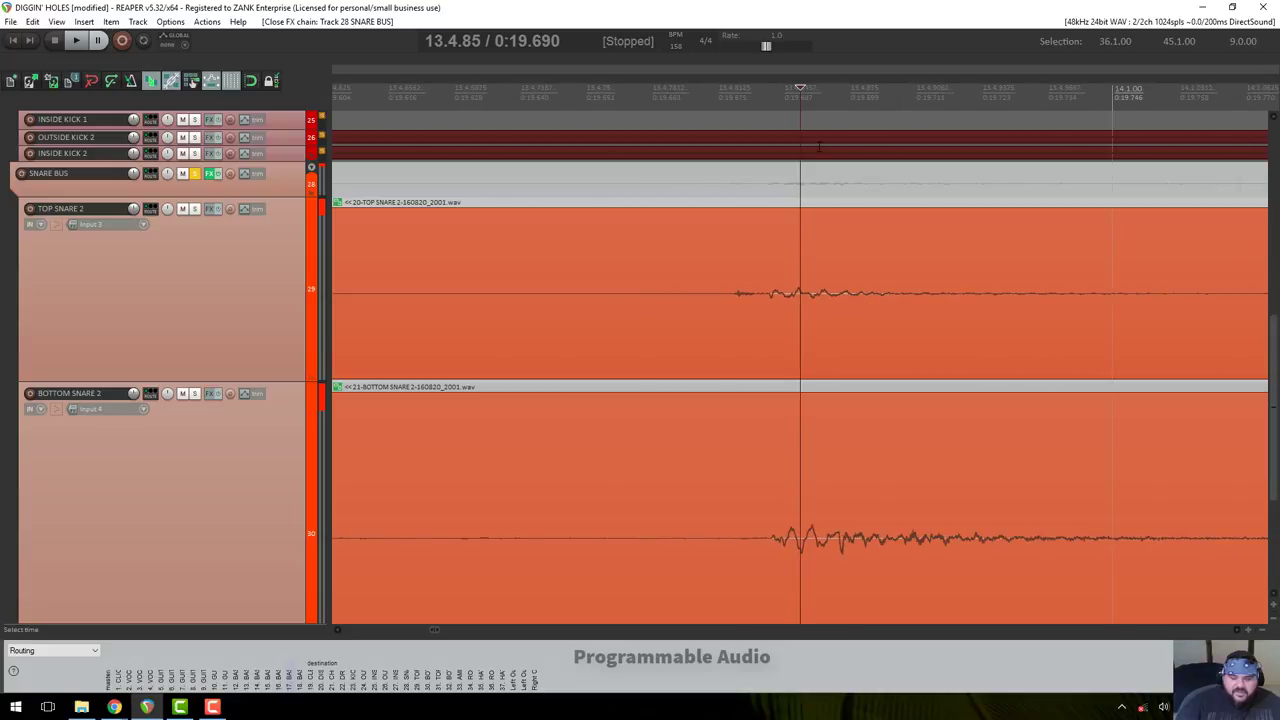
{"action": "scroll", "coordinate": [818, 146], "scroll_direction": "down", "scroll_amount": 1}
{"action": "scroll", "coordinate": [818, 146], "scroll_direction": "up", "scroll_amount": 3}
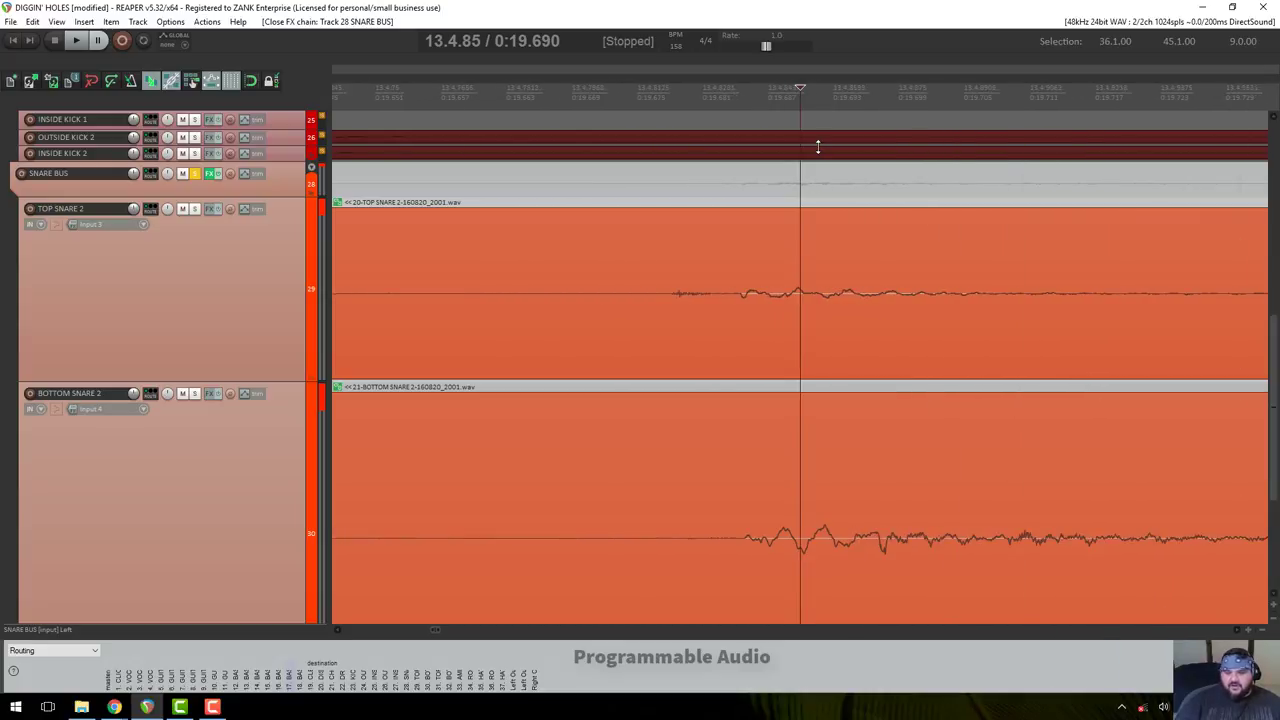
Invert BOTTOM SNARE 2's phase, play the snare from just before bar 14, and return the phase to normal.
{"action": "left_click", "coordinate": [797, 96]}
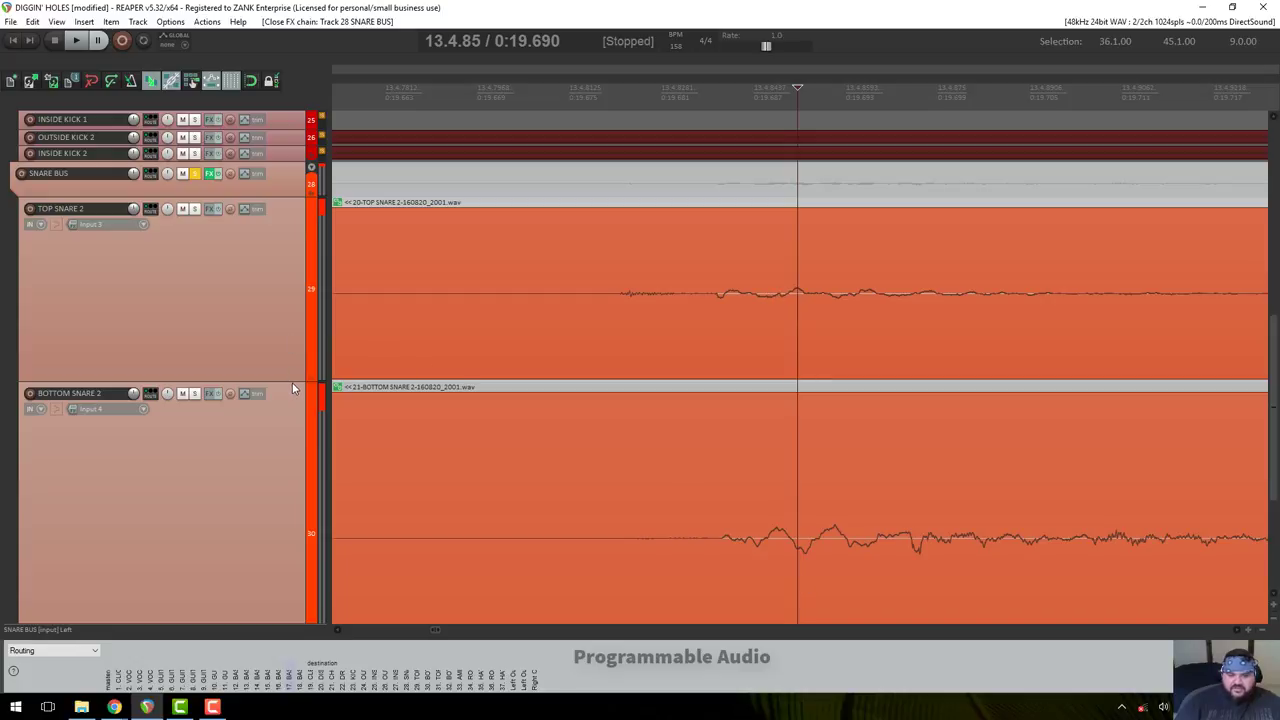
{"action": "left_click_drag", "start_coordinate": [293, 388], "coordinate": [282, 299]}
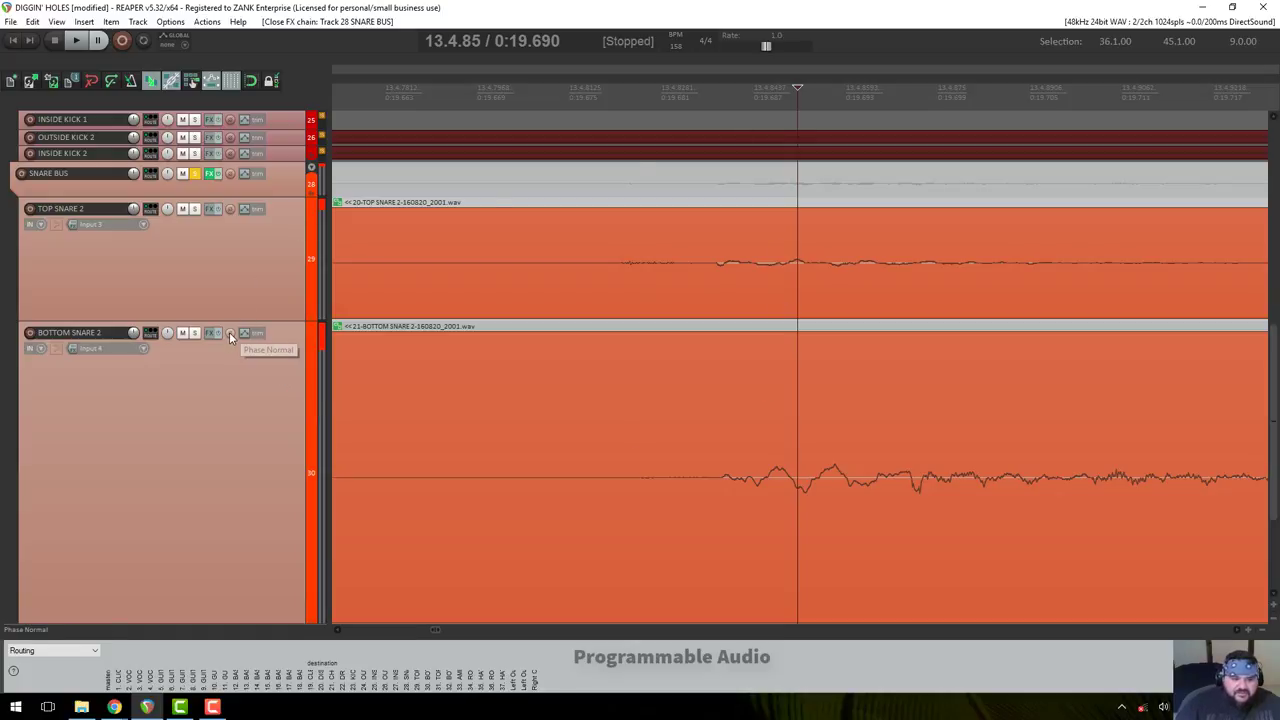
{"action": "scroll", "coordinate": [631, 271], "scroll_direction": "down", "scroll_amount": 5}
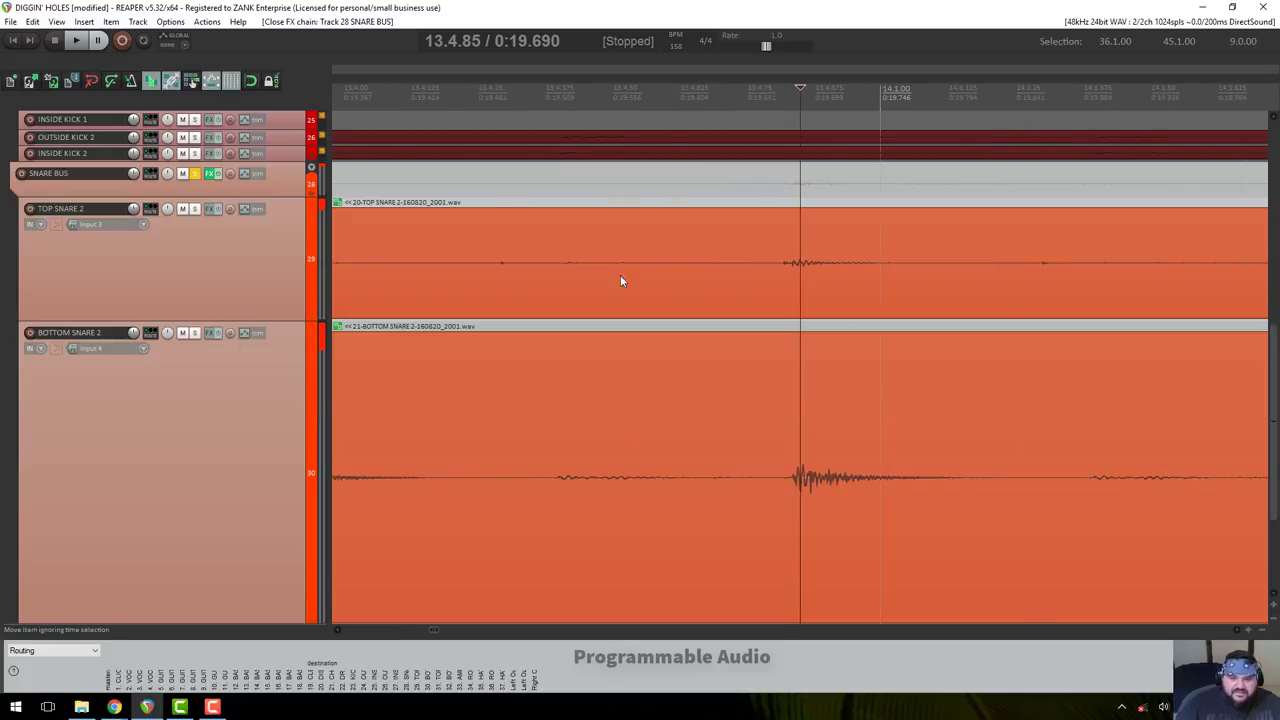
{"action": "left_click", "coordinate": [231, 333]}
{"action": "key", "text": "space"}
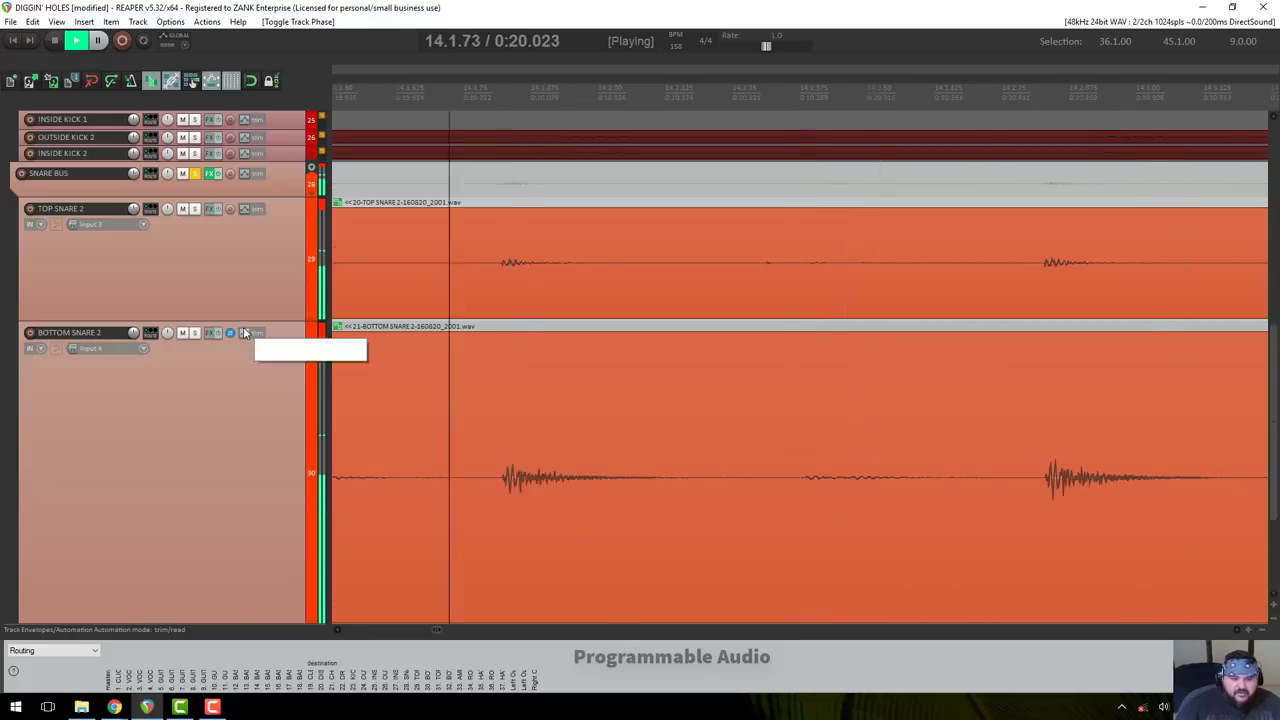
{"action": "scroll", "coordinate": [246, 322], "scroll_direction": "down", "scroll_amount": 2}
{"action": "scroll", "coordinate": [458, 273], "scroll_direction": "down", "scroll_amount": 4}
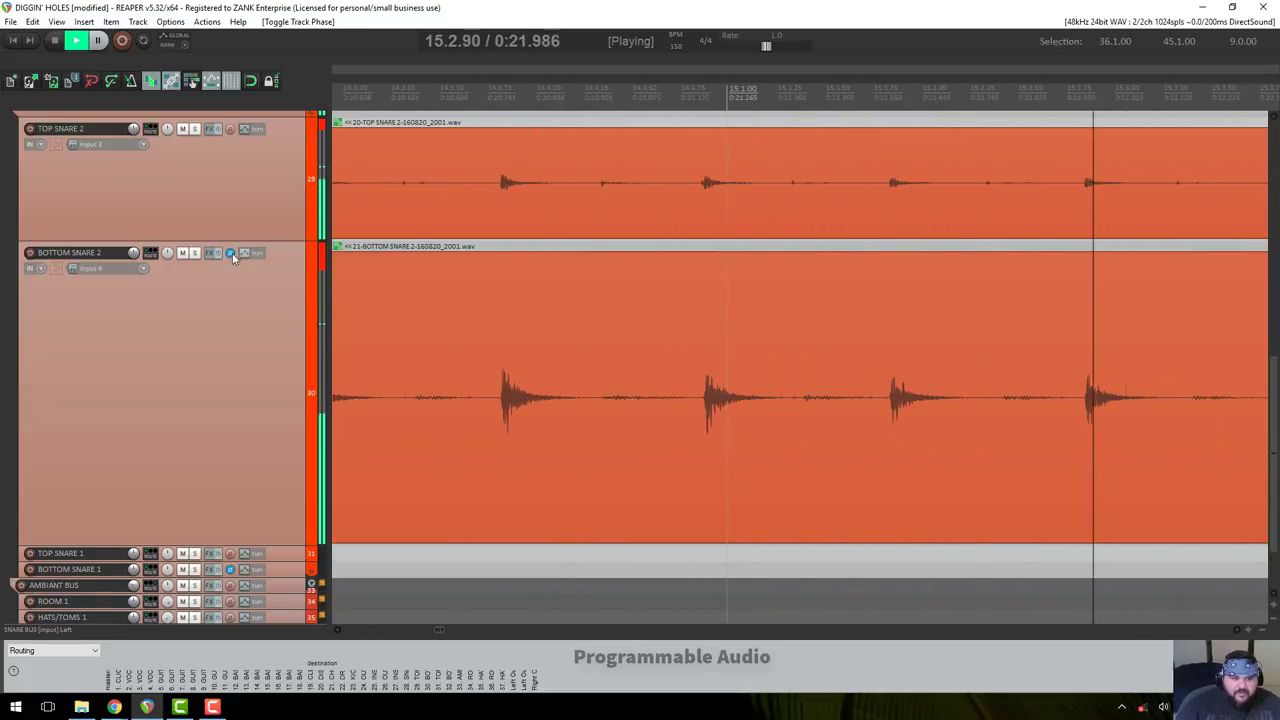
{"action": "scroll", "coordinate": [229, 280], "scroll_direction": "up", "scroll_amount": 1}
{"action": "key", "text": "space"}
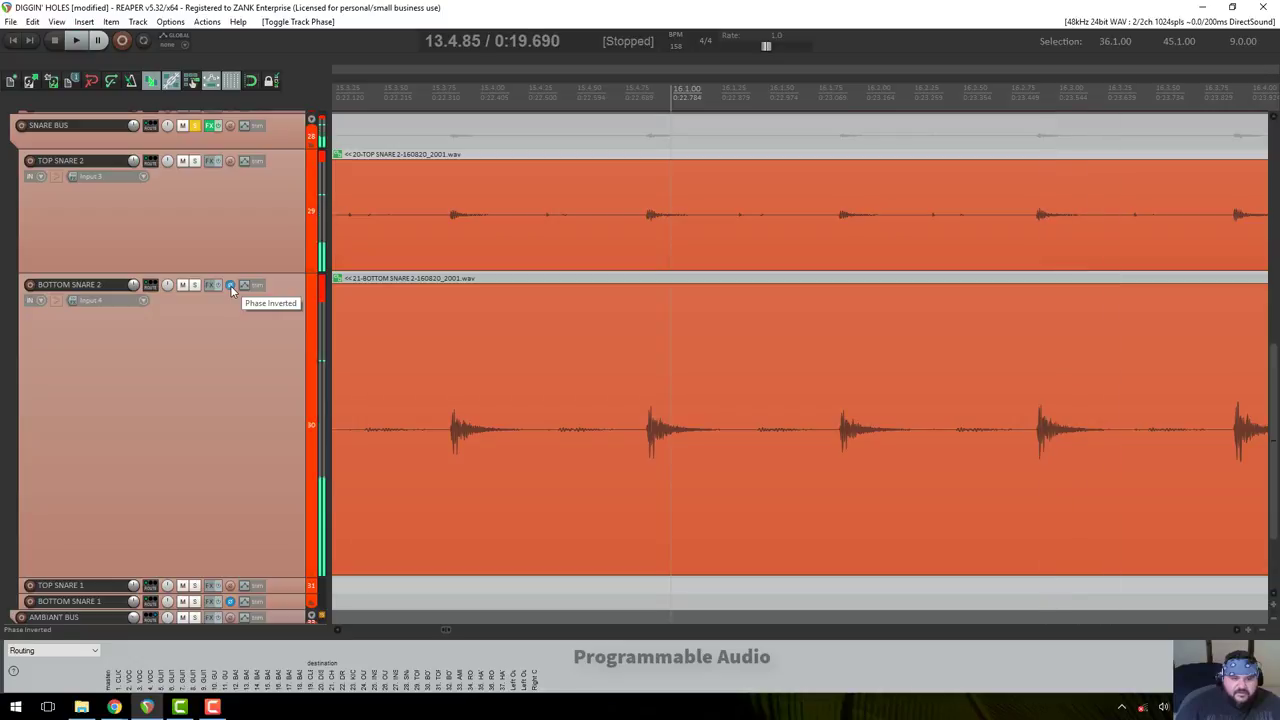
{"action": "left_click", "coordinate": [231, 287]}
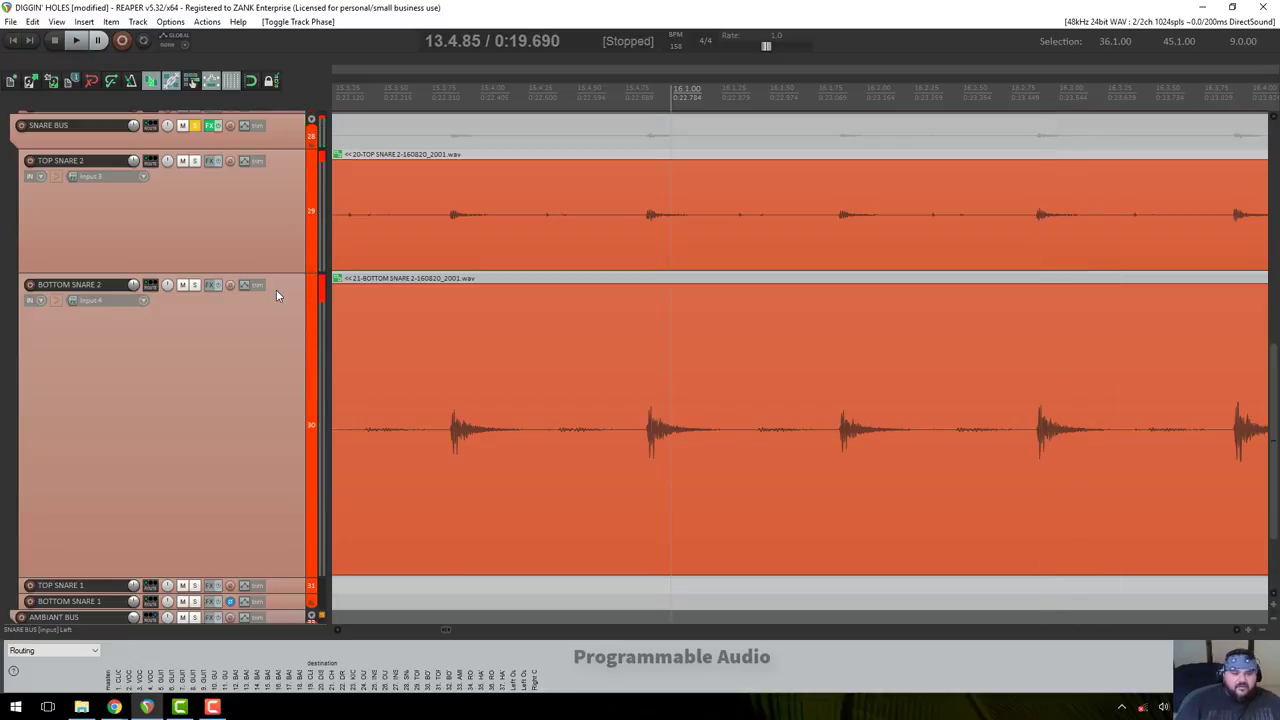
Reduce the track heights to one uniform compact size so all the snare tracks fit together.
{"action": "scroll", "coordinate": [276, 289], "scroll_direction": "down", "scroll_amount": 2}
{"action": "scroll", "coordinate": [276, 291], "scroll_direction": "up", "scroll_amount": 2}
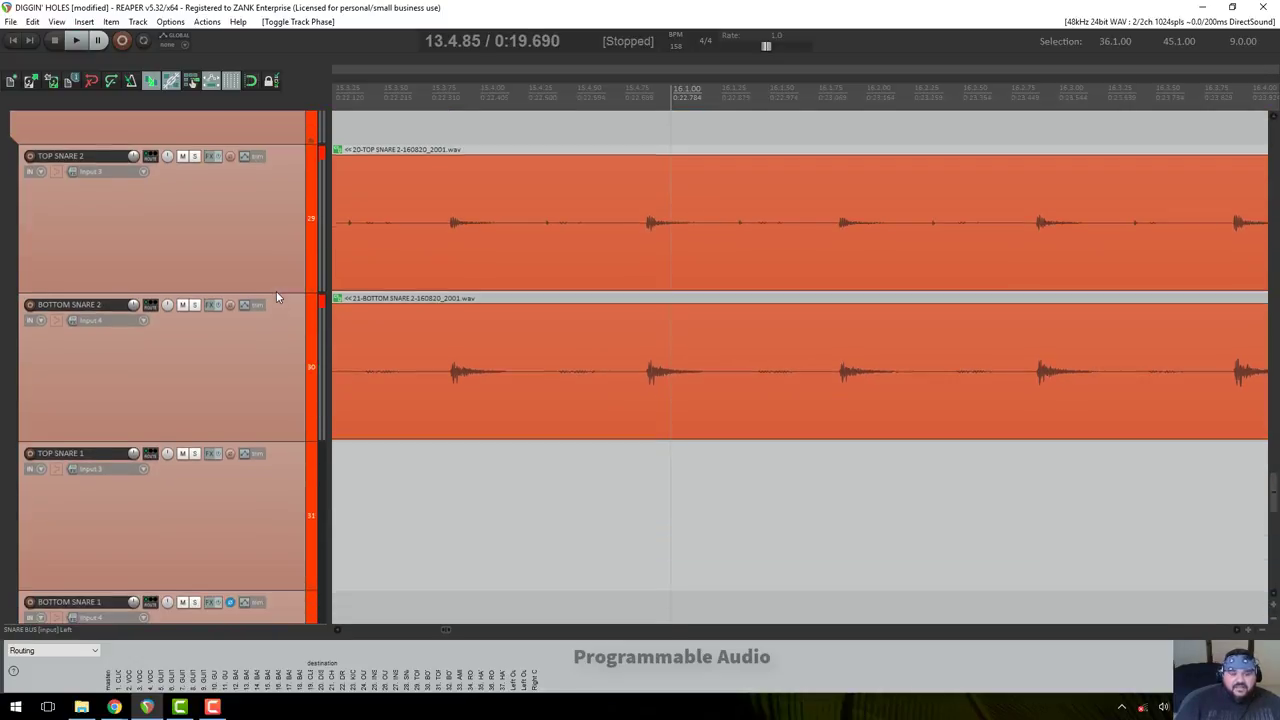
{"action": "scroll", "coordinate": [277, 297], "scroll_direction": "up", "scroll_amount": 1}
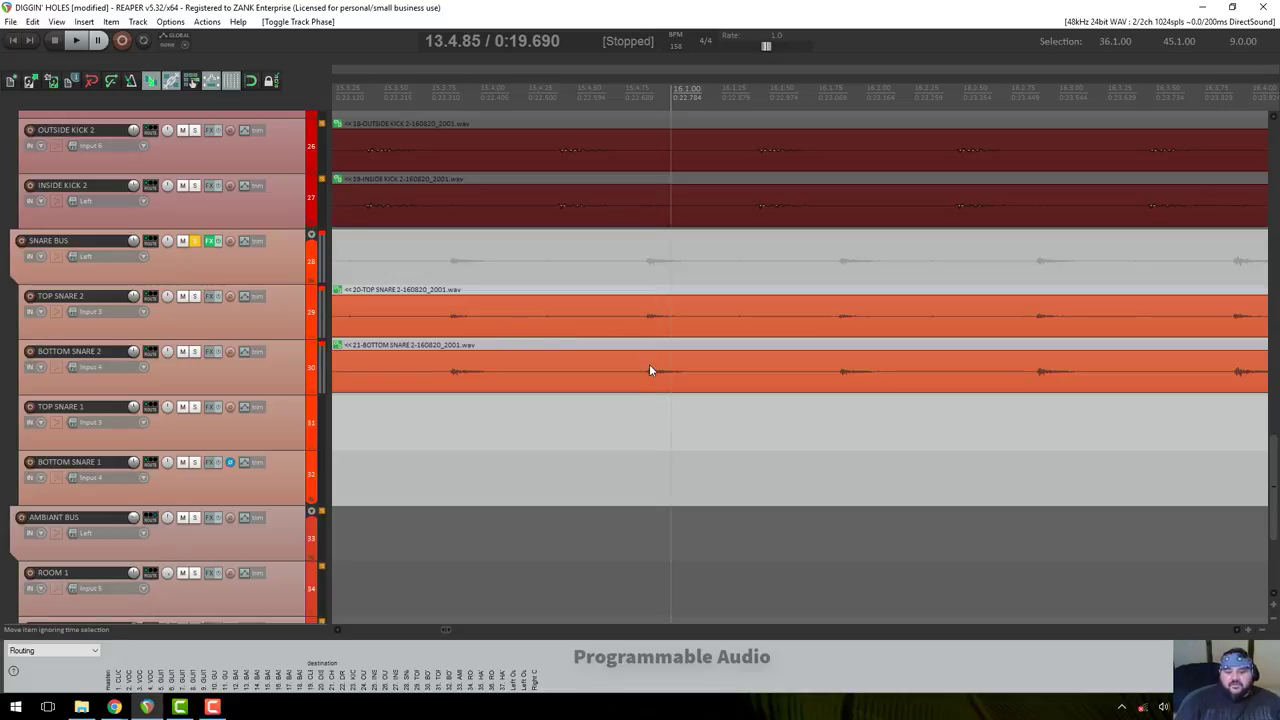
Play the snare from just before bar 16, check the SNARE BUS effects while it plays, and close their window.
{"action": "left_click", "coordinate": [644, 95]}
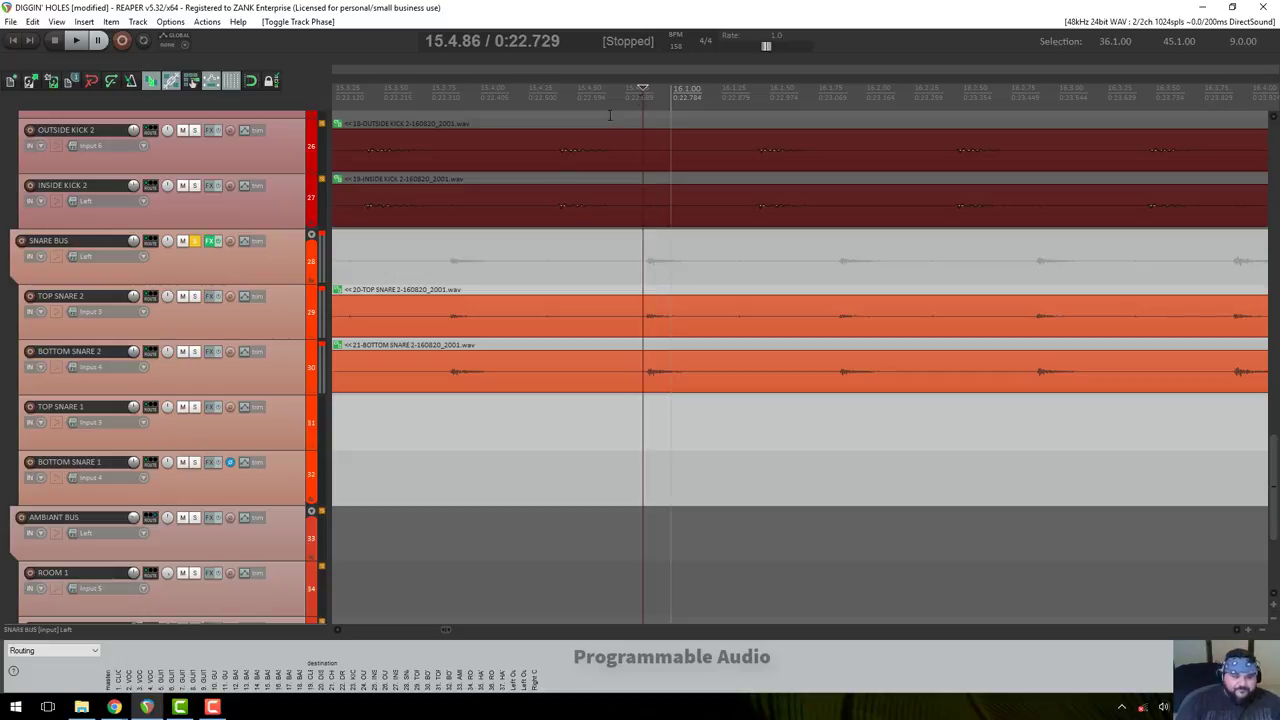
{"action": "scroll", "coordinate": [557, 334], "scroll_direction": "down", "scroll_amount": 10}
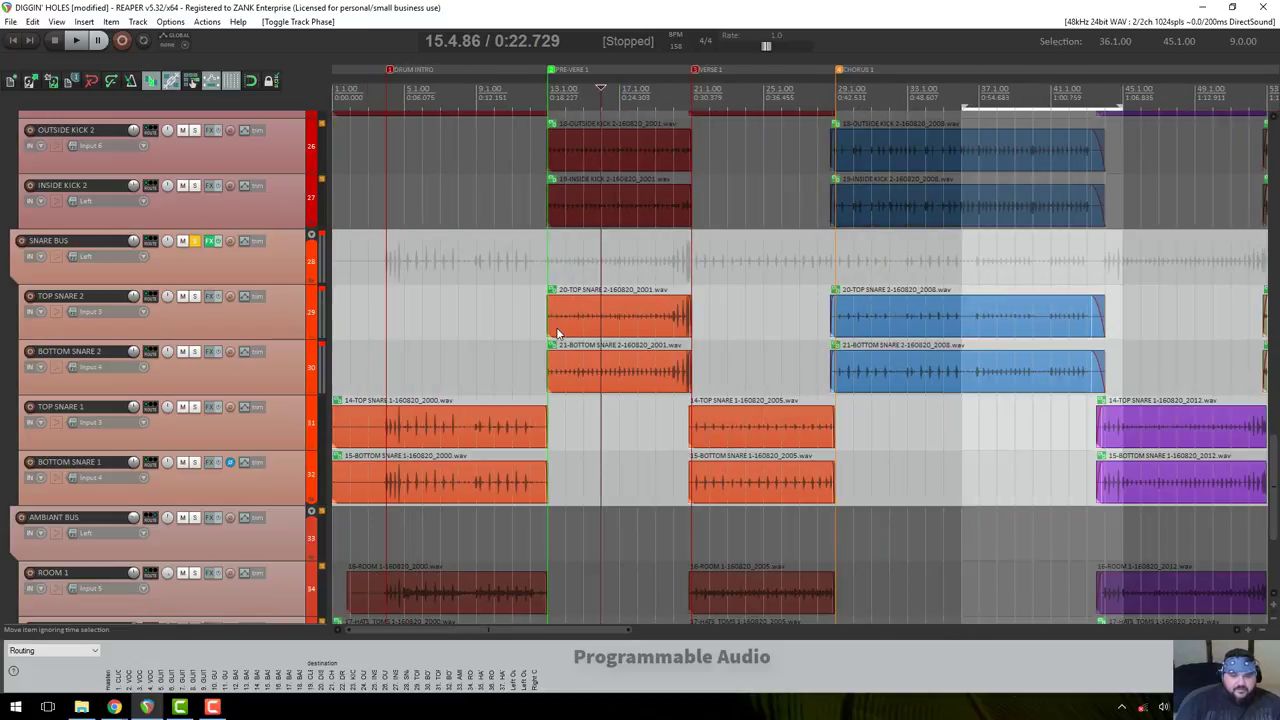
{"action": "key", "text": "space"}
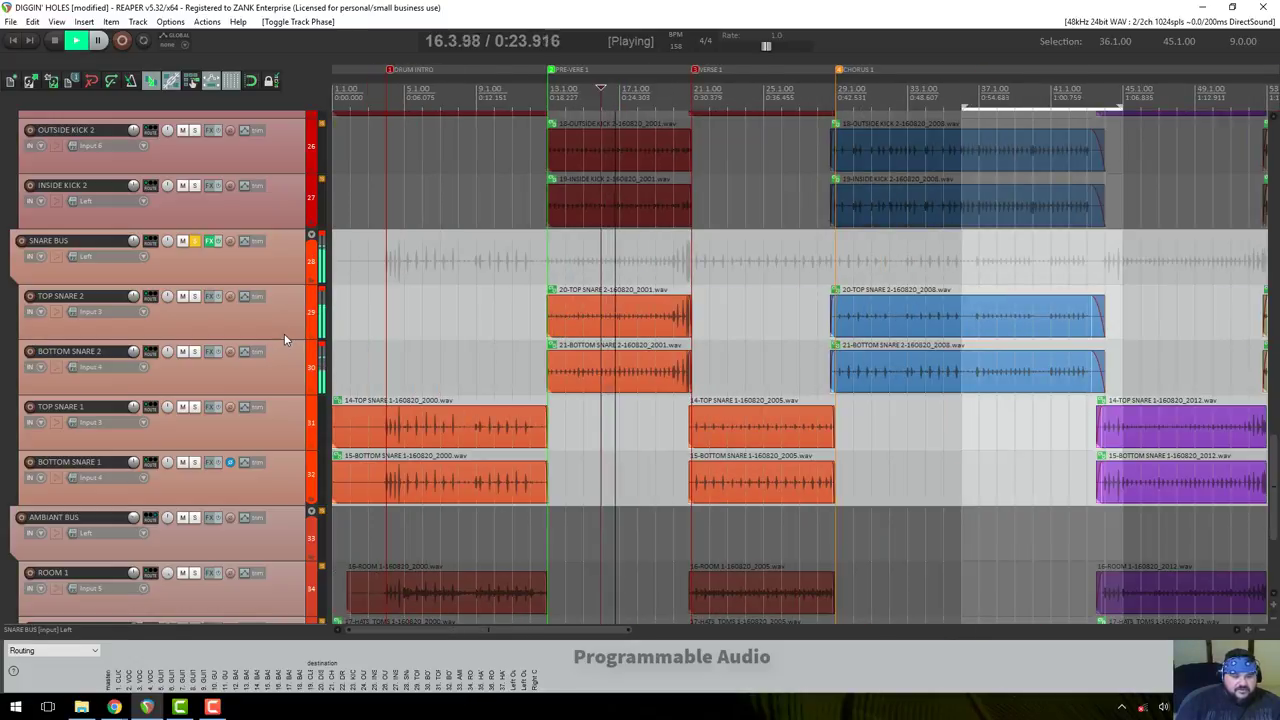
{"action": "left_click", "coordinate": [212, 241]}
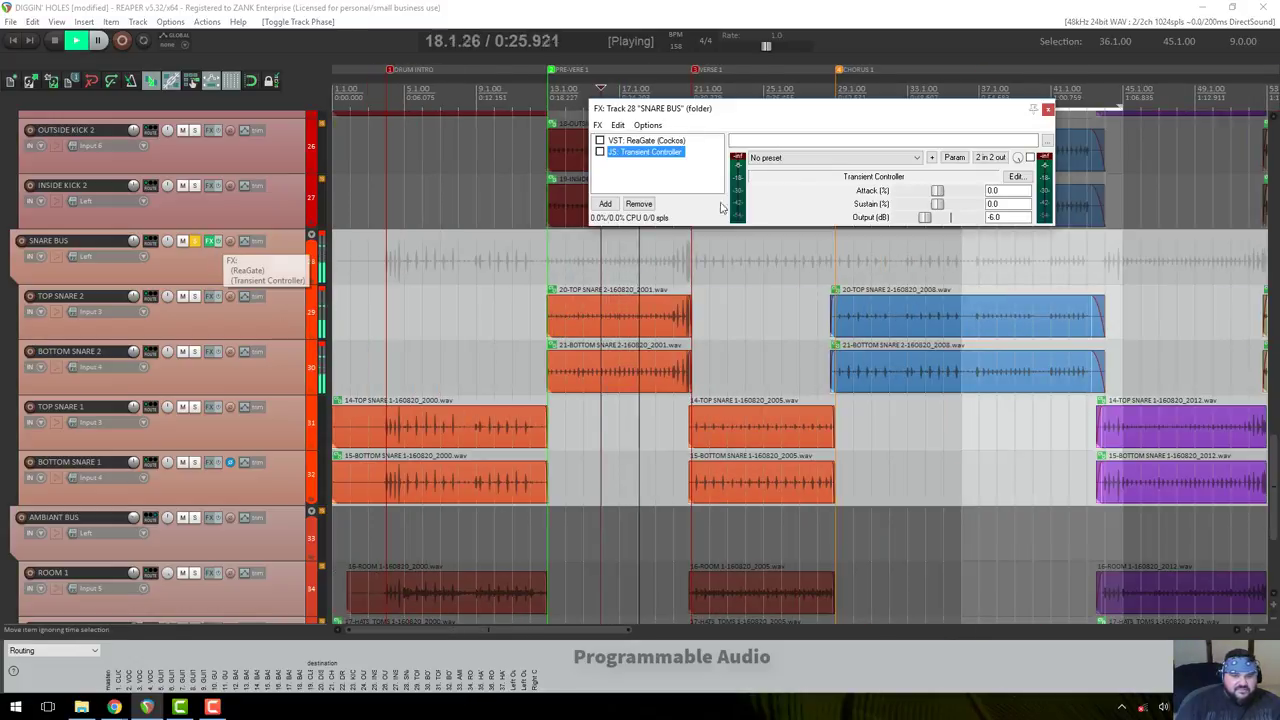
{"action": "key", "text": "space"}
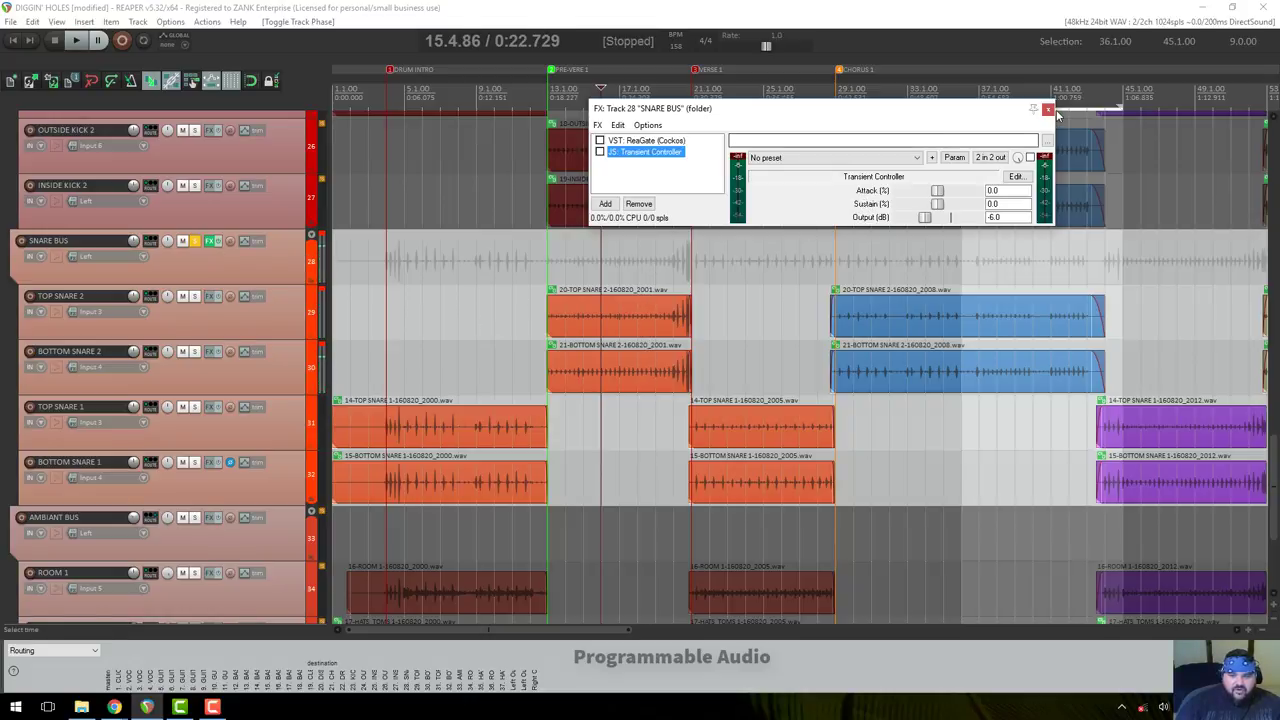
{"action": "left_click", "coordinate": [1047, 109]}
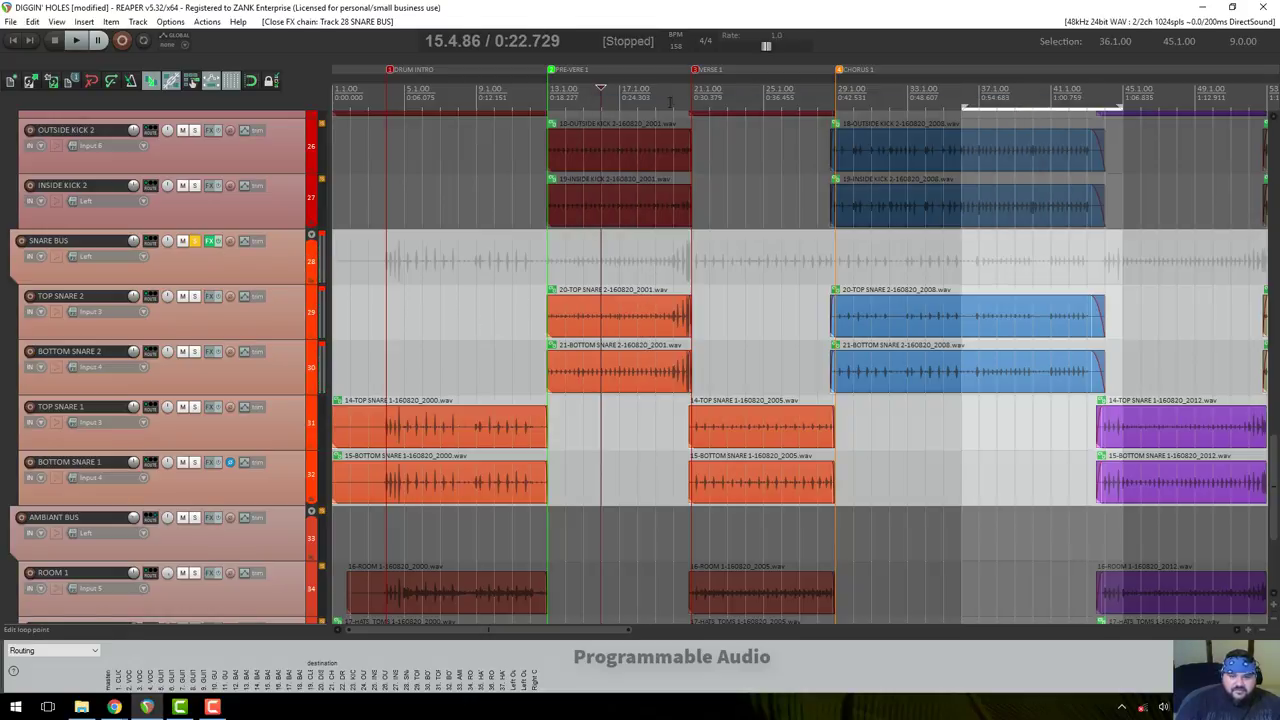
Play the snare fill from just before bar 20 up to the start of verse 1.
{"action": "left_click", "coordinate": [664, 100]}
{"action": "scroll", "coordinate": [685, 115], "scroll_direction": "up", "scroll_amount": 5}
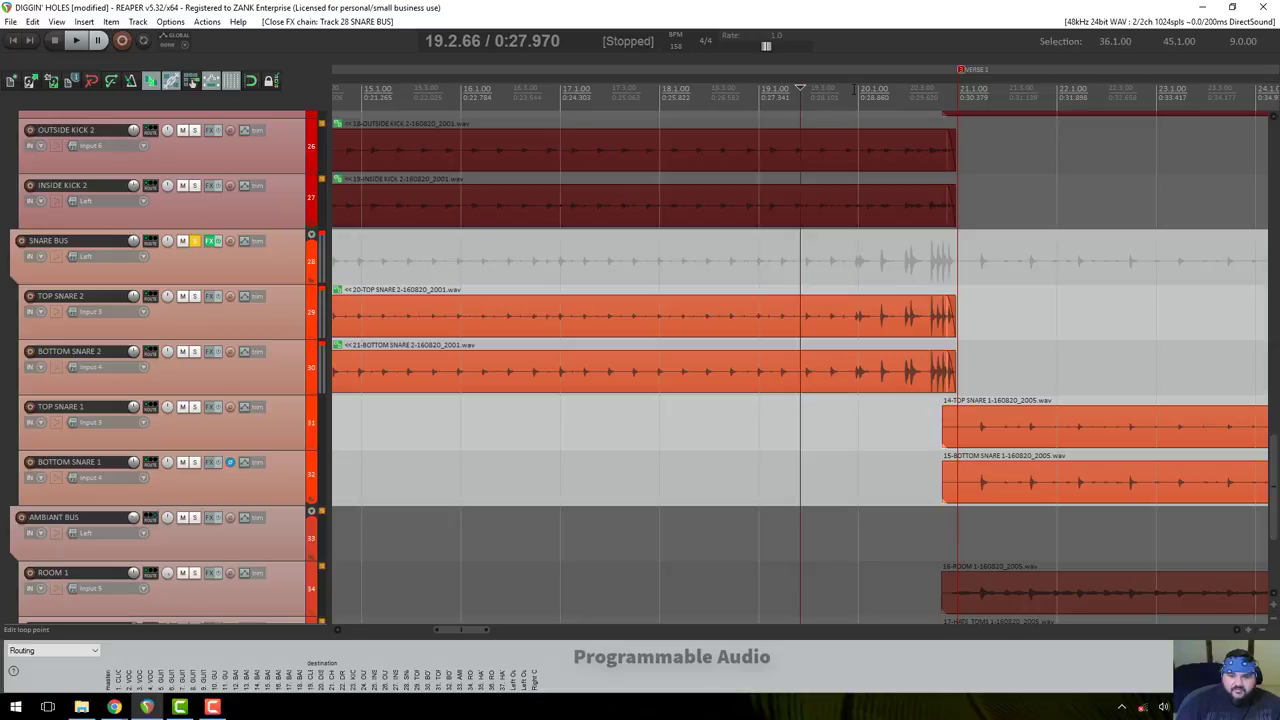
{"action": "left_click", "coordinate": [853, 89]}
{"action": "key", "text": "space"}
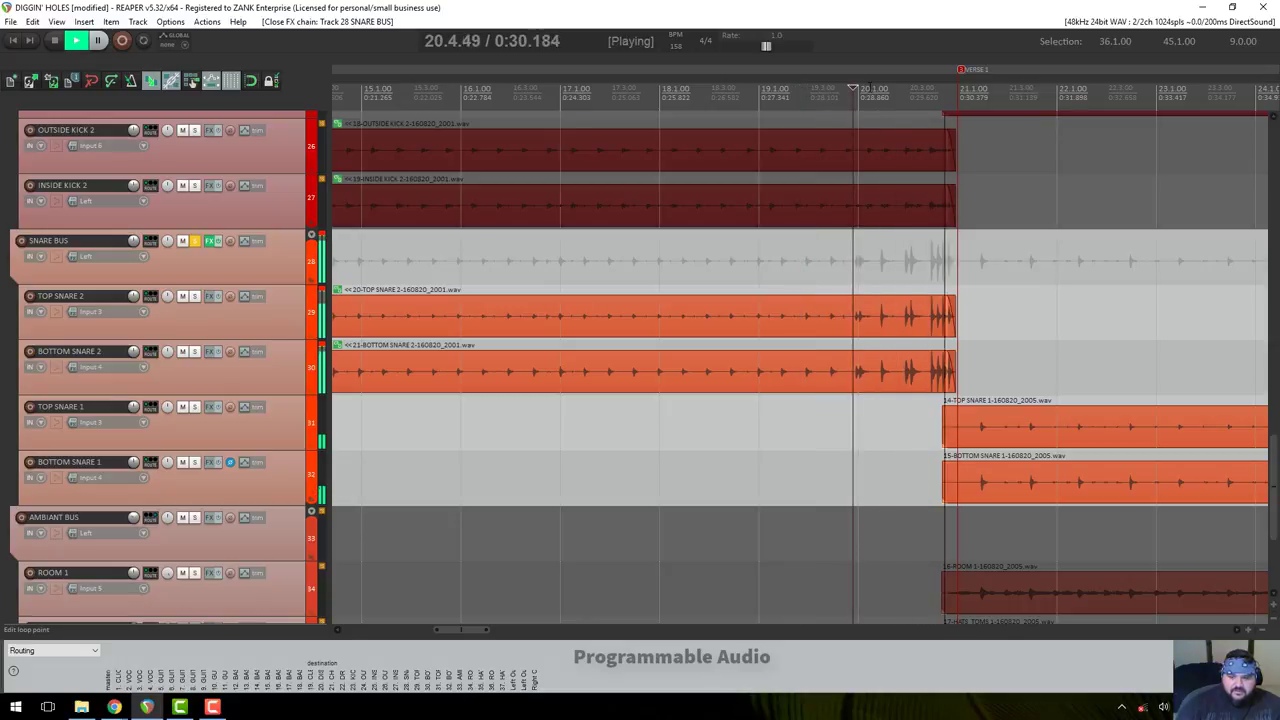
{"action": "key", "text": "space"}
Replay the final snare roll before bar 21 and examine the hits where the TOP and BOTTOM SNARE 2 items fade out.
{"action": "left_click", "coordinate": [927, 92]}
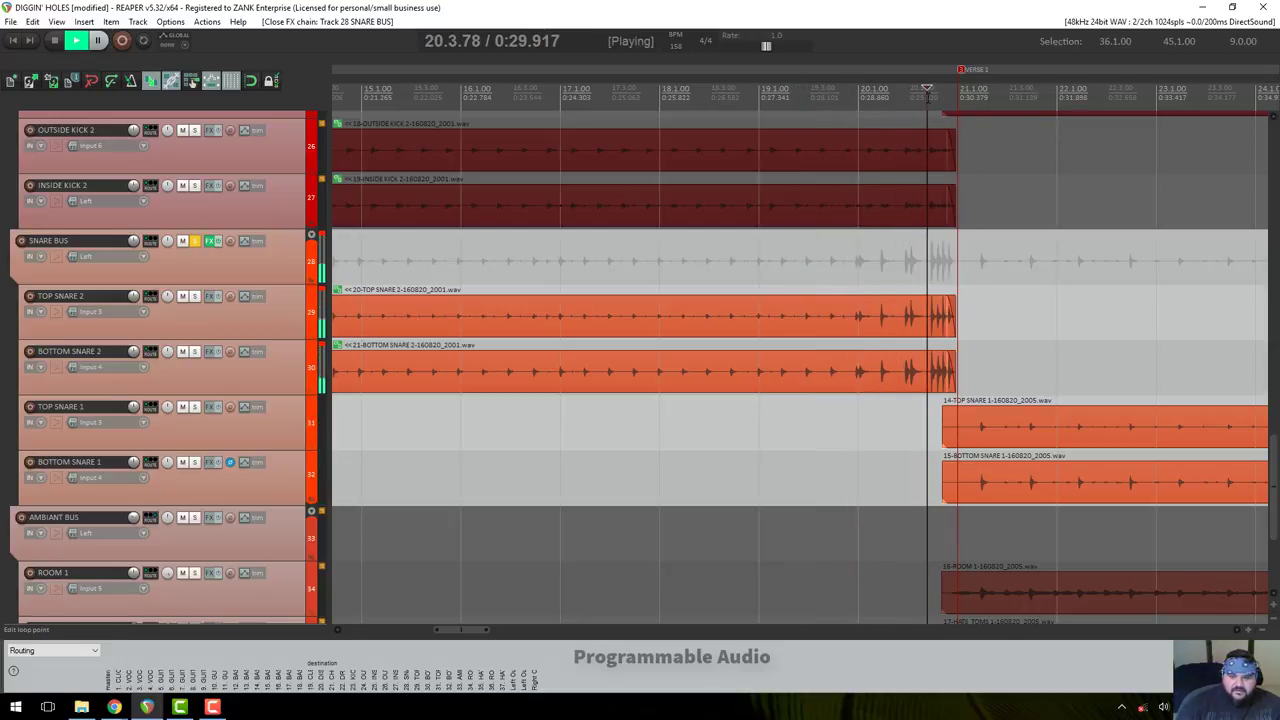
{"action": "key", "text": "space"}
{"action": "key", "text": "space"}
{"action": "scroll", "coordinate": [946, 355], "scroll_direction": "up", "scroll_amount": 3}
{"action": "scroll", "coordinate": [946, 355], "scroll_direction": "up", "scroll_amount": 3}
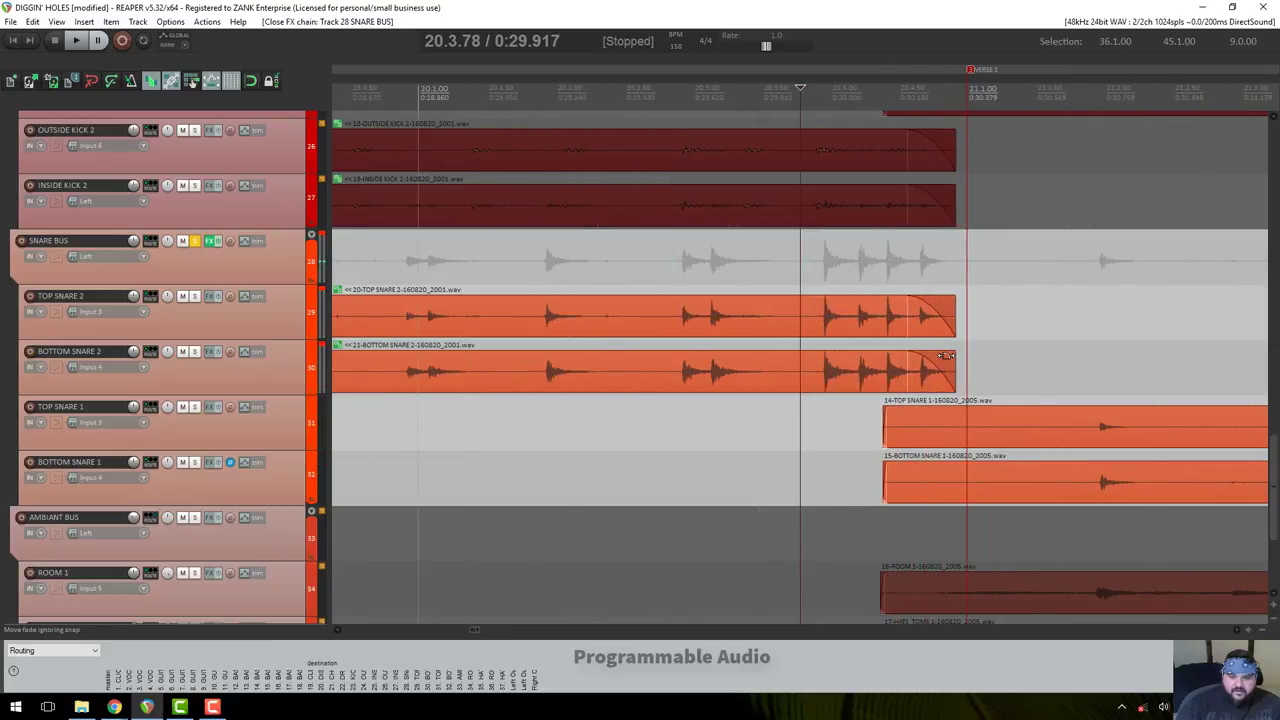
{"action": "key", "text": "space"}
{"action": "key", "text": "space"}
{"action": "scroll", "coordinate": [946, 358], "scroll_direction": "down", "scroll_amount": 1}
{"action": "scroll", "coordinate": [948, 361], "scroll_direction": "down", "scroll_amount": 1}
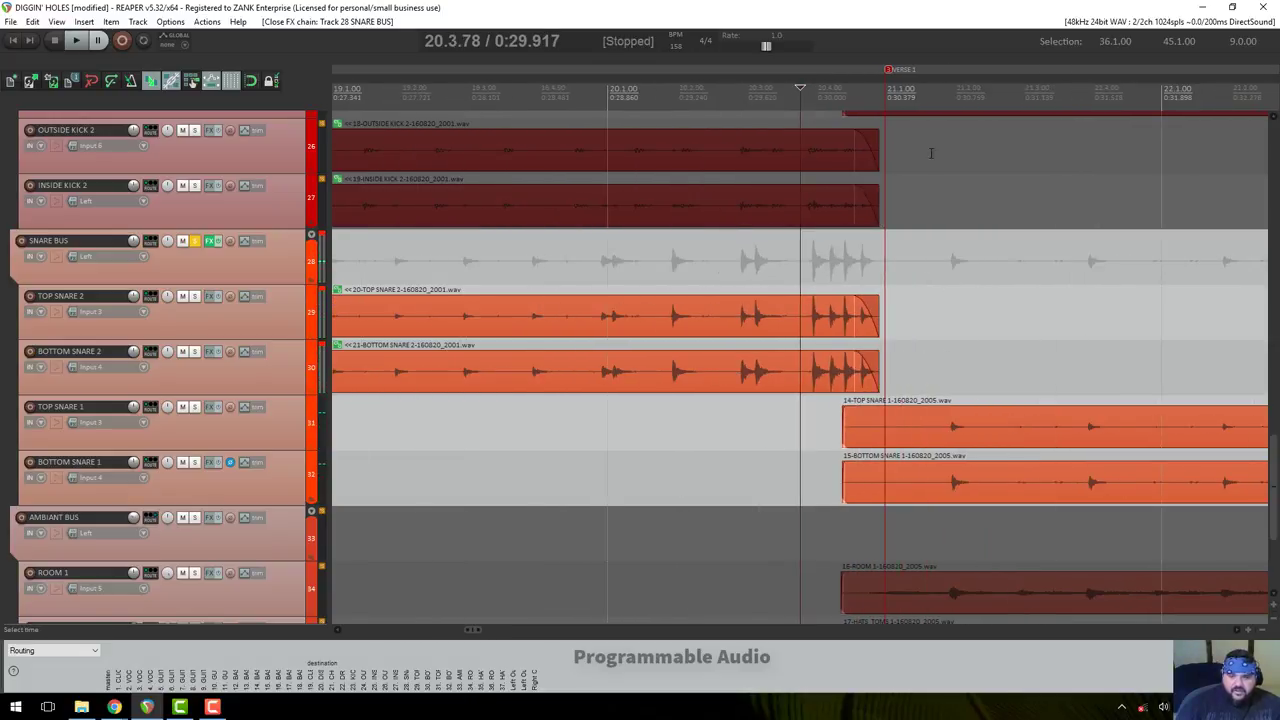
Play the opening of verse 1 from just after bar 21 to hear the TOP and BOTTOM SNARE 1 tracks.
{"action": "left_click", "coordinate": [931, 100]}
{"action": "key", "text": "space"}
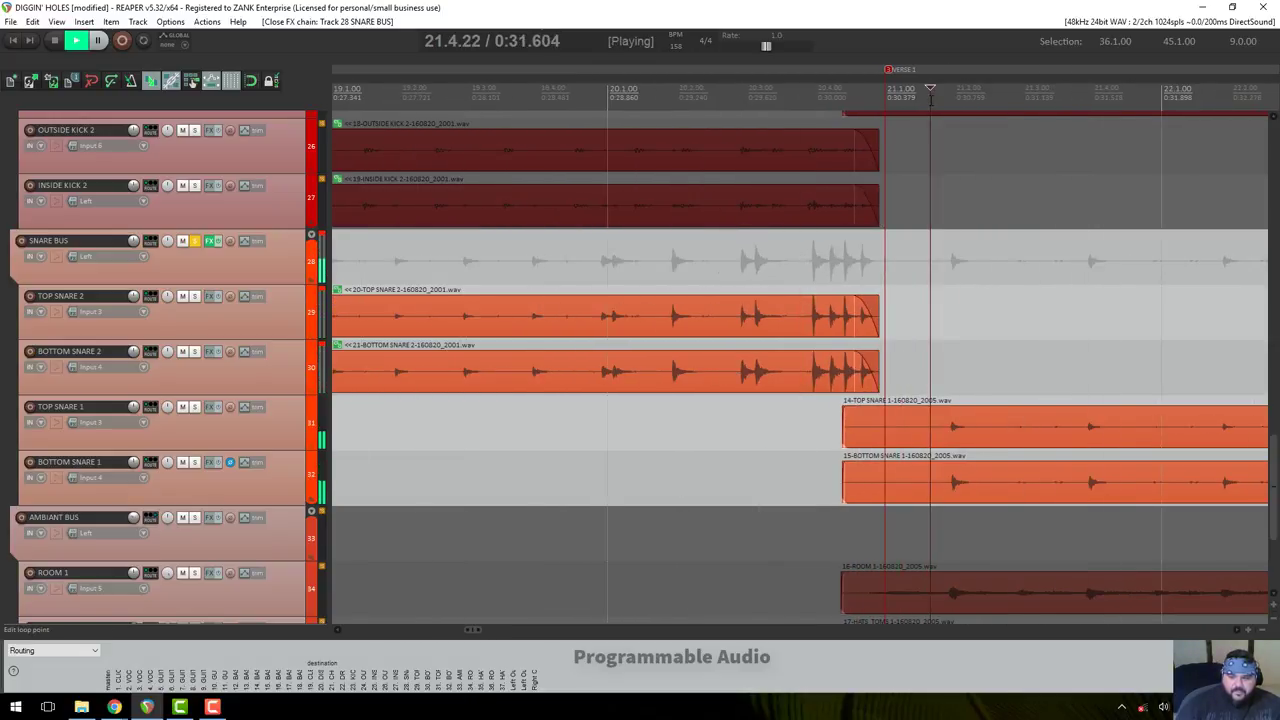
{"action": "key", "text": "space"}
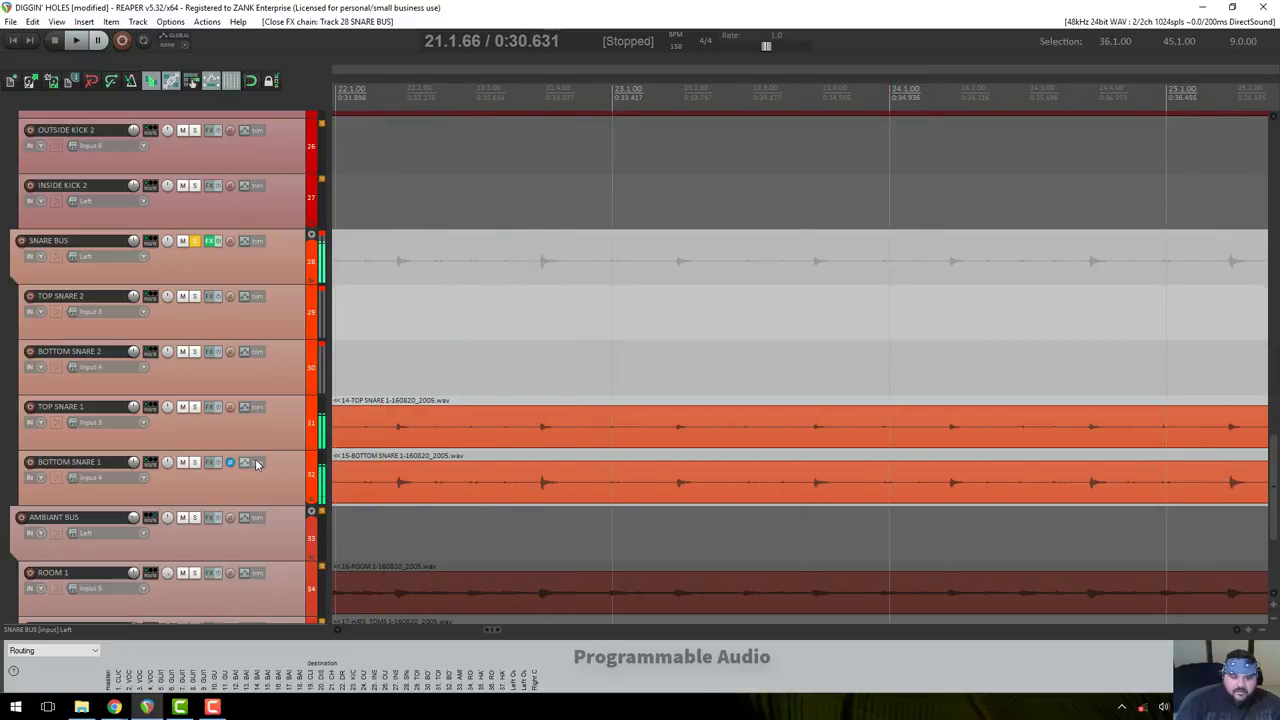
Invert BOTTOM SNARE 2's phase and compare the snare by playing the pre-verse and then the start of verse 1.
{"action": "left_click", "coordinate": [231, 353]}
{"action": "scroll", "coordinate": [551, 318], "scroll_direction": "down", "scroll_amount": 3}
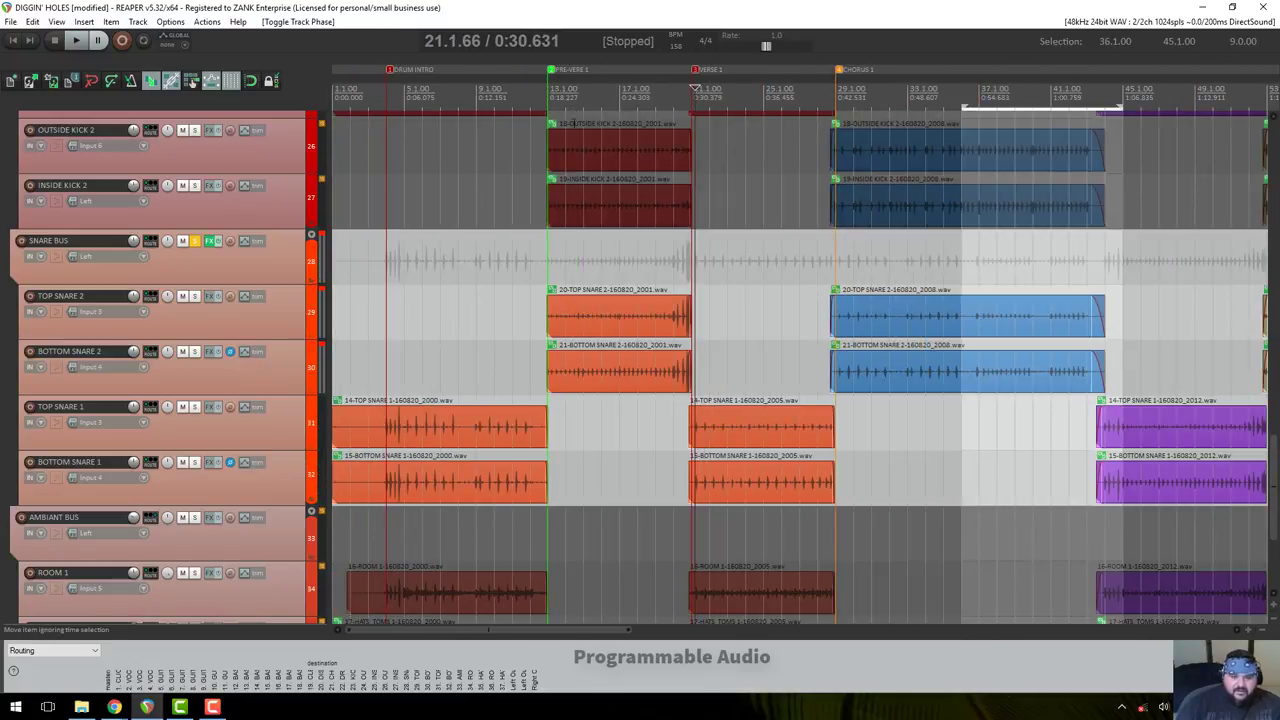
{"action": "left_click", "coordinate": [565, 240]}
{"action": "key", "text": "space"}
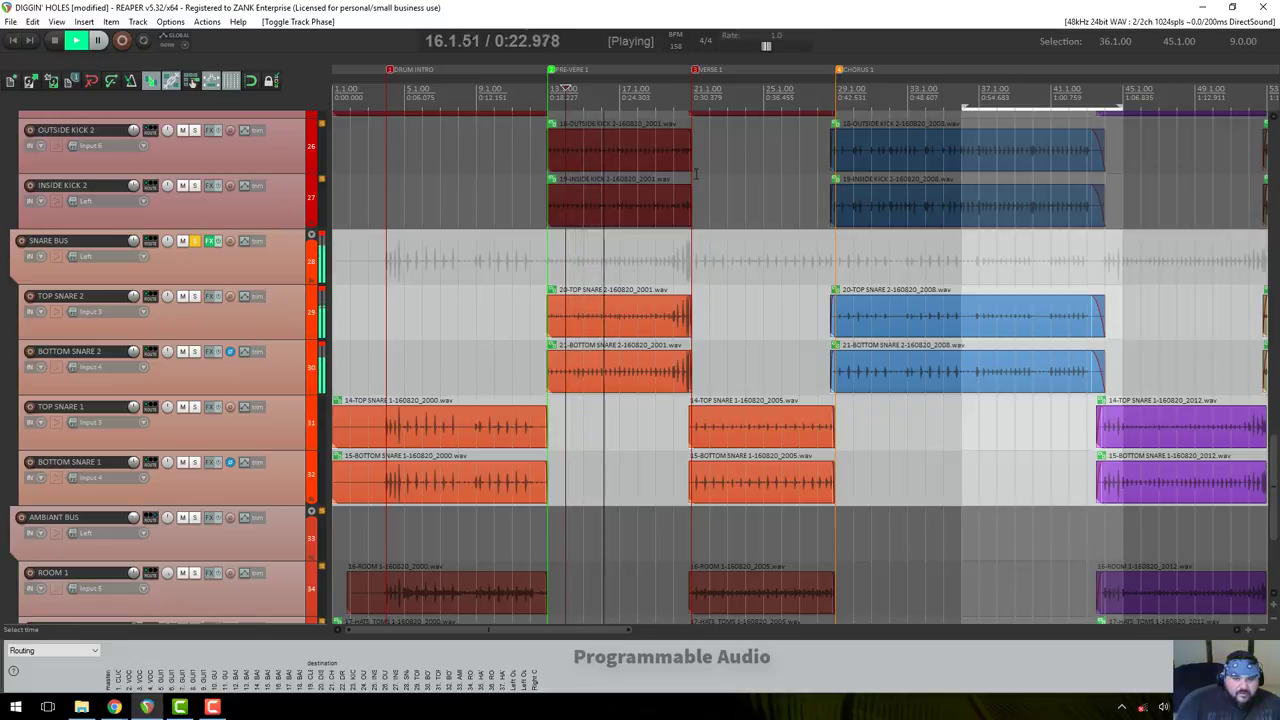
{"action": "left_click", "coordinate": [716, 90]}
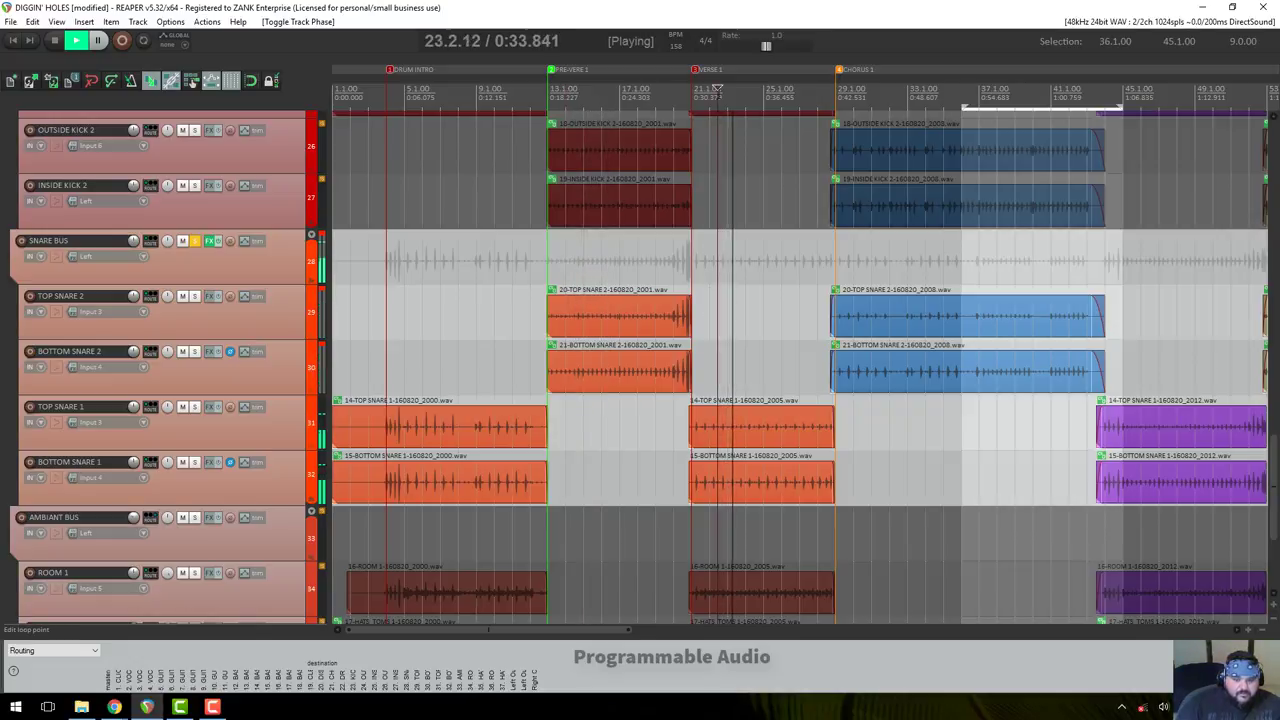
Set the phase of BOTTOM SNARE 1 and BOTTOM SNARE 2 to normal and play the snare from the start of the pre-verse.
{"action": "left_click", "coordinate": [230, 463]}
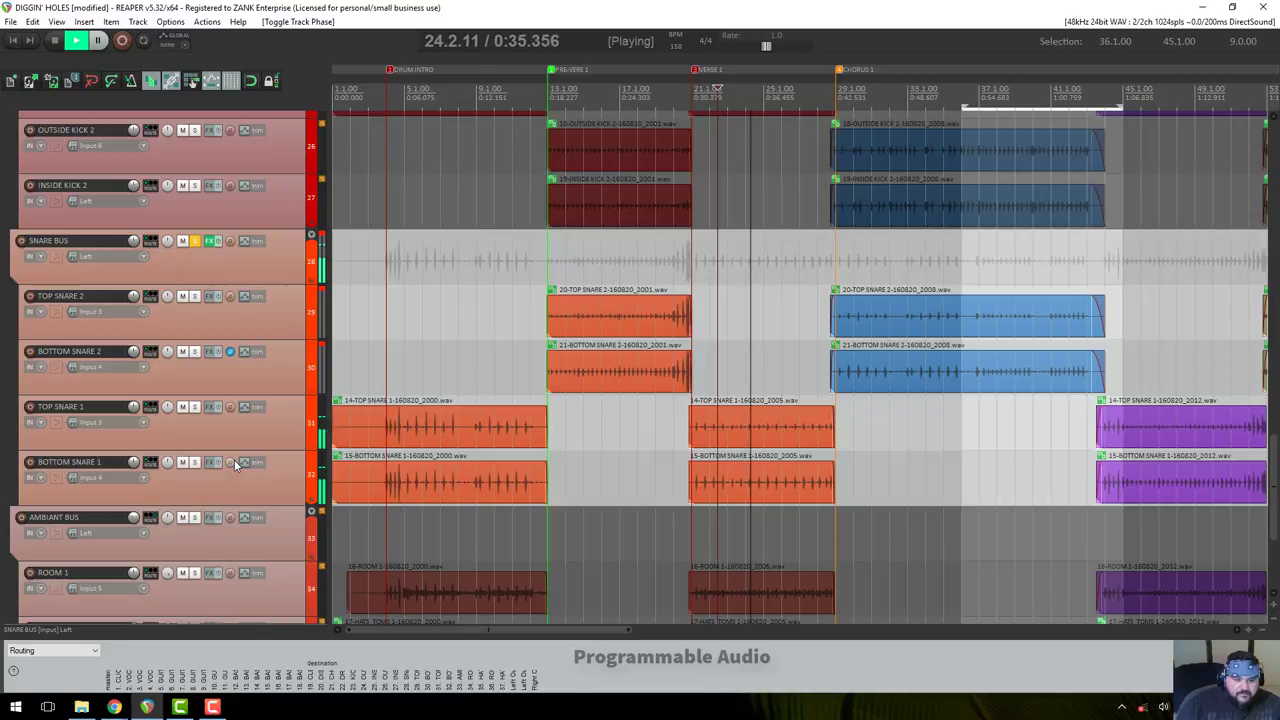
{"action": "left_click", "coordinate": [231, 352]}
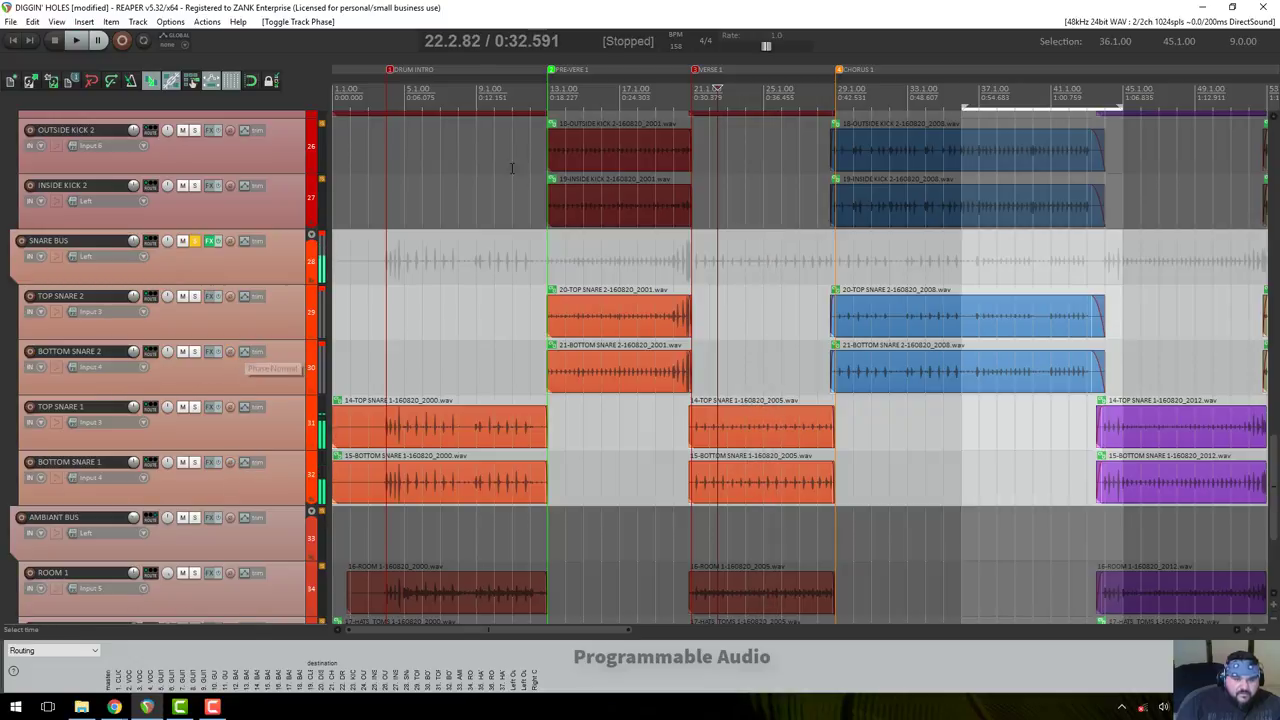
{"action": "left_click", "coordinate": [552, 92]}
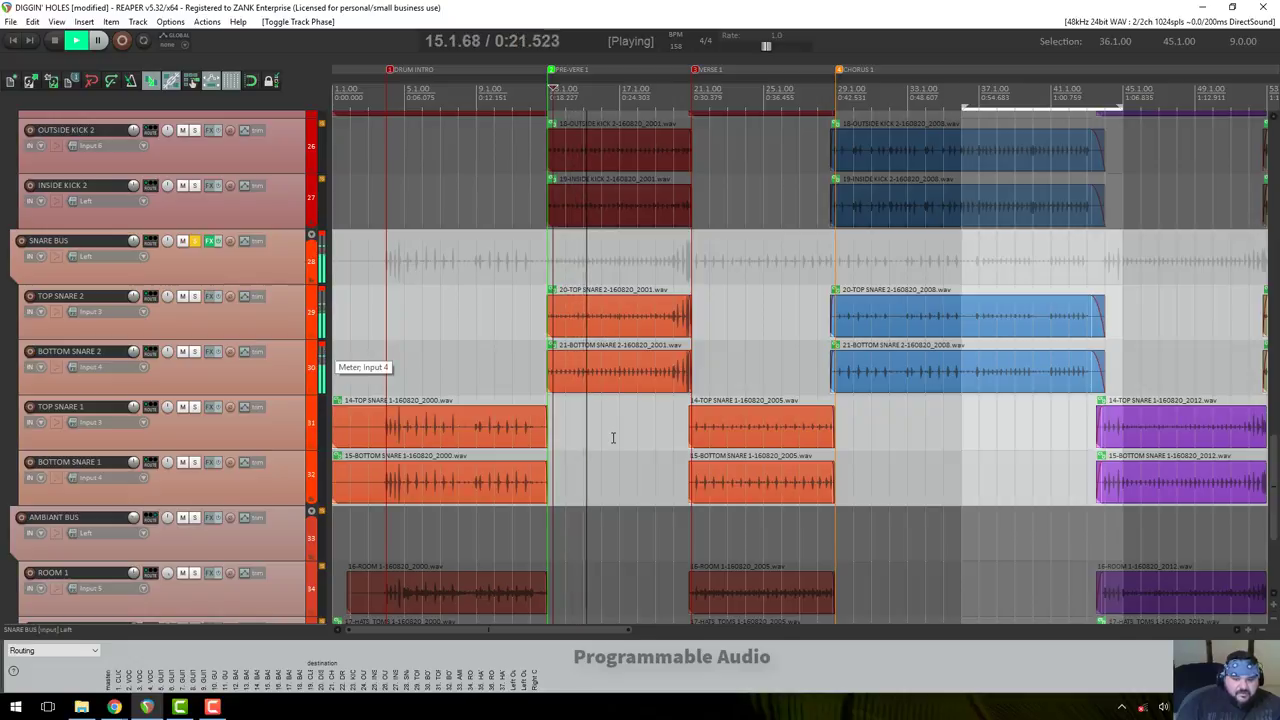
{"action": "scroll", "coordinate": [620, 400], "scroll_direction": "up", "scroll_amount": 2}
{"action": "scroll", "coordinate": [621, 391], "scroll_direction": "down", "scroll_amount": 2}
{"action": "key", "text": "space"}
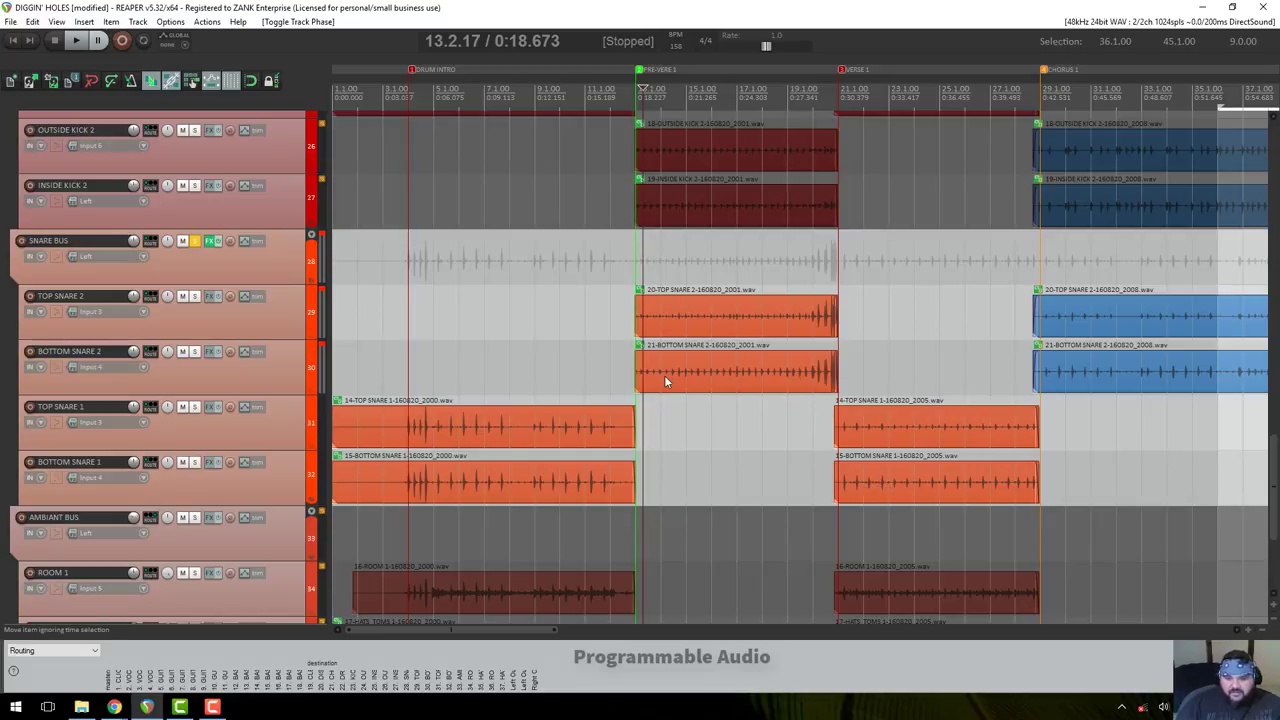
Select the BOTTOM SNARE 2 item in the pre-verse and slightly reduce that track's height.
{"action": "left_click", "coordinate": [693, 380]}
{"action": "scroll", "coordinate": [694, 384], "scroll_direction": "up", "scroll_amount": 8}
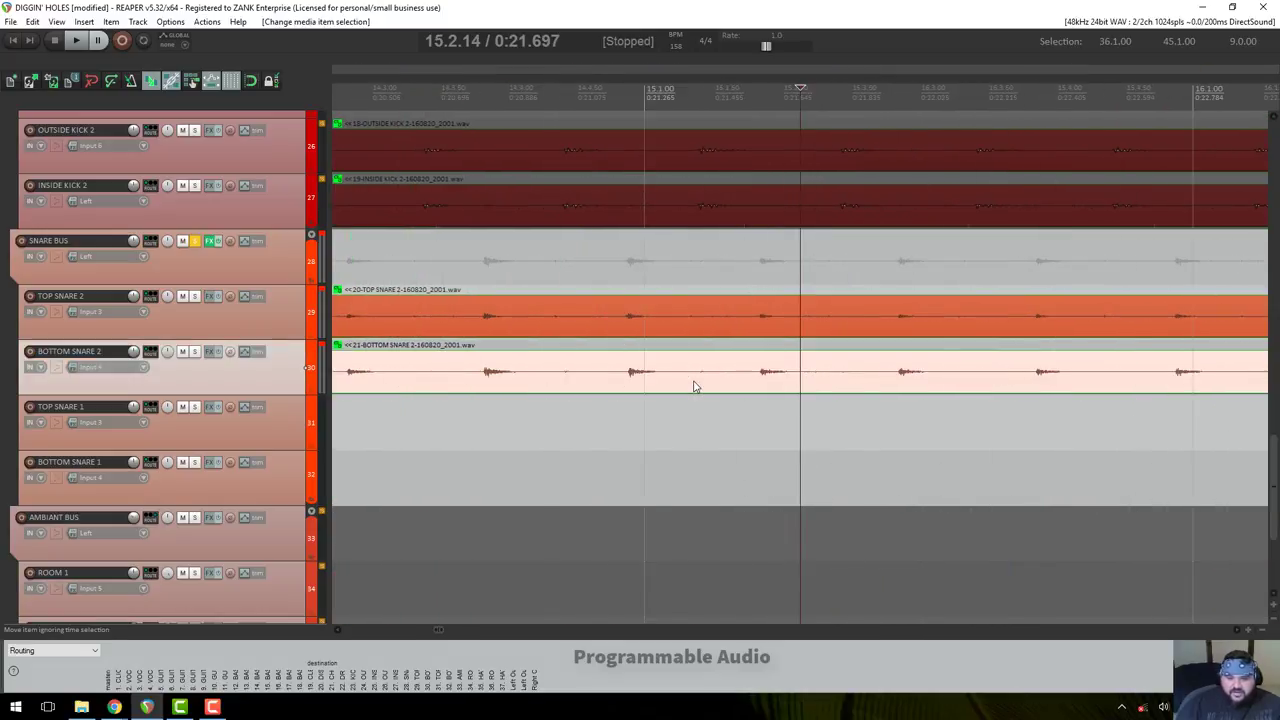
{"action": "mouse_move", "coordinate": [290, 395]}
{"action": "left_mouse_down"}
{"action": "mouse_move", "coordinate": [290, 423]}
{"action": "mouse_move", "coordinate": [290, 390]}
{"action": "left_mouse_up"}
{"action": "scroll", "coordinate": [728, 372], "scroll_direction": "down", "scroll_amount": 5}
{"action": "scroll", "coordinate": [730, 371], "scroll_direction": "down", "scroll_amount": 3}
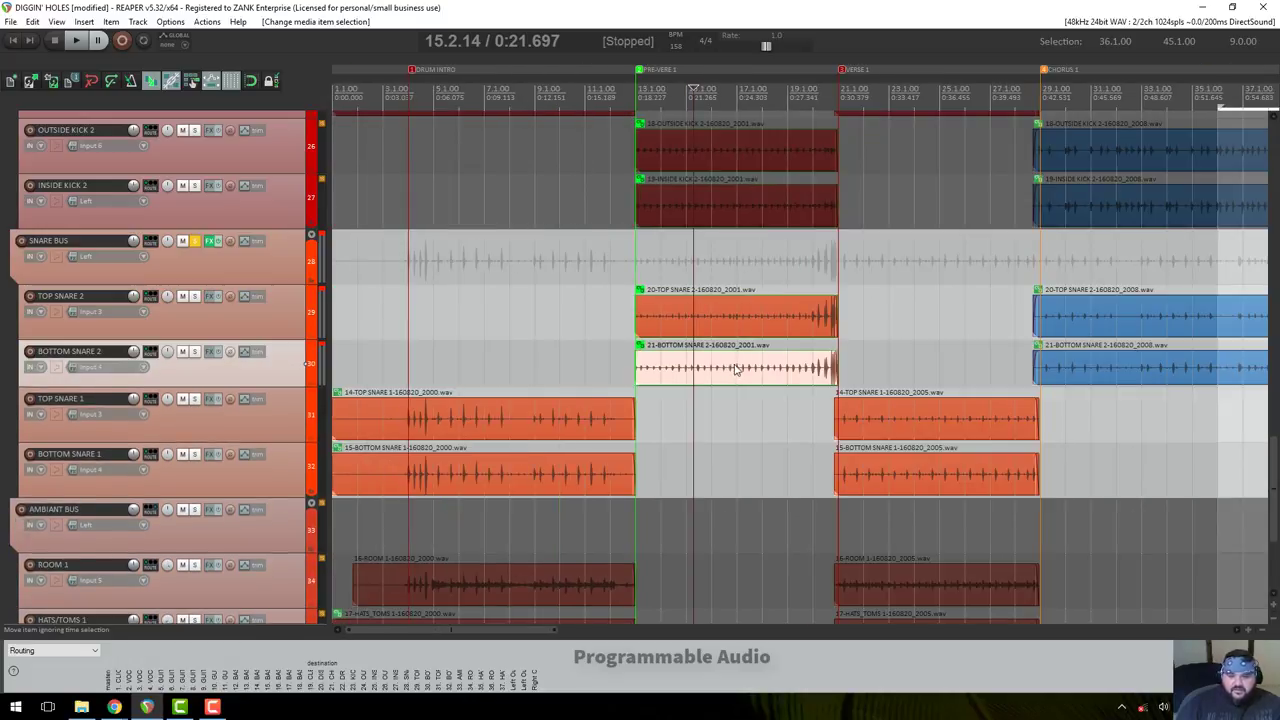
Place the edit cursor at the start of the pre-verse, and open the SNARE BUS effects window, enlarged and moved beside the snare items.
{"action": "left_click", "coordinate": [636, 79]}
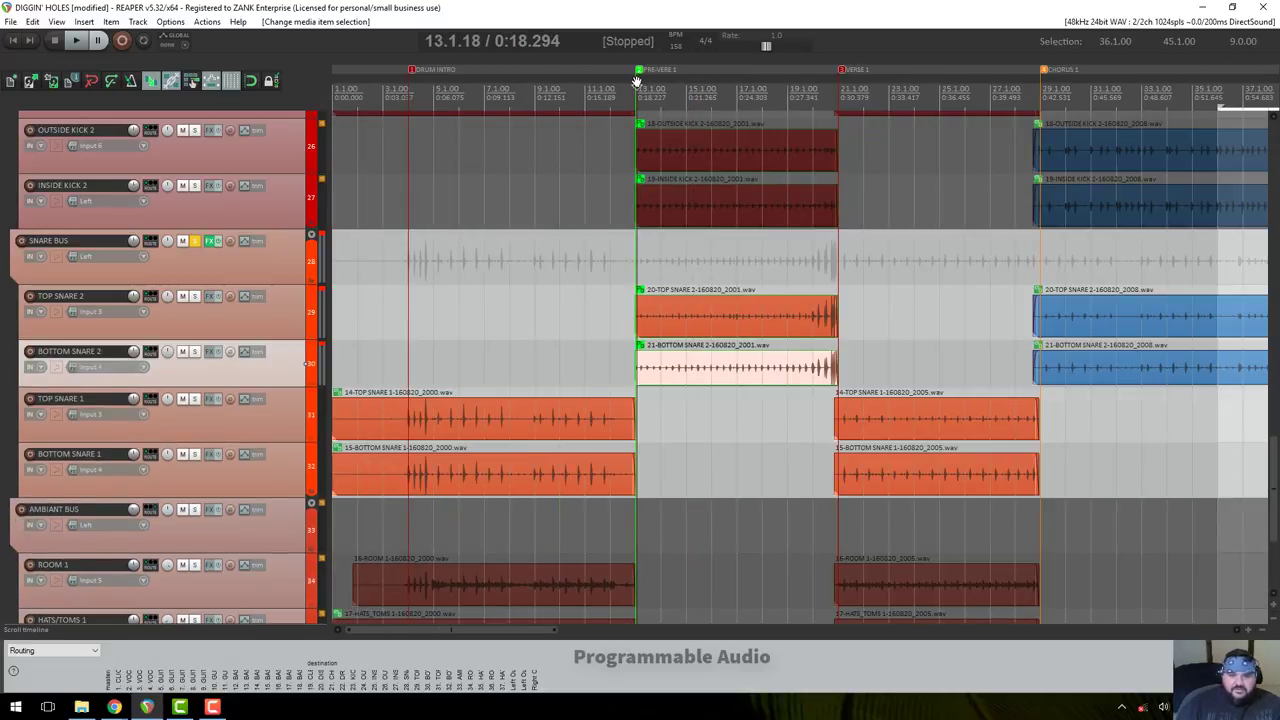
{"action": "left_click", "coordinate": [214, 243]}
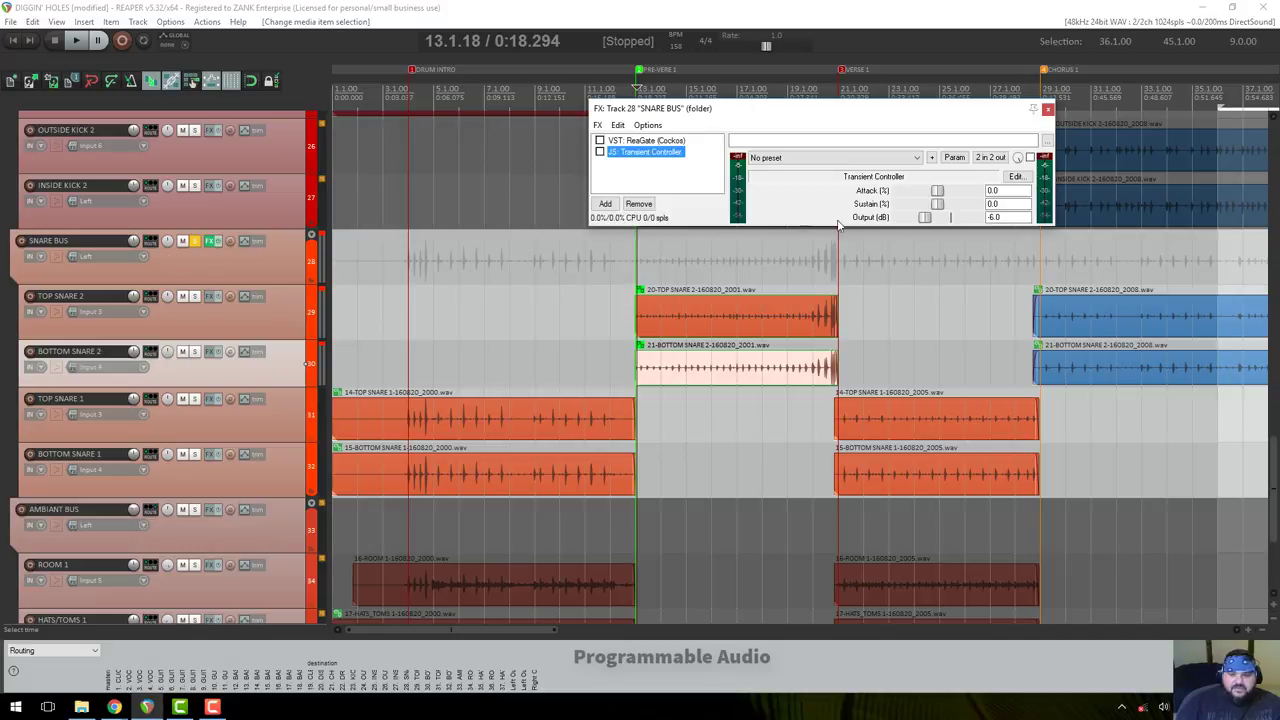
{"action": "left_click_drag", "start_coordinate": [879, 228], "coordinate": [880, 480]}
{"action": "left_click_drag", "start_coordinate": [897, 114], "coordinate": [573, 179]}
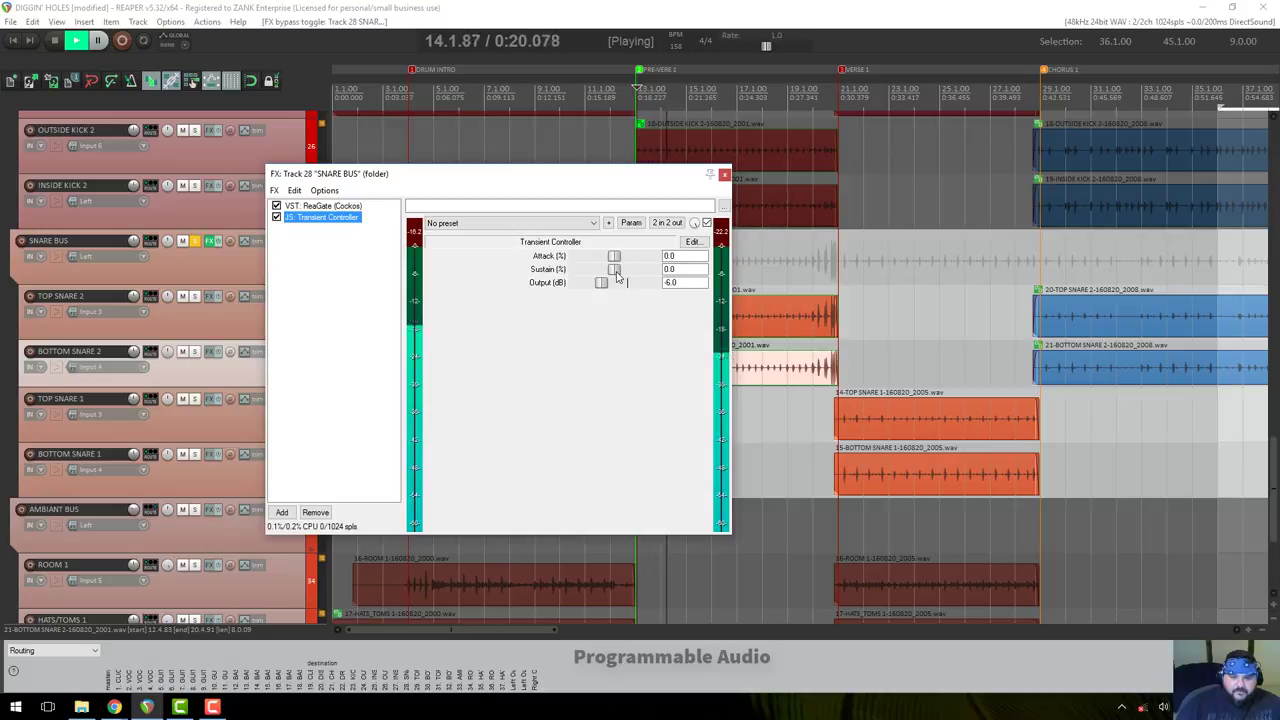
Set the Transient Controller's sustain to -100% on the SNARE BUS while the snare plays.
{"action": "left_click_drag", "start_coordinate": [617, 277], "coordinate": [553, 272]}
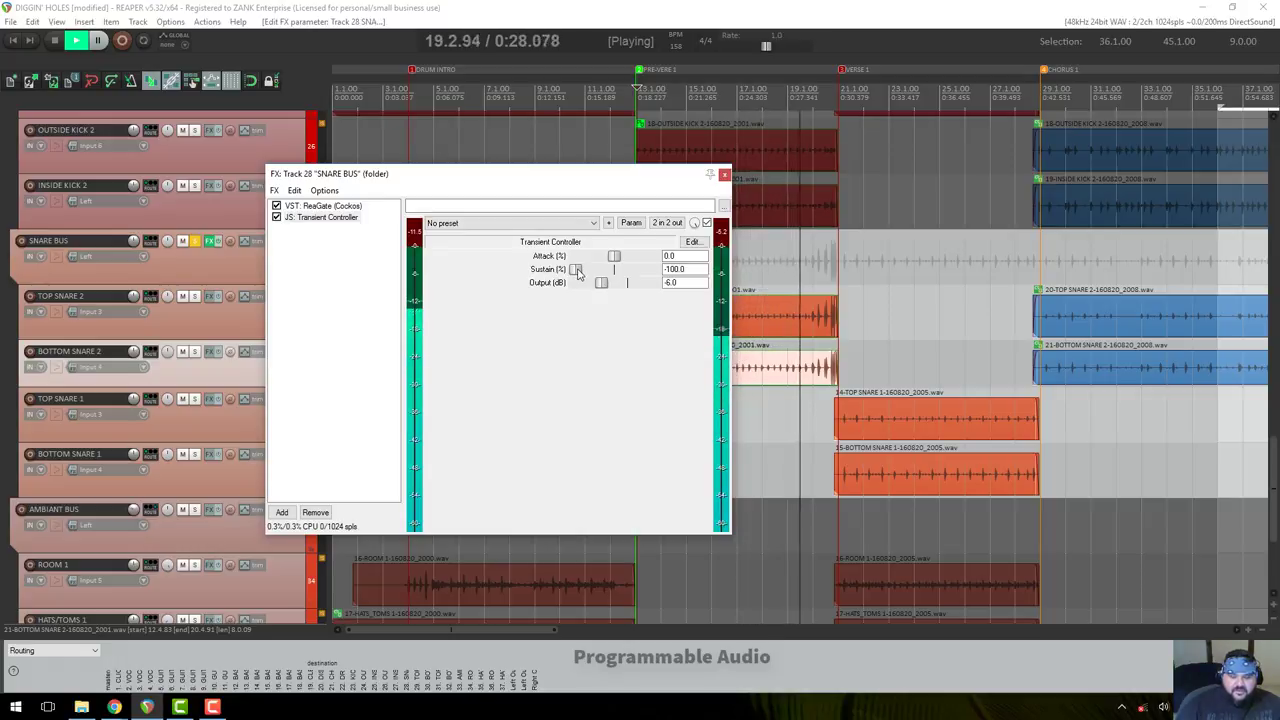
Move the Transient Controller ahead of ReaGate in the SNARE BUS chain, trying its sustain at 100% and 0%.
{"action": "left_click_drag", "start_coordinate": [577, 273], "coordinate": [655, 272]}
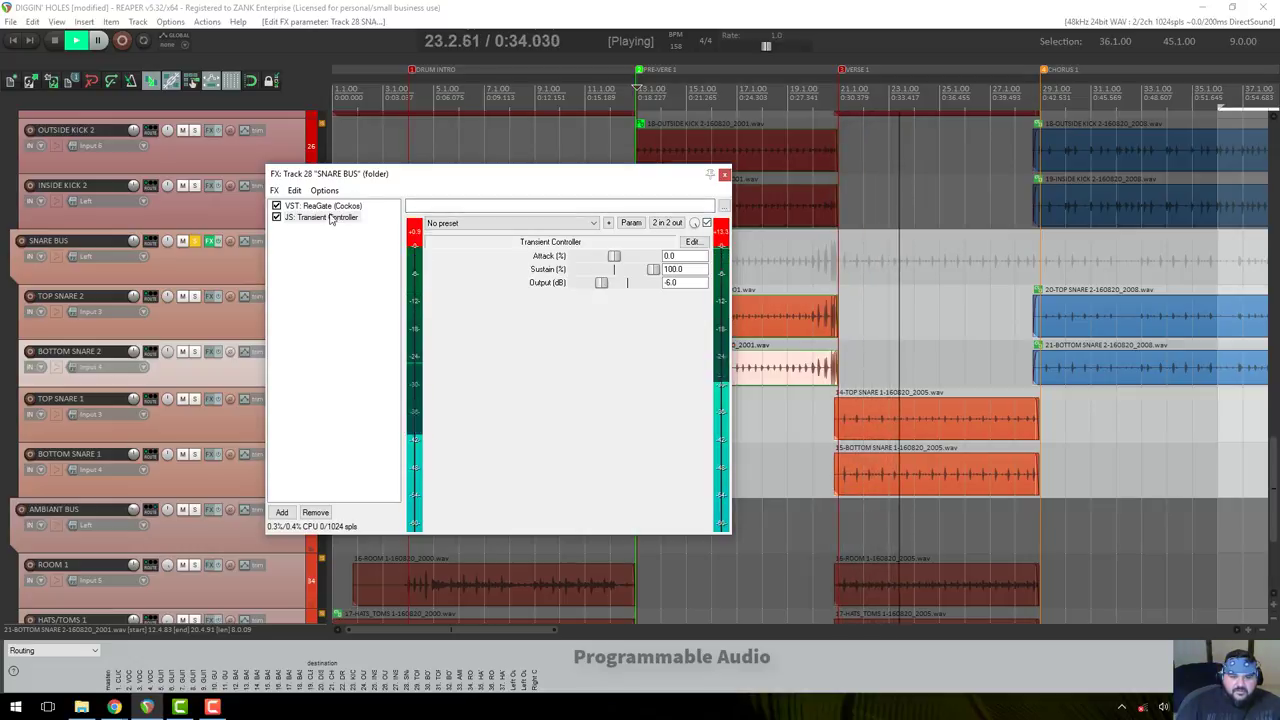
{"action": "left_click_drag", "start_coordinate": [333, 214], "coordinate": [330, 205]}
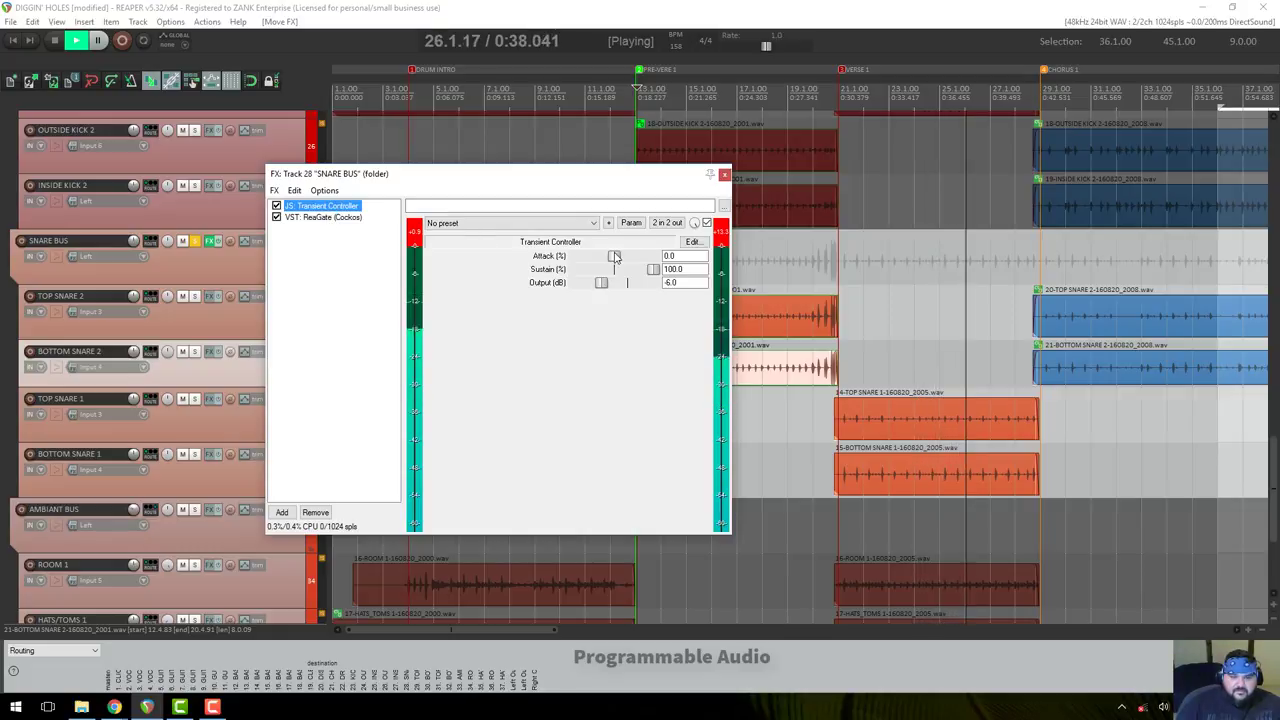
{"action": "left_click_drag", "start_coordinate": [653, 269], "coordinate": [463, 240]}
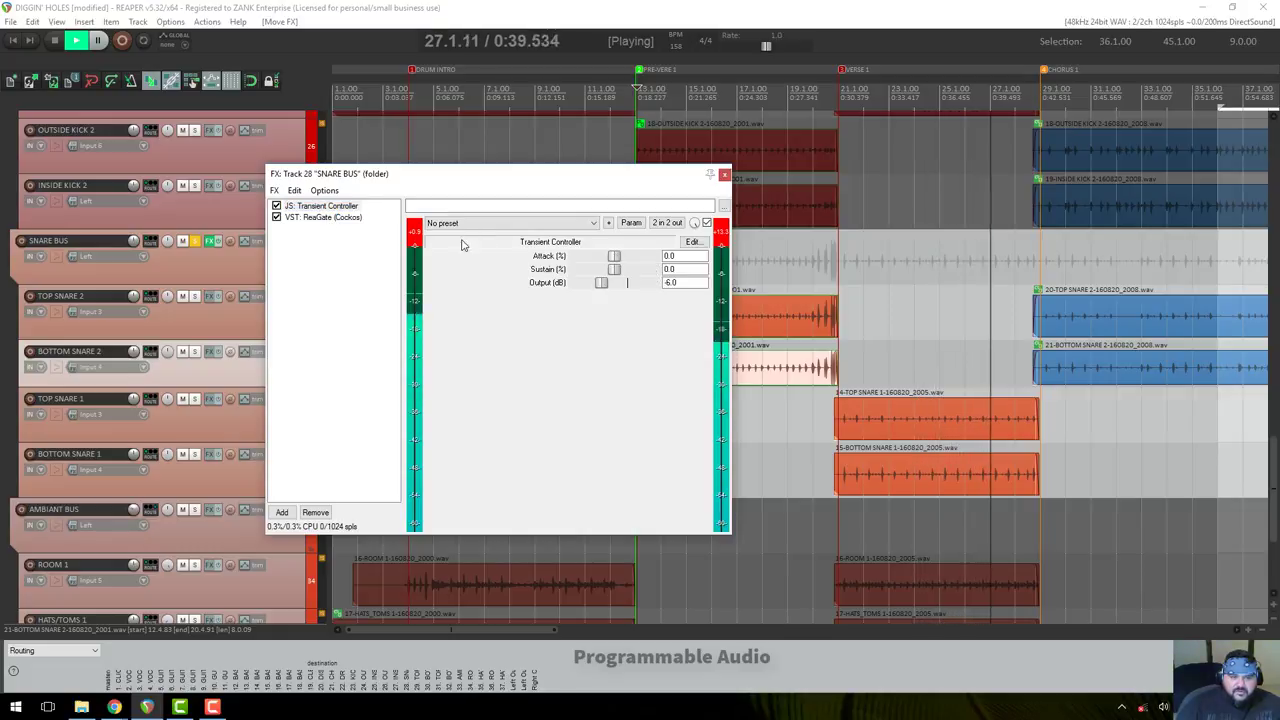
Bypass ReaGate and set the Transient Controller's sustain to 100% and output to -6 dB while the snare plays.
{"action": "left_click", "coordinate": [277, 217]}
{"action": "left_click_drag", "start_coordinate": [614, 269], "coordinate": [663, 283]}
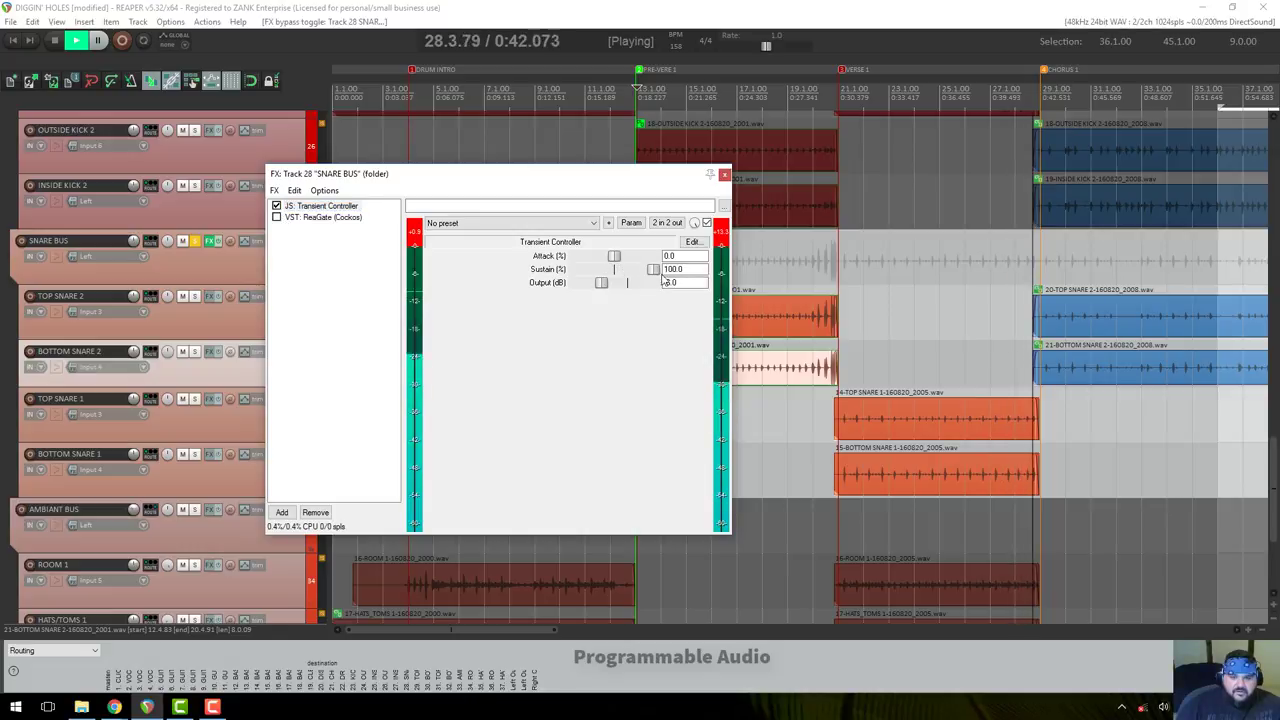
{"action": "left_click", "coordinate": [670, 283]}
{"action": "type", "text": "-6"}
{"action": "key", "text": "Return"}
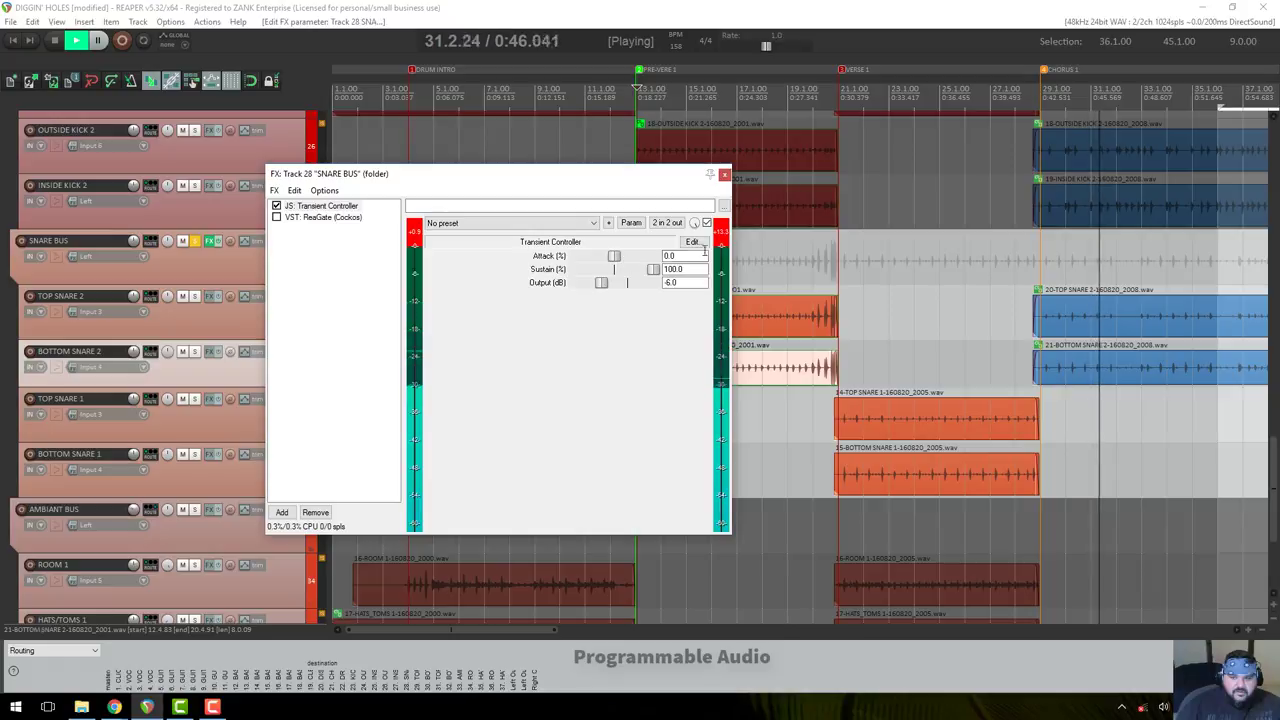
{"action": "key", "text": "space"}
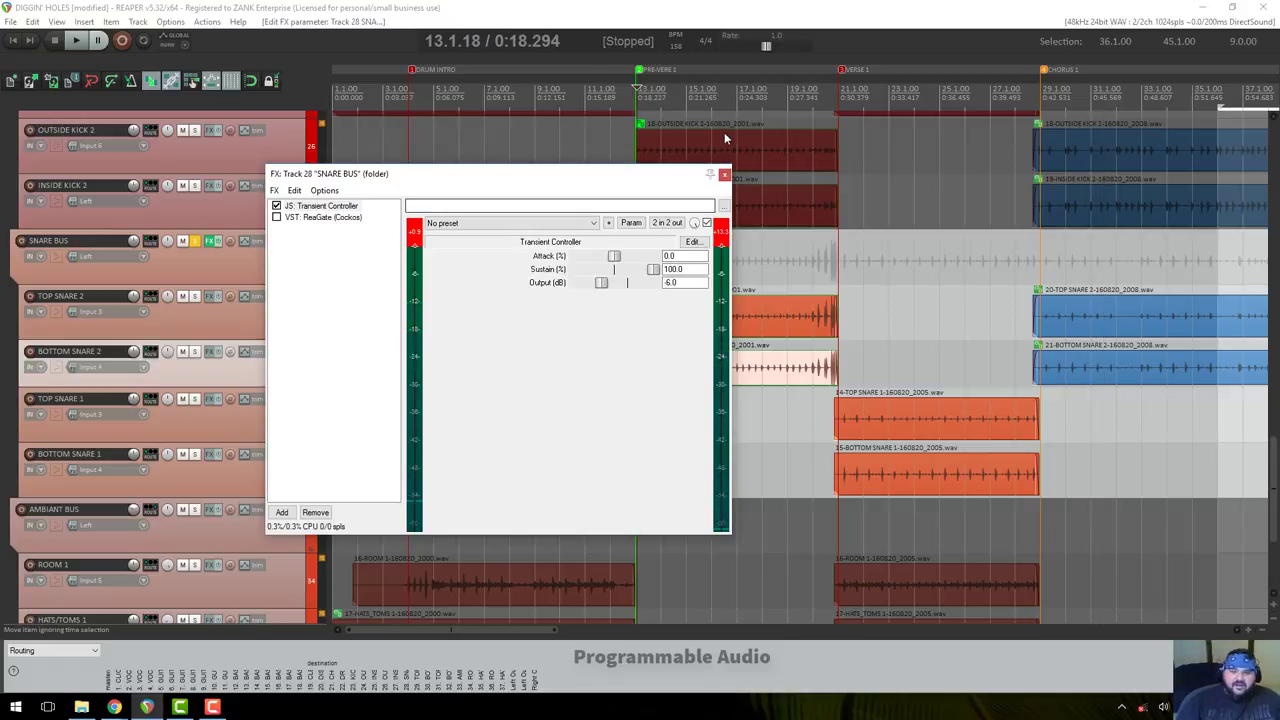
Play the snare from the start of the pre-verse and move the SNARE BUS effects window clear of the pre-verse snare items.
{"action": "key", "text": "space"}
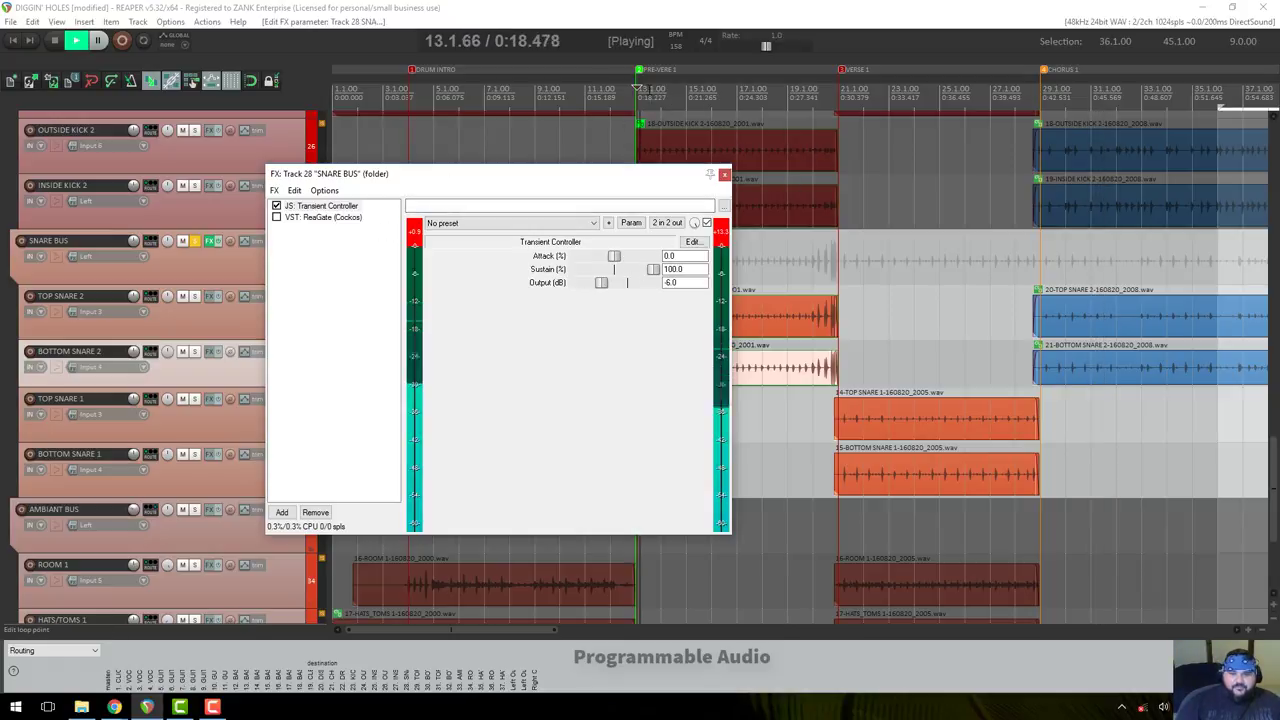
{"action": "left_click_drag", "start_coordinate": [657, 176], "coordinate": [731, 170]}
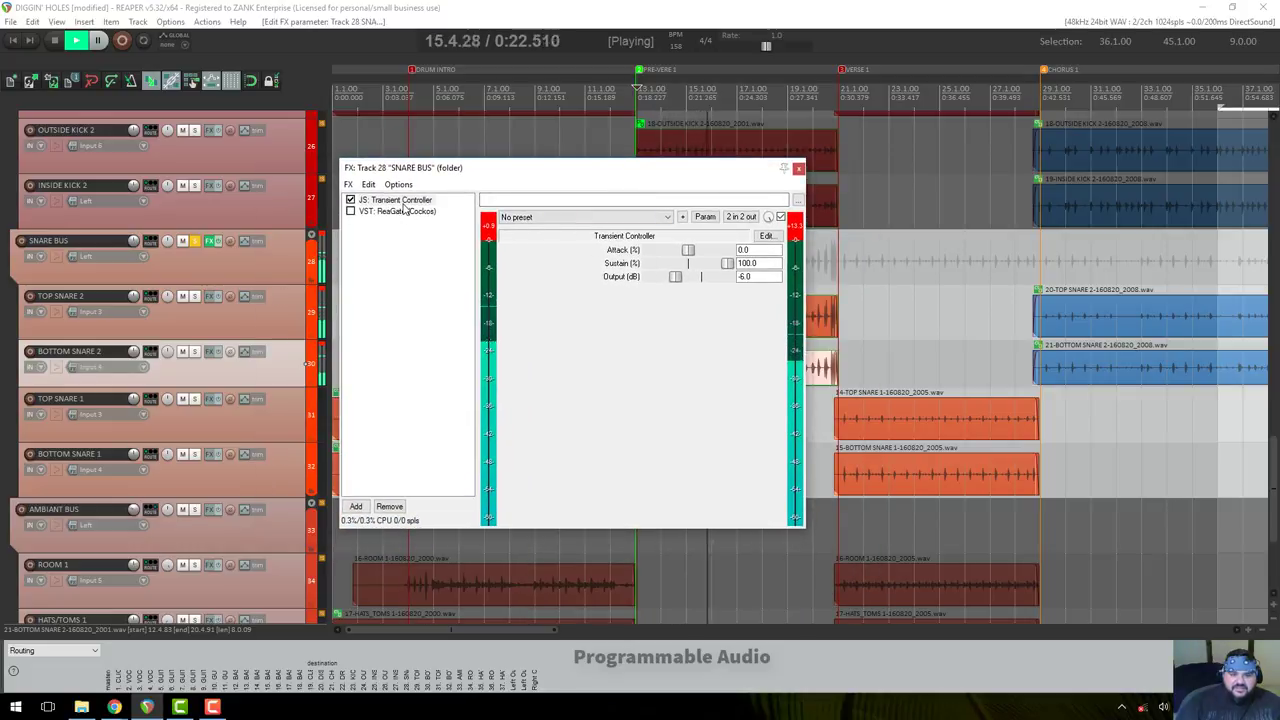
{"action": "left_click_drag", "start_coordinate": [677, 172], "coordinate": [485, 116]}
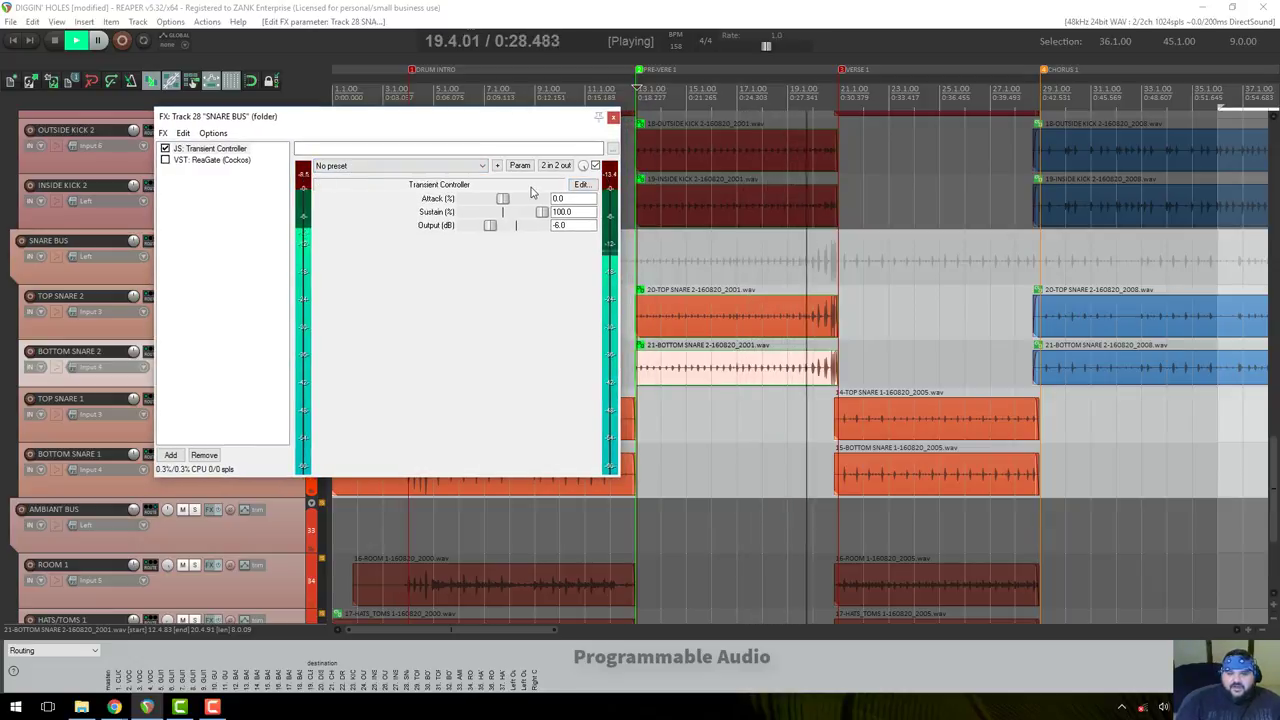
Raise the Transient Controller's attack to 100% and replay the pre-verse snare to hear it with full sustain.
{"action": "key", "text": "space"}
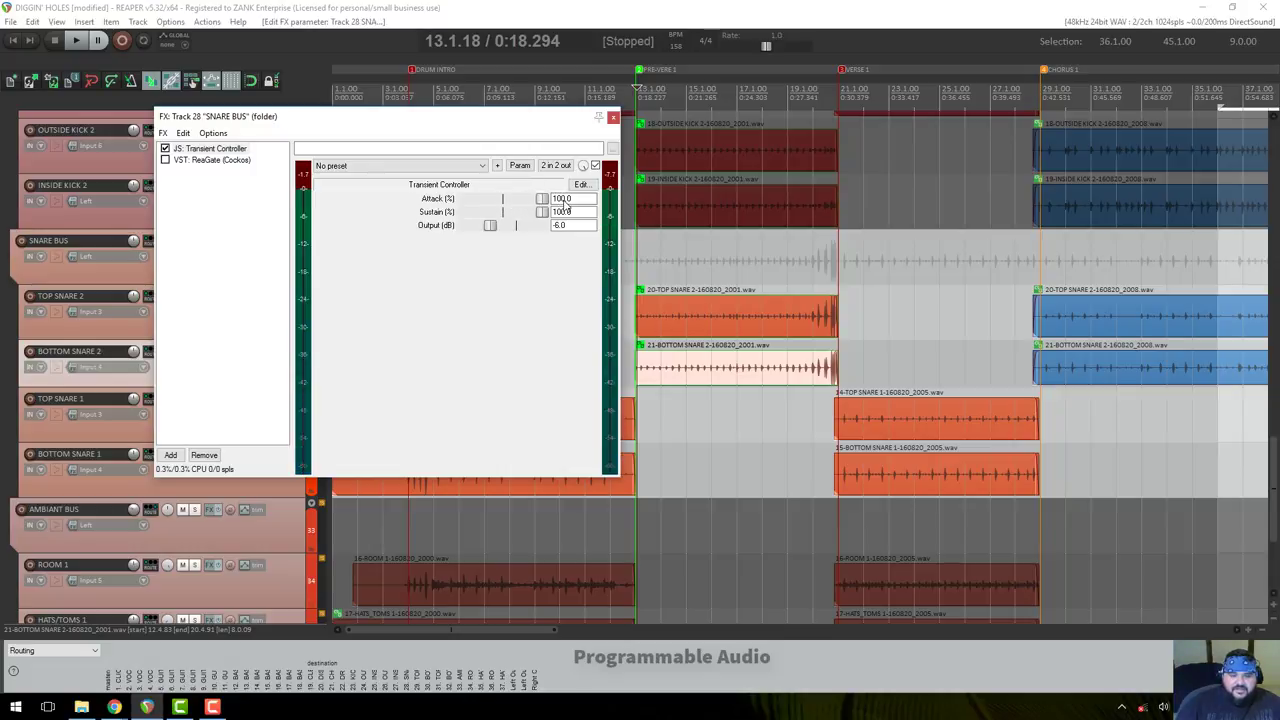
{"action": "key", "text": "space"}
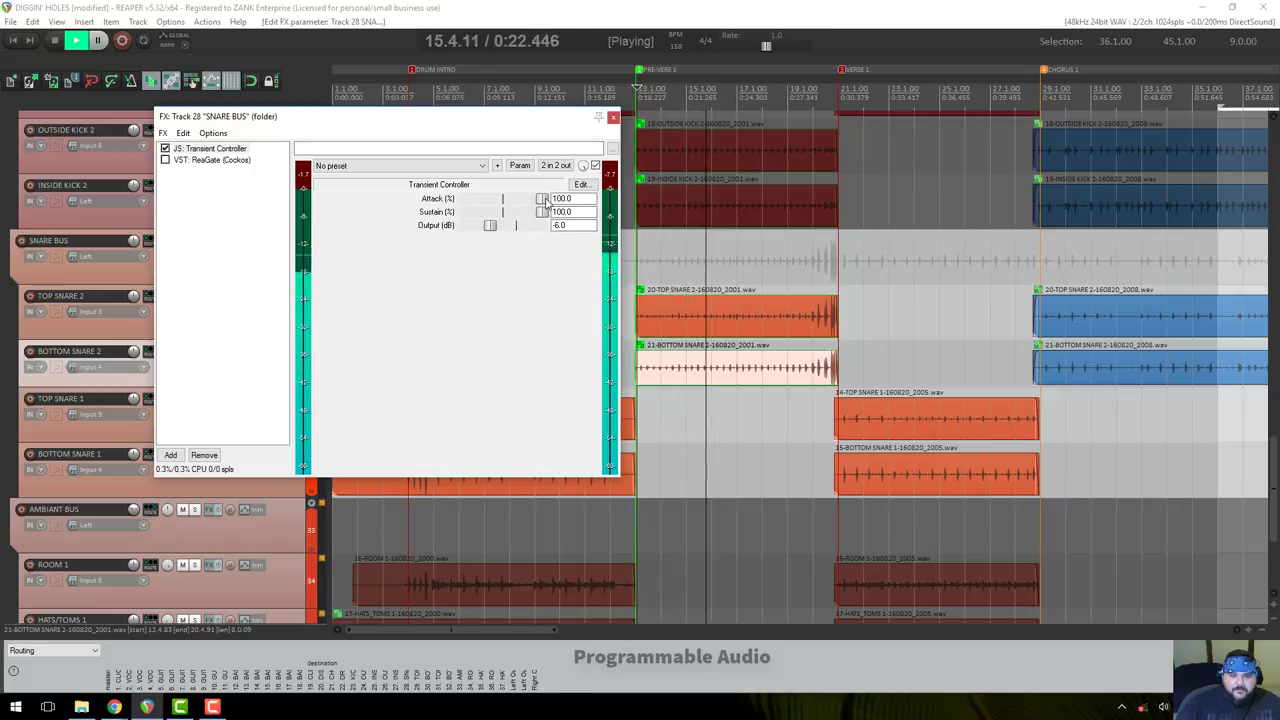
{"action": "key", "text": "space"}
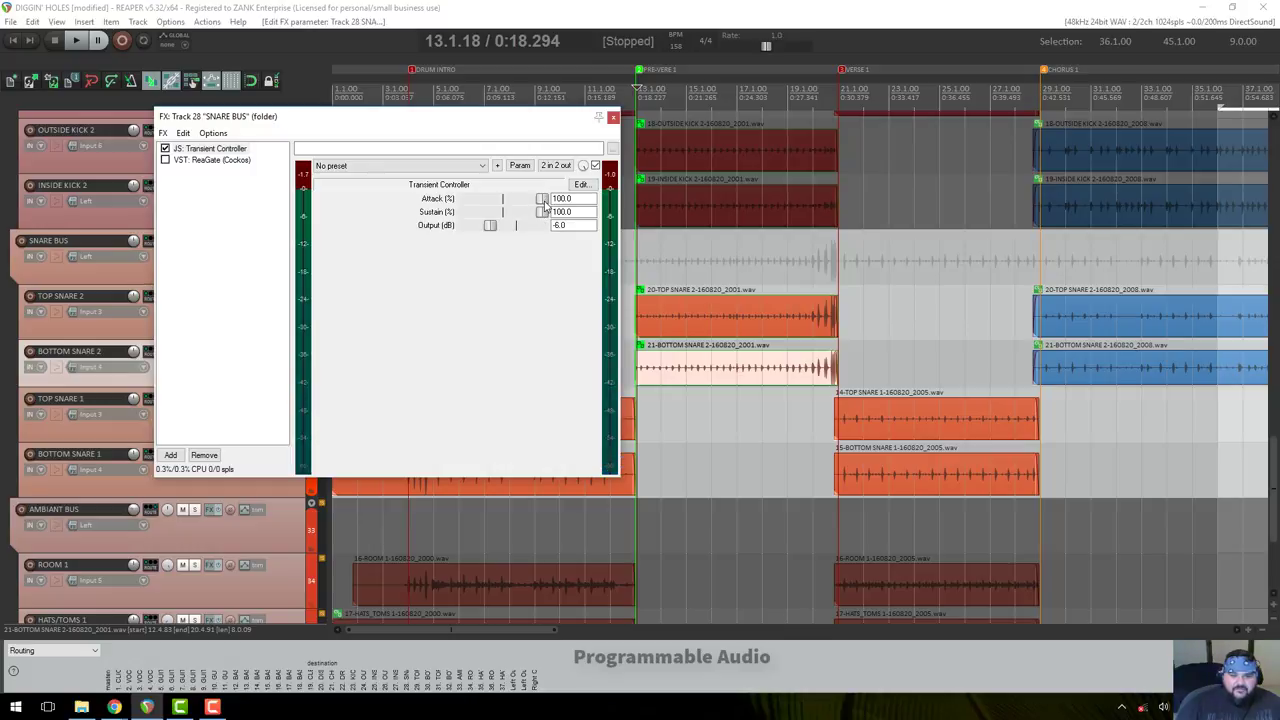
Set the Transient Controller's attack to 100% and its sustain to 0% while the snare plays.
{"action": "key", "text": "space"}
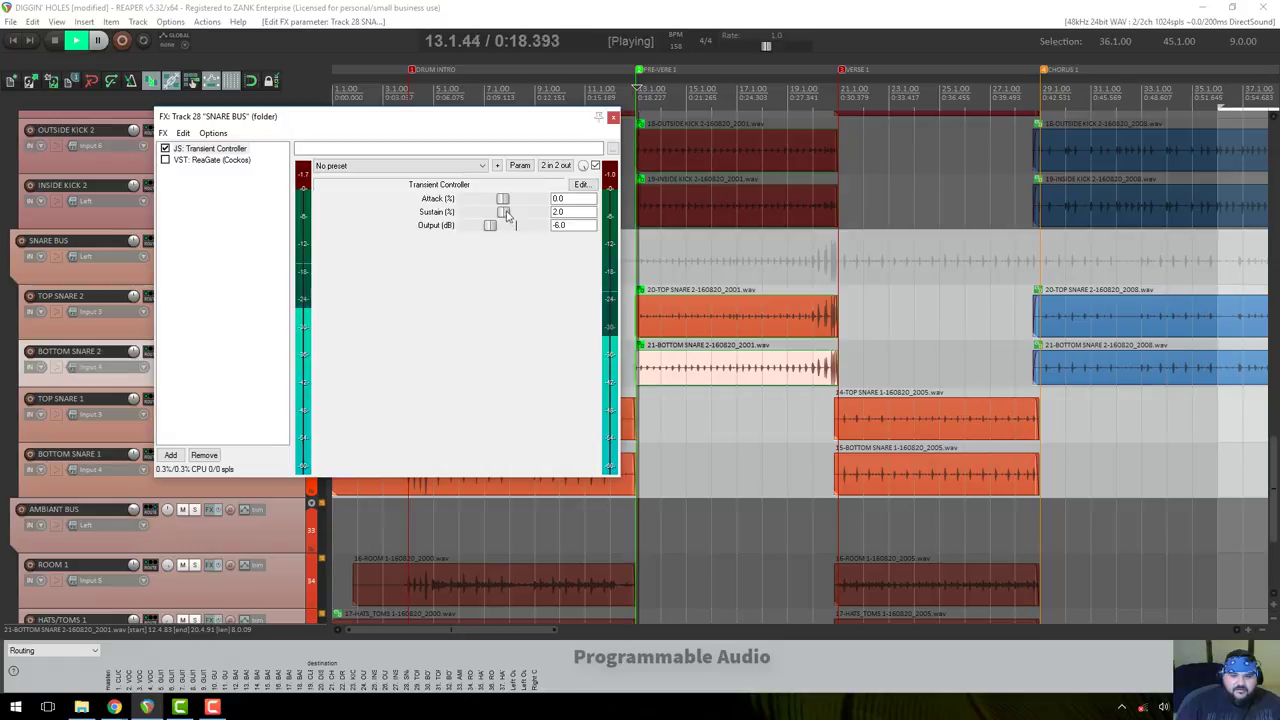
{"action": "left_click_drag", "start_coordinate": [502, 198], "coordinate": [594, 216]}
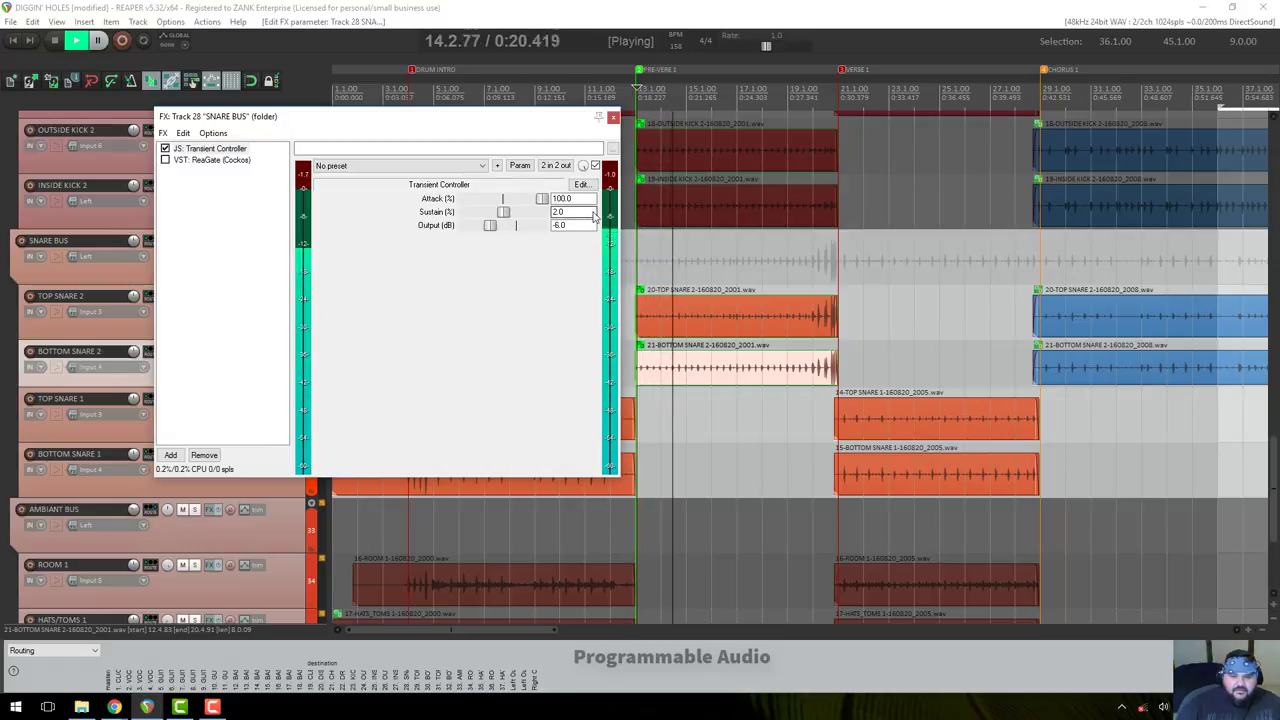
{"action": "left_click", "coordinate": [558, 212]}
{"action": "type", "text": "0"}
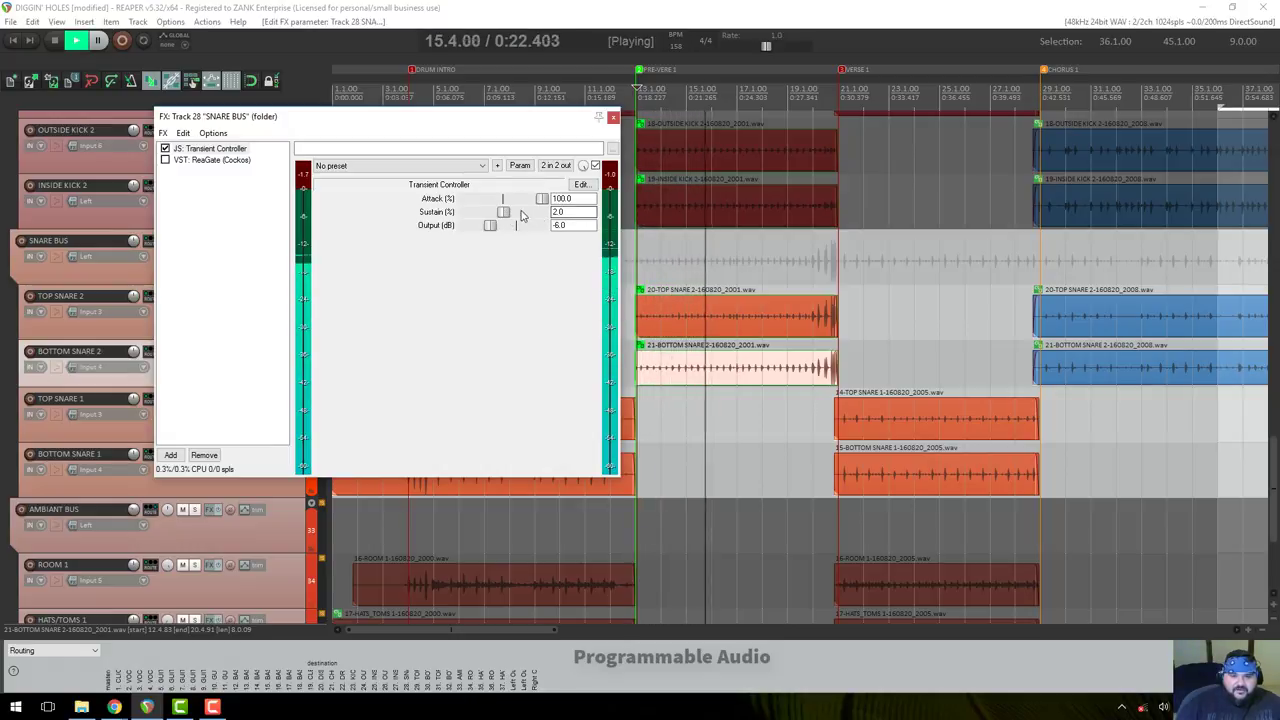
{"action": "key", "text": "Return"}
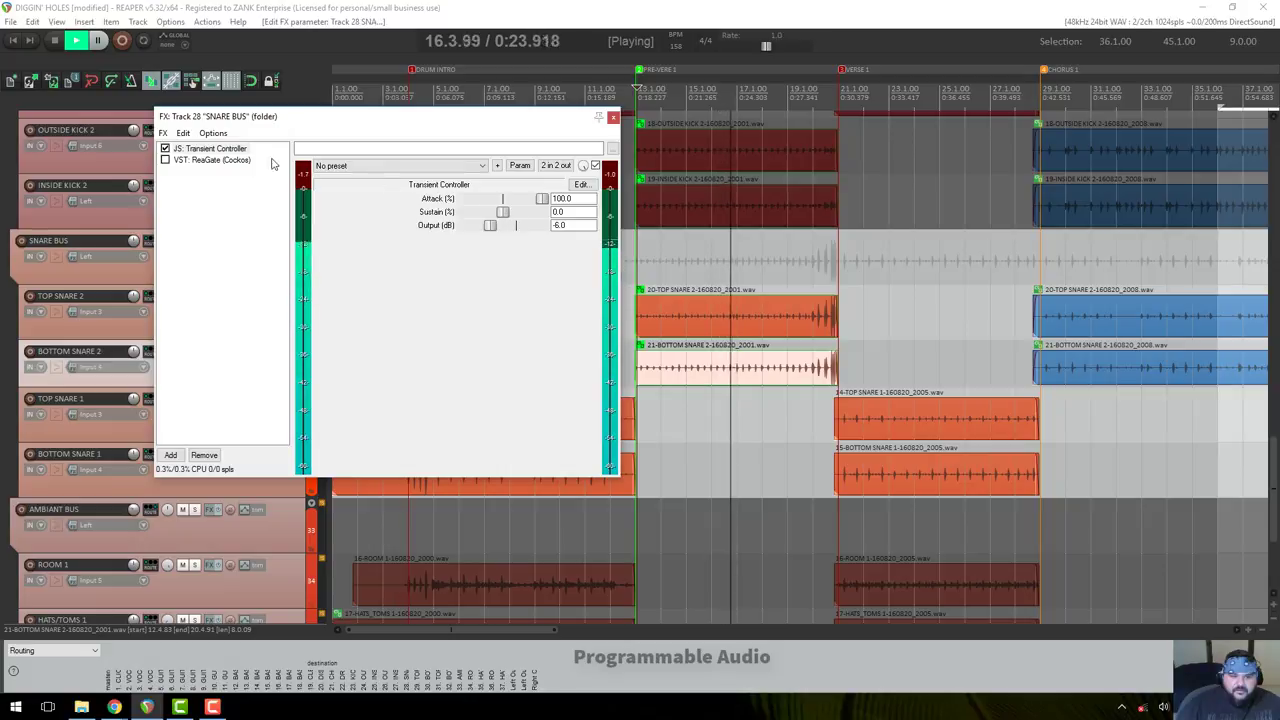
Re-enable ReaGate on the SNARE BUS, open its snare gate settings and play the pre-verse snare through it.
{"action": "left_click", "coordinate": [165, 160]}
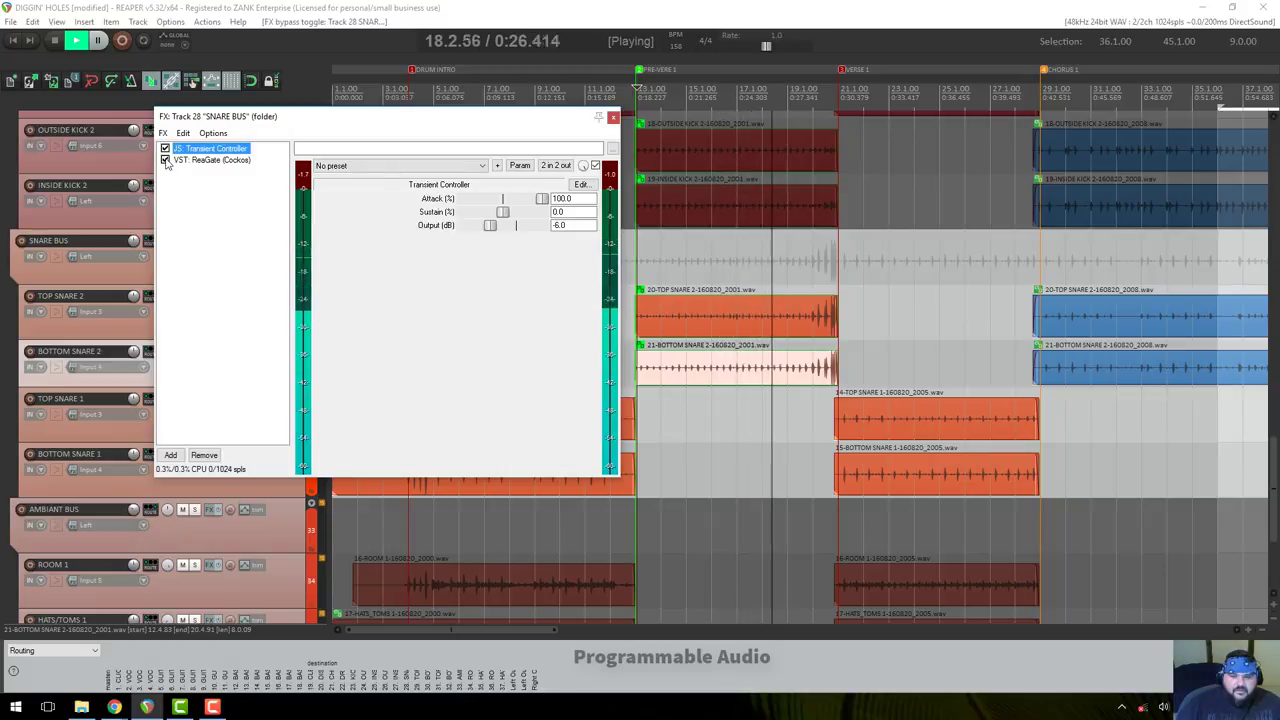
{"action": "key", "text": "space"}
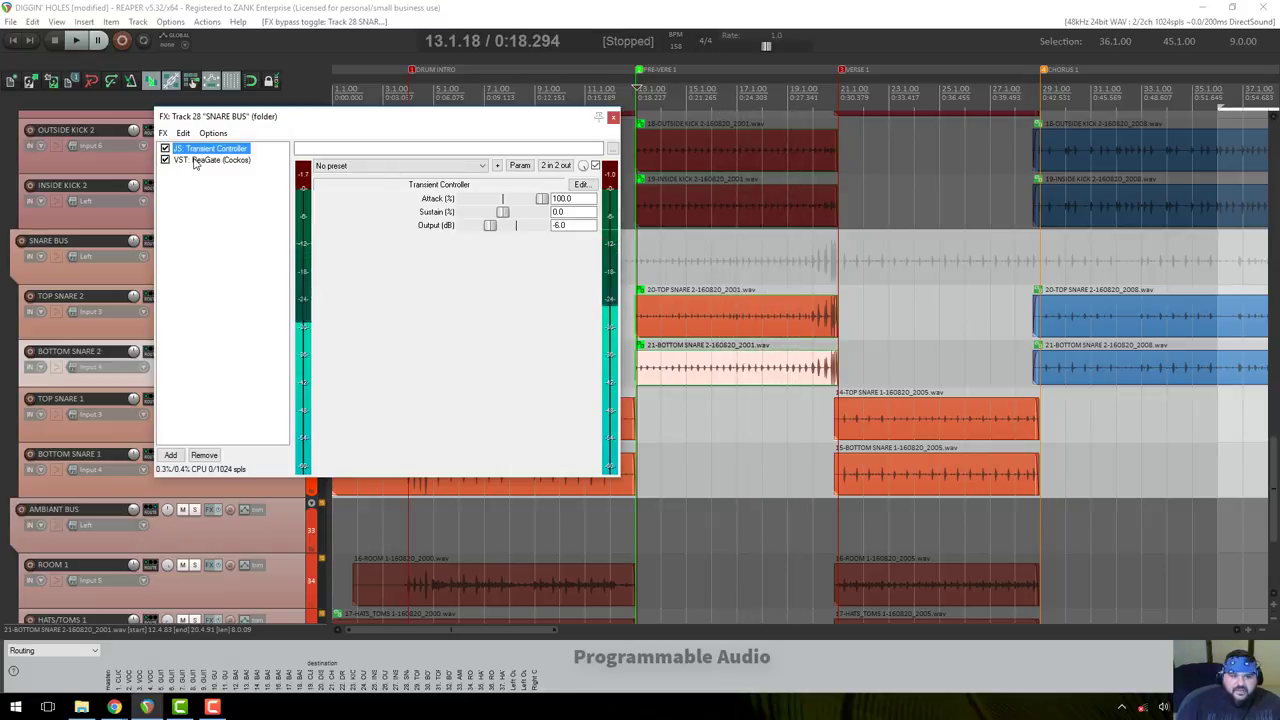
{"action": "left_click", "coordinate": [199, 163]}
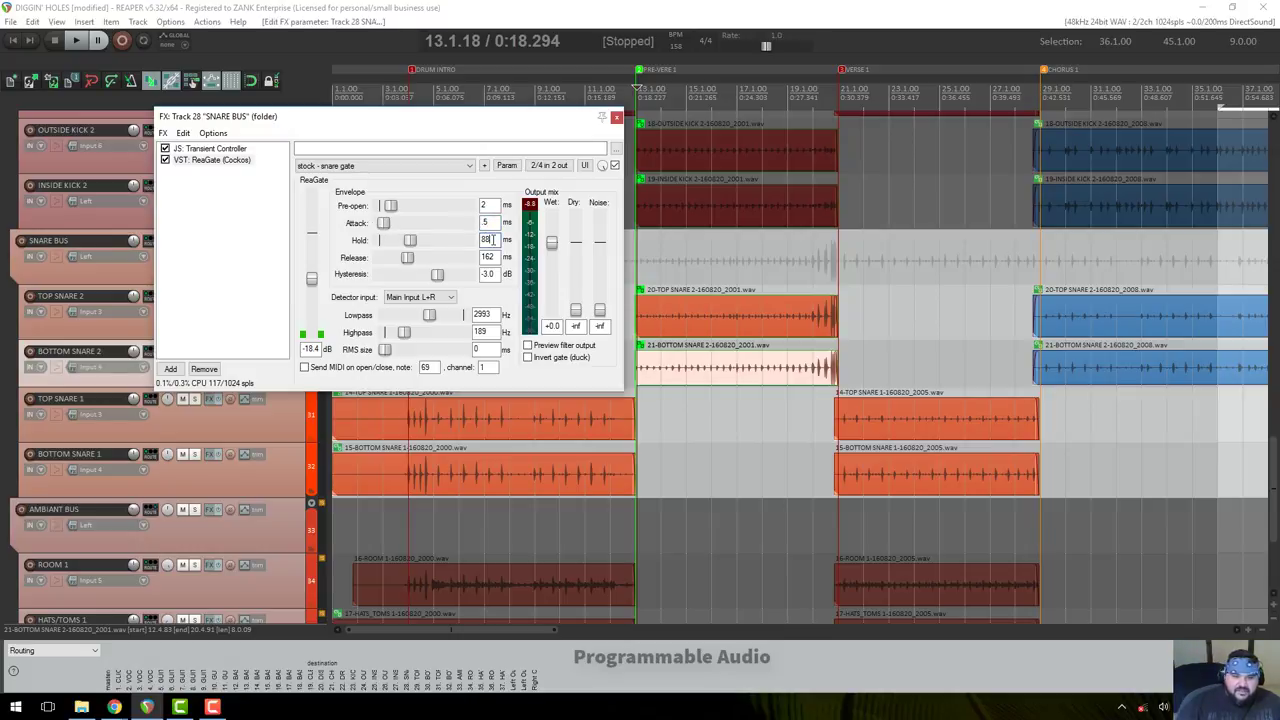
{"action": "key", "text": "space"}
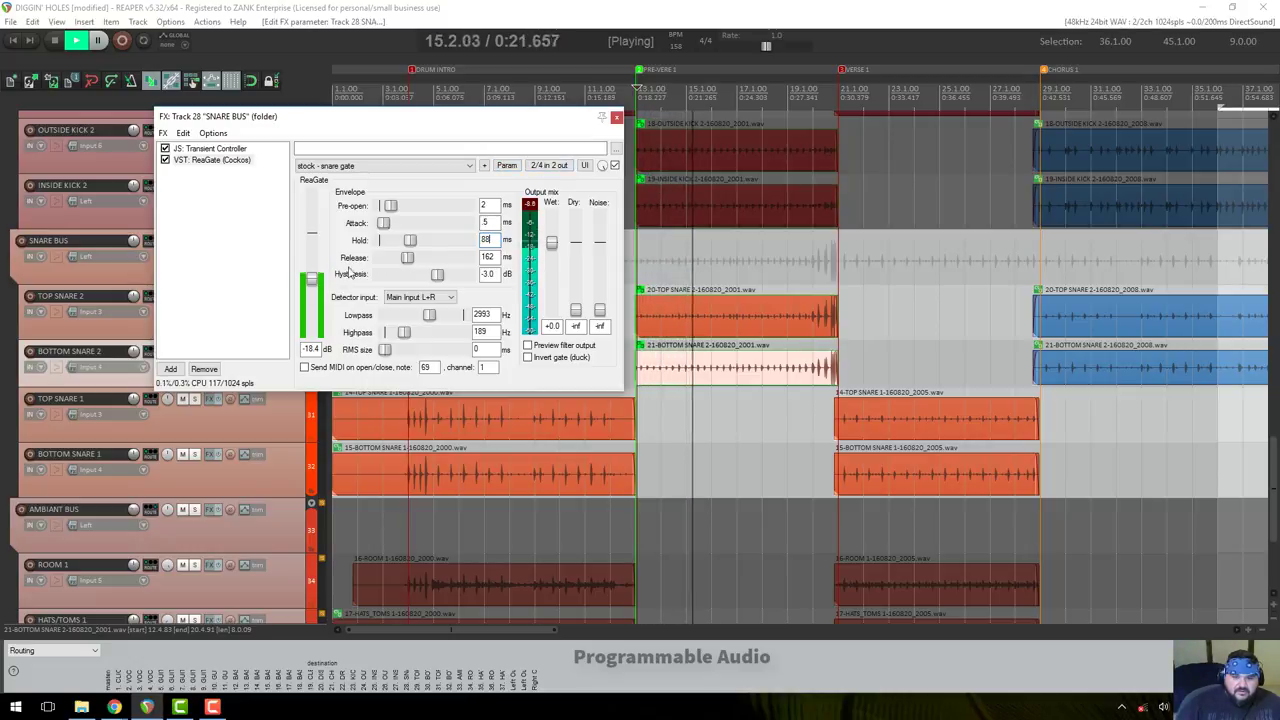
{"action": "key", "text": "space"}
Review the Transient Controller's settings in an enlarged effects window and return to ReaGate's settings.
{"action": "left_click", "coordinate": [222, 150]}
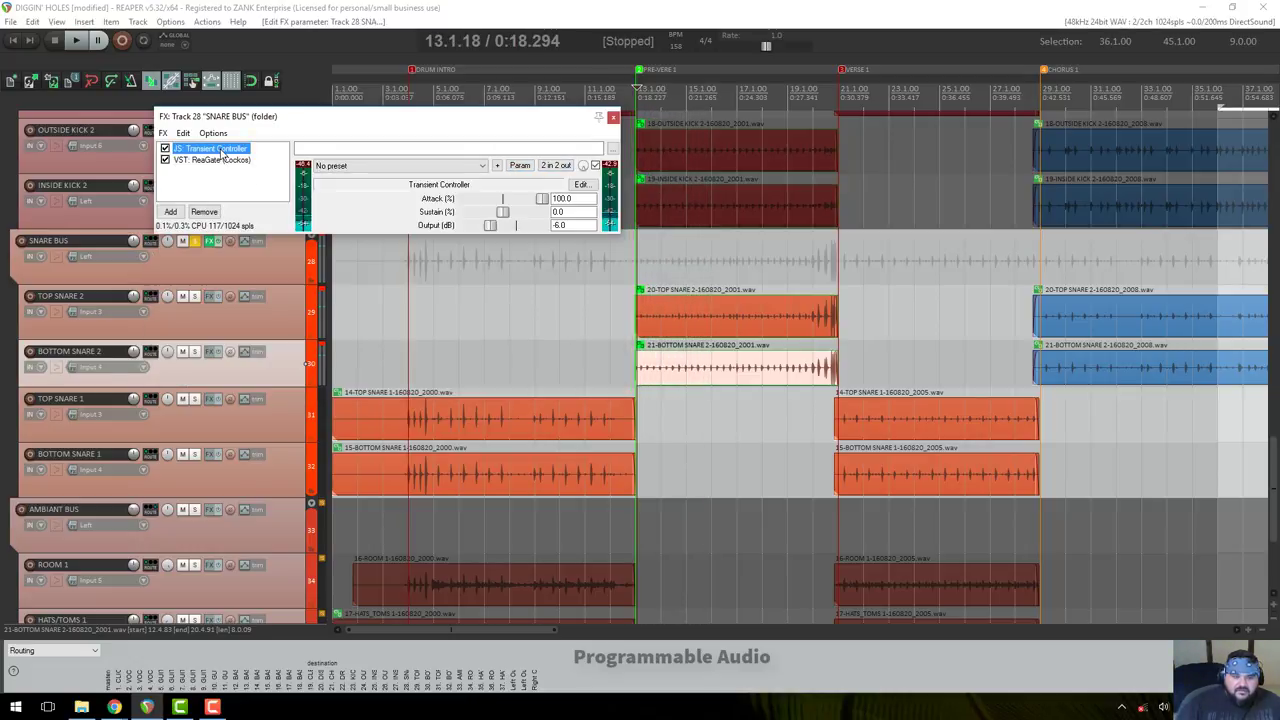
{"action": "left_click_drag", "start_coordinate": [340, 232], "coordinate": [345, 334]}
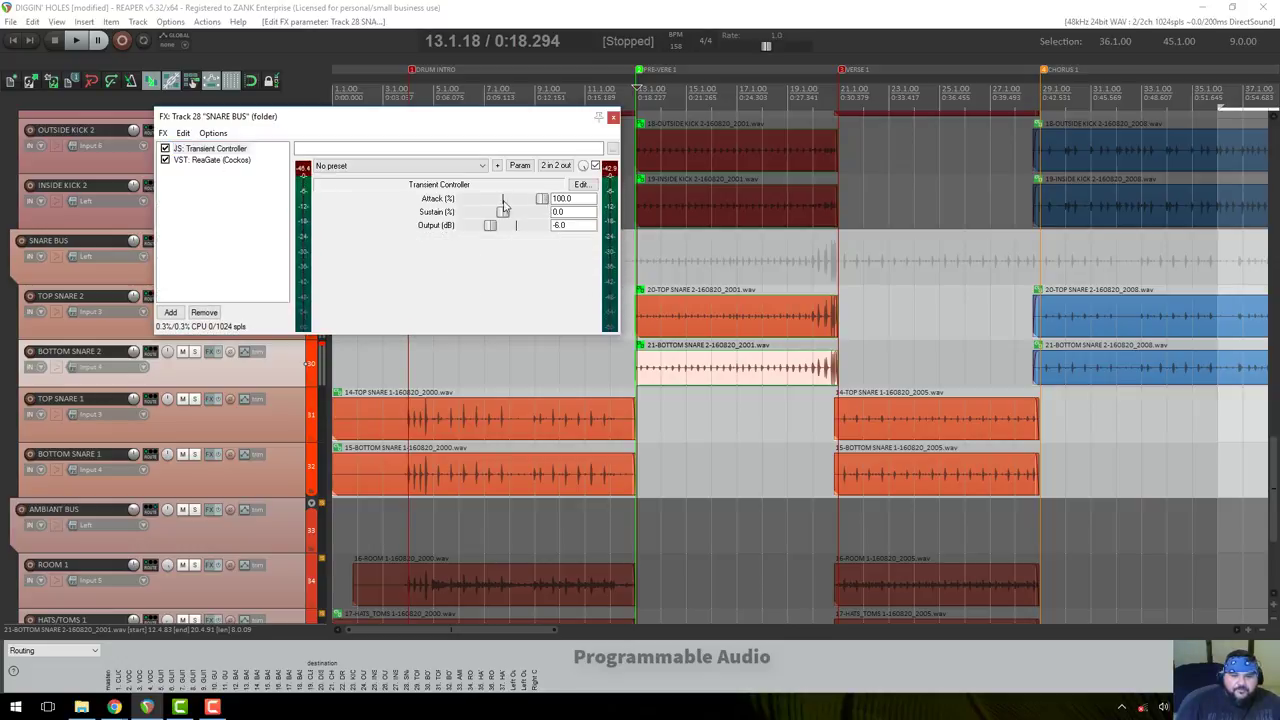
{"action": "left_click", "coordinate": [205, 160]}
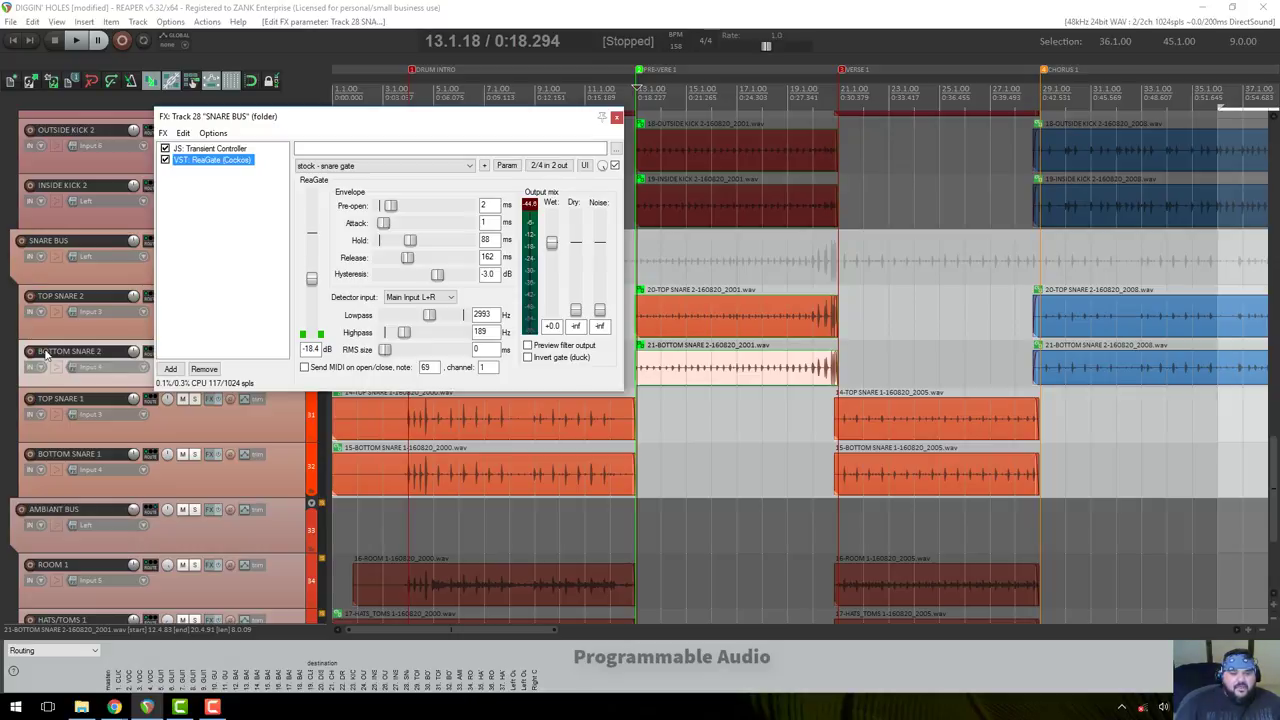
Find ReaVerb among the available plugins and add it after ReaGate on the SNARE BUS.
{"action": "left_click", "coordinate": [171, 369]}
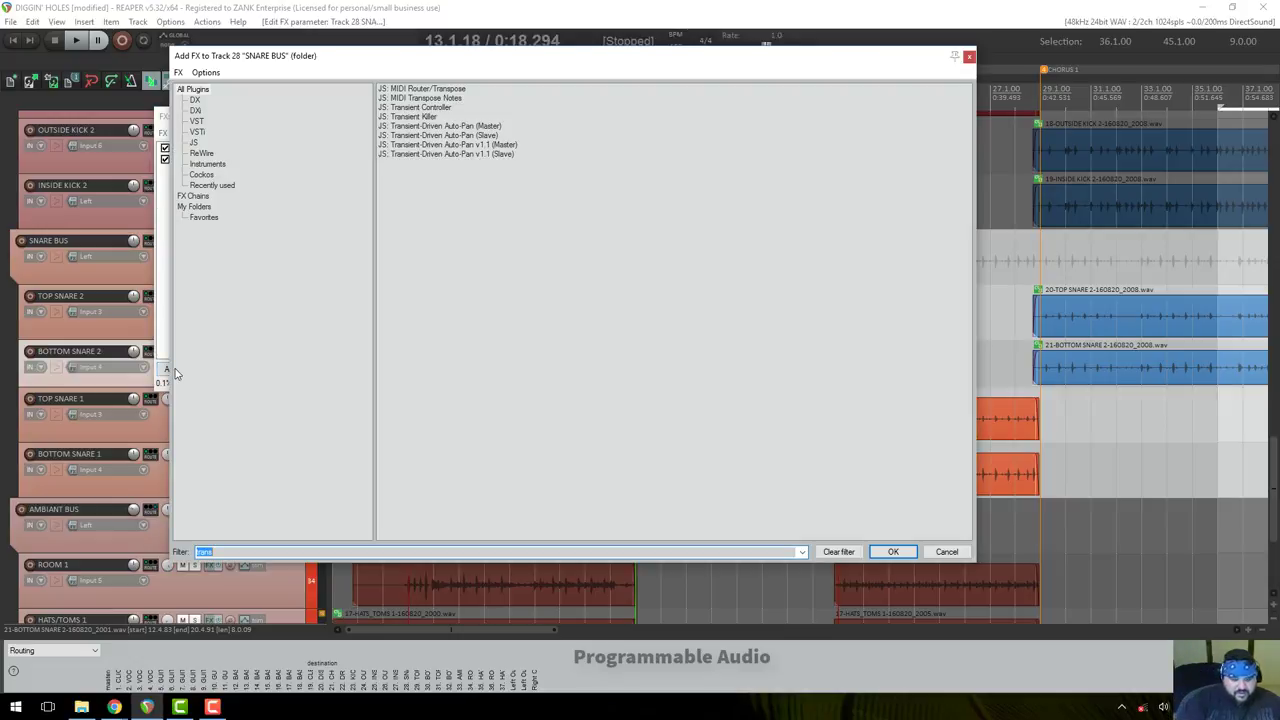
{"action": "key", "text": "BackSpace"}
{"action": "type", "text": "re"}
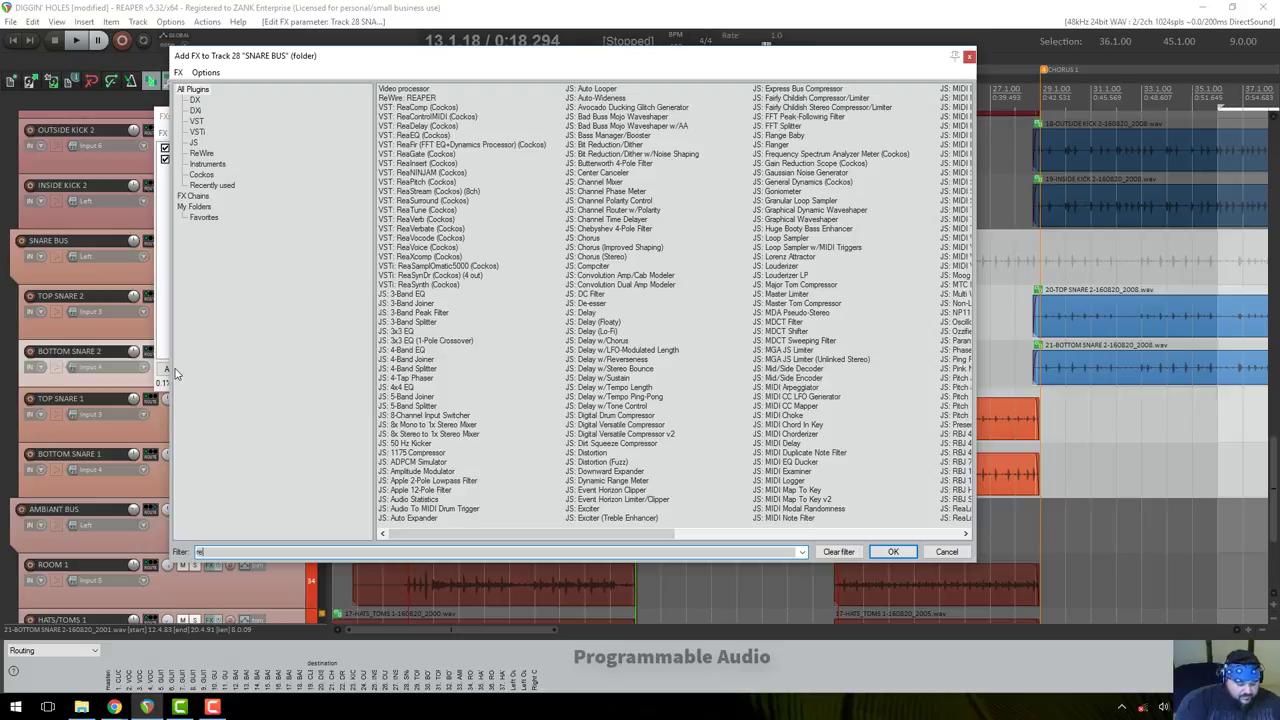
{"action": "type", "text": "av"}
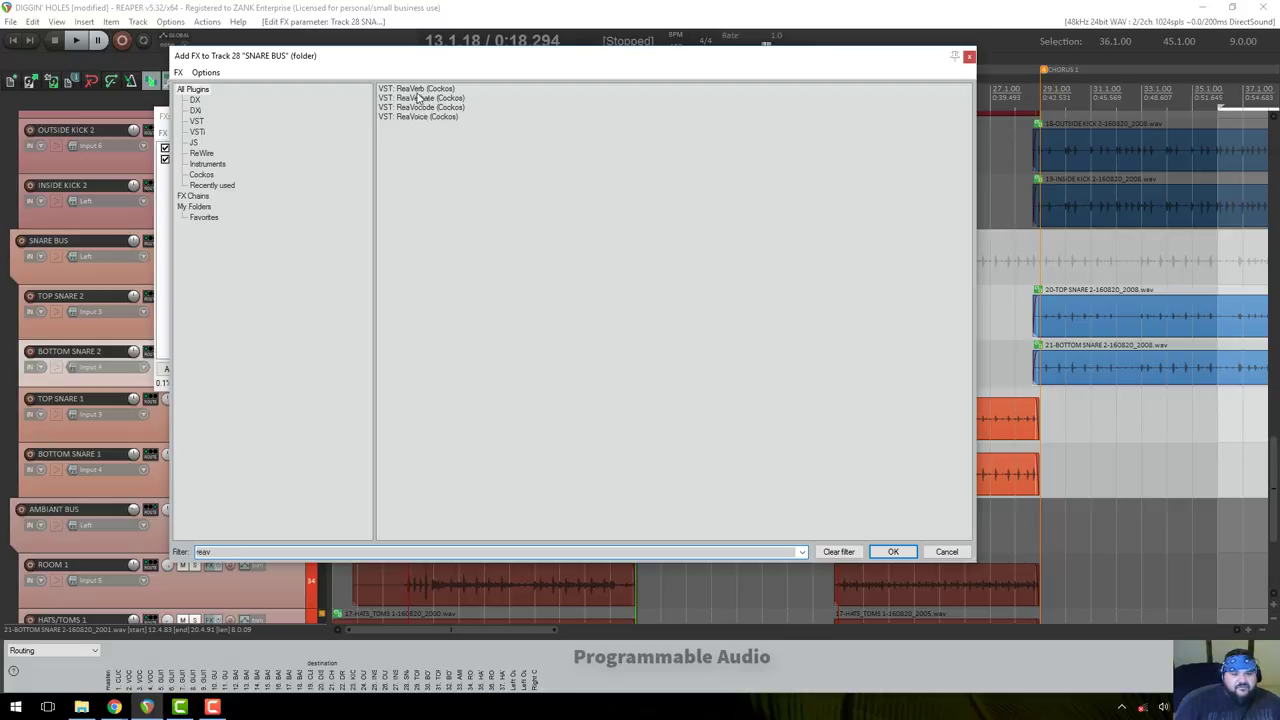
{"action": "double_click", "coordinate": [417, 91]}
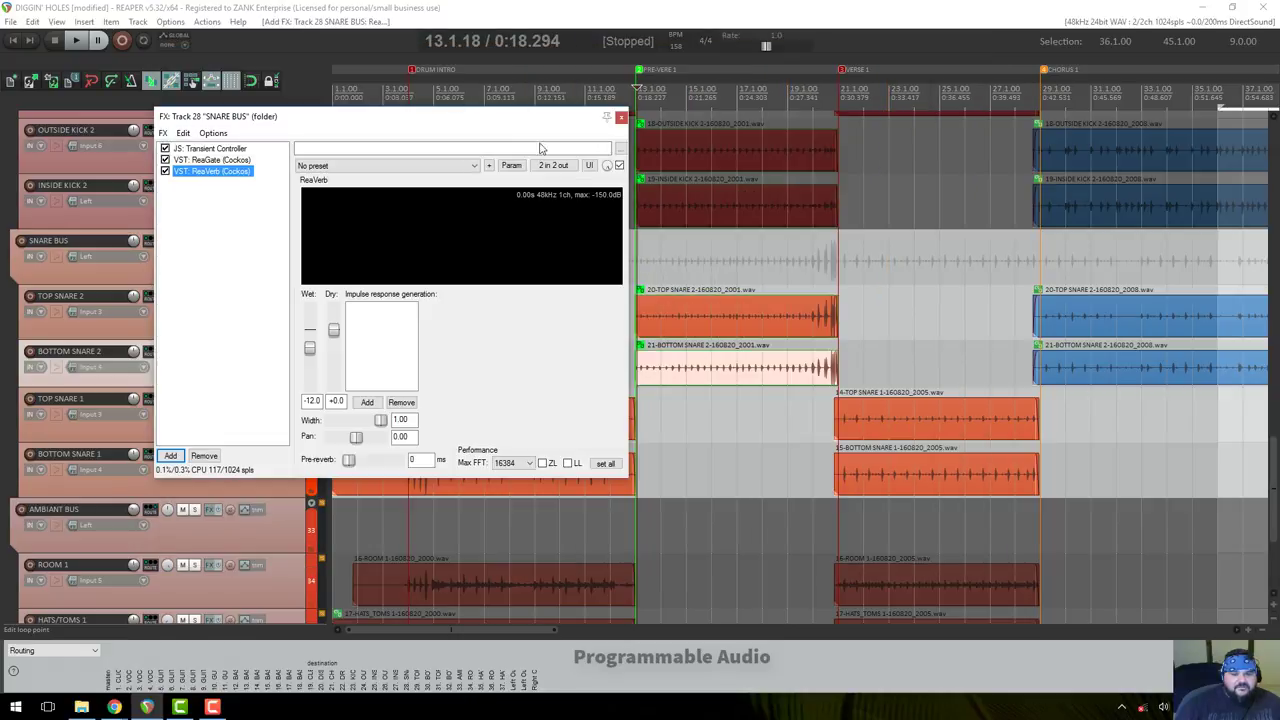
Enlarge the SNARE BUS effects window and add a Reverb Generator to ReaVerb's impulse response generation.
{"action": "left_click_drag", "start_coordinate": [422, 126], "coordinate": [572, 113]}
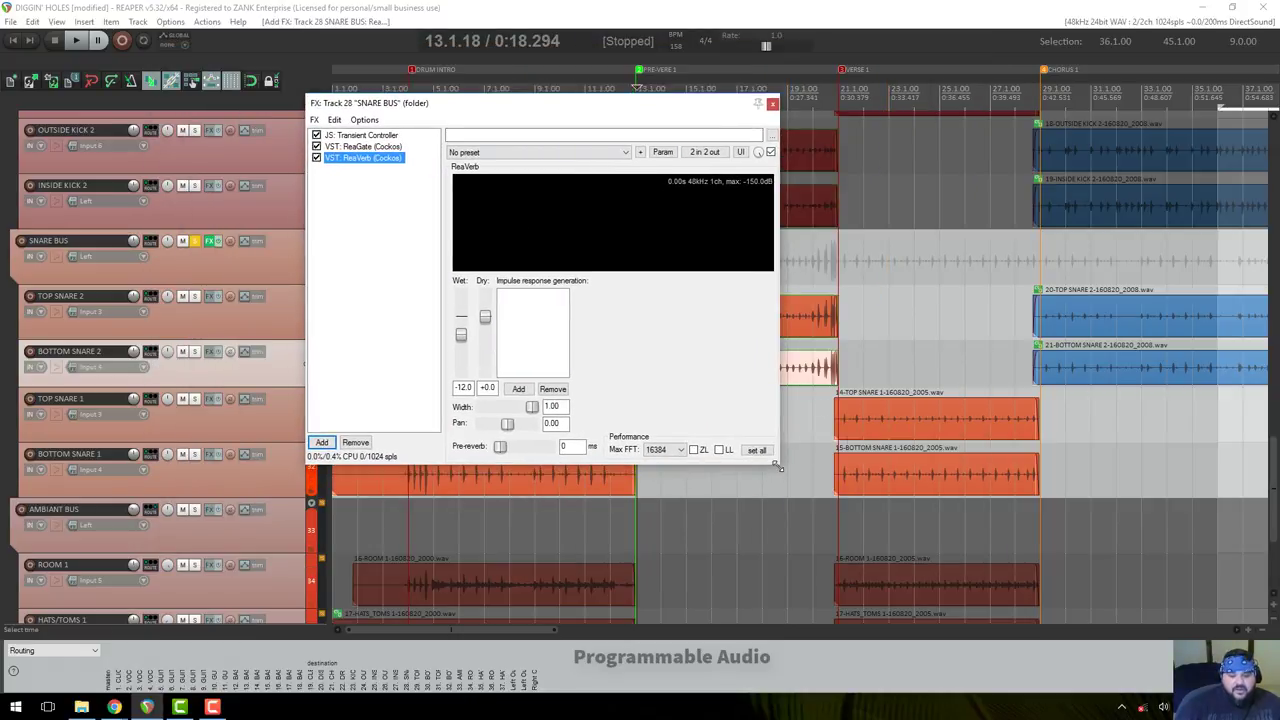
{"action": "left_click_drag", "start_coordinate": [777, 466], "coordinate": [1025, 592]}
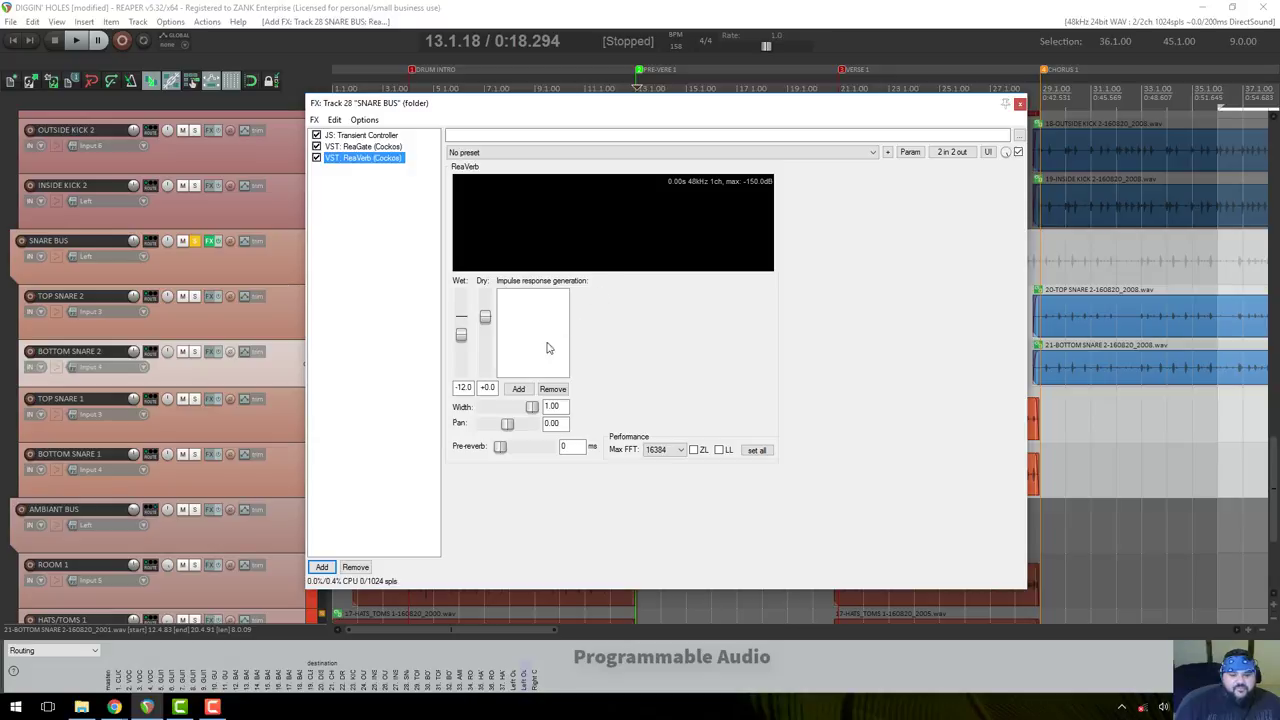
{"action": "left_click", "coordinate": [520, 389]}
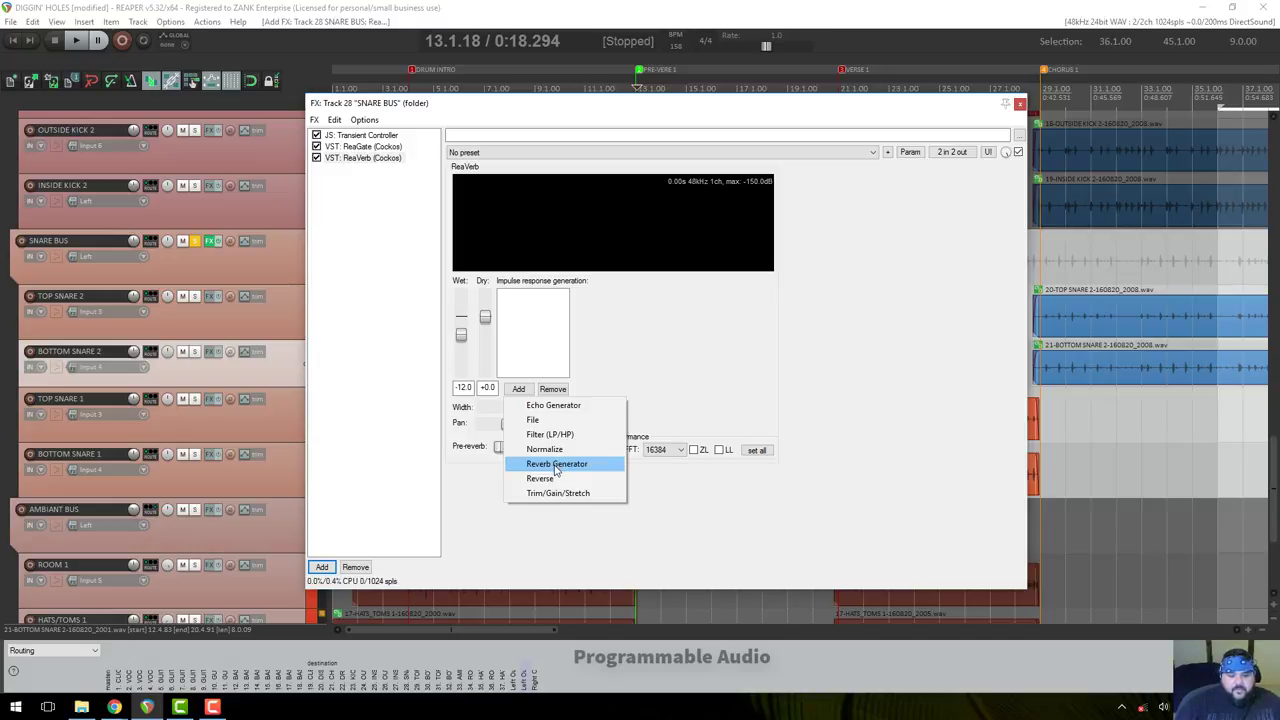
{"action": "left_click", "coordinate": [556, 465]}
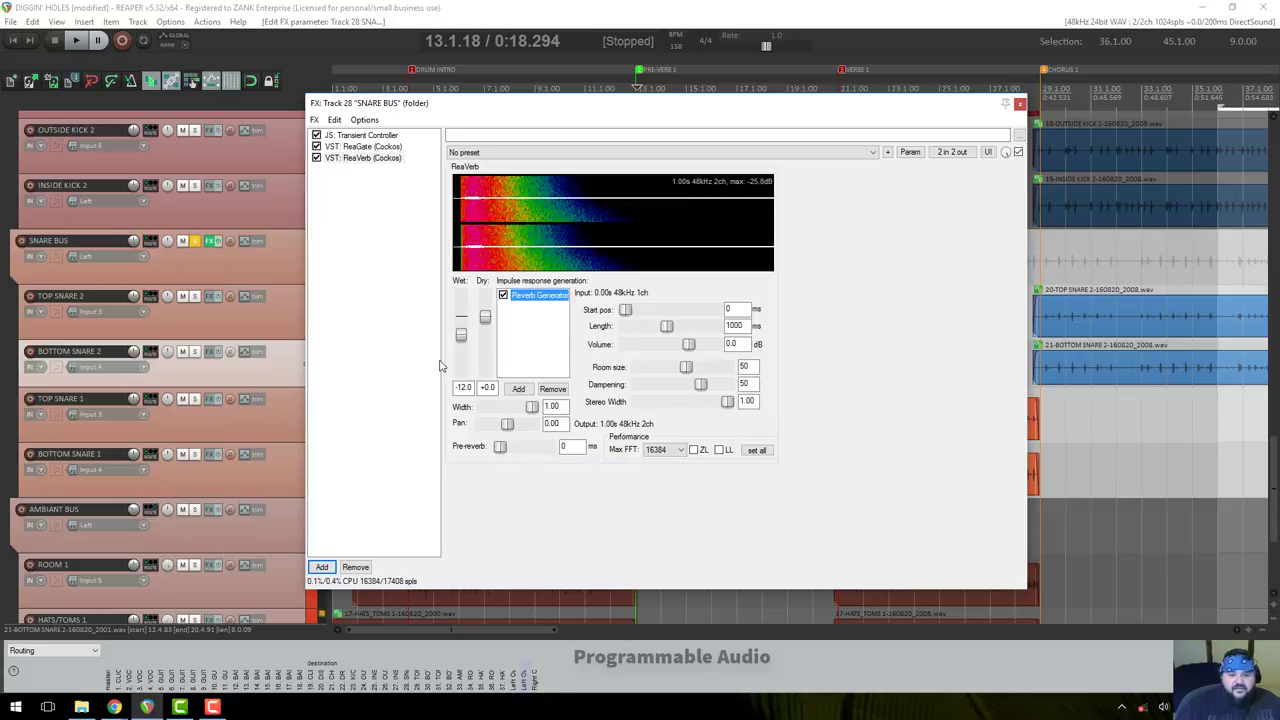
Move the SNARE BUS effects window aside and open the VOCAL VERB track's ReaVerb in front of it.
{"action": "left_click_drag", "start_coordinate": [958, 106], "coordinate": [1128, 251]}
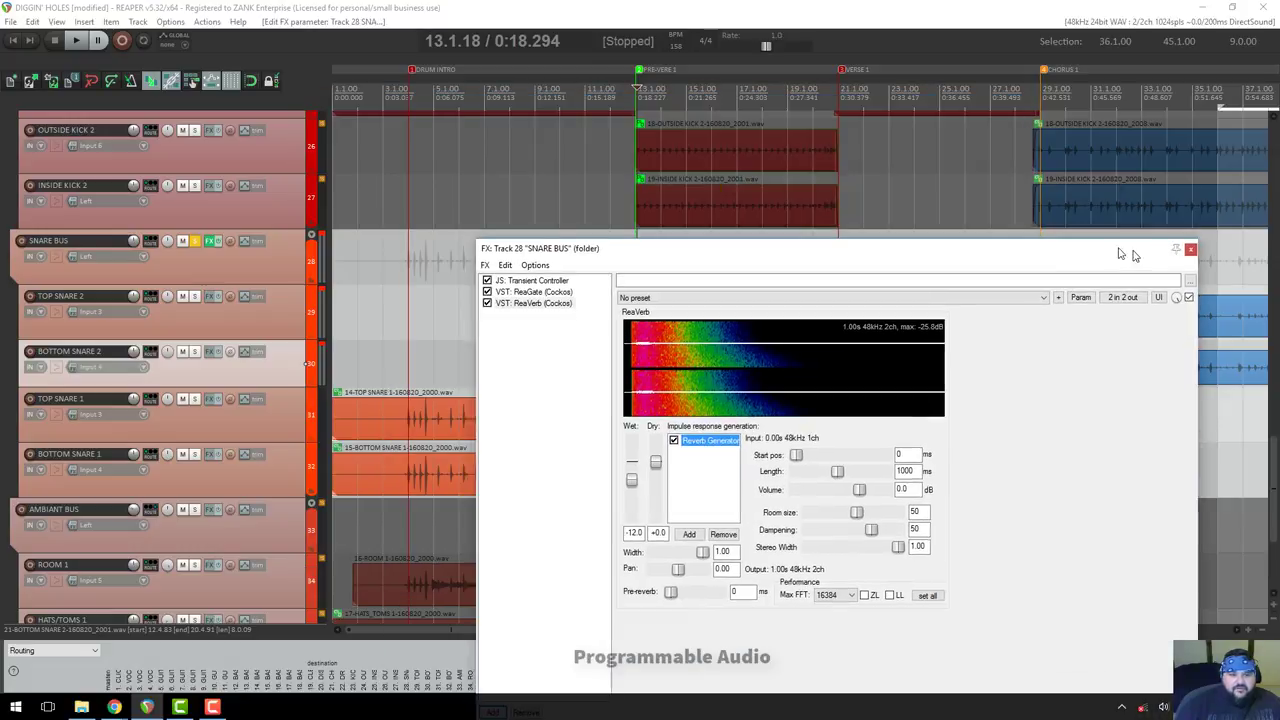
{"action": "scroll", "coordinate": [286, 260], "scroll_direction": "up", "scroll_amount": 5}
{"action": "scroll", "coordinate": [286, 260], "scroll_direction": "down", "scroll_amount": 5}
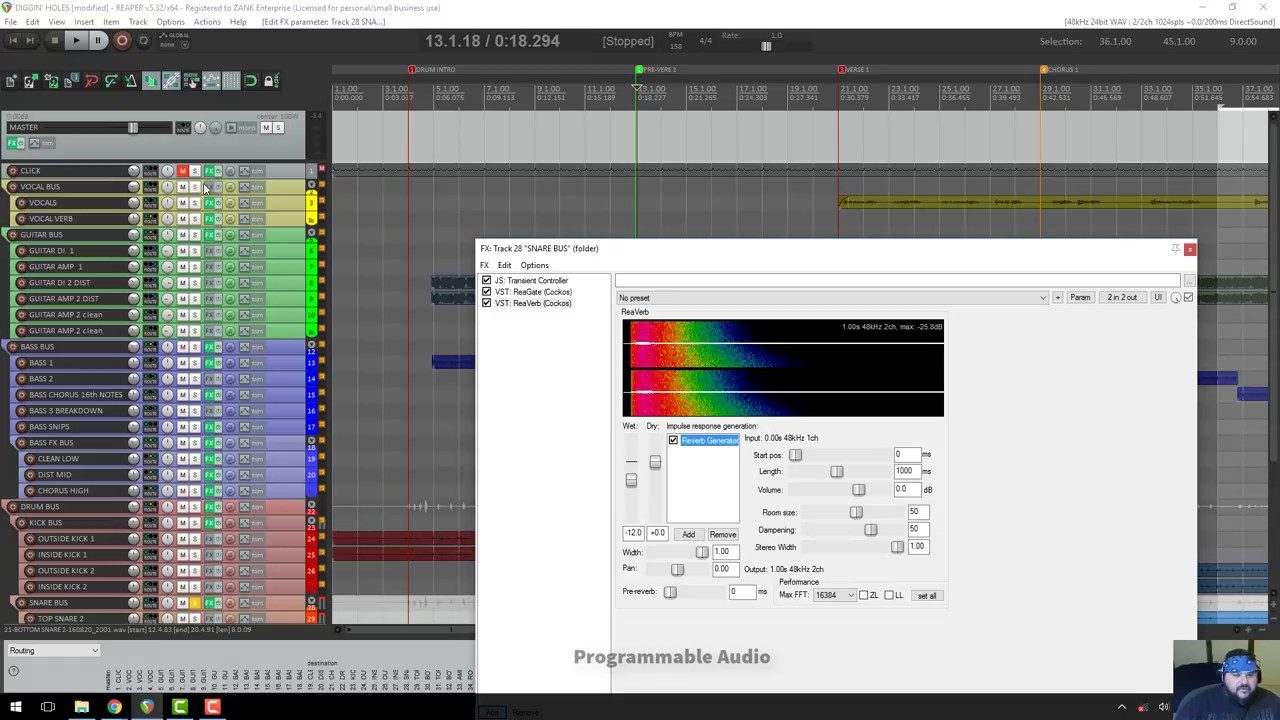
{"action": "left_click", "coordinate": [212, 218]}
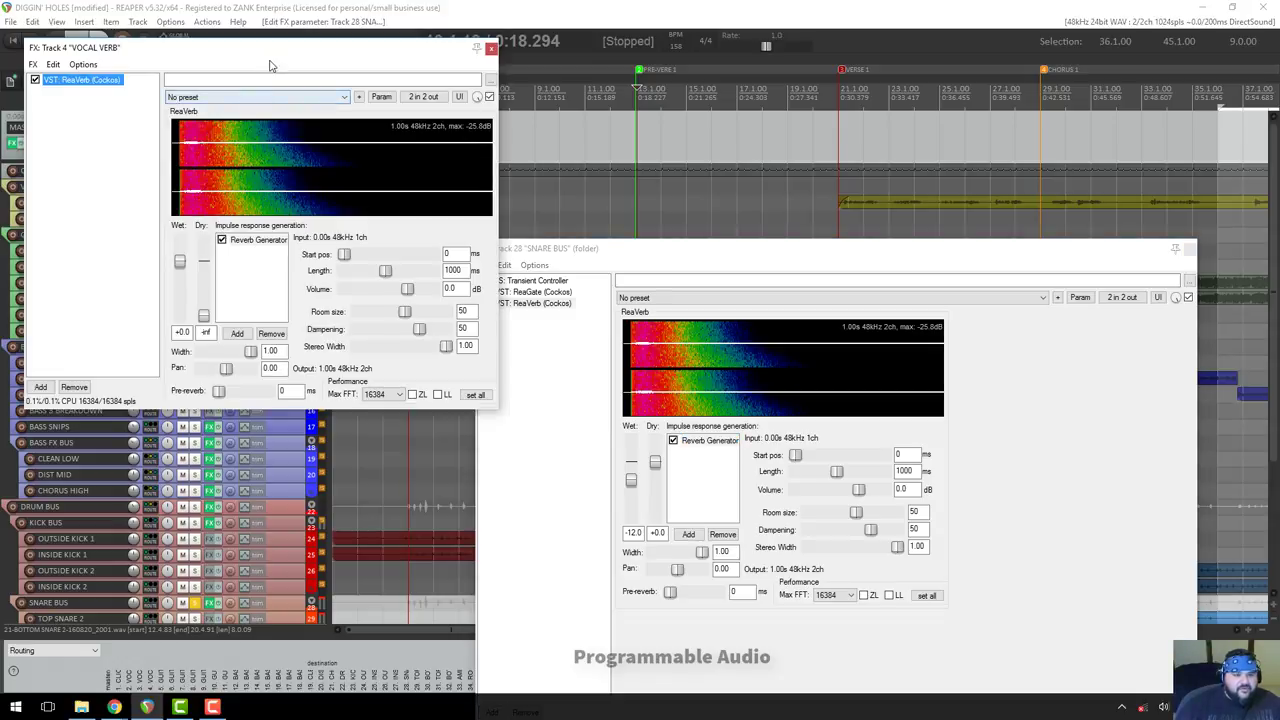
{"action": "left_click_drag", "start_coordinate": [275, 54], "coordinate": [535, 133]}
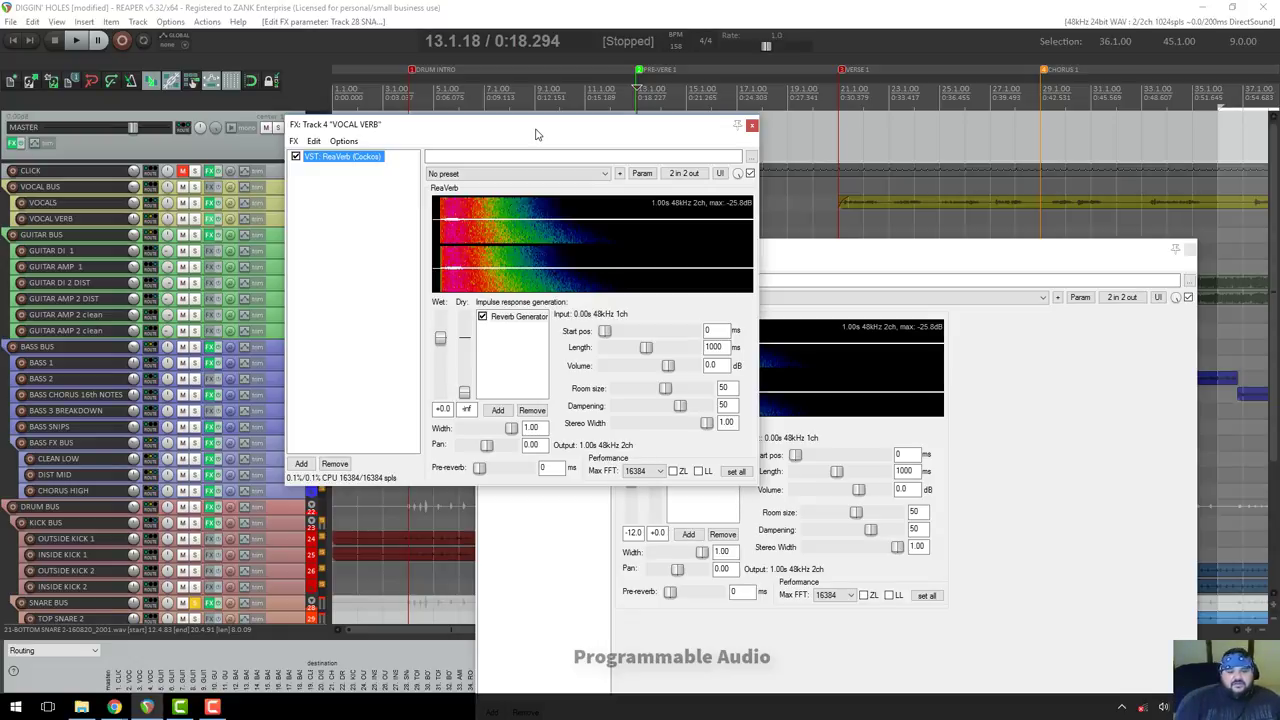
Close the VOCAL VERB effects window and bring the SNARE BUS effects window back into full view.
{"action": "left_click_drag", "start_coordinate": [535, 134], "coordinate": [393, 93]}
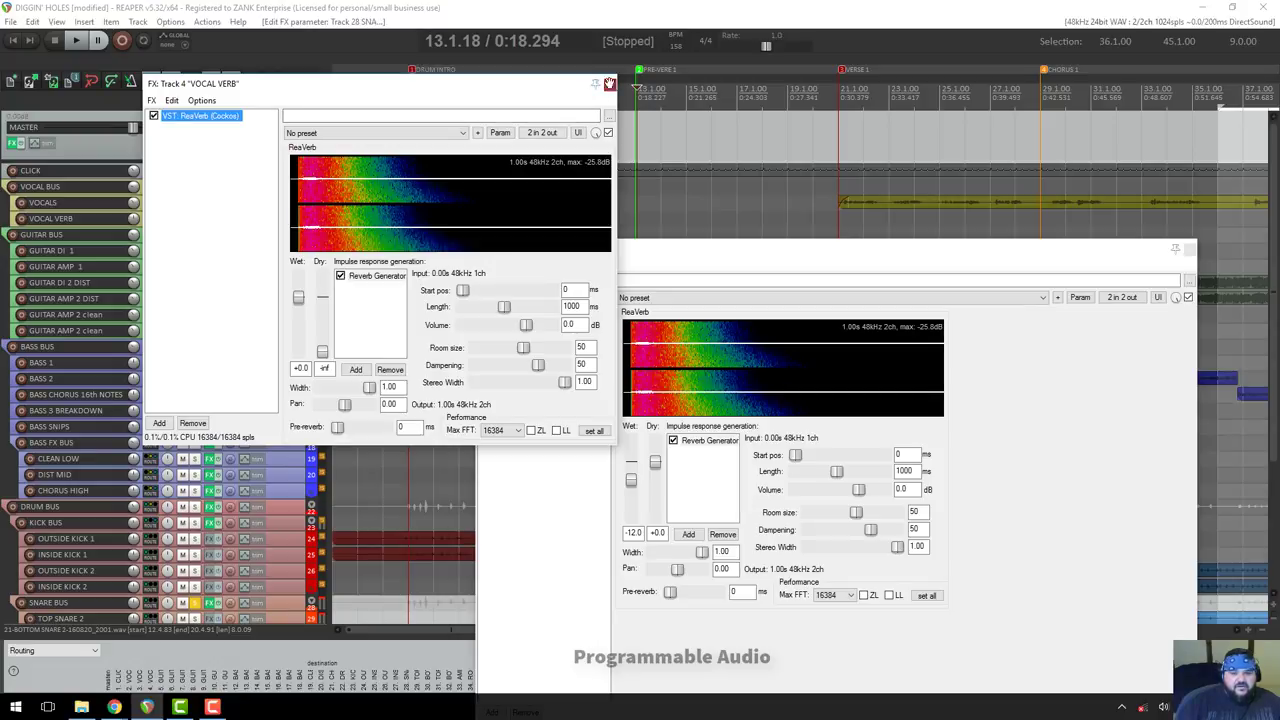
{"action": "left_click", "coordinate": [609, 84]}
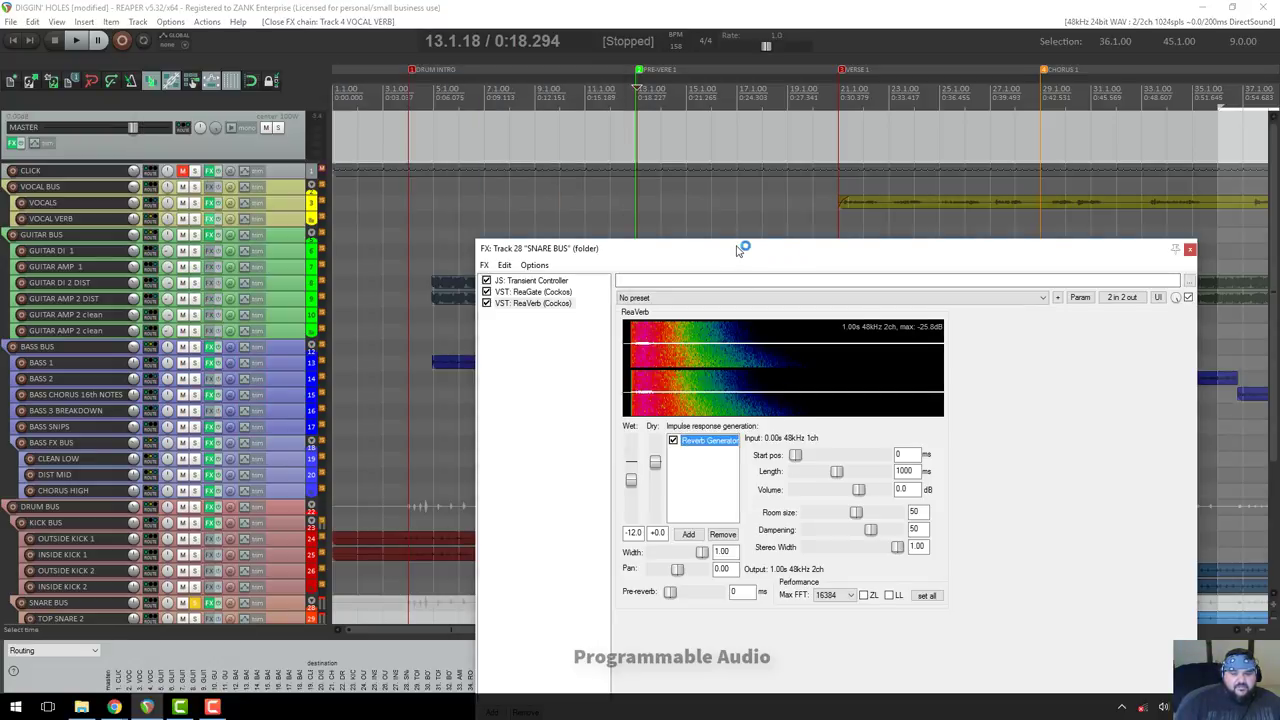
{"action": "left_click_drag", "start_coordinate": [737, 249], "coordinate": [497, 125]}
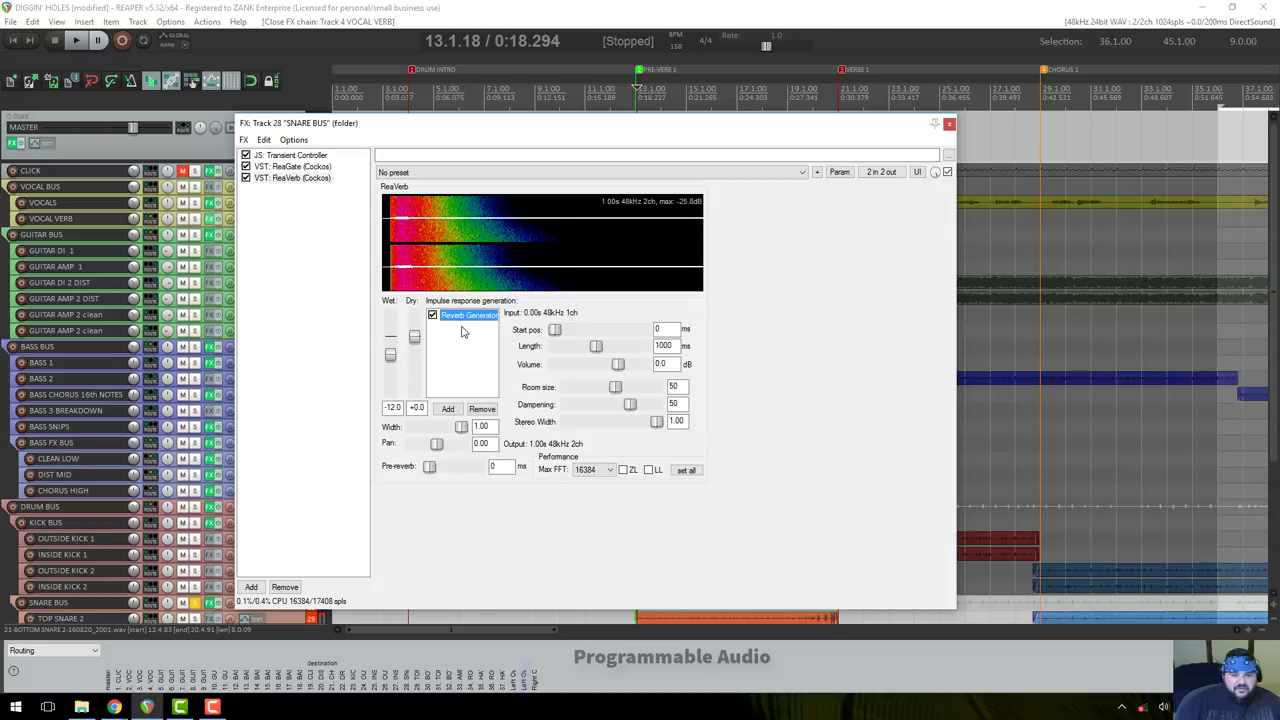
Replace ReaVerb's Reverb Generator with a File source and browse to the inner Big Gee's Lexicon 480L folder in Downloads.
{"action": "left_click", "coordinate": [482, 409]}
{"action": "left_click", "coordinate": [448, 409]}
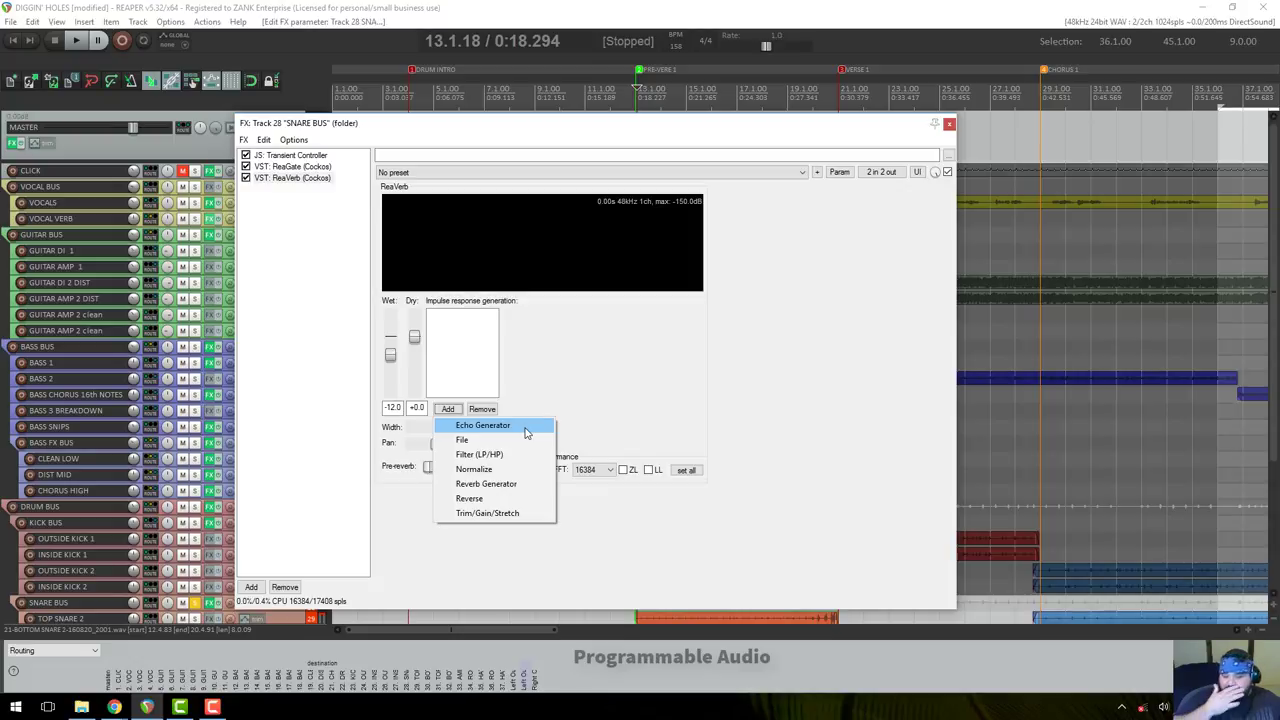
{"action": "left_click", "coordinate": [476, 441]}
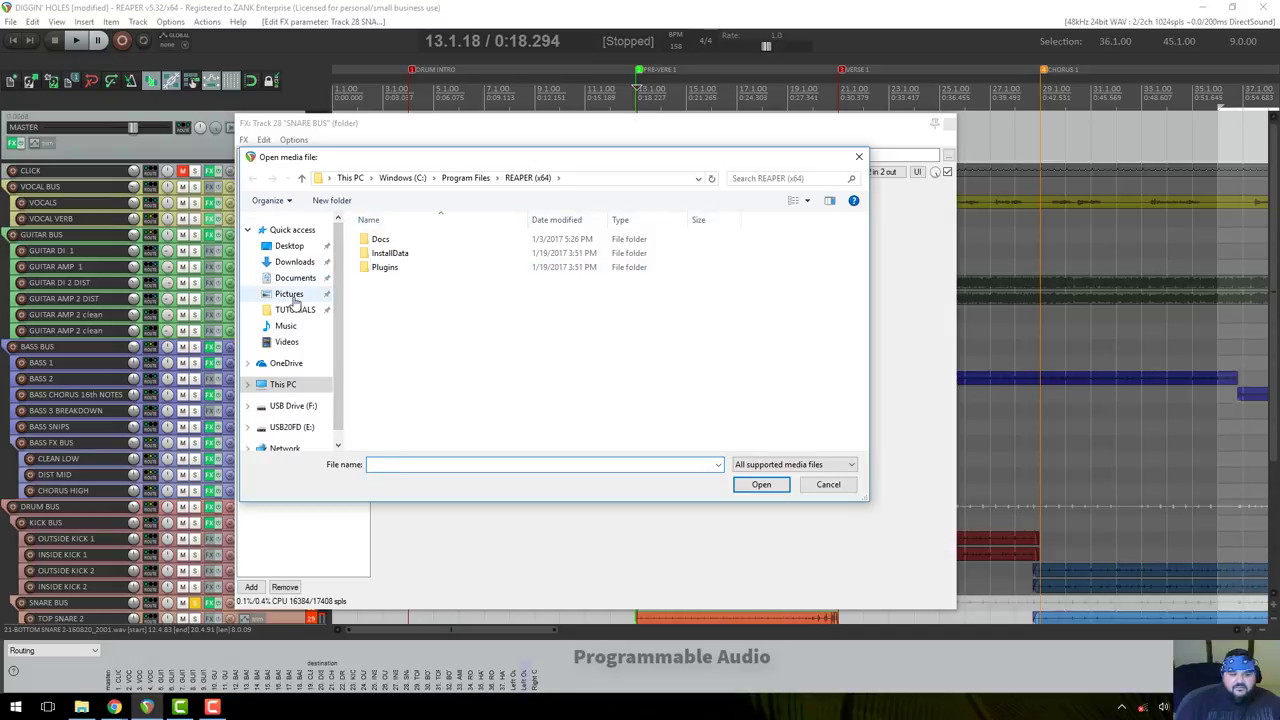
{"action": "left_click", "coordinate": [294, 262]}
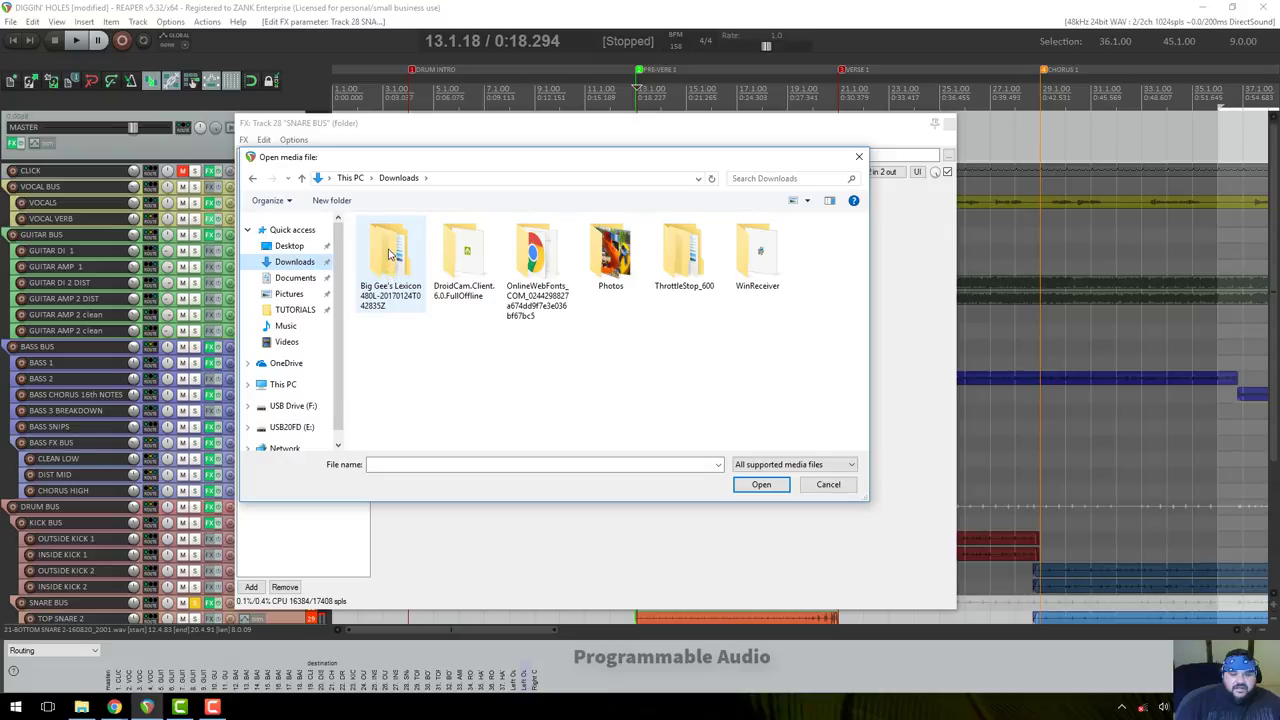
{"action": "left_click", "coordinate": [377, 298]}
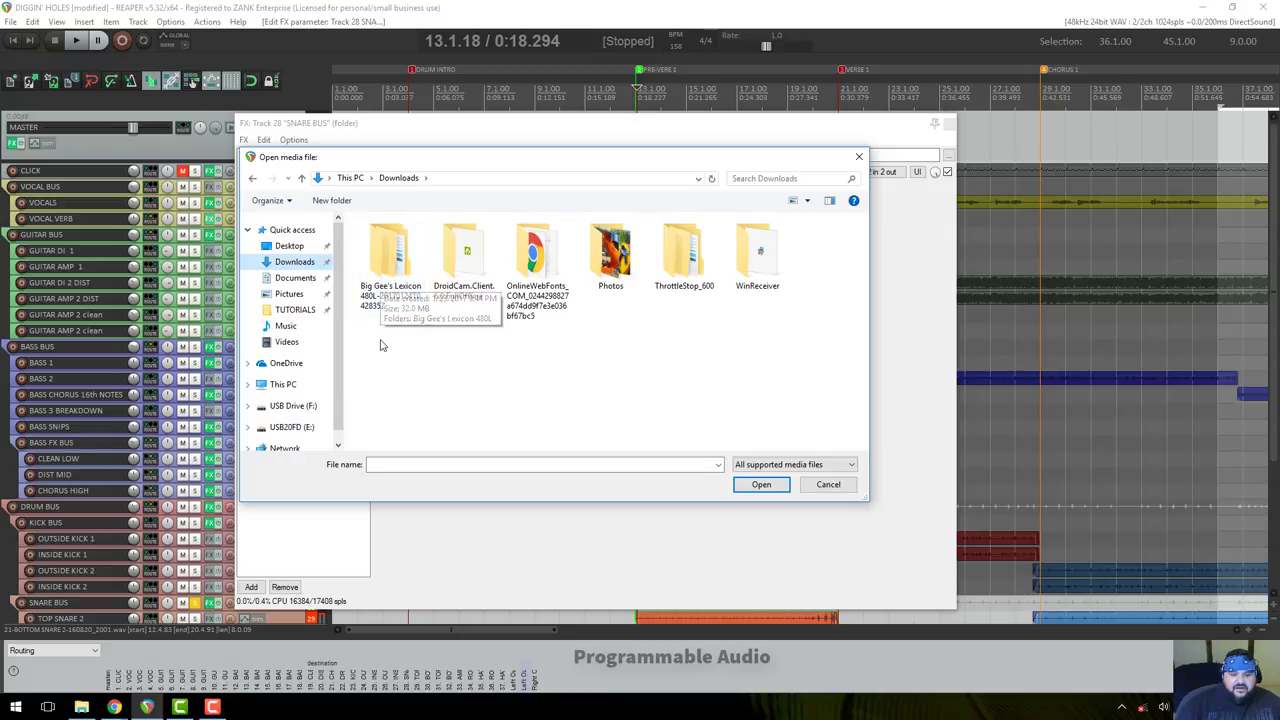
{"action": "double_click", "coordinate": [388, 270]}
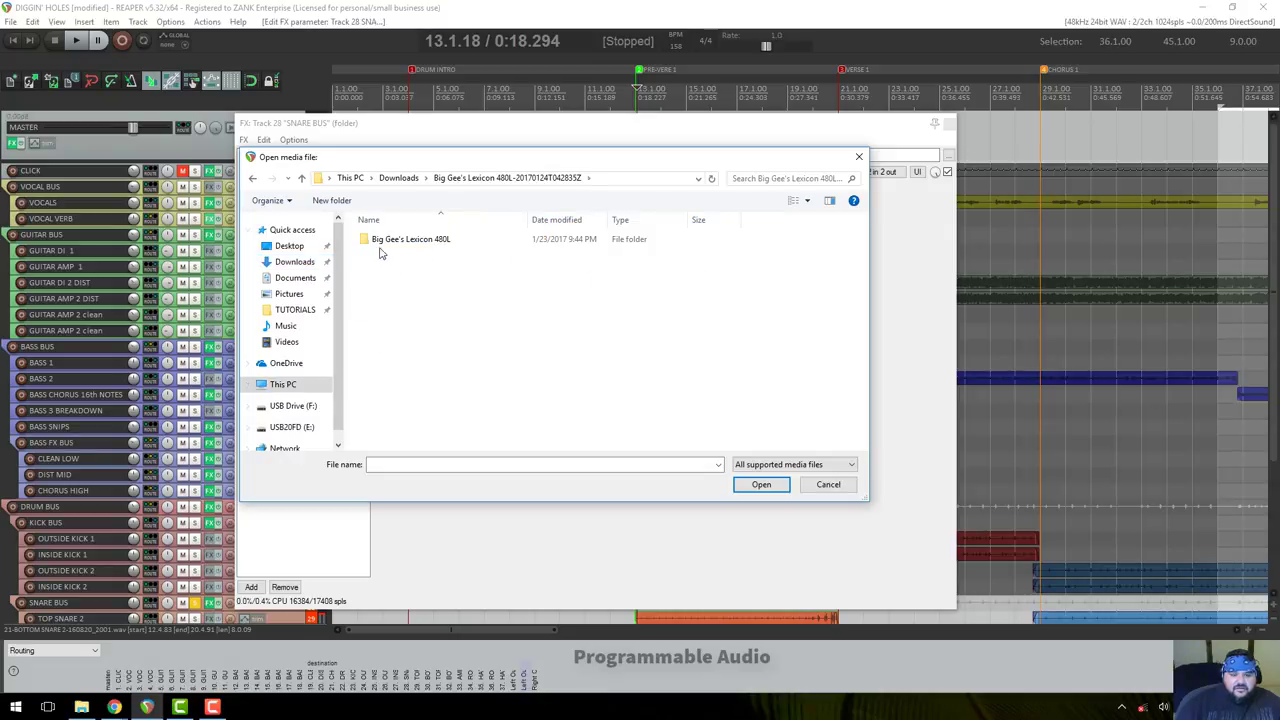
{"action": "double_click", "coordinate": [378, 243]}
Examine the available impulse response files in the Big Gee's Lexicon 480L folder using an enlarged file dialog.
{"action": "scroll", "coordinate": [424, 257], "scroll_direction": "down", "scroll_amount": 15}
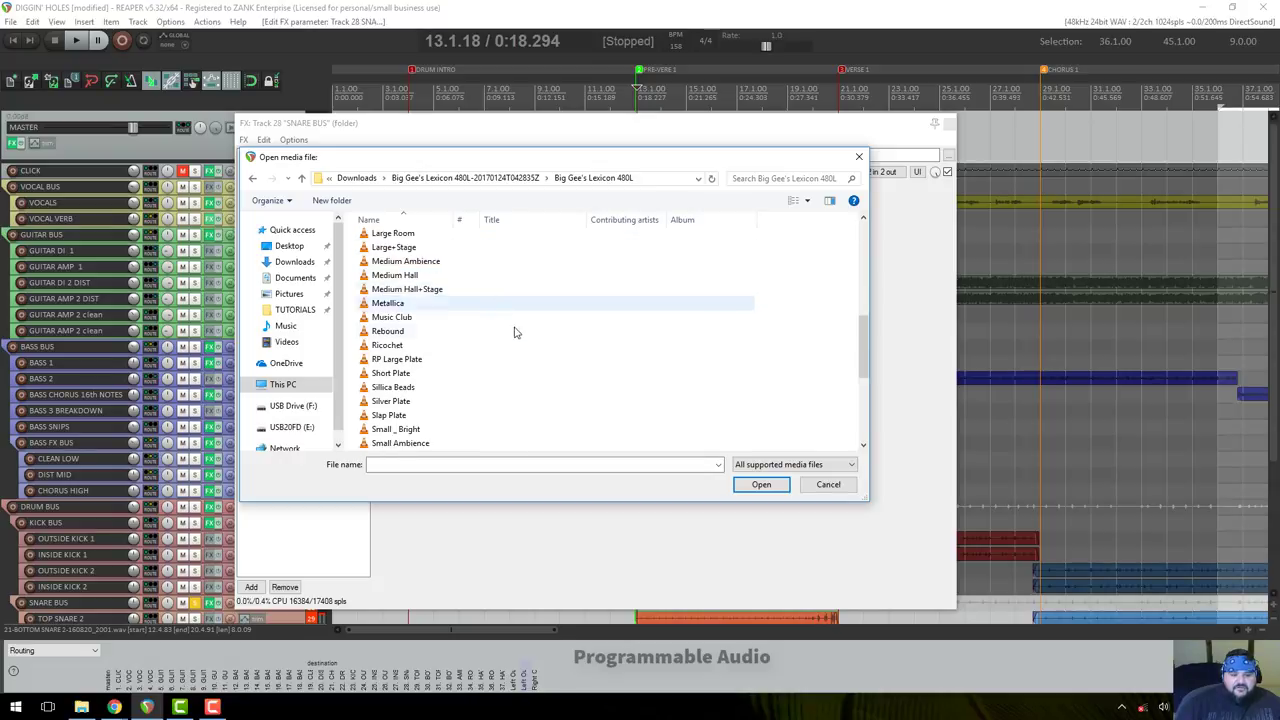
{"action": "scroll", "coordinate": [517, 405], "scroll_direction": "up", "scroll_amount": 15}
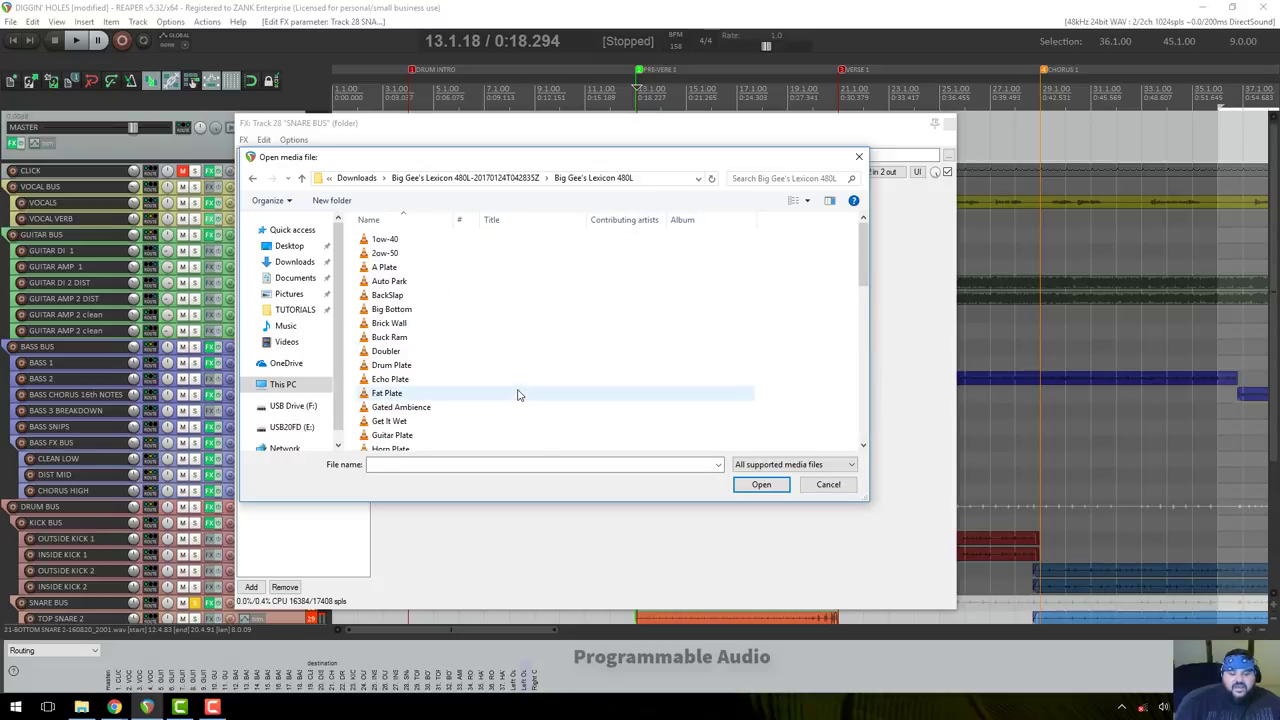
{"action": "left_click_drag", "start_coordinate": [867, 499], "coordinate": [1052, 595]}
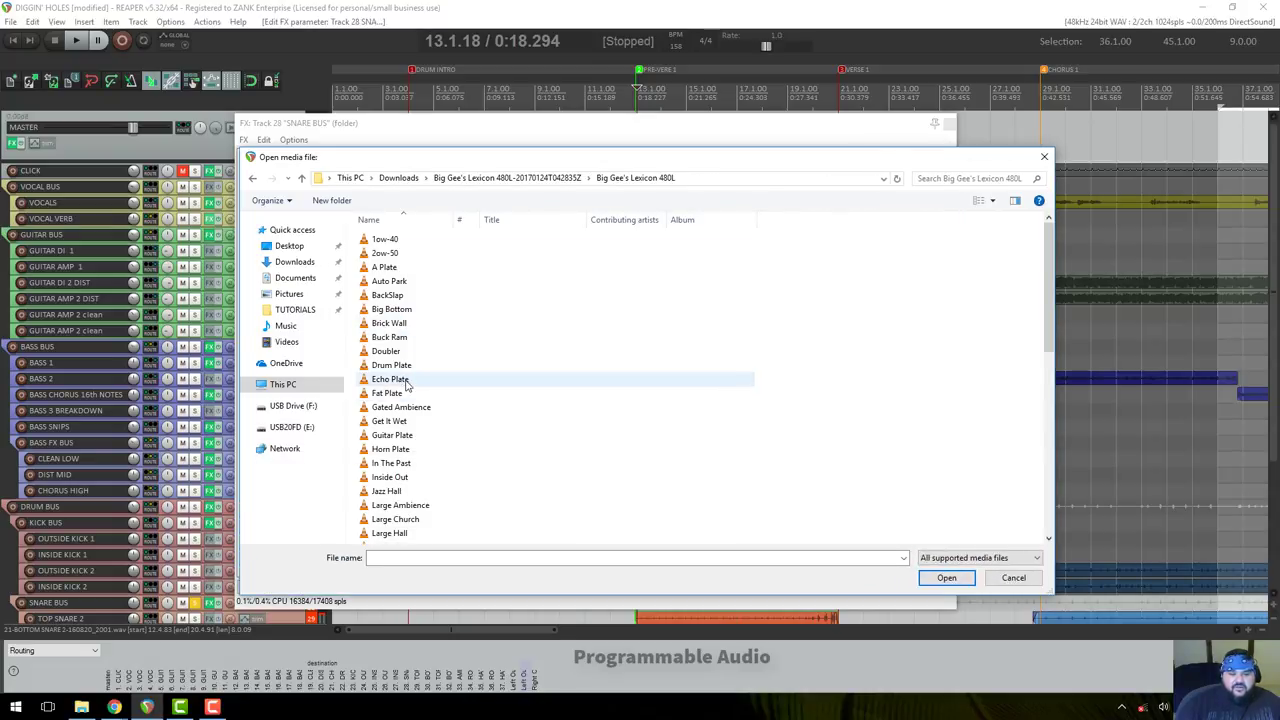
{"action": "scroll", "coordinate": [407, 383], "scroll_direction": "down", "scroll_amount": 13}
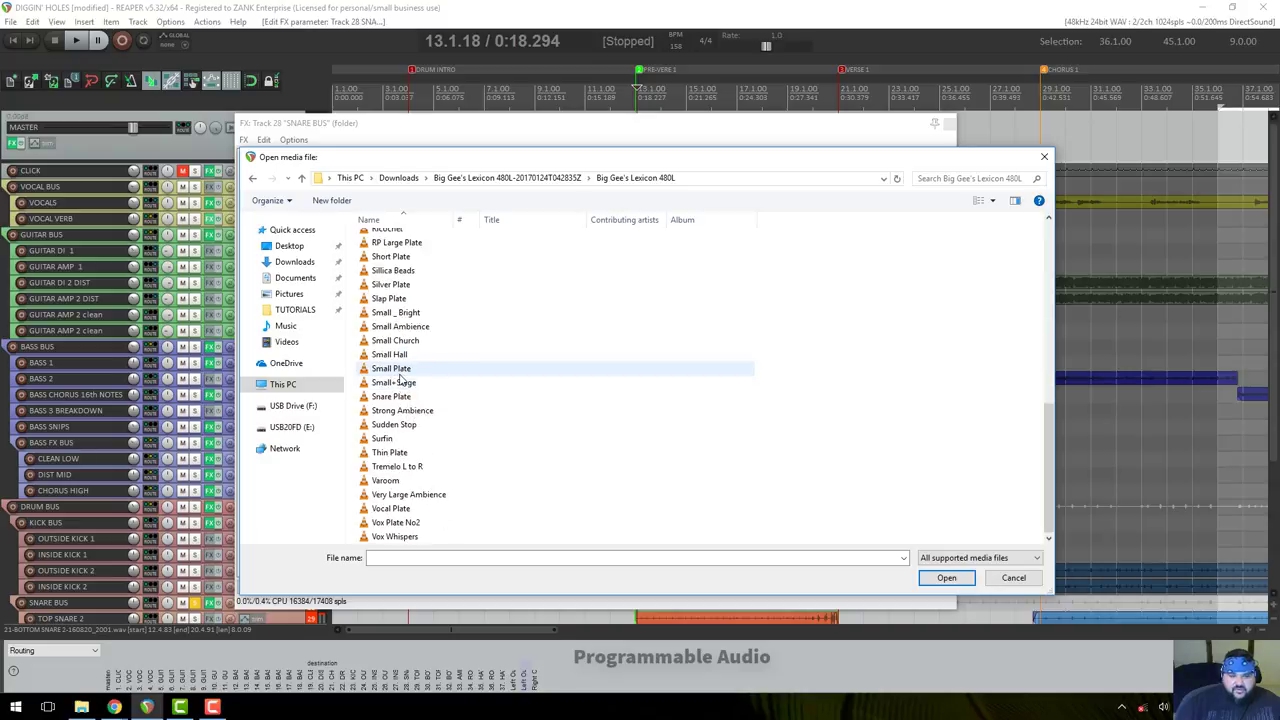
{"action": "scroll", "coordinate": [445, 398], "scroll_direction": "up", "scroll_amount": 13}
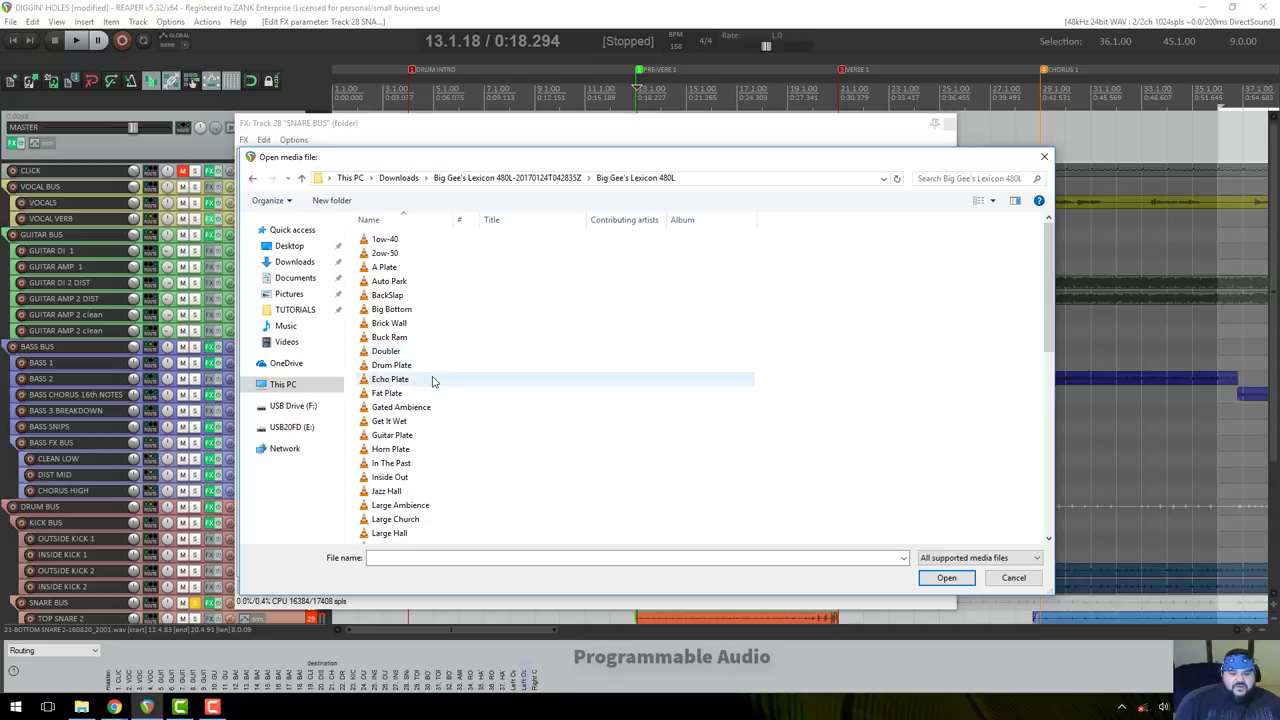
{"action": "scroll", "coordinate": [433, 381], "scroll_direction": "down", "scroll_amount": 9}
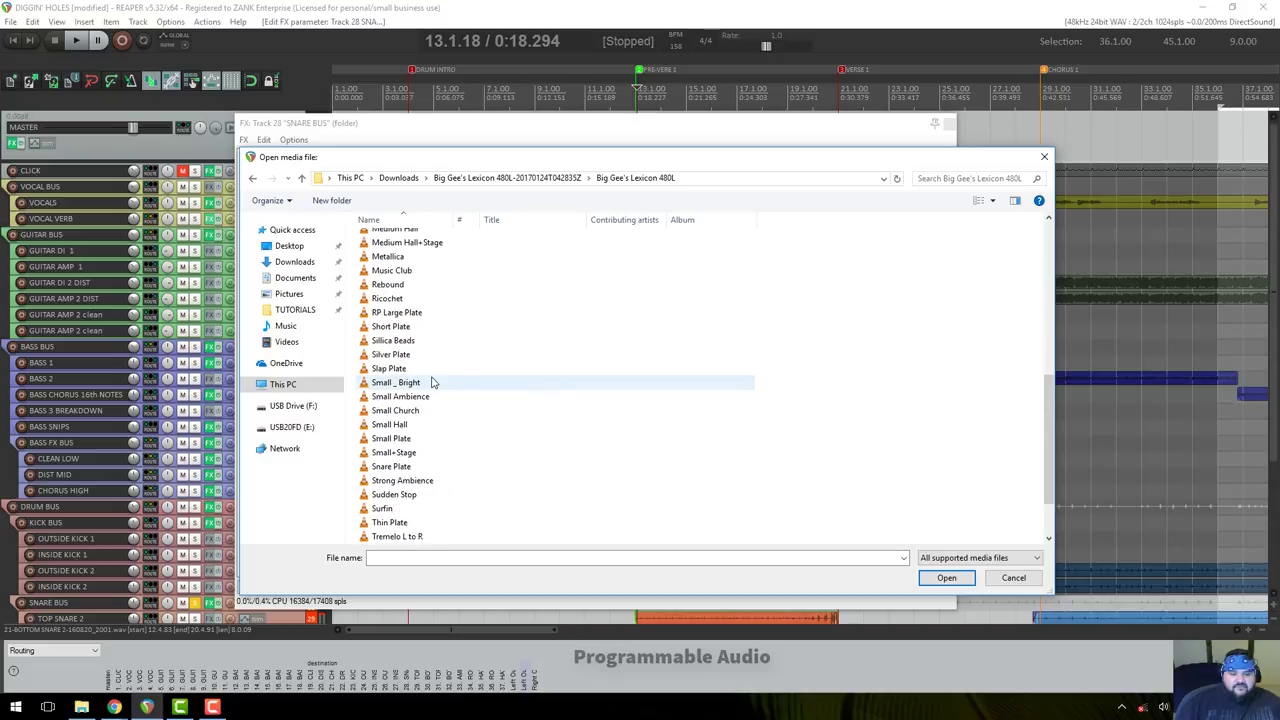
{"action": "scroll", "coordinate": [433, 381], "scroll_direction": "down", "scroll_amount": 2}
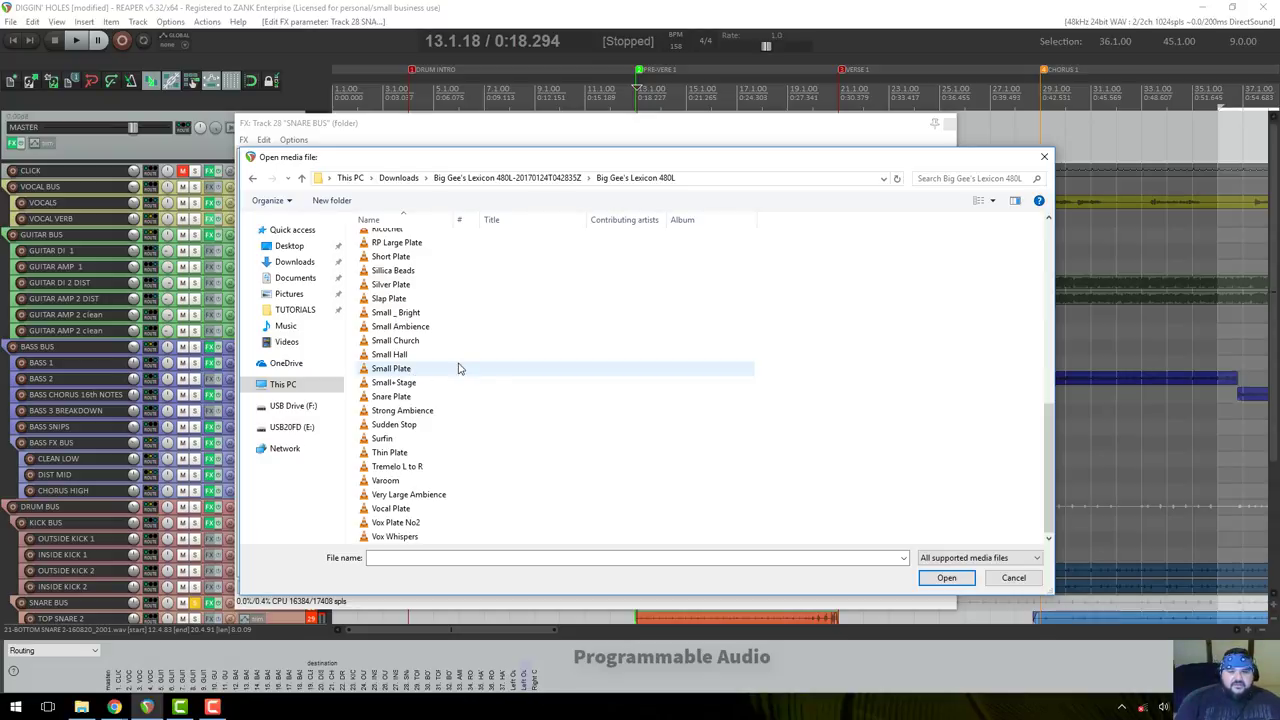
{"action": "left_click_drag", "start_coordinate": [640, 147], "coordinate": [622, 125]}
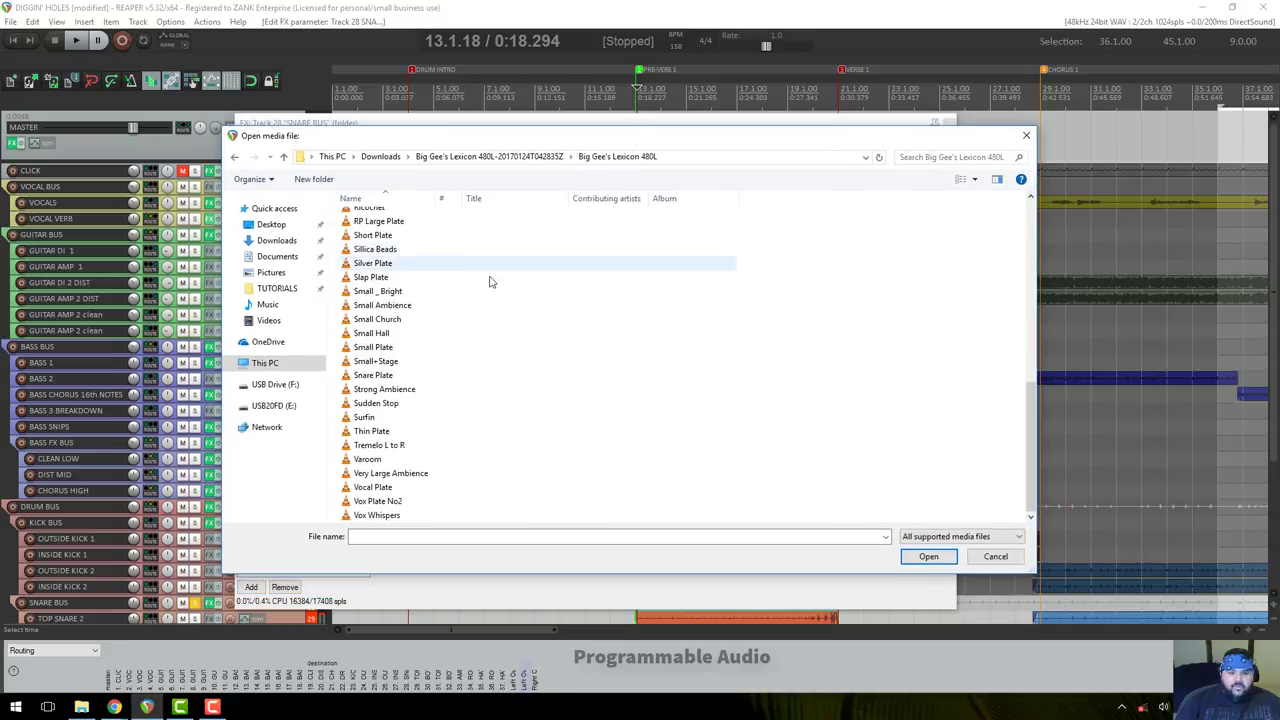
{"action": "scroll", "coordinate": [381, 290], "scroll_direction": "up", "scroll_amount": 1}
{"action": "scroll", "coordinate": [381, 290], "scroll_direction": "up", "scroll_amount": 1}
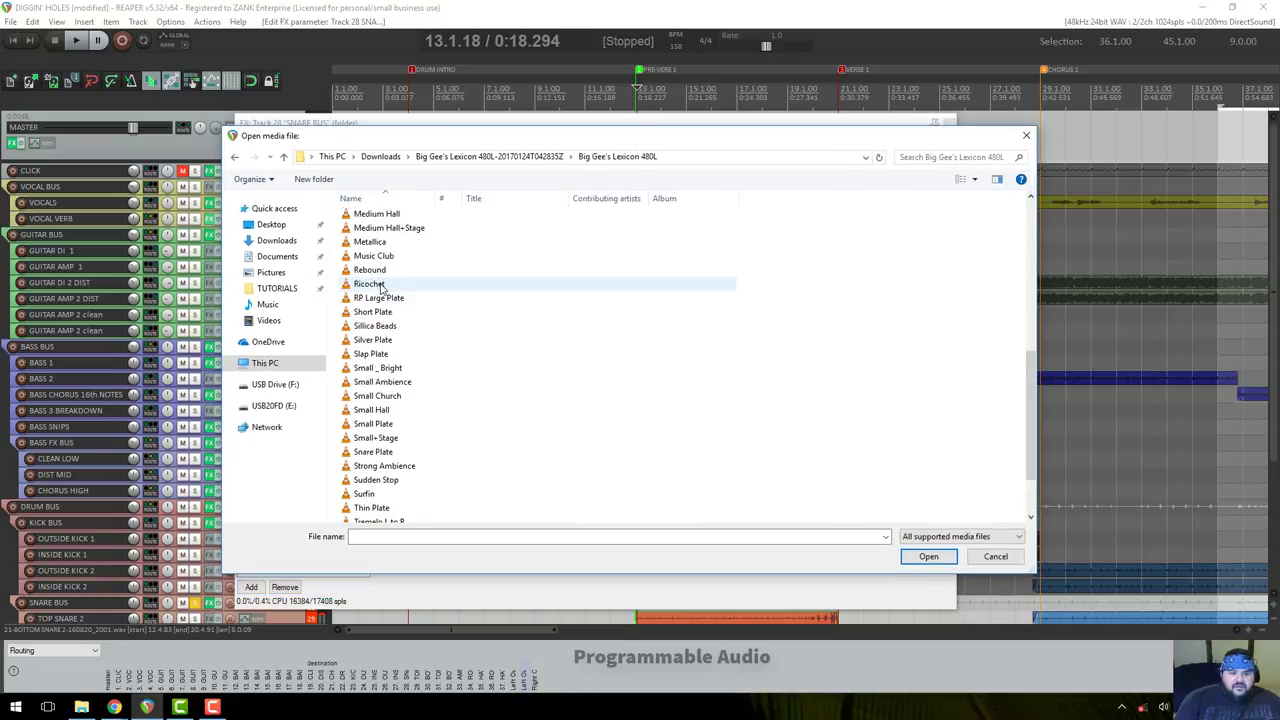
{"action": "scroll", "coordinate": [388, 280], "scroll_direction": "up", "scroll_amount": 1}
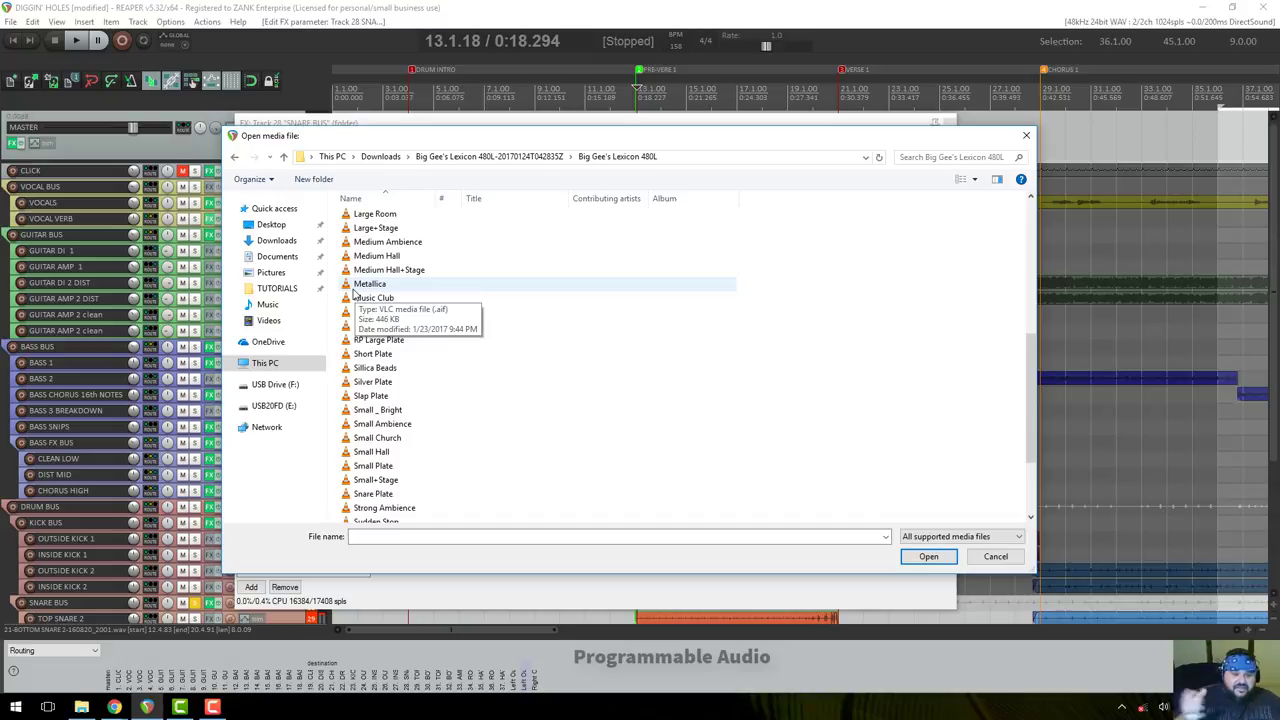
{"action": "scroll", "coordinate": [355, 288], "scroll_direction": "up", "scroll_amount": 3}
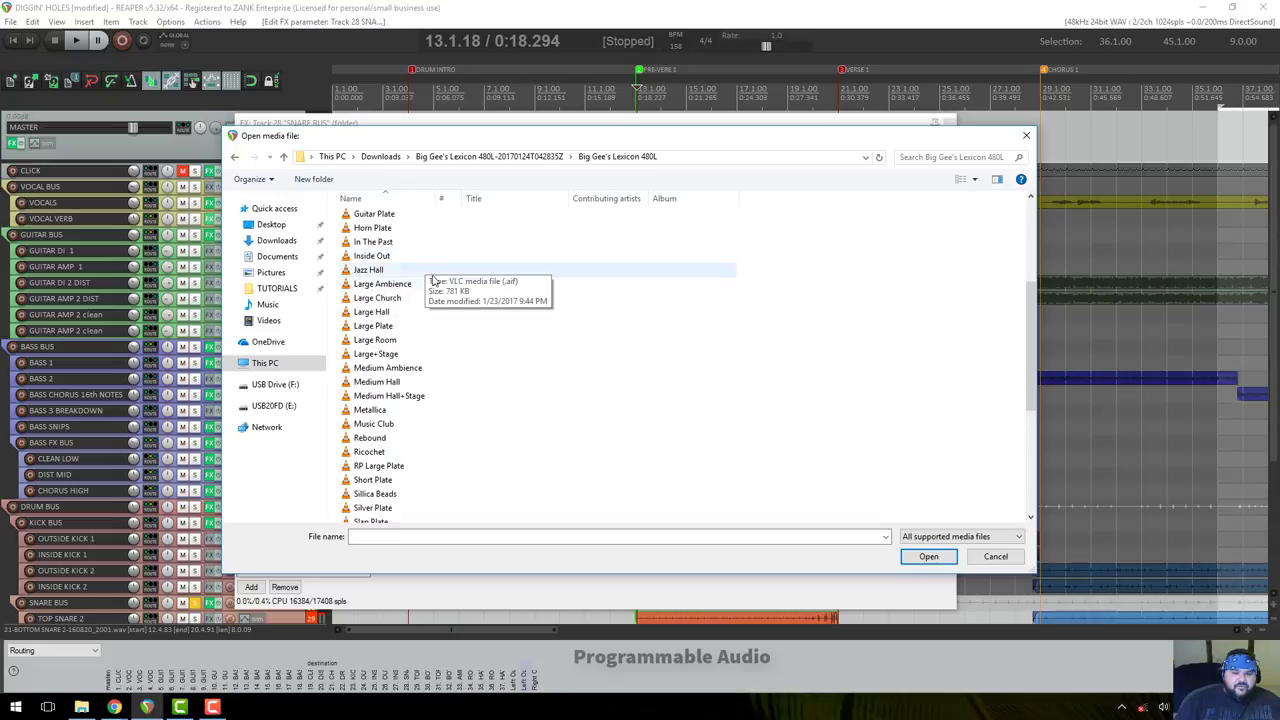
{"action": "scroll", "coordinate": [405, 308], "scroll_direction": "up", "scroll_amount": 3}
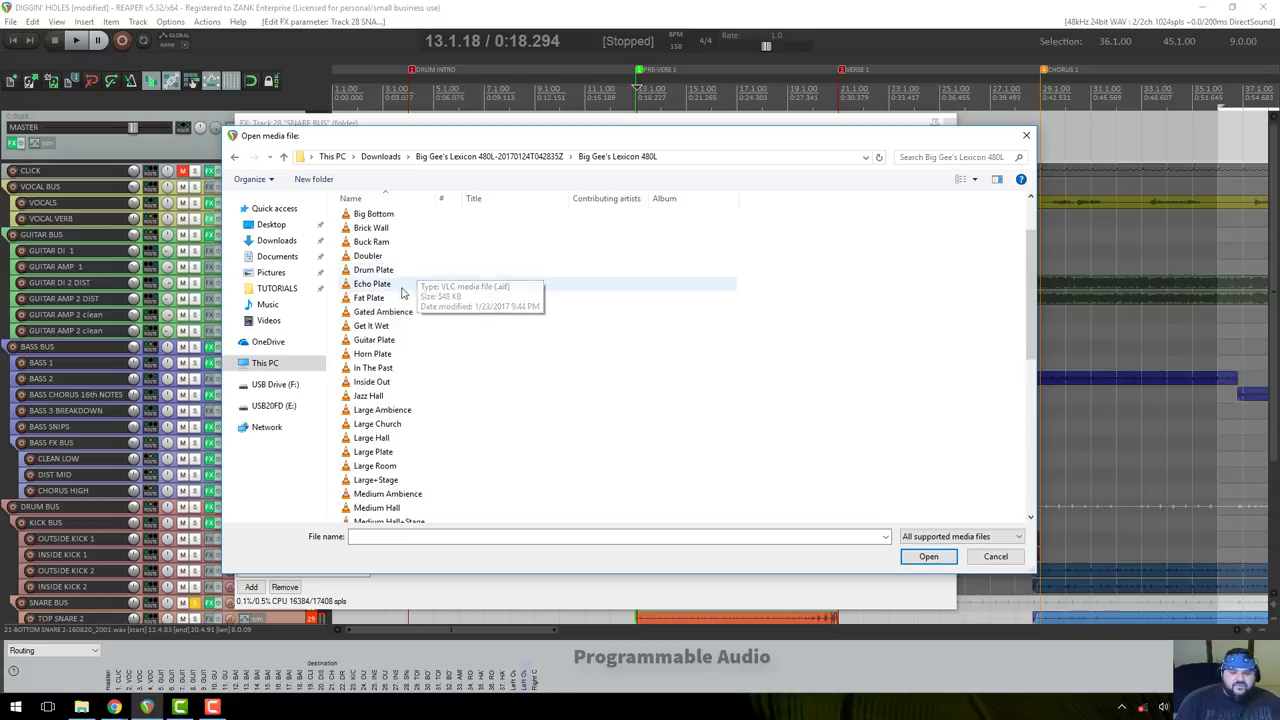
{"action": "scroll", "coordinate": [408, 335], "scroll_direction": "up", "scroll_amount": 2}
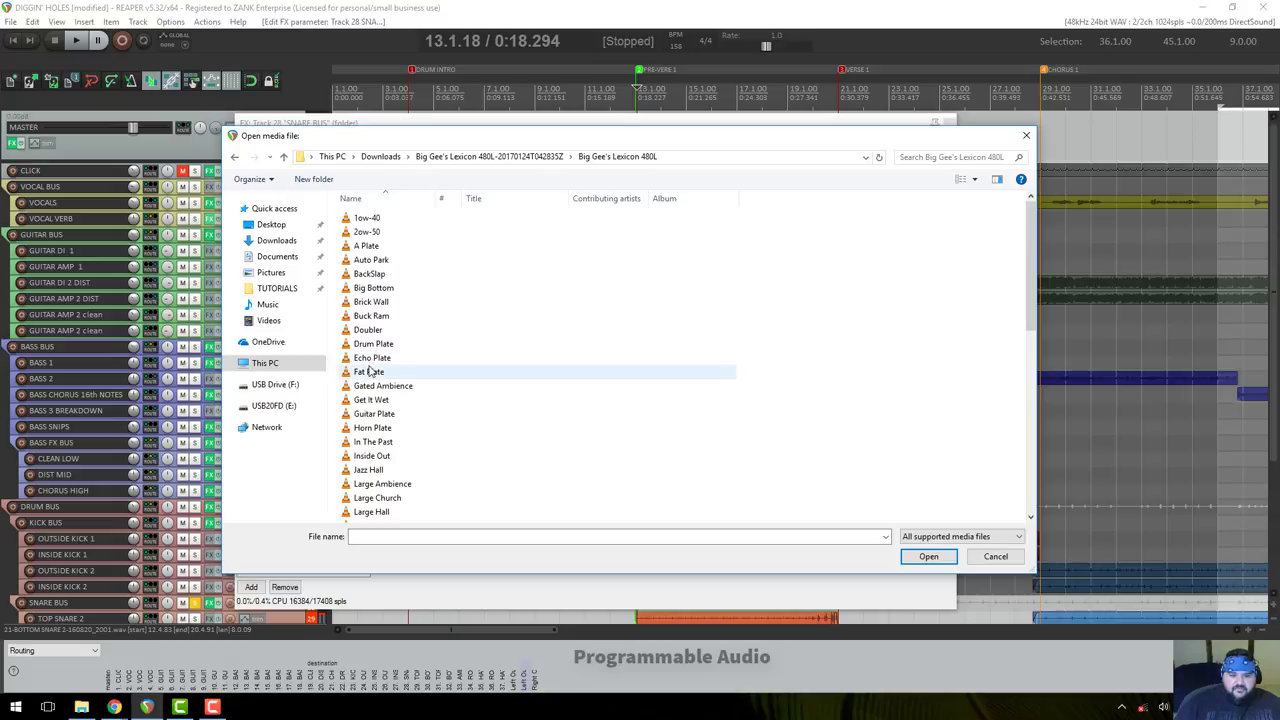
Load Snare Plate as ReaVerb's impulse response and review its gain mode options, keeping Normal.
{"action": "scroll", "coordinate": [403, 402], "scroll_direction": "down", "scroll_amount": 10}
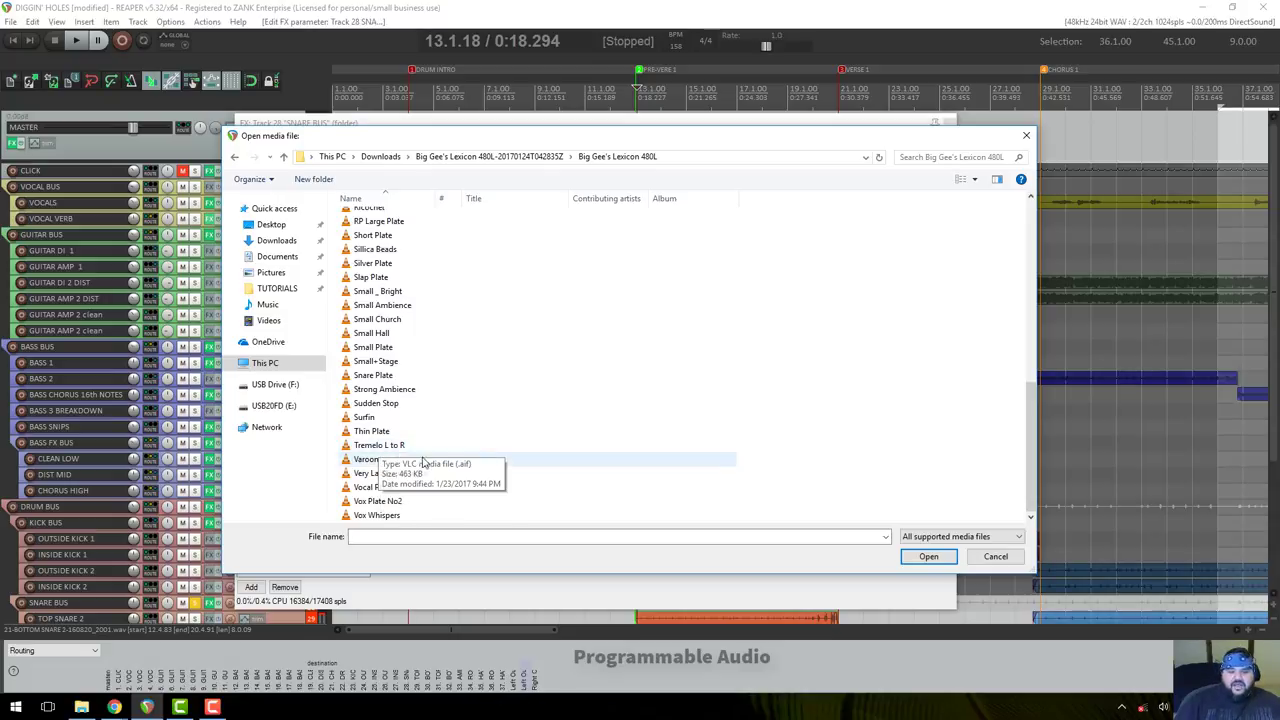
{"action": "double_click", "coordinate": [351, 378]}
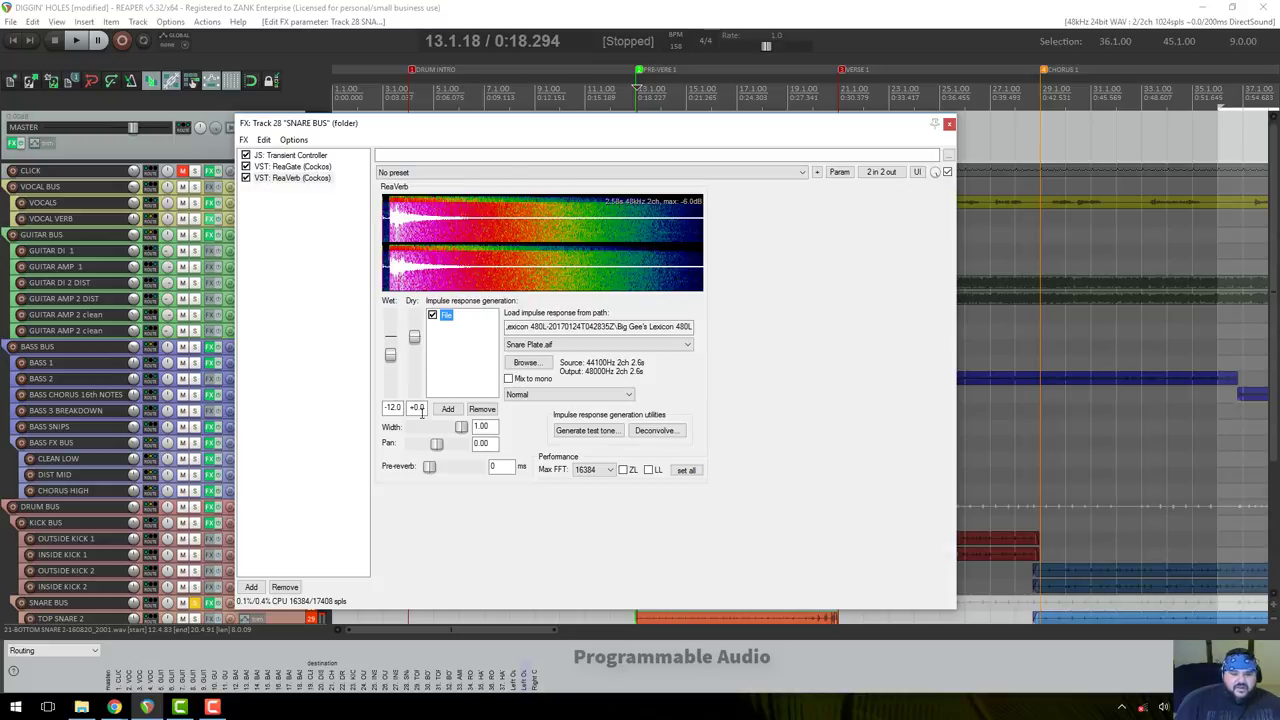
{"action": "mouse_move", "coordinate": [432, 469]}
{"action": "left_mouse_down"}
{"action": "mouse_move", "coordinate": [451, 467]}
{"action": "mouse_move", "coordinate": [430, 469]}
{"action": "left_mouse_up"}
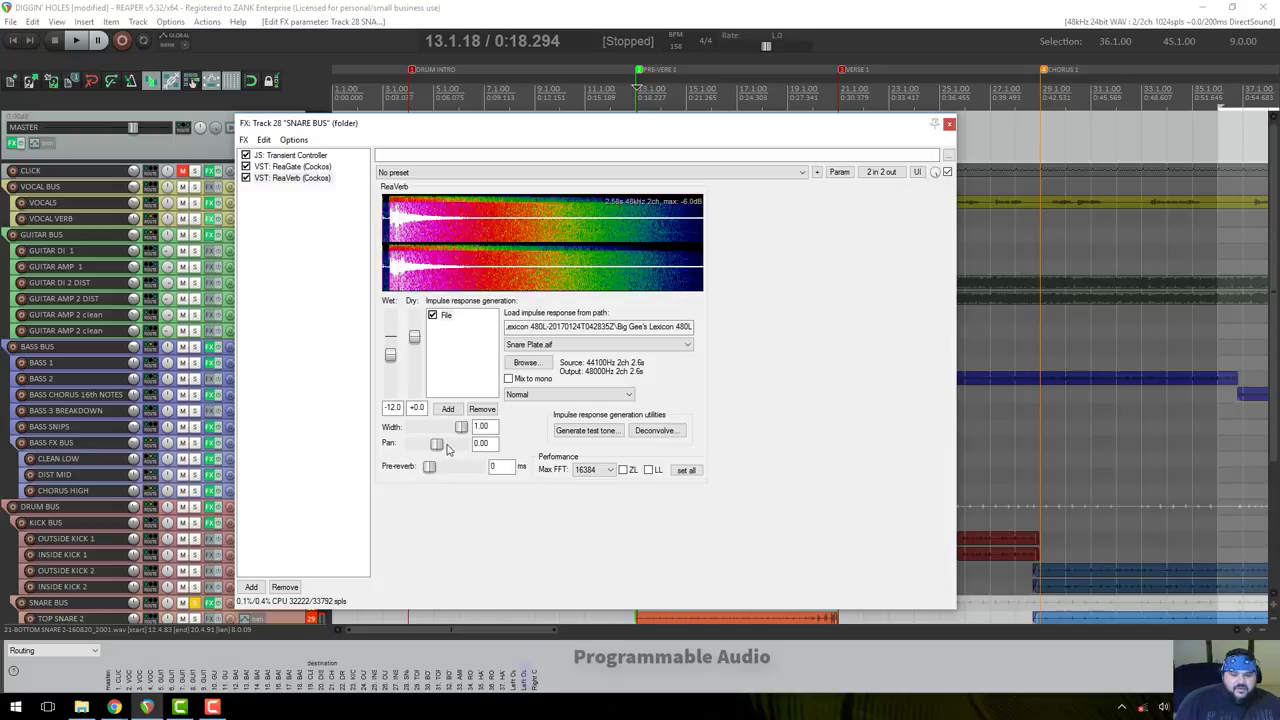
{"action": "left_click", "coordinate": [629, 395]}
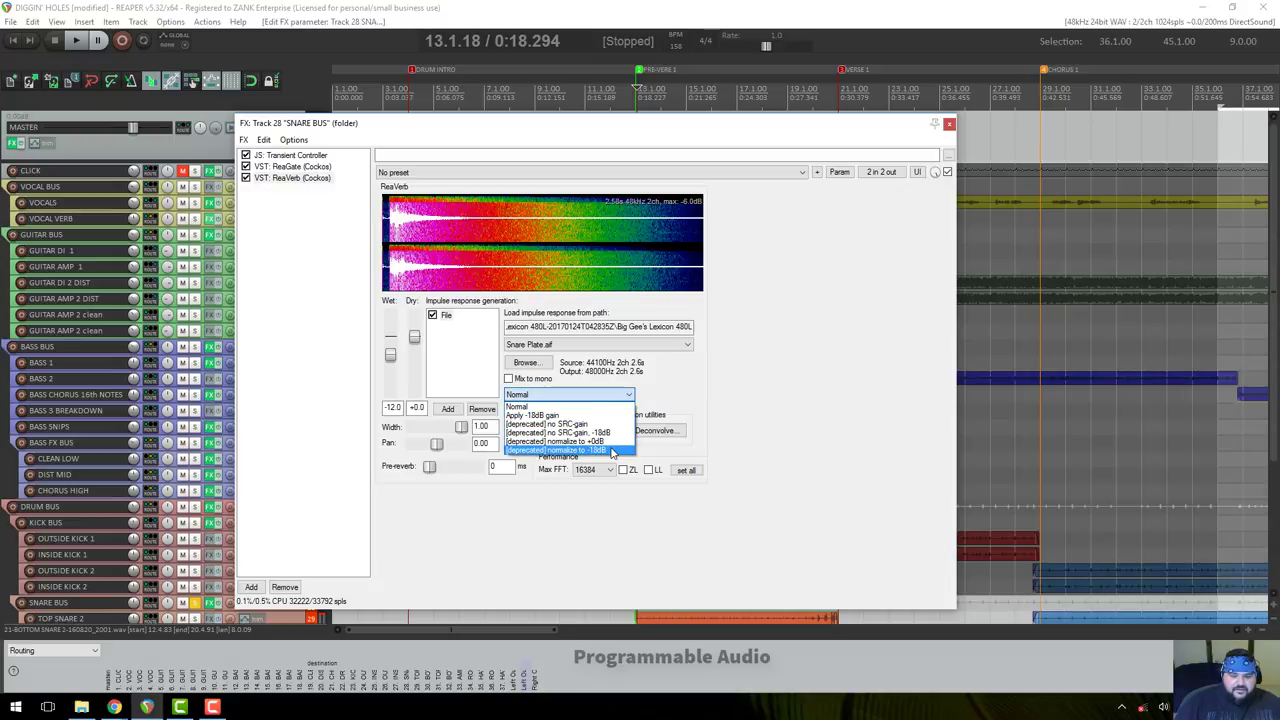
{"action": "left_click", "coordinate": [606, 407]}
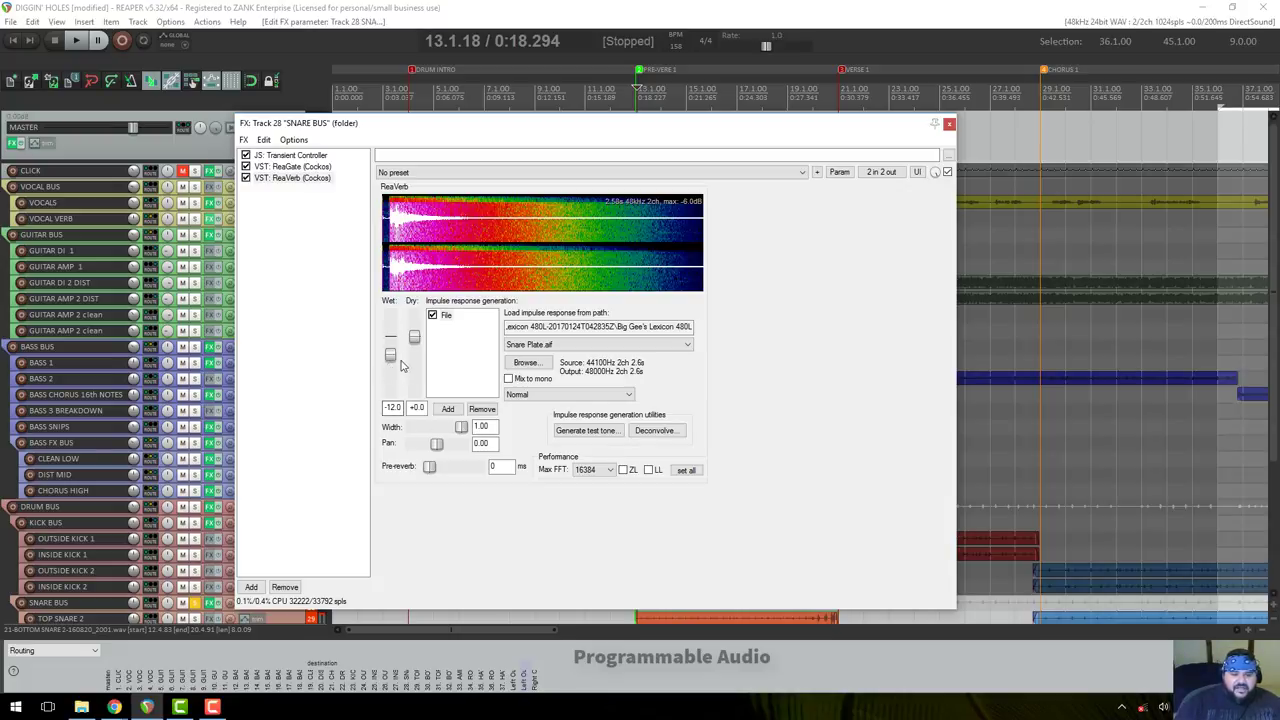
Move the SNARE BUS effects window off the track list and audition the snare with the Snare Plate reverb.
{"action": "left_click", "coordinate": [390, 409]}
{"action": "left_click_drag", "start_coordinate": [606, 126], "coordinate": [729, 92]}
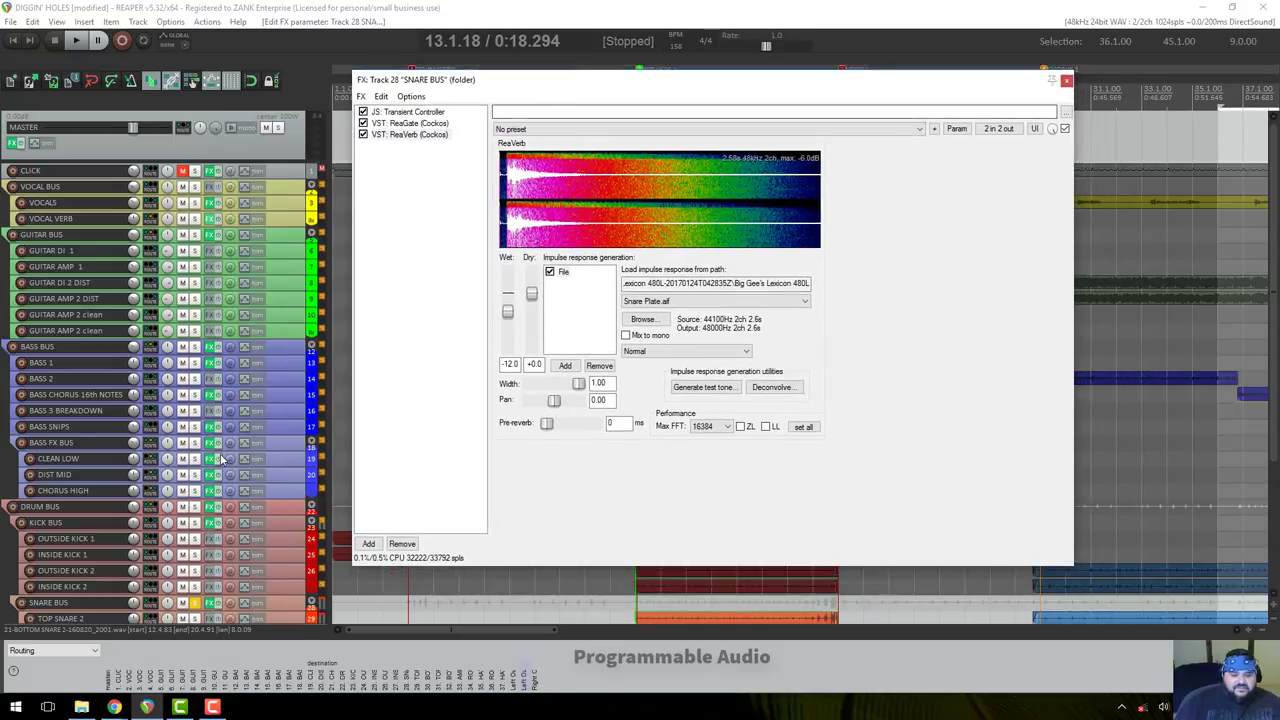
{"action": "scroll", "coordinate": [790, 250], "scroll_direction": "down", "scroll_amount": 2}
{"action": "key", "text": "space"}
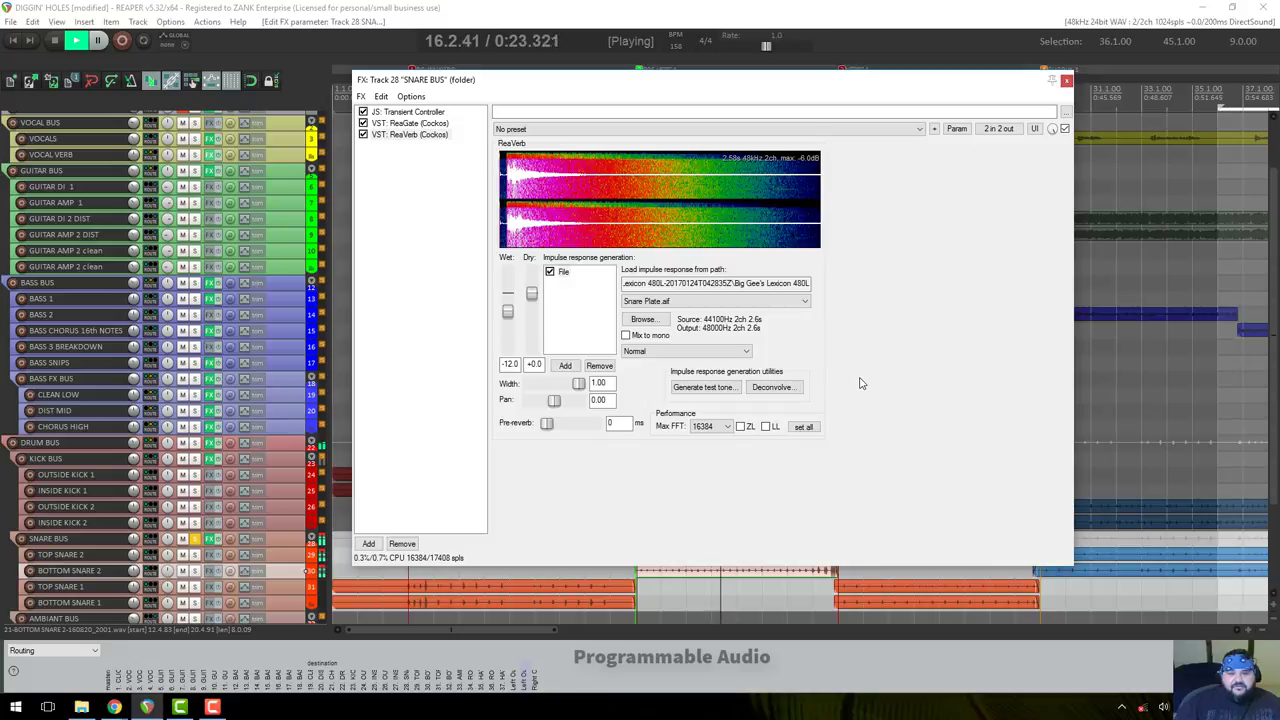
{"action": "key", "text": "space"}
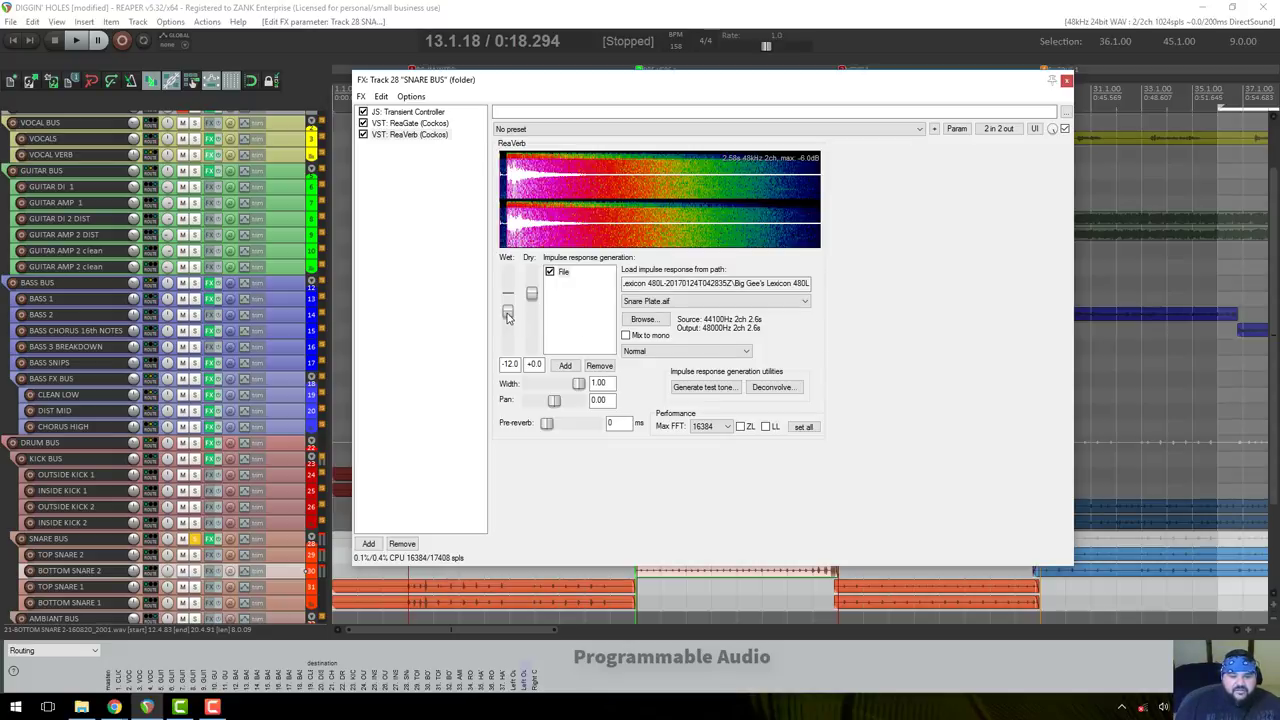
Lower ReaVerb's wet level to -30.0 and audition the snare again.
{"action": "left_click_drag", "start_coordinate": [507, 316], "coordinate": [509, 337]}
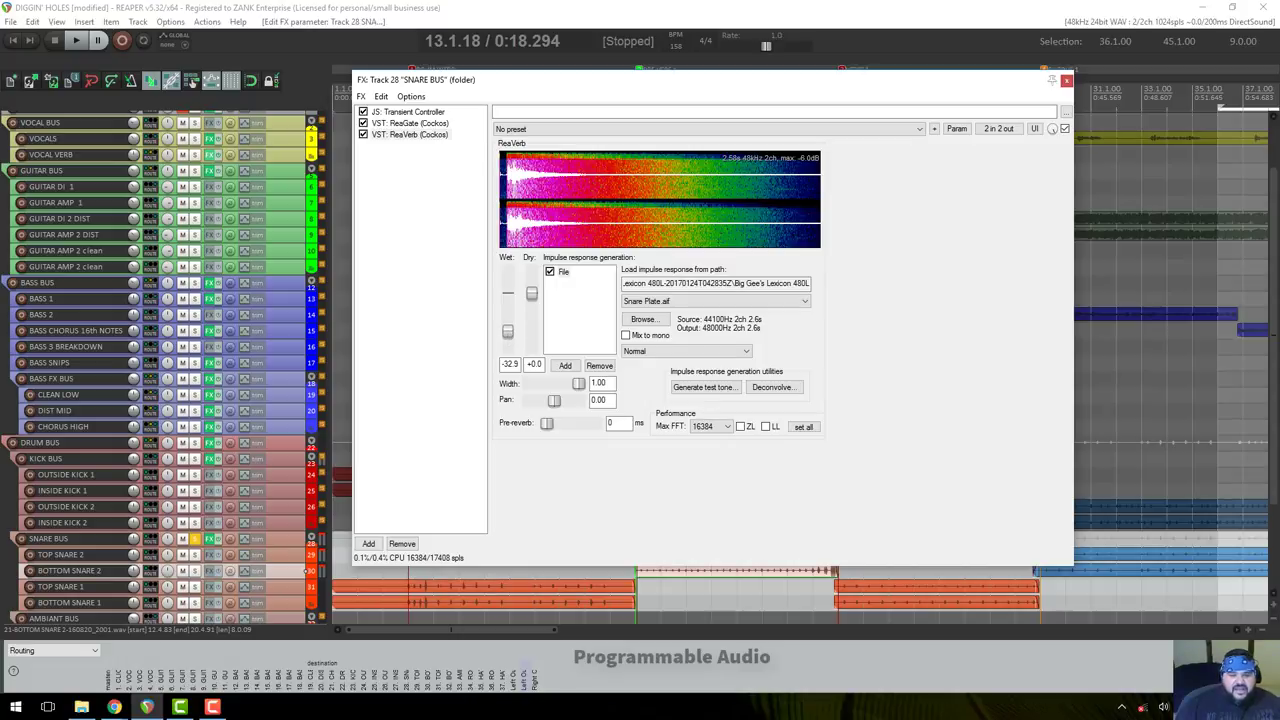
{"action": "left_click_drag", "start_coordinate": [508, 331], "coordinate": [508, 329]}
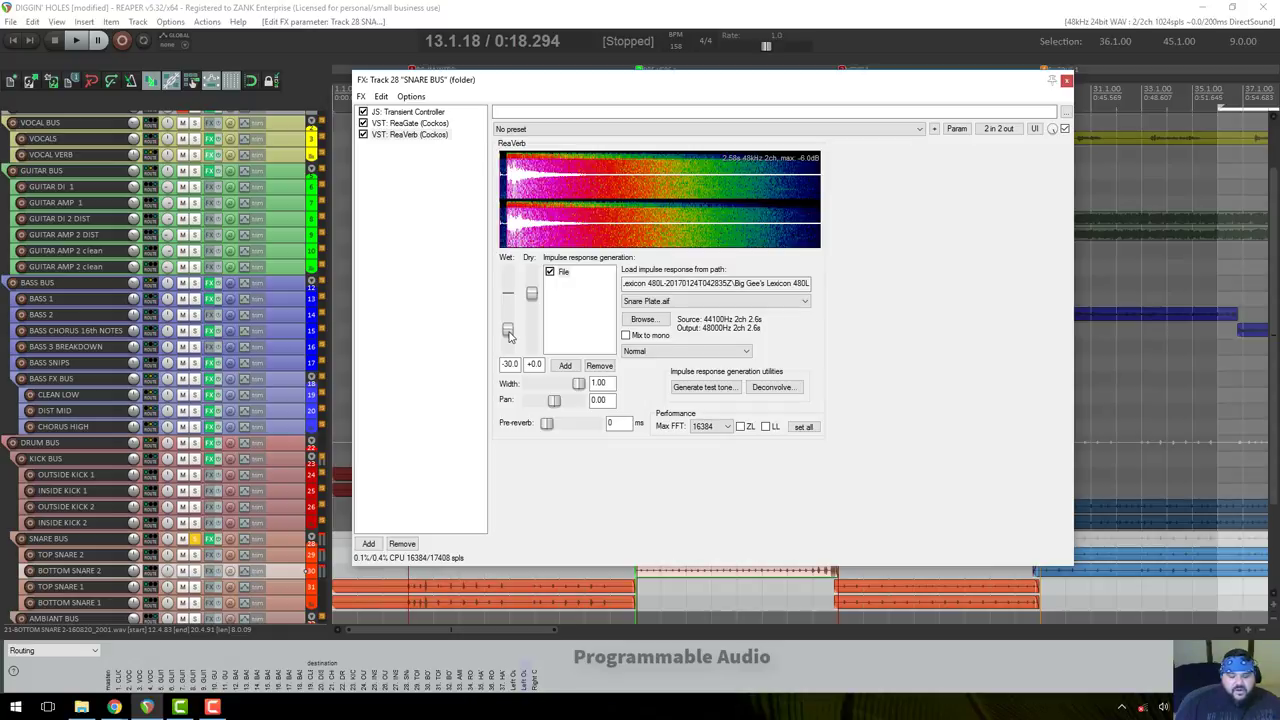
{"action": "key", "text": "space"}
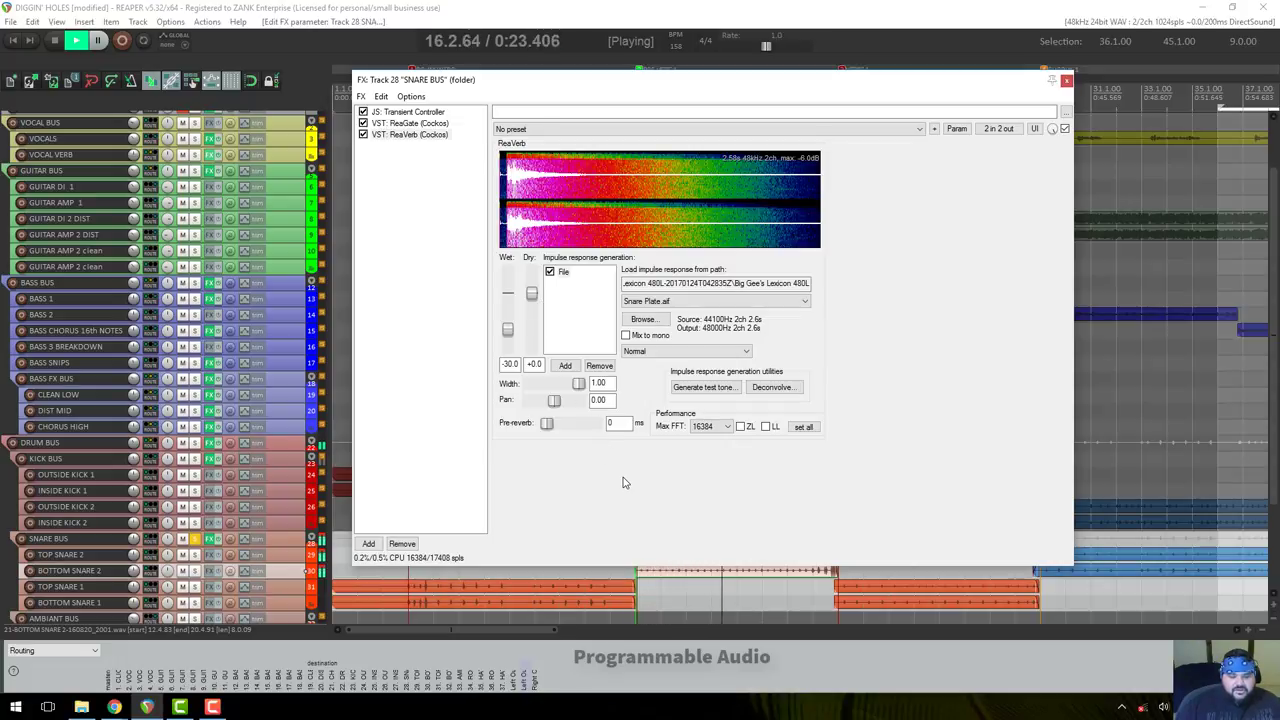
{"action": "key", "text": "space"}
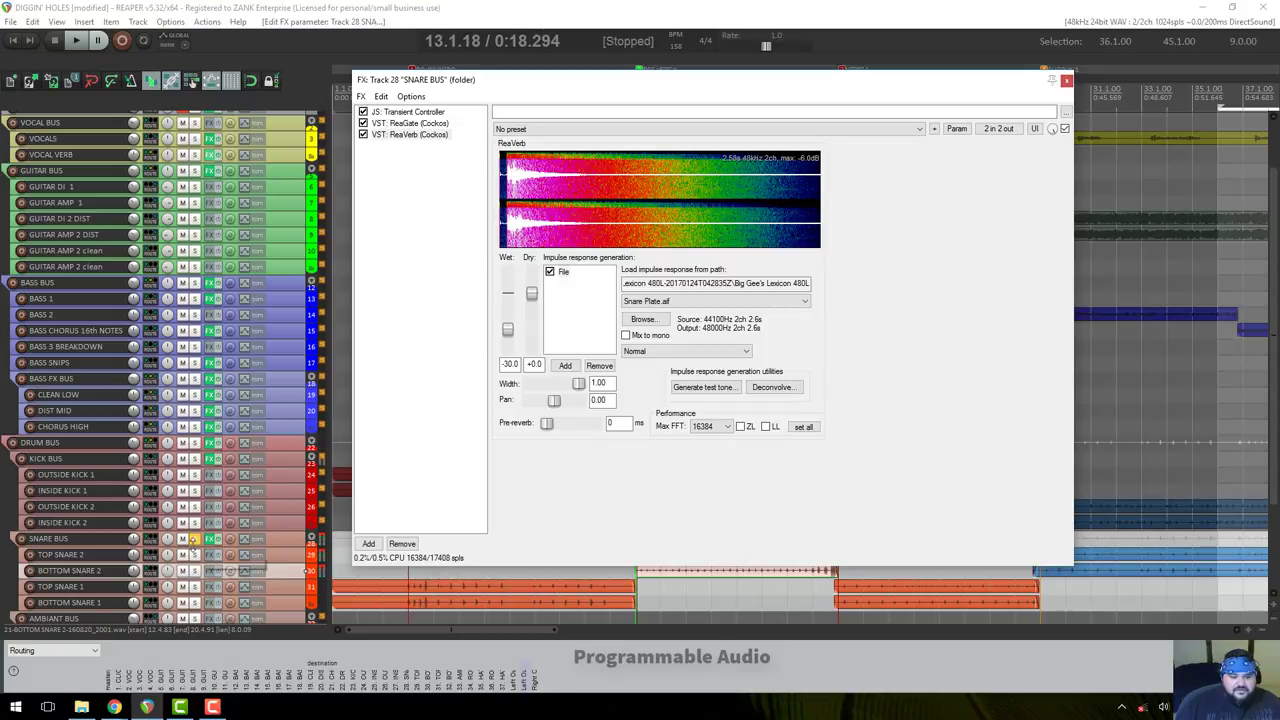
Add the ReaFir plugin to the SNARE BUS effects chain, filtering the plugin list by reaf, and enlarge the effects window.
{"action": "left_click", "coordinate": [369, 543]}
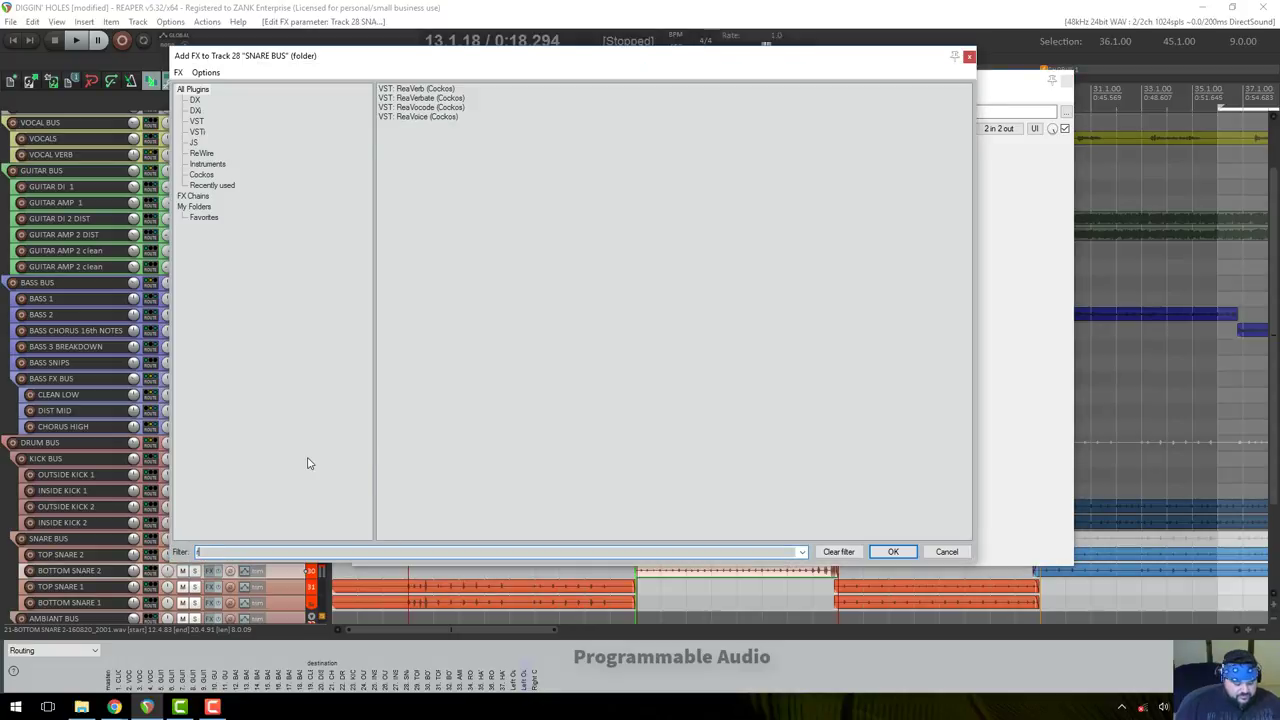
{"action": "key", "text": "BackSpace"}
{"action": "type", "text": "f"}
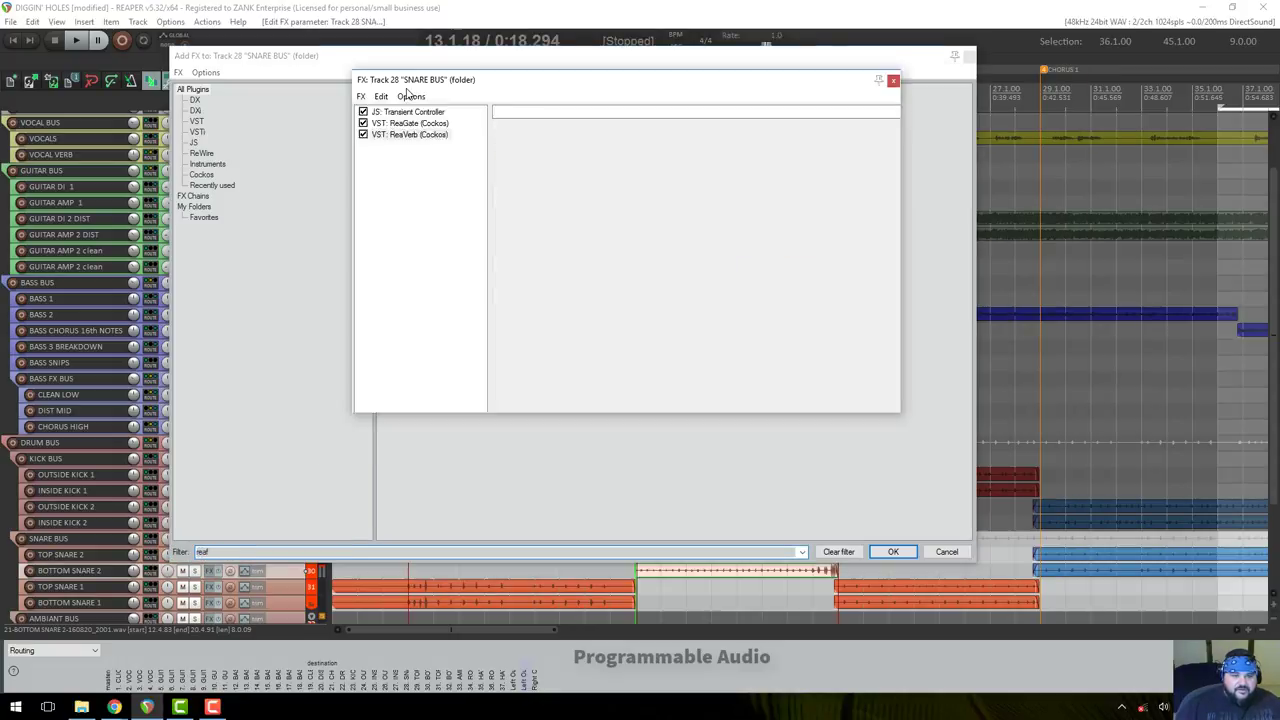
{"action": "double_click", "coordinate": [414, 90]}
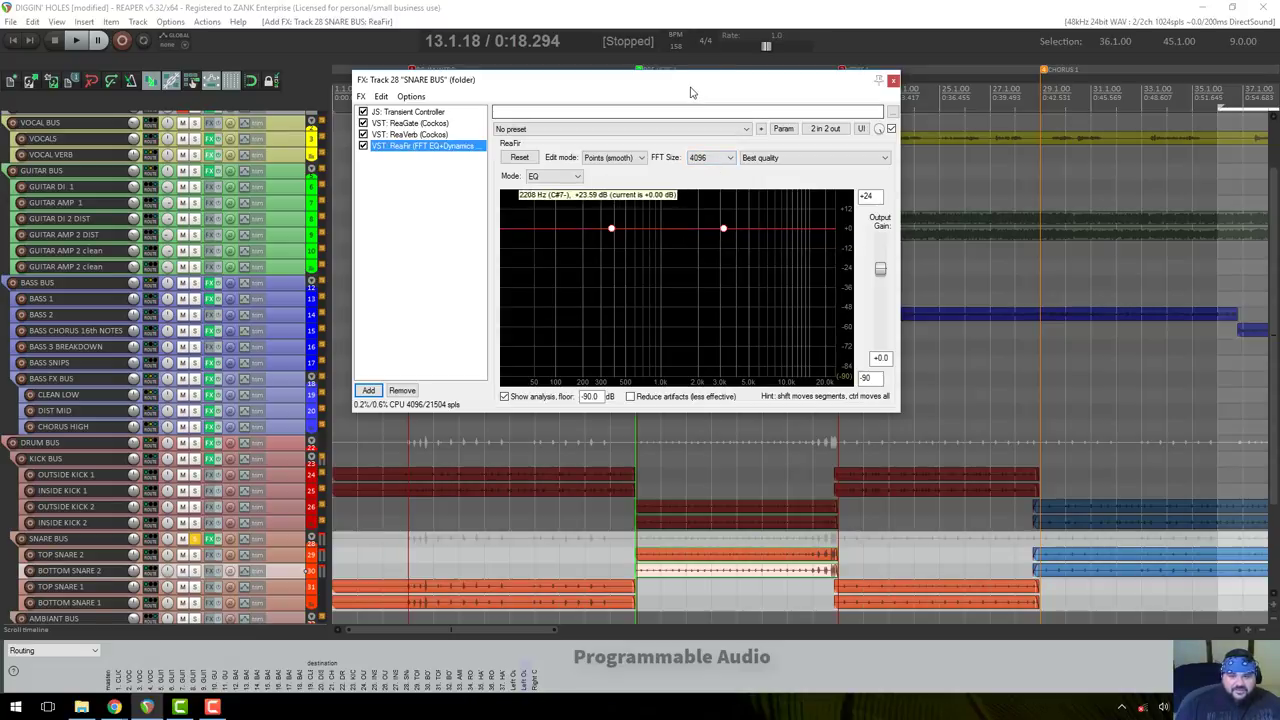
{"action": "left_click_drag", "start_coordinate": [682, 90], "coordinate": [581, 74]}
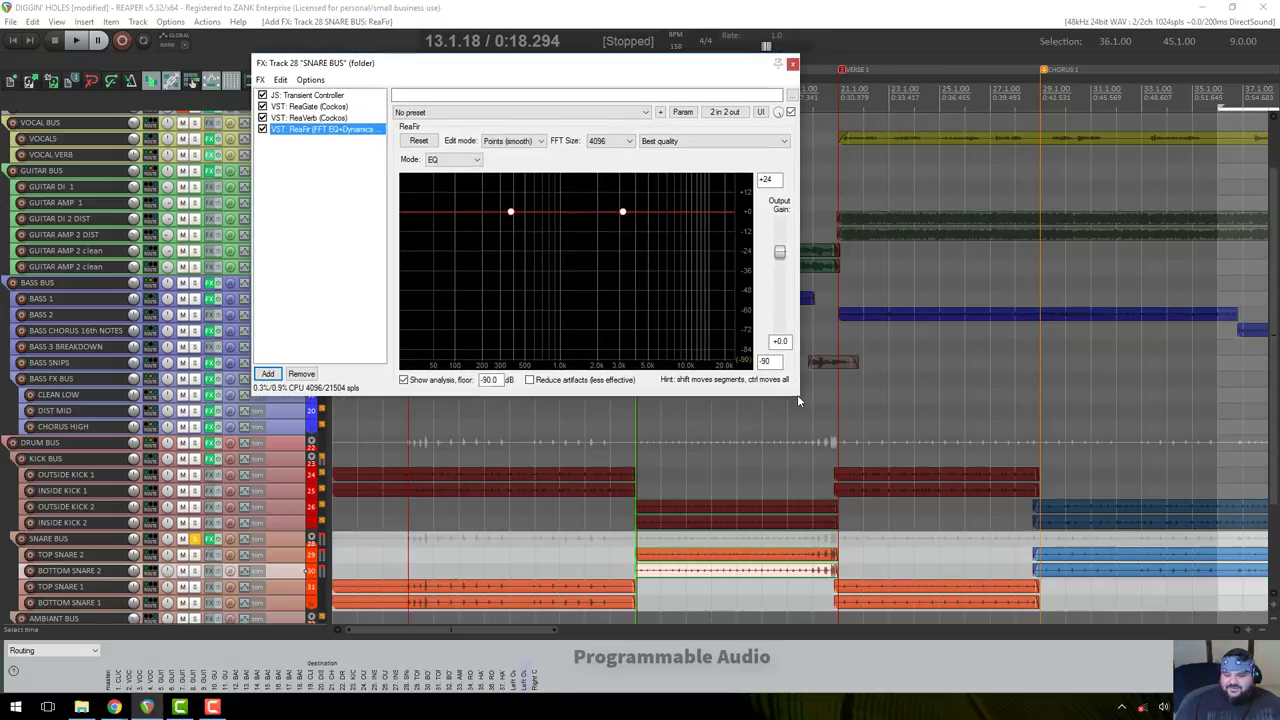
{"action": "left_click_drag", "start_coordinate": [797, 398], "coordinate": [858, 460]}
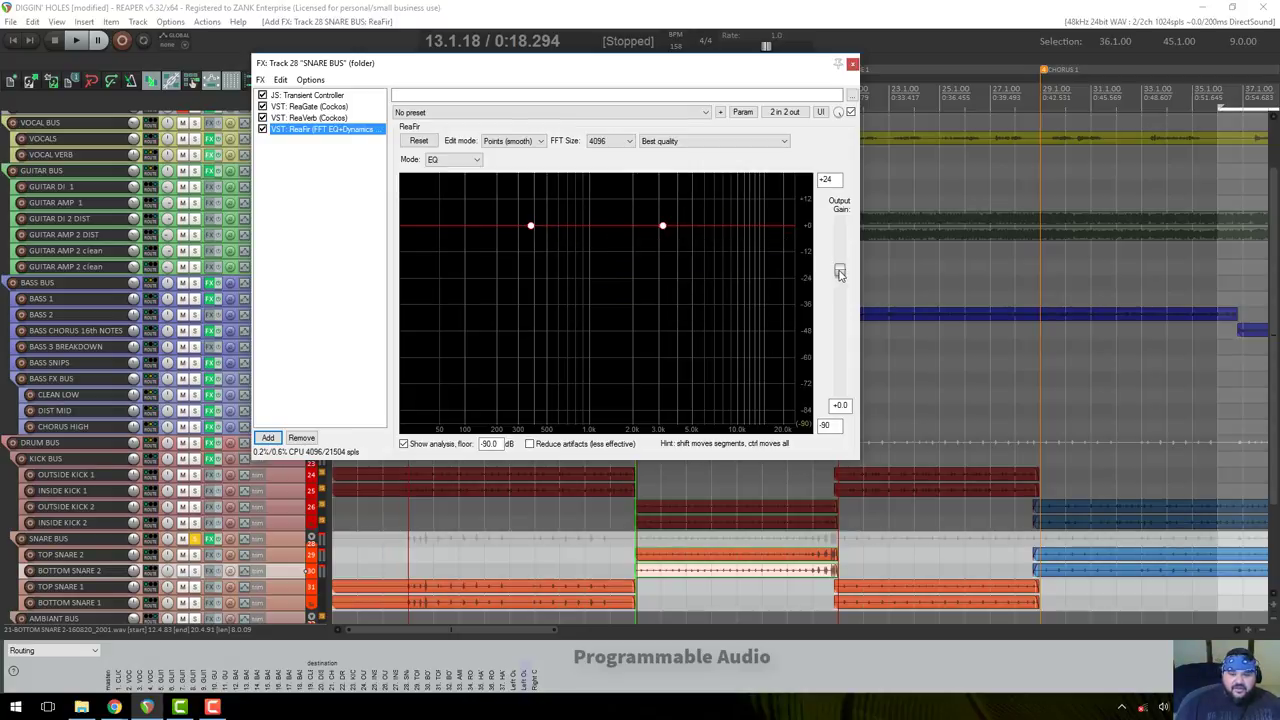
Raise ReaFir's output gain to +4.0, close the effects window and audition the snare.
{"action": "left_click_drag", "start_coordinate": [840, 274], "coordinate": [841, 259]}
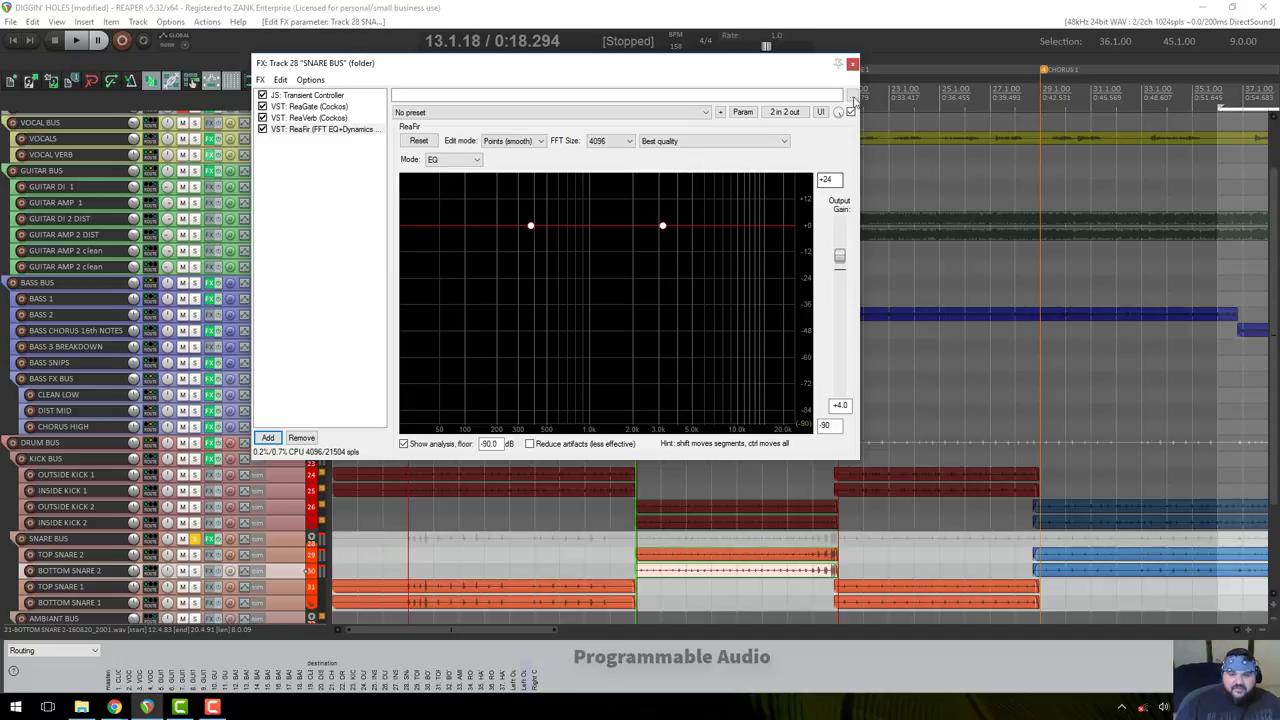
{"action": "left_click", "coordinate": [852, 63]}
{"action": "key", "text": "space"}
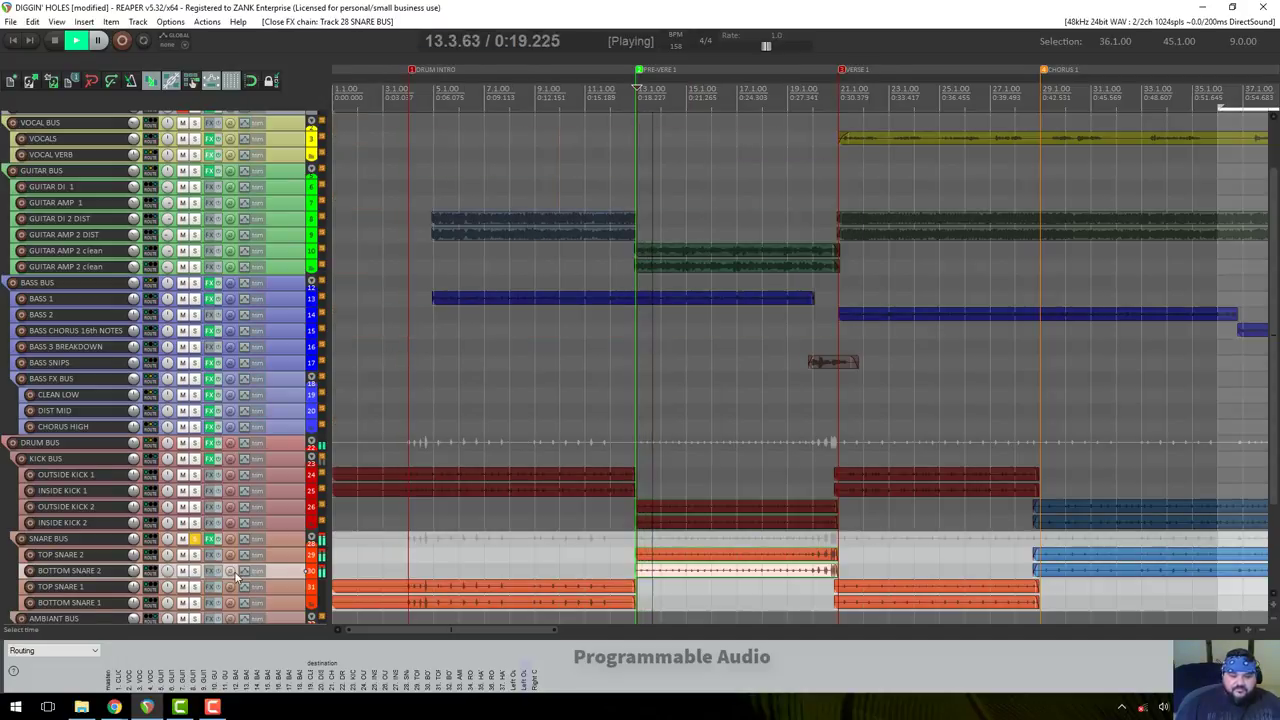
{"action": "scroll", "coordinate": [287, 552], "scroll_direction": "up", "scroll_amount": 3}
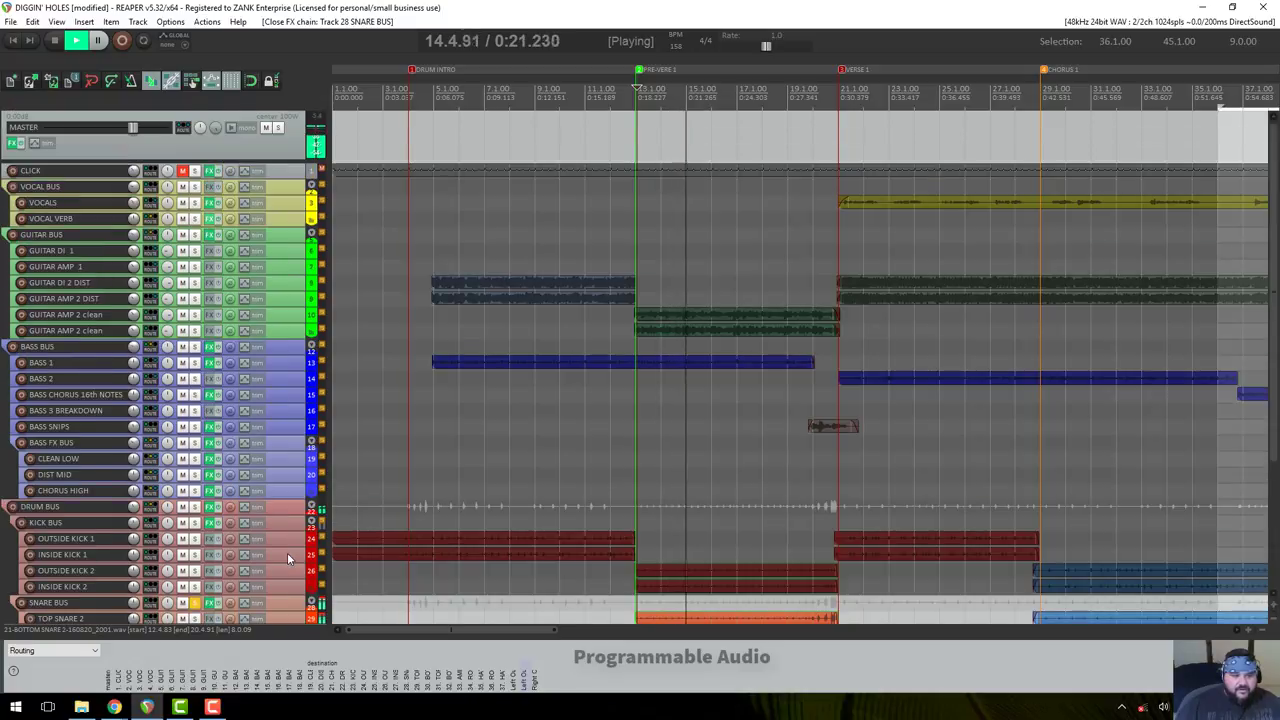
{"action": "scroll", "coordinate": [287, 552], "scroll_direction": "down", "scroll_amount": 3}
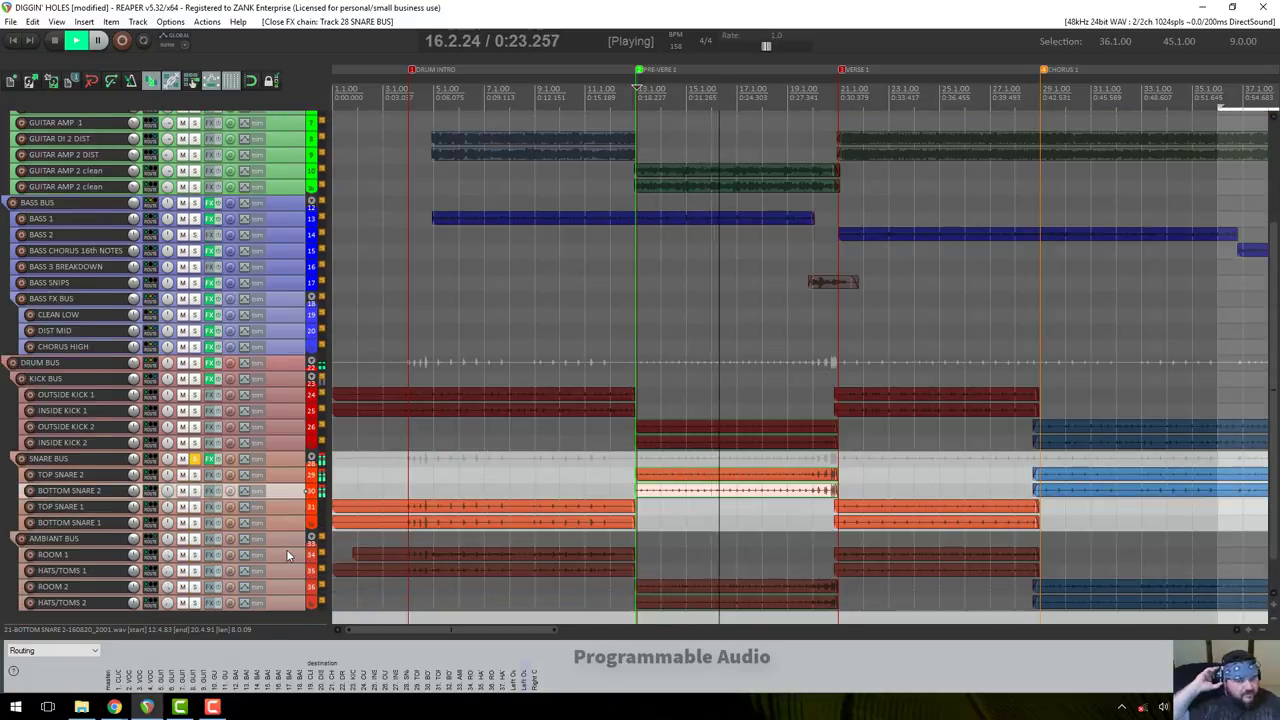
Reopen the SNARE BUS effects chain at ReaVerb, stop playback, and review ReaVerb's parameter options in an enlarged window.
{"action": "left_click", "coordinate": [212, 458]}
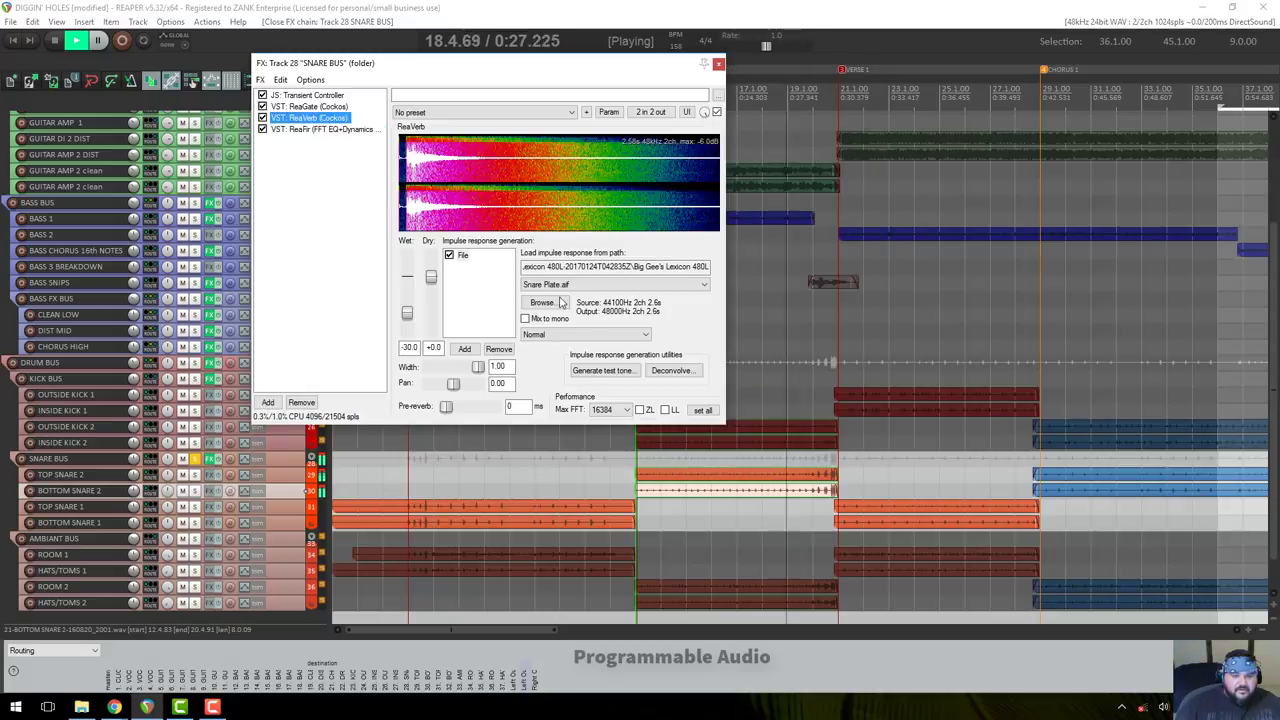
{"action": "key", "text": "space"}
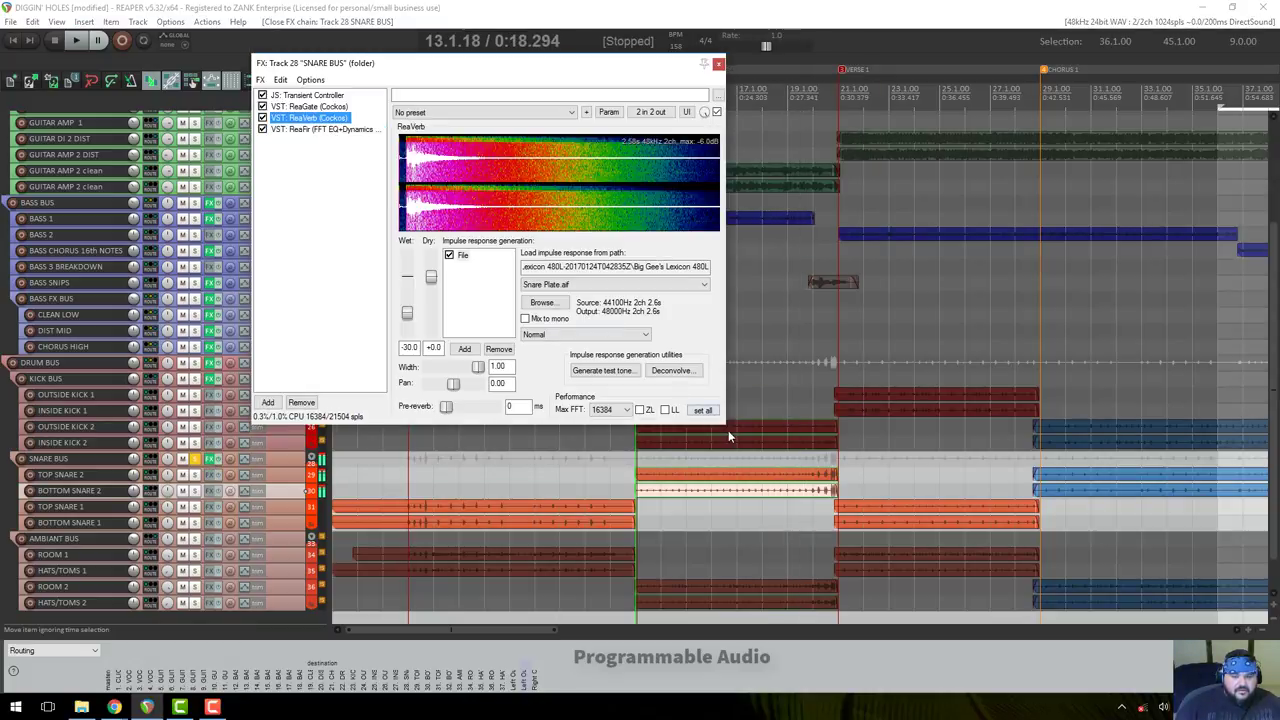
{"action": "left_click_drag", "start_coordinate": [725, 424], "coordinate": [898, 587]}
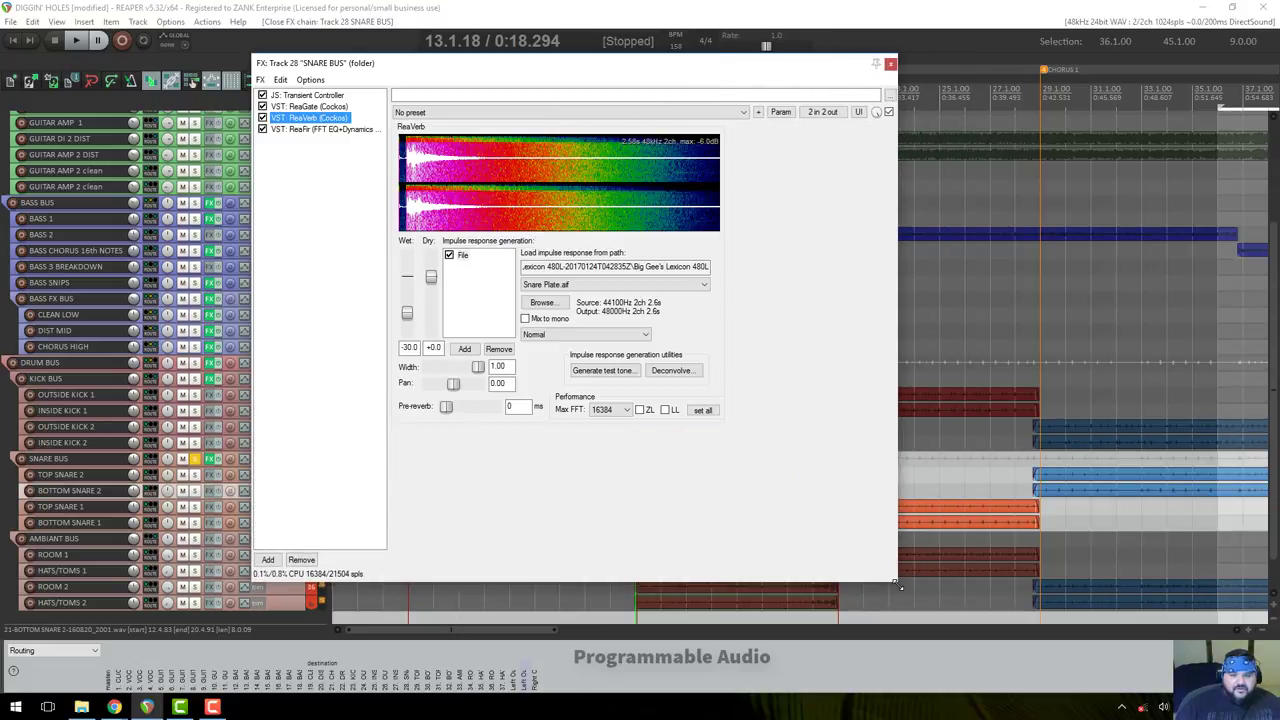
{"action": "left_click", "coordinate": [780, 112]}
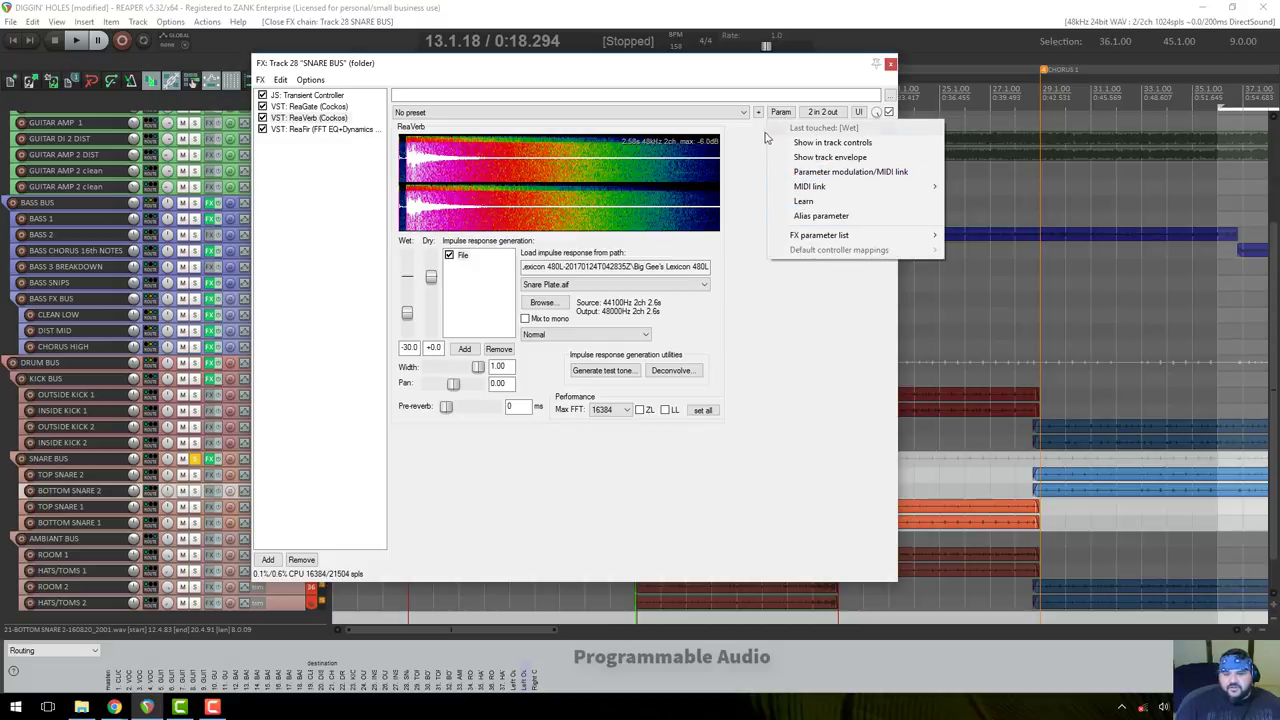
{"action": "left_click", "coordinate": [766, 138]}
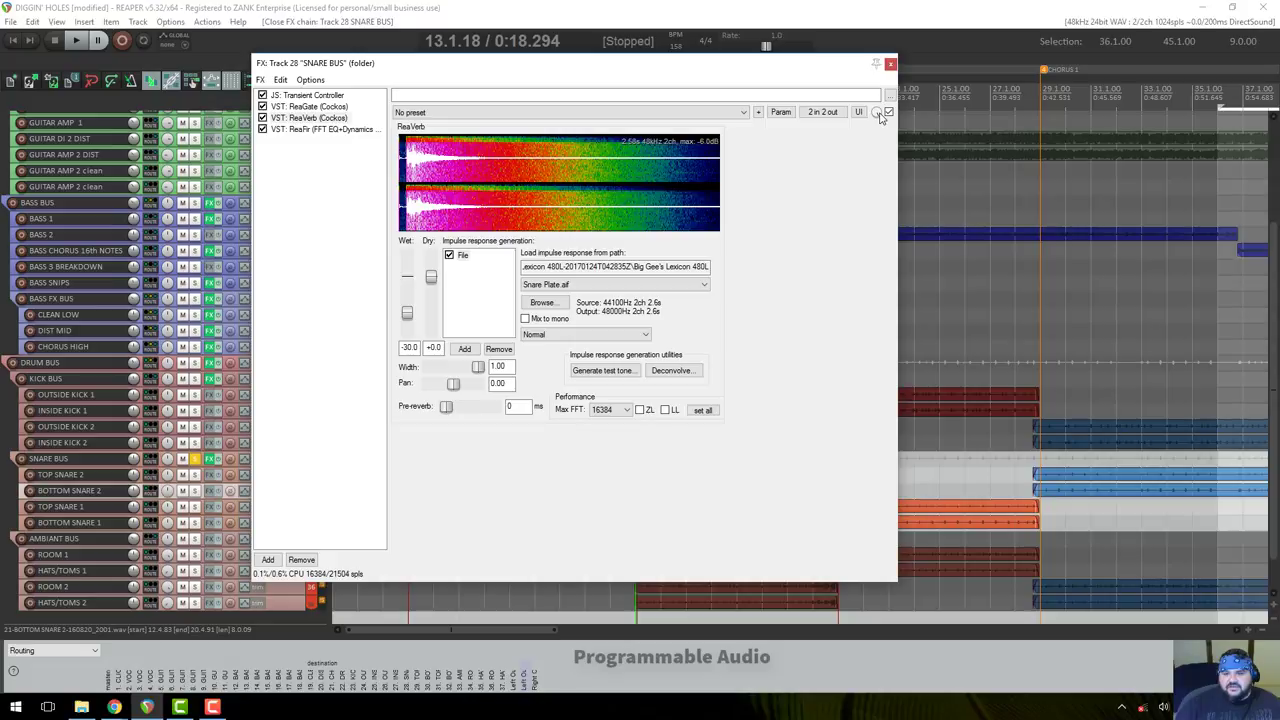
Try ReaVerb's overall wet/dry mix knob, and bypass and re-enable the plugin.
{"action": "left_click_drag", "start_coordinate": [877, 113], "coordinate": [877, 113]}
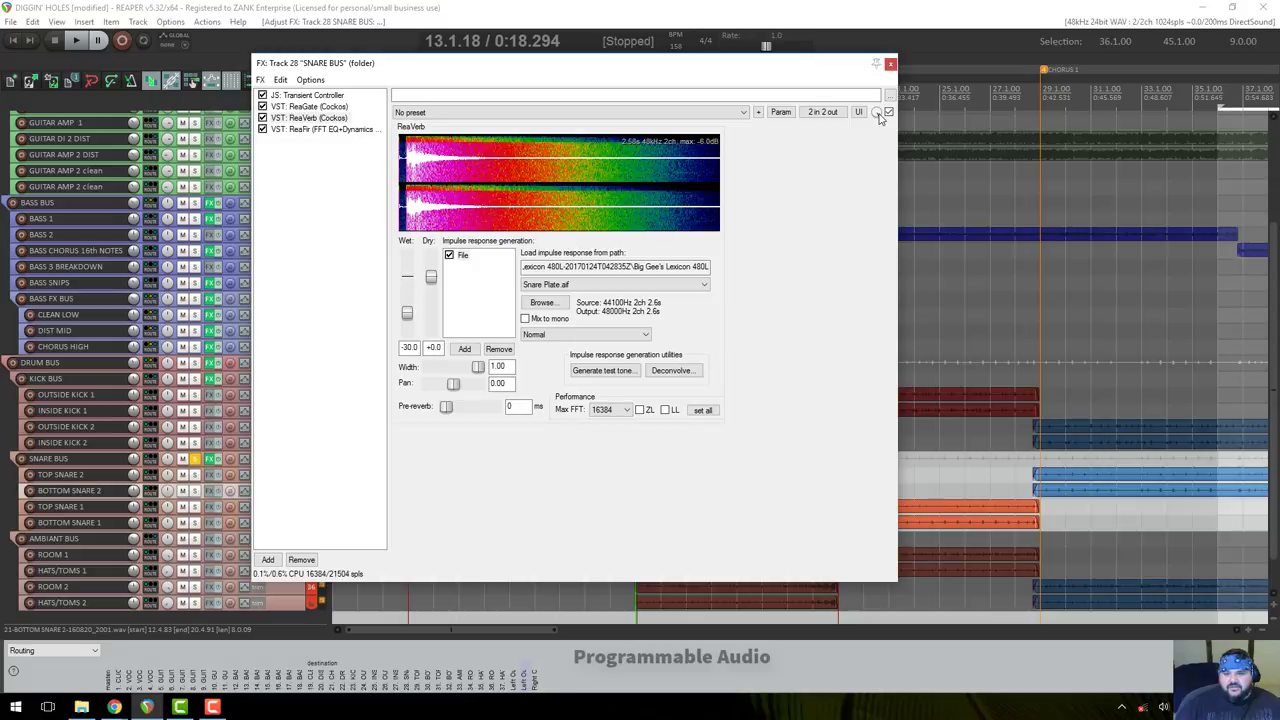
{"action": "left_click_drag", "start_coordinate": [877, 113], "coordinate": [877, 113]}
{"action": "left_click", "coordinate": [889, 113]}
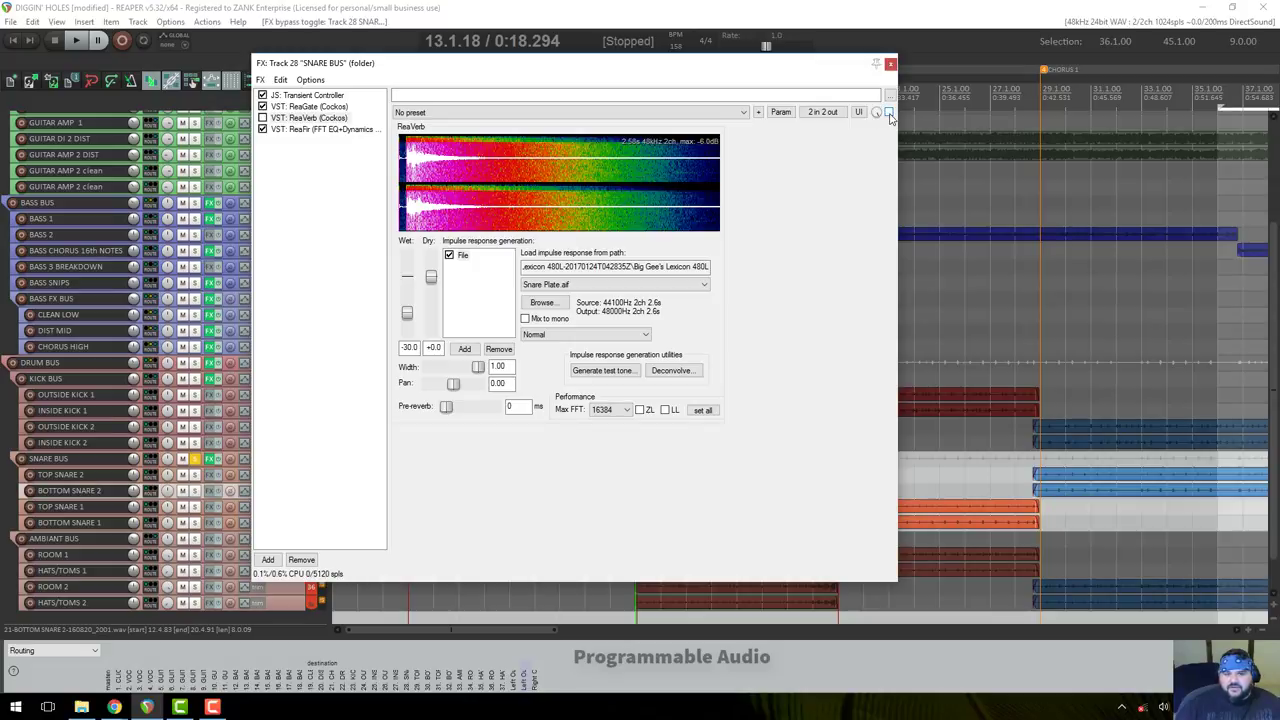
{"action": "left_click", "coordinate": [889, 113]}
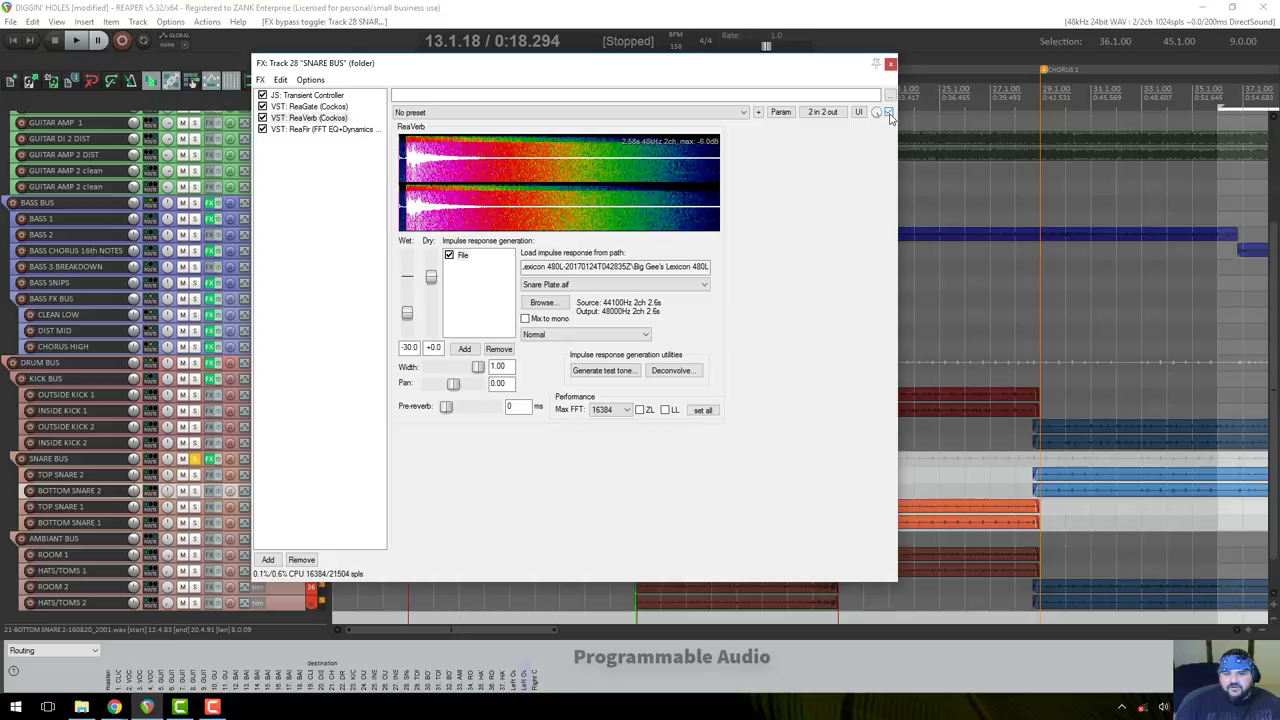
Set ReaVerb's wet level to +0.0 and its dry level to -inf, and audition the snare.
{"action": "double_click", "coordinate": [408, 314]}
{"action": "left_click_drag", "start_coordinate": [431, 278], "coordinate": [457, 452]}
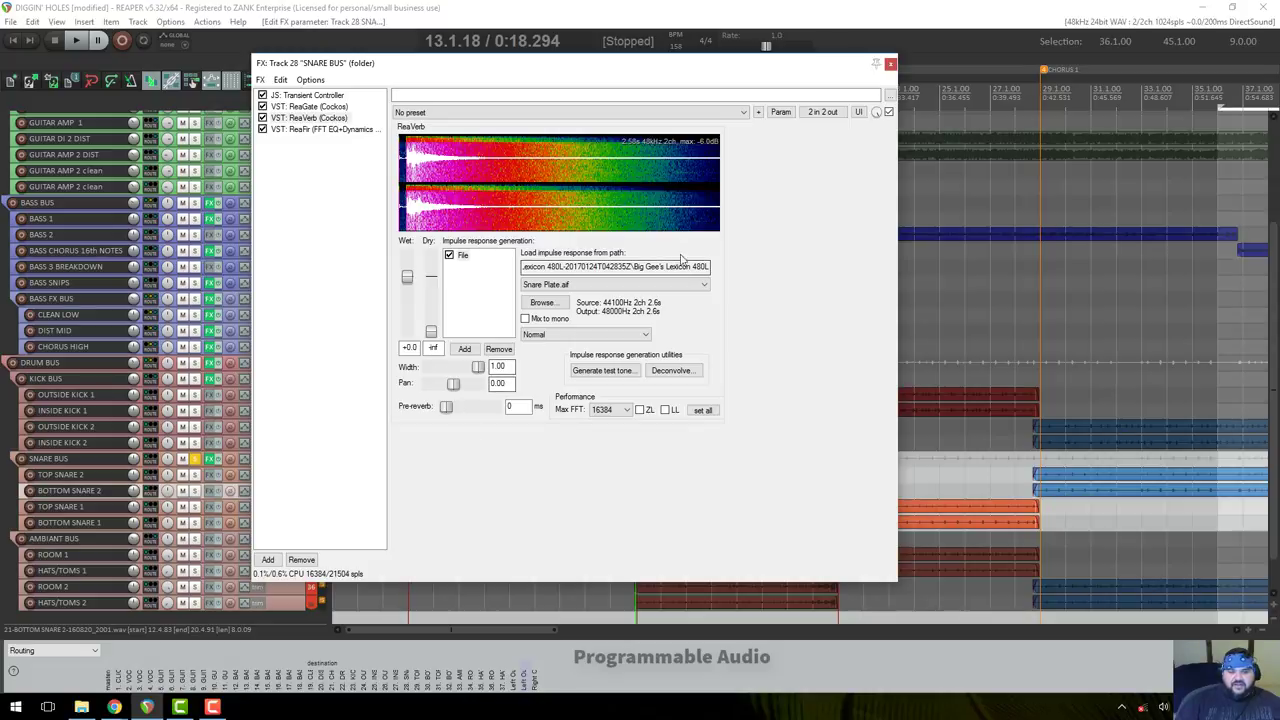
{"action": "key", "text": "space"}
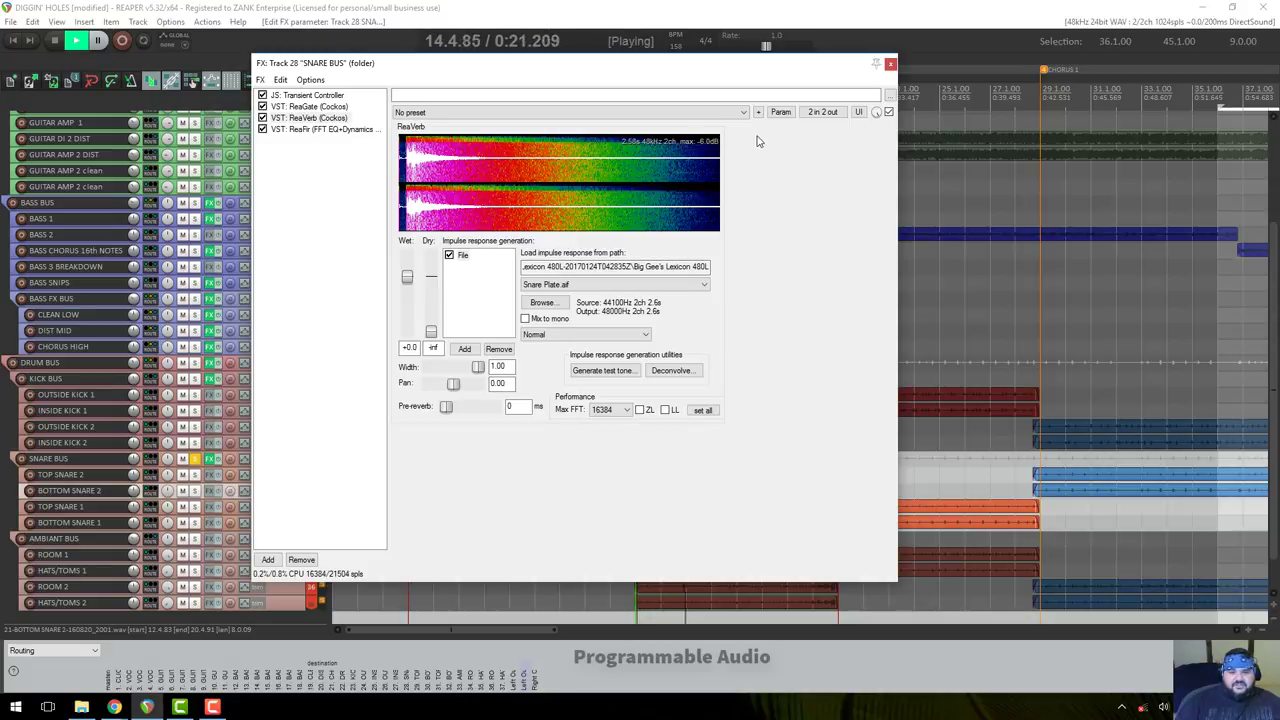
{"action": "key", "text": "space"}
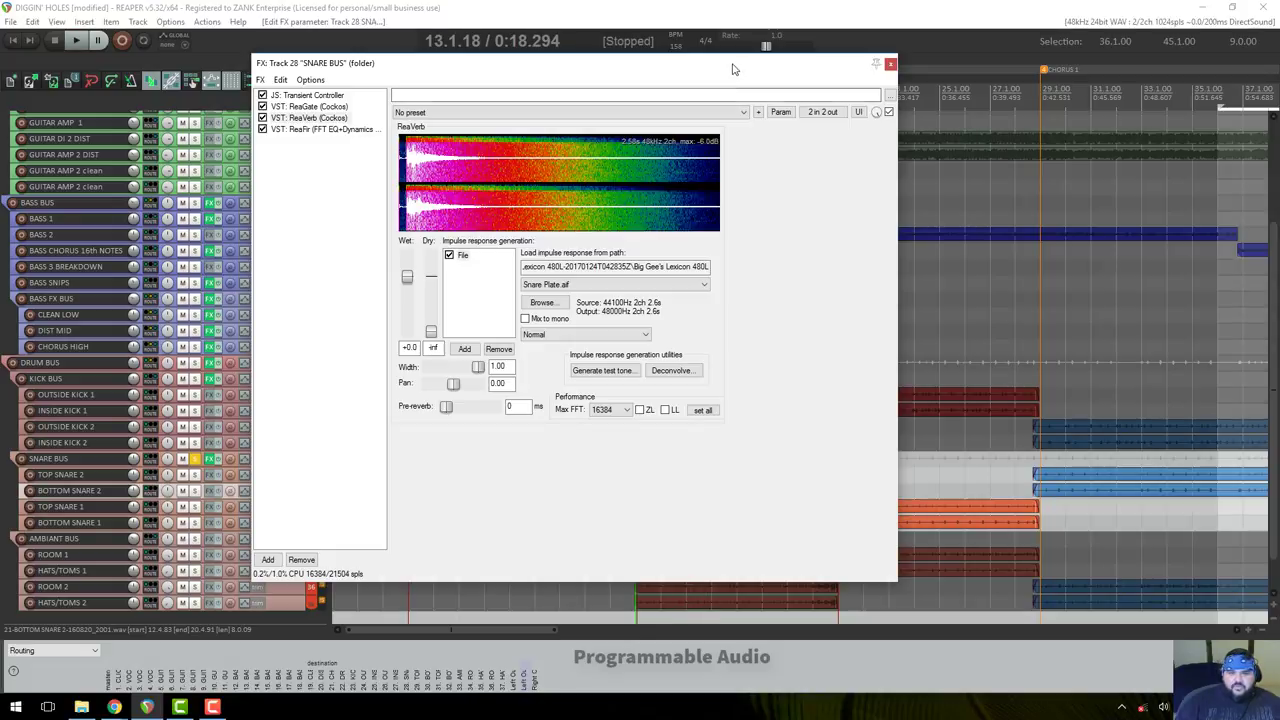
Adjust ReaVerb's overall wet/dry mix and audition the blend, moving the effects window clear of the timeline.
{"action": "left_click_drag", "start_coordinate": [733, 63], "coordinate": [826, 85]}
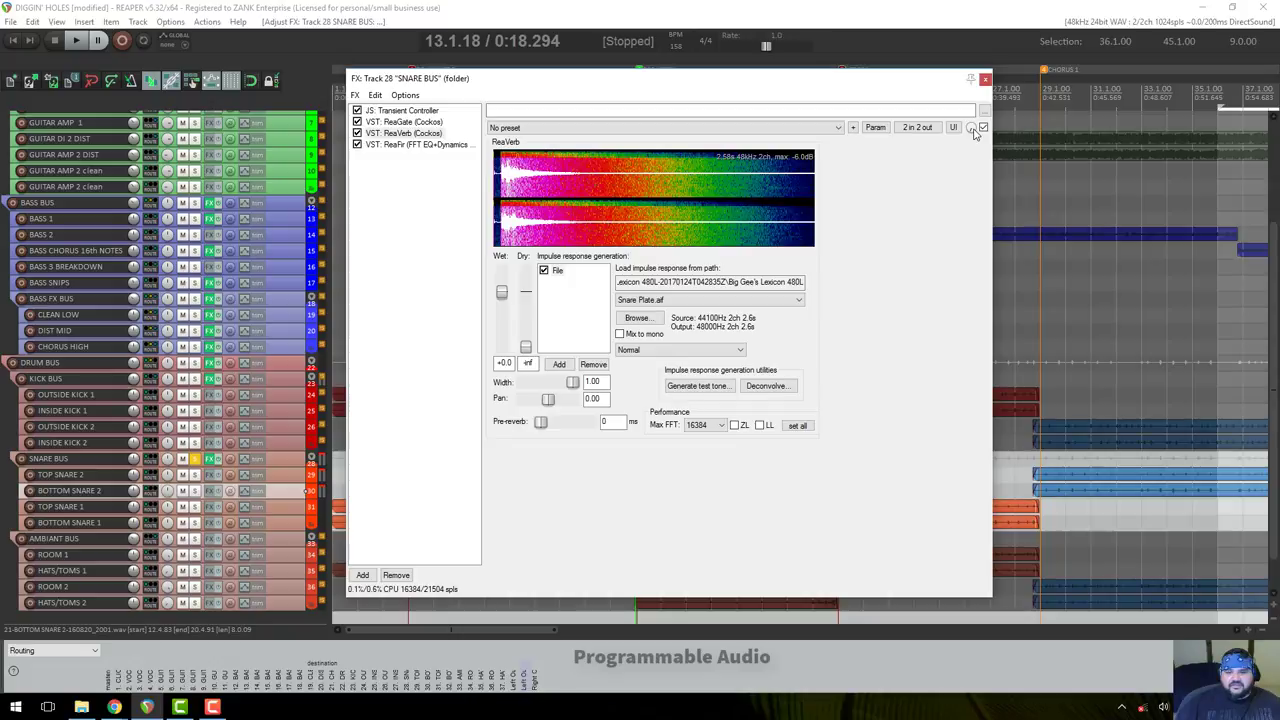
{"action": "key", "text": "space"}
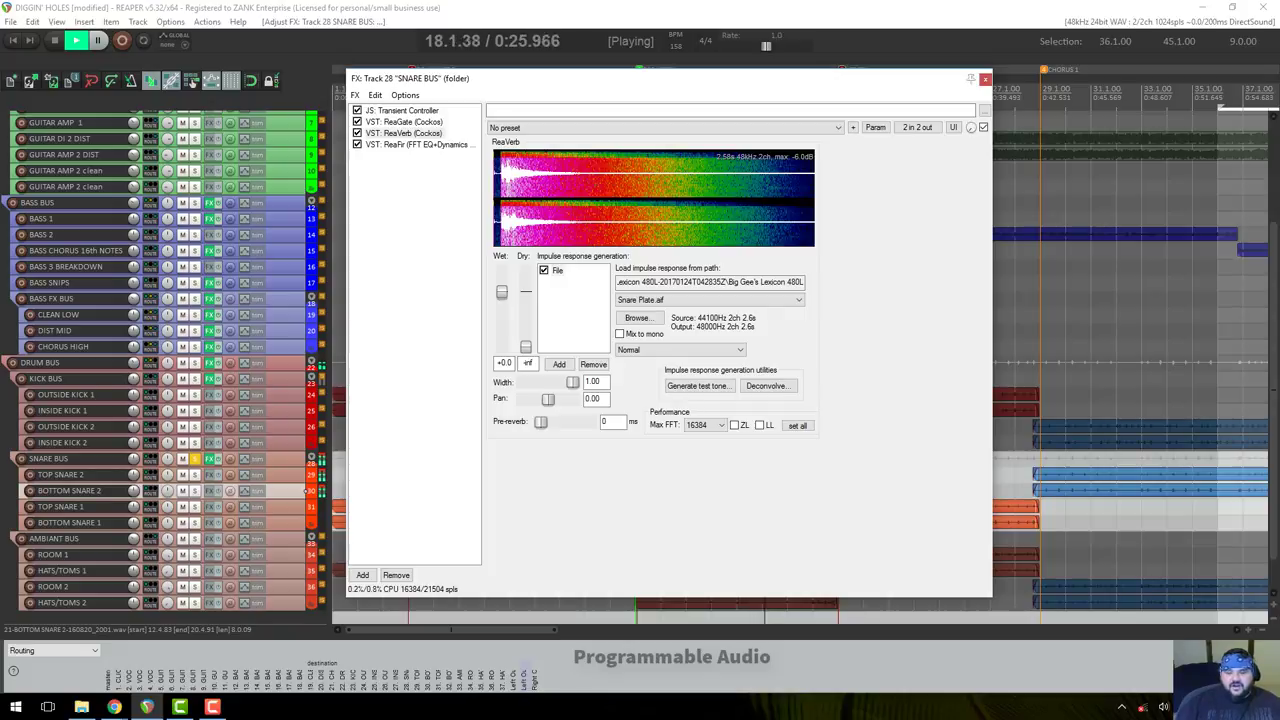
{"action": "left_click_drag", "start_coordinate": [840, 84], "coordinate": [801, 156]}
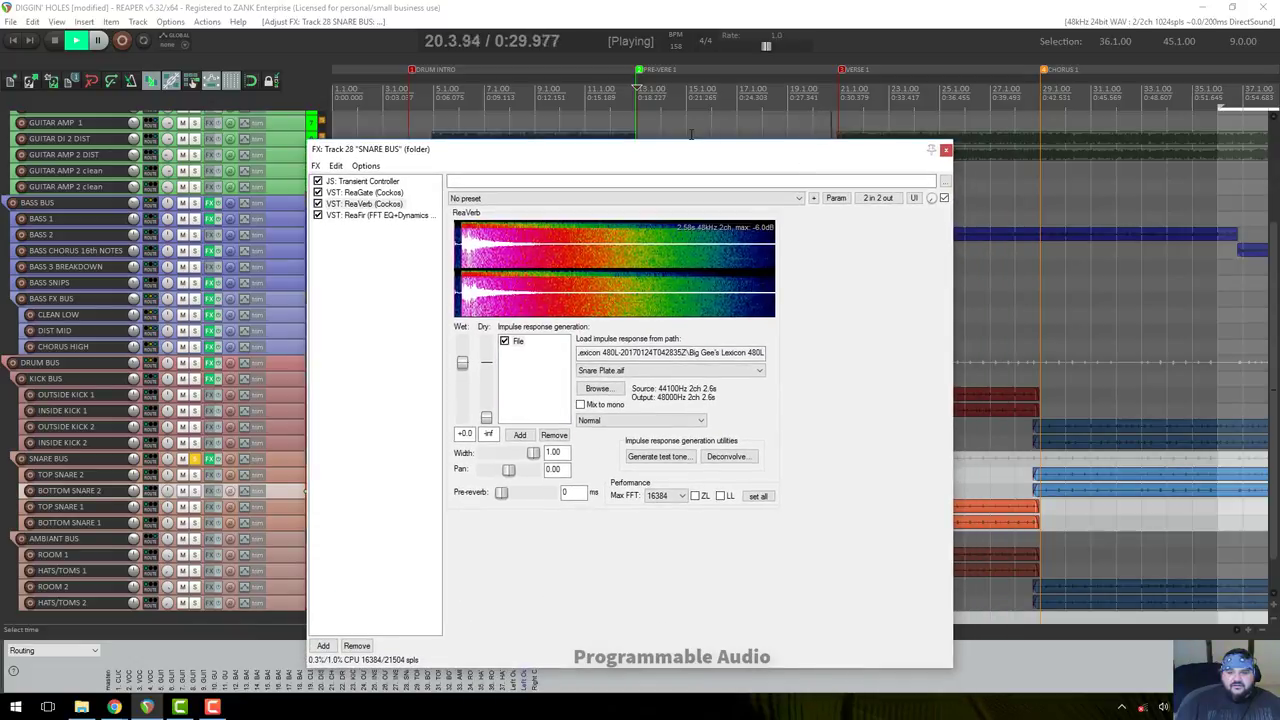
{"action": "key", "text": "space"}
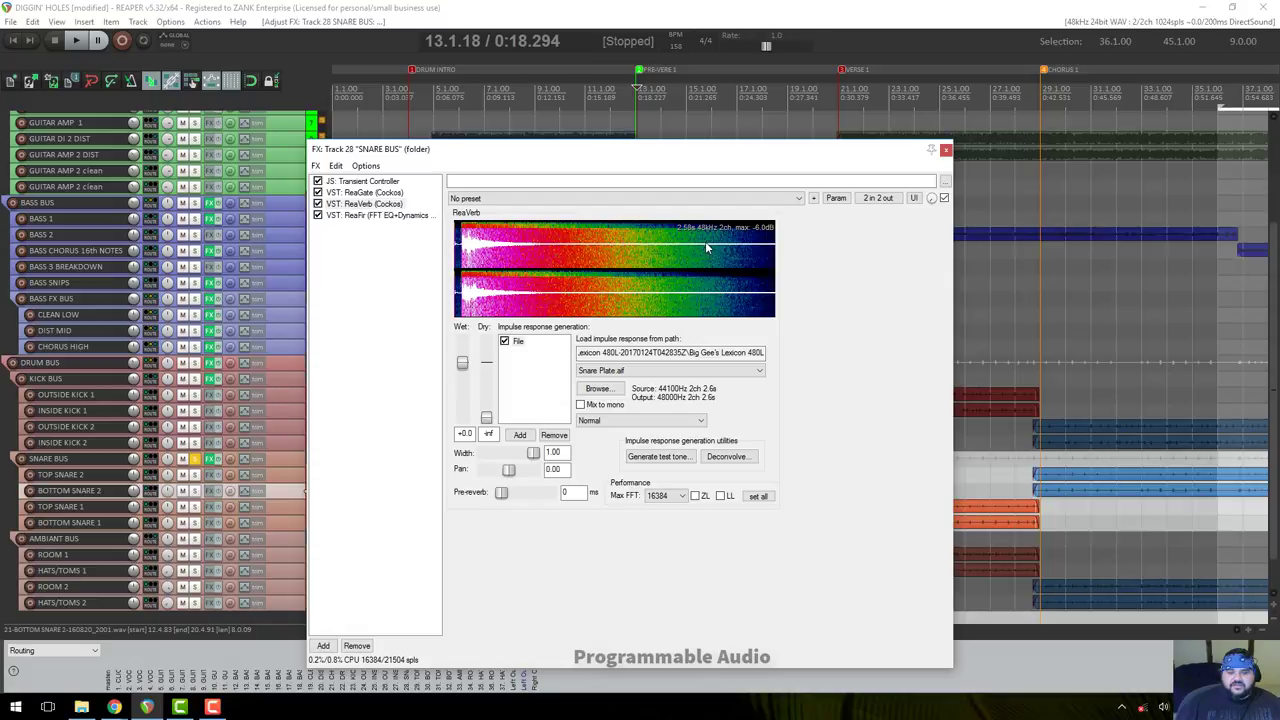
Try the Apply -18dB gain mode on the Snare Plate impulse response and return it to Normal.
{"action": "left_click", "coordinate": [596, 422]}
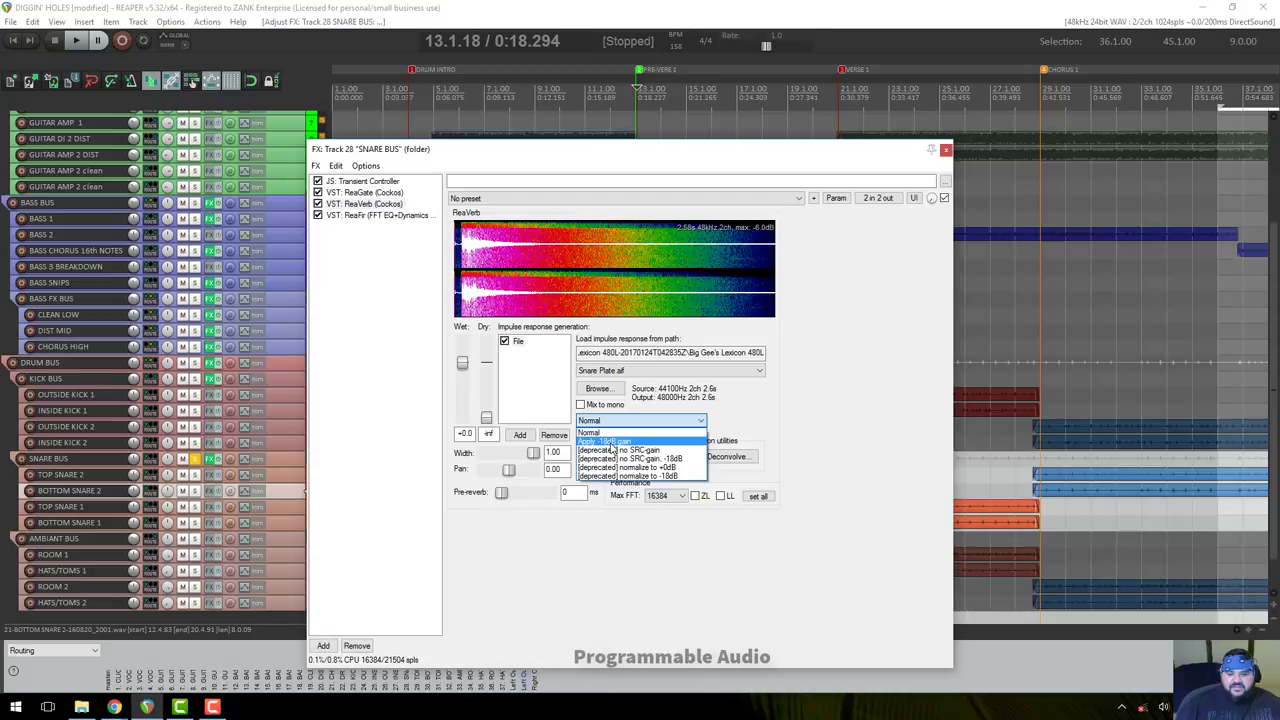
{"action": "left_click", "coordinate": [612, 442]}
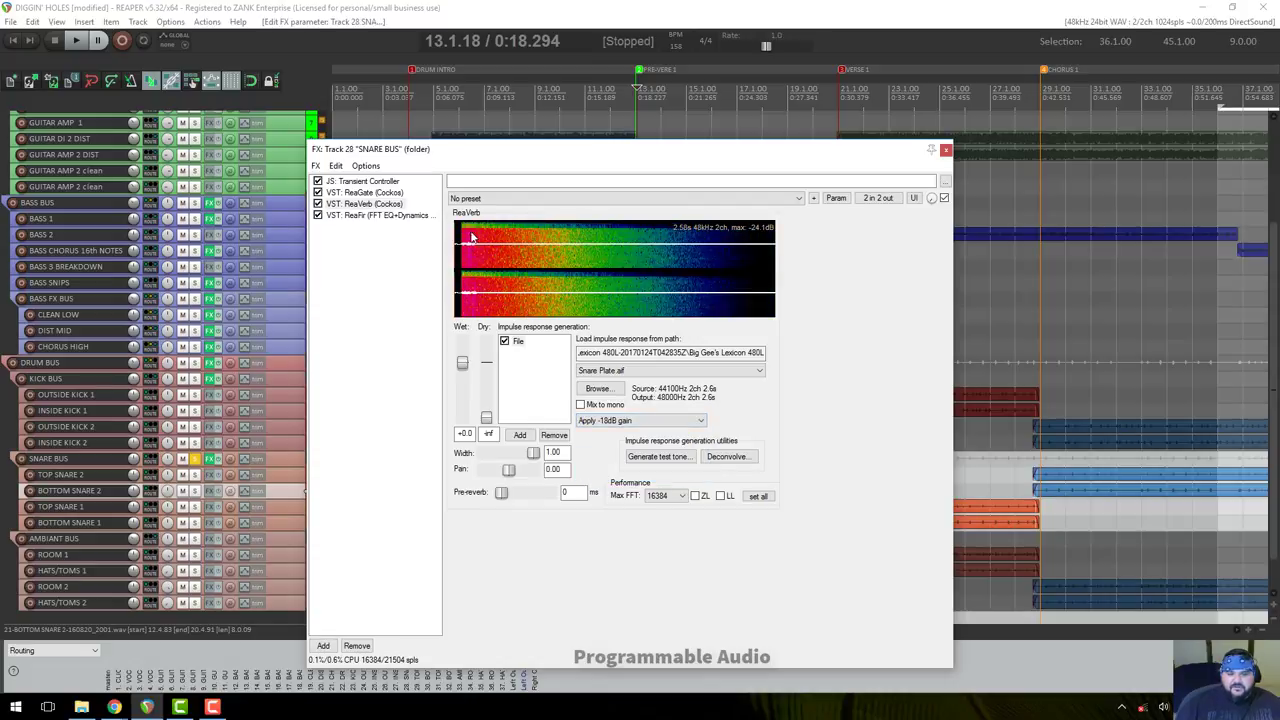
{"action": "left_click_drag", "start_coordinate": [583, 150], "coordinate": [627, 34]}
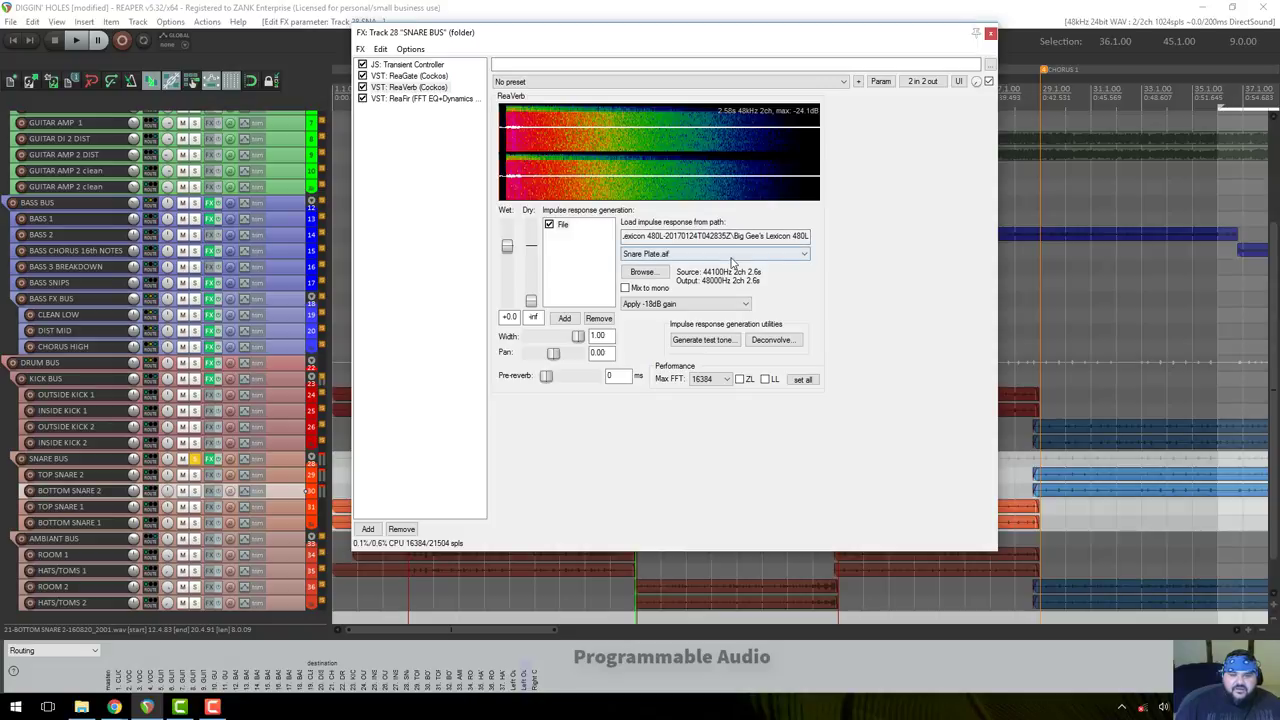
{"action": "left_click", "coordinate": [741, 304]}
{"action": "left_click", "coordinate": [738, 316]}
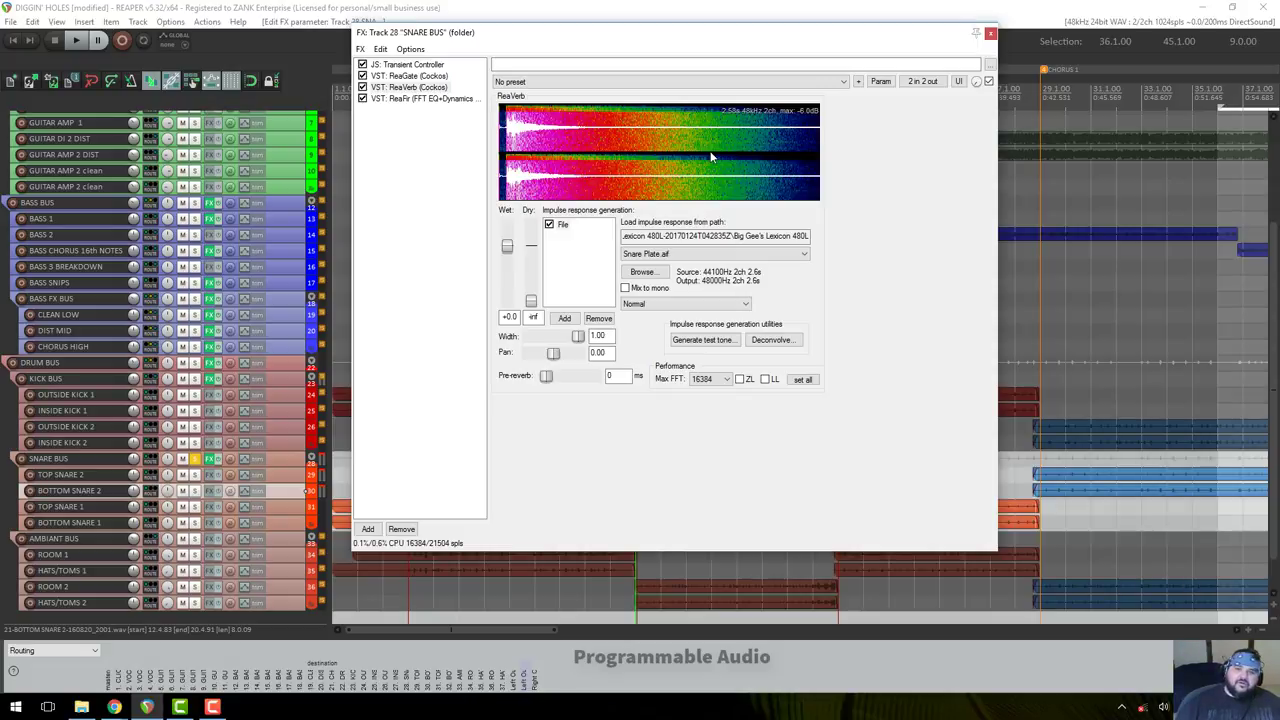
{"action": "left_click_drag", "start_coordinate": [714, 40], "coordinate": [688, 53]}
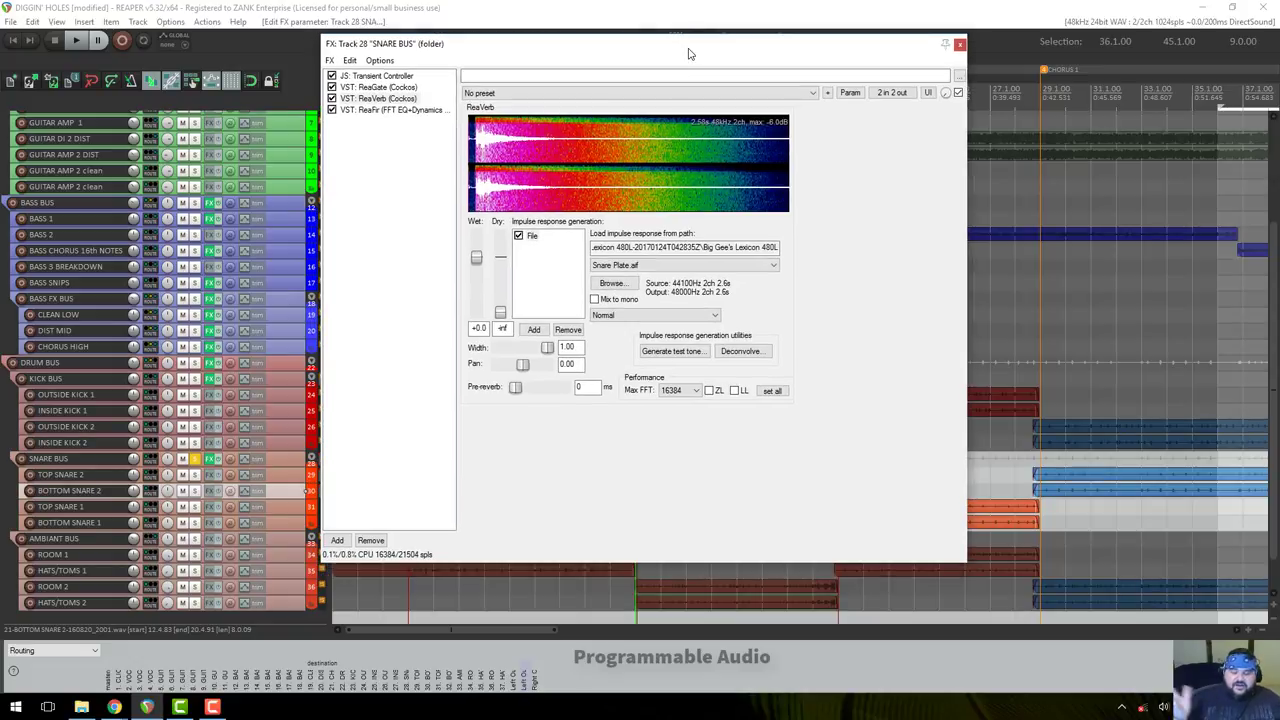
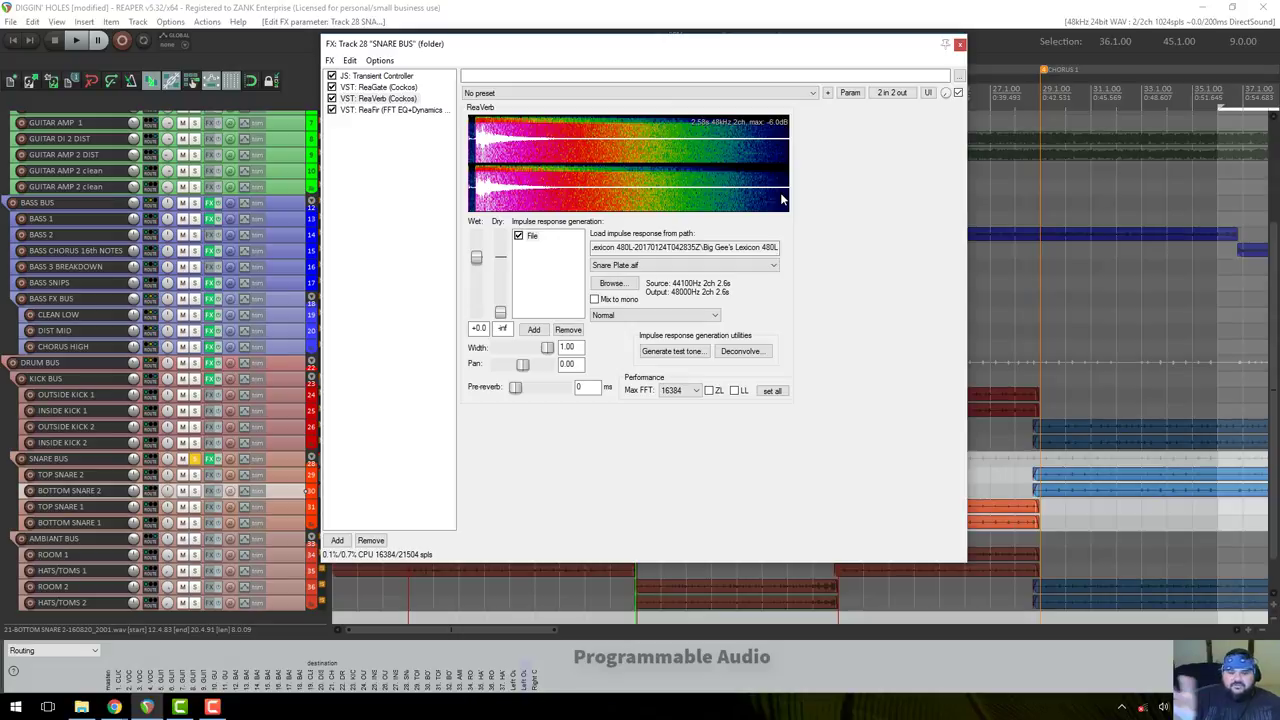
Switch the impulse response to Apply -18dB gain, adjust ReaVerb's overall wet/dry mix and audition the snare.
{"action": "left_click", "coordinate": [680, 314]}
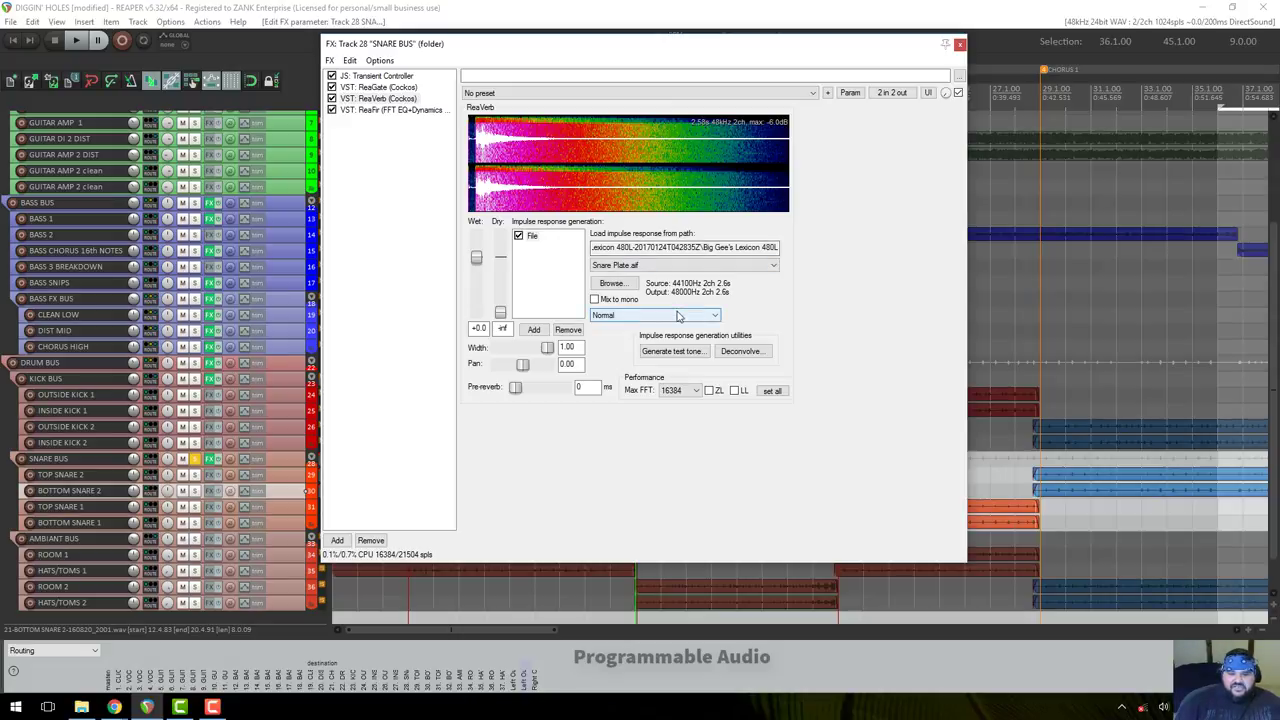
{"action": "left_click", "coordinate": [671, 338]}
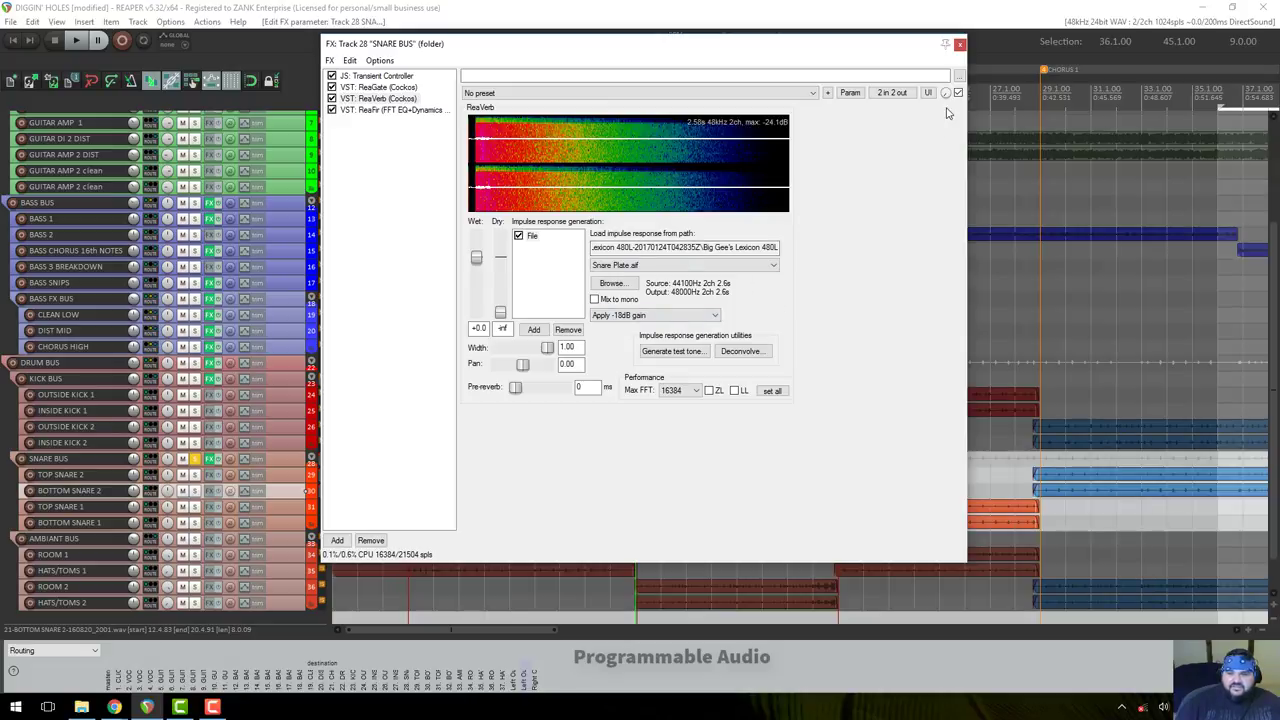
{"action": "left_click_drag", "start_coordinate": [946, 93], "coordinate": [946, 101]}
{"action": "key", "text": "space"}
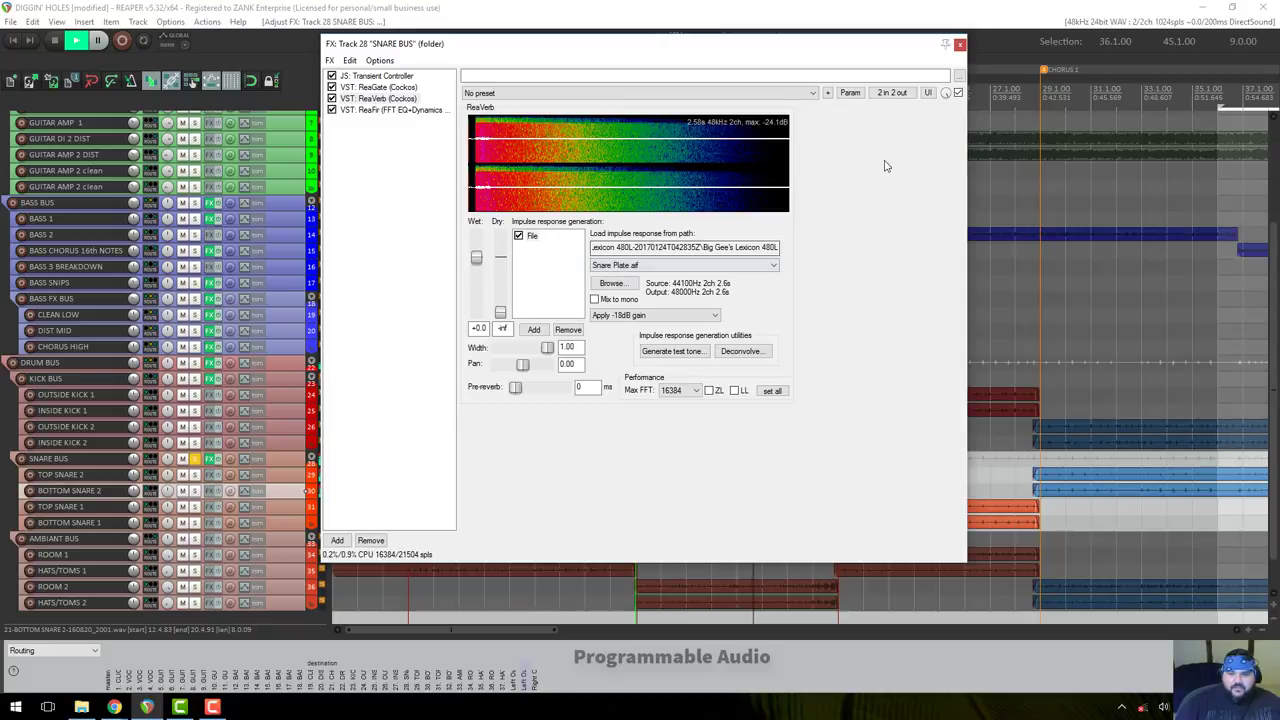
Change the impulse response's gain mode to [deprecated] no SRC-gain and audition the snare.
{"action": "left_click", "coordinate": [633, 316]}
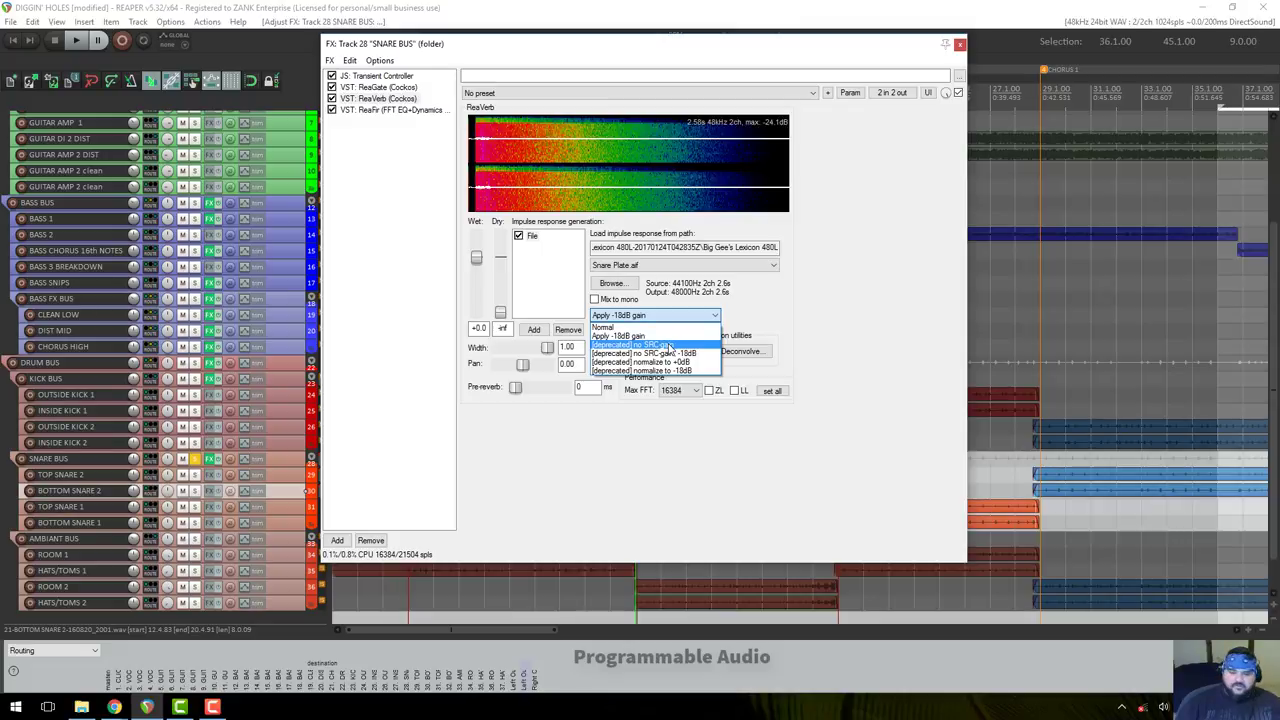
{"action": "left_click", "coordinate": [669, 346]}
{"action": "key", "text": "space"}
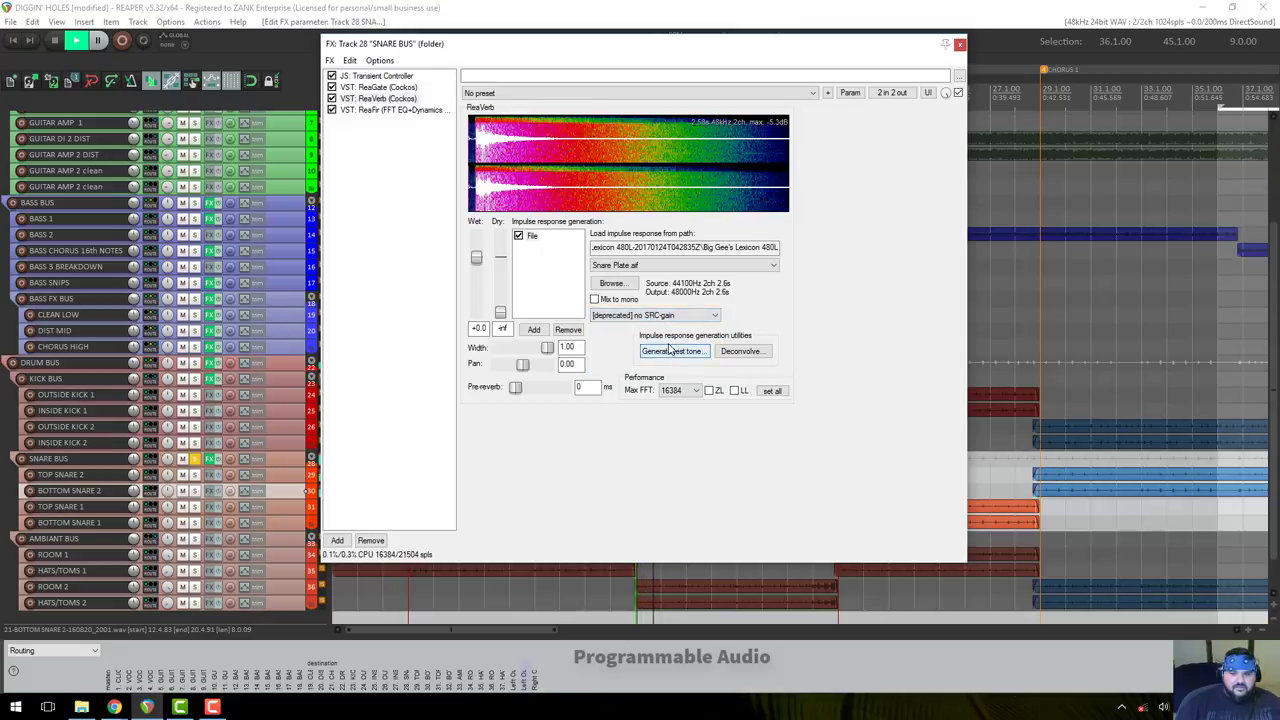
Try the [deprecated] no SRC-gain, -18dB mode on the Snare Plate impulse response and audition the snare.
{"action": "key", "text": "space"}
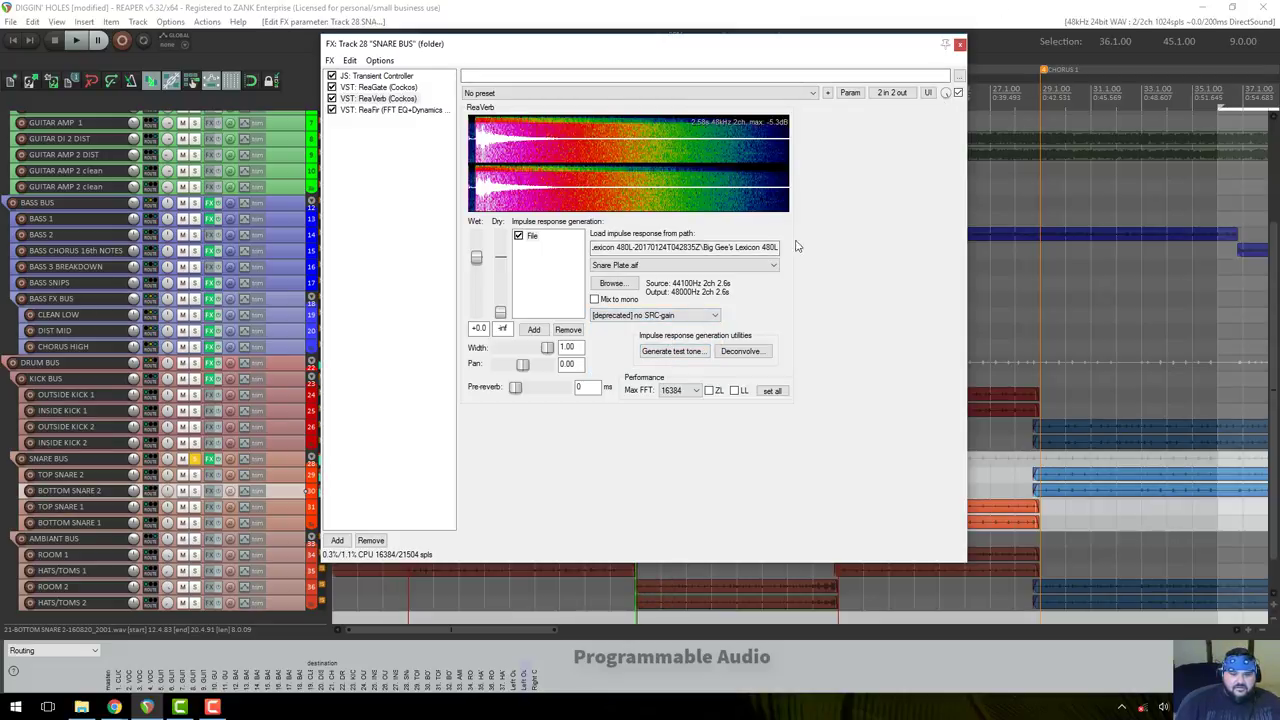
{"action": "left_click", "coordinate": [714, 314]}
{"action": "left_click", "coordinate": [699, 355]}
{"action": "key", "text": "space"}
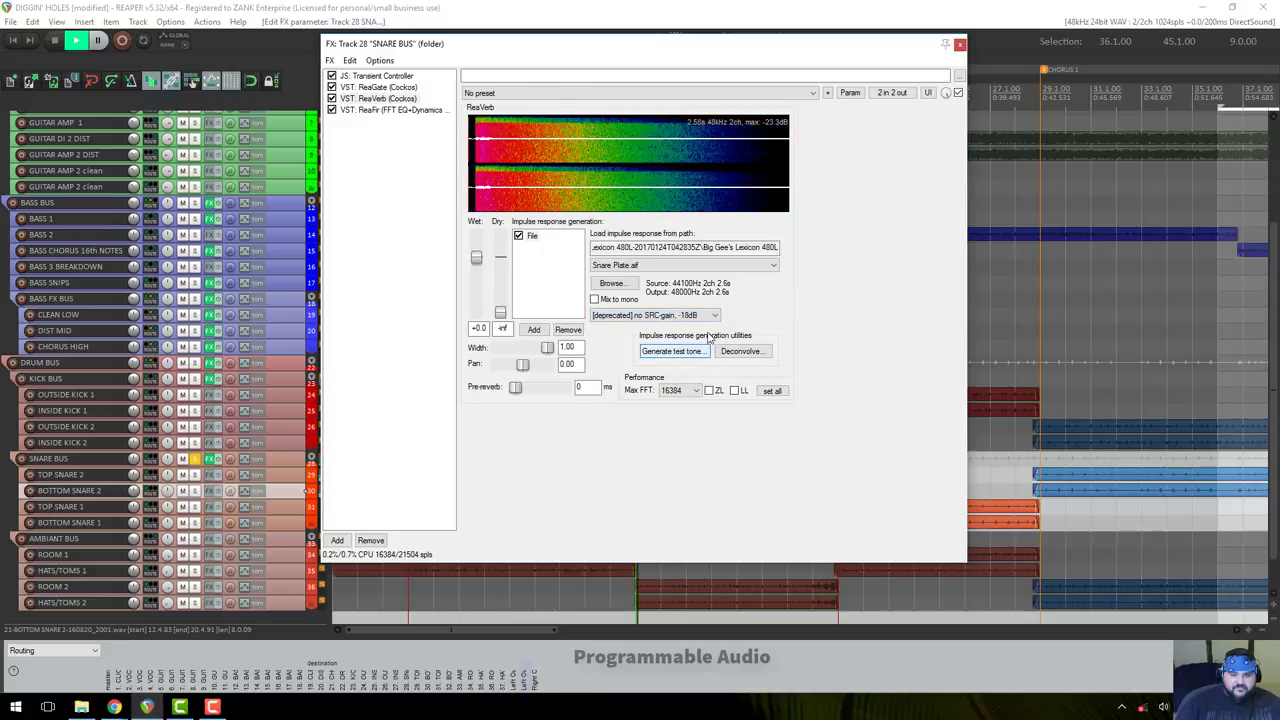
{"action": "key", "text": "space"}
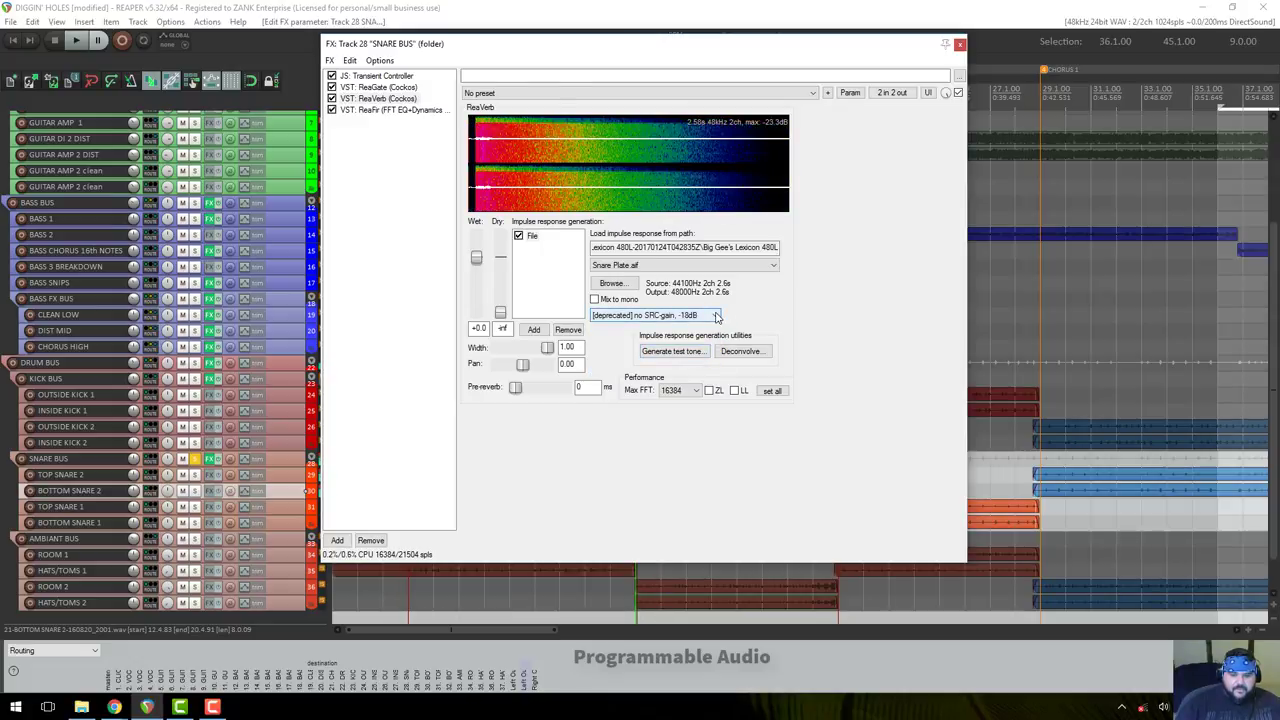
Try the [deprecated] normalize to +0dB gain mode on the impulse response and audition the snare.
{"action": "left_click", "coordinate": [713, 315]}
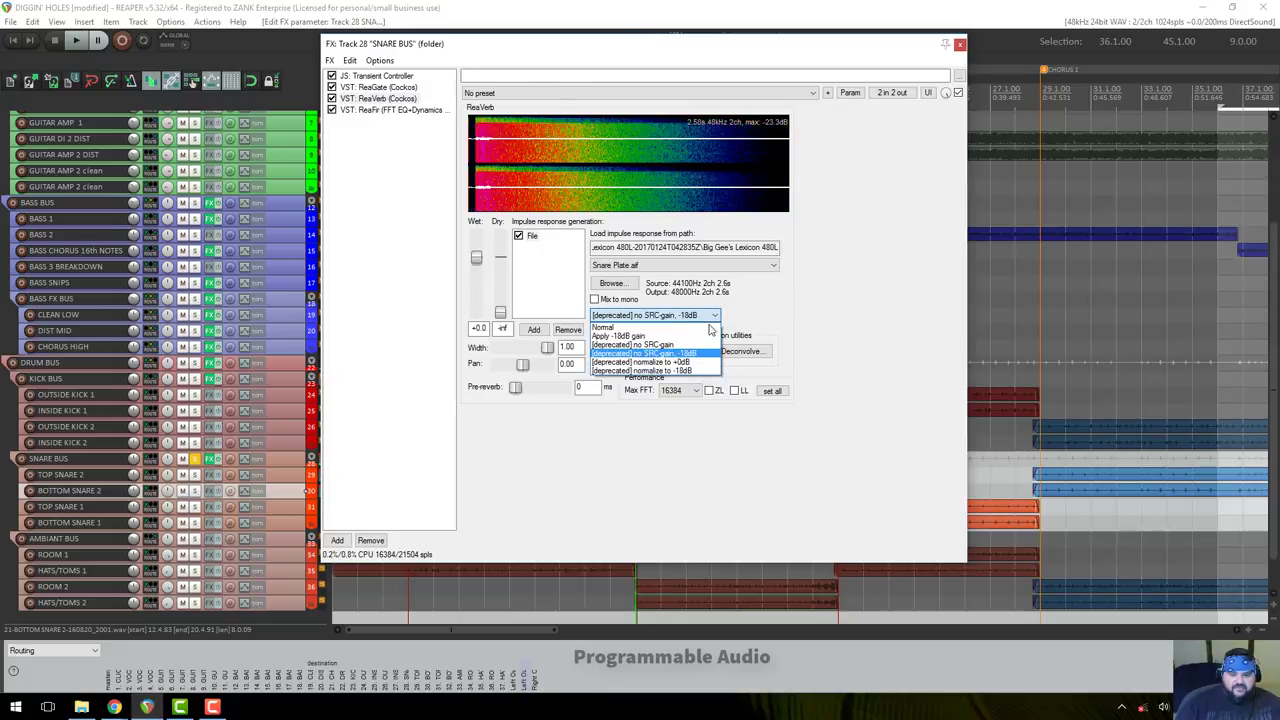
{"action": "left_click", "coordinate": [658, 363]}
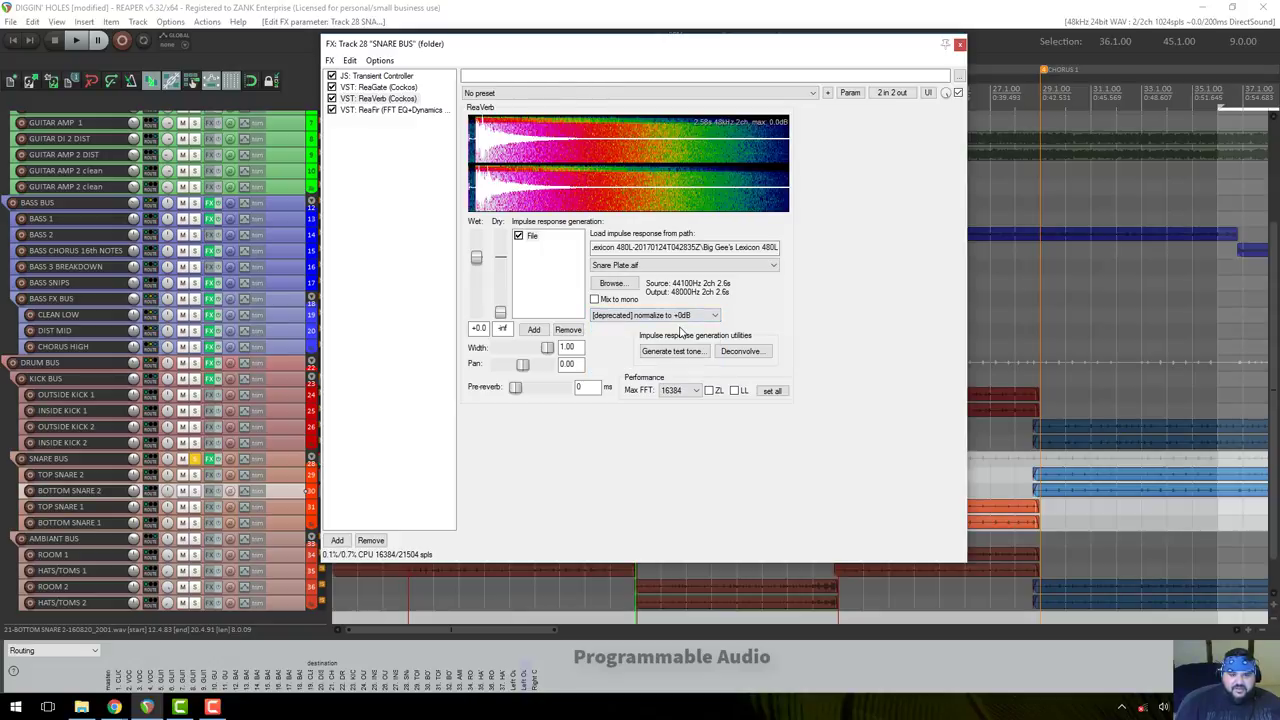
{"action": "key", "text": "space"}
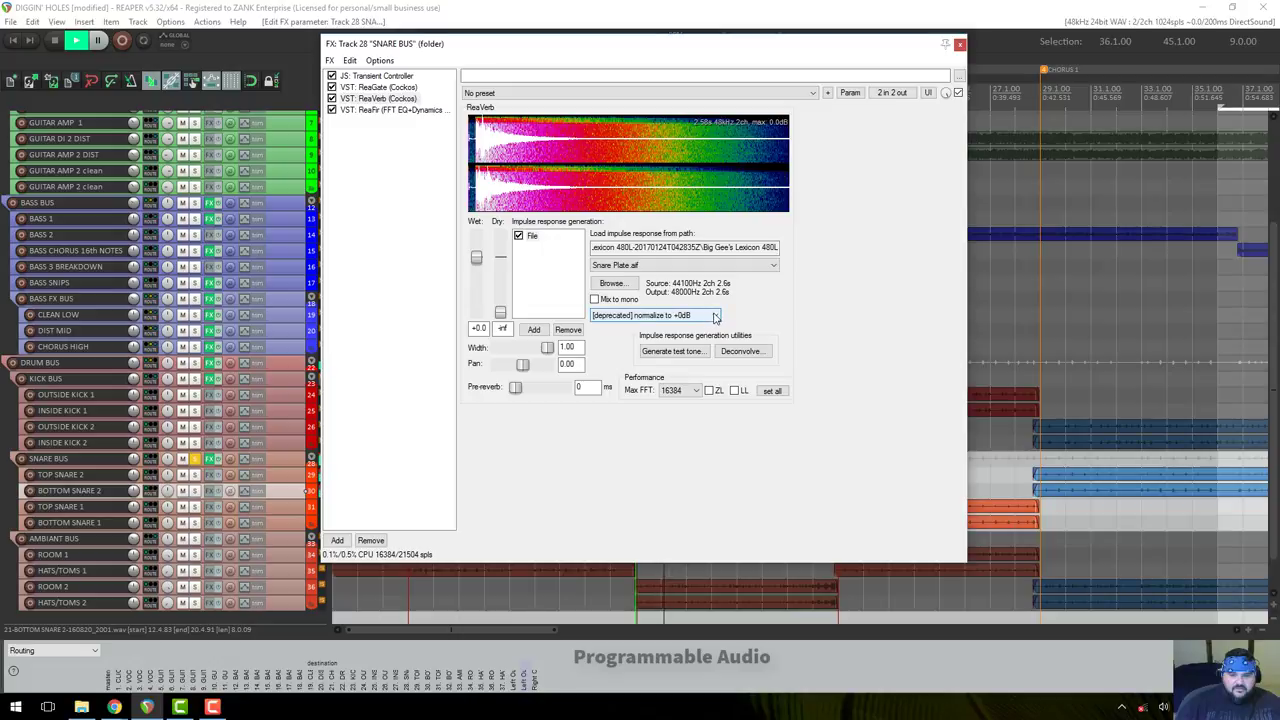
{"action": "key", "text": "space"}
Switch the impulse response's gain mode to [deprecated] normalize to -18dB and audition the snare.
{"action": "left_click", "coordinate": [715, 317]}
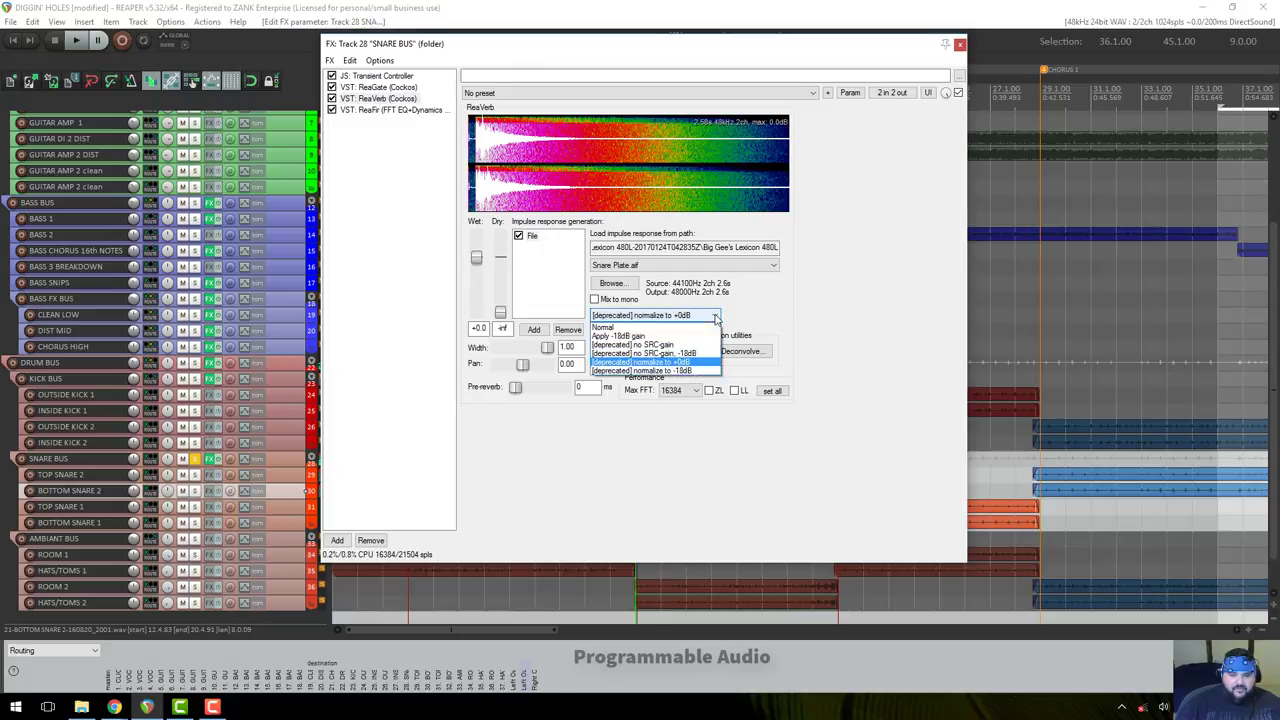
{"action": "left_click", "coordinate": [690, 372]}
{"action": "key", "text": "space"}
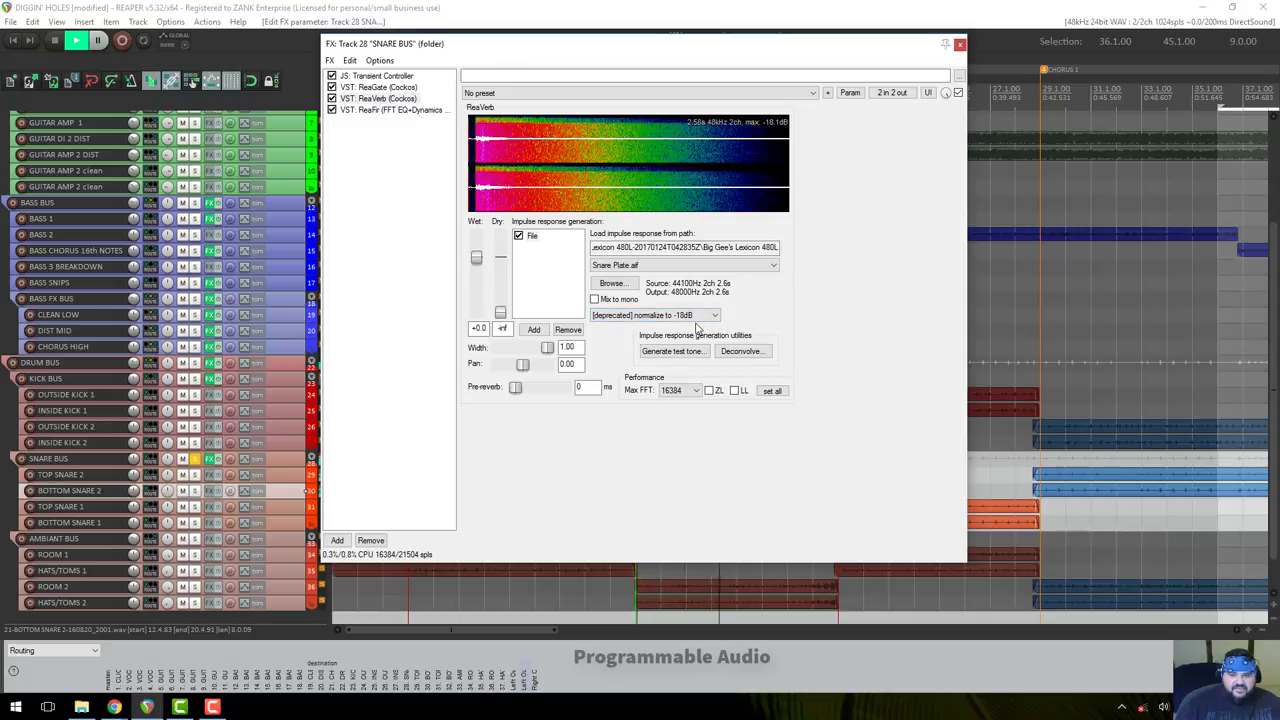
{"action": "key", "text": "space"}
Set ReaVerb's wet level to -25.0 dB and its dry level to +0.0 dB while auditioning, and close the snare bus effects window.
{"action": "left_click_drag", "start_coordinate": [477, 268], "coordinate": [478, 300]}
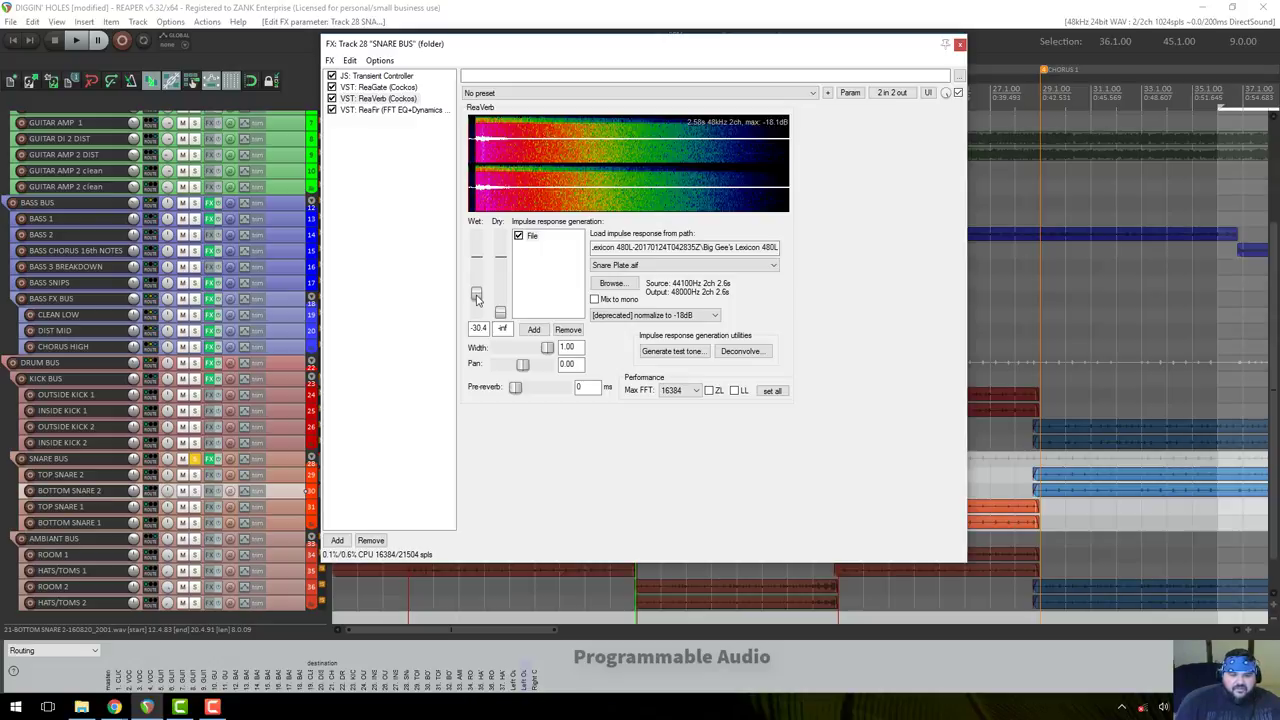
{"action": "left_click_drag", "start_coordinate": [478, 300], "coordinate": [478, 299]}
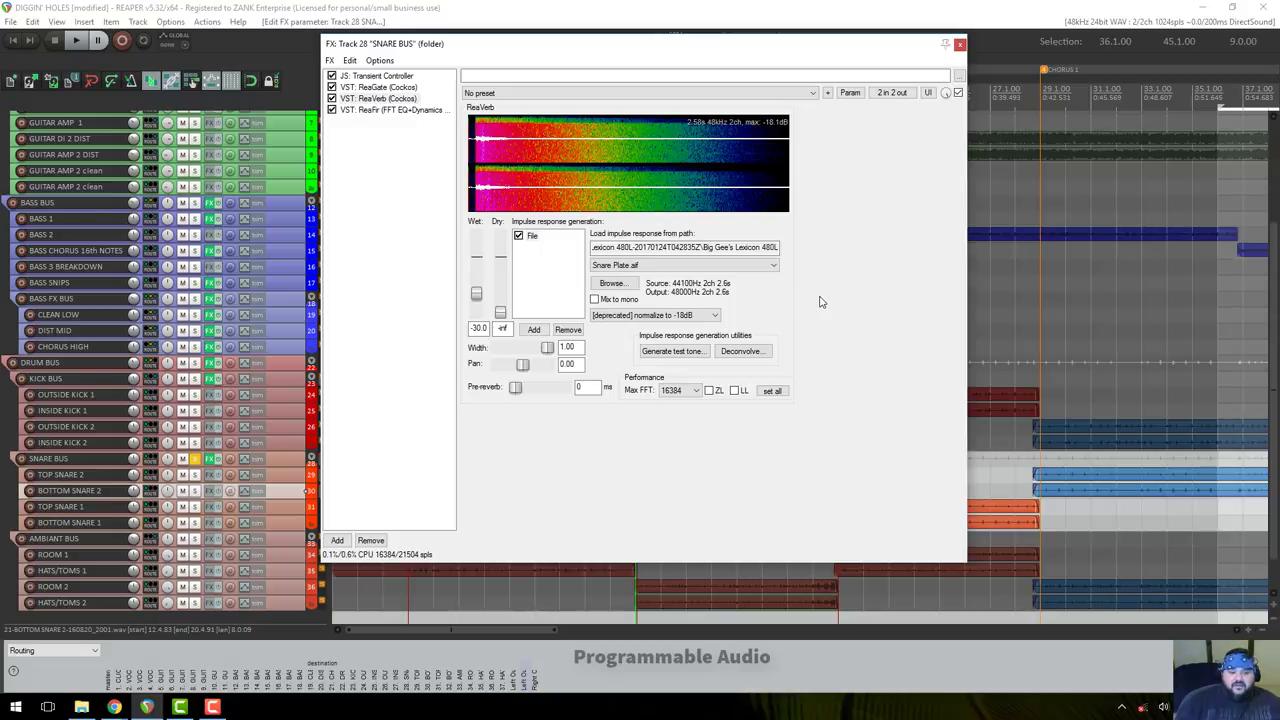
{"action": "key", "text": "space"}
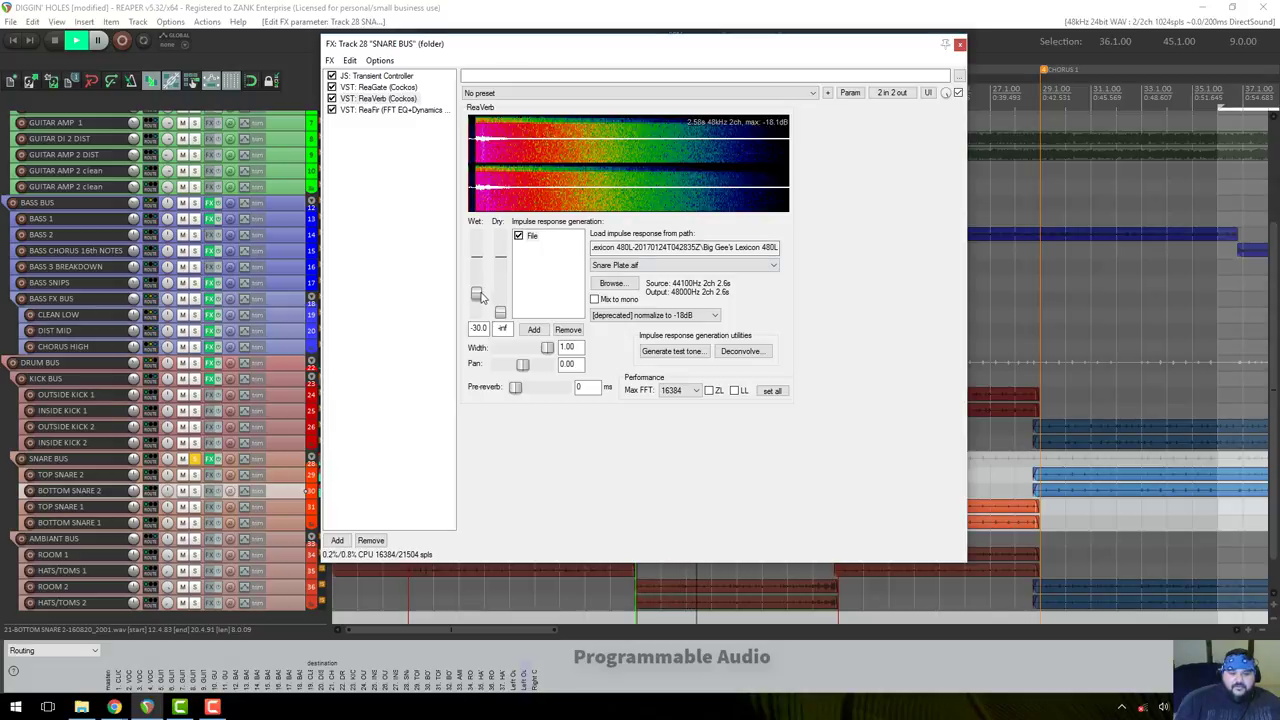
{"action": "key", "text": "space"}
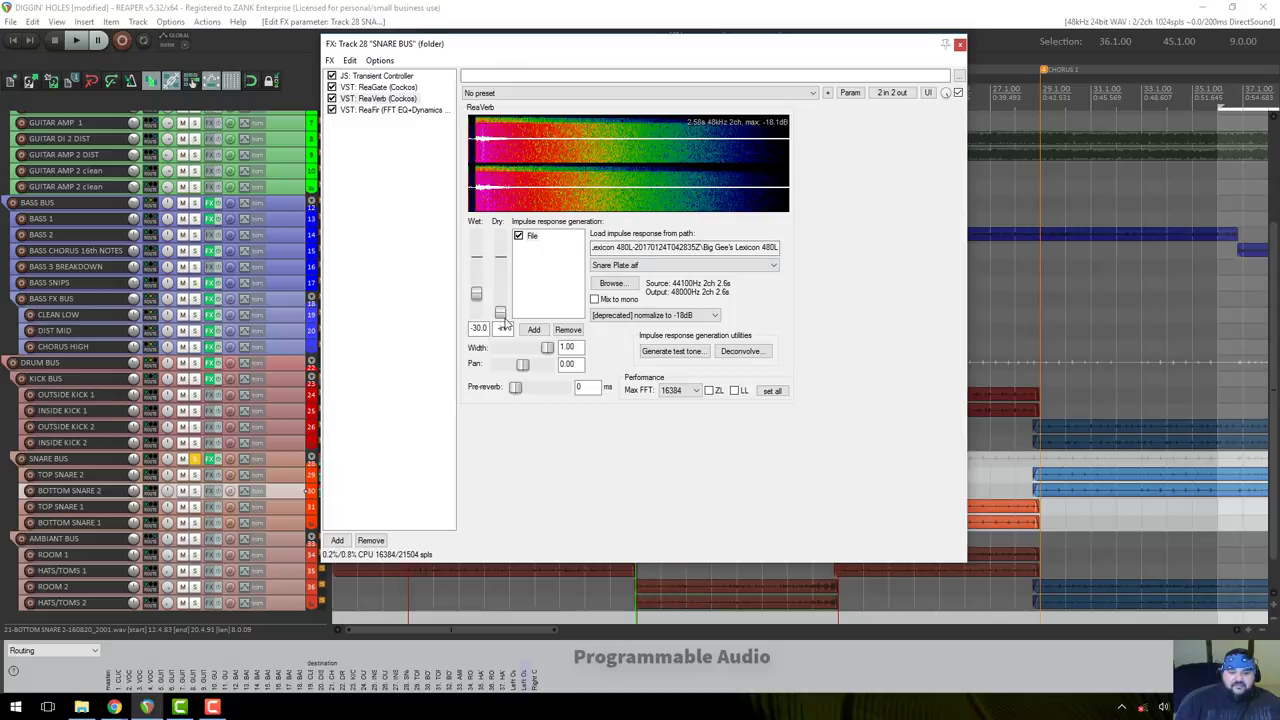
{"action": "left_click_drag", "start_coordinate": [503, 318], "coordinate": [502, 262]}
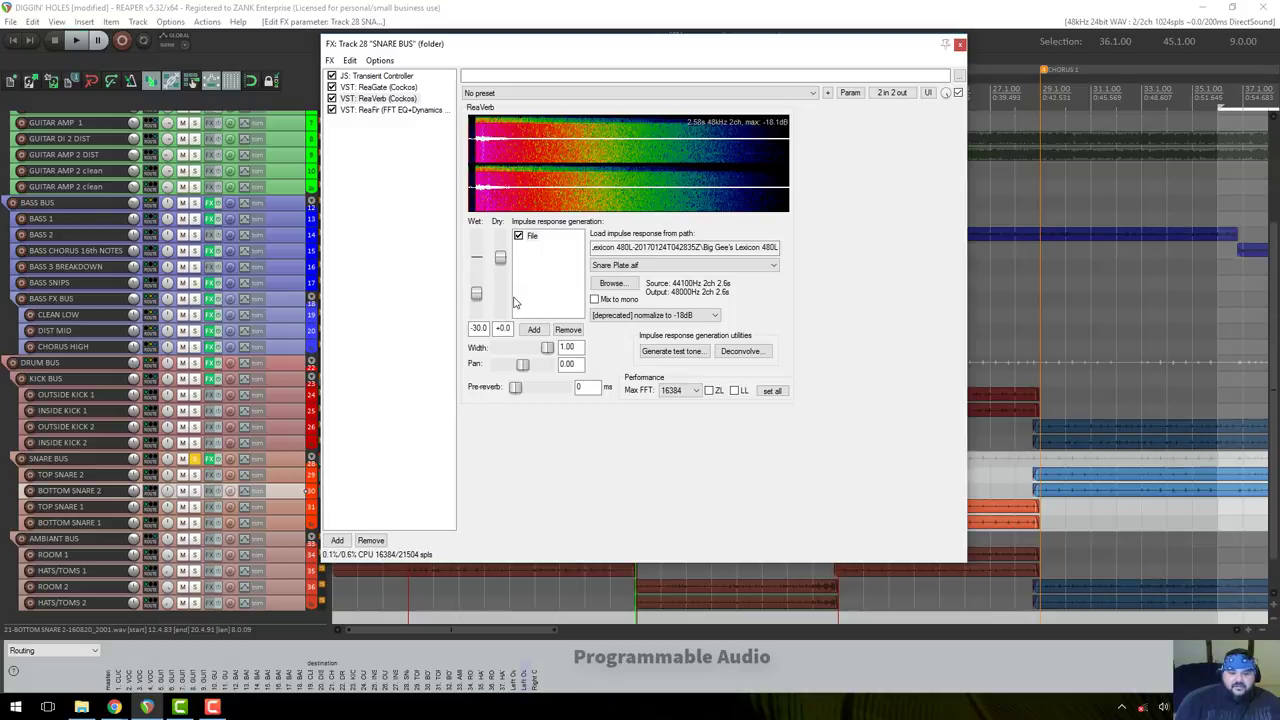
{"action": "key", "text": "space"}
{"action": "left_click_drag", "start_coordinate": [481, 300], "coordinate": [483, 298]}
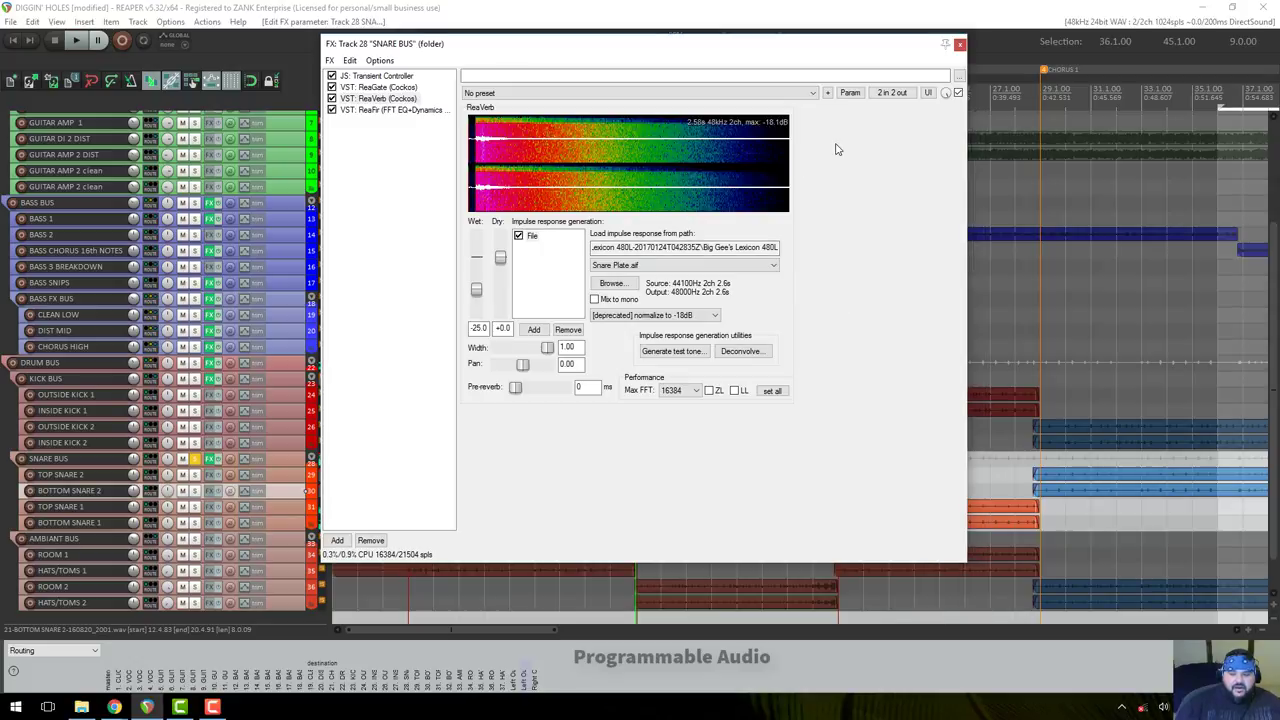
{"action": "left_click", "coordinate": [959, 45]}
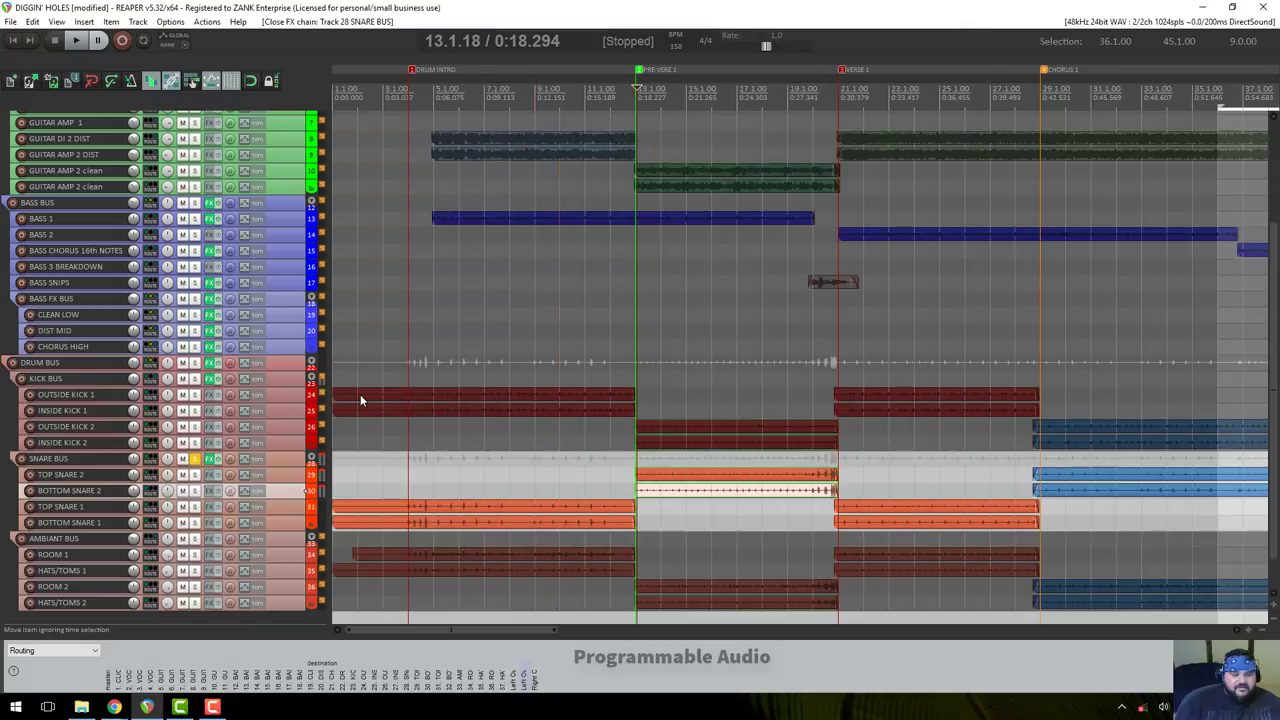
Add a new track directly below SNARE BUS and name it SNARE VERB.
{"action": "scroll", "coordinate": [309, 437], "scroll_direction": "down", "scroll_amount": 1}
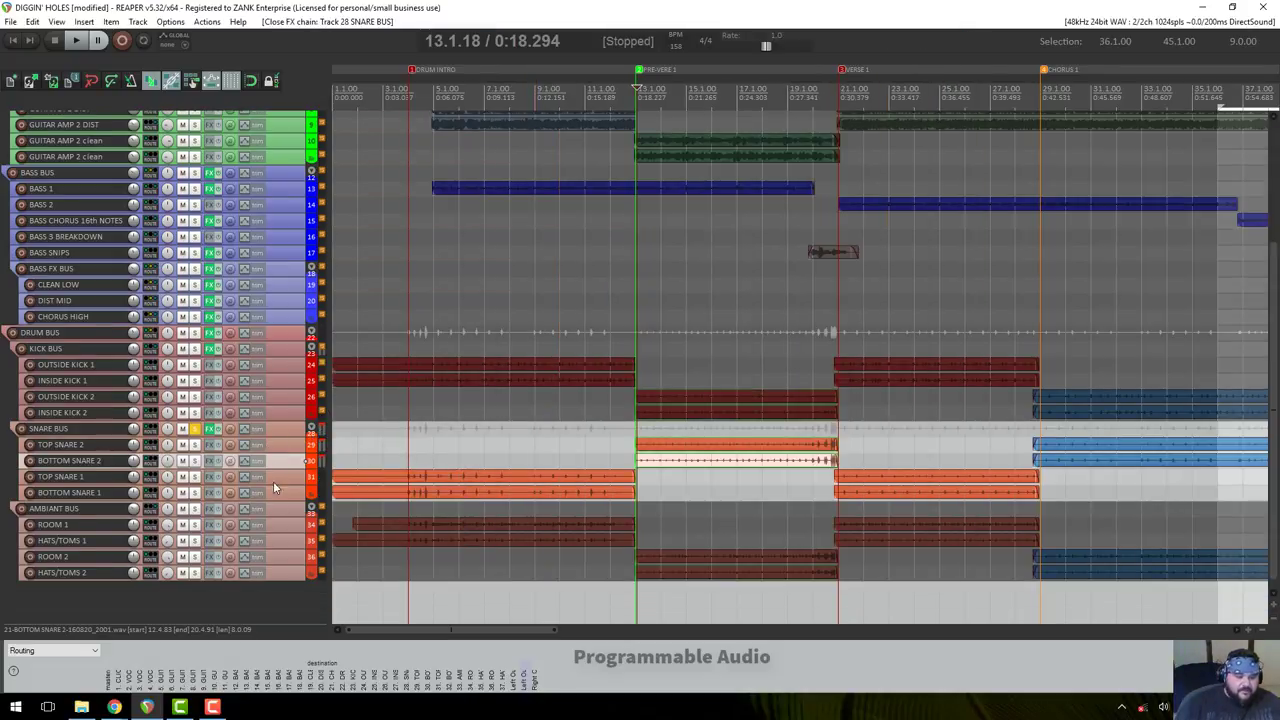
{"action": "left_click", "coordinate": [273, 432]}
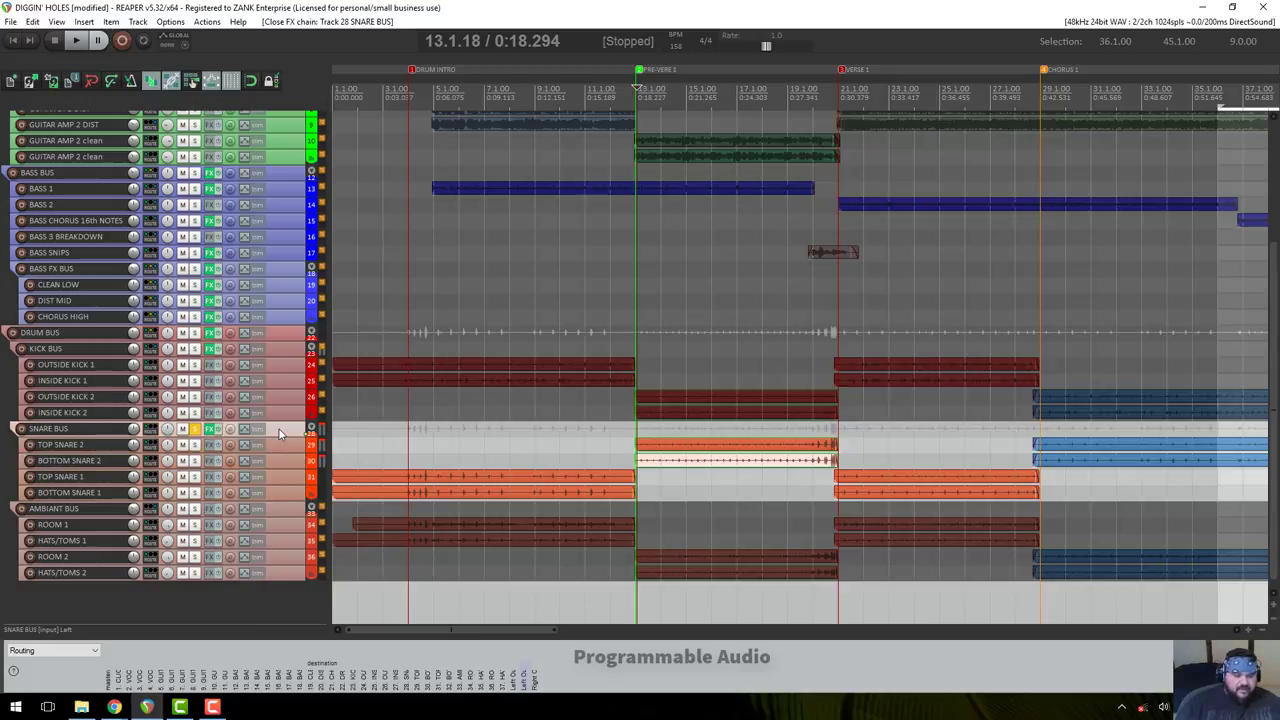
{"action": "key", "text": "ctrl+t"}
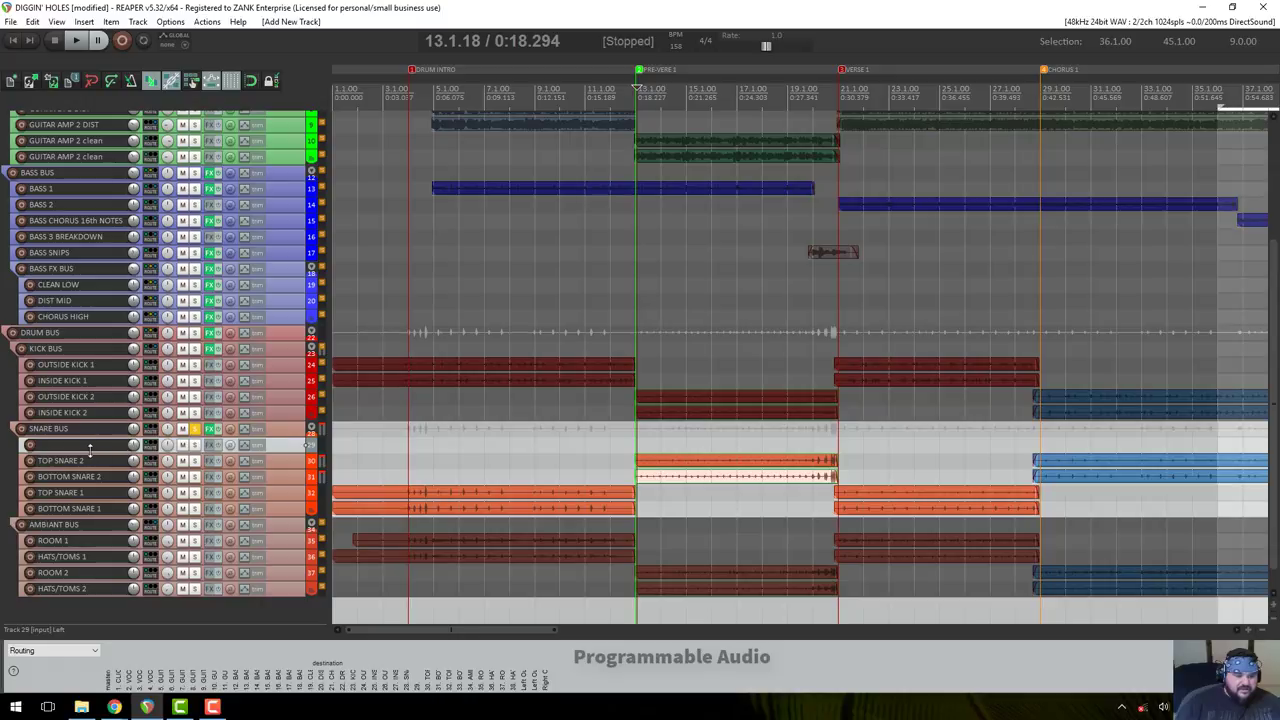
{"action": "double_click", "coordinate": [86, 444]}
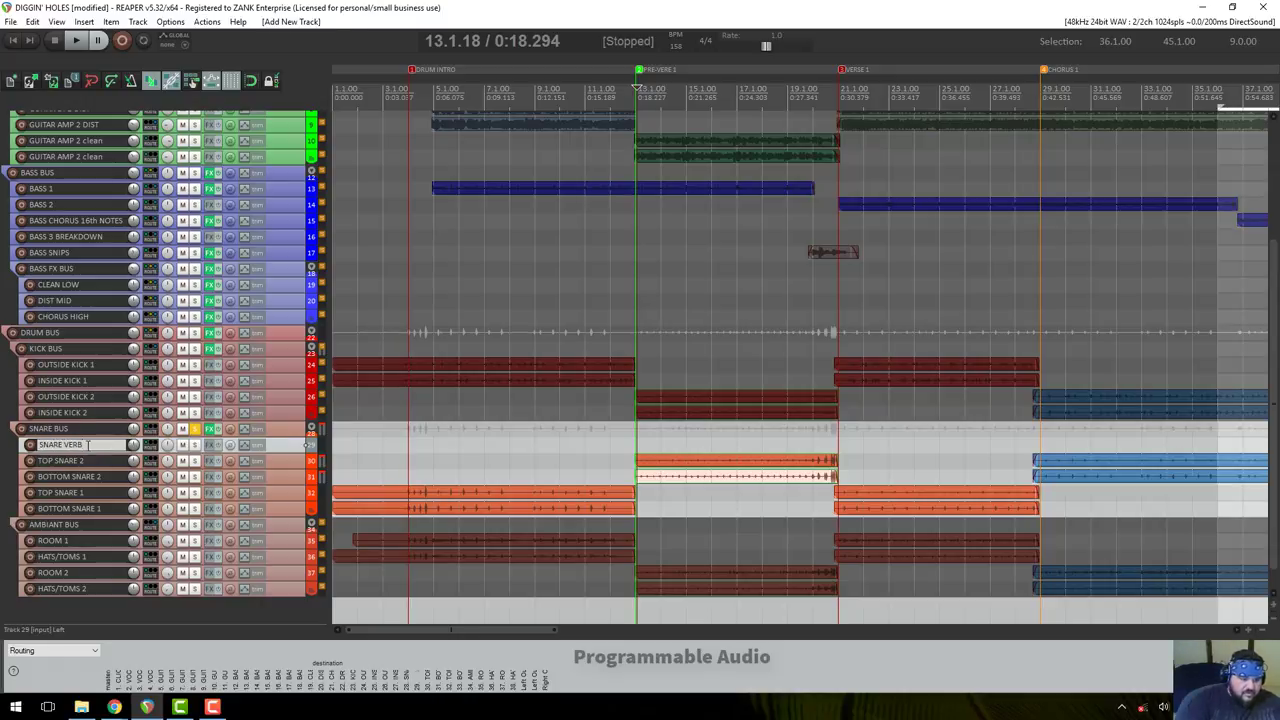
{"action": "key", "text": "Return"}
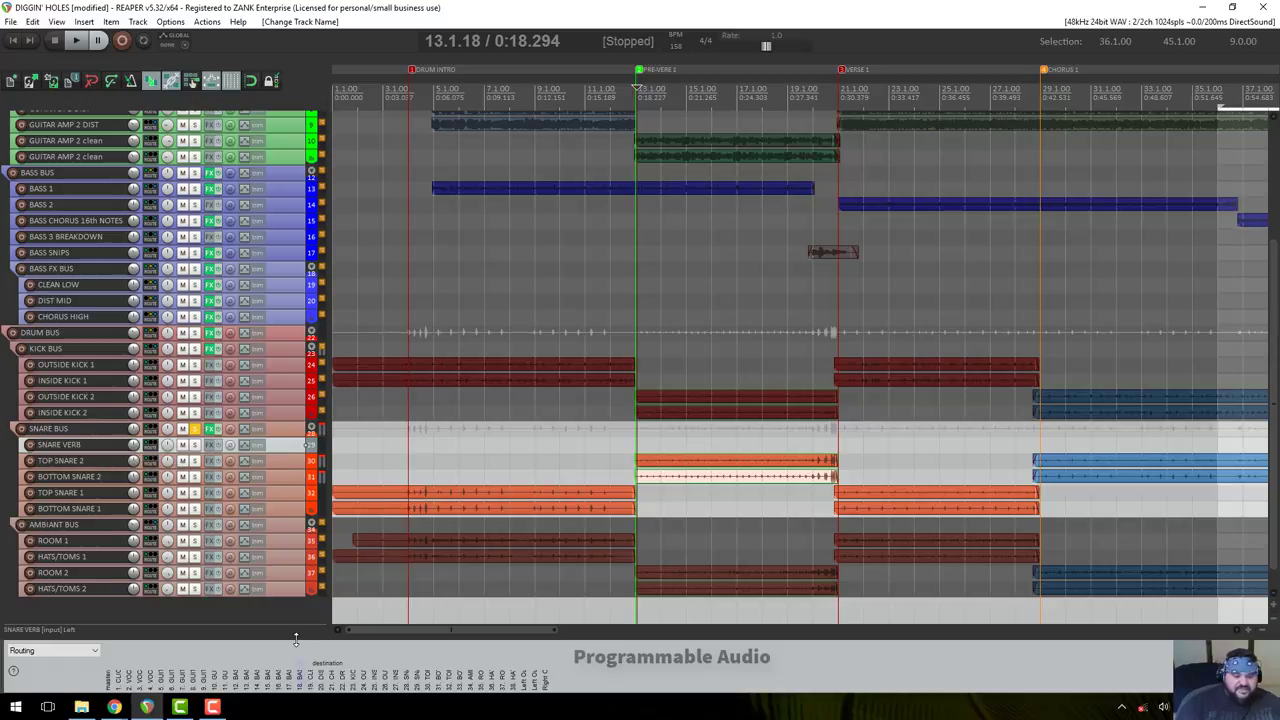
Enlarge the routing matrix so the source rows for the snare tracks are accessible.
{"action": "left_click_drag", "start_coordinate": [293, 632], "coordinate": [289, 133]}
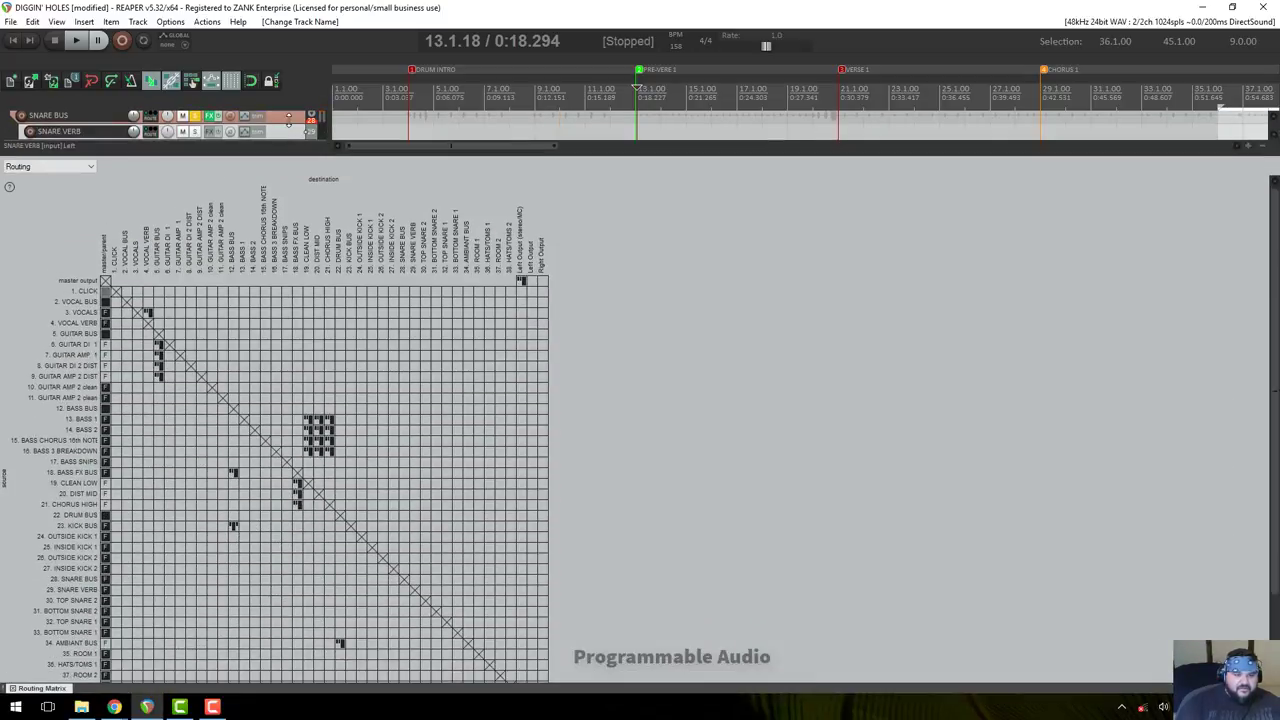
{"action": "scroll", "coordinate": [266, 522], "scroll_direction": "down", "scroll_amount": 2}
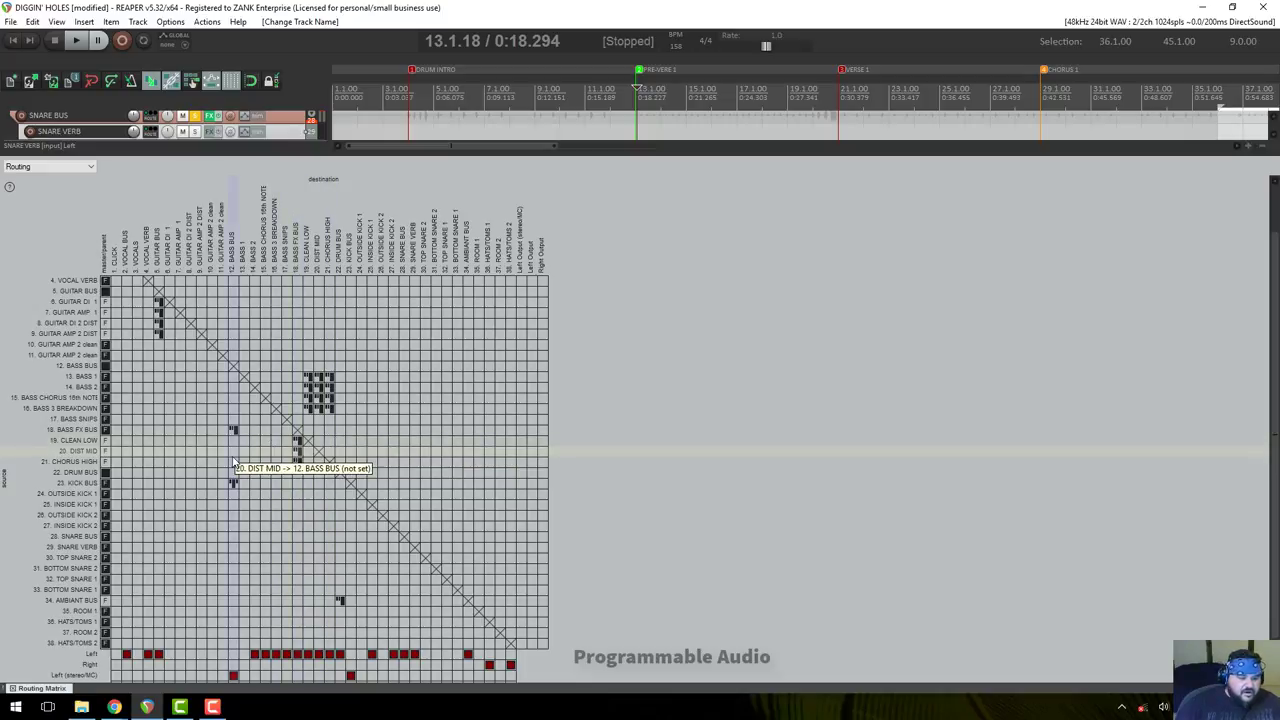
{"action": "scroll", "coordinate": [203, 478], "scroll_direction": "down", "scroll_amount": 1}
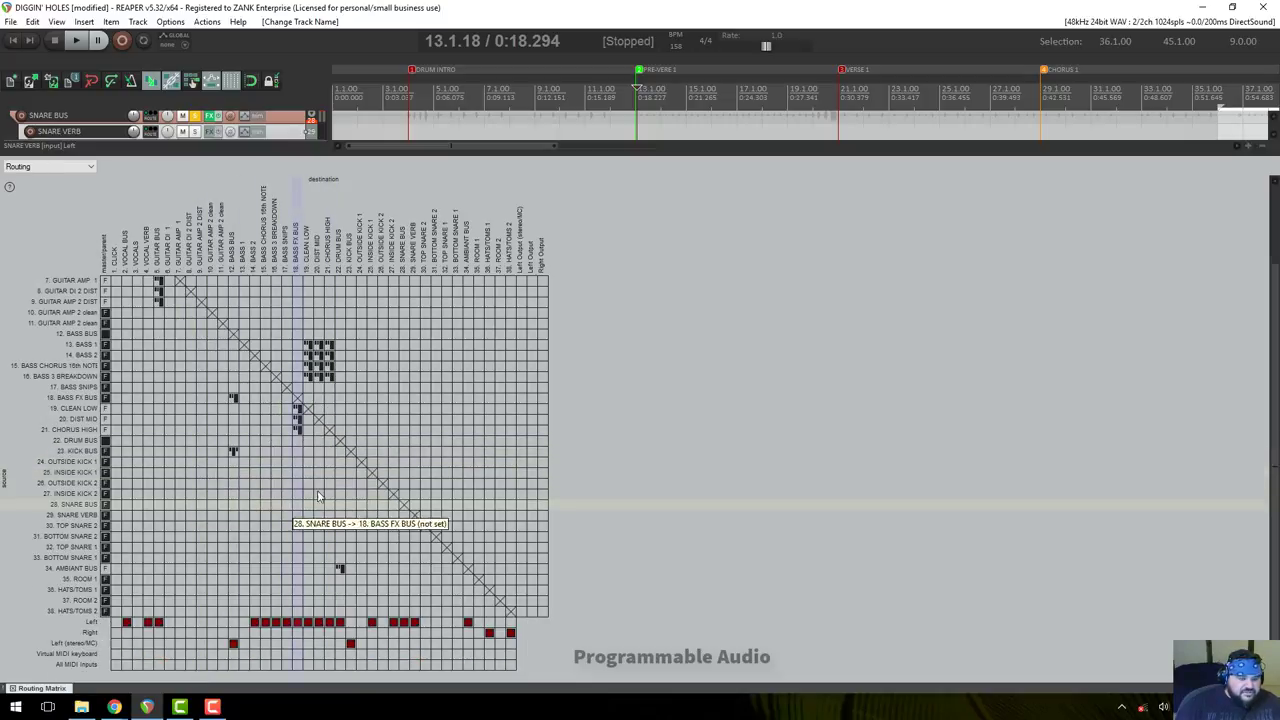
Reroute SNARE VERB: disable its master/parent send, feed it from TOP and BOTTOM SNARE 1 and 2, and send it to SNARE BUS.
{"action": "left_click", "coordinate": [106, 516]}
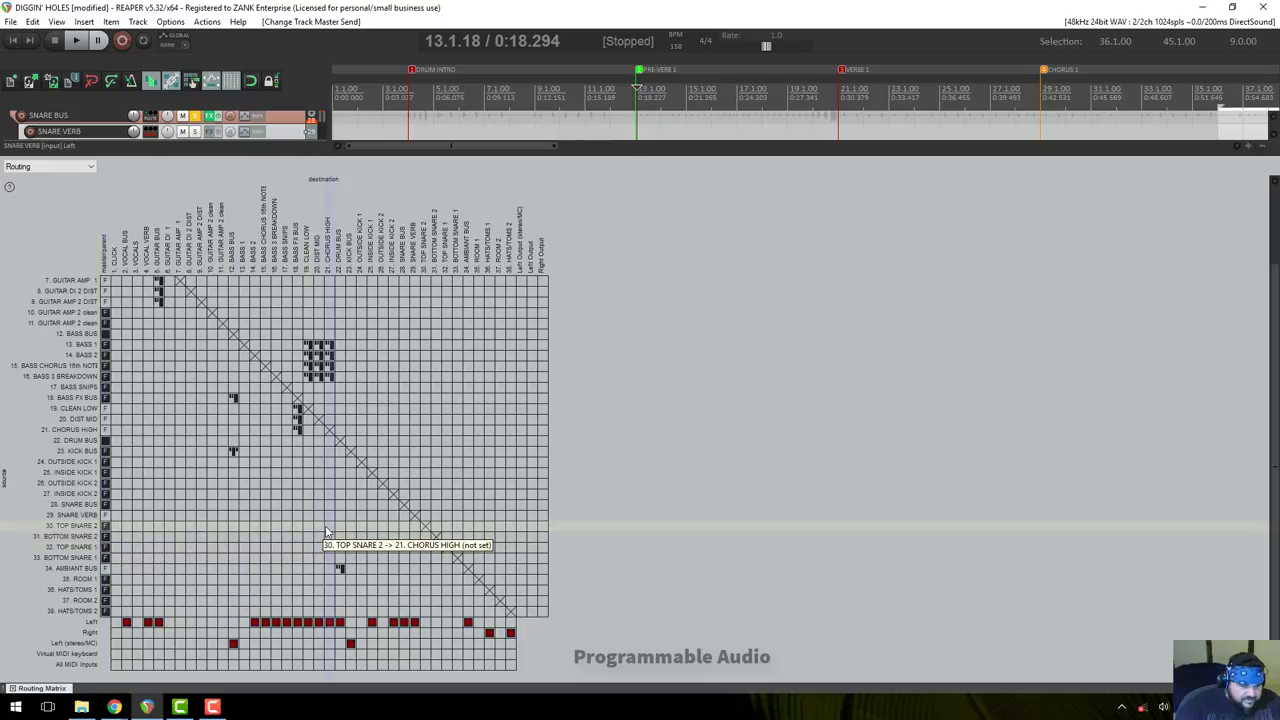
{"action": "left_click", "coordinate": [413, 526]}
{"action": "left_click", "coordinate": [414, 536]}
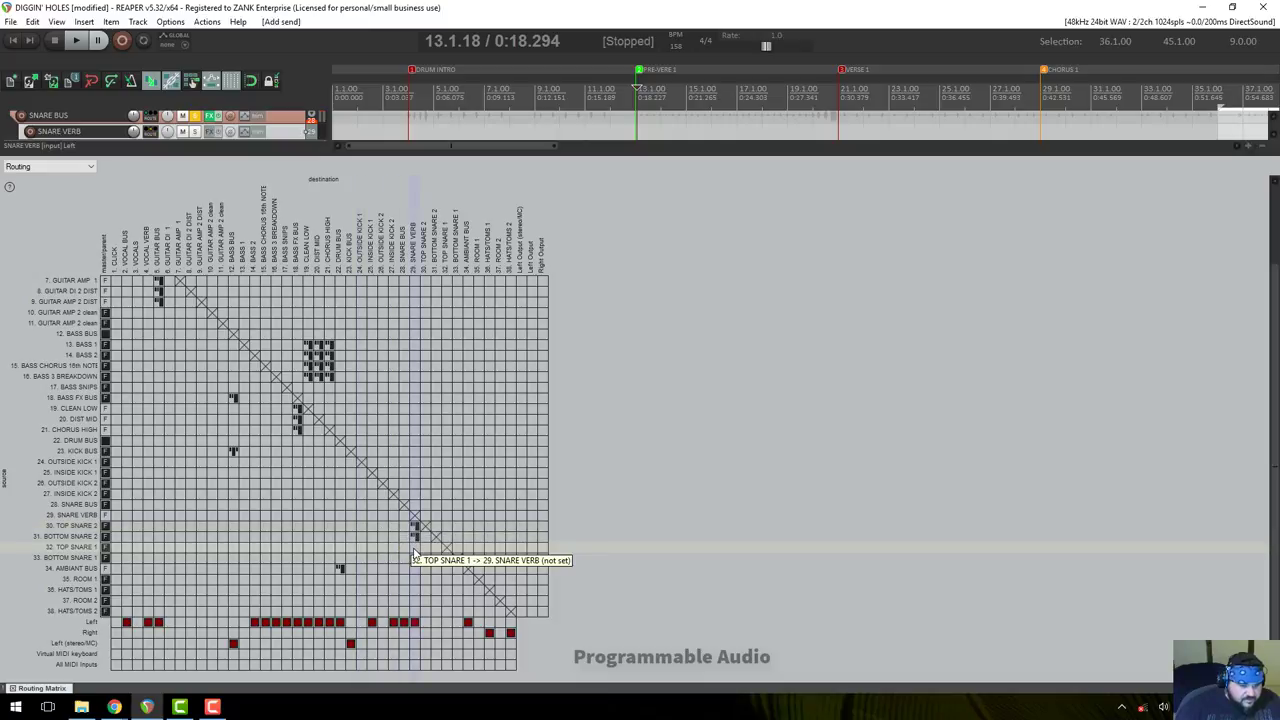
{"action": "left_click", "coordinate": [414, 547]}
{"action": "left_click", "coordinate": [414, 557]}
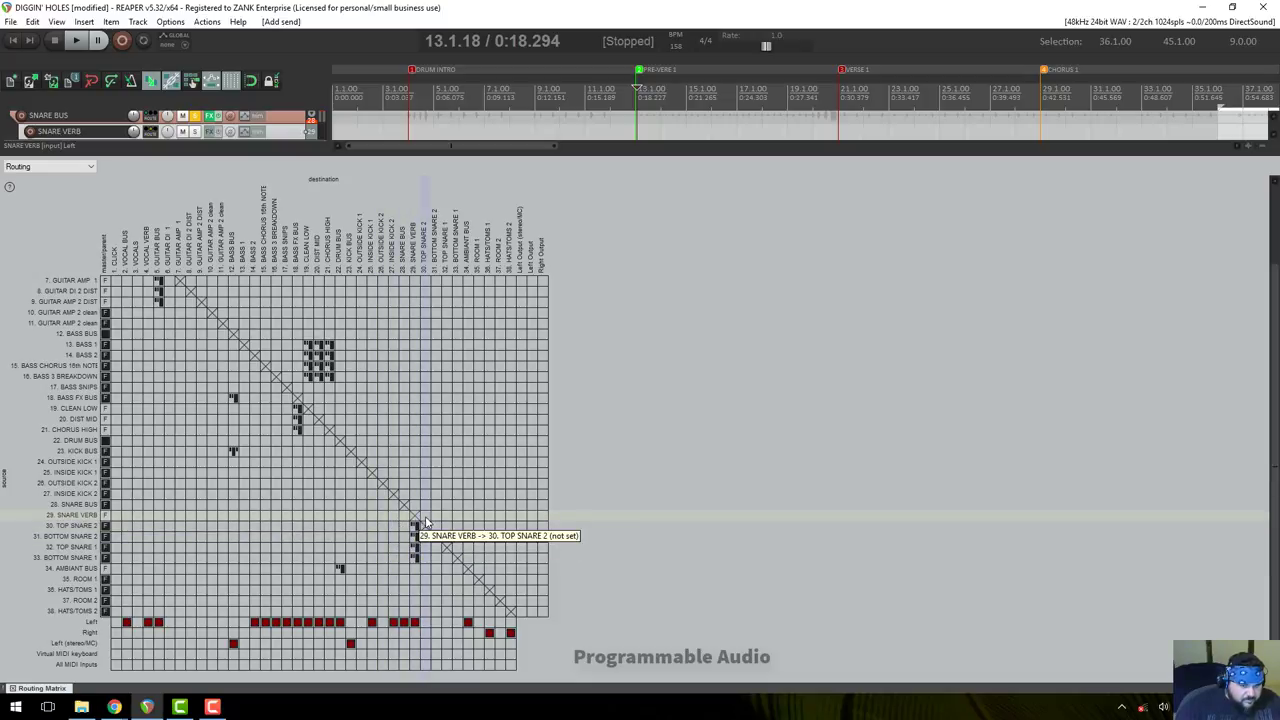
{"action": "left_click", "coordinate": [405, 515]}
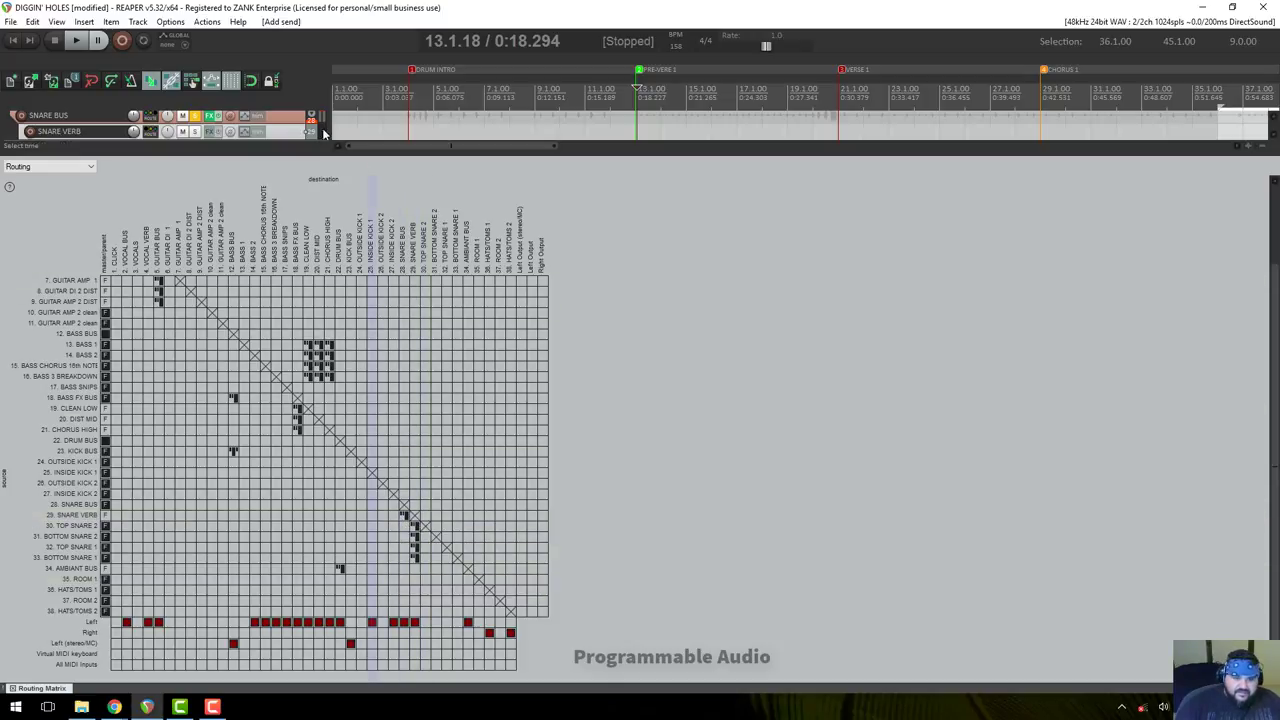
Copy the ReaVerb effect from the SNARE BUS effects chain.
{"action": "left_click_drag", "start_coordinate": [307, 150], "coordinate": [301, 717]}
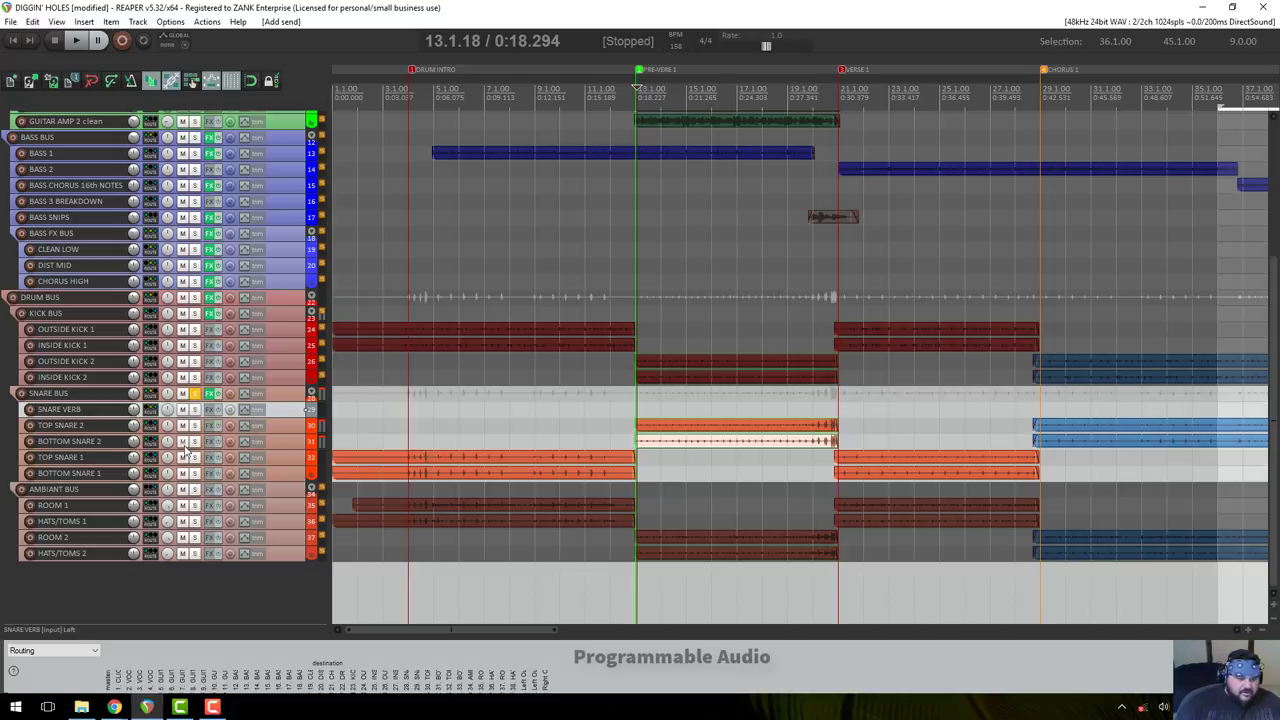
{"action": "left_click", "coordinate": [210, 394]}
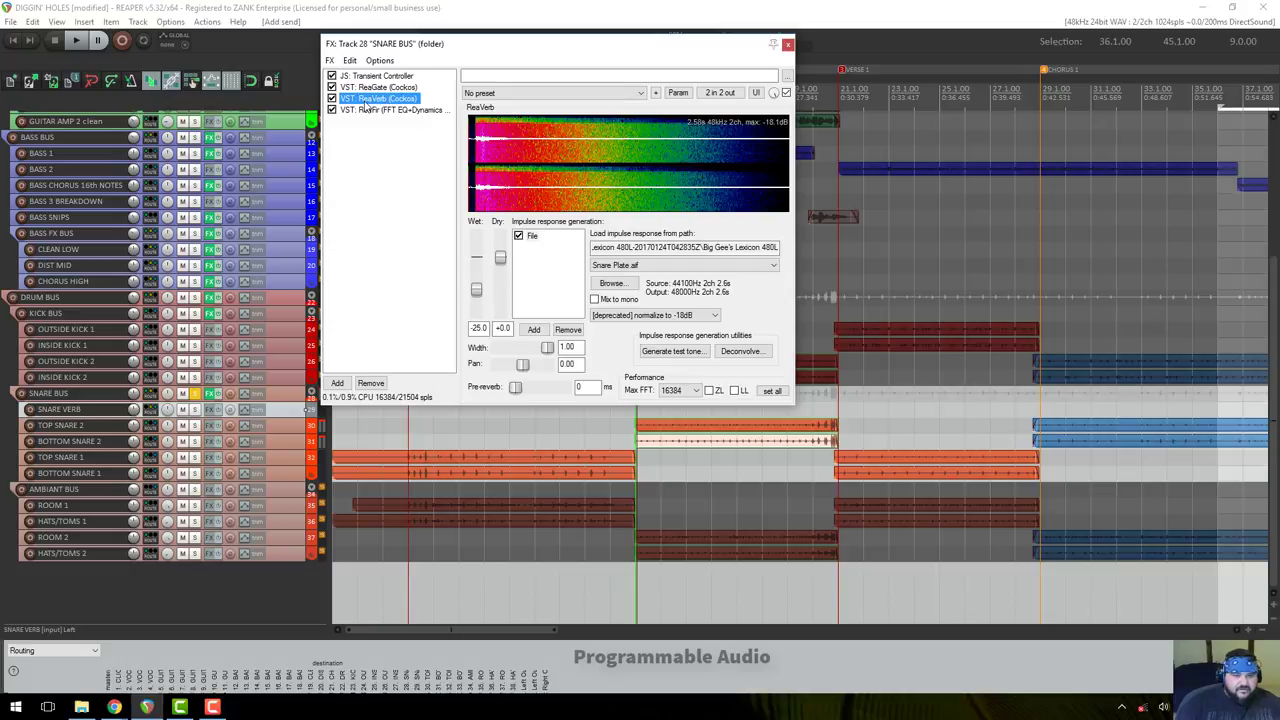
{"action": "right_click", "coordinate": [367, 105]}
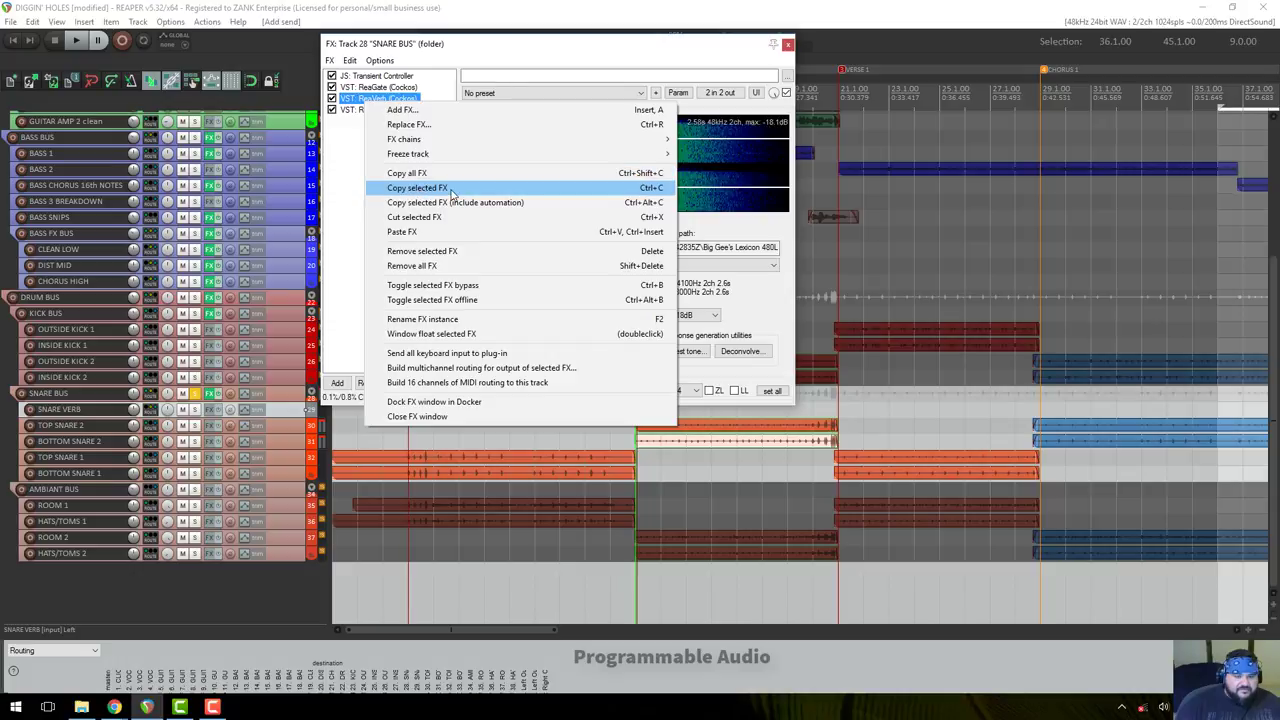
{"action": "left_click", "coordinate": [355, 101]}
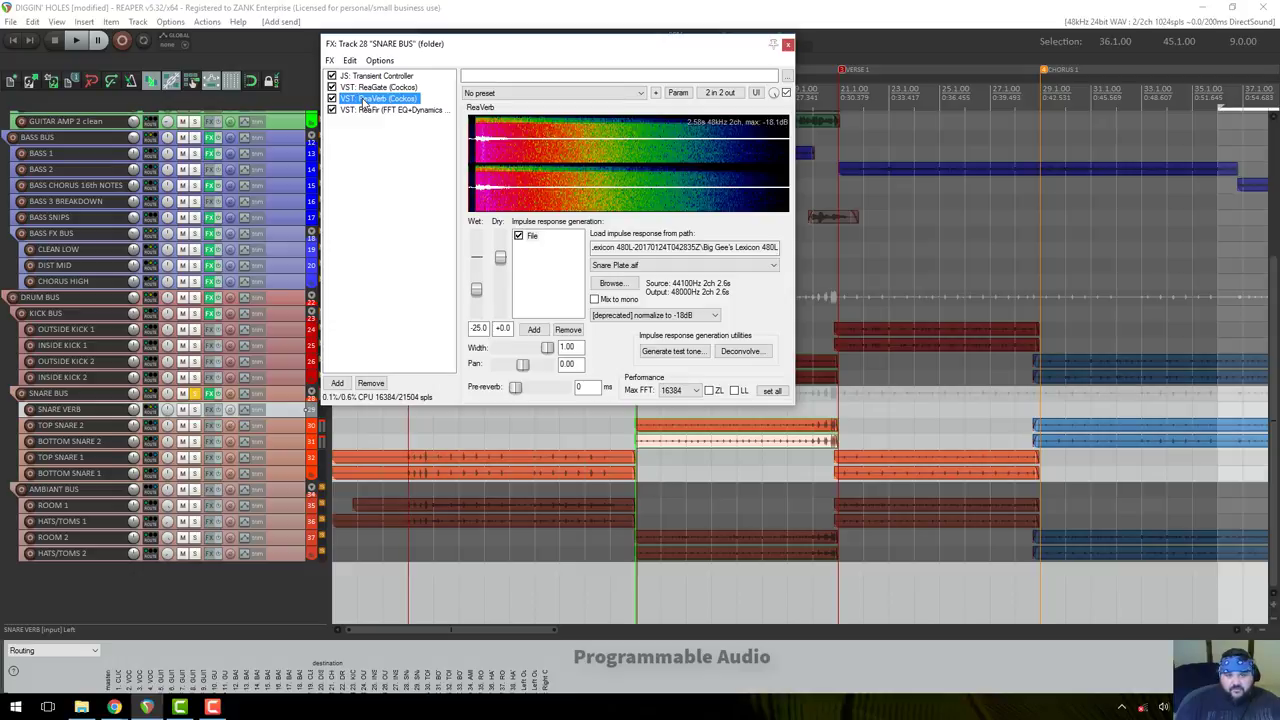
{"action": "right_click", "coordinate": [365, 102]}
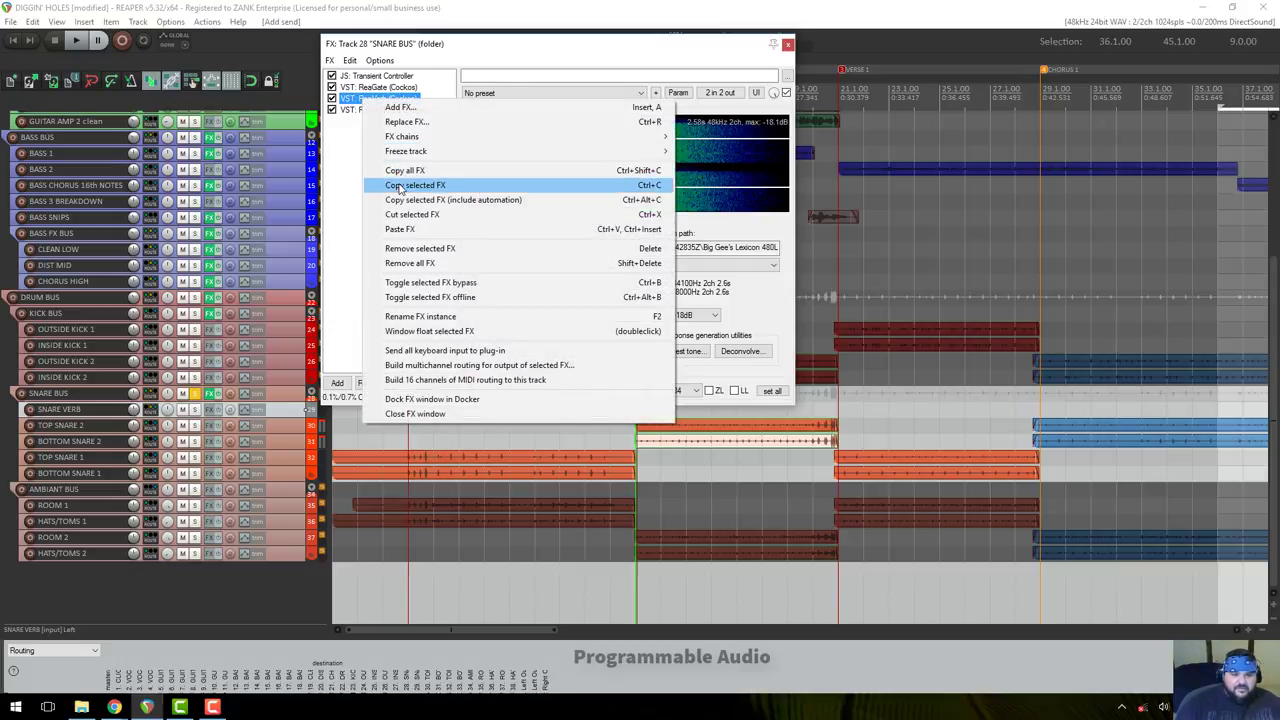
{"action": "left_click", "coordinate": [403, 187]}
Remove ReaVerb from the SNARE BUS effects chain and close the chain window.
{"action": "right_click", "coordinate": [365, 101]}
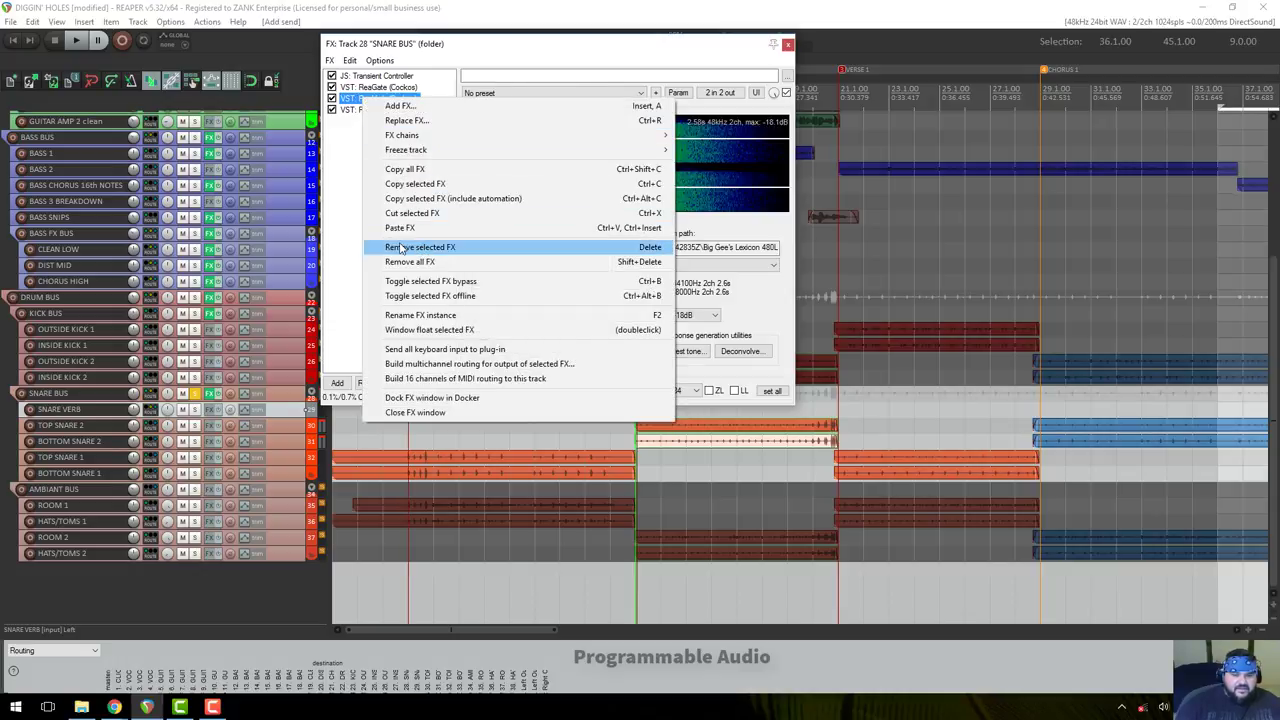
{"action": "left_click", "coordinate": [356, 265]}
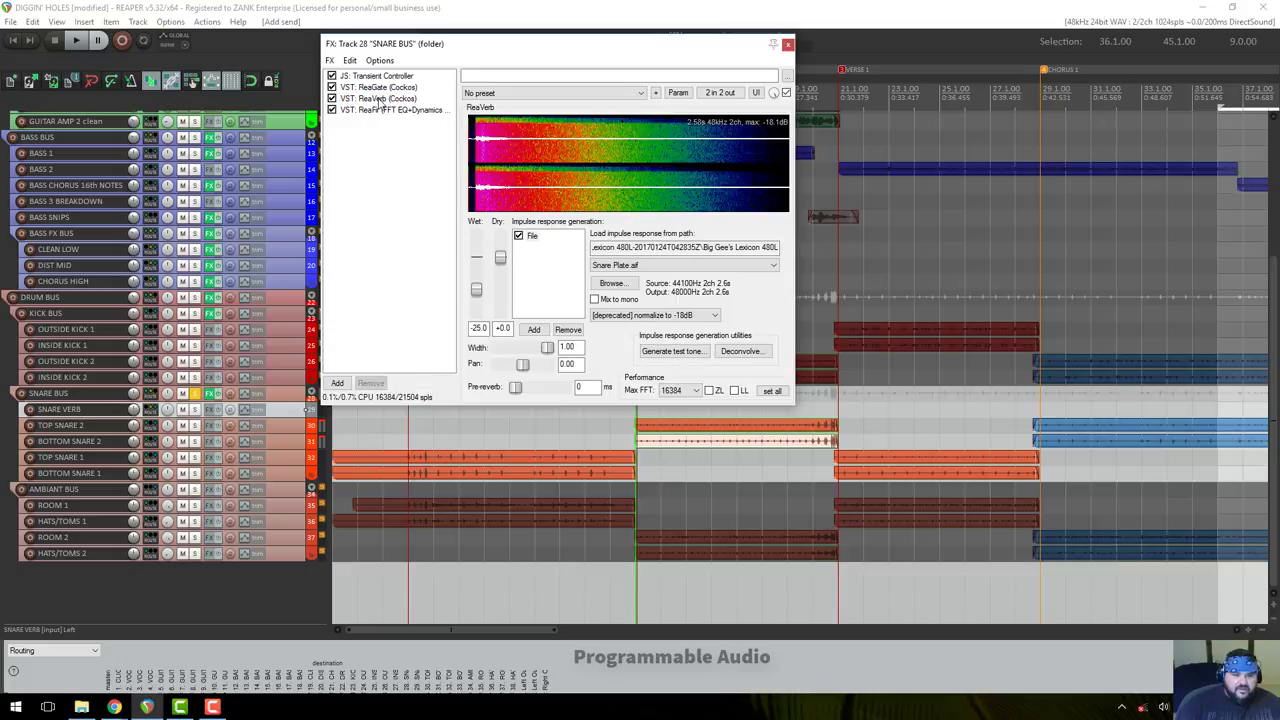
{"action": "left_click", "coordinate": [380, 99]}
{"action": "left_click", "coordinate": [371, 384]}
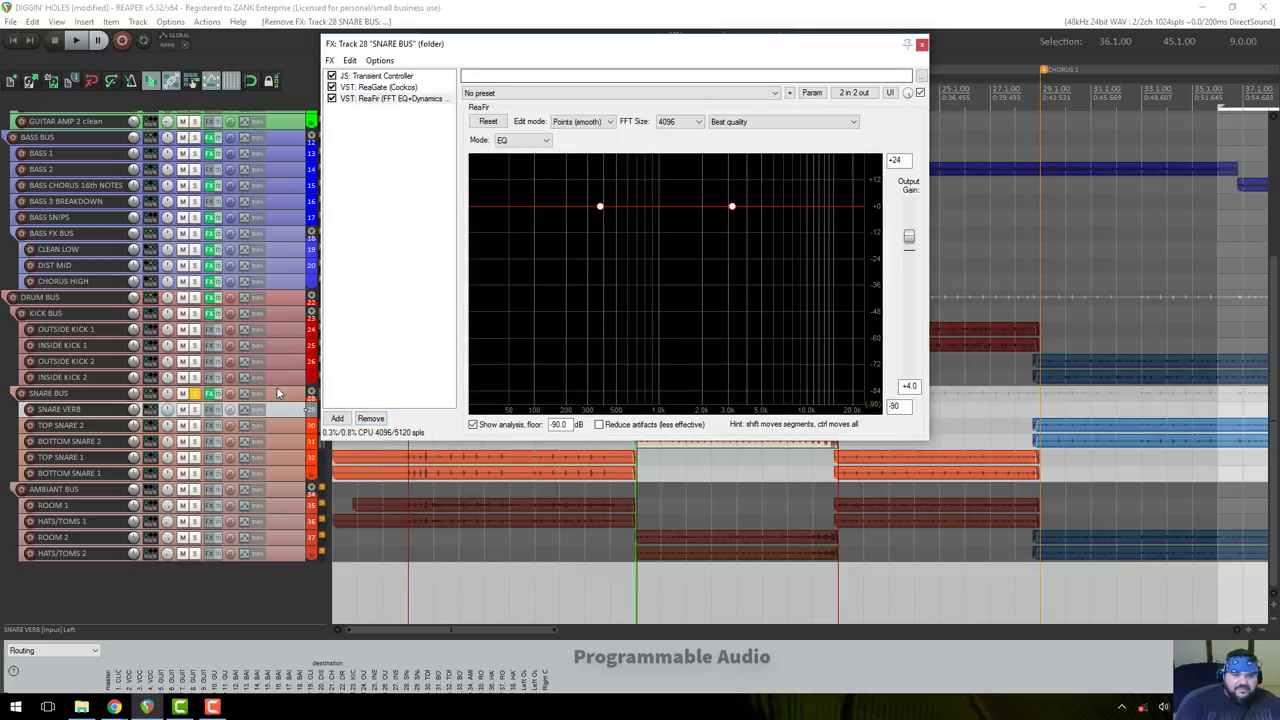
{"action": "left_click", "coordinate": [921, 44]}
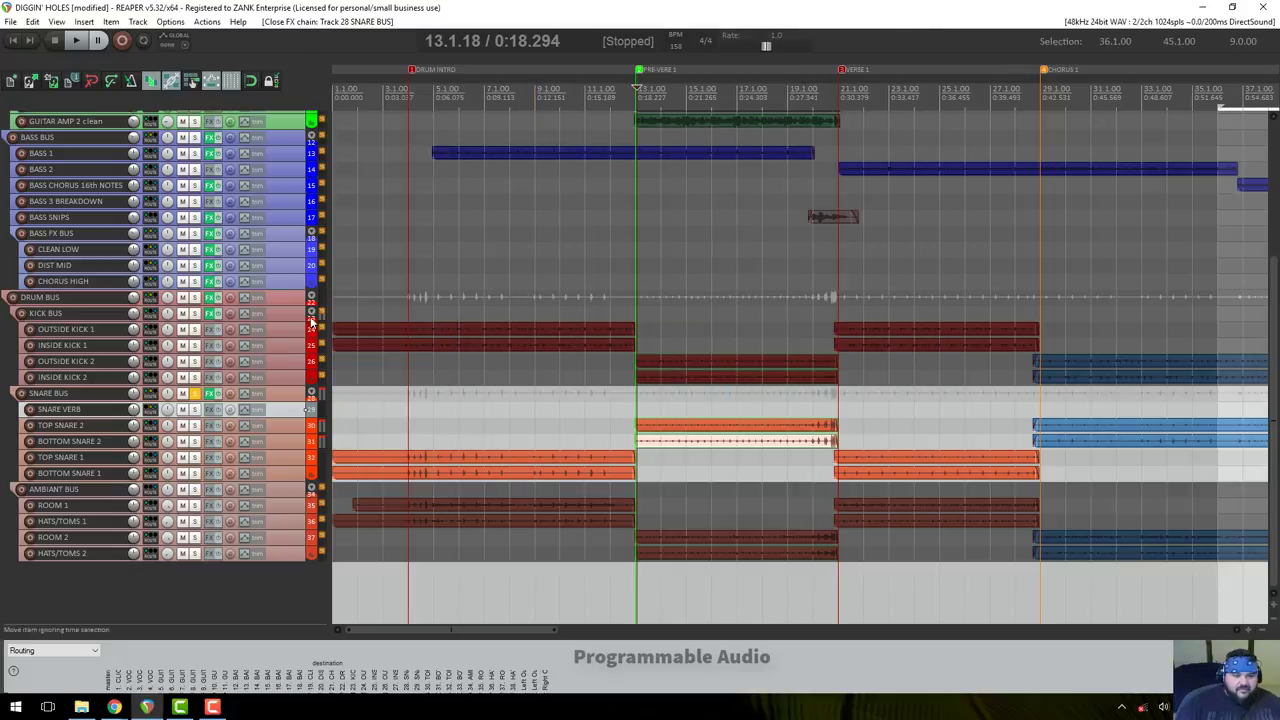
Paste the copied ReaVerb into the empty effects chain of the SNARE VERB track.
{"action": "left_click", "coordinate": [210, 414]}
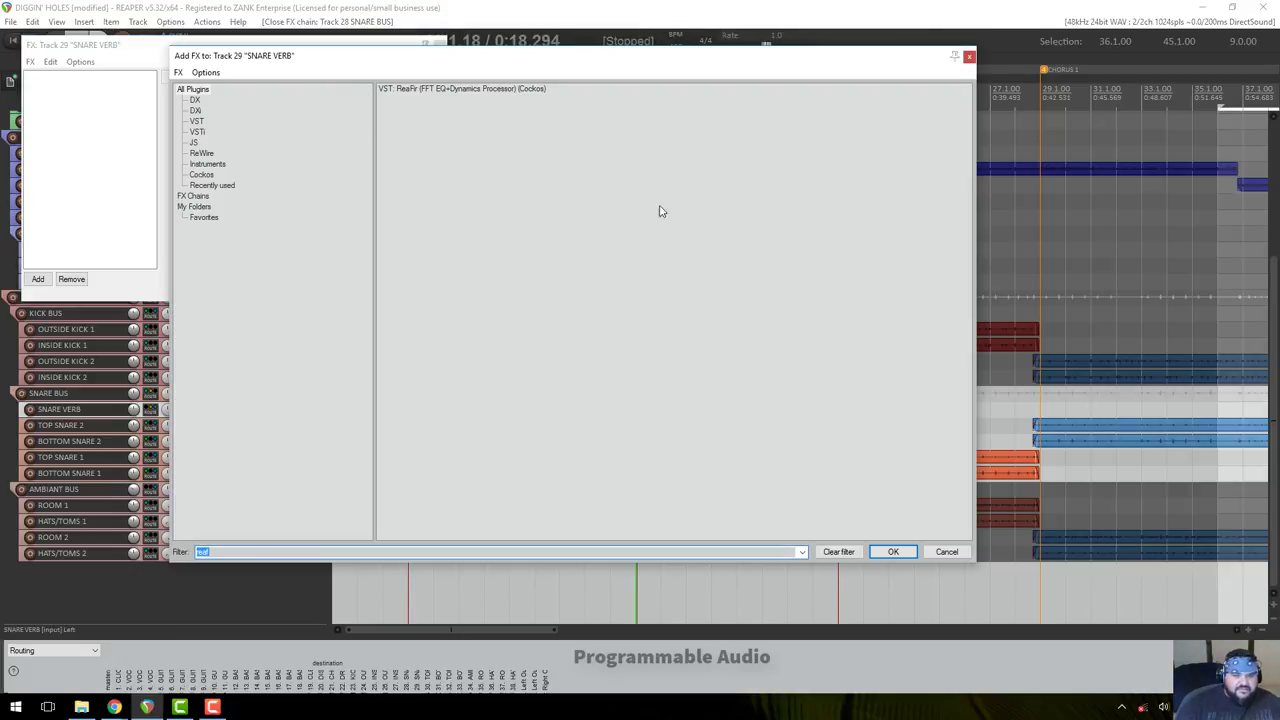
{"action": "left_click_drag", "start_coordinate": [396, 68], "coordinate": [360, 76]}
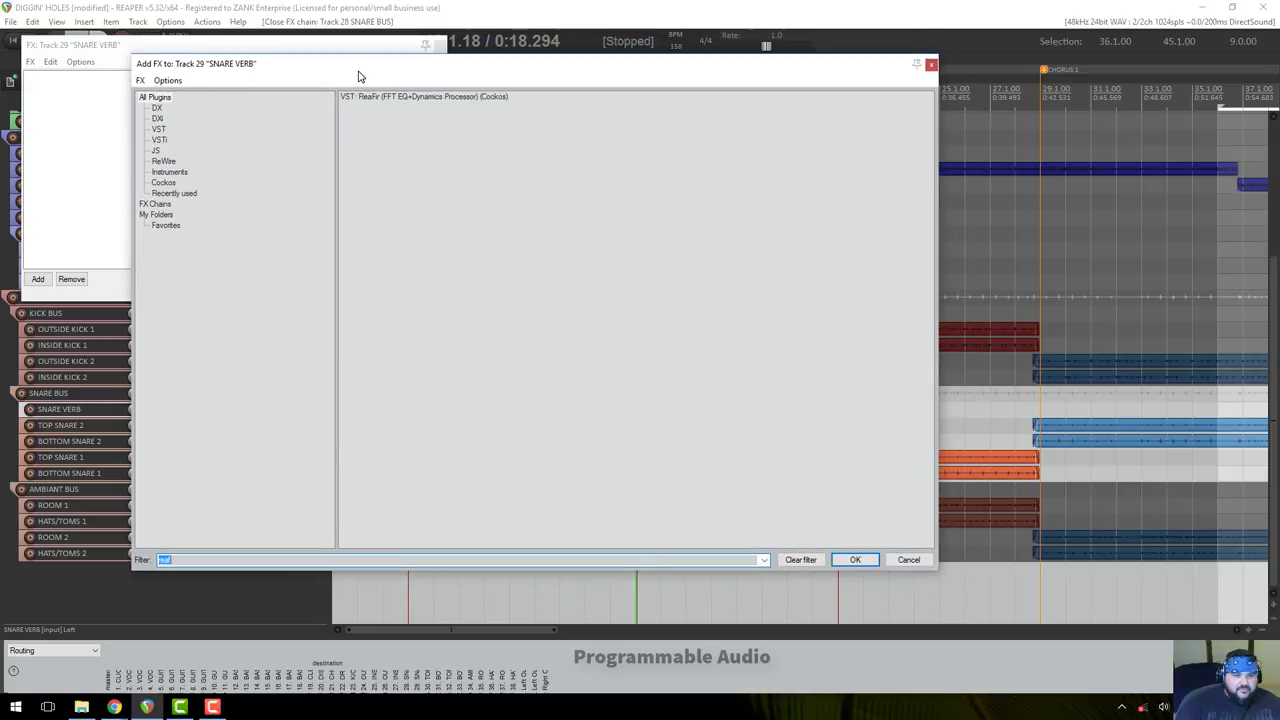
{"action": "left_click", "coordinate": [907, 560]}
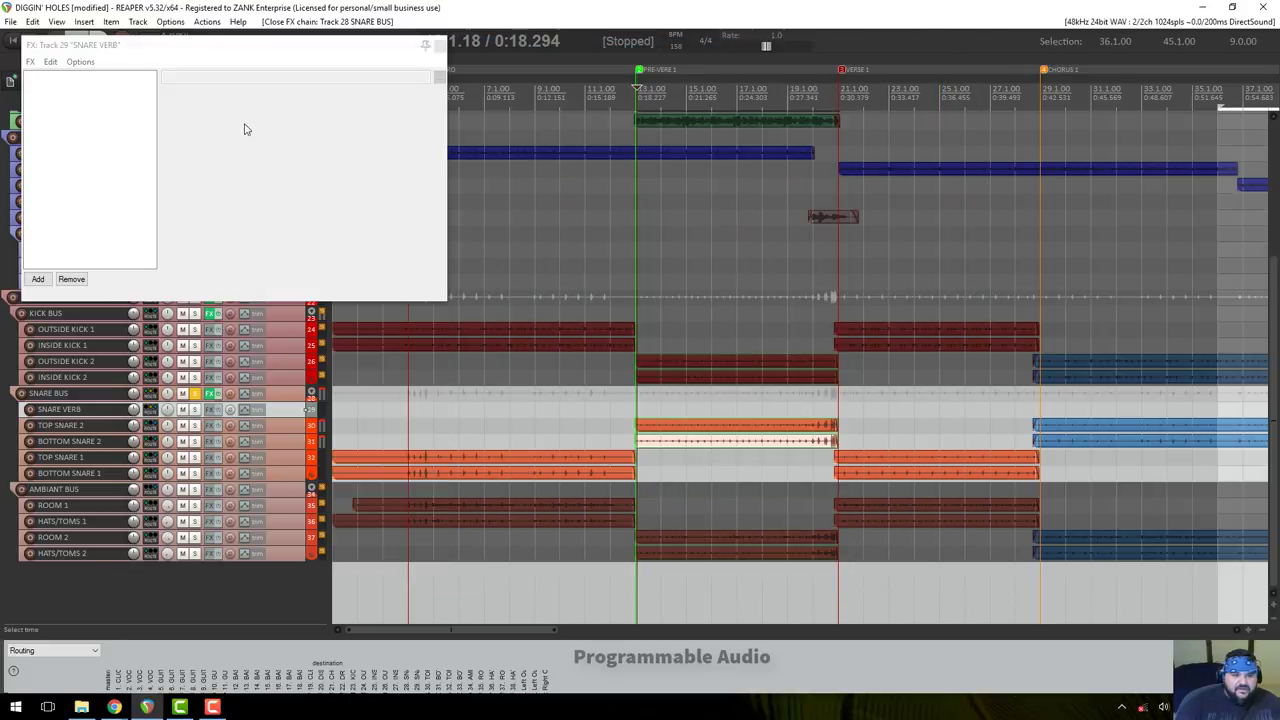
{"action": "left_click_drag", "start_coordinate": [234, 54], "coordinate": [507, 170]}
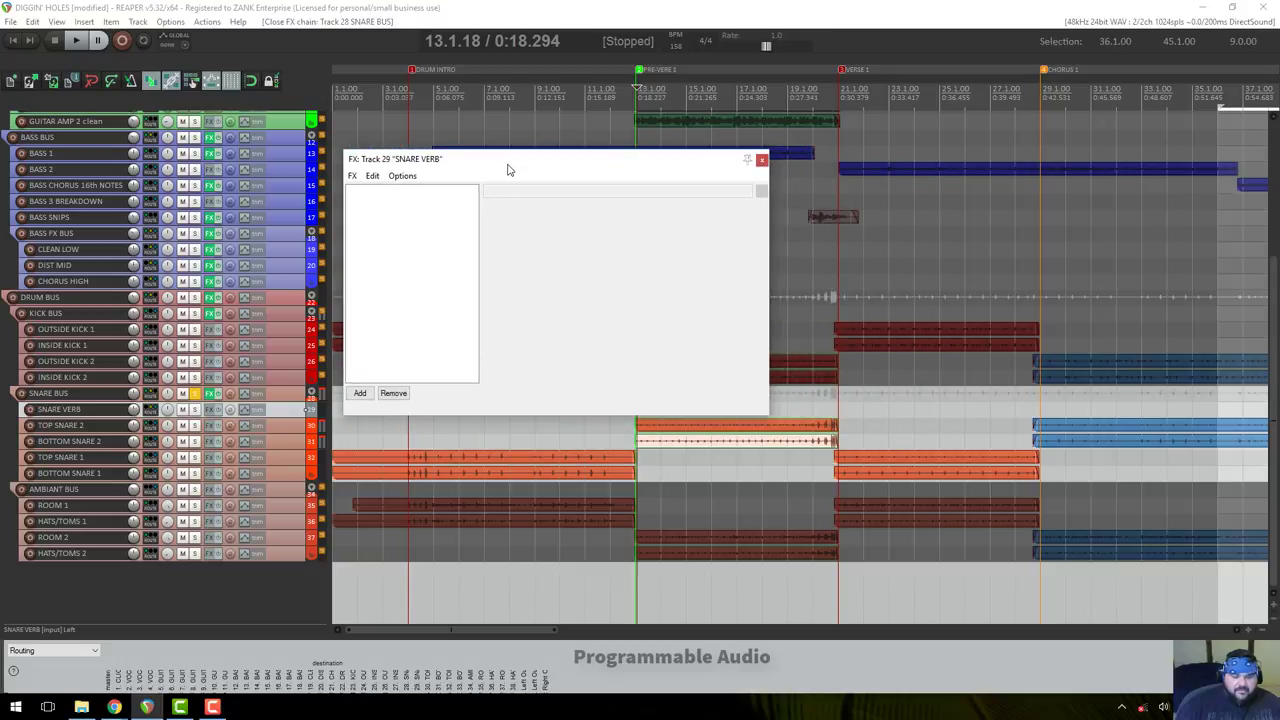
{"action": "left_click", "coordinate": [352, 176]}
{"action": "mouse_move", "coordinate": [370, 177]}
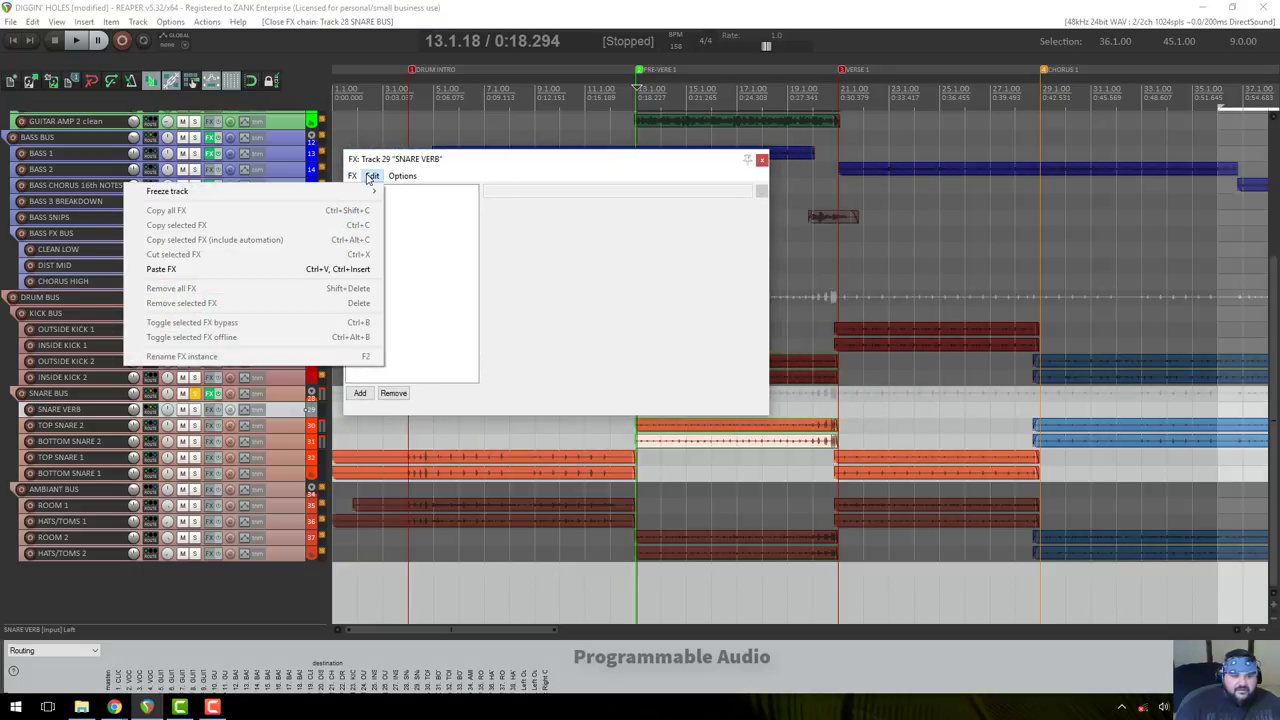
{"action": "left_click", "coordinate": [358, 270]}
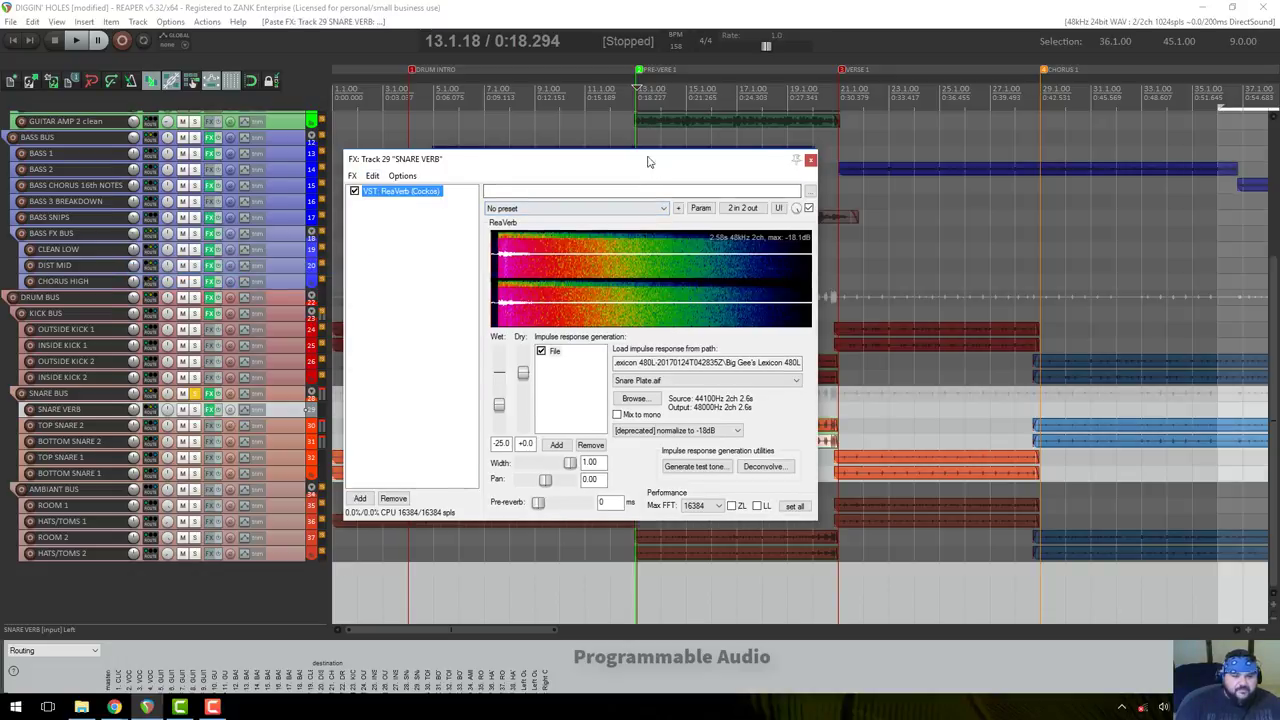
{"action": "left_click_drag", "start_coordinate": [648, 162], "coordinate": [635, 140]}
Play back with only SNARE VERB soloed and try the ReaVerb wet level to audition the reverb alone.
{"action": "key", "text": "space"}
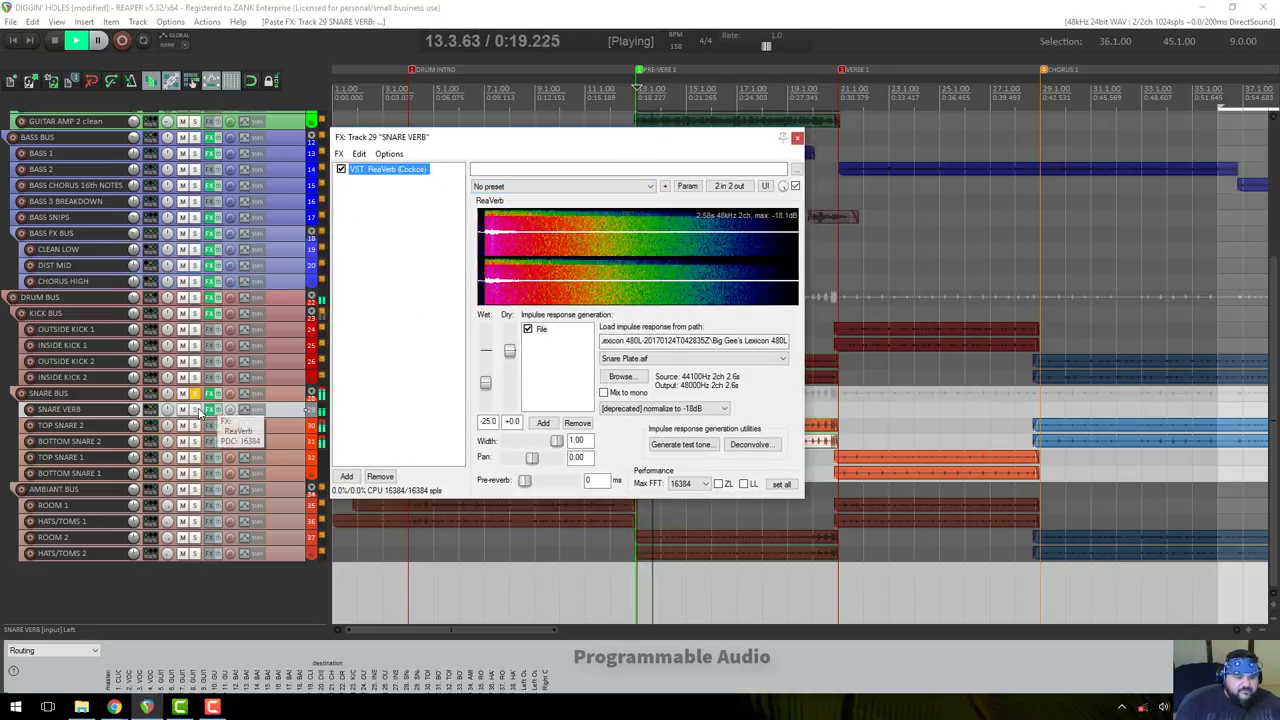
{"action": "left_click", "coordinate": [197, 410]}
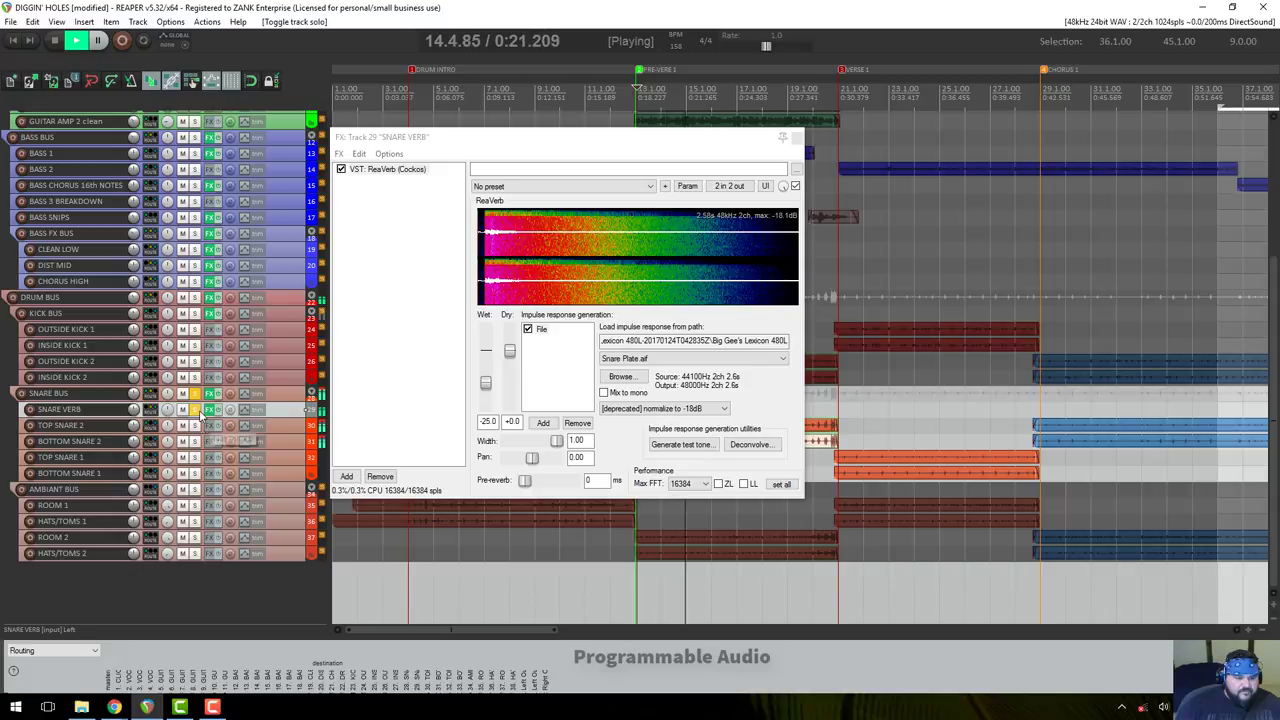
{"action": "left_click", "coordinate": [200, 416]}
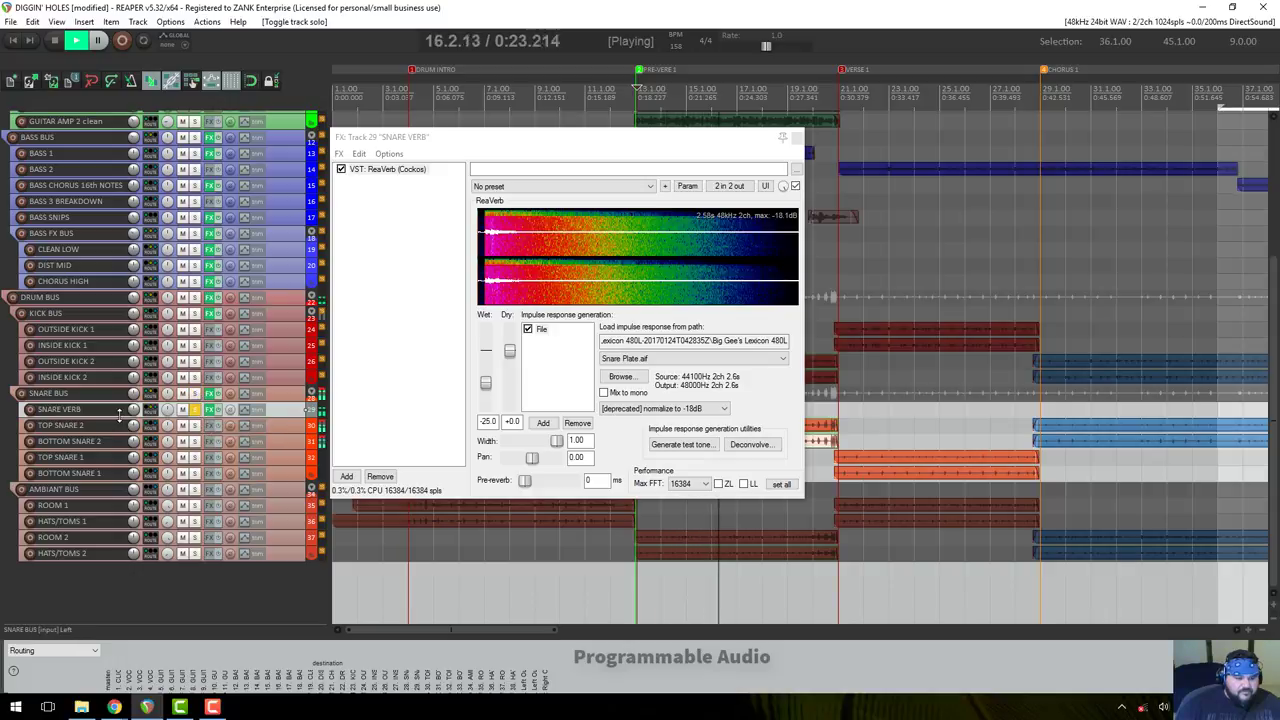
{"action": "left_click_drag", "start_coordinate": [118, 416], "coordinate": [118, 447]}
{"action": "mouse_move", "coordinate": [485, 382]}
{"action": "left_mouse_down"}
{"action": "mouse_move", "coordinate": [487, 369]}
{"action": "mouse_move", "coordinate": [487, 387]}
{"action": "left_mouse_up"}
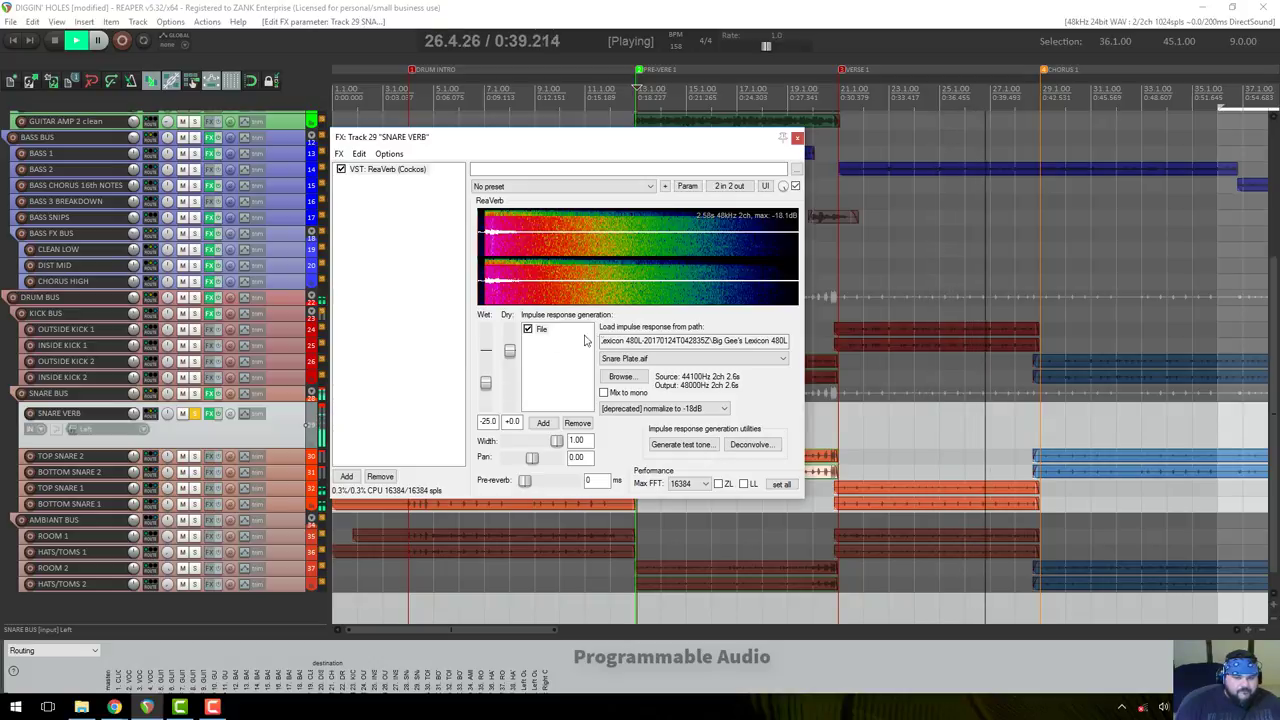
{"action": "key", "text": "space"}
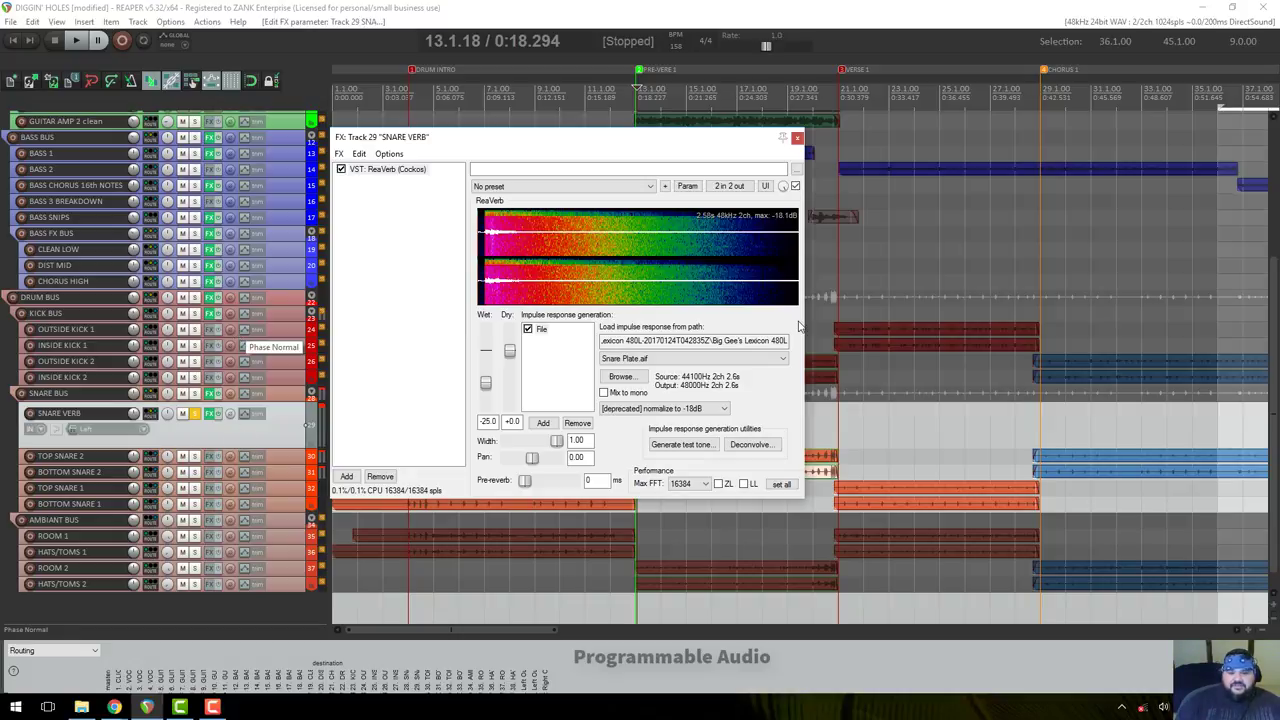
{"action": "left_click_drag", "start_coordinate": [726, 143], "coordinate": [762, 108]}
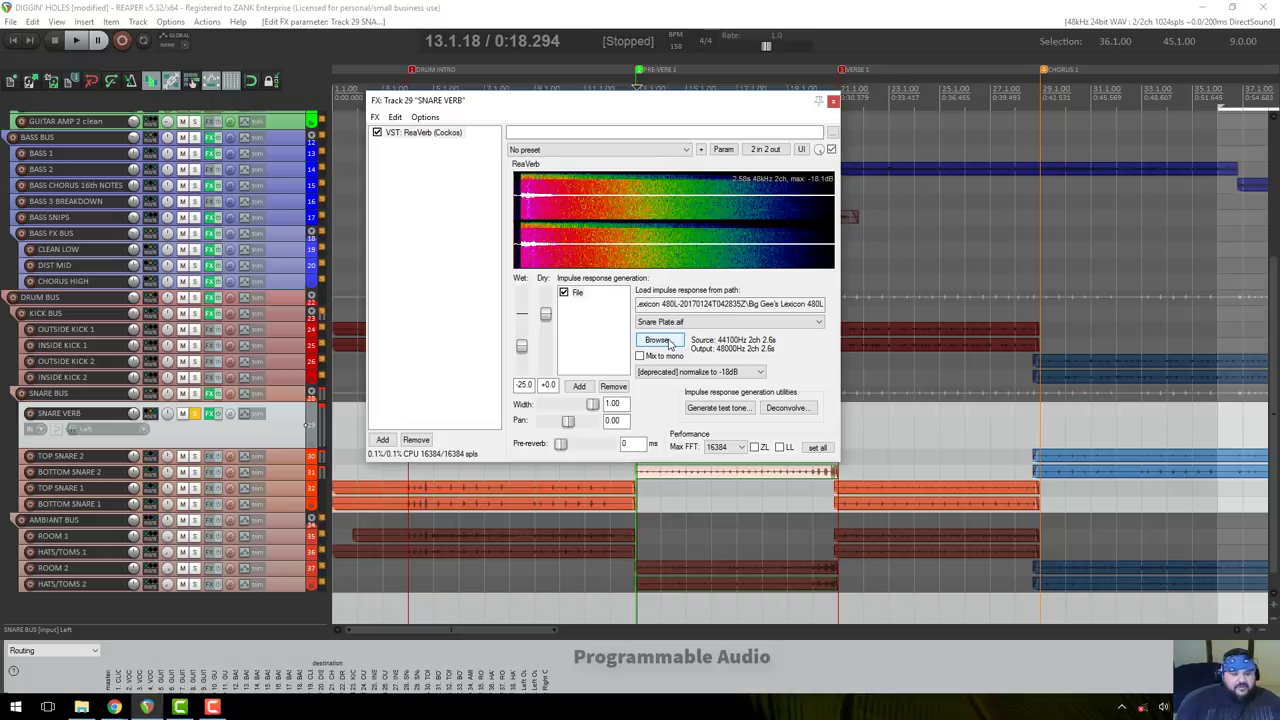
{"action": "key", "text": "space"}
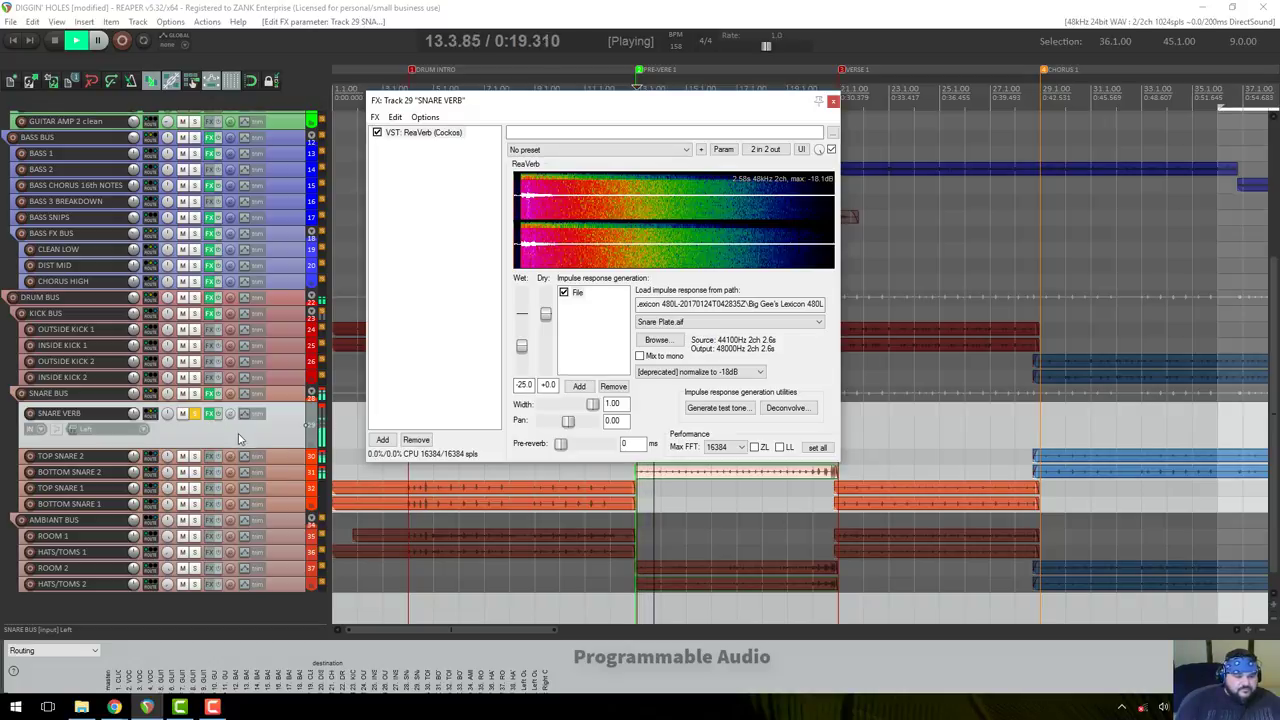
{"action": "key", "text": "space"}
Solo SNARE BUS instead of SNARE VERB and compare the snare with and without reverb using SNARE VERB's volume and mute during playback.
{"action": "left_click", "coordinate": [195, 394]}
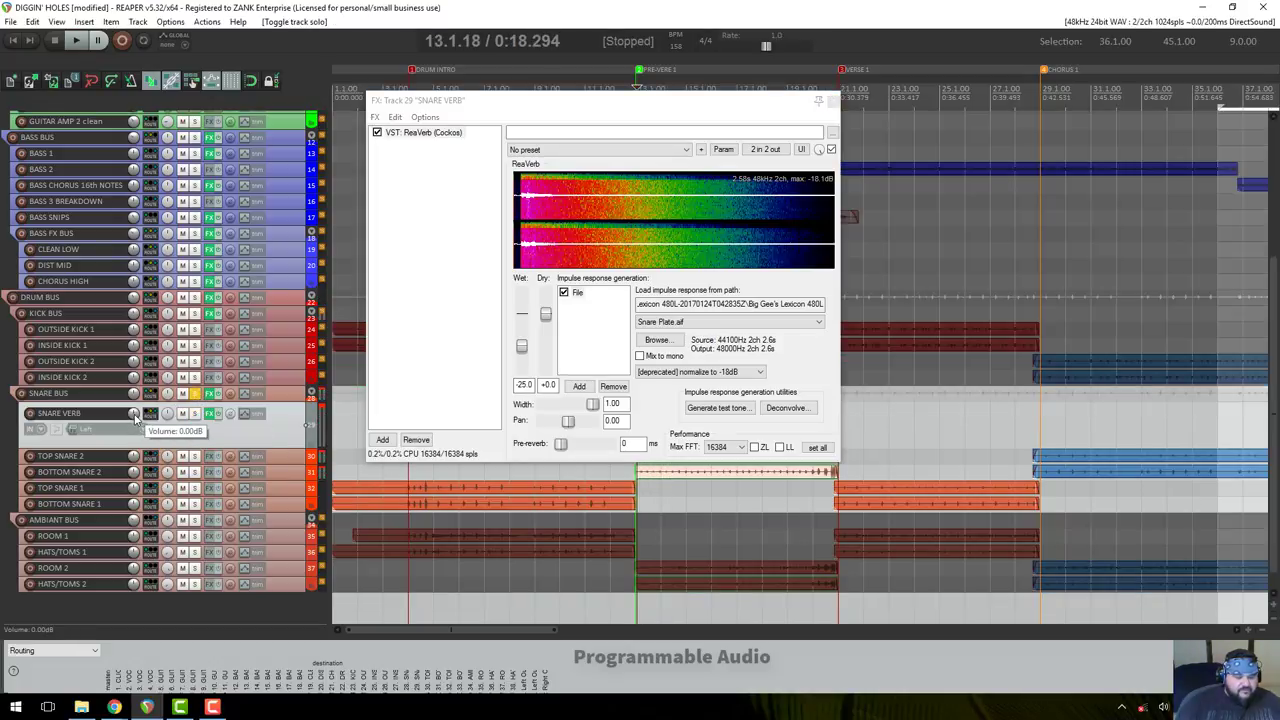
{"action": "key", "text": "space"}
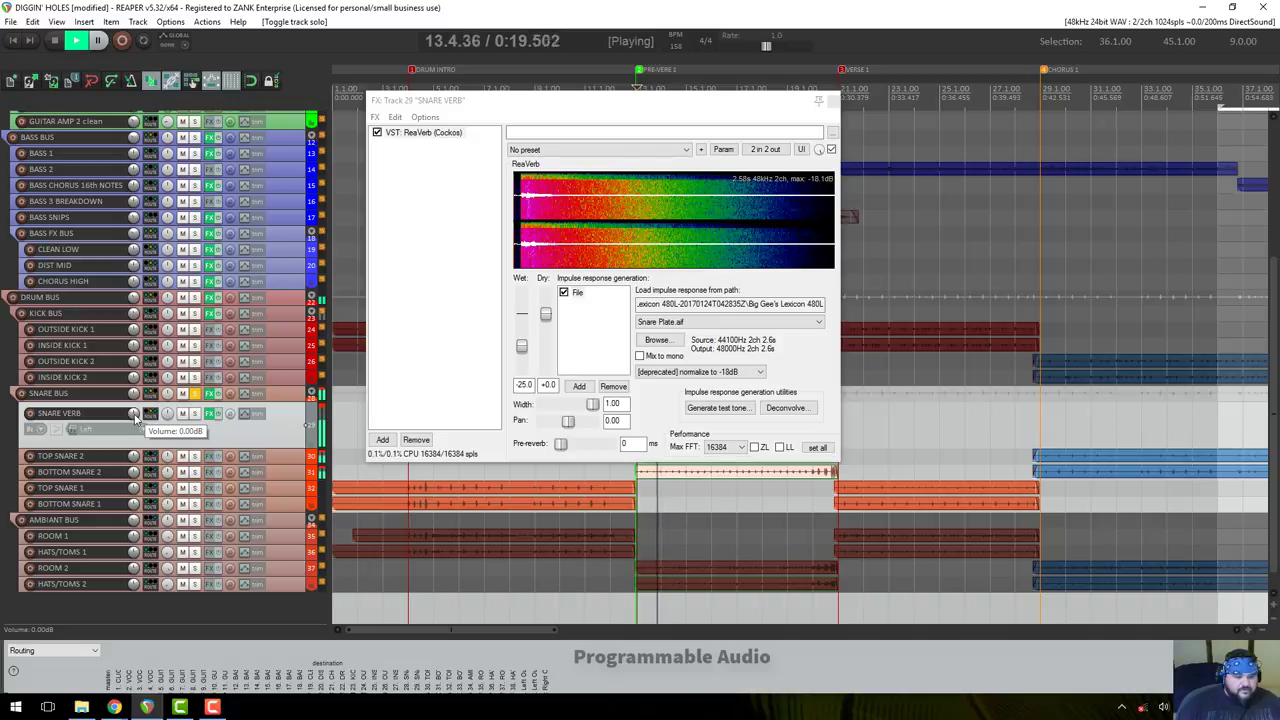
{"action": "left_click_drag", "start_coordinate": [134, 414], "coordinate": [134, 450]}
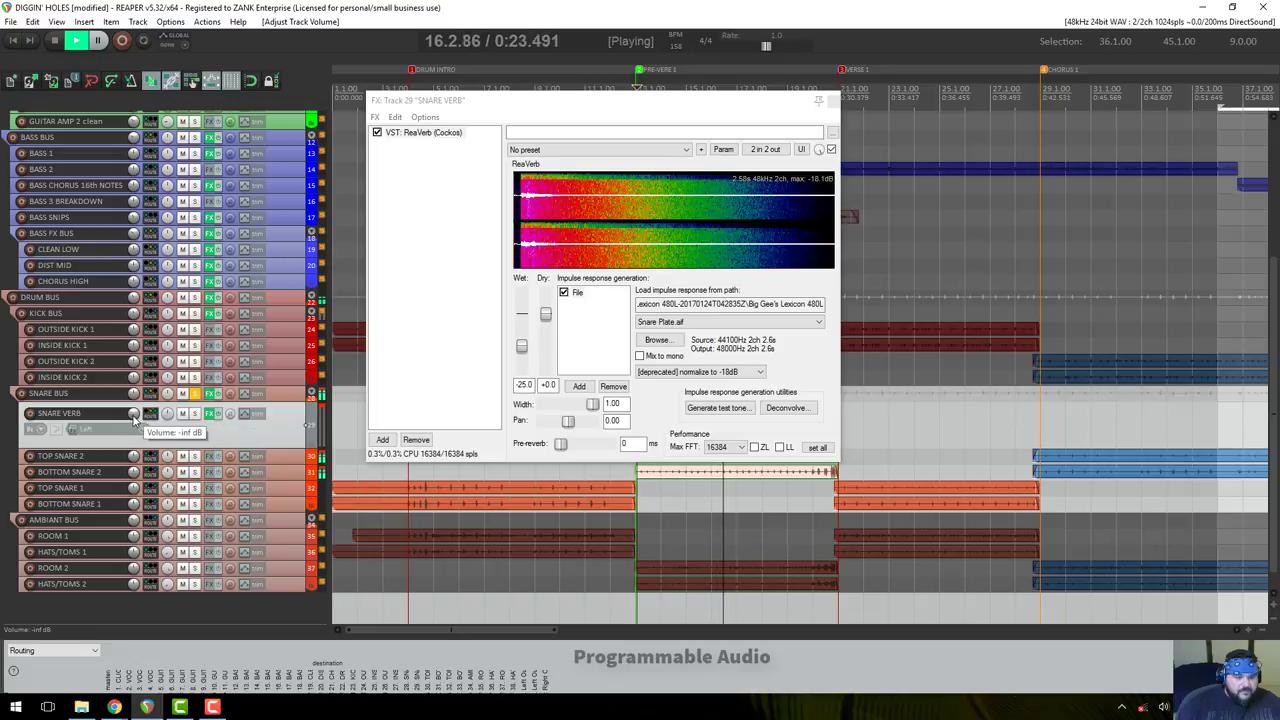
{"action": "left_click", "coordinate": [182, 414]}
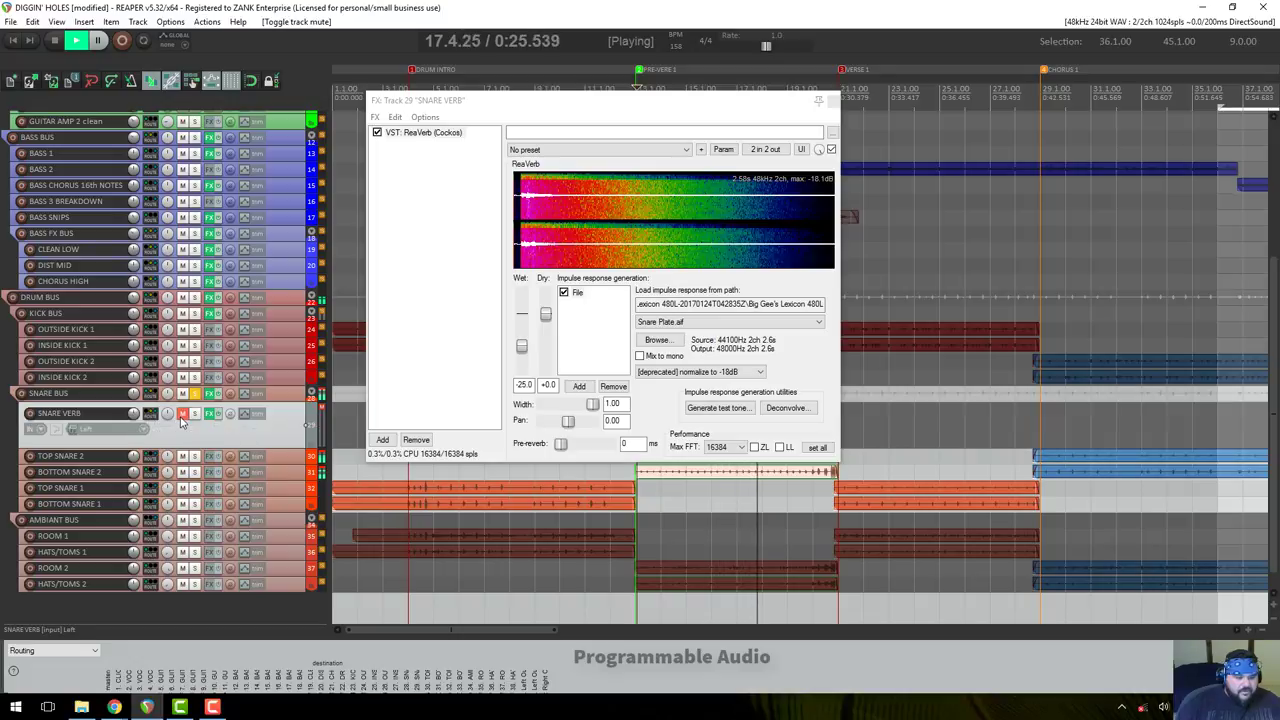
{"action": "left_click", "coordinate": [182, 415]}
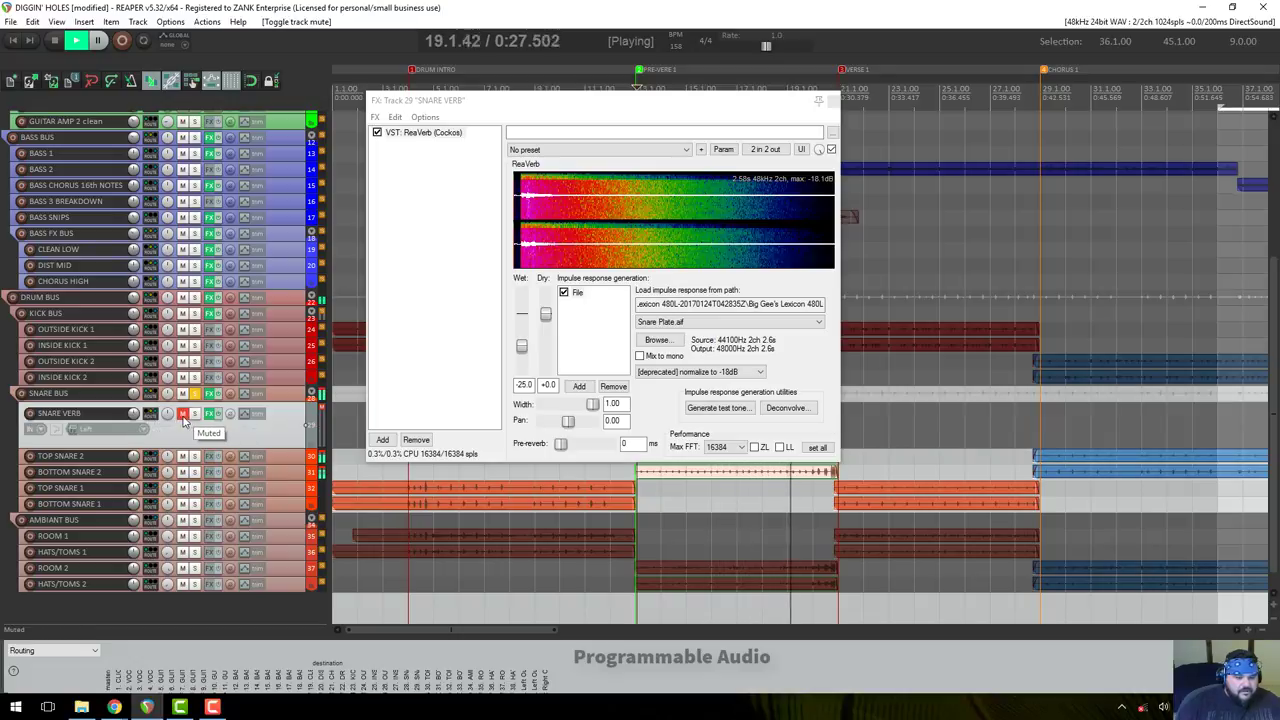
{"action": "key", "text": "space"}
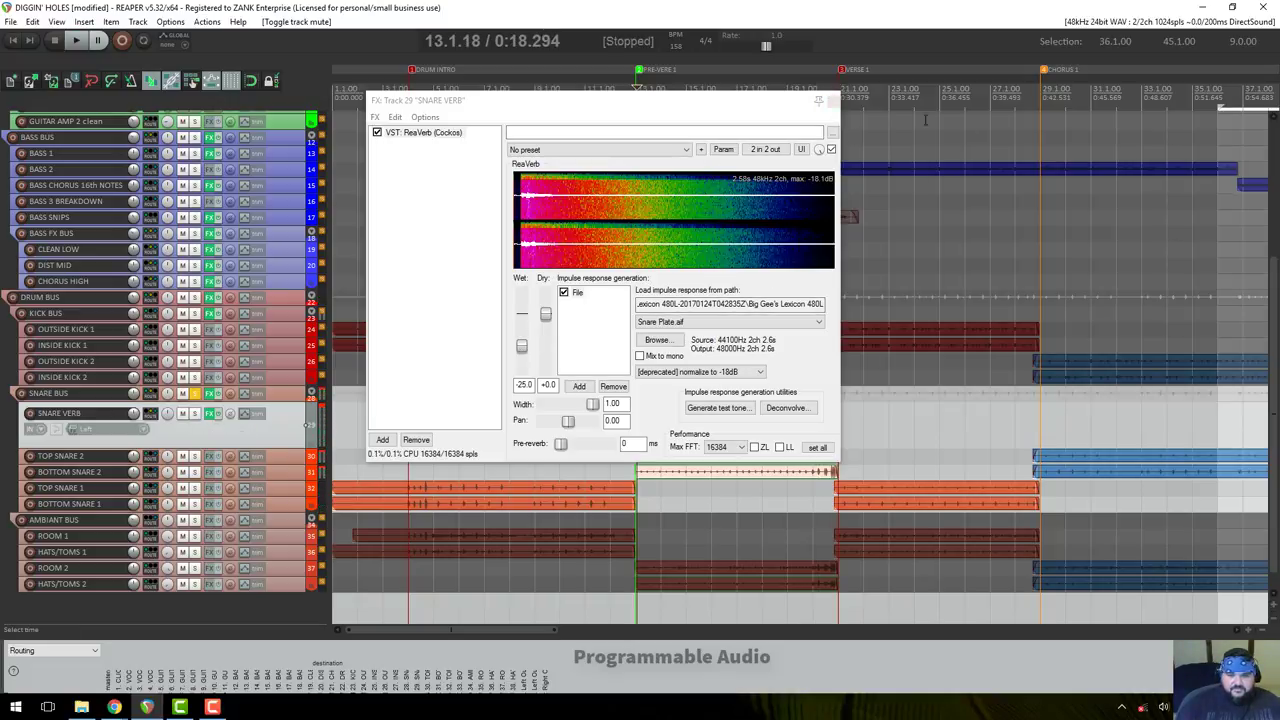
Close the SNARE VERB effects window and play back with DRUM BUS soloed in place of SNARE BUS.
{"action": "left_click", "coordinate": [819, 101]}
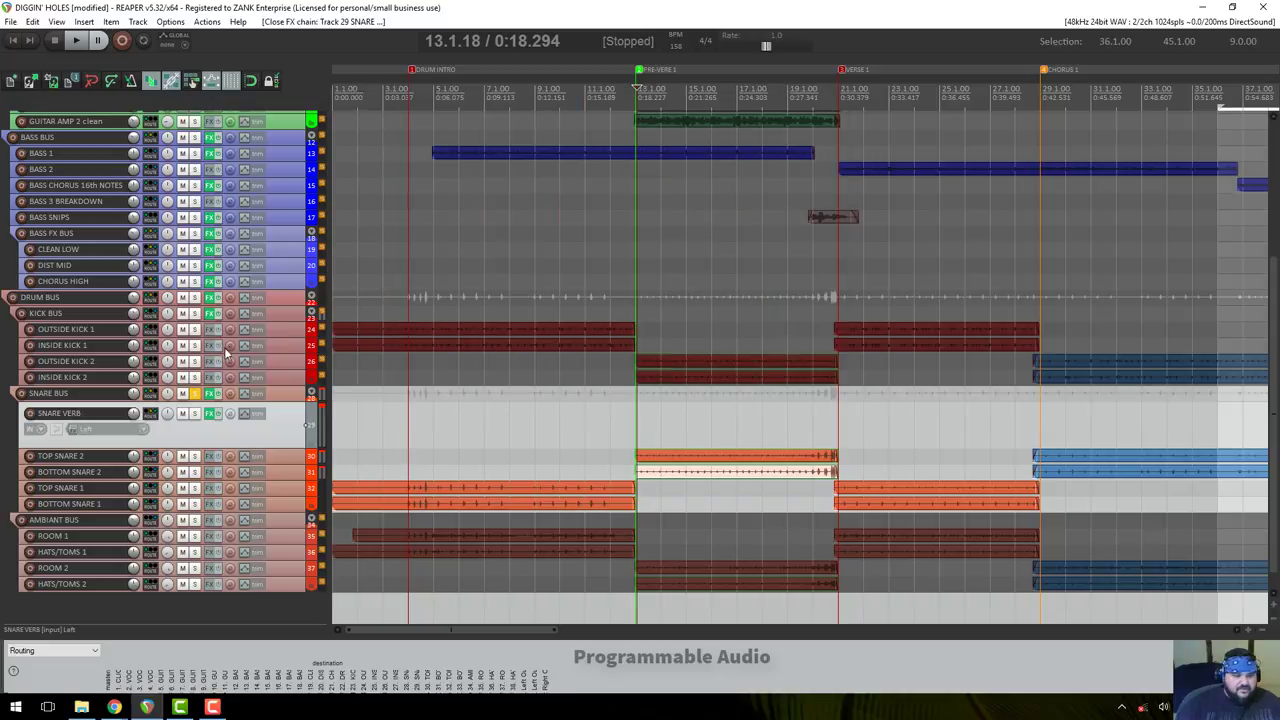
{"action": "left_click", "coordinate": [194, 297]}
{"action": "key", "text": "space"}
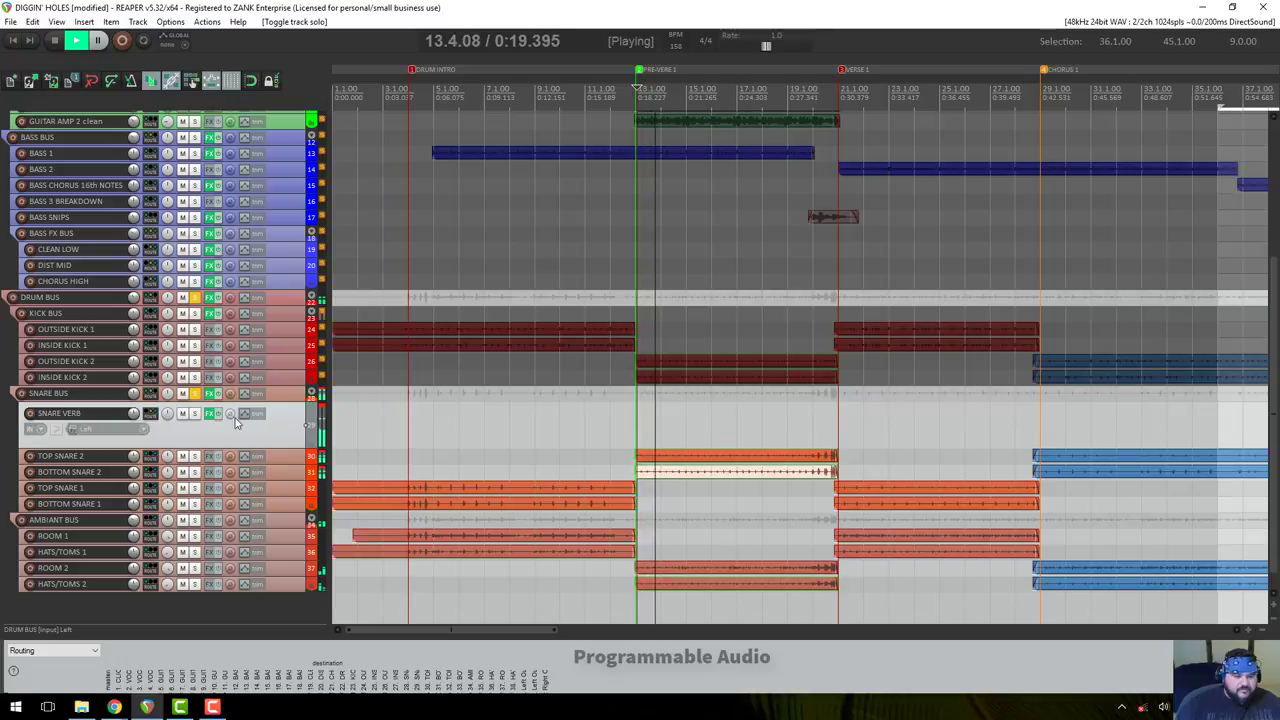
{"action": "left_click", "coordinate": [196, 393]}
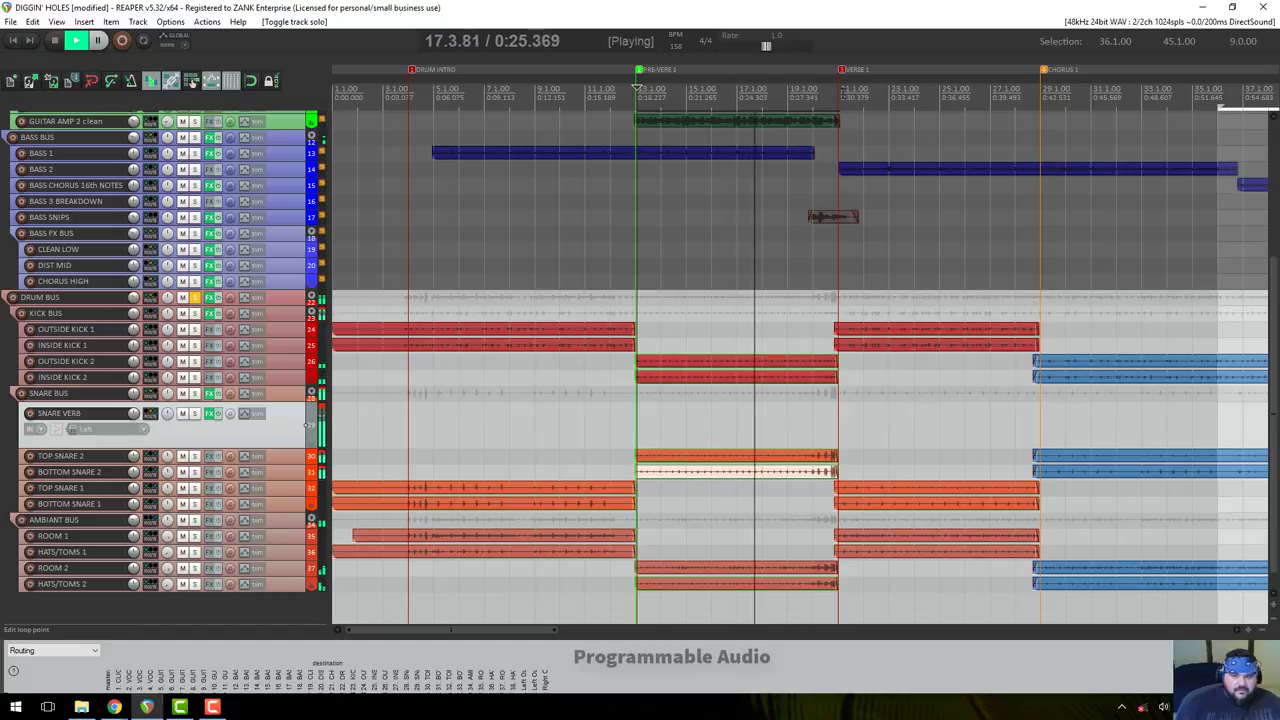
Play back the drums from the VERSE 1 marker and inspect the ReaFir settings in SNARE BUS's effects chain.
{"action": "left_click", "coordinate": [843, 90]}
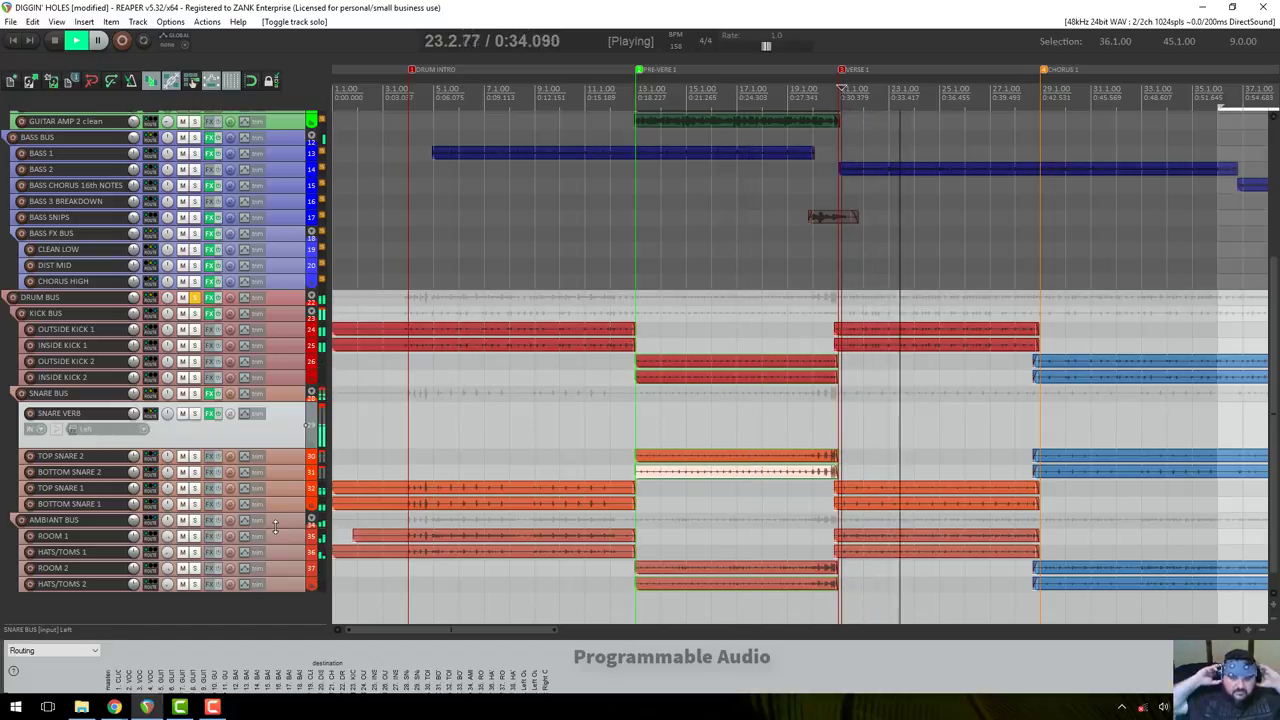
{"action": "left_click", "coordinate": [212, 396]}
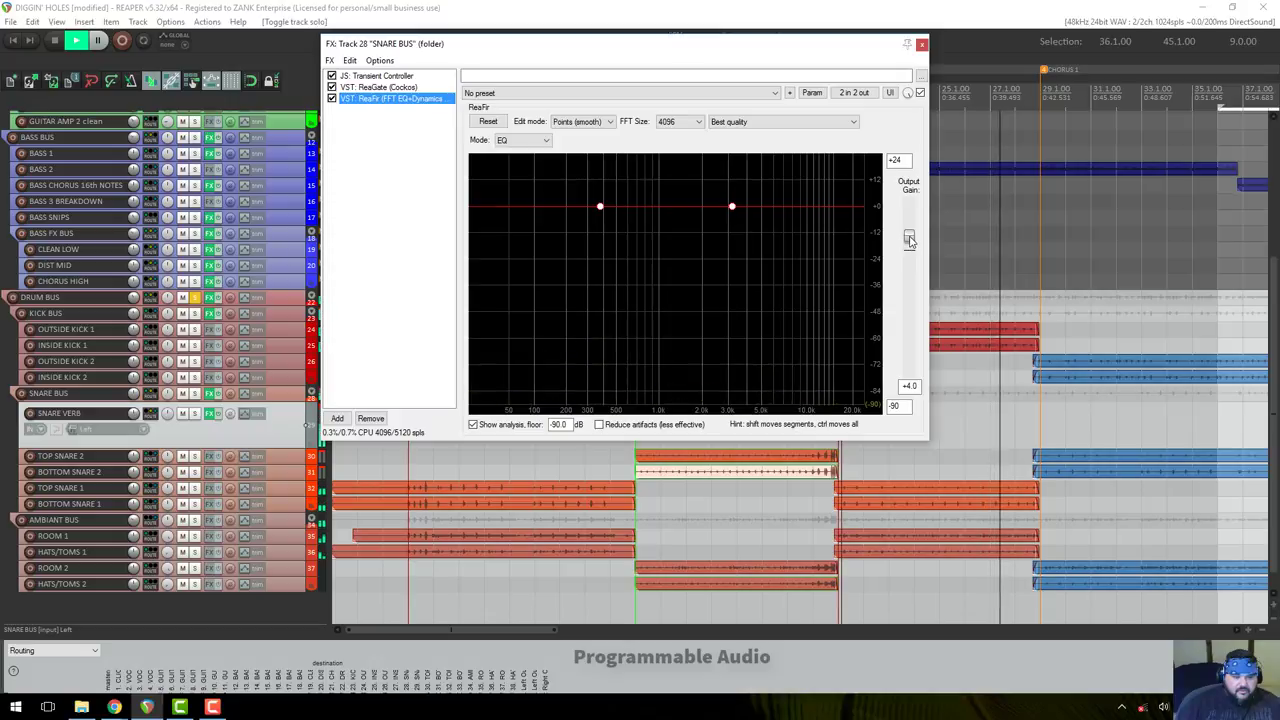
{"action": "left_click", "coordinate": [921, 44]}
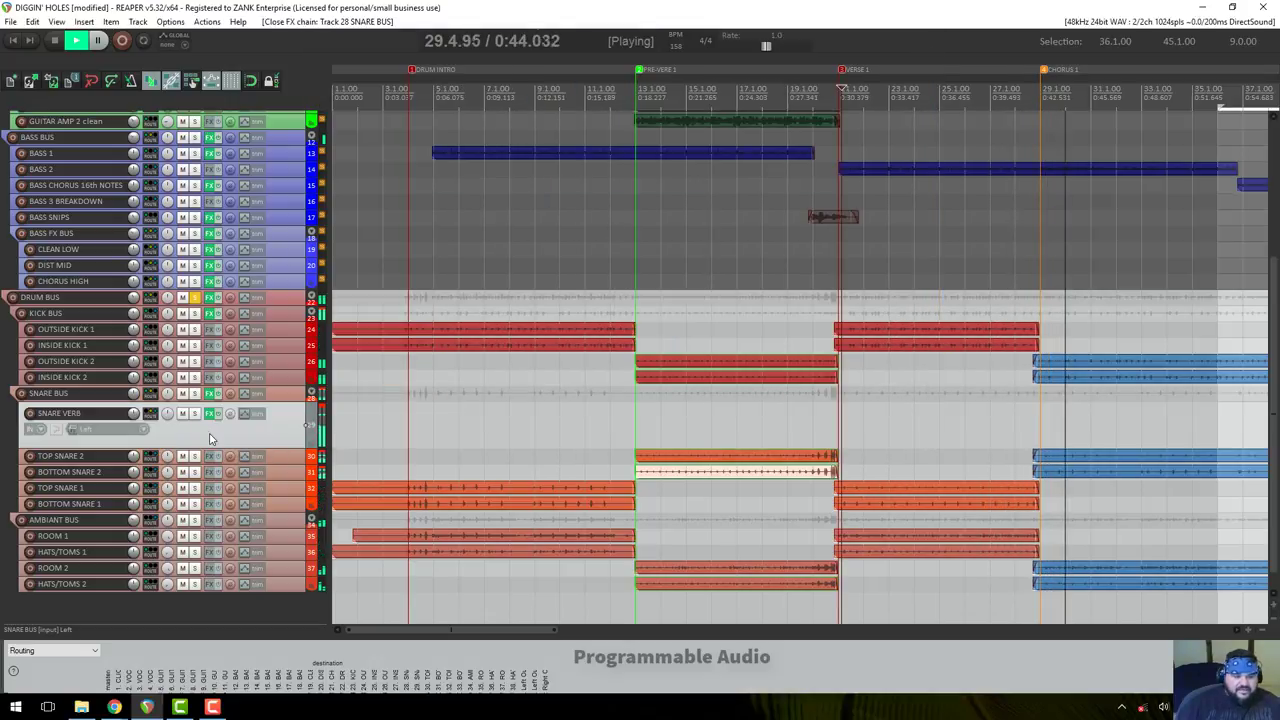
{"action": "key", "text": "space"}
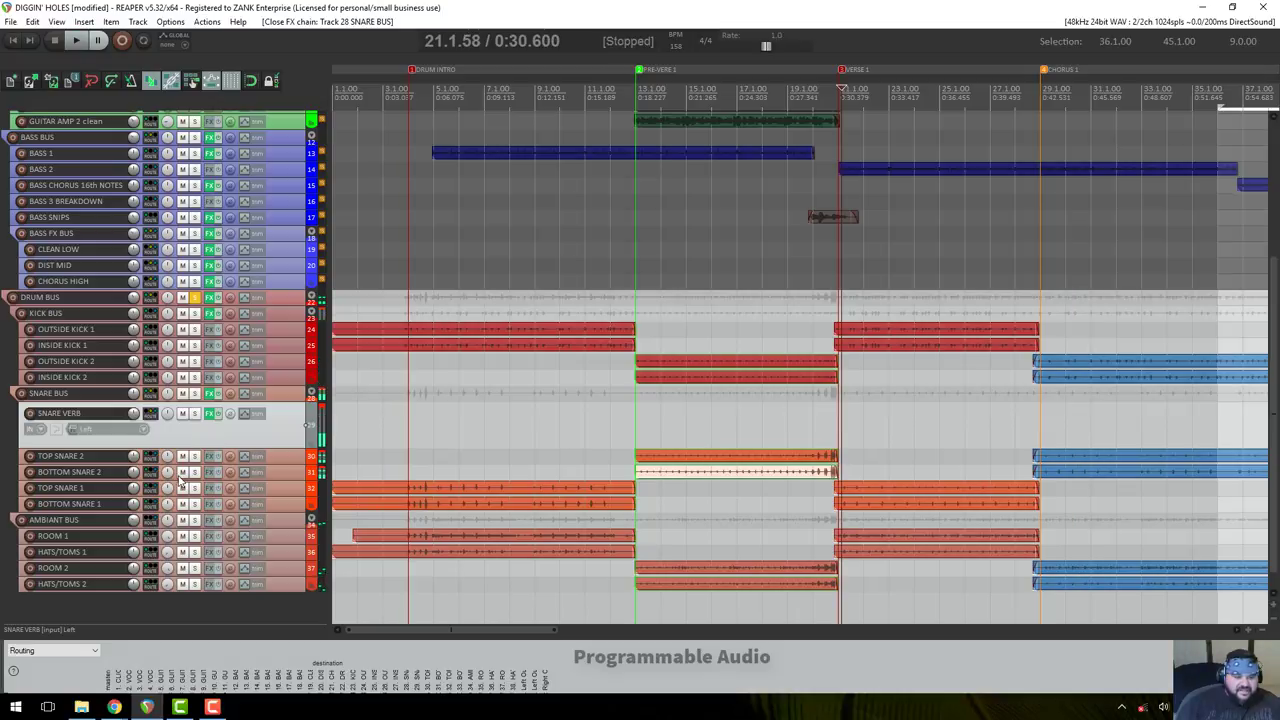
Set the AMBIANT BUS volume to -10.0 dB and audition the drums from VERSE 1.
{"action": "mouse_move", "coordinate": [123, 528]}
{"action": "left_mouse_down"}
{"action": "mouse_move", "coordinate": [128, 540]}
{"action": "mouse_move", "coordinate": [131, 530]}
{"action": "left_mouse_up"}
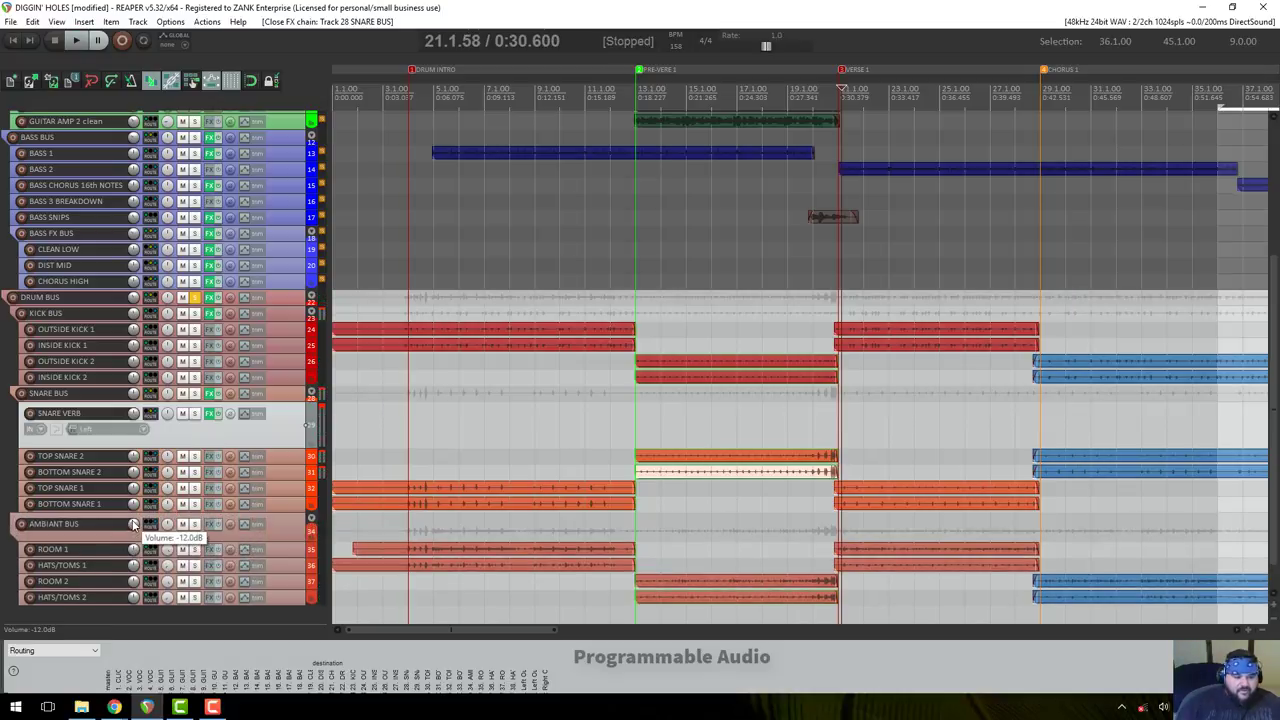
{"action": "mouse_move", "coordinate": [136, 532]}
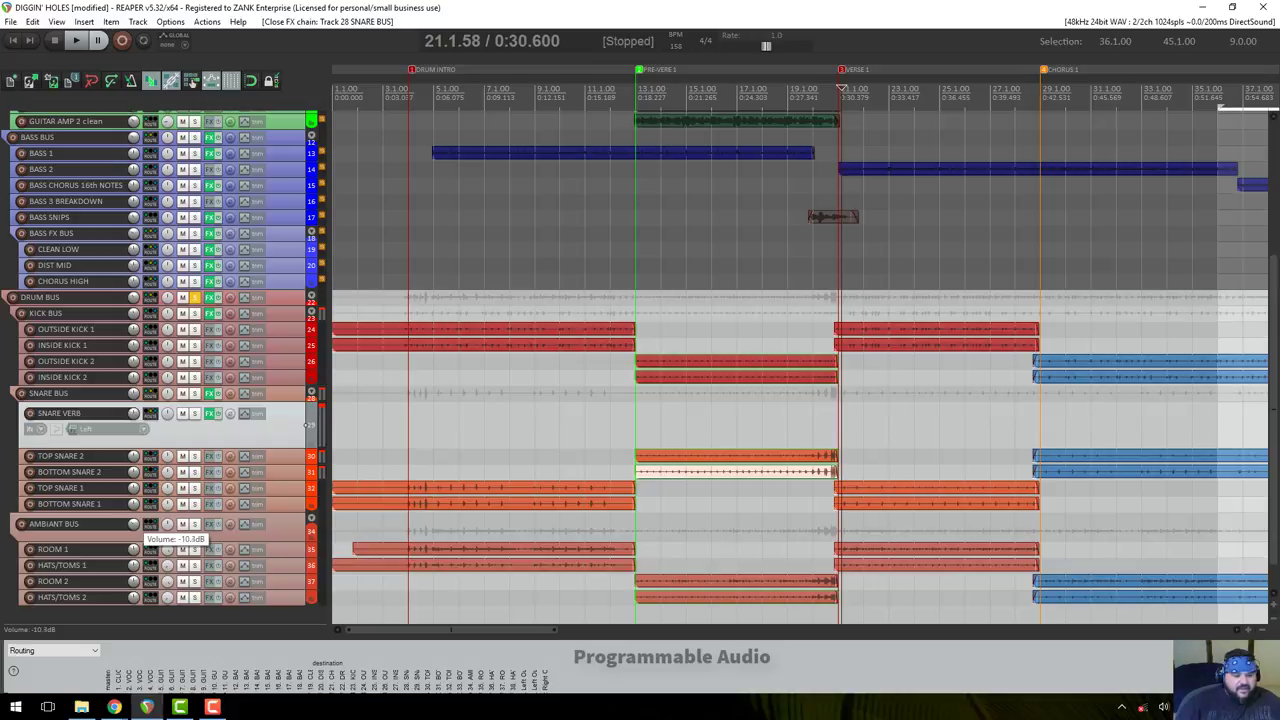
{"action": "left_click_drag", "start_coordinate": [133, 524], "coordinate": [133, 523]}
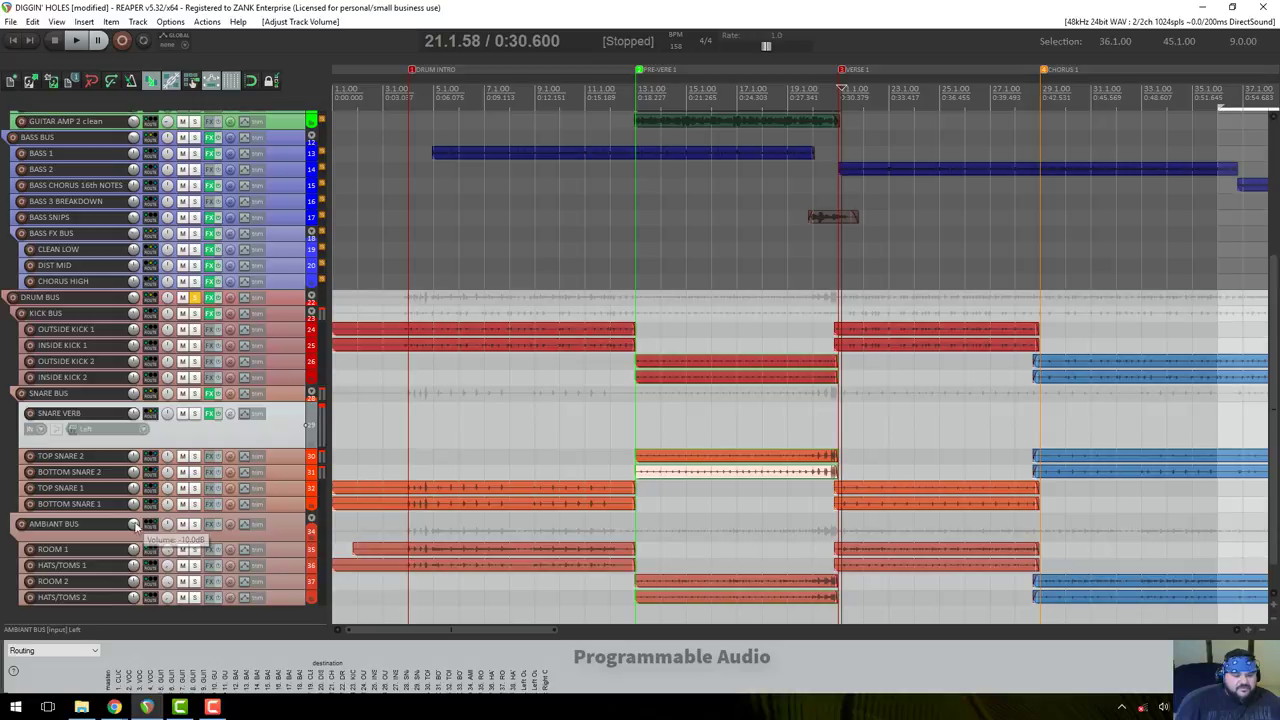
{"action": "key", "text": "space"}
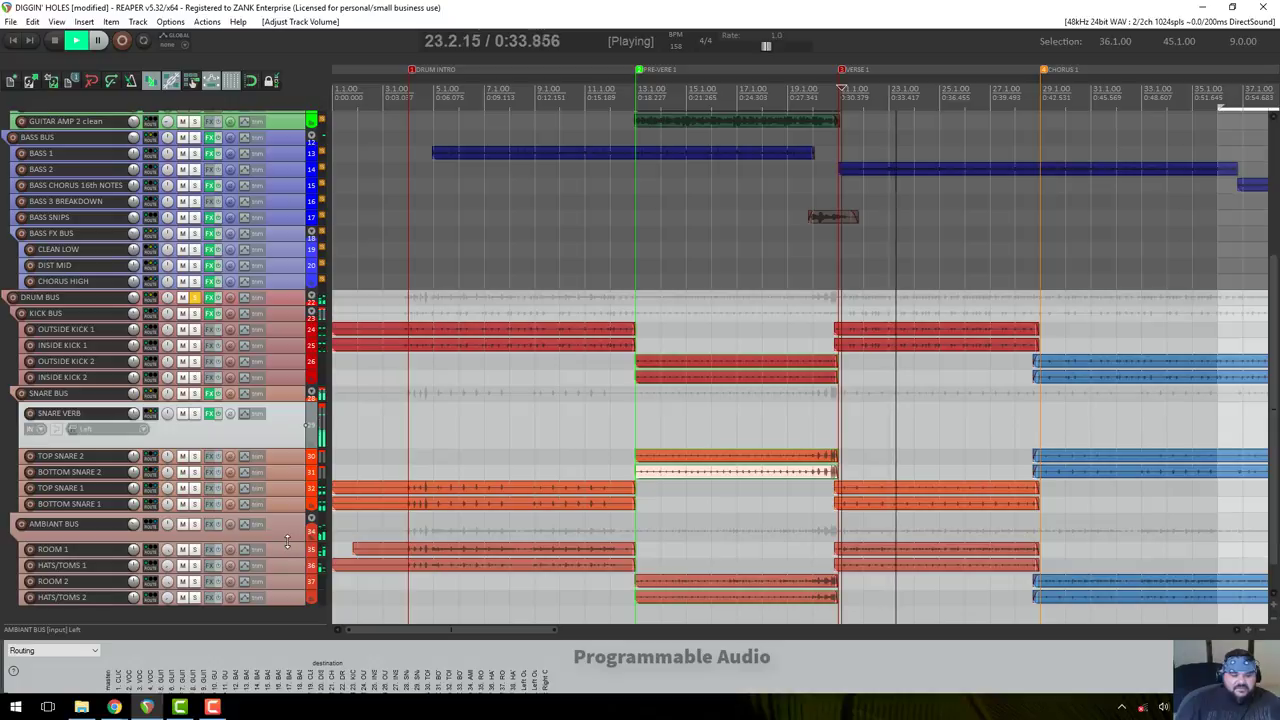
{"action": "left_click_drag", "start_coordinate": [287, 541], "coordinate": [289, 430]}
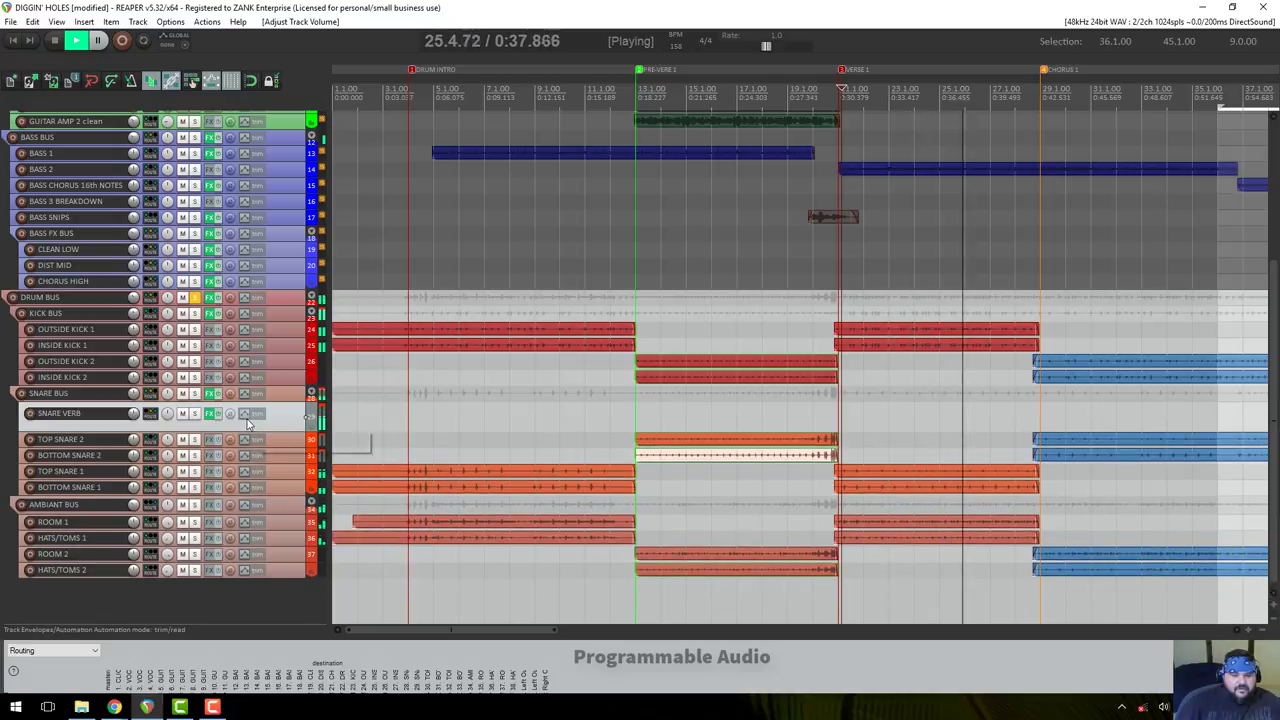
{"action": "key", "text": "space"}
Toggle snapping, set the time selection from 13.1.00 to 21.1.58 and place the edit cursor at its start.
{"action": "left_click_drag", "start_coordinate": [838, 78], "coordinate": [633, 105]}
{"action": "left_click", "coordinate": [251, 81]}
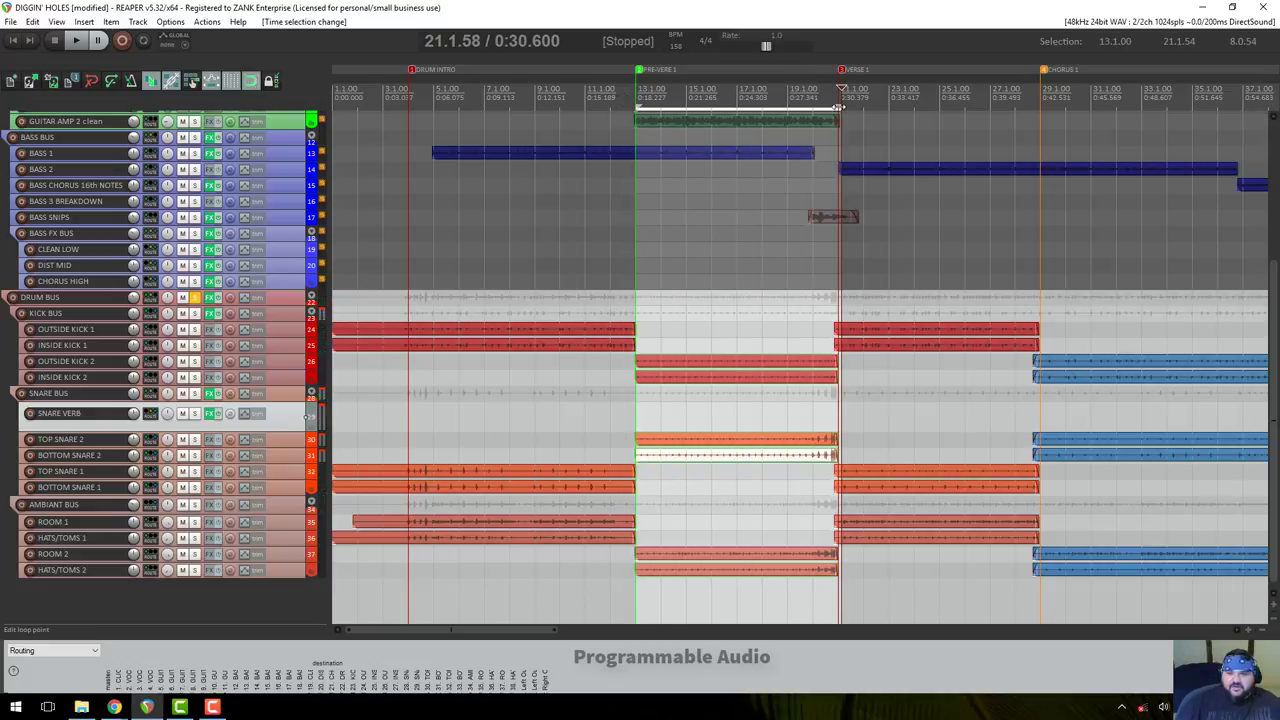
{"action": "left_click", "coordinate": [636, 95]}
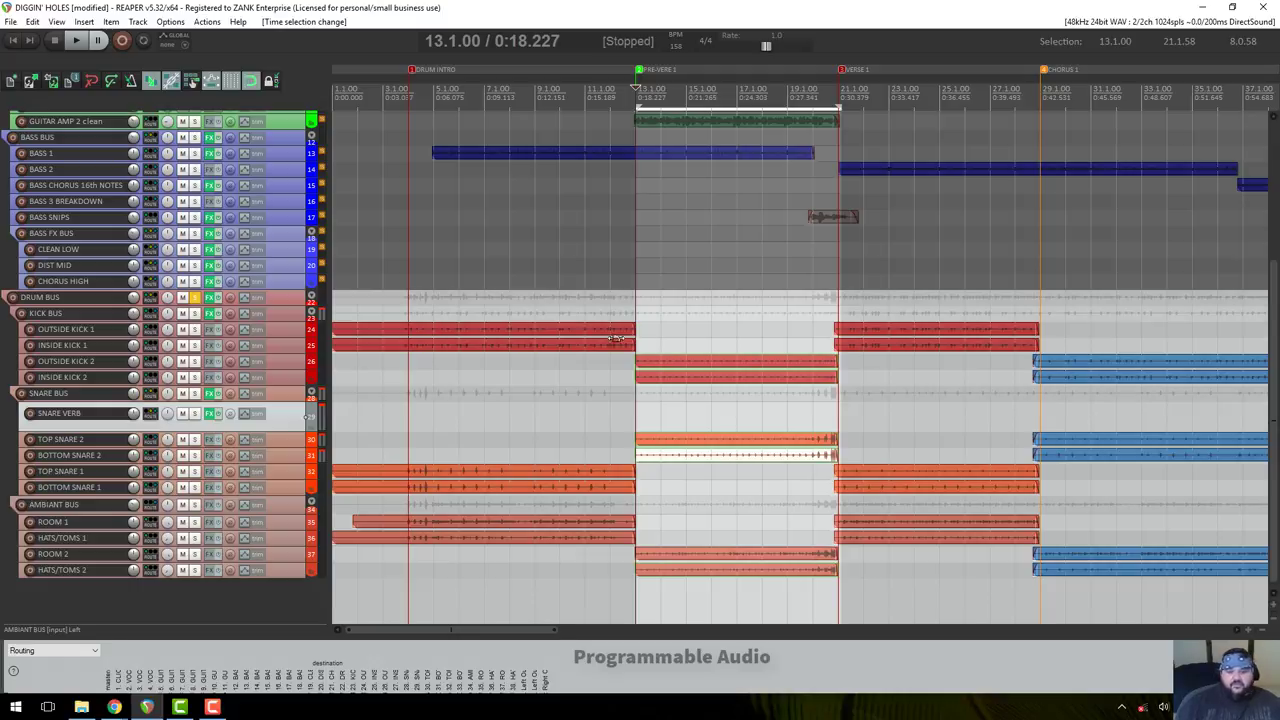
Open SNARE VERB's ReaVerb and set its wet level to -20.0 dB during playback from 13.1.00.
{"action": "left_click_drag", "start_coordinate": [285, 430], "coordinate": [285, 452]}
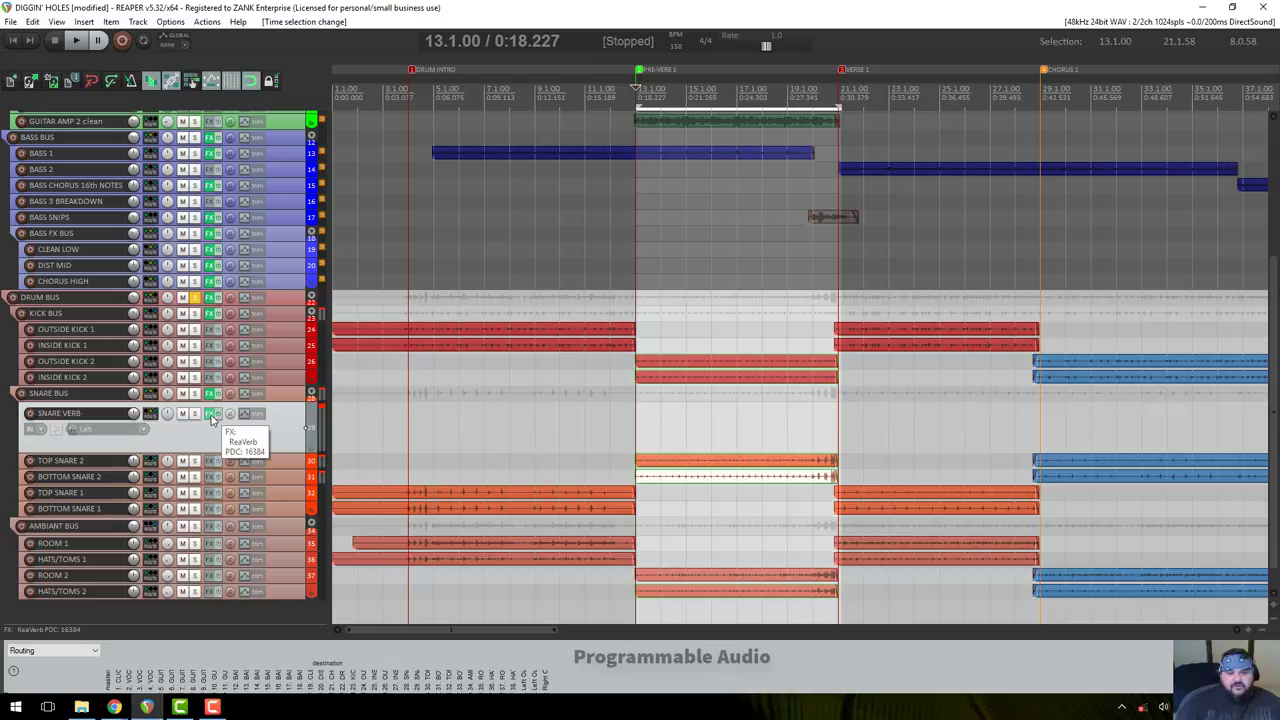
{"action": "left_click", "coordinate": [212, 418]}
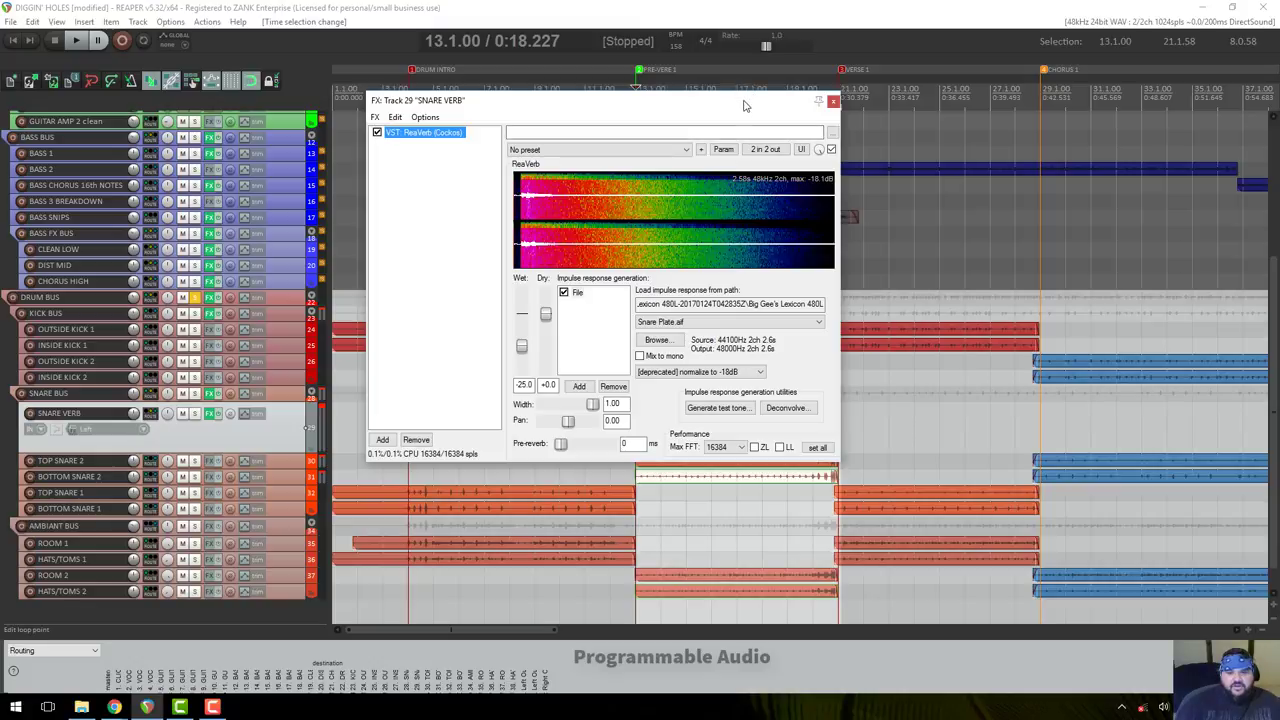
{"action": "left_click_drag", "start_coordinate": [747, 100], "coordinate": [769, 180]}
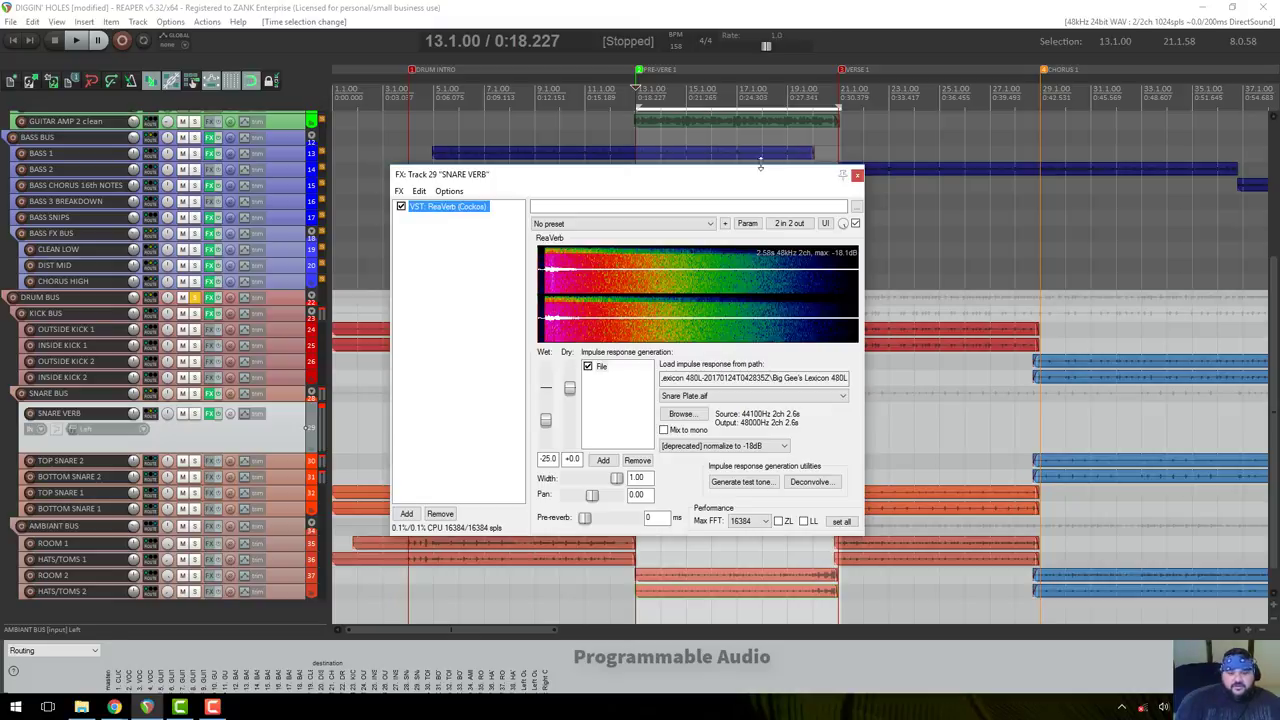
{"action": "key", "text": "space"}
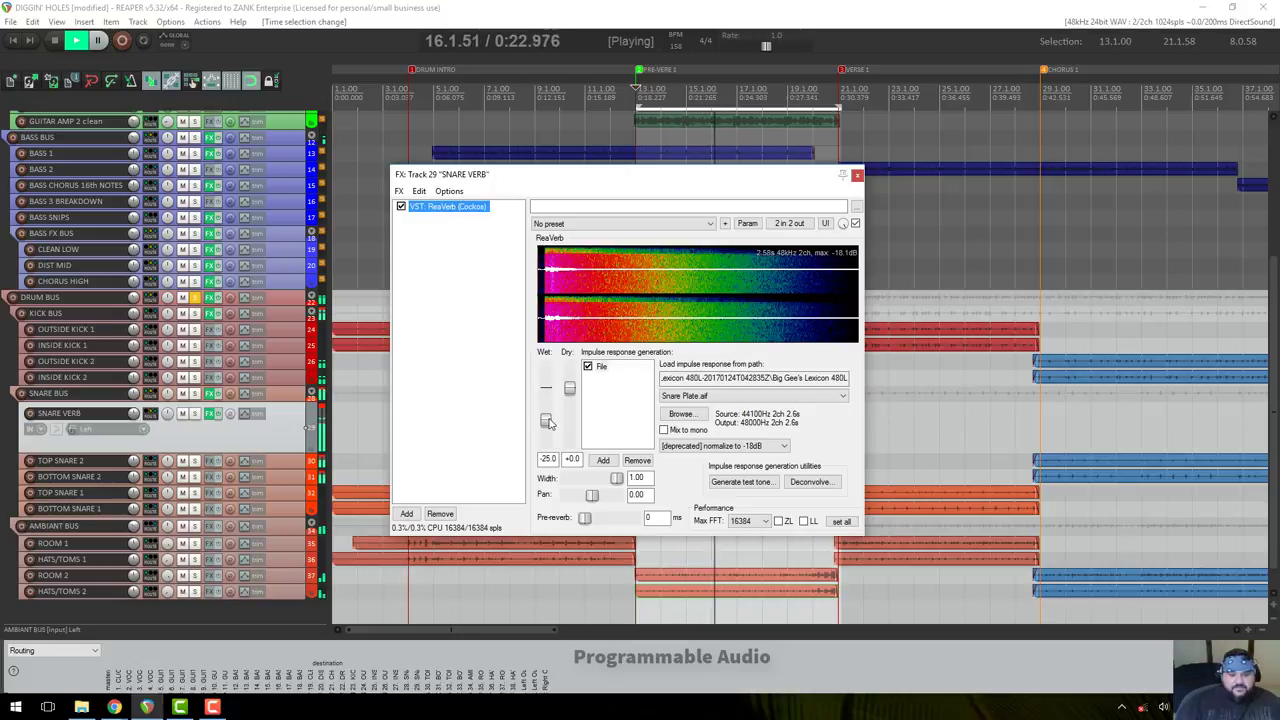
{"action": "left_click", "coordinate": [547, 421]}
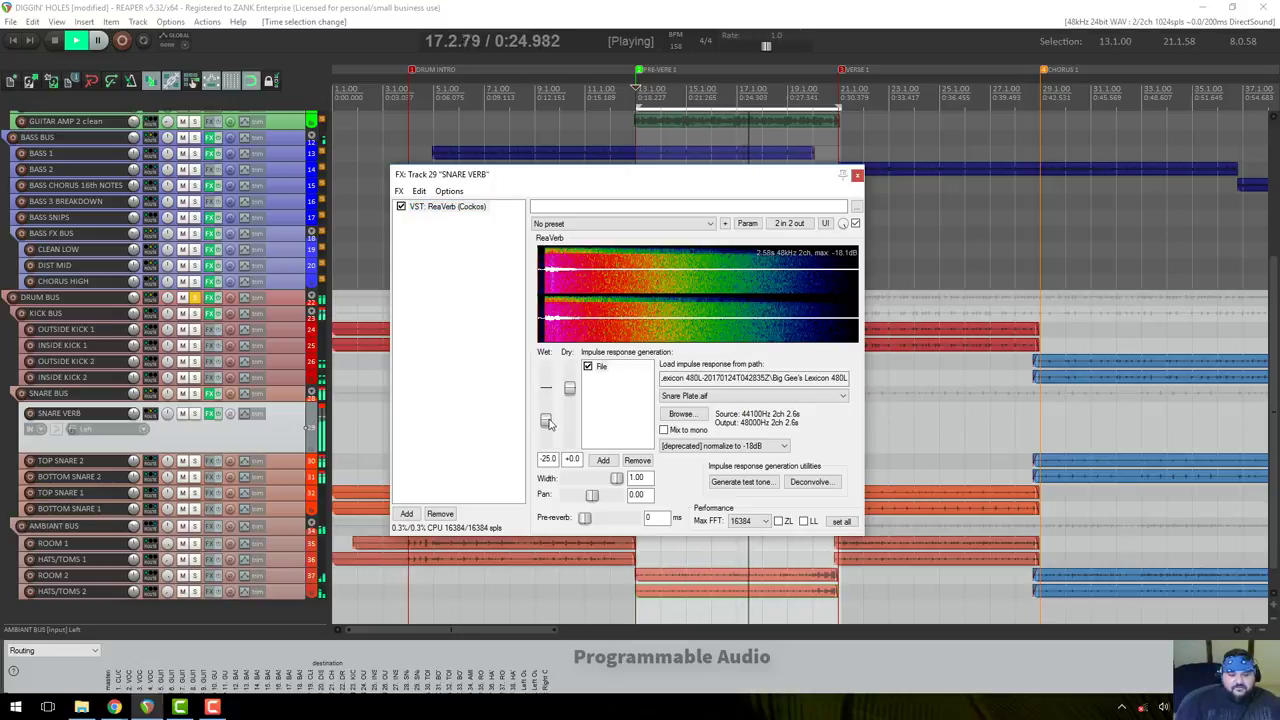
{"action": "left_click_drag", "start_coordinate": [547, 421], "coordinate": [548, 410]}
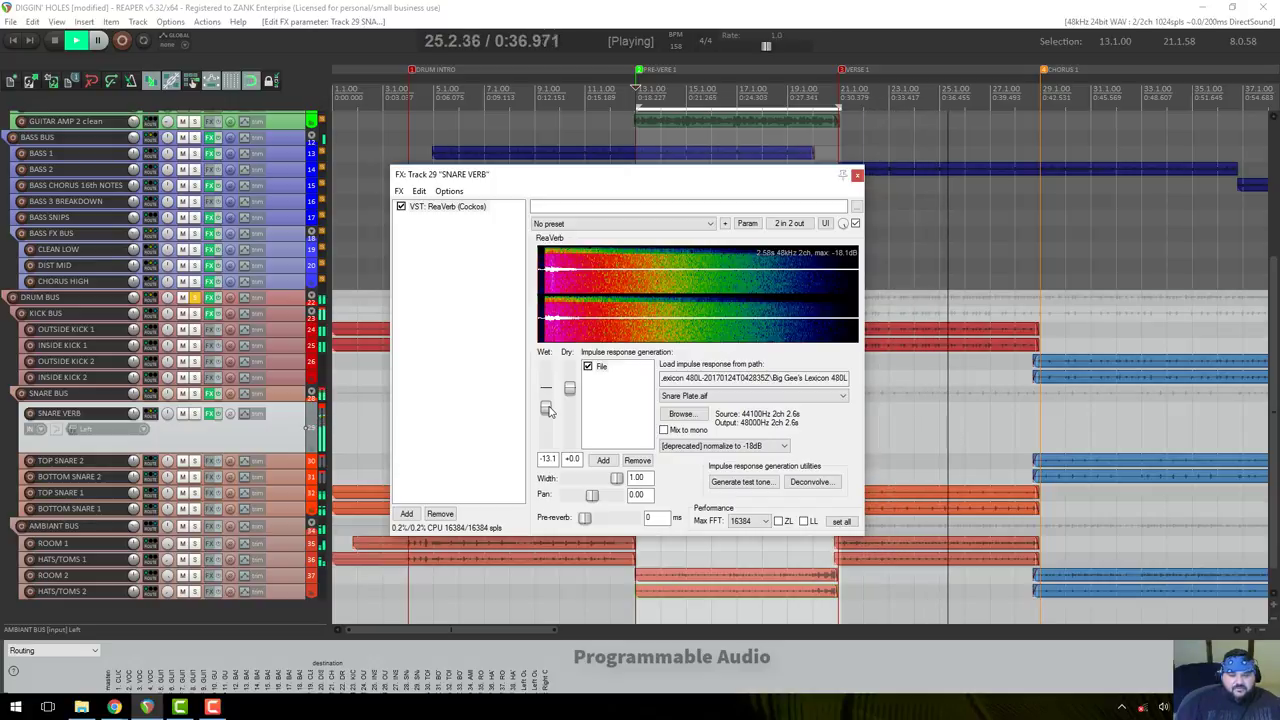
{"action": "left_click_drag", "start_coordinate": [548, 410], "coordinate": [547, 421]}
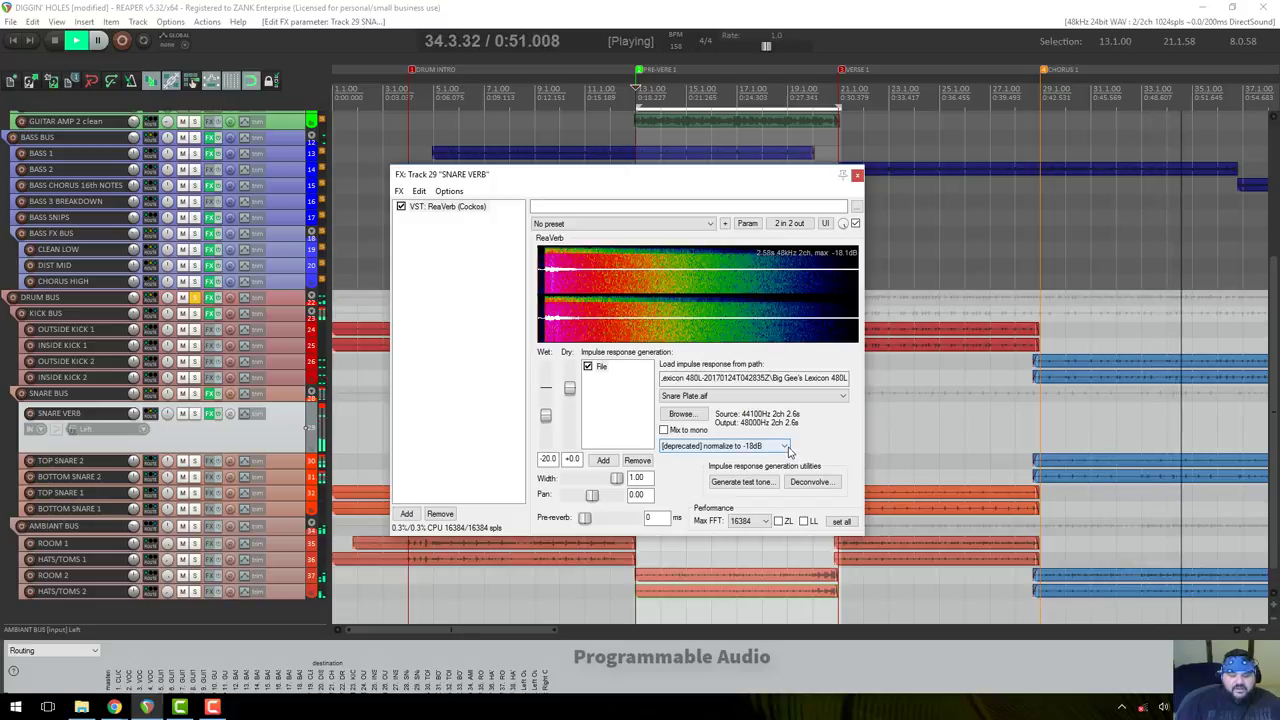
{"action": "left_click", "coordinate": [787, 450]}
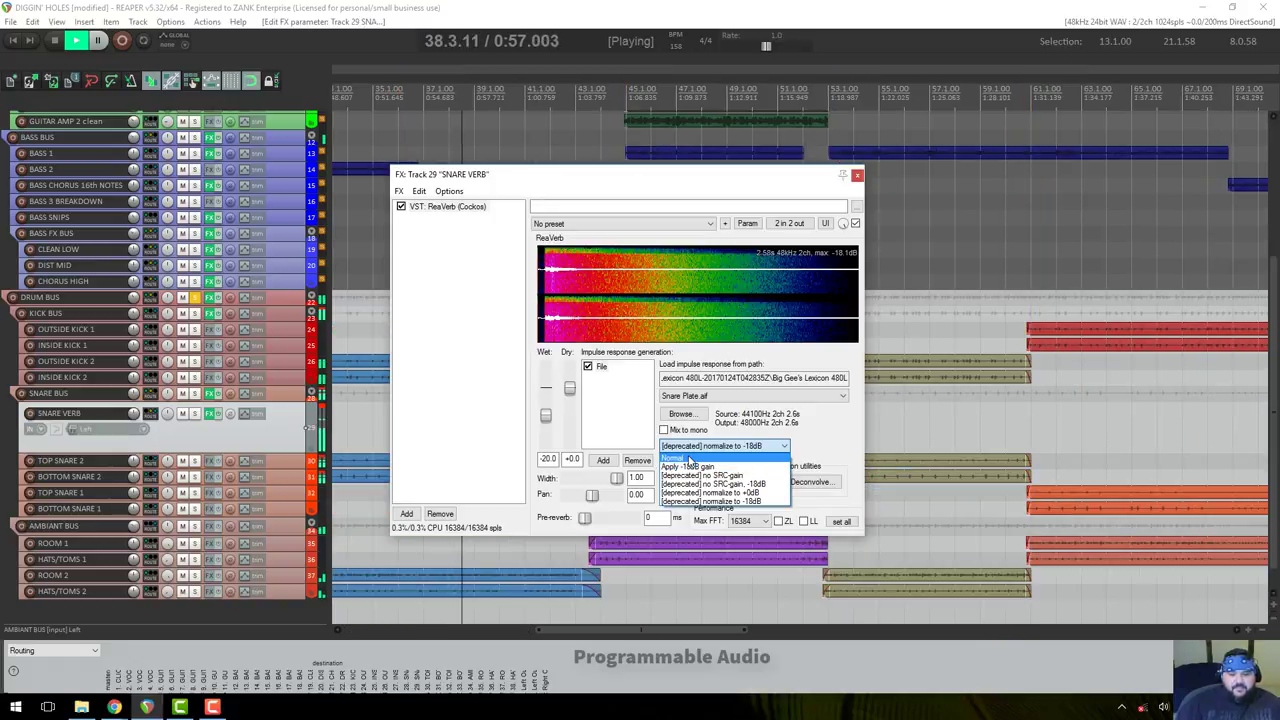
{"action": "left_click", "coordinate": [467, 96]}
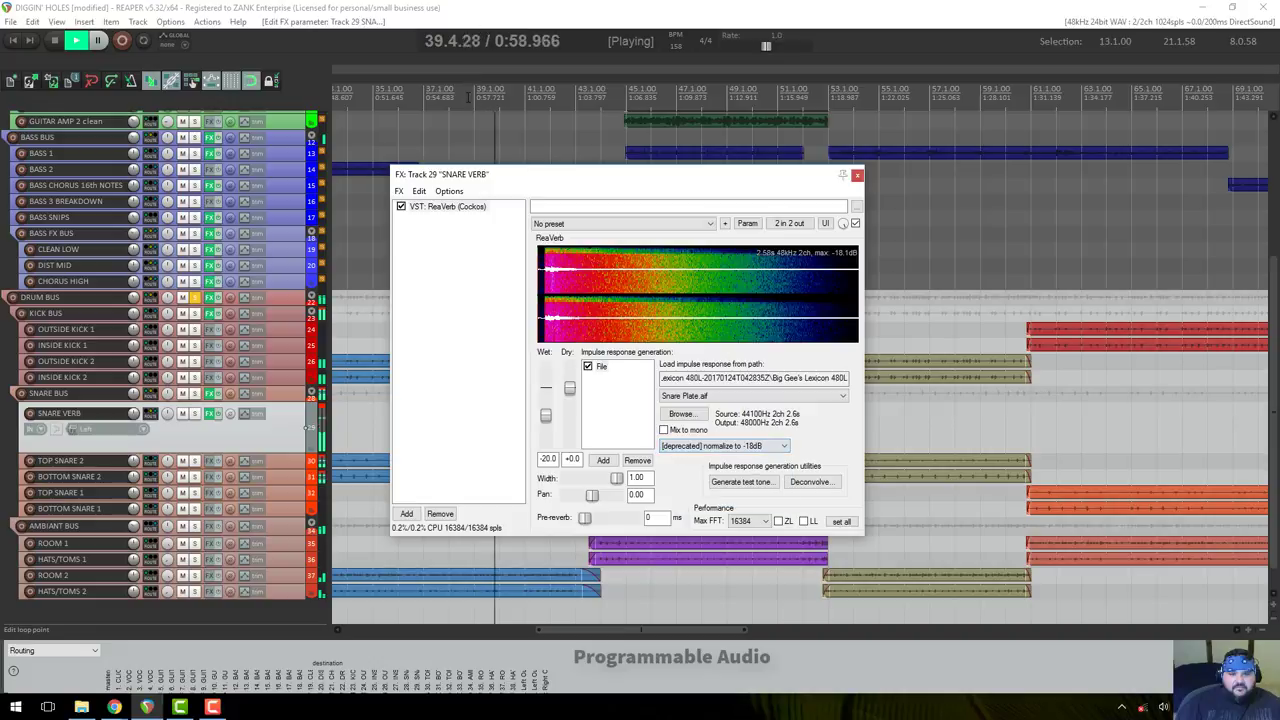
{"action": "key", "text": "space"}
Turn on repeat for the selected section and place the edit cursor at the selection's end.
{"action": "left_click_drag", "start_coordinate": [613, 176], "coordinate": [781, 177]}
{"action": "scroll", "coordinate": [459, 216], "scroll_direction": "down", "scroll_amount": 5}
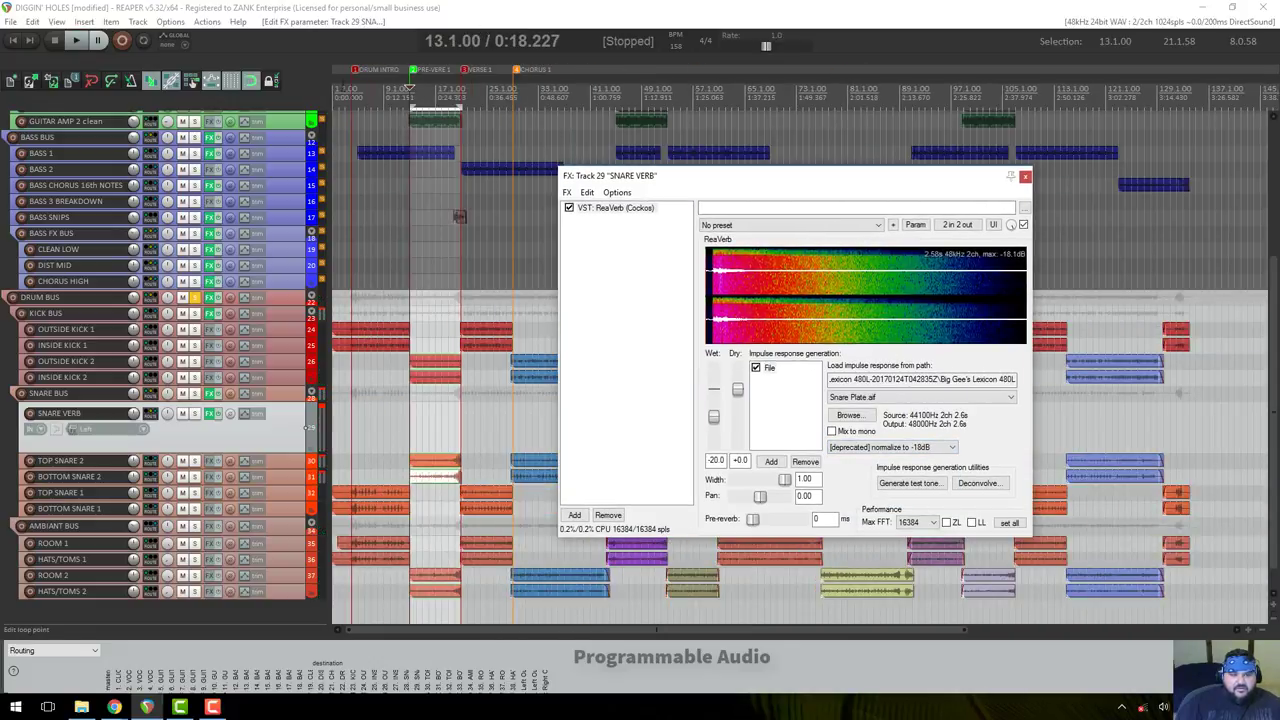
{"action": "left_click", "coordinate": [143, 40]}
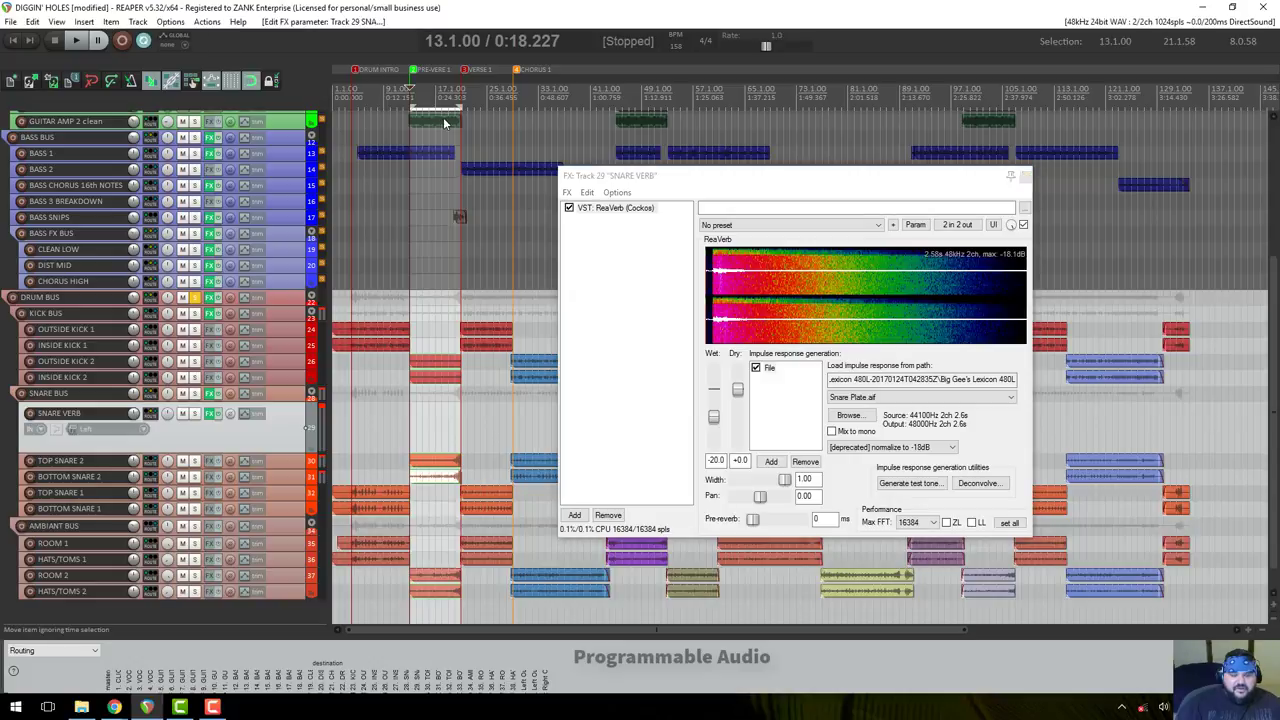
{"action": "scroll", "coordinate": [445, 122], "scroll_direction": "up", "scroll_amount": 4}
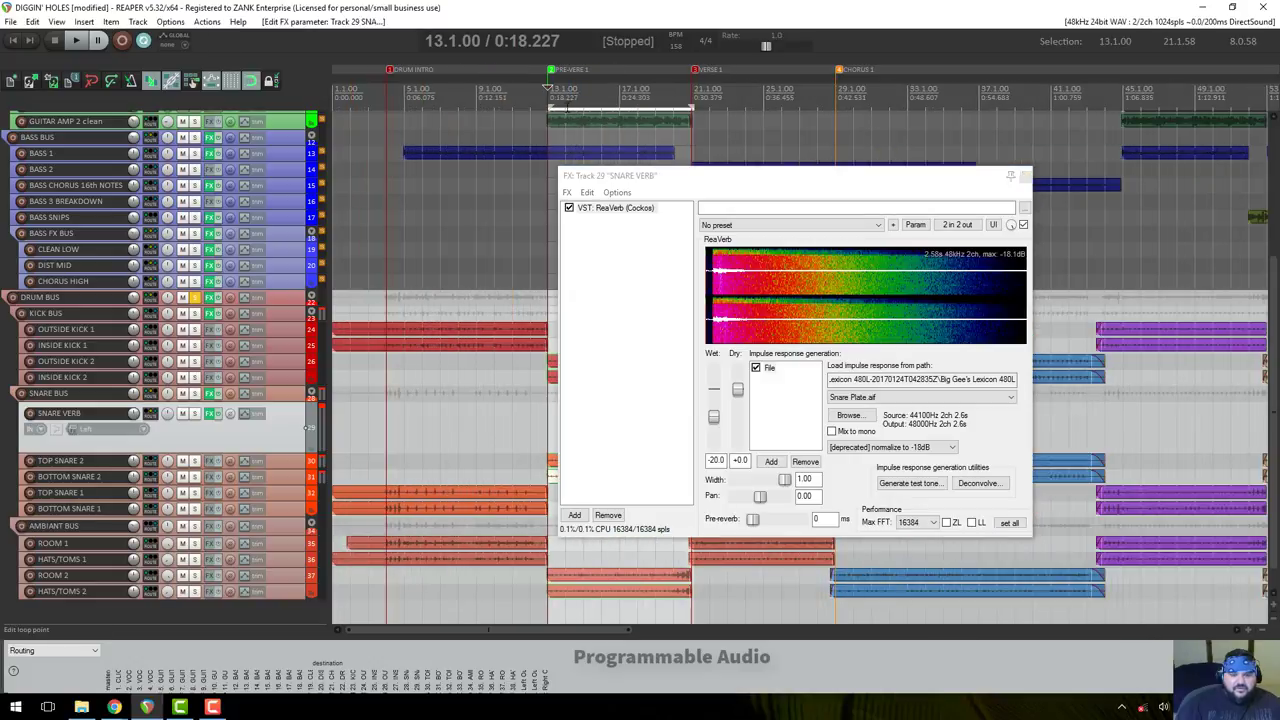
{"action": "left_click", "coordinate": [693, 105]}
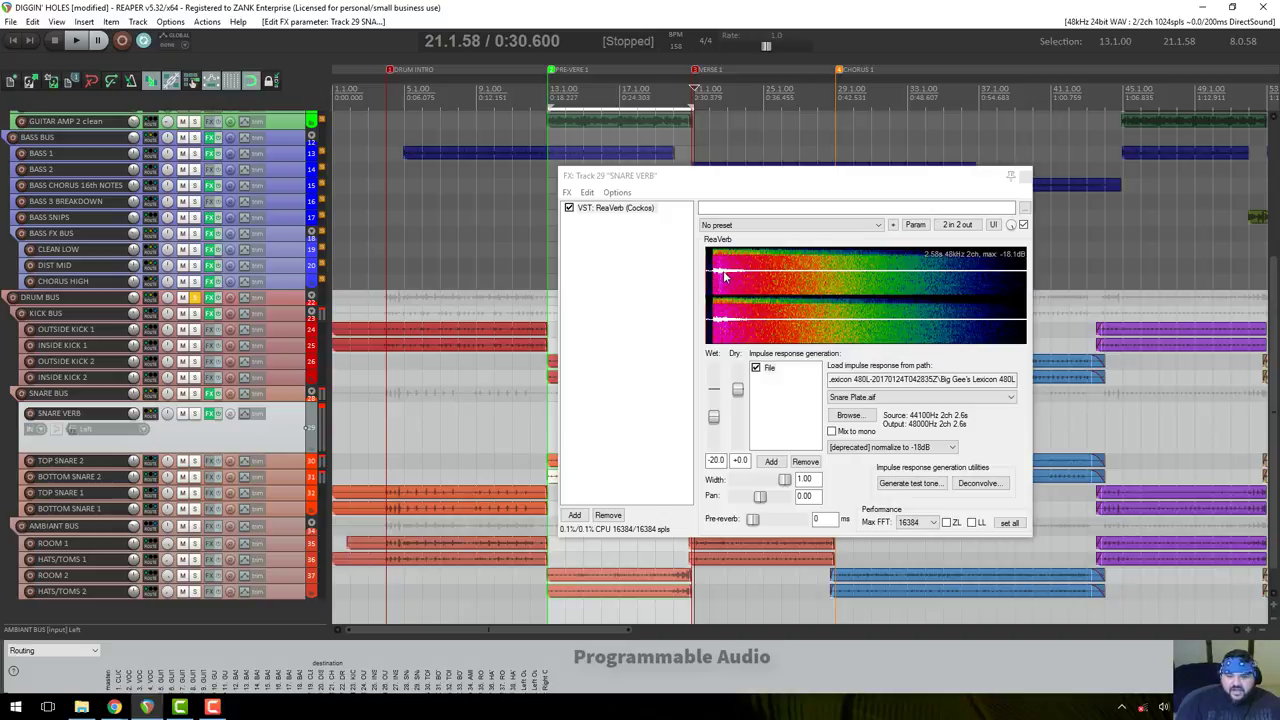
Switch ReaVerb's impulse response gain mode to Normal and set the wet level to -25.0 dB during looped playback.
{"action": "left_click", "coordinate": [848, 448]}
{"action": "left_click", "coordinate": [850, 460]}
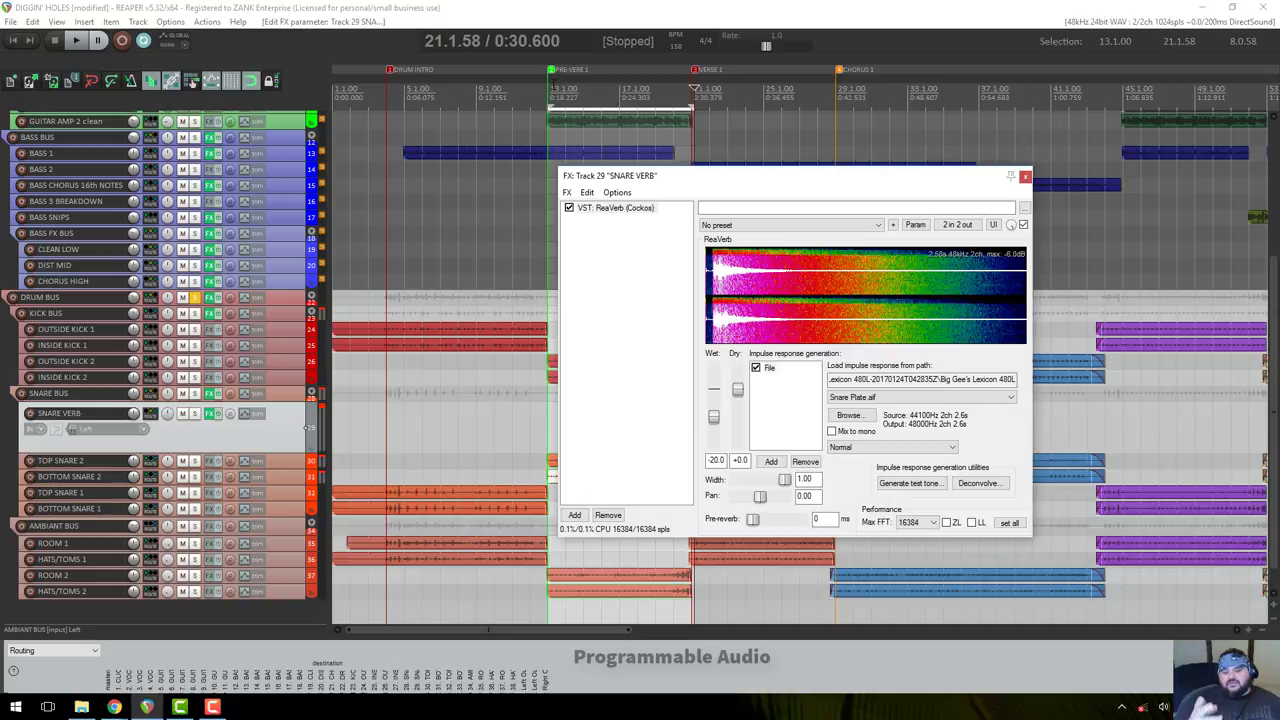
{"action": "key", "text": "space"}
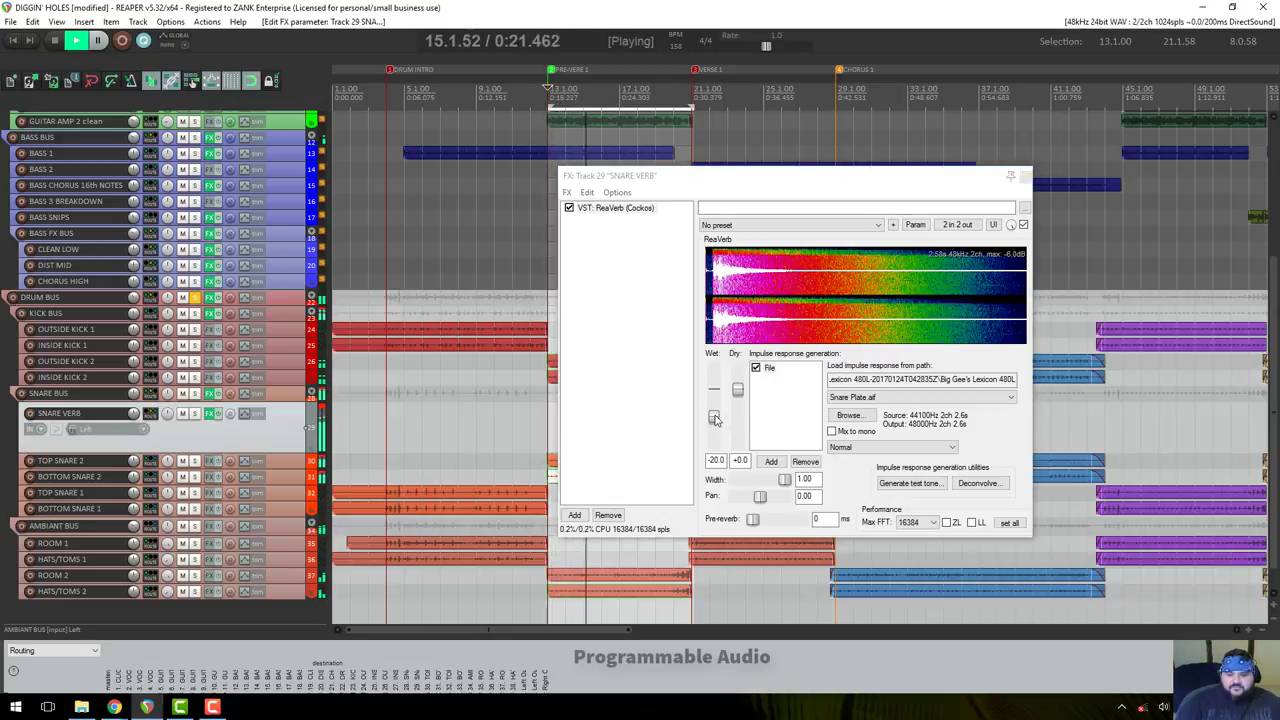
{"action": "left_click_drag", "start_coordinate": [714, 419], "coordinate": [716, 424]}
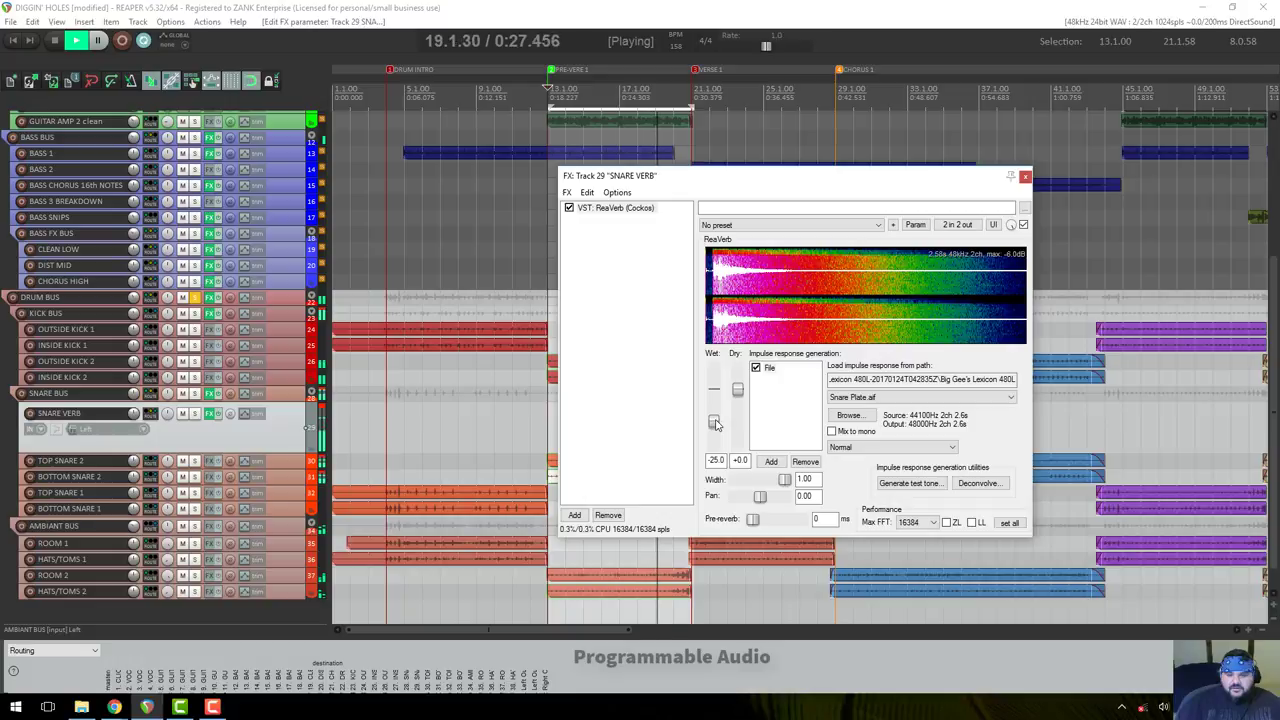
{"action": "key", "text": "space"}
Add ReaEQ to the SNARE VERB effects chain and place it ahead of ReaVerb.
{"action": "left_click_drag", "start_coordinate": [665, 189], "coordinate": [475, 139]}
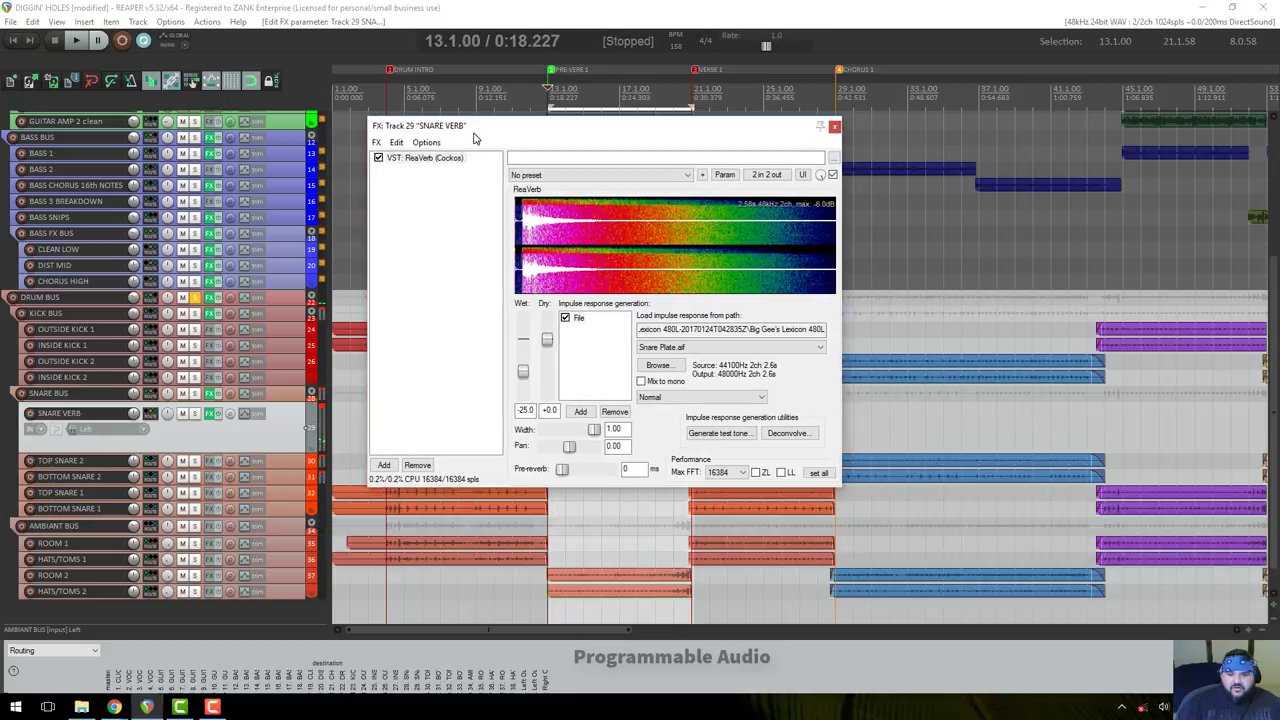
{"action": "left_click", "coordinate": [384, 464]}
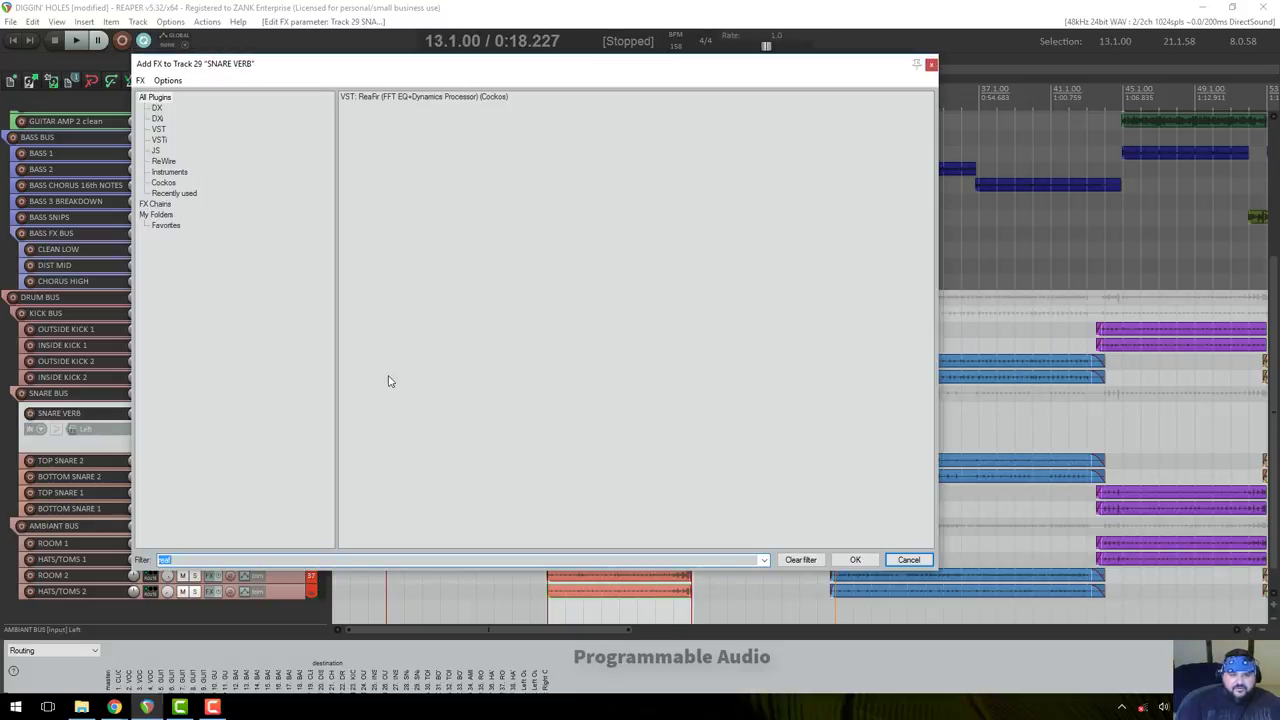
{"action": "type", "text": "rea"}
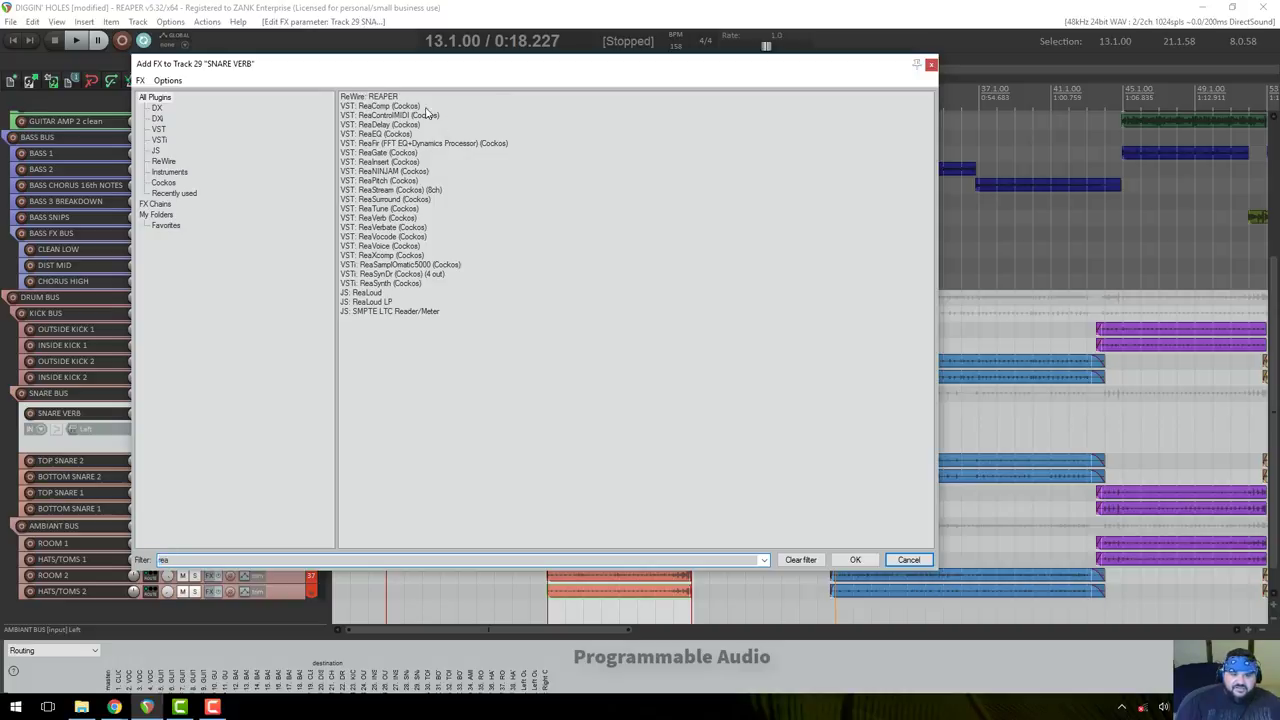
{"action": "double_click", "coordinate": [378, 134]}
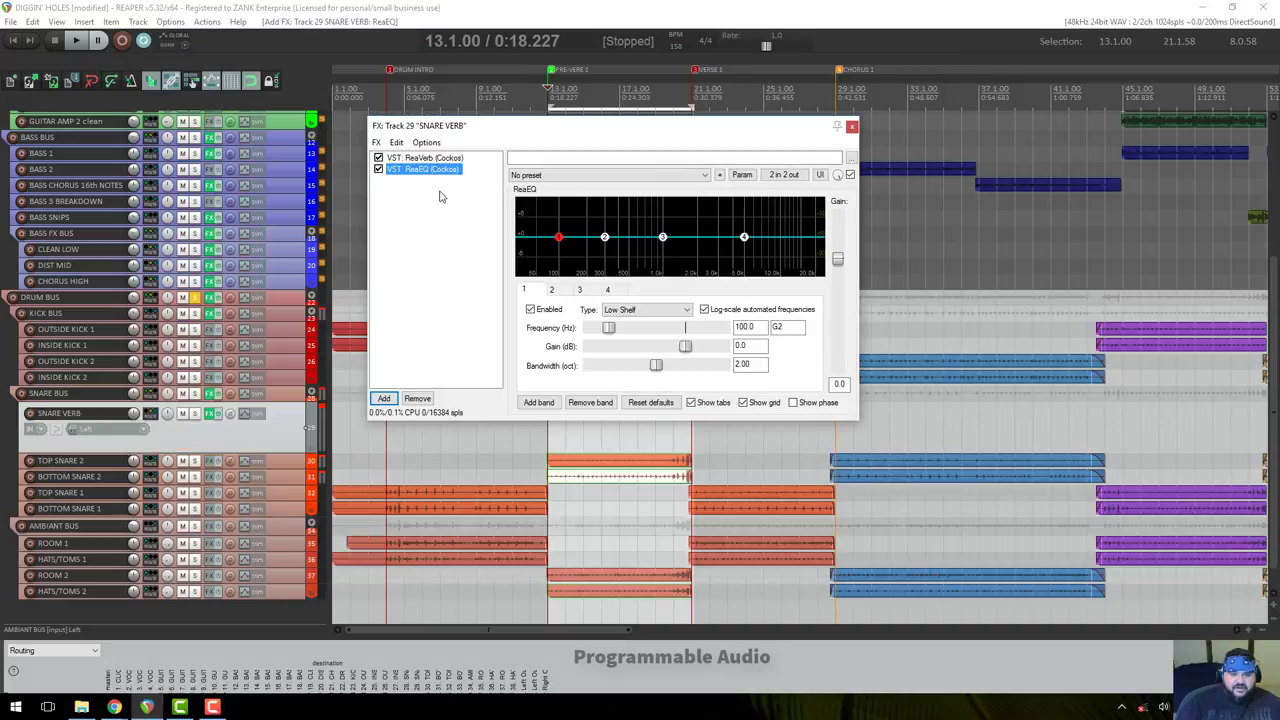
{"action": "left_click_drag", "start_coordinate": [432, 159], "coordinate": [434, 161]}
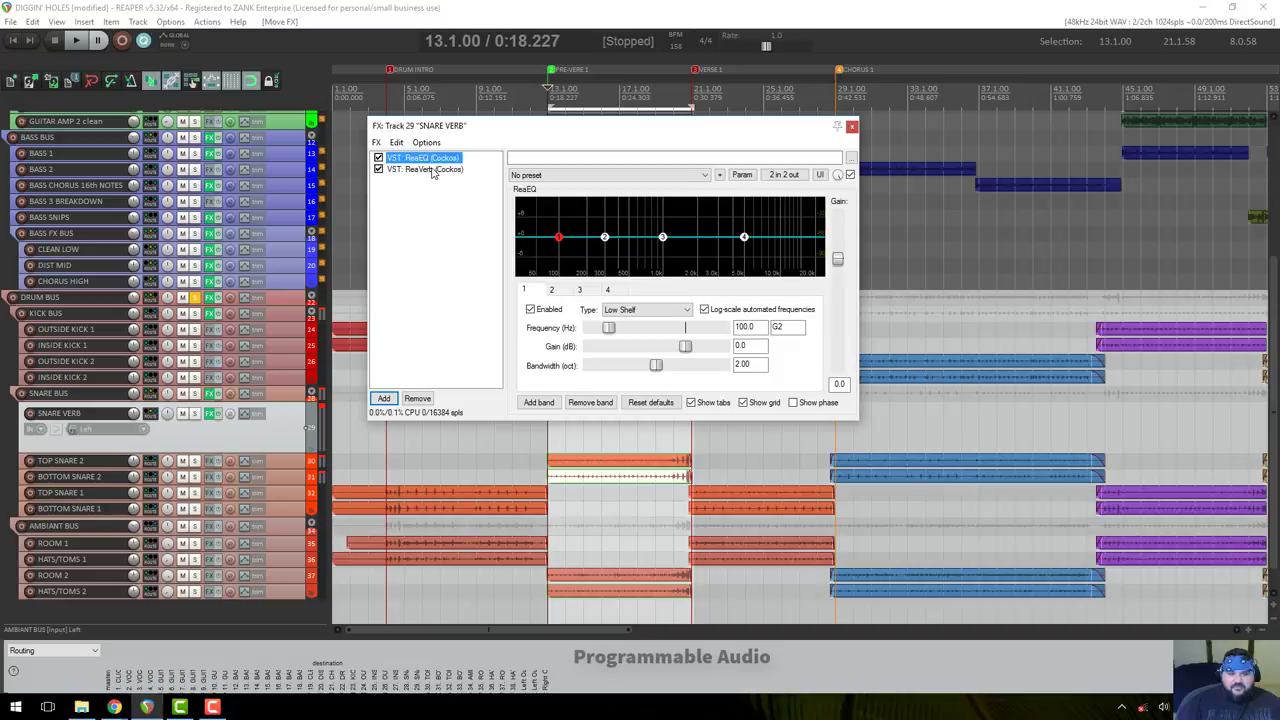
Cut the low end in ReaEQ by setting the band 1 low shelf to -inf gain at 200 Hz.
{"action": "left_click_drag", "start_coordinate": [558, 237], "coordinate": [593, 296]}
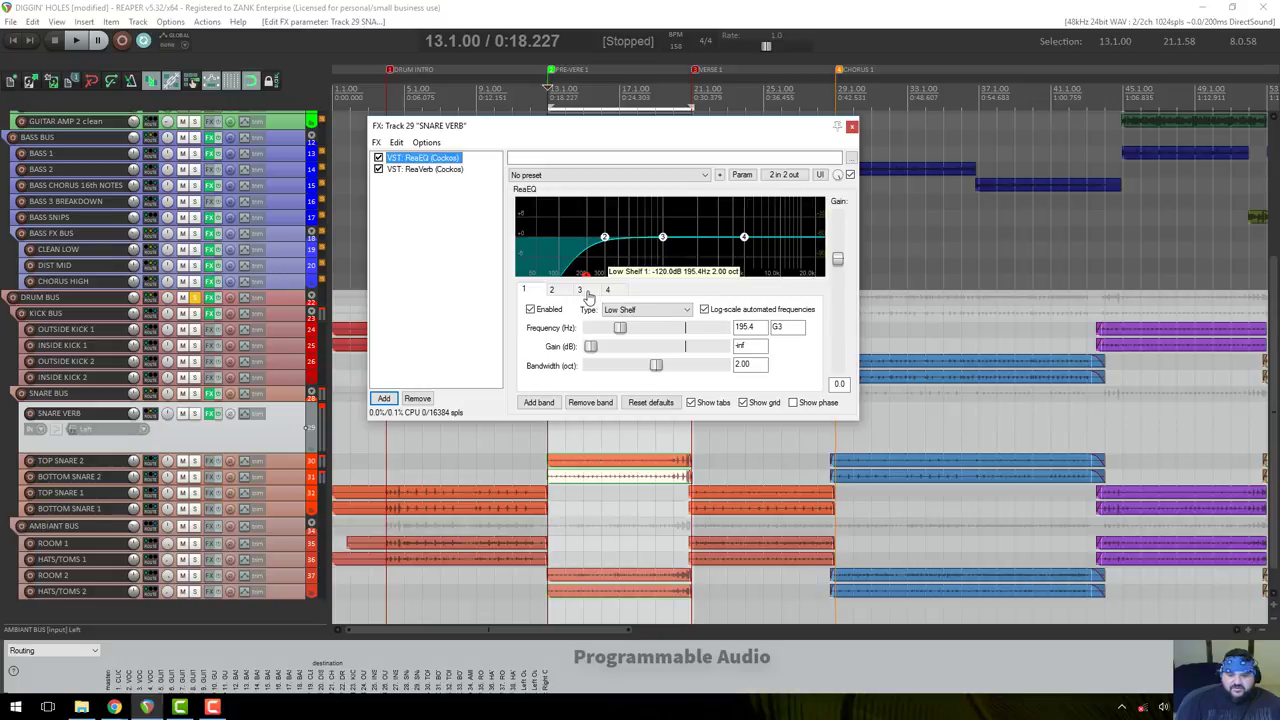
{"action": "double_click", "coordinate": [744, 327]}
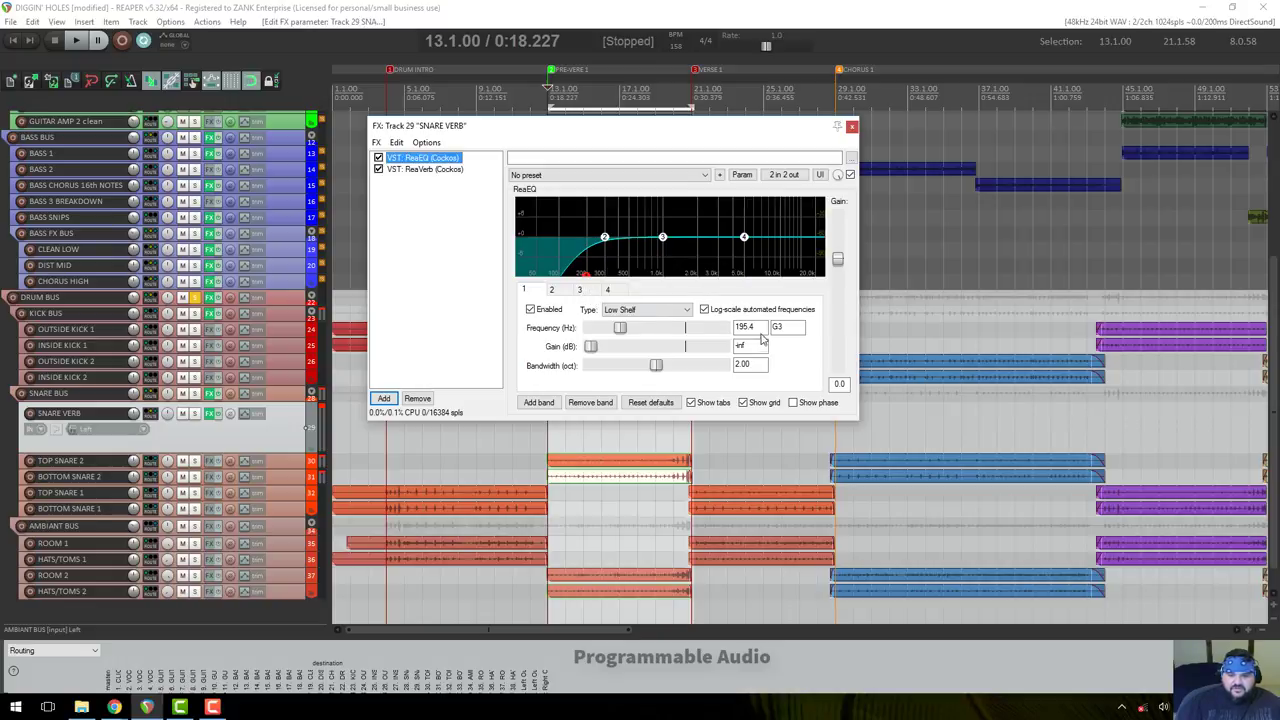
{"action": "type", "text": "200"}
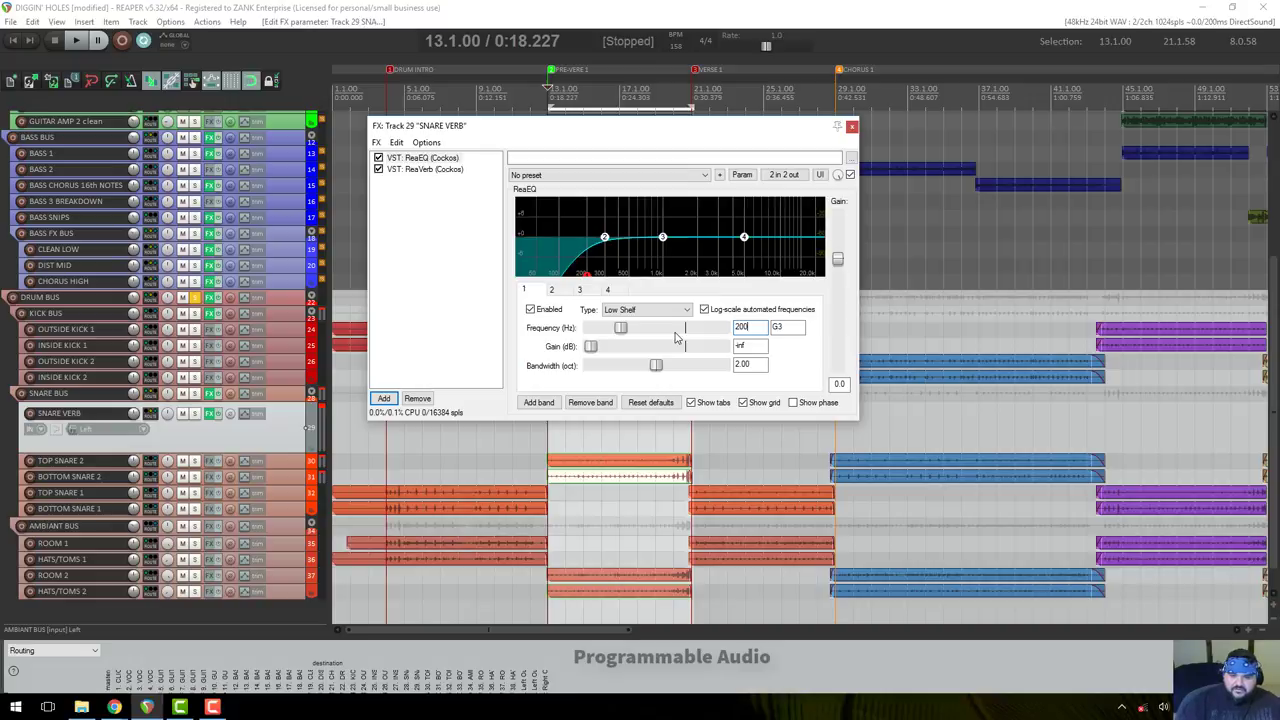
Solo the SNARE BUS instead of the DRUM BUS and compare the looped snare with SNARE VERB's ReaEQ bypassed and enabled.
{"action": "left_click", "coordinate": [760, 347]}
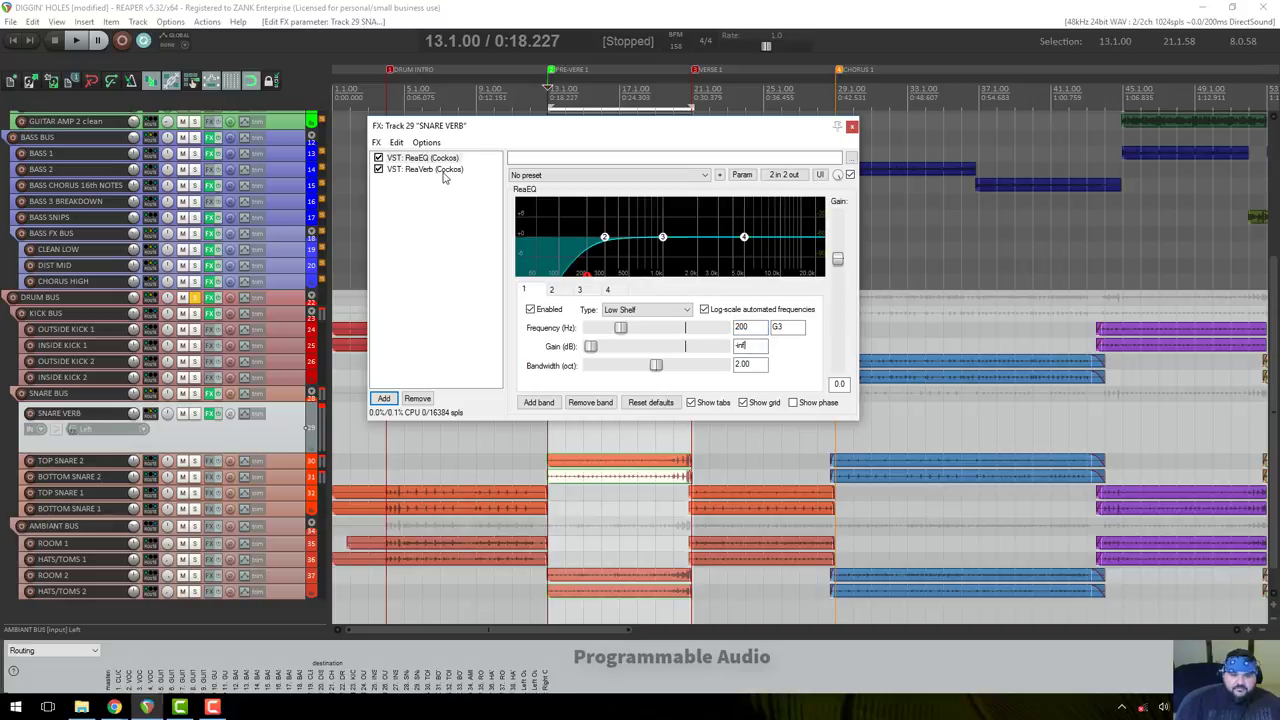
{"action": "key", "text": "space"}
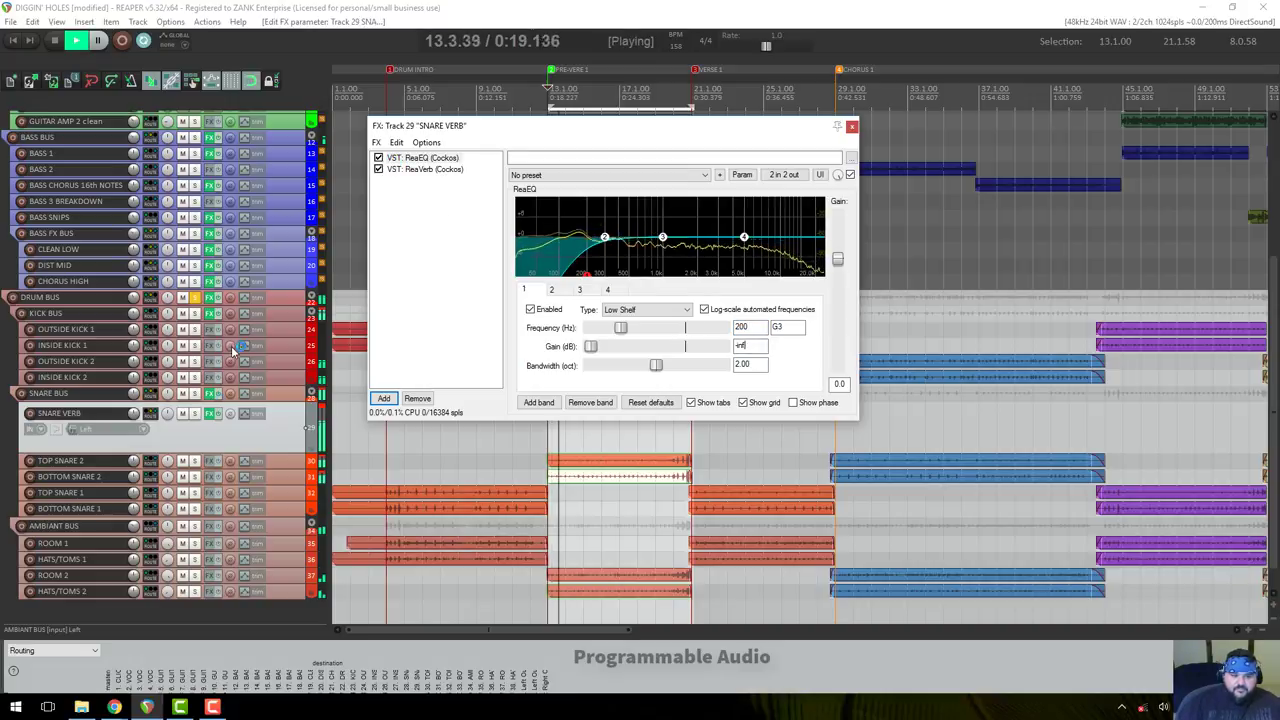
{"action": "left_click", "coordinate": [197, 298]}
{"action": "key", "text": "space"}
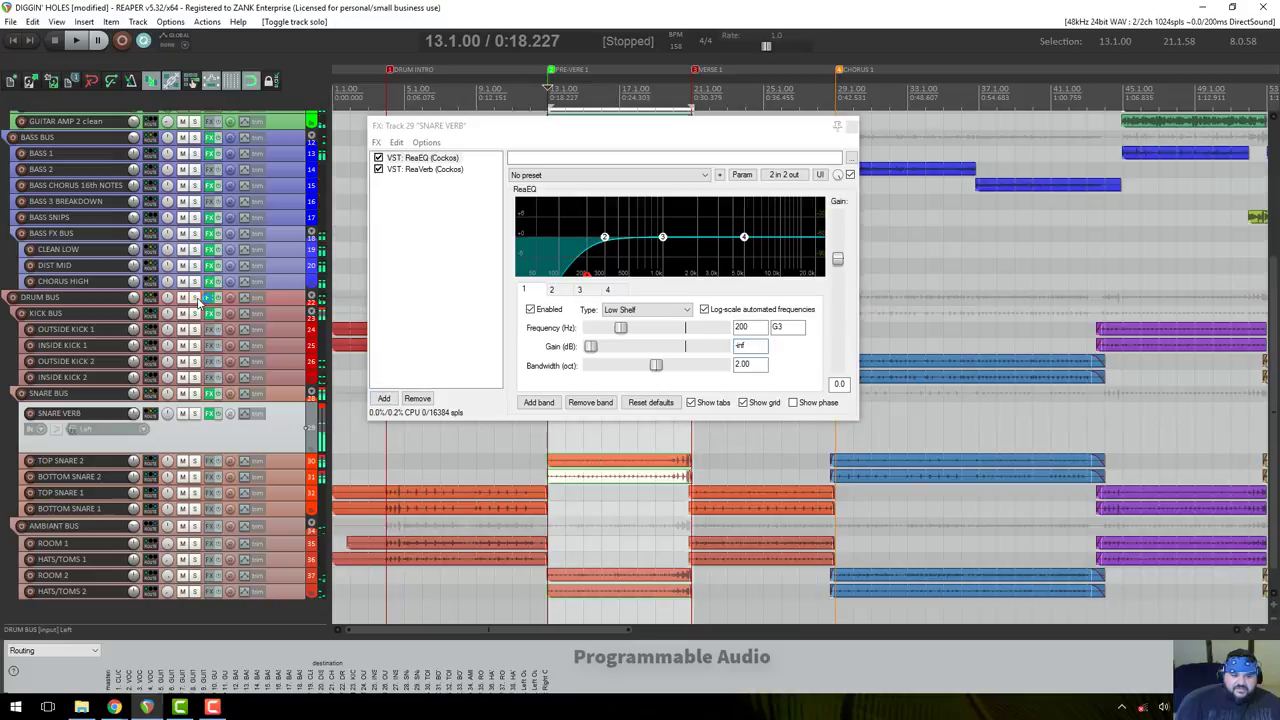
{"action": "left_click", "coordinate": [195, 413]}
{"action": "left_click", "coordinate": [196, 394]}
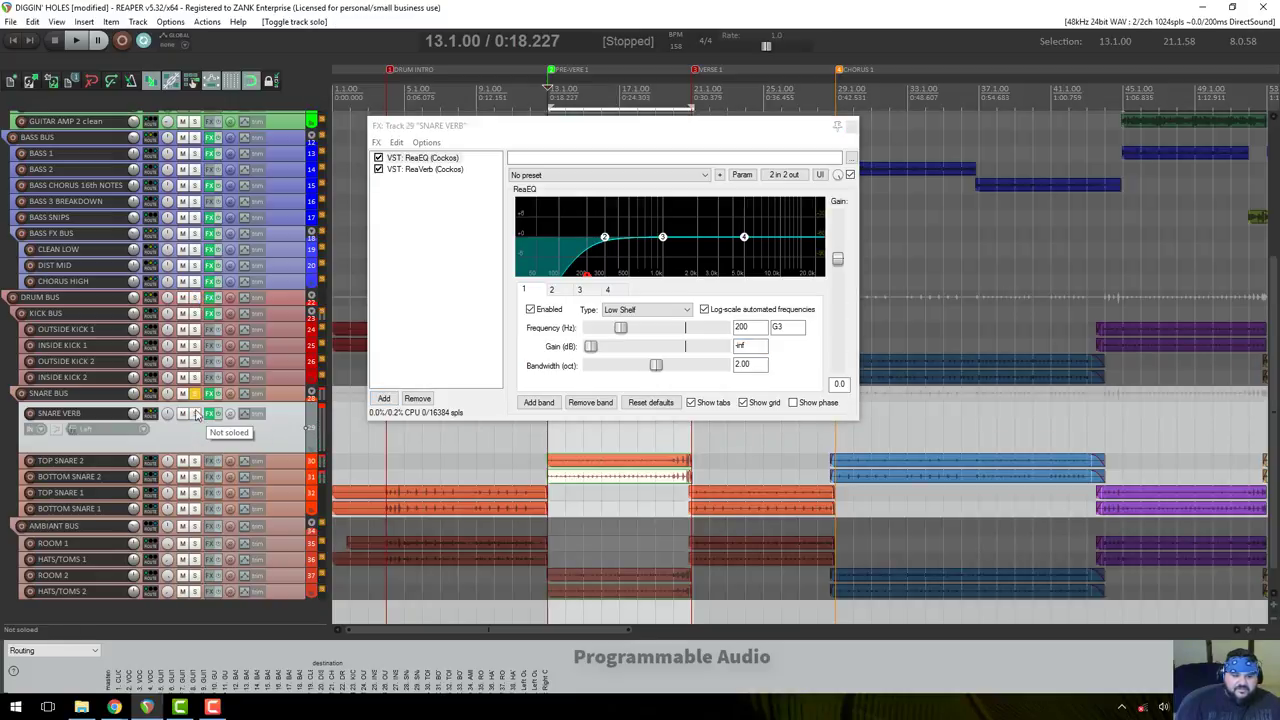
{"action": "key", "text": "space"}
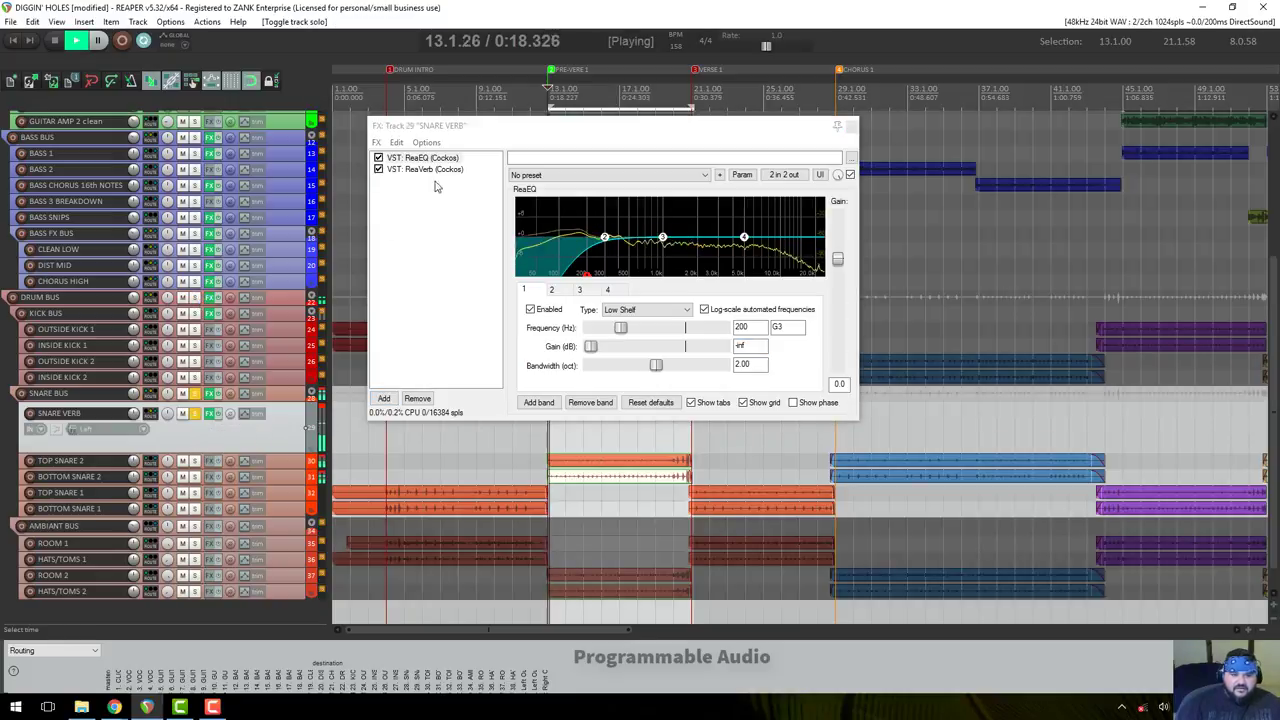
{"action": "left_click", "coordinate": [379, 158]}
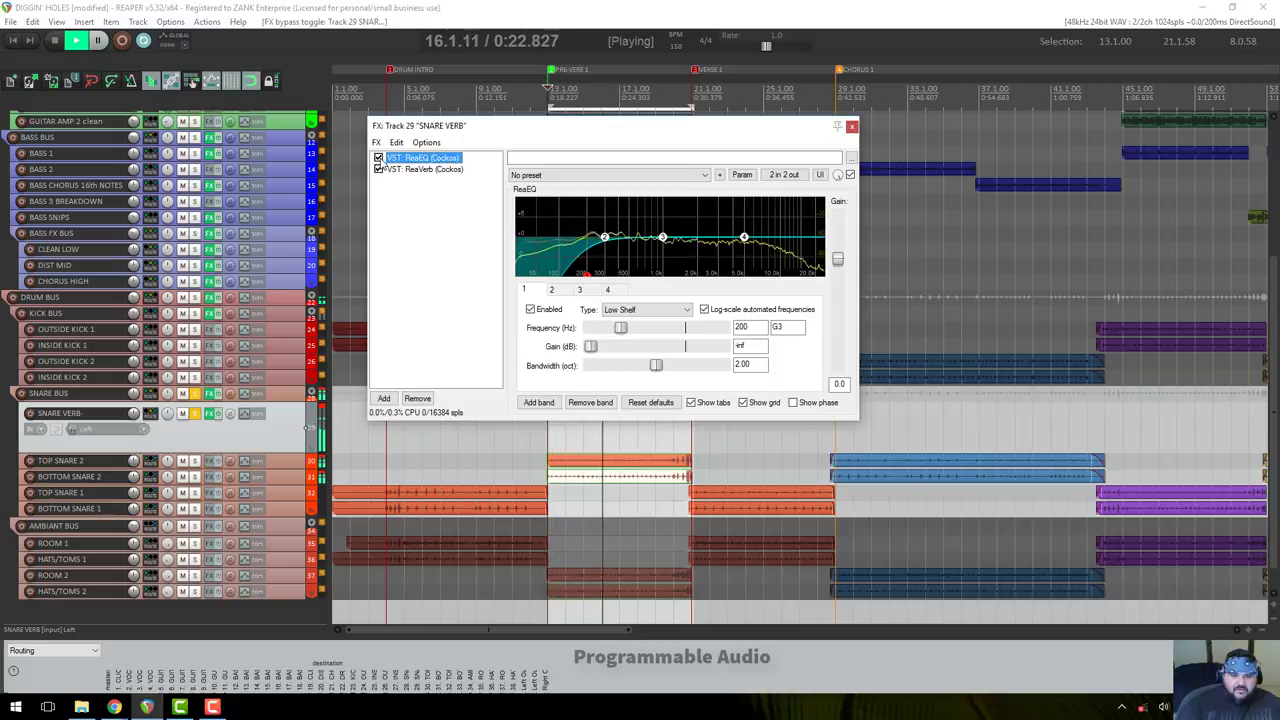
{"action": "left_click", "coordinate": [379, 158]}
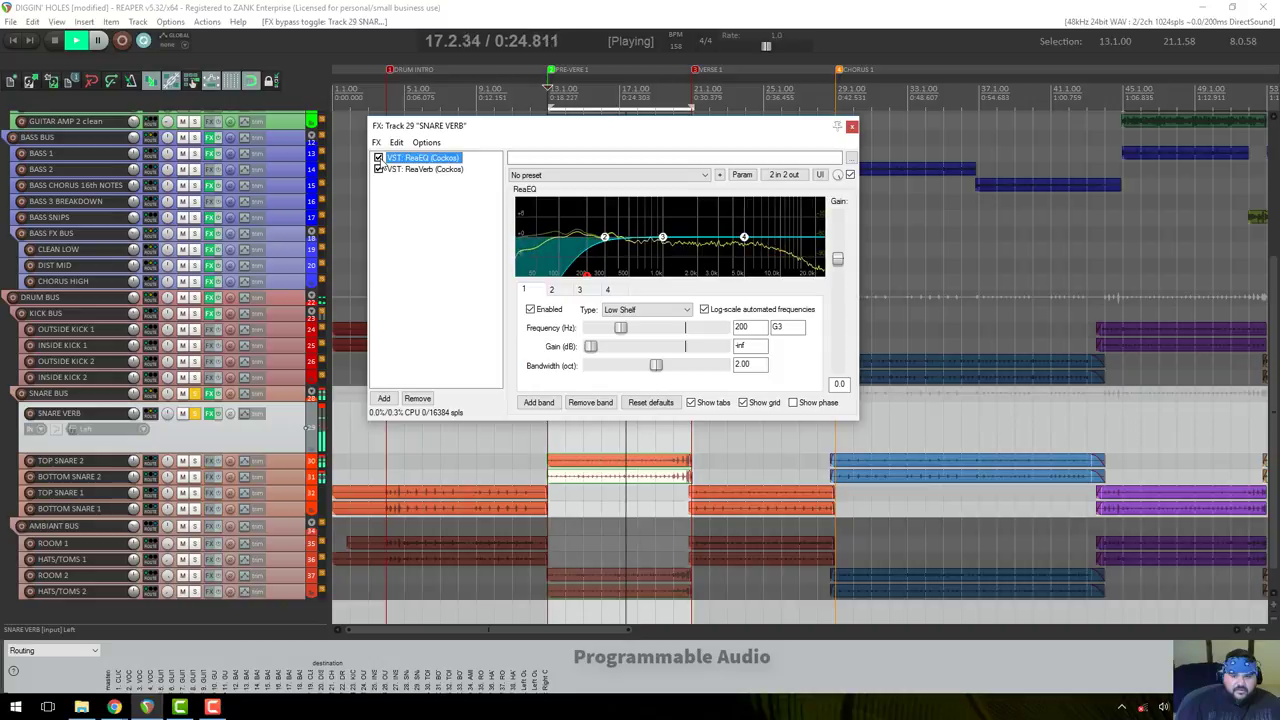
Raise ReaEQ's band 4 high shelf to 1.4 dB at 5065.4 Hz, then show ReaVerb and stop playback.
{"action": "left_click", "coordinate": [743, 239]}
{"action": "left_click_drag", "start_coordinate": [743, 243], "coordinate": [744, 239]}
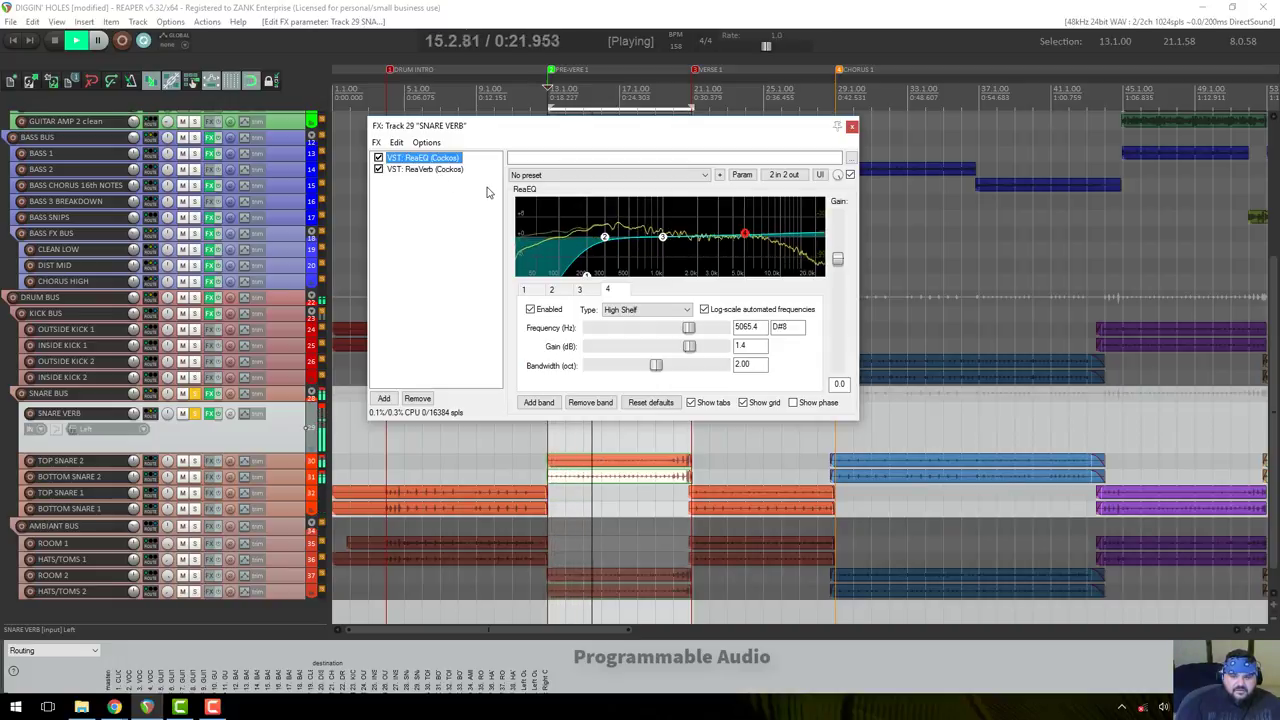
{"action": "left_click", "coordinate": [420, 169]}
{"action": "key", "text": "space"}
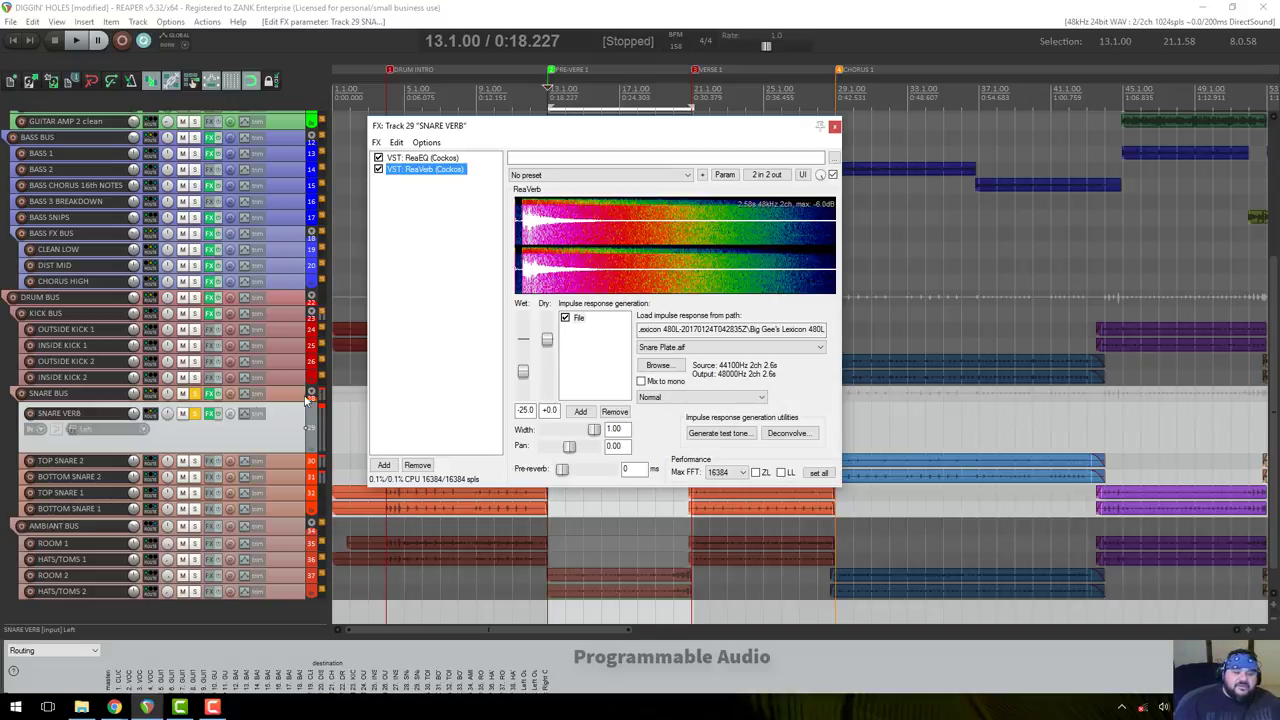
Make the DRUM BUS track taller, solo only the SNARE BUS and KICK BUS together, and play the looped section.
{"action": "left_click", "coordinate": [196, 394]}
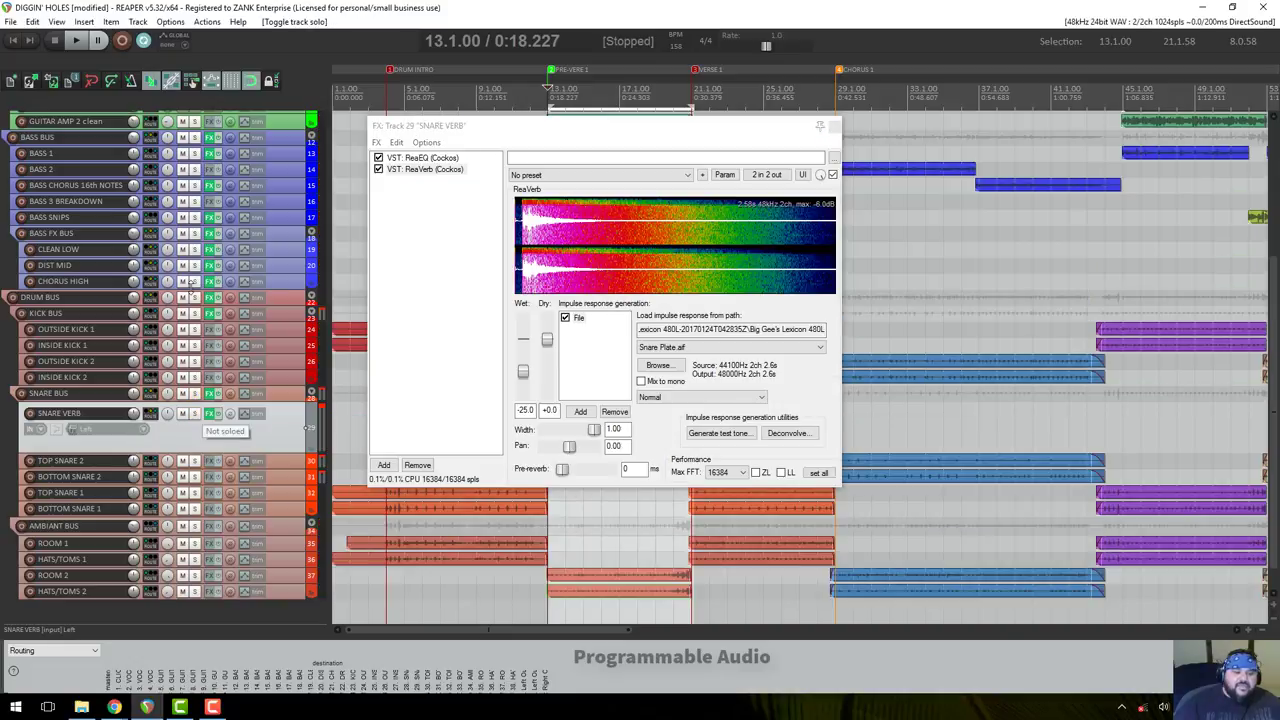
{"action": "left_click", "coordinate": [117, 301]}
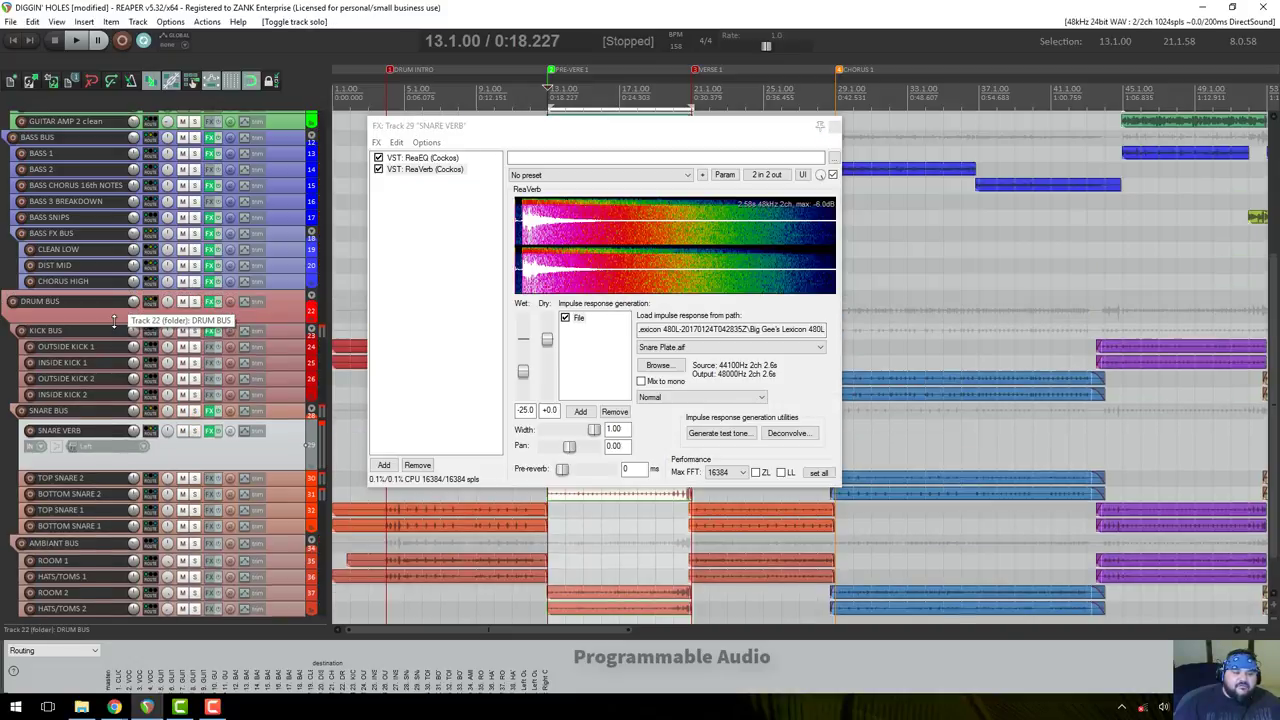
{"action": "left_click", "coordinate": [195, 411]}
{"action": "left_click", "coordinate": [195, 331]}
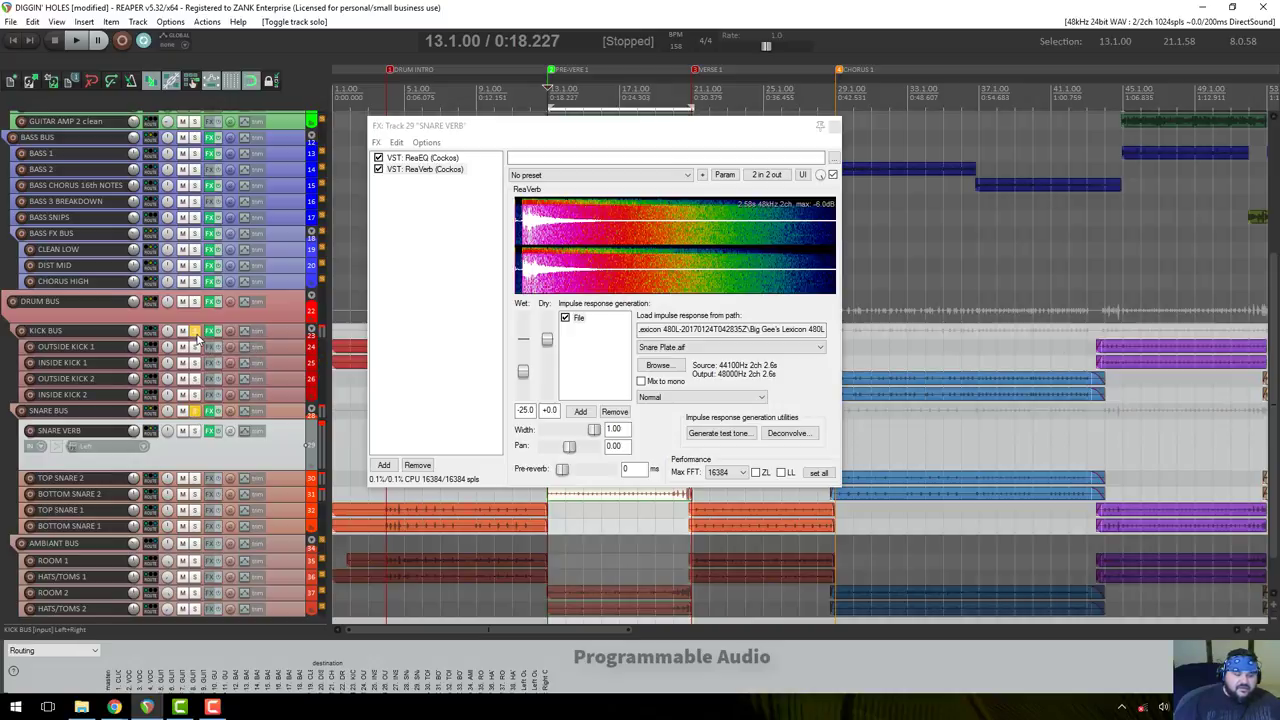
{"action": "key", "text": "space"}
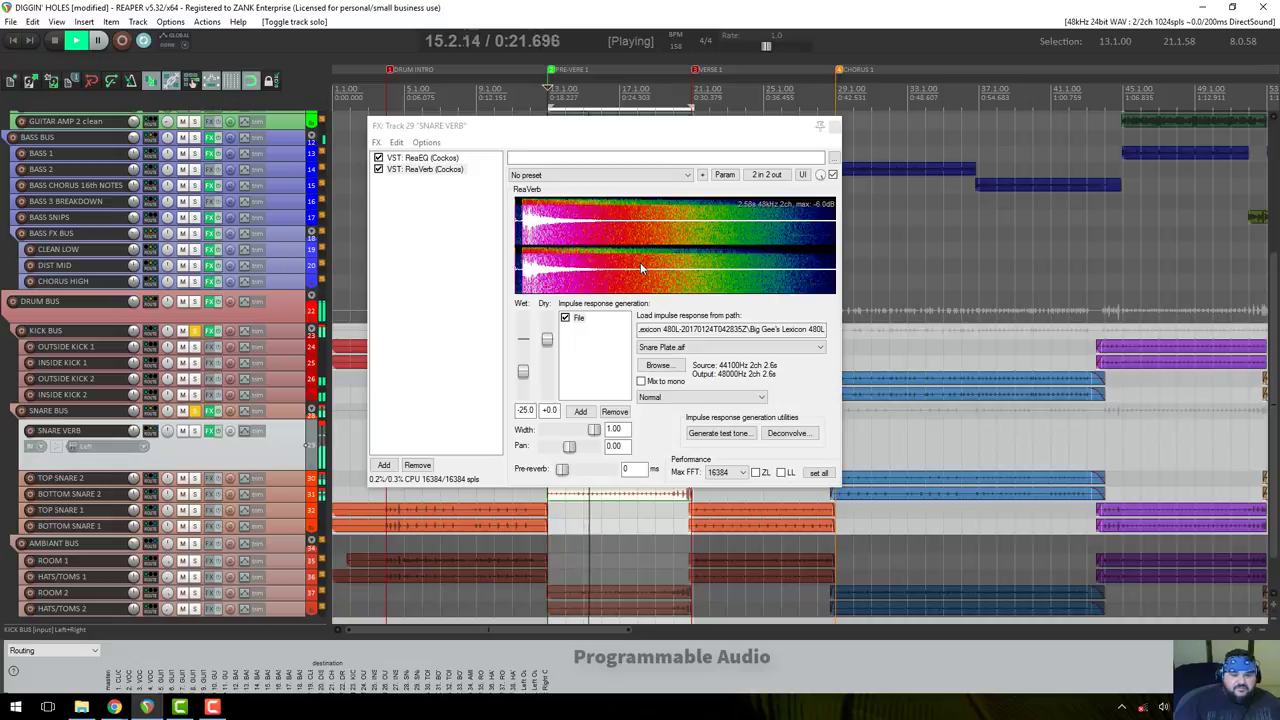
Add the AMBIANT BUS to the soloed buses during playback and make its track slightly taller.
{"action": "scroll", "coordinate": [193, 510], "scroll_direction": "down", "scroll_amount": 1}
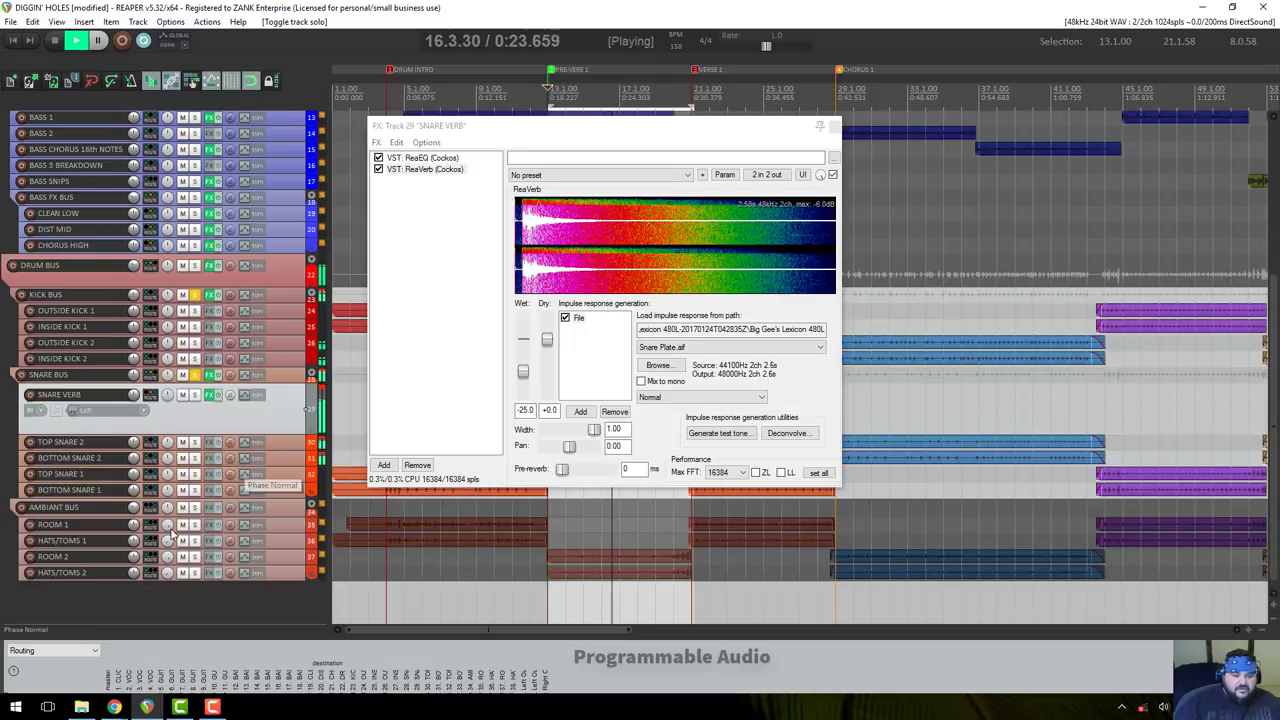
{"action": "left_click", "coordinate": [195, 508]}
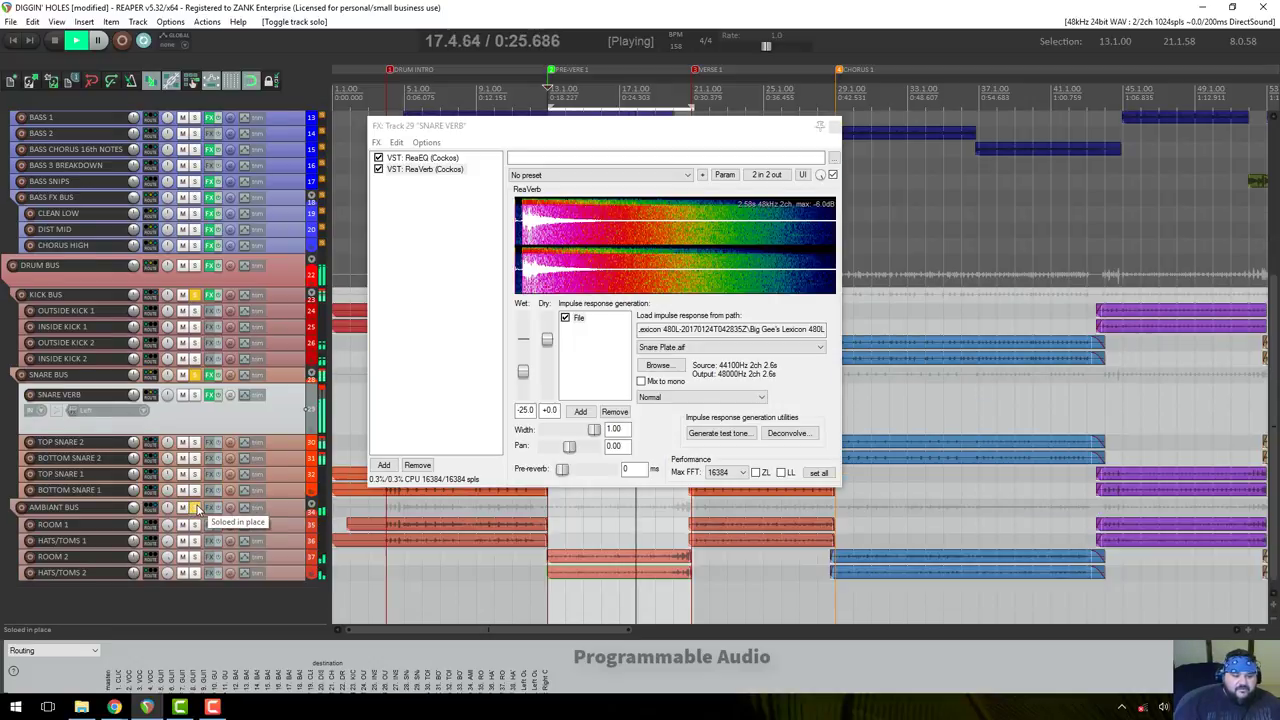
{"action": "left_click_drag", "start_coordinate": [112, 515], "coordinate": [115, 521]}
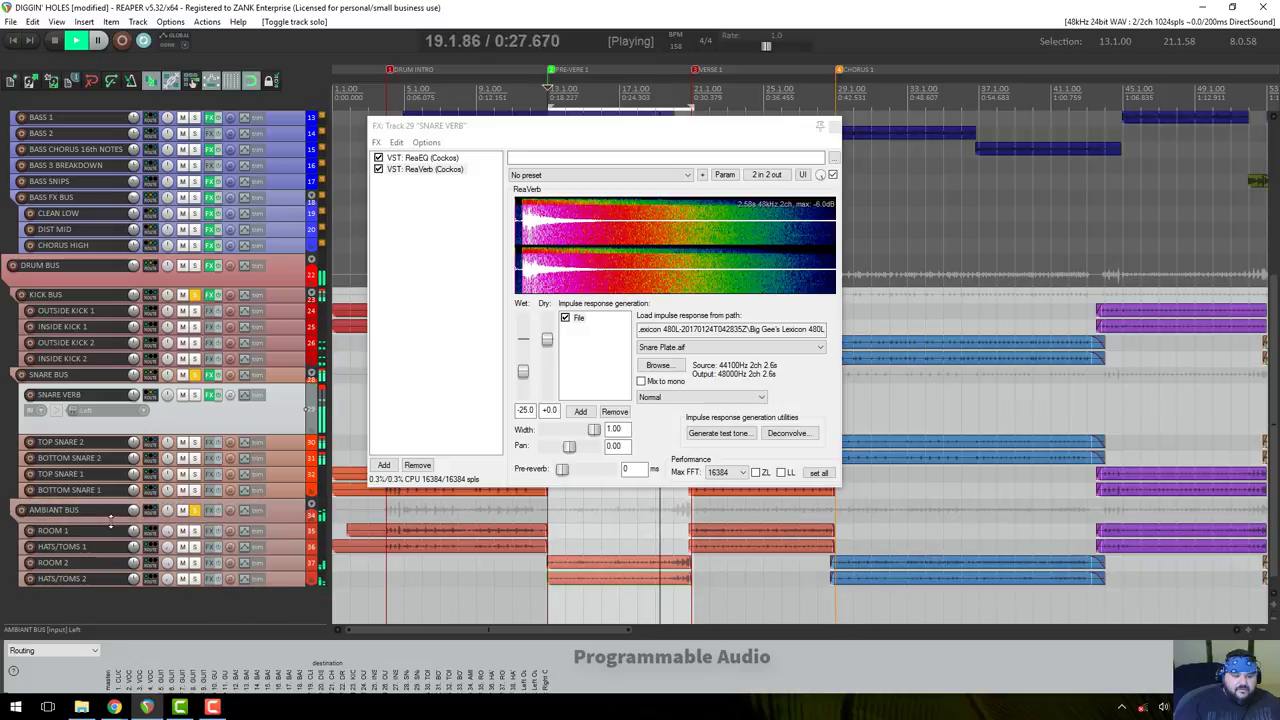
Stop playback, clear the AMBIANT, KICK and SNARE bus solos, and solo the whole DRUM BUS.
{"action": "key", "text": "space"}
{"action": "left_click", "coordinate": [195, 512]}
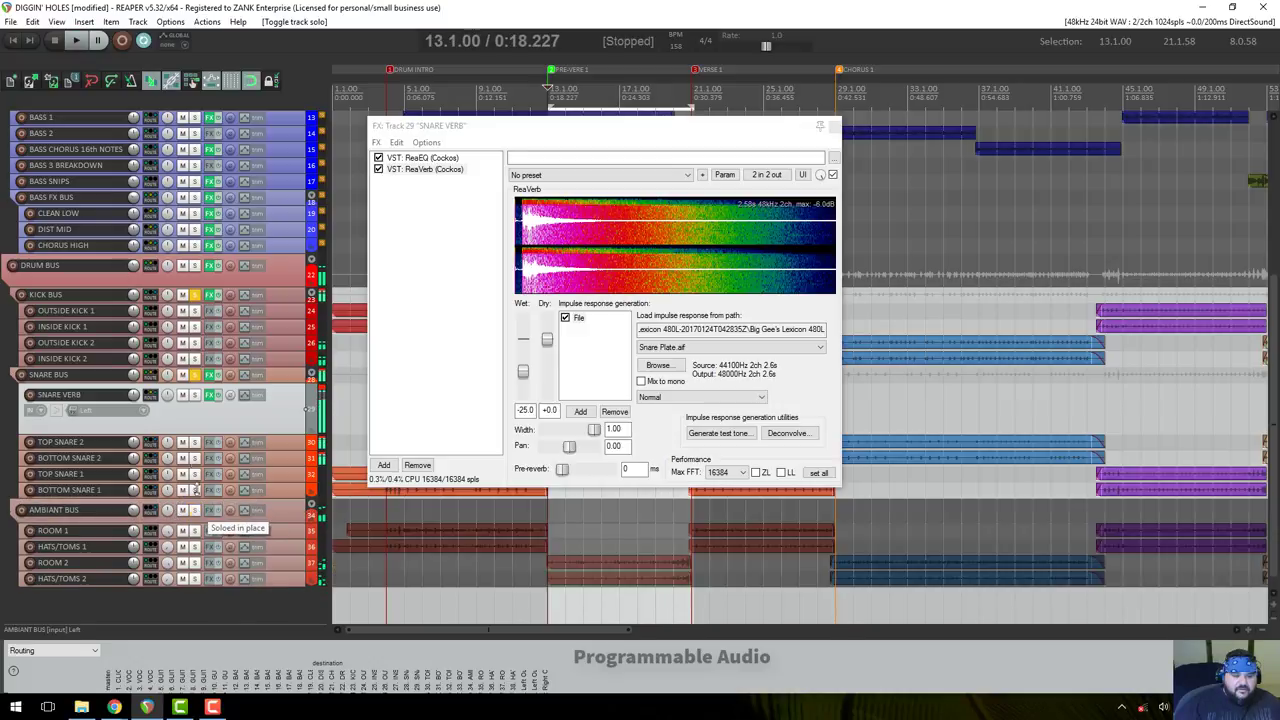
{"action": "left_click", "coordinate": [194, 295]}
{"action": "left_click", "coordinate": [195, 295]}
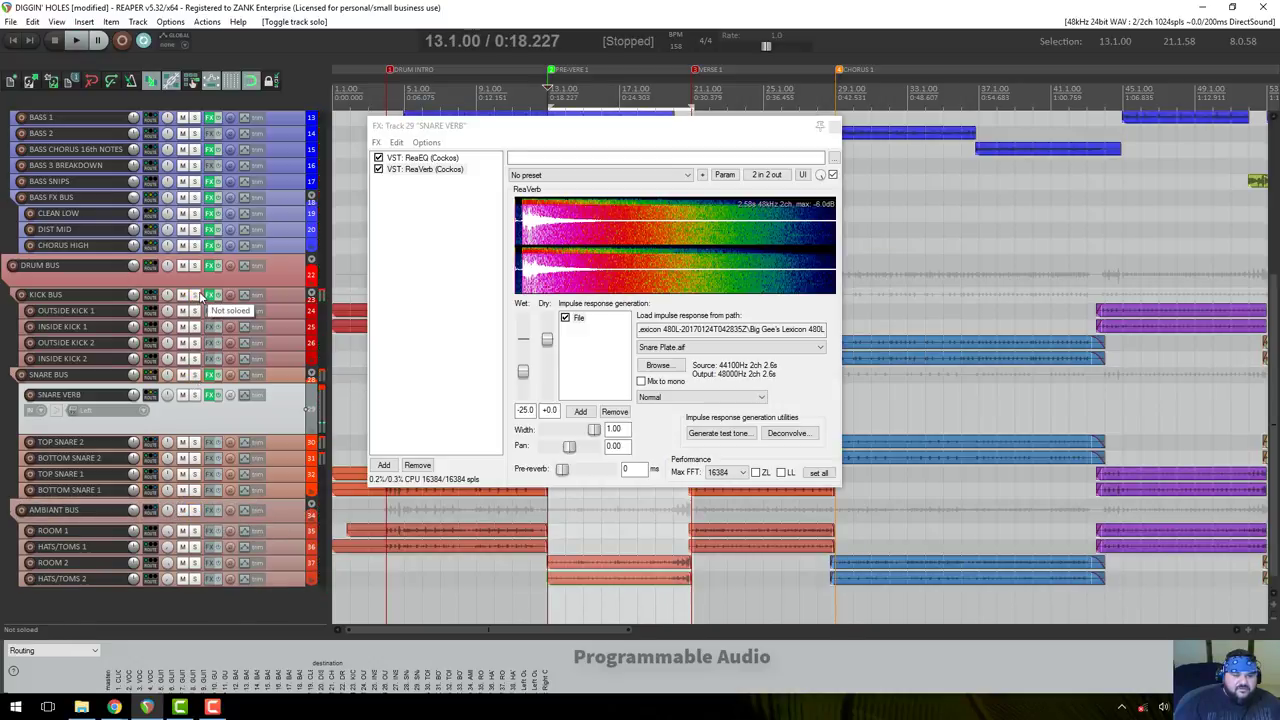
{"action": "left_click", "coordinate": [195, 265]}
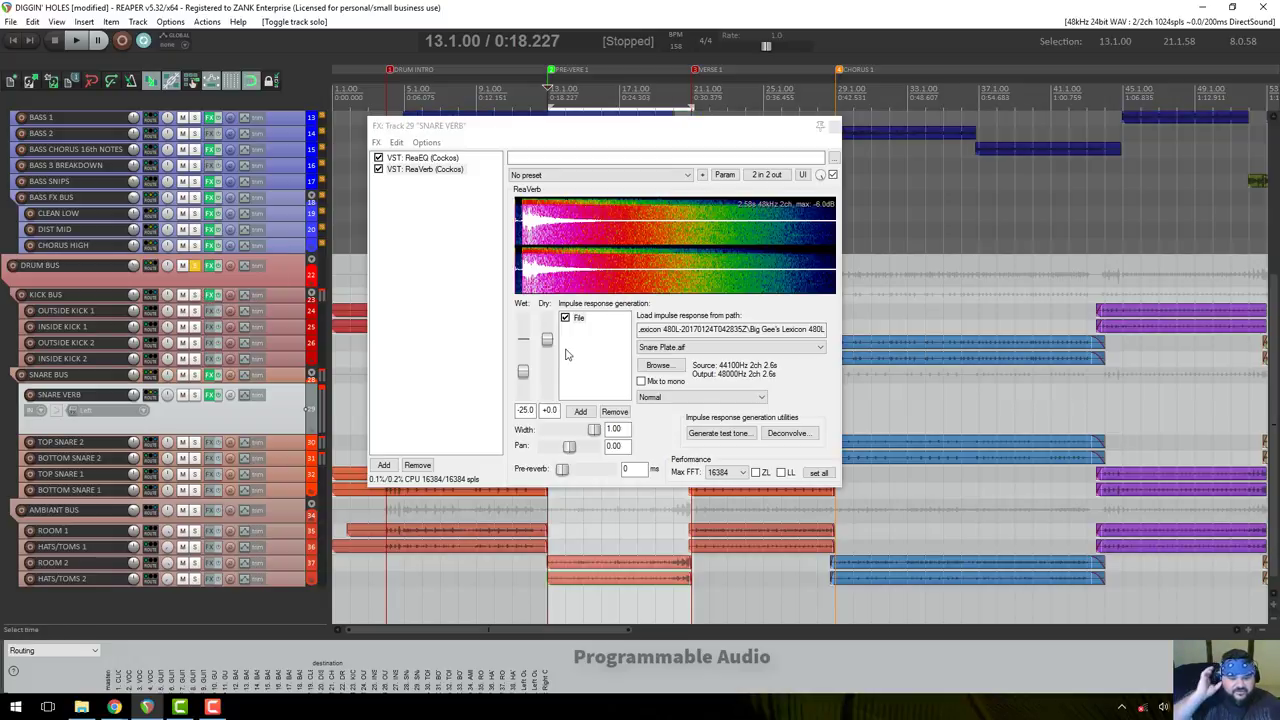
Set ReaEQ's band 4 high shelf on SNARE VERB to 0.2 dB at 15824.1 Hz during looped drum playback.
{"action": "key", "text": "space"}
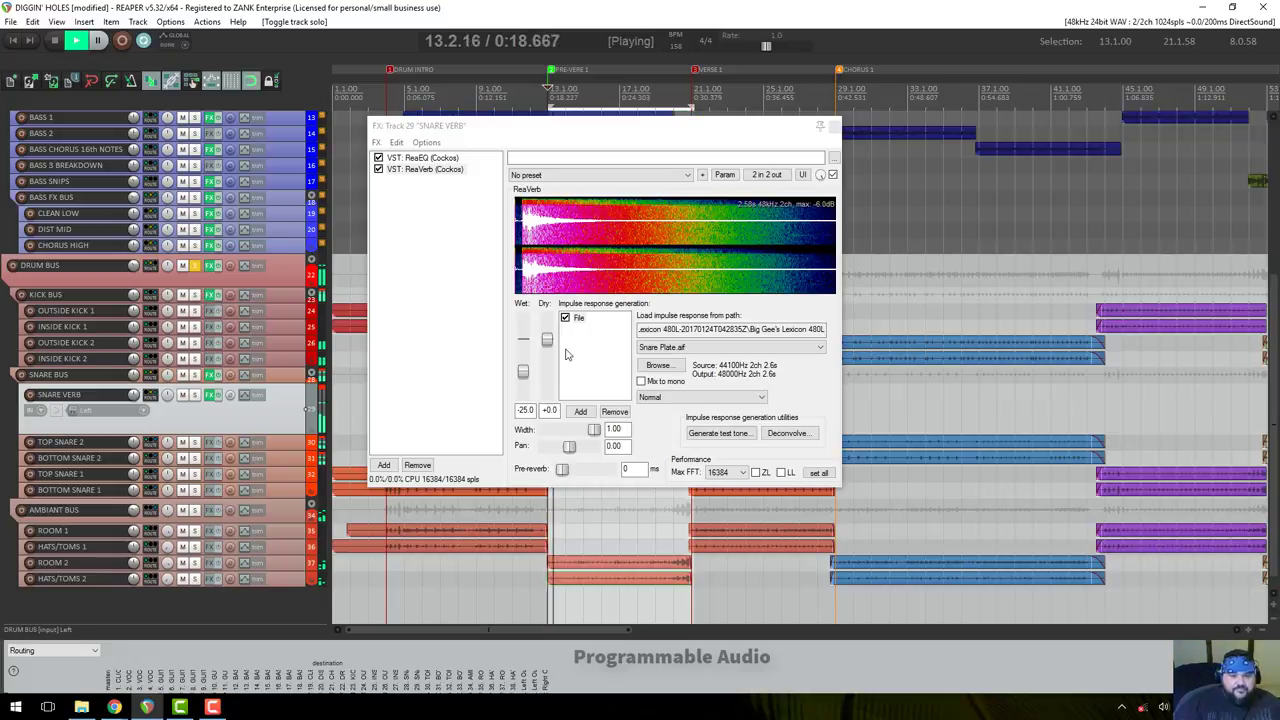
{"action": "left_click", "coordinate": [440, 159]}
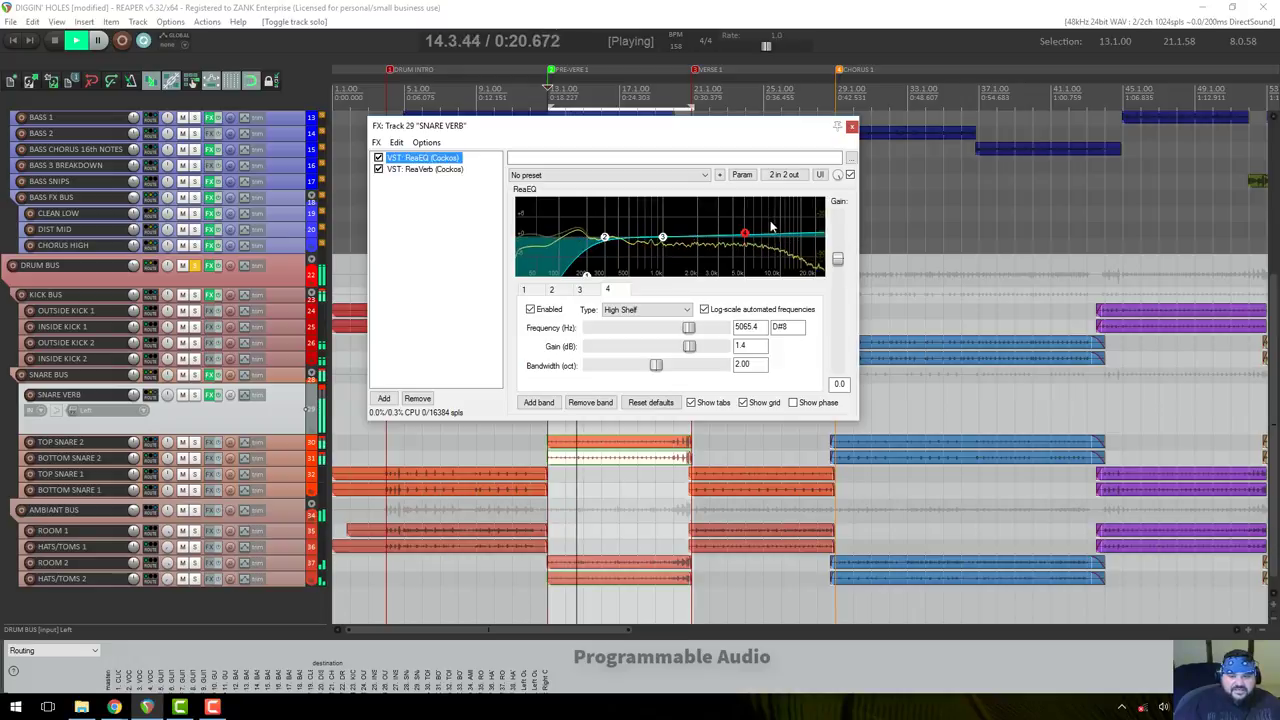
{"action": "left_click_drag", "start_coordinate": [748, 243], "coordinate": [808, 244]}
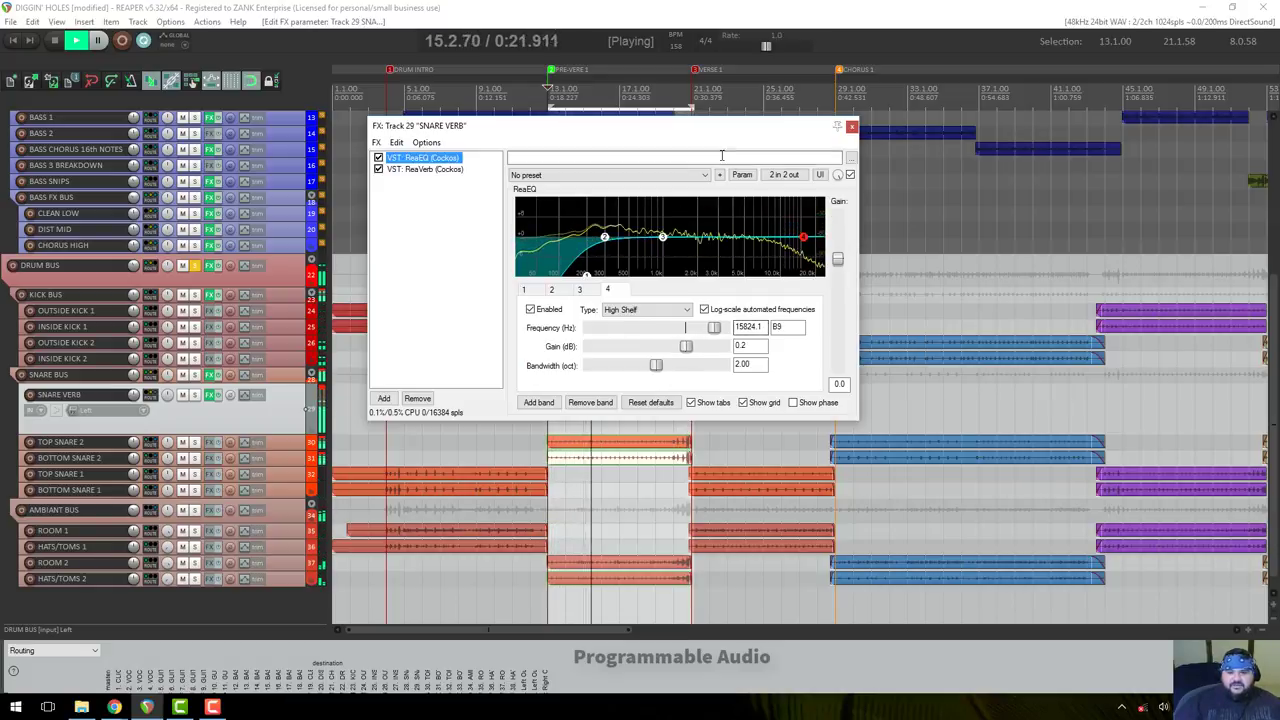
Stop playback and examine the drum items just before the VERSE 1 marker, with the SNARE VERB effects window moved clear of them.
{"action": "left_click_drag", "start_coordinate": [740, 126], "coordinate": [1095, 181]}
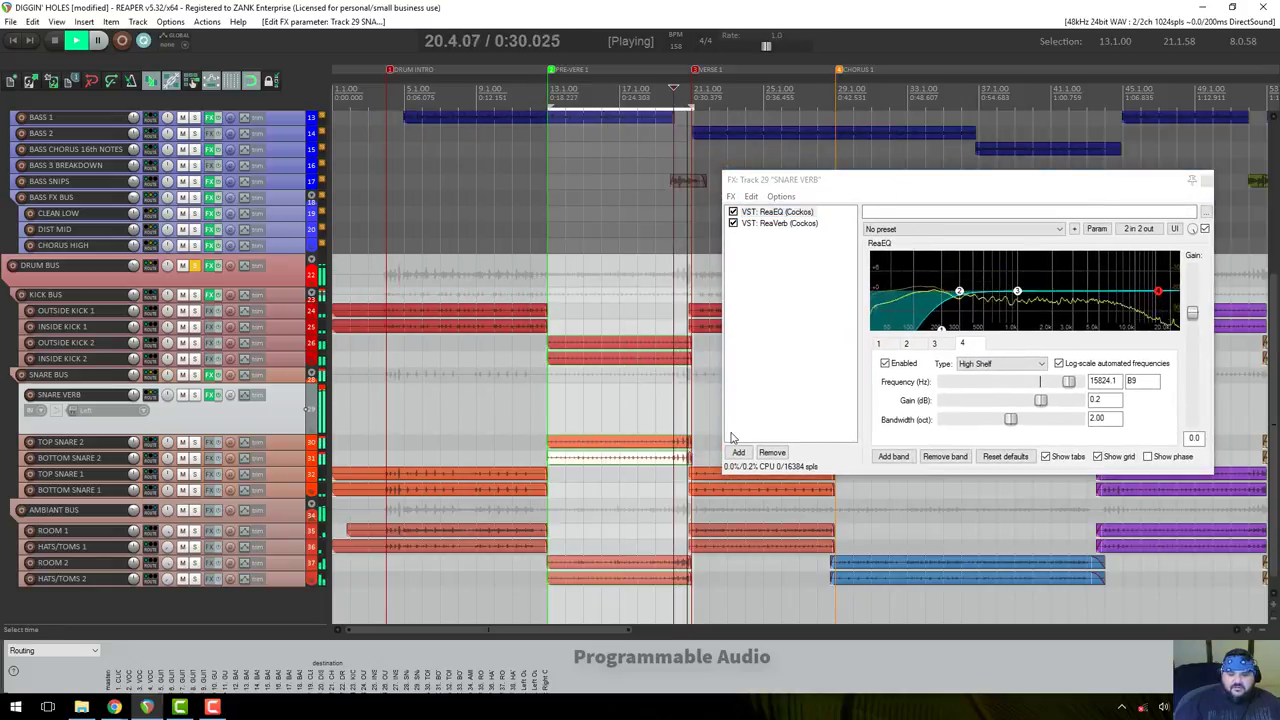
{"action": "key", "text": "space"}
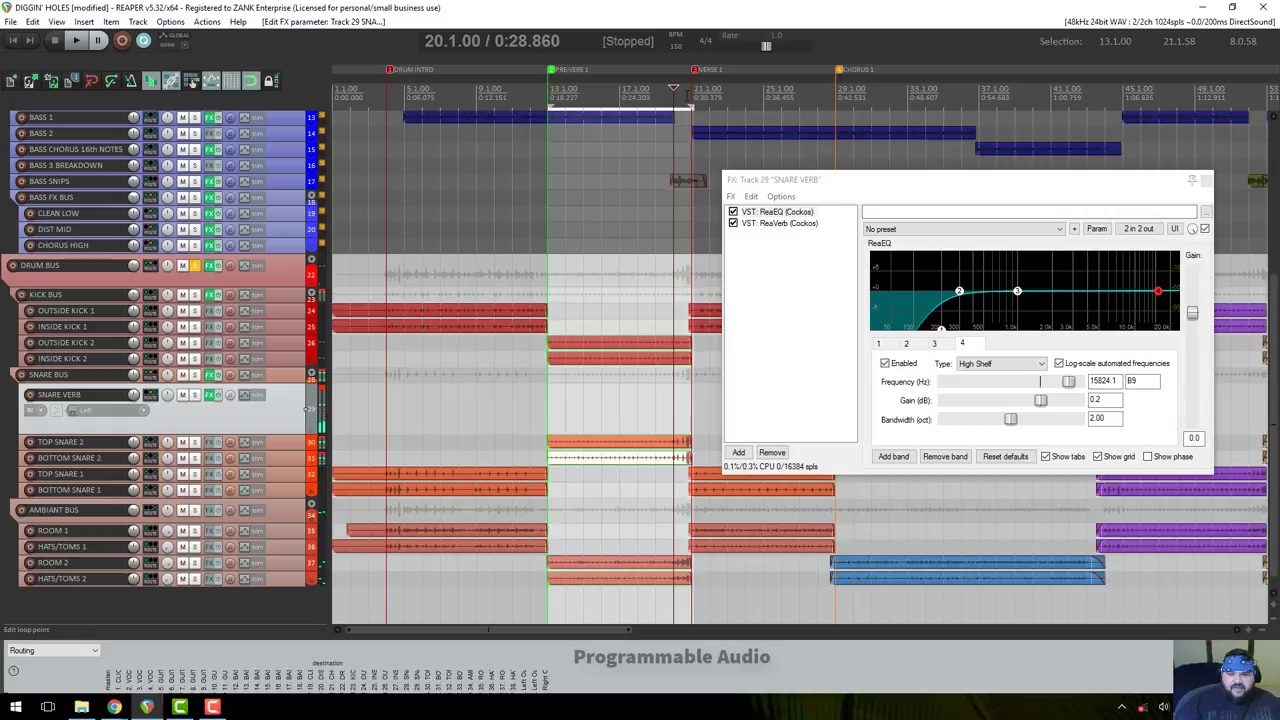
{"action": "left_click", "coordinate": [677, 136]}
{"action": "scroll", "coordinate": [697, 468], "scroll_direction": "up", "scroll_amount": 2}
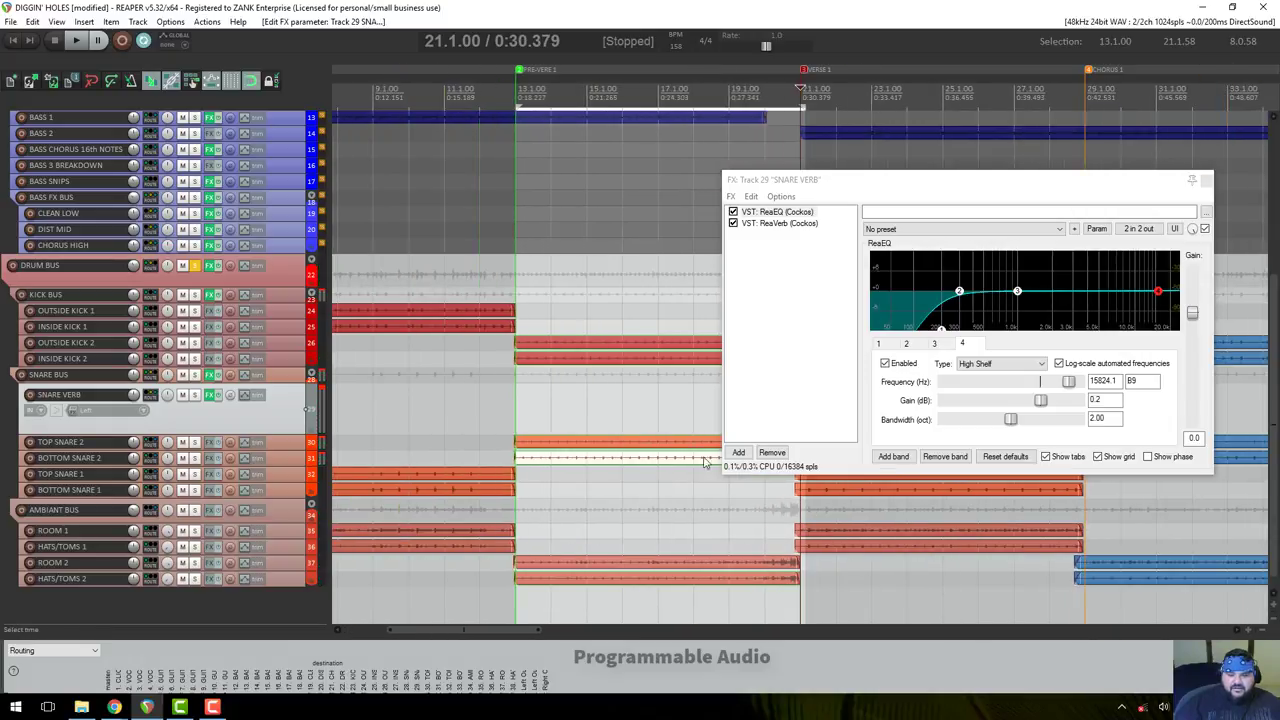
{"action": "left_click_drag", "start_coordinate": [900, 190], "coordinate": [918, 538]}
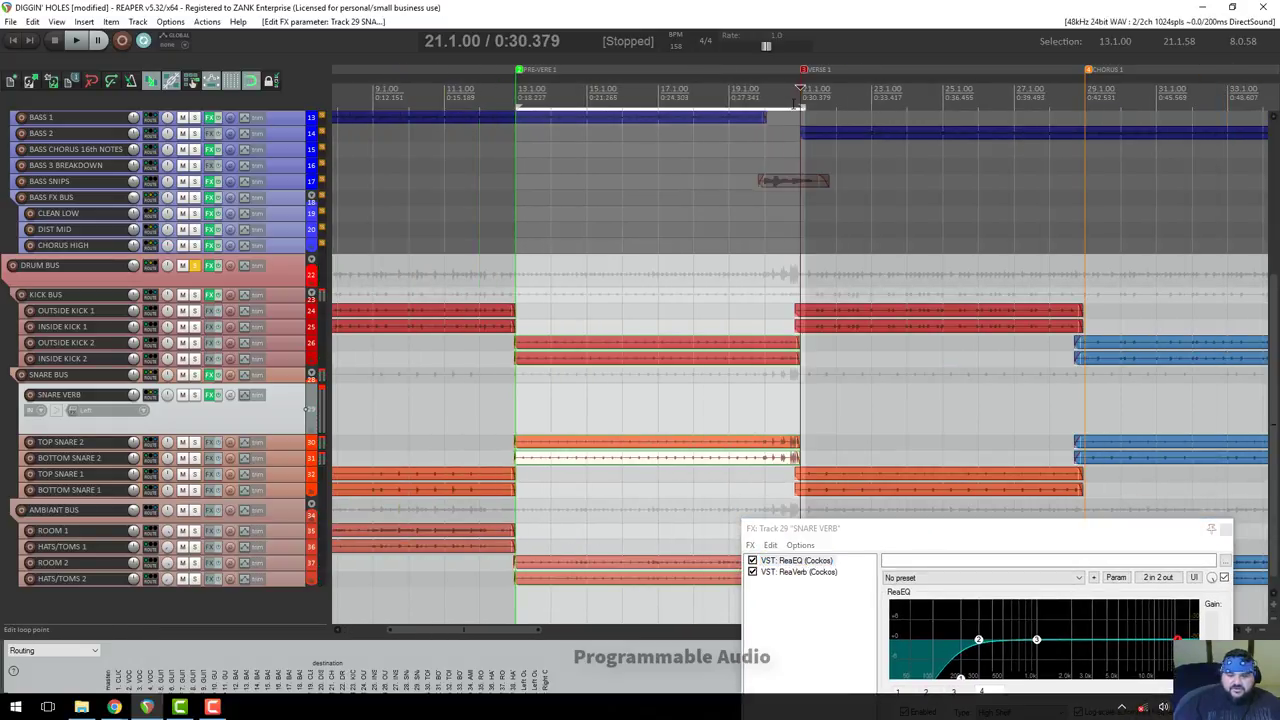
{"action": "scroll", "coordinate": [745, 441], "scroll_direction": "up", "scroll_amount": 4}
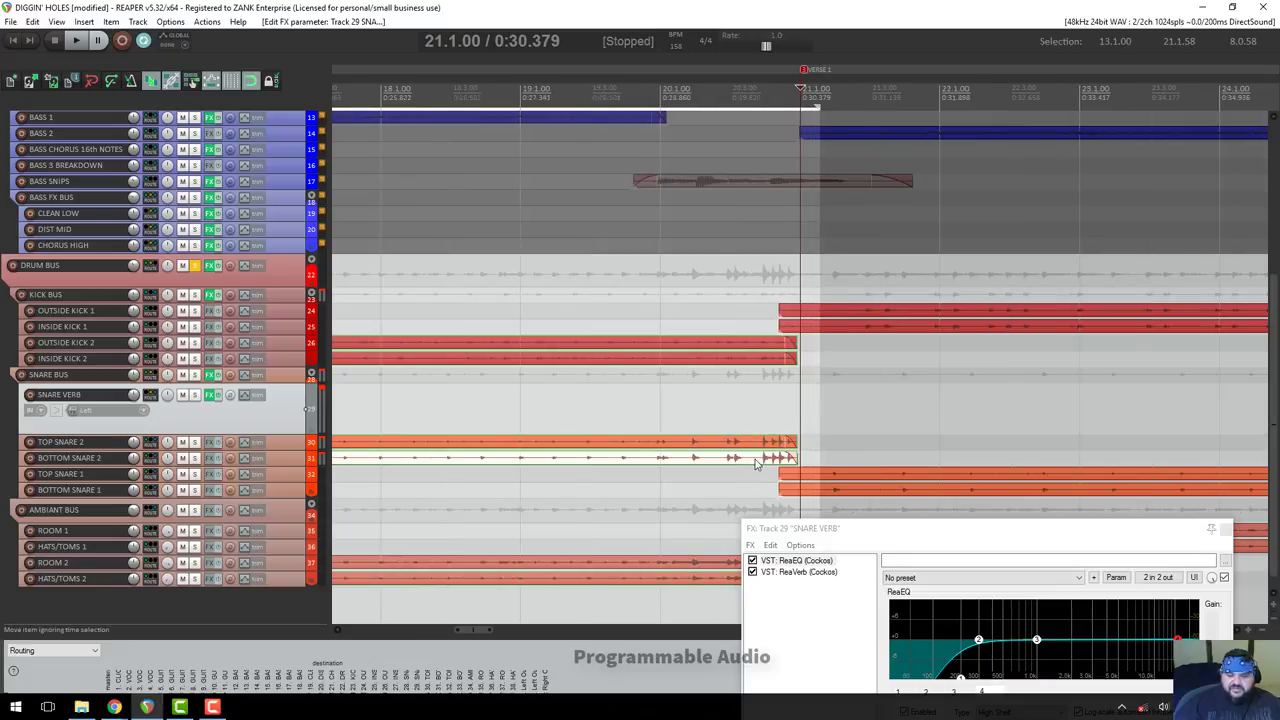
Play the soloed drums from bar 20 into VERSE 1, stop, and close the SNARE VERB effects window.
{"action": "left_click_drag", "start_coordinate": [880, 543], "coordinate": [683, 268]}
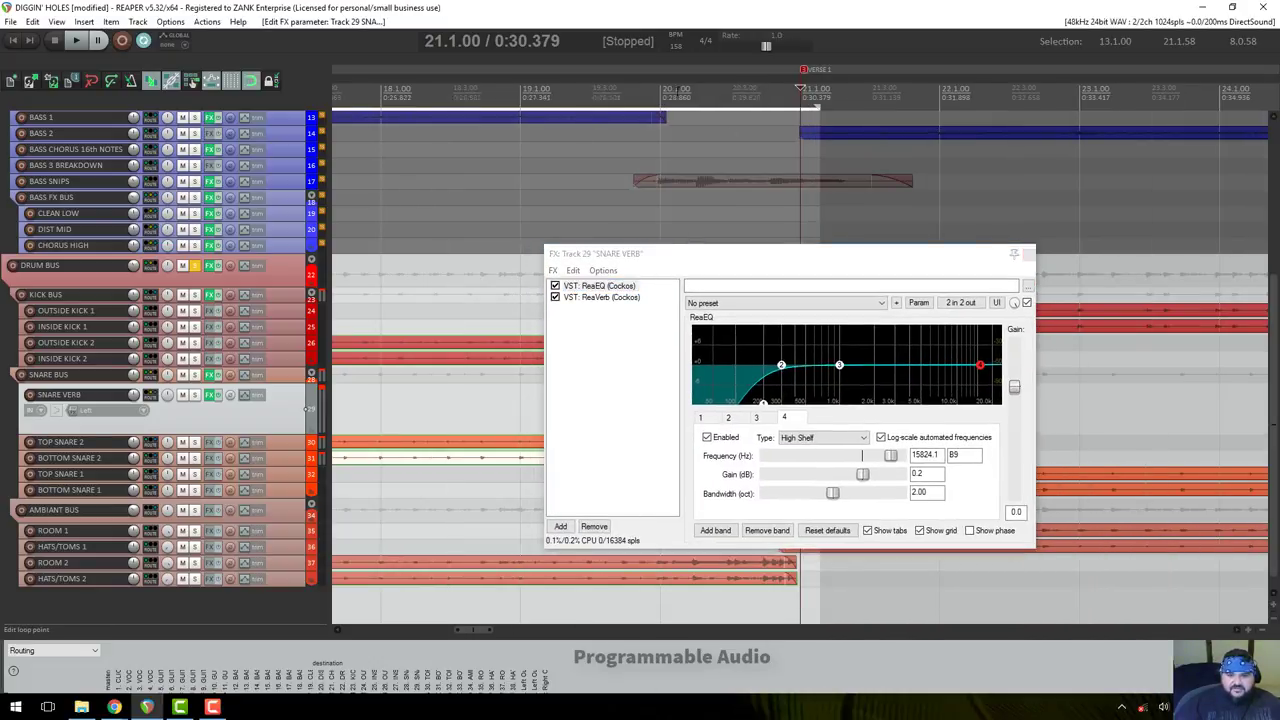
{"action": "left_click", "coordinate": [660, 88]}
{"action": "key", "text": "space"}
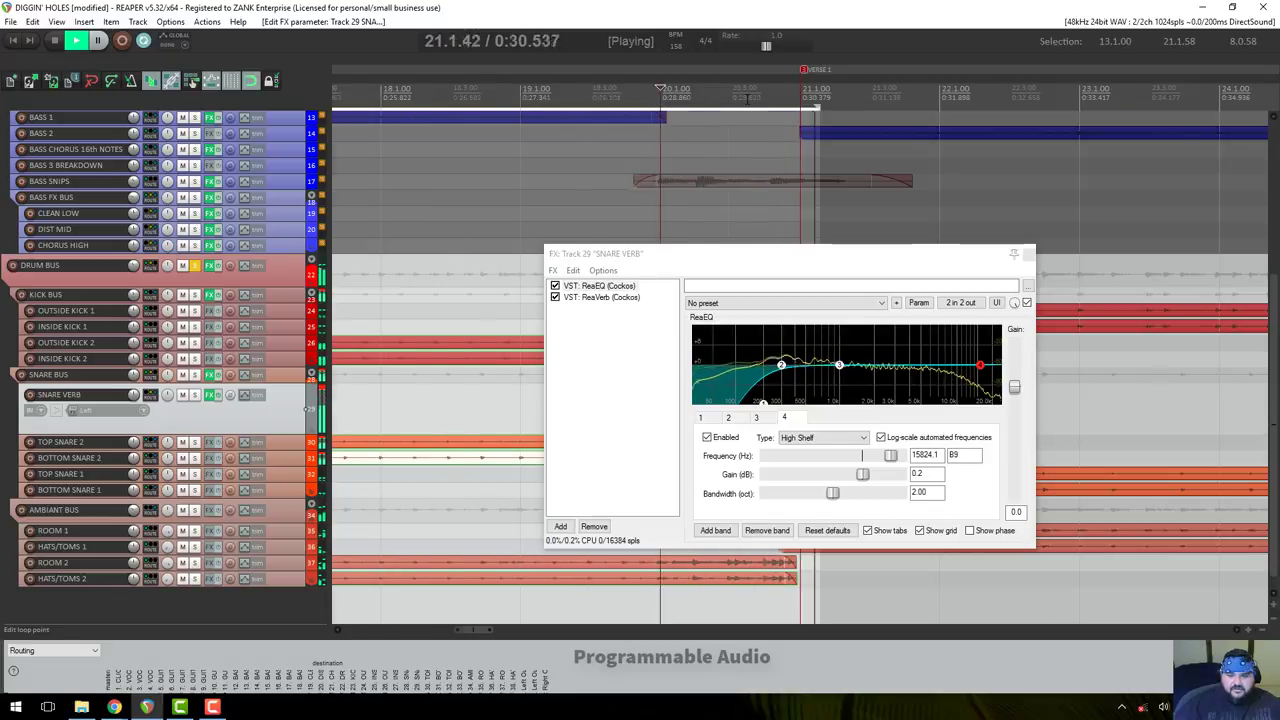
{"action": "key", "text": "space"}
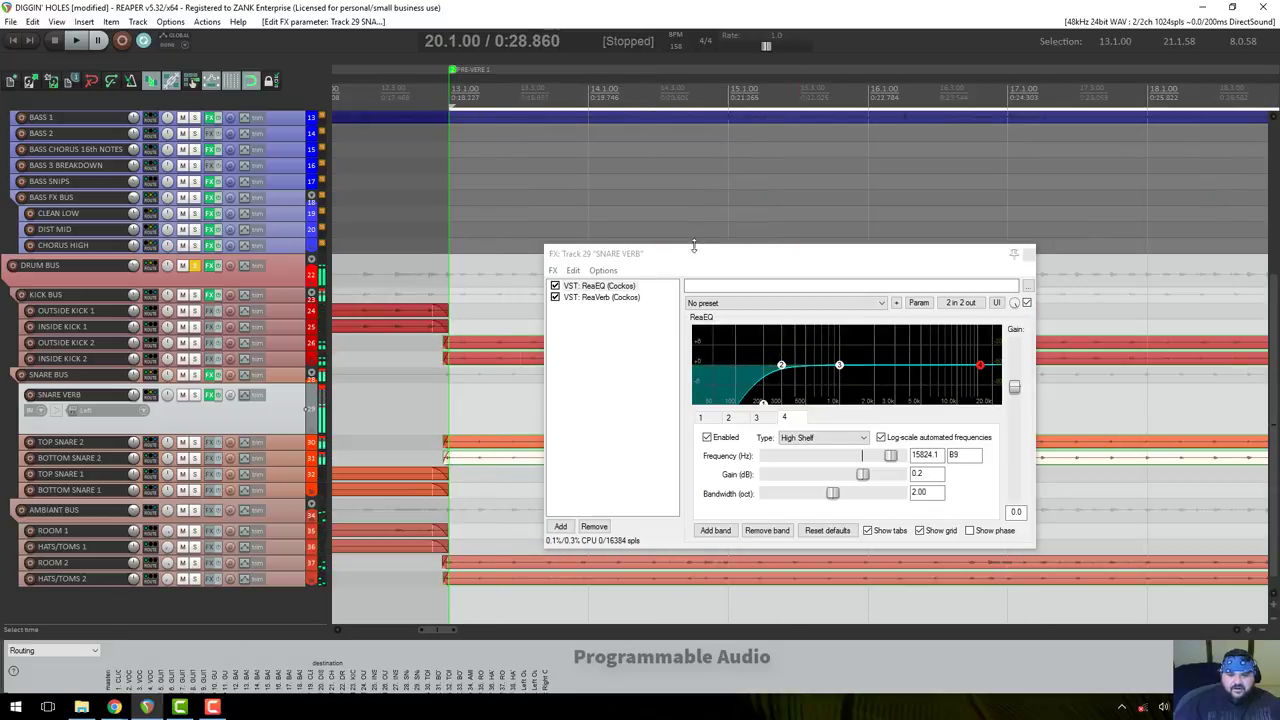
{"action": "left_click", "coordinate": [1029, 256]}
{"action": "scroll", "coordinate": [670, 240], "scroll_direction": "down", "scroll_amount": 5}
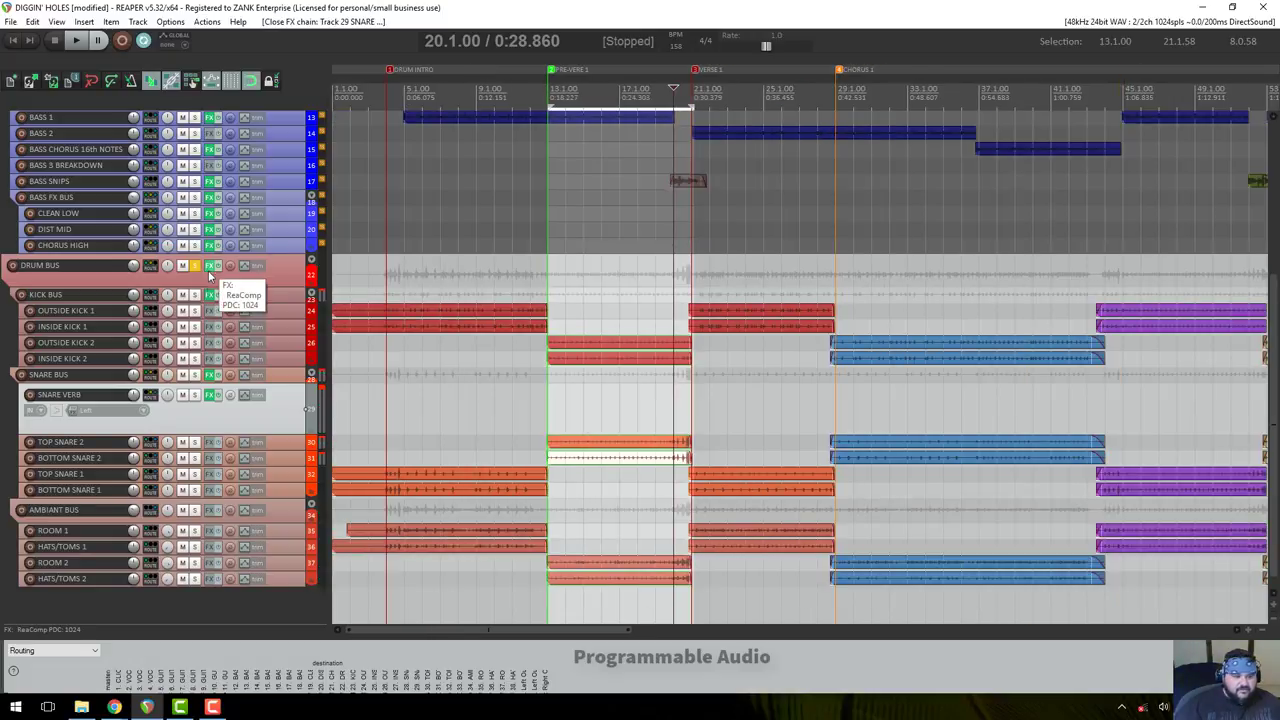
Open the SNARE BUS and SNARE VERB effects chains together and start playback.
{"action": "left_click", "coordinate": [213, 377]}
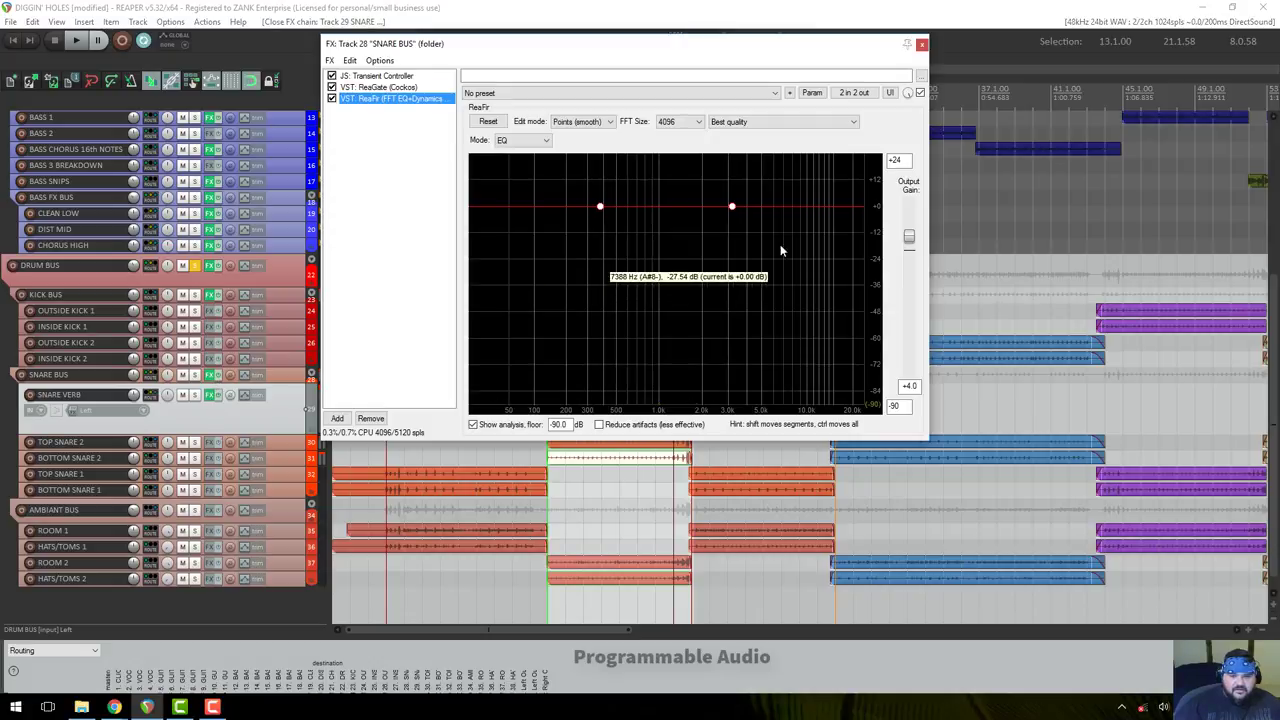
{"action": "left_click", "coordinate": [212, 395]}
{"action": "key", "text": "space"}
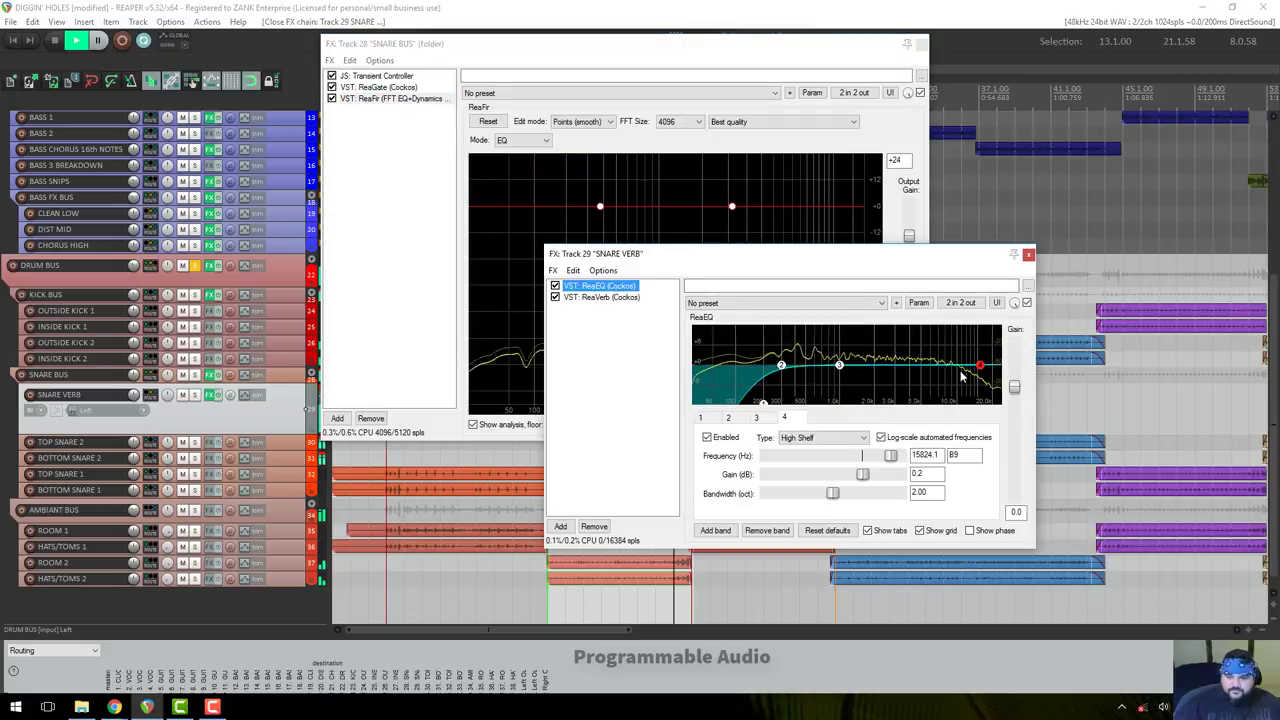
Set SNARE VERB's ReaEQ band 4 high shelf to 1.0 dB at 3043.1 Hz and cut band 3 to -8.6 dB at 1939.6 Hz.
{"action": "left_click_drag", "start_coordinate": [979, 366], "coordinate": [893, 371]}
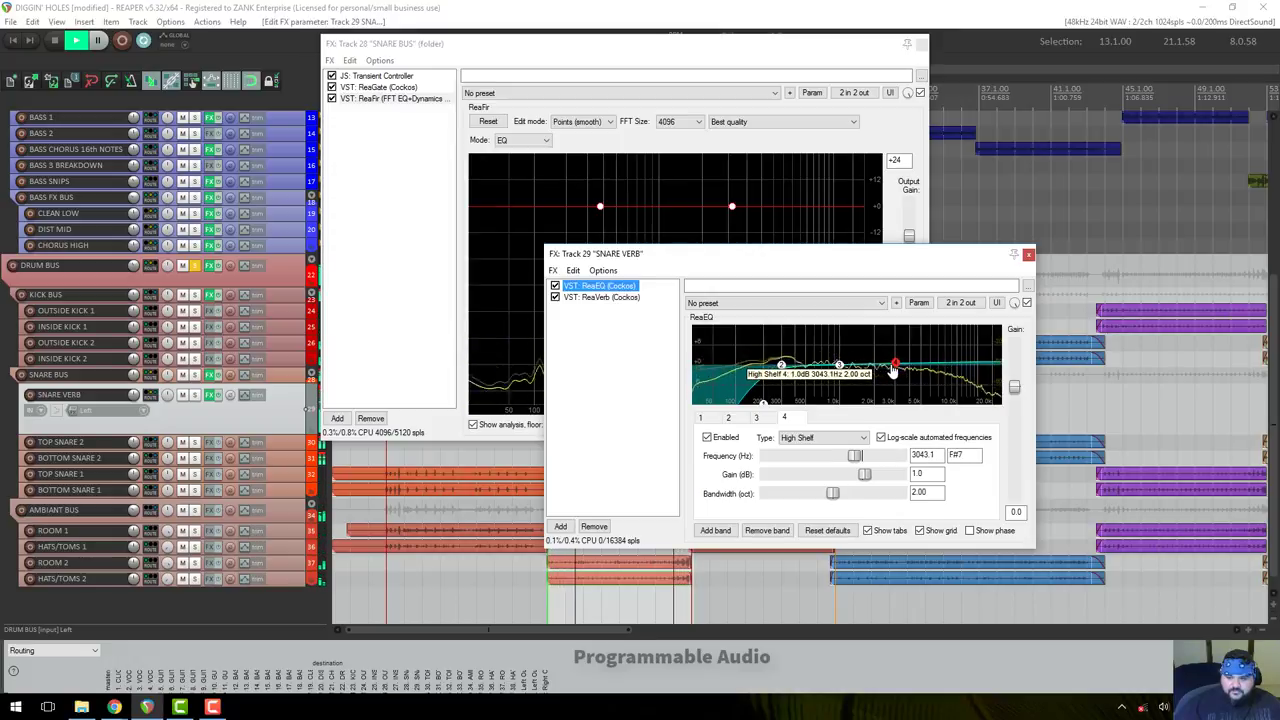
{"action": "mouse_move", "coordinate": [843, 374]}
{"action": "left_mouse_down"}
{"action": "mouse_move", "coordinate": [852, 404]}
{"action": "mouse_move", "coordinate": [928, 372]}
{"action": "mouse_move", "coordinate": [943, 395]}
{"action": "mouse_move", "coordinate": [817, 396]}
{"action": "mouse_move", "coordinate": [848, 398]}
{"action": "left_mouse_up"}
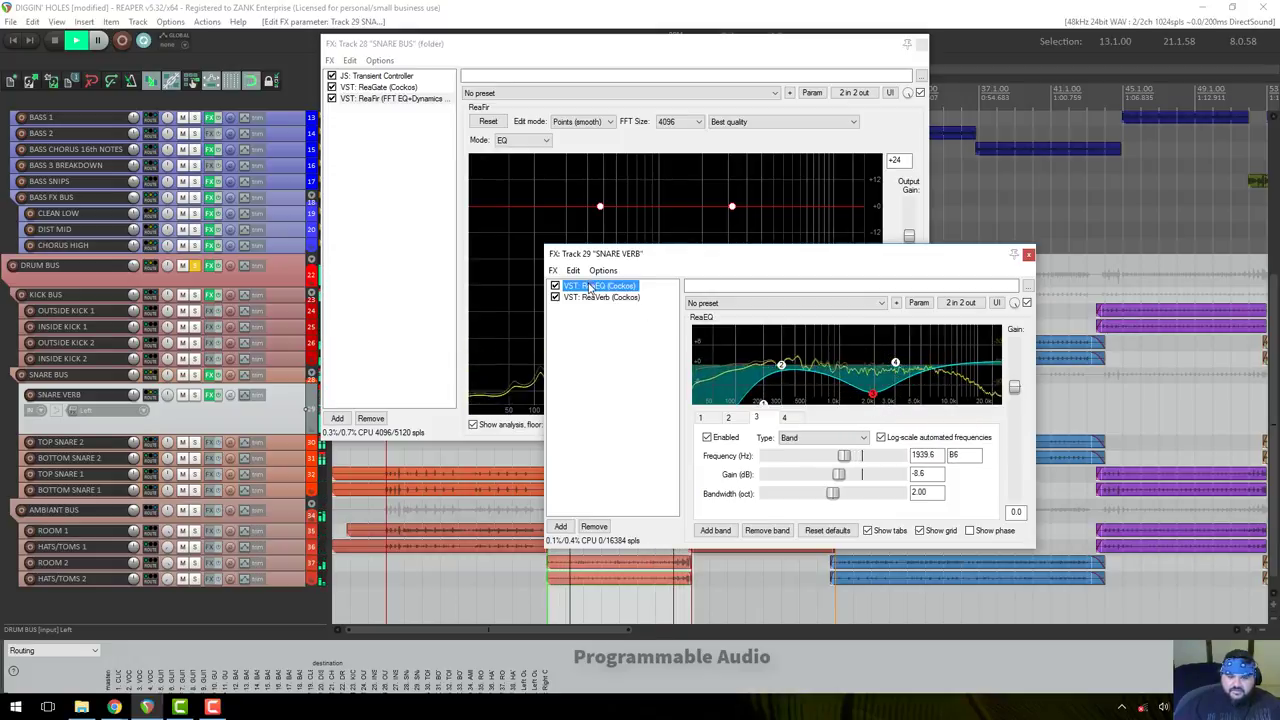
Place ReaEQ after ReaVerb on SNARE VERB, with band 3 at 0.6 dB, 557.3 Hz and band 4's high shelf at -inf, 18217.6 Hz.
{"action": "left_click_drag", "start_coordinate": [592, 316], "coordinate": [617, 290]}
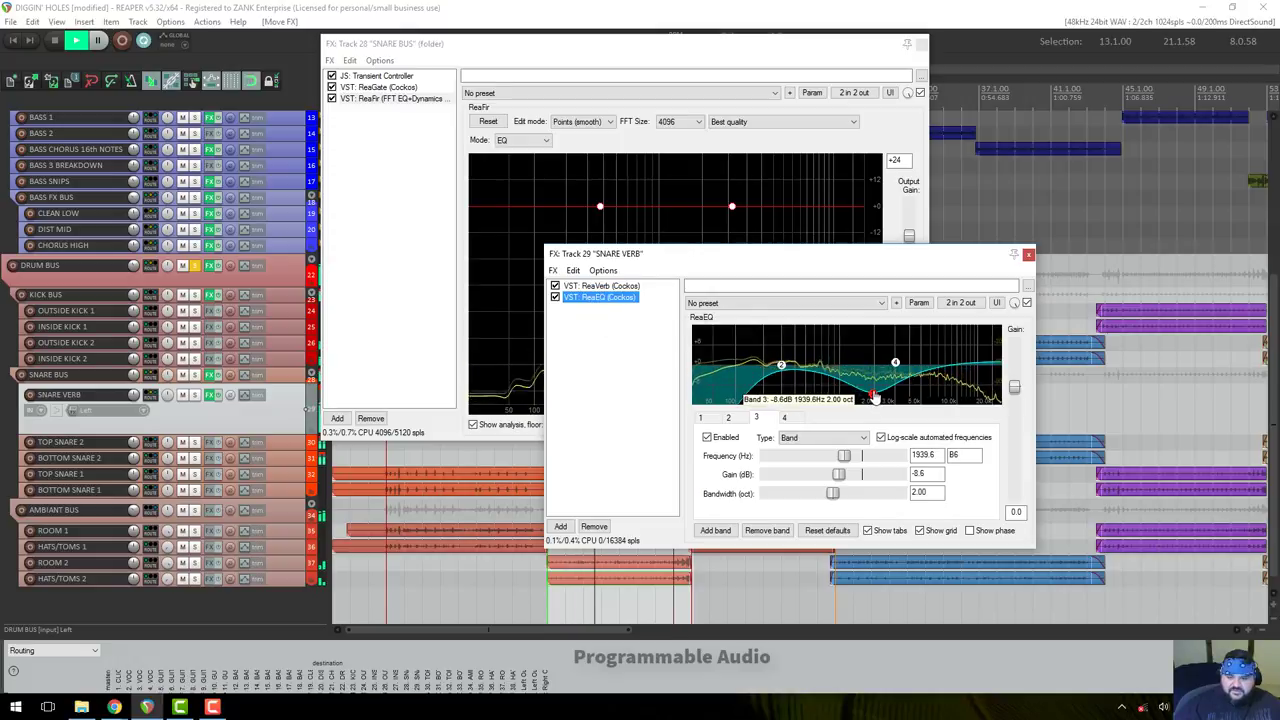
{"action": "left_click_drag", "start_coordinate": [862, 380], "coordinate": [838, 366]}
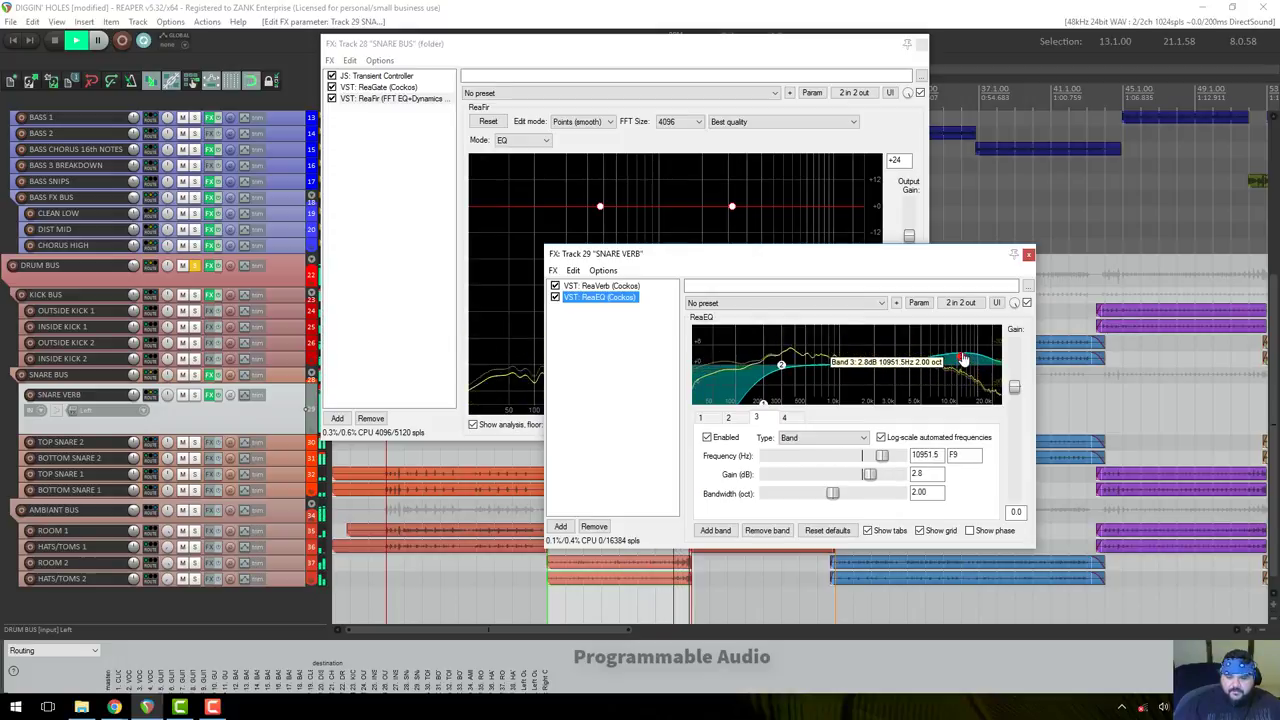
{"action": "left_click_drag", "start_coordinate": [949, 359], "coordinate": [844, 361]}
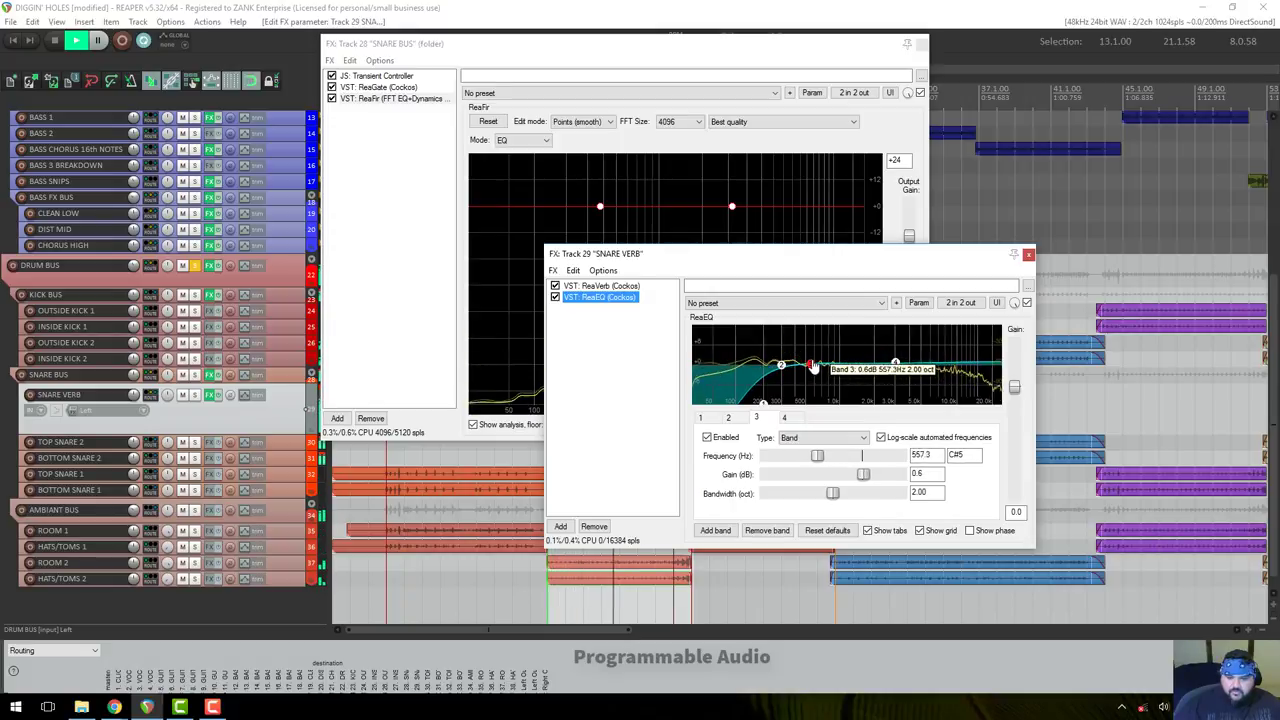
{"action": "left_click_drag", "start_coordinate": [898, 370], "coordinate": [990, 432]}
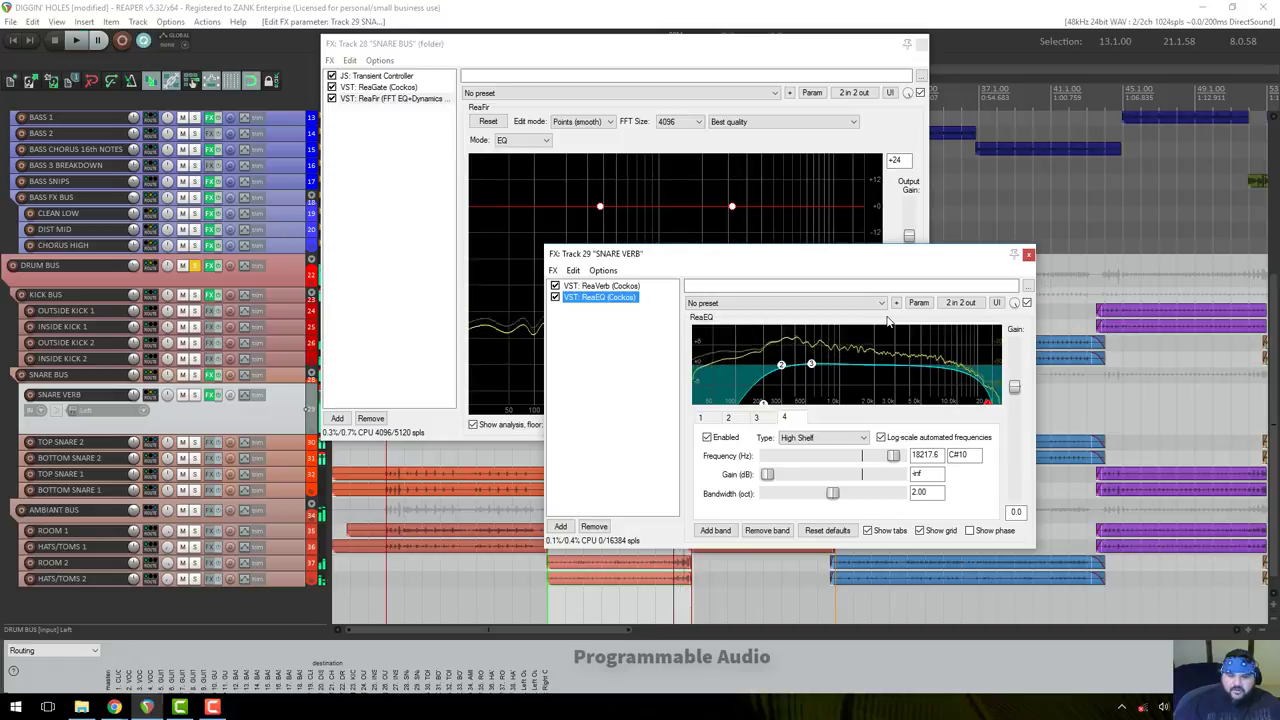
Load the Echo Plate.aif impulse response into SNARE VERB's ReaVerb and audition it with the soloed drums.
{"action": "left_click", "coordinate": [585, 286]}
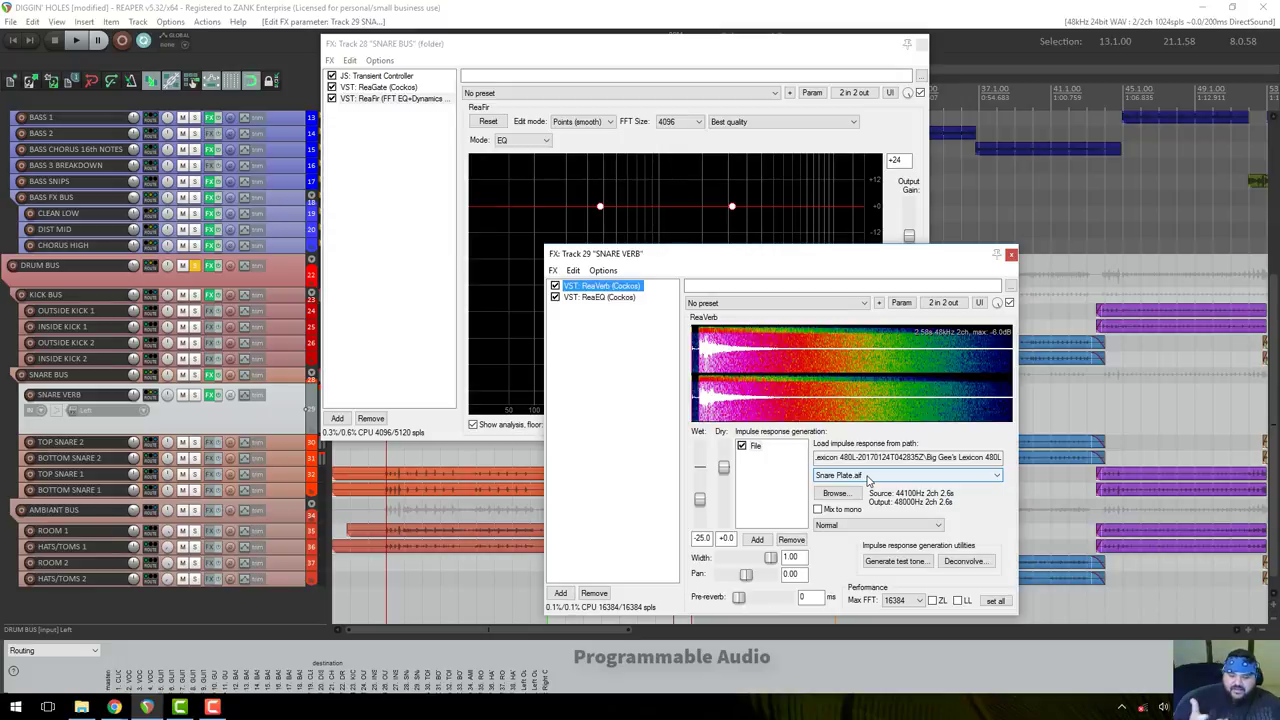
{"action": "left_click", "coordinate": [867, 476]}
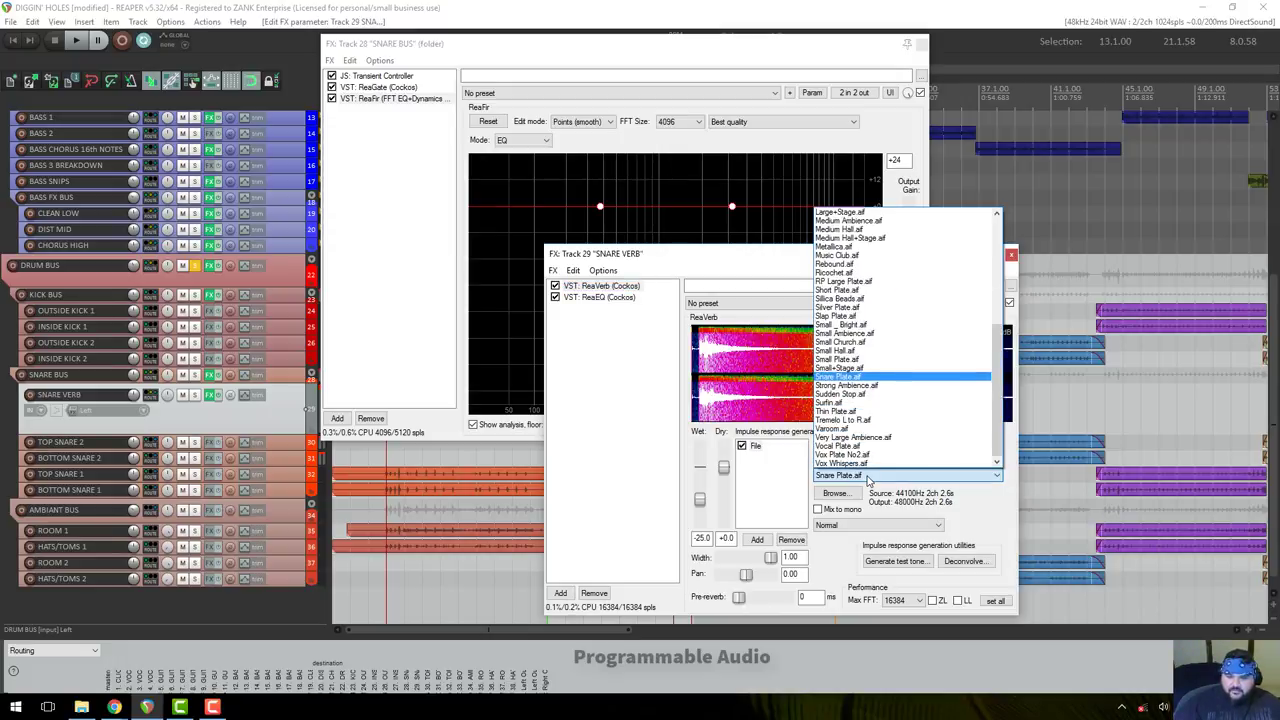
{"action": "left_click", "coordinate": [867, 477]}
{"action": "left_click", "coordinate": [867, 477]}
{"action": "scroll", "coordinate": [848, 374], "scroll_direction": "up", "scroll_amount": 8}
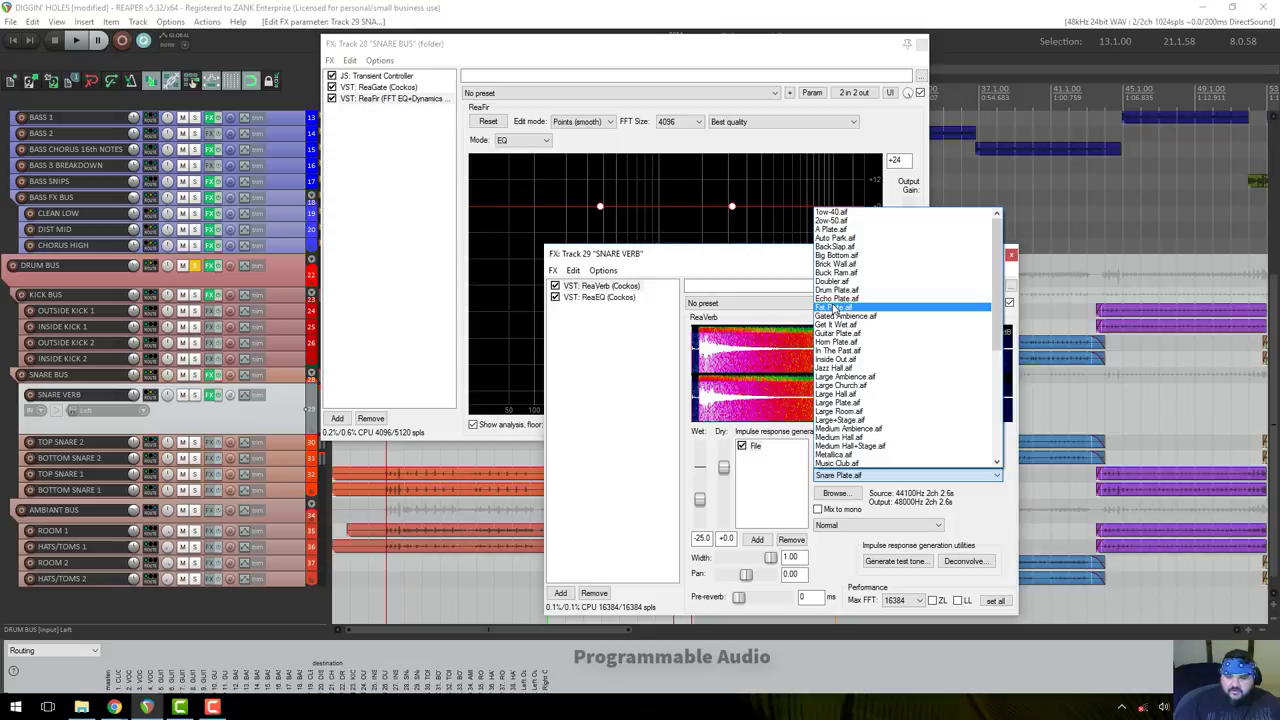
{"action": "left_click", "coordinate": [836, 298]}
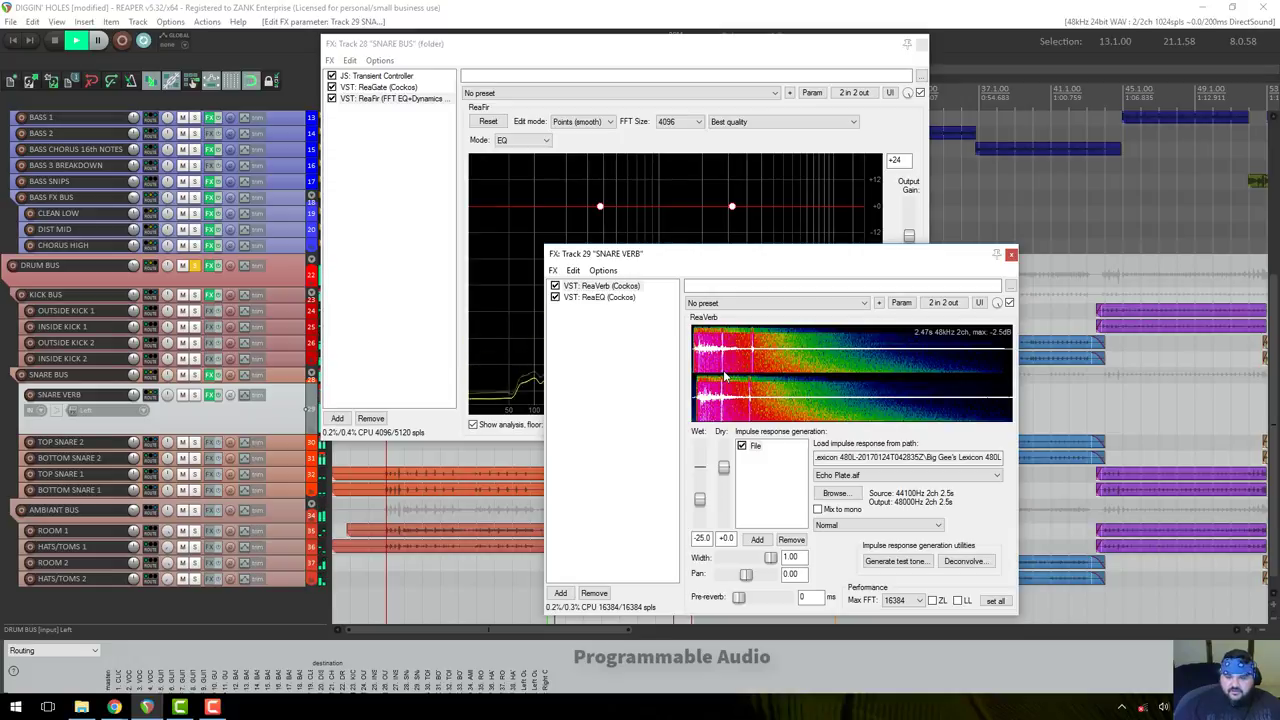
Audition the Auto Park.aif impulse response in ReaVerb, trying the wet level at -8.6 and returning it to -25.0.
{"action": "left_click", "coordinate": [838, 476]}
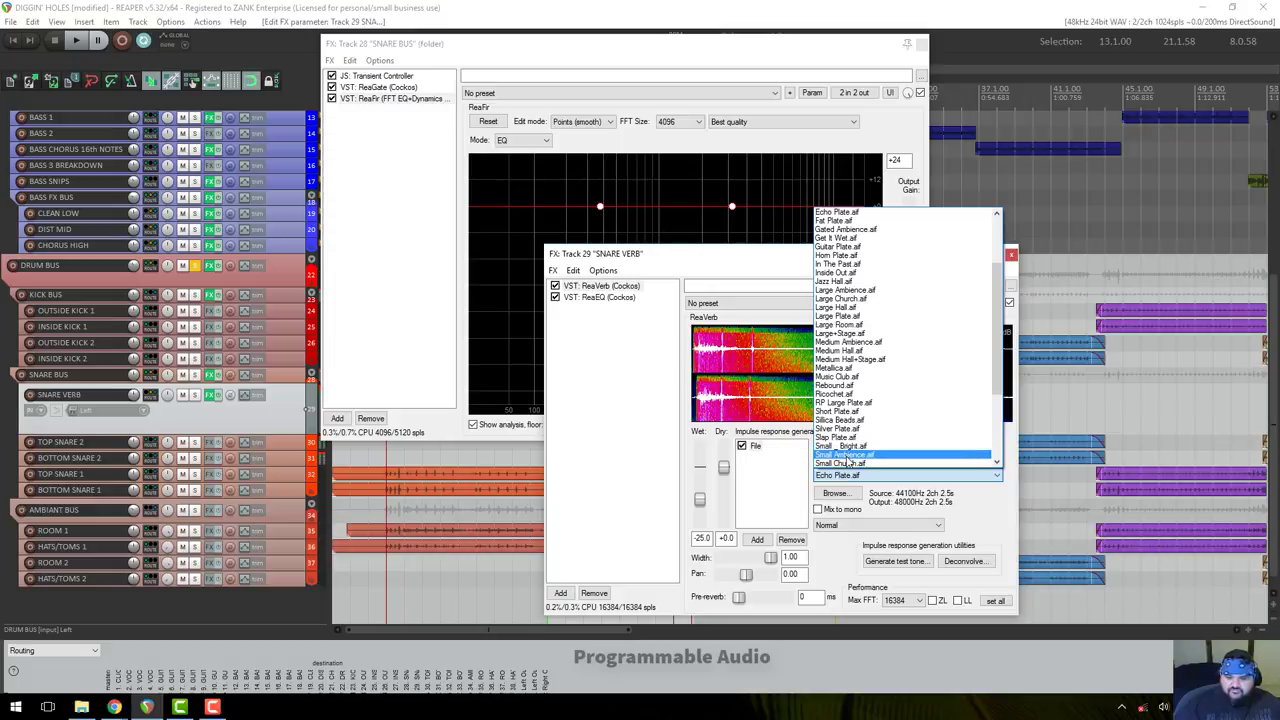
{"action": "scroll", "coordinate": [848, 460], "scroll_direction": "up", "scroll_amount": 4}
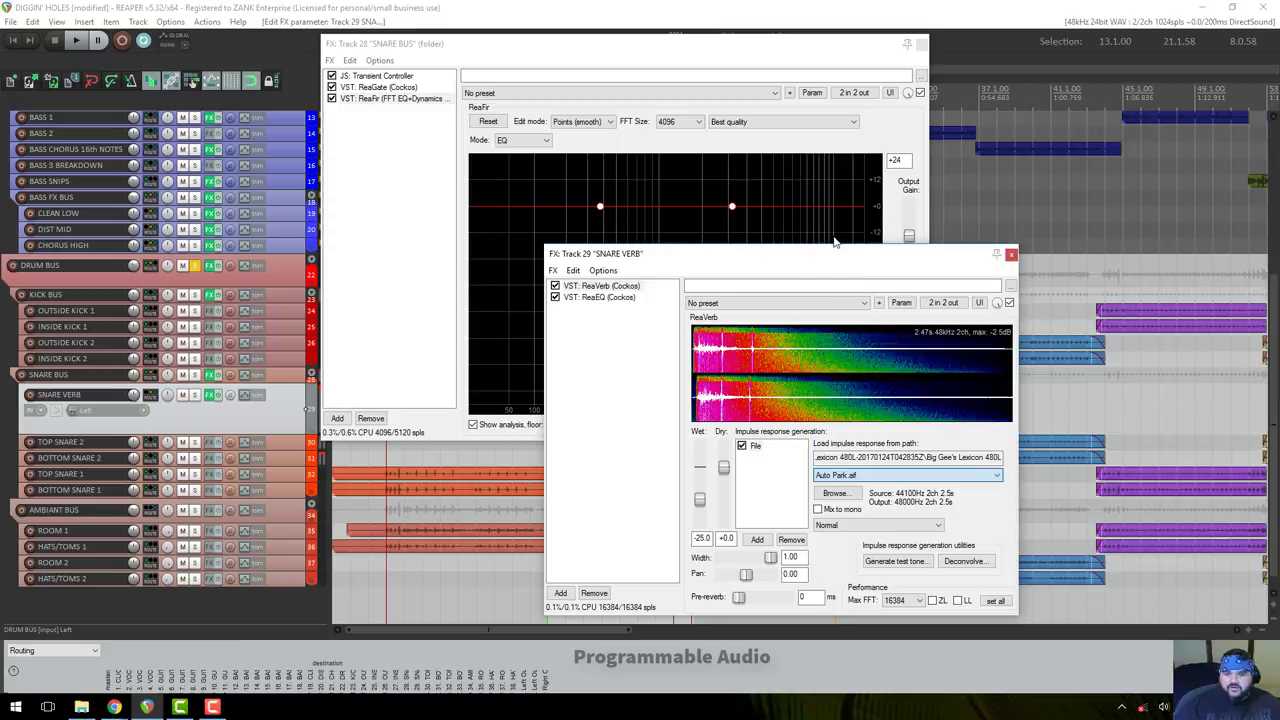
{"action": "left_click", "coordinate": [836, 238]}
{"action": "key", "text": "space"}
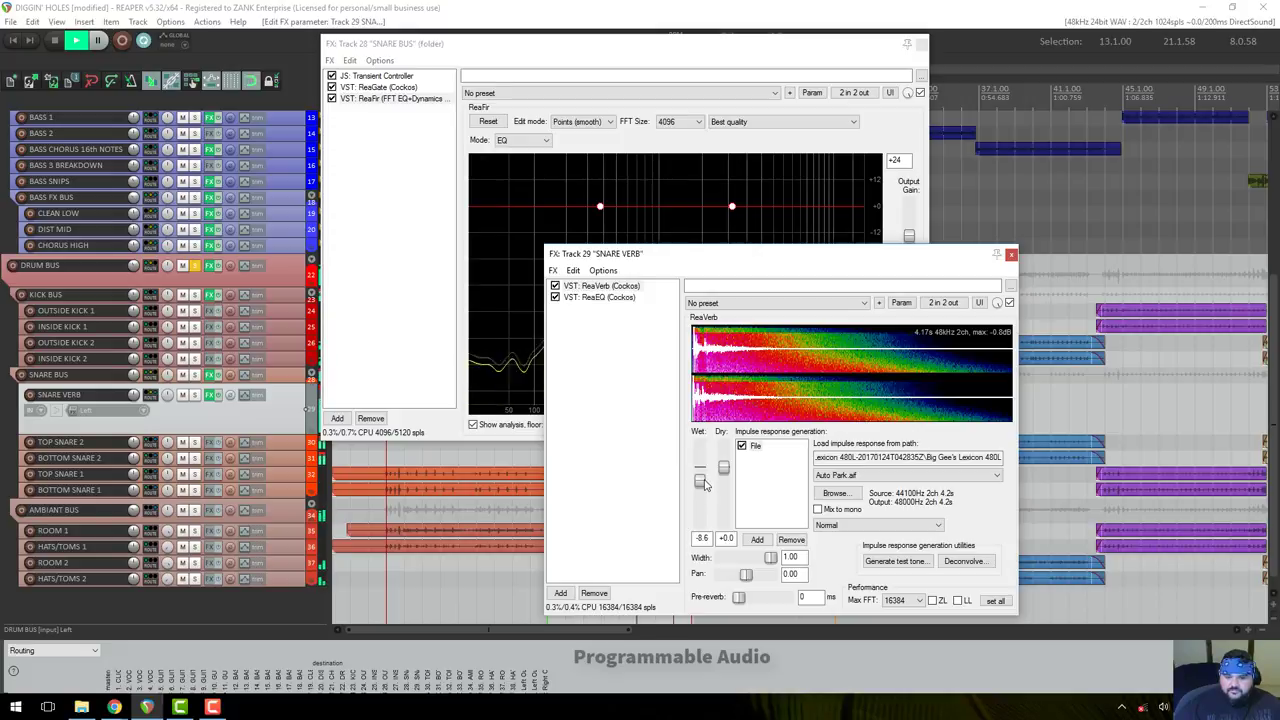
{"action": "left_click_drag", "start_coordinate": [704, 484], "coordinate": [705, 498]}
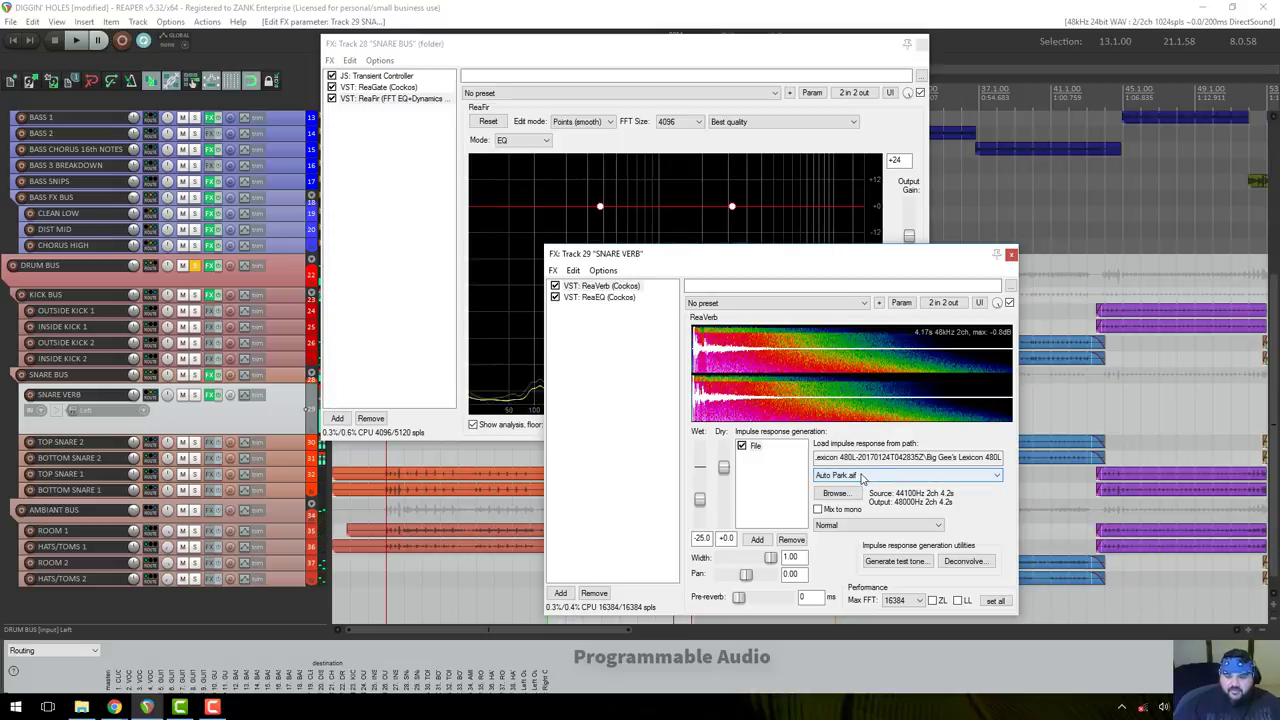
Audition the Inside Out.aif, Snare Plate.aif and Varoom.aif impulse responses in ReaVerb during drum playback.
{"action": "left_click", "coordinate": [862, 476]}
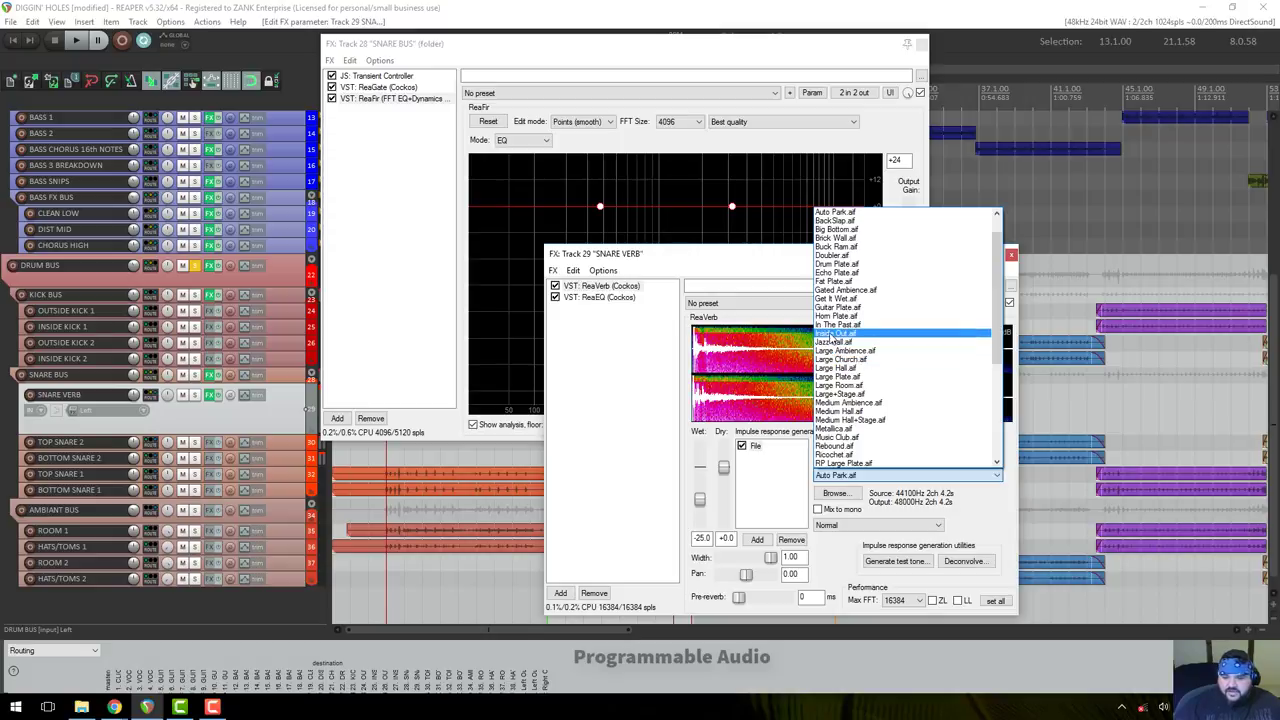
{"action": "left_click", "coordinate": [830, 334]}
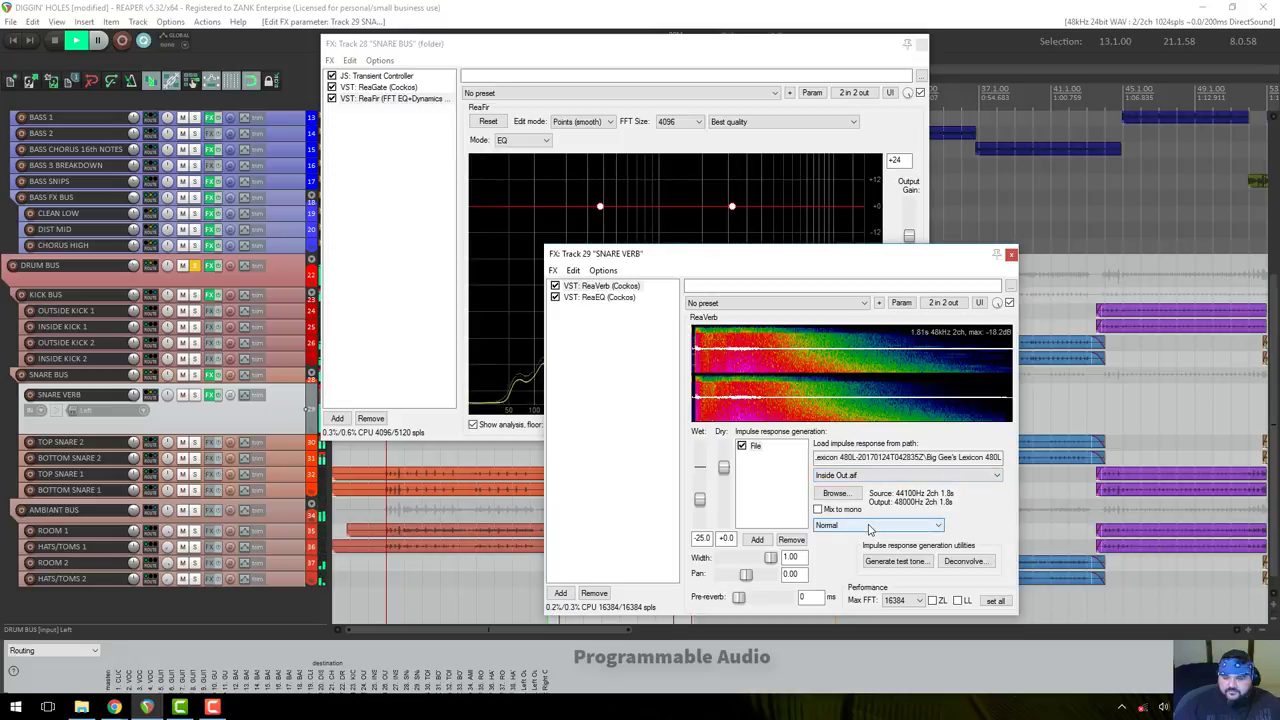
{"action": "left_click", "coordinate": [840, 476]}
{"action": "scroll", "coordinate": [843, 452], "scroll_direction": "down", "scroll_amount": 2}
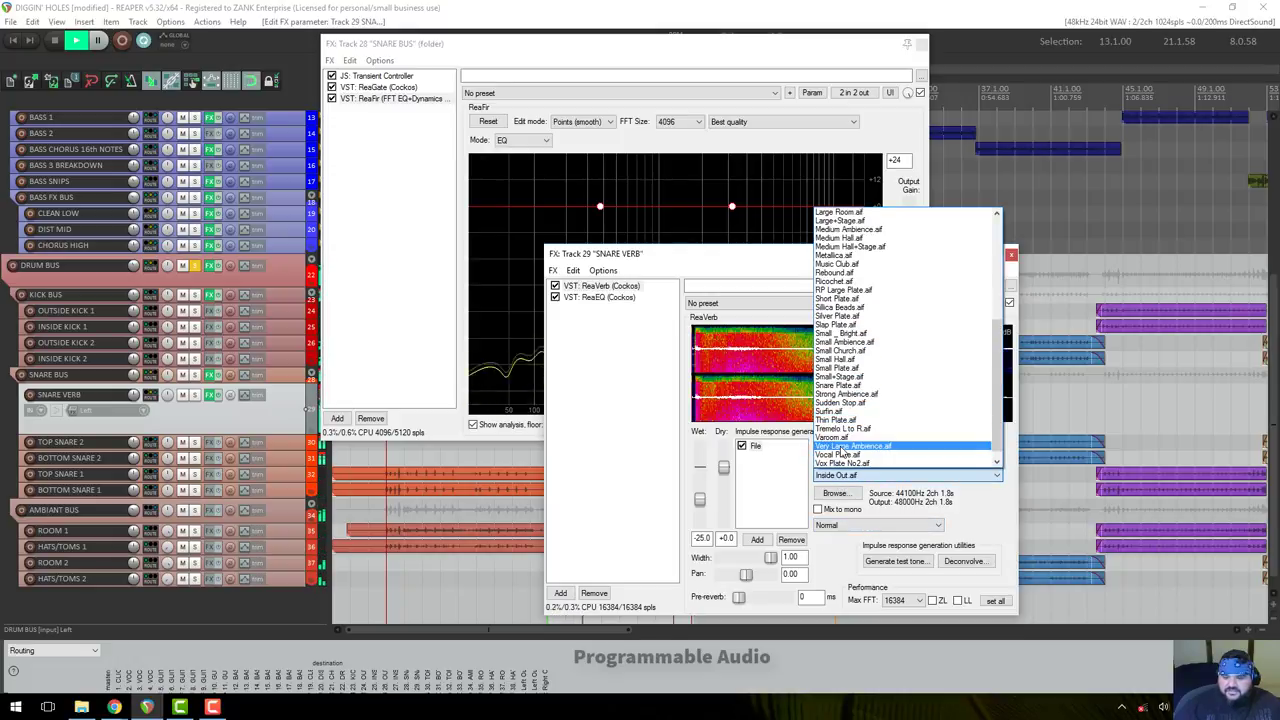
{"action": "left_click", "coordinate": [845, 386]}
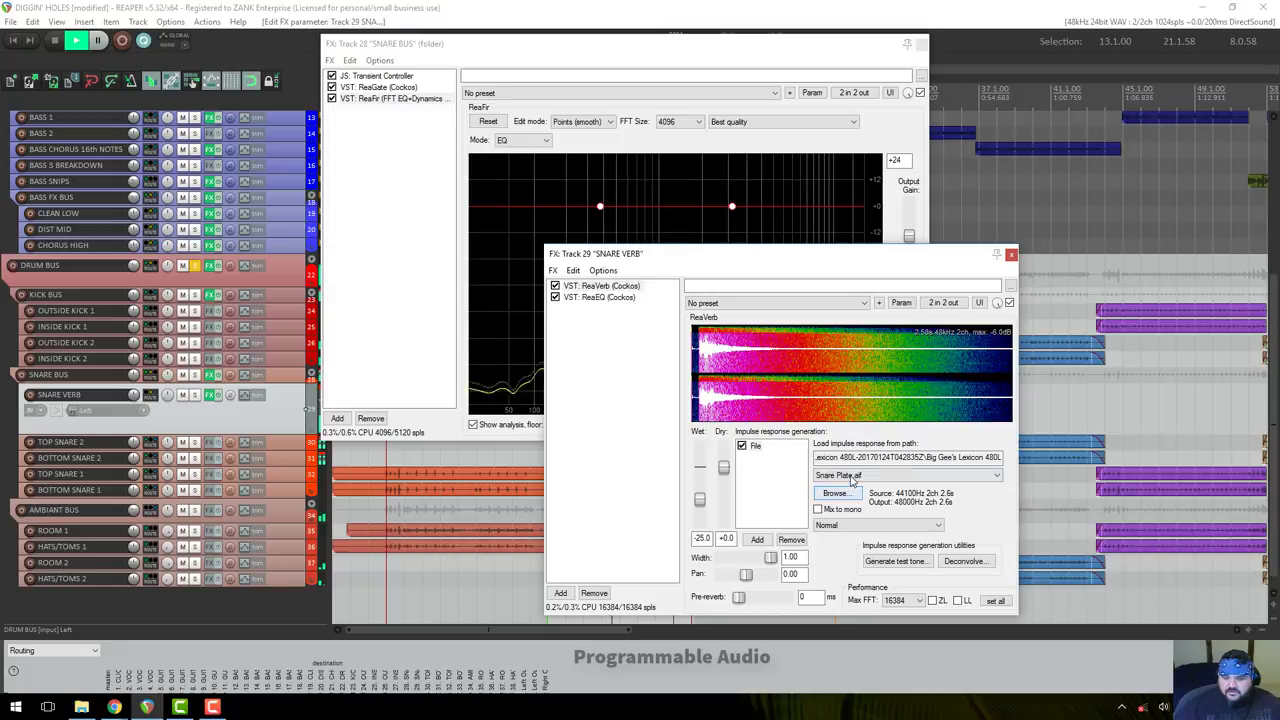
{"action": "left_click", "coordinate": [852, 478]}
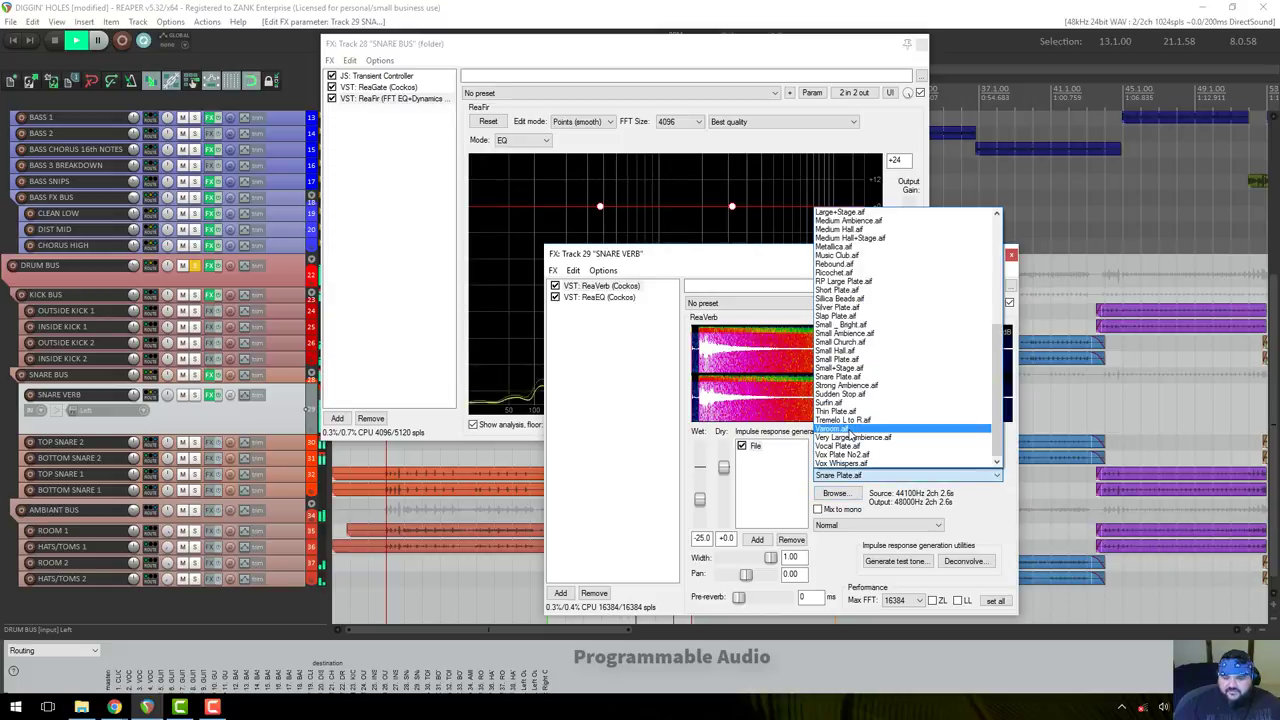
{"action": "left_click", "coordinate": [850, 429]}
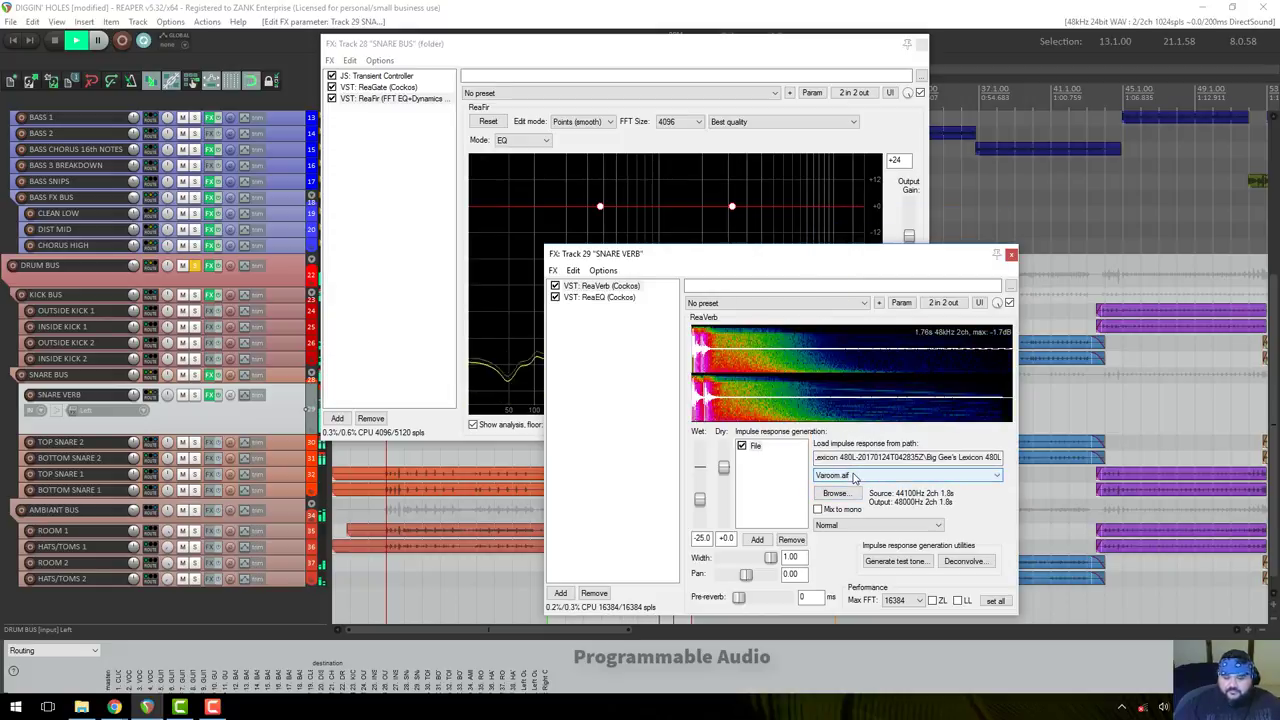
Audition the Sudden Stop.aif, Small Hall.aif, Silver Plate.aif and Sillica Beads.aif impulse responses in ReaVerb.
{"action": "left_click", "coordinate": [853, 478]}
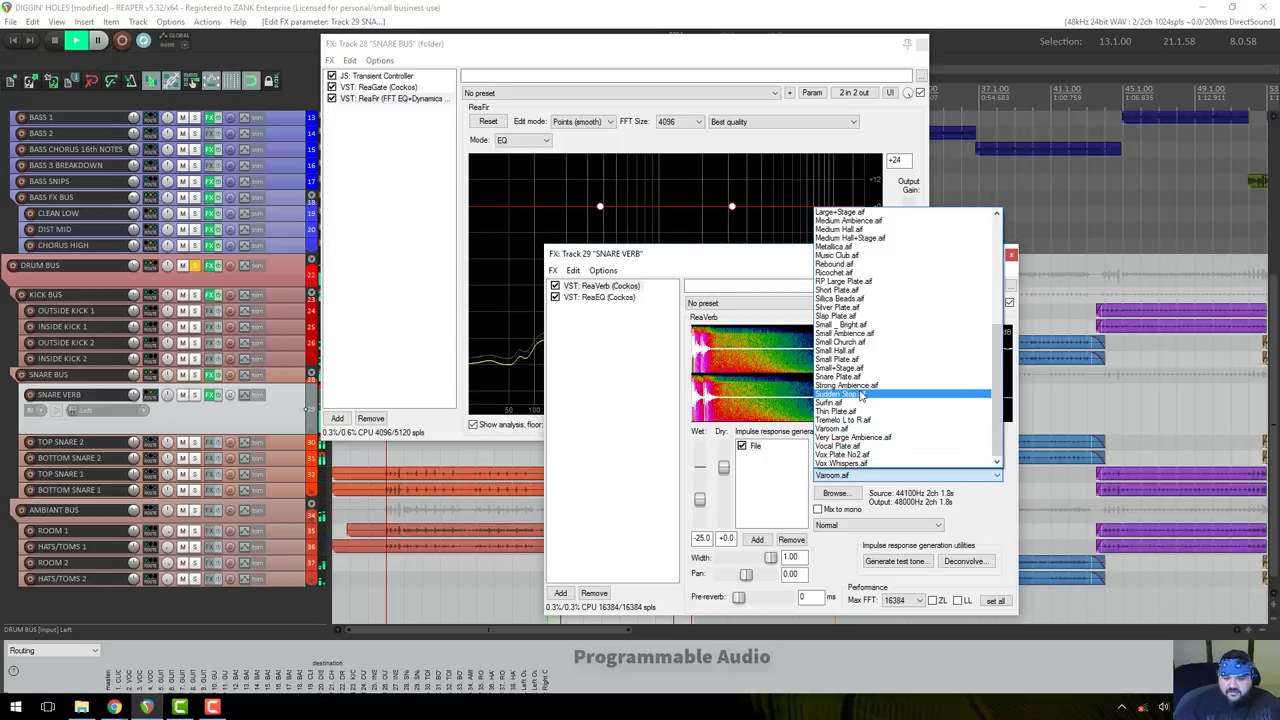
{"action": "left_click", "coordinate": [859, 395]}
{"action": "left_click", "coordinate": [856, 475]}
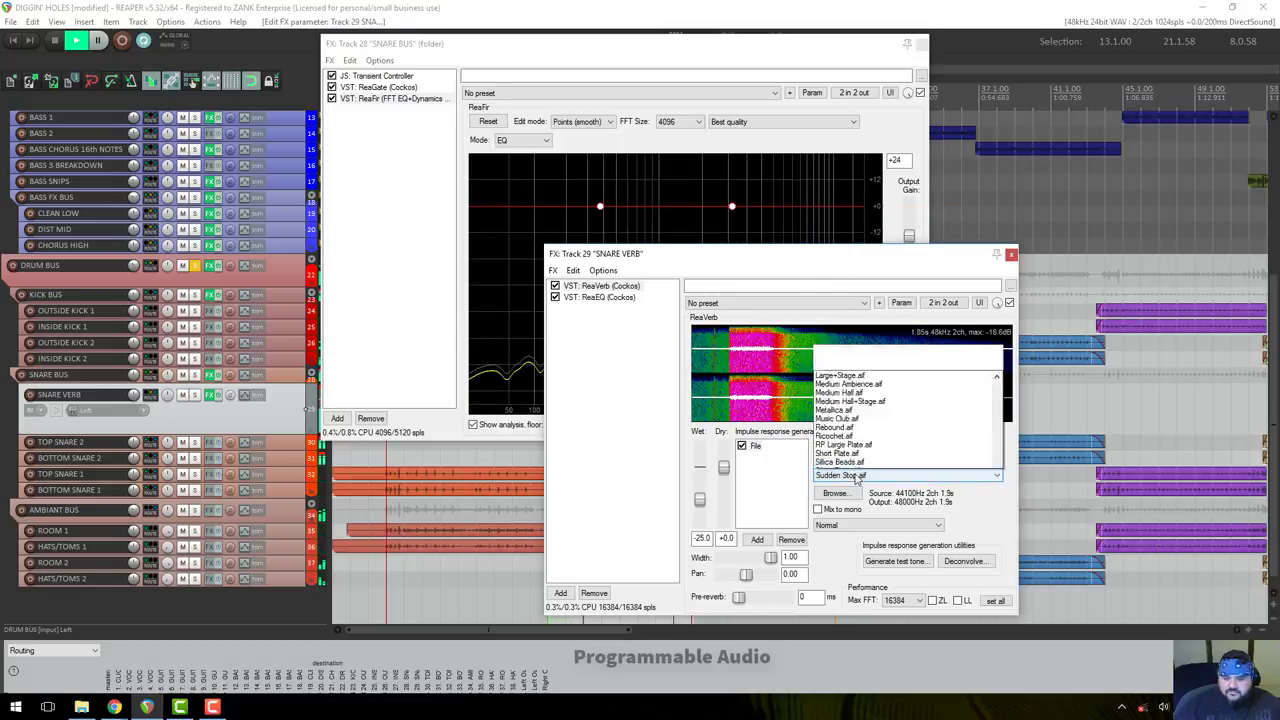
{"action": "left_click", "coordinate": [855, 354]}
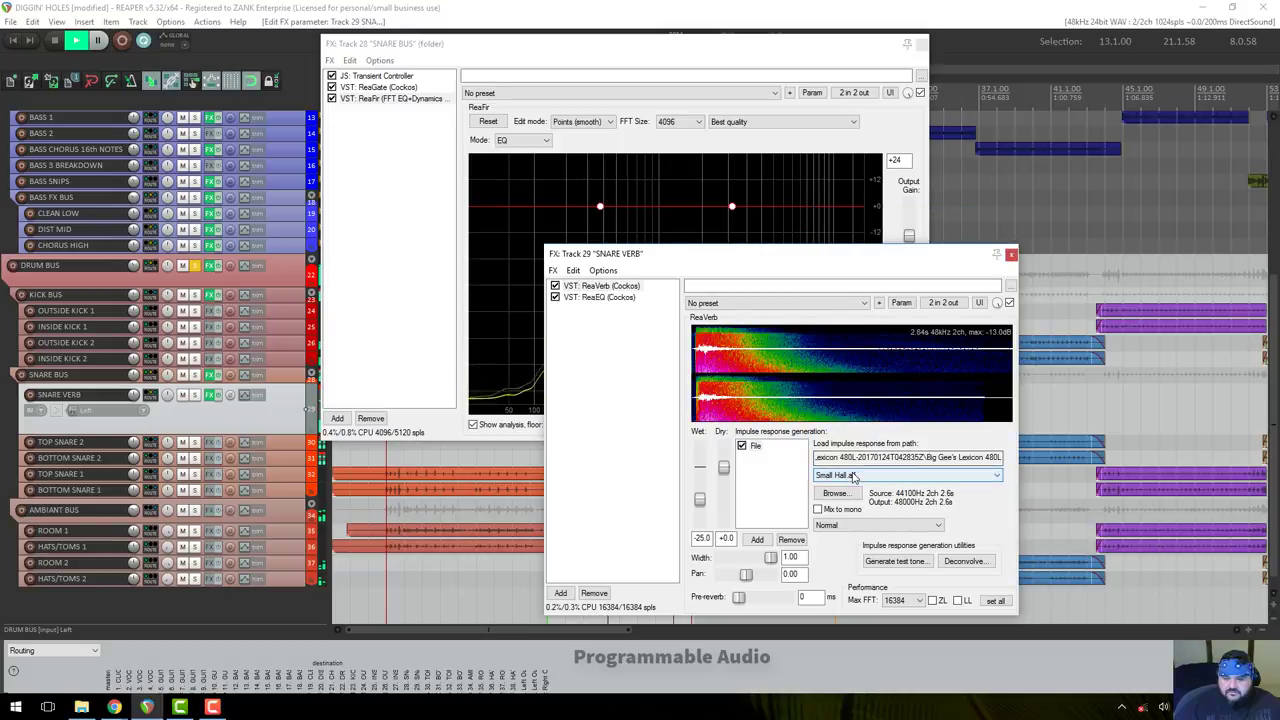
{"action": "left_click", "coordinate": [853, 478]}
{"action": "left_click", "coordinate": [853, 313]}
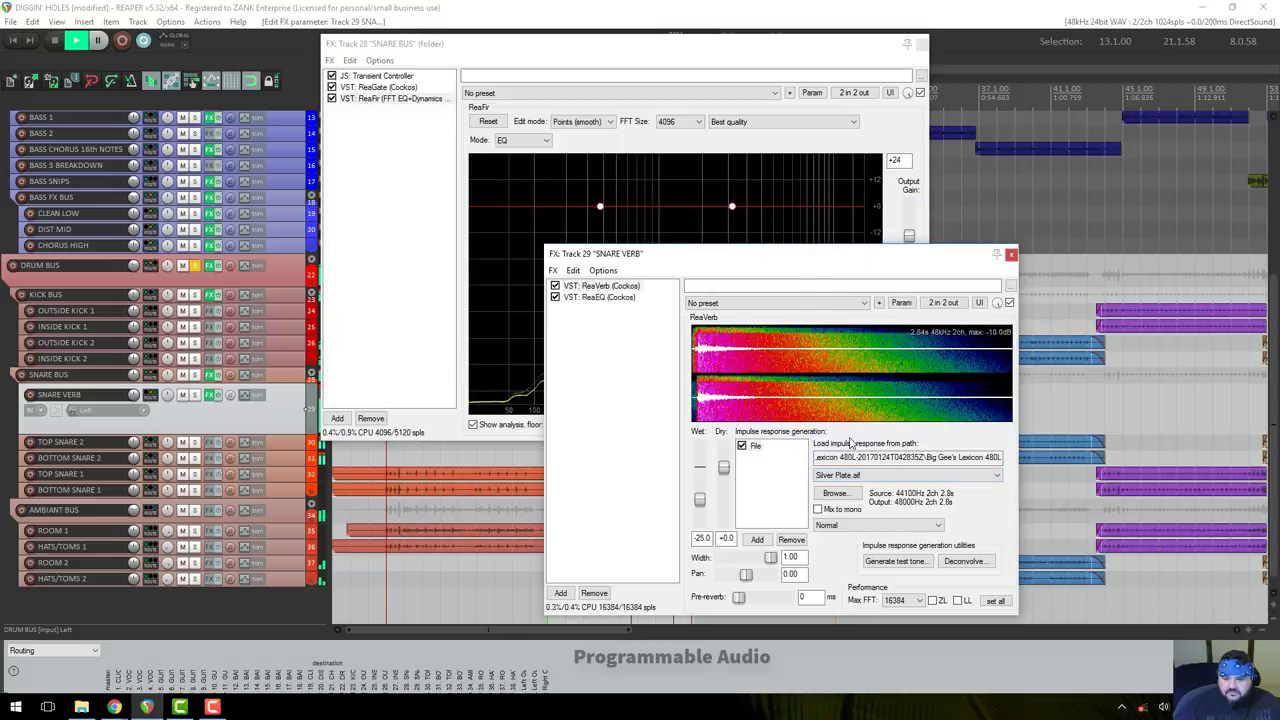
{"action": "left_click", "coordinate": [842, 474]}
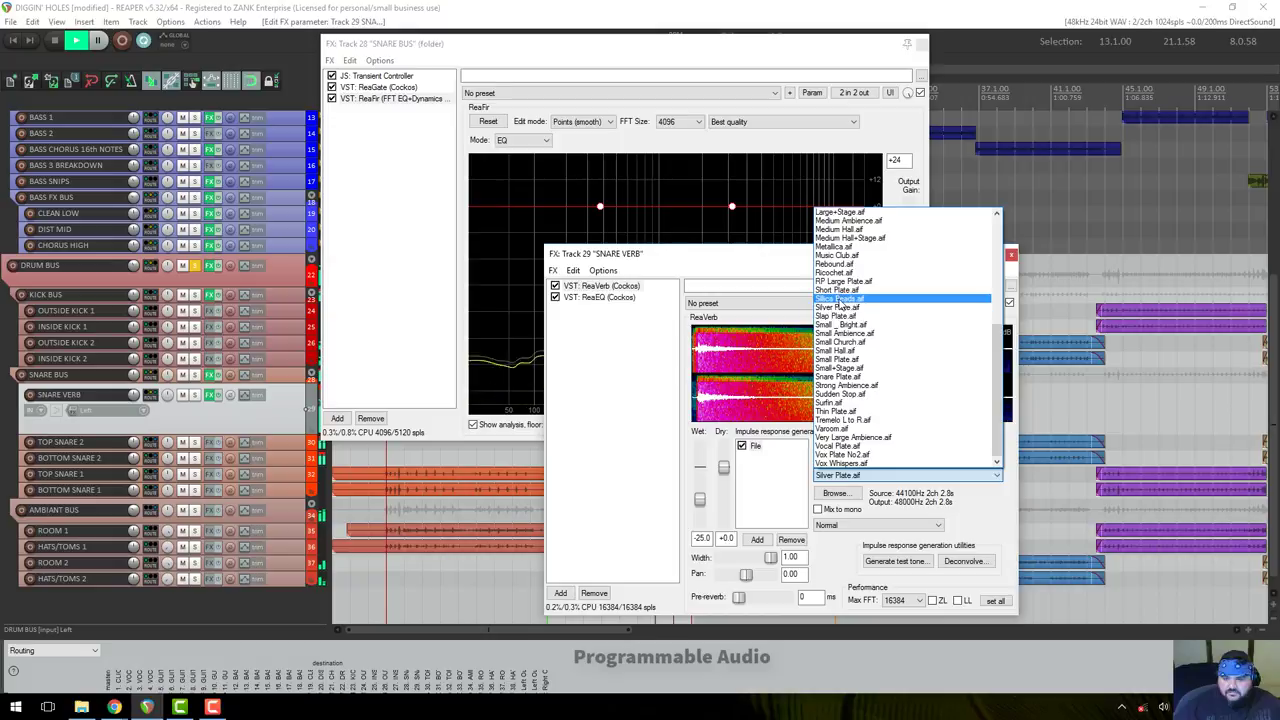
{"action": "left_click", "coordinate": [850, 304]}
Load the Short Plate.aif impulse response into ReaVerb and close the SNARE VERB and SNARE BUS effects windows.
{"action": "left_click", "coordinate": [838, 474]}
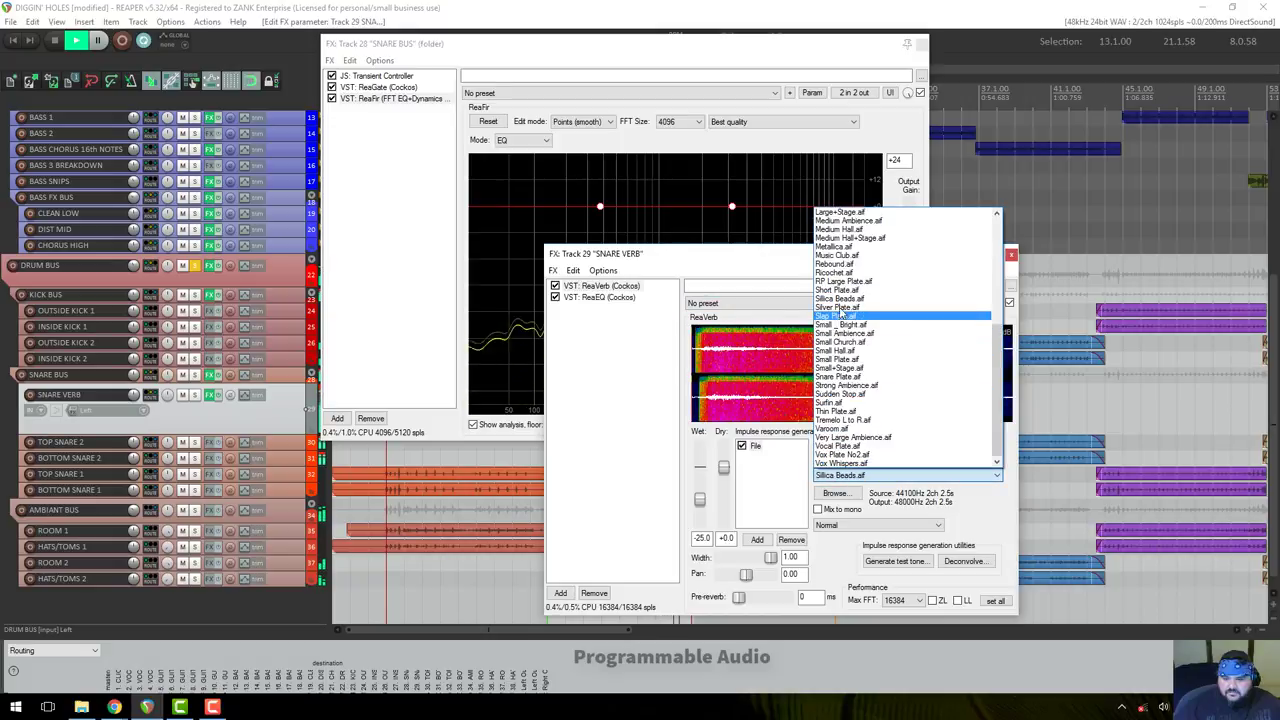
{"action": "left_click", "coordinate": [840, 296]}
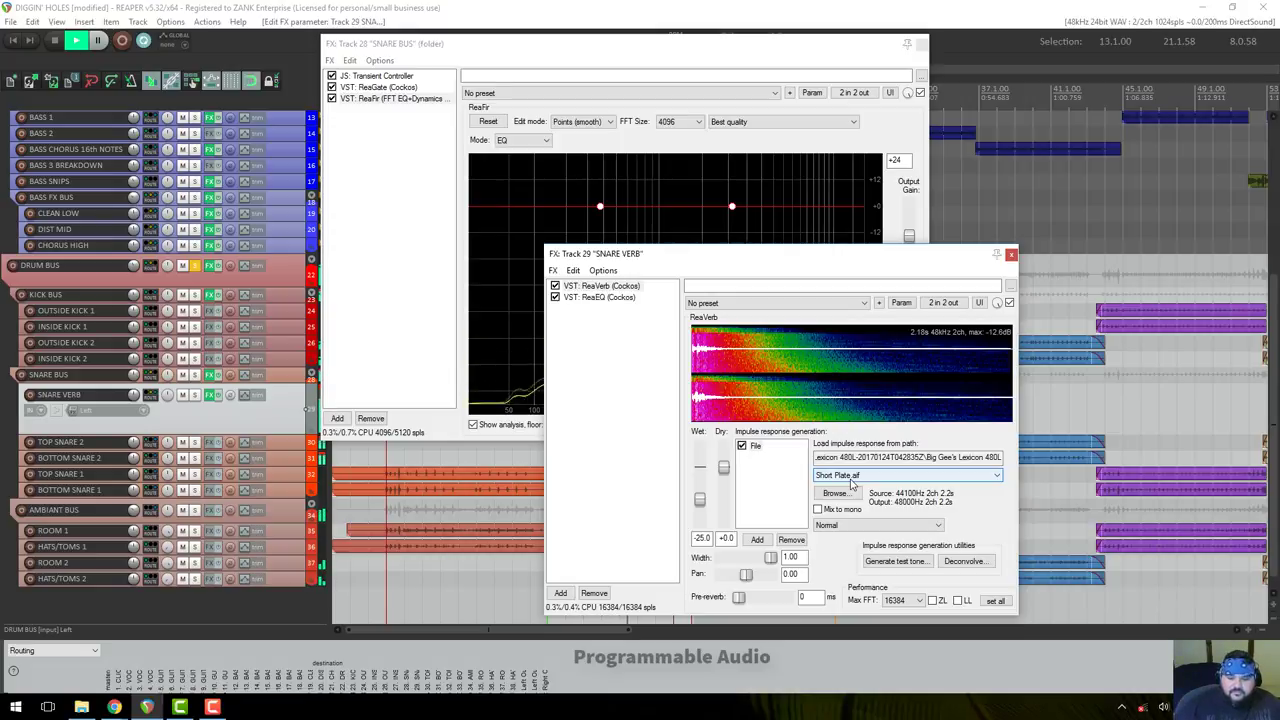
{"action": "left_click", "coordinate": [1011, 254]}
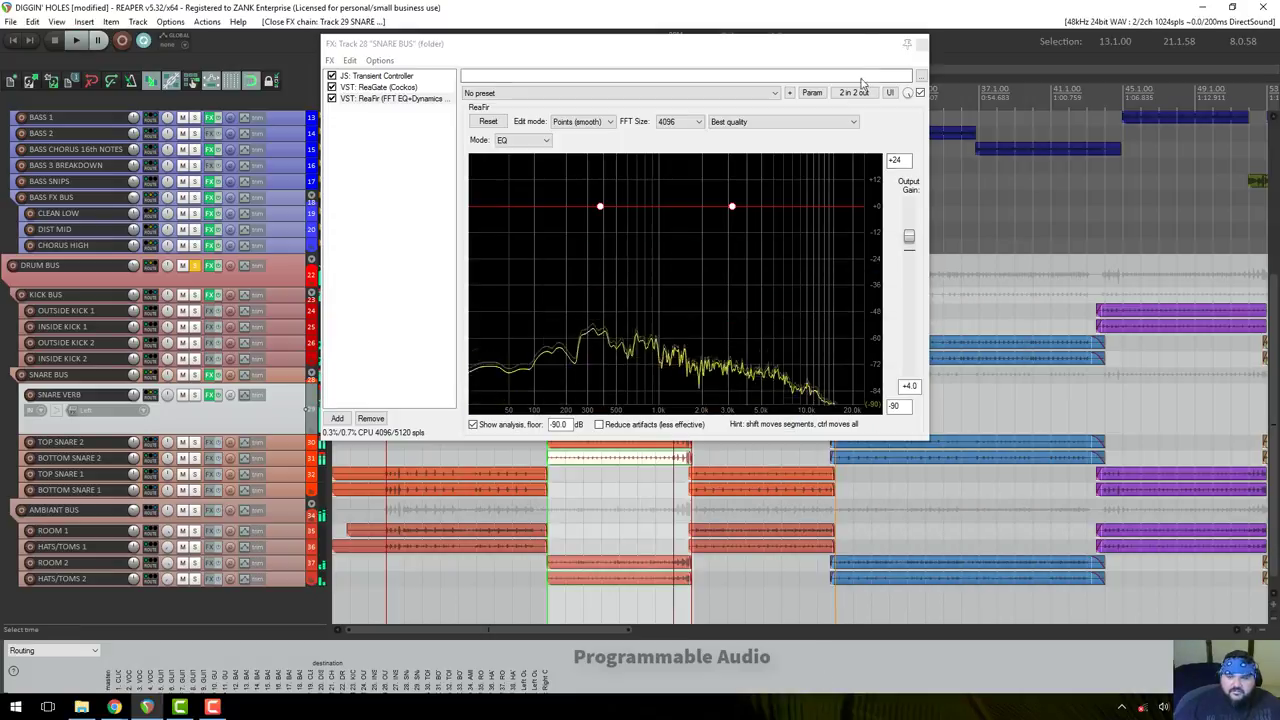
{"action": "key", "text": "Escape"}
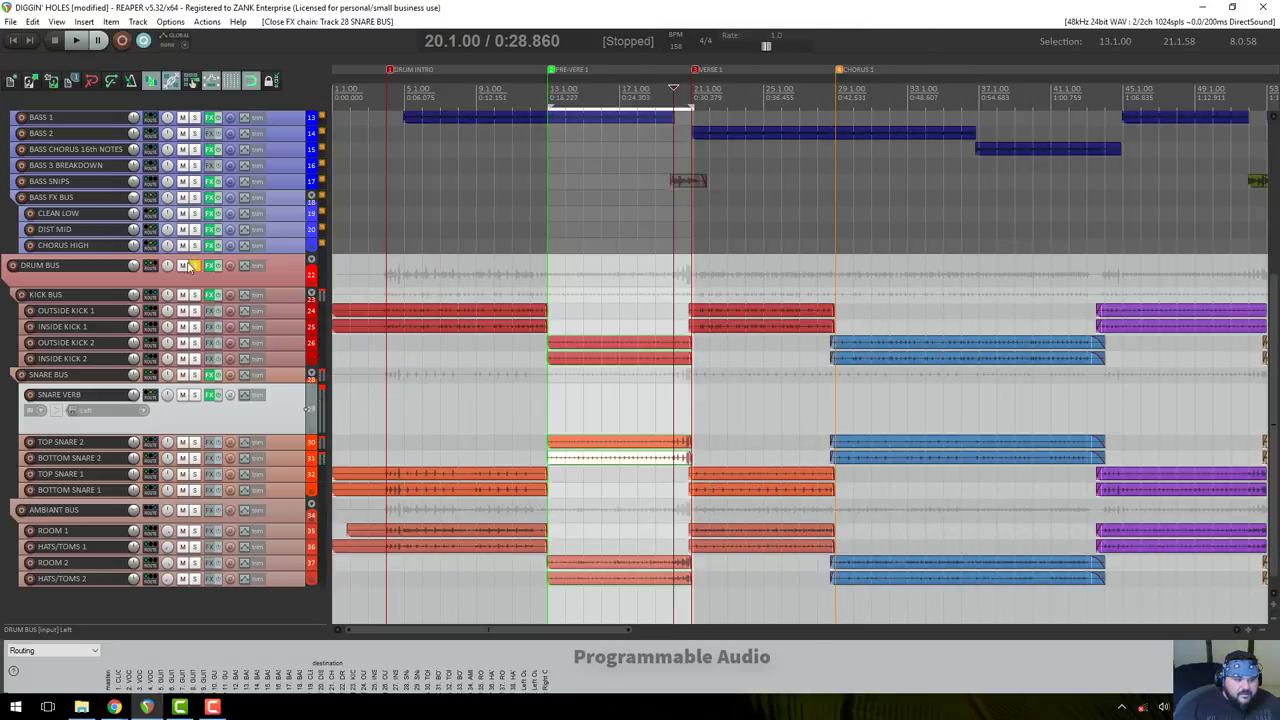
Unsolo the DRUM BUS and play the full mix from bar 13.
{"action": "scroll", "coordinate": [200, 277], "scroll_direction": "up", "scroll_amount": 1}
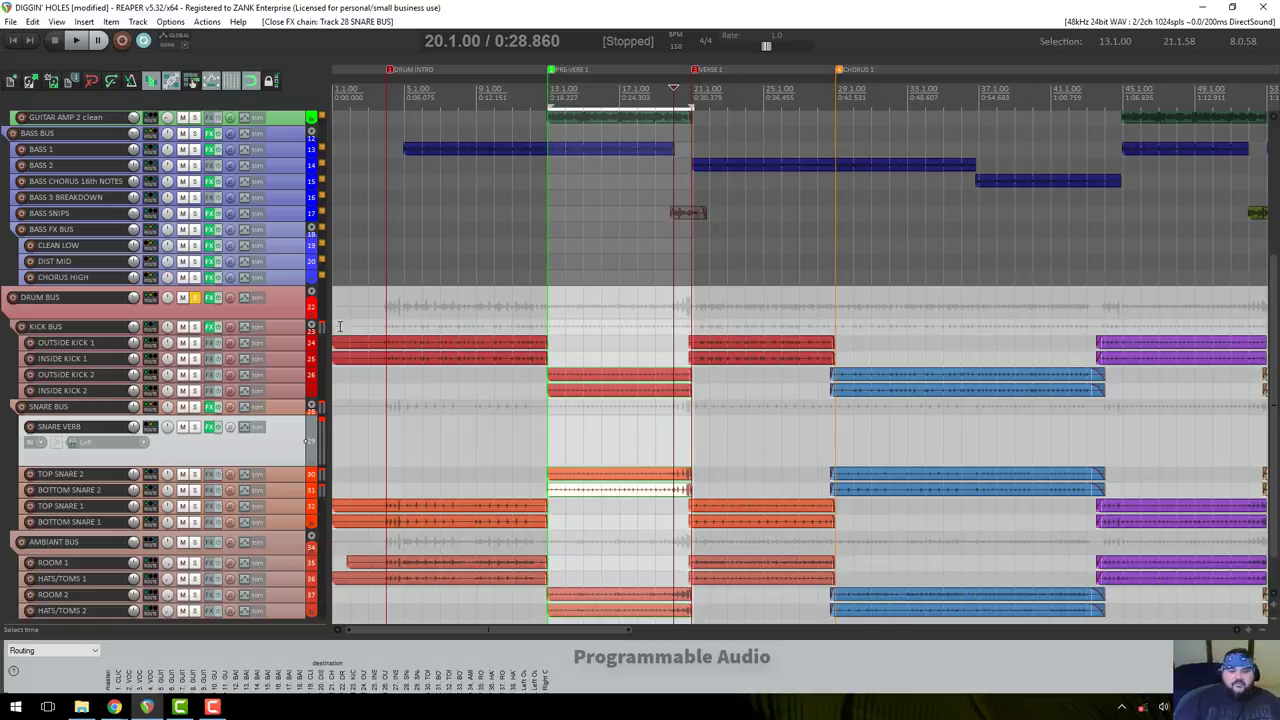
{"action": "scroll", "coordinate": [207, 328], "scroll_direction": "up", "scroll_amount": 6}
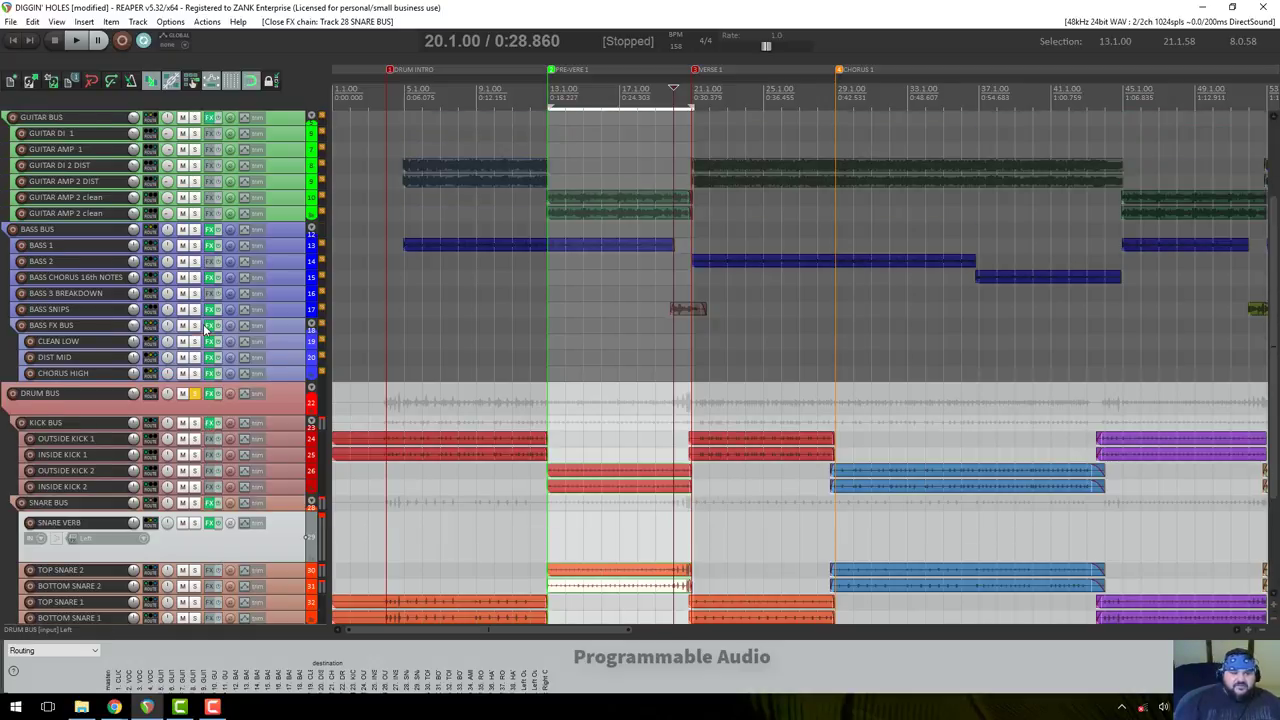
{"action": "left_click", "coordinate": [199, 477]}
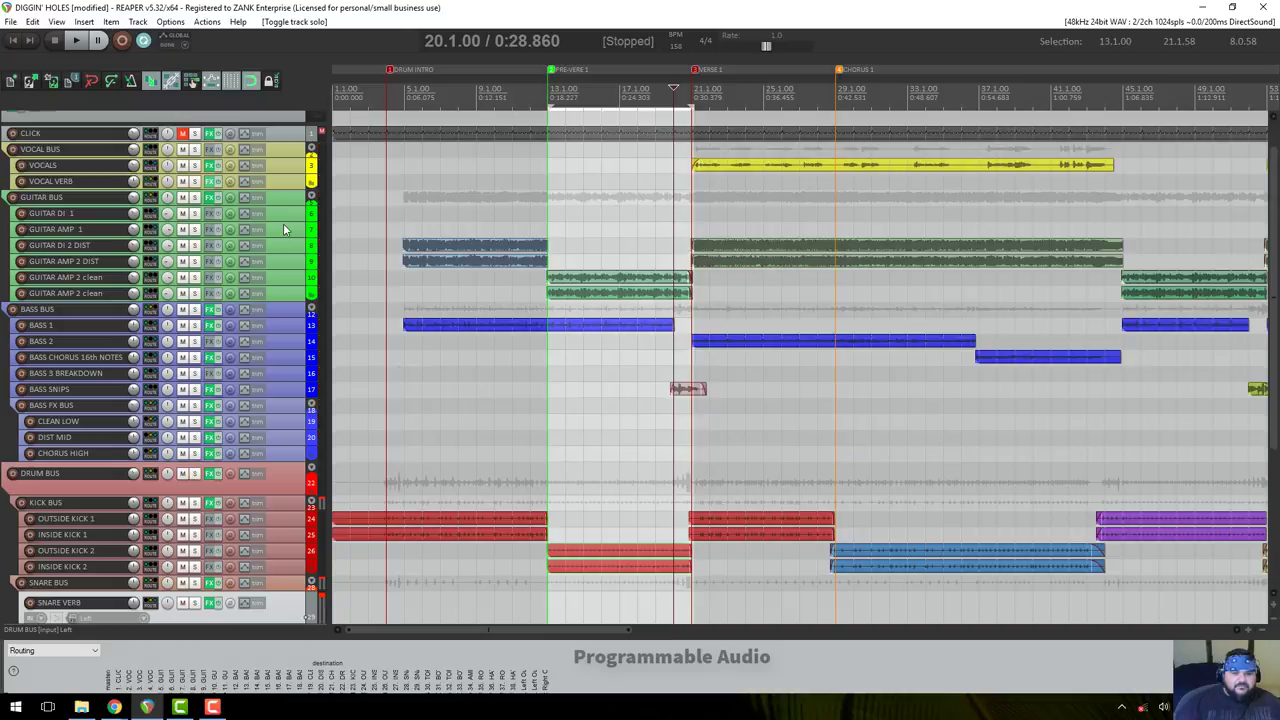
{"action": "key", "text": "space"}
{"action": "left_click", "coordinate": [548, 88]}
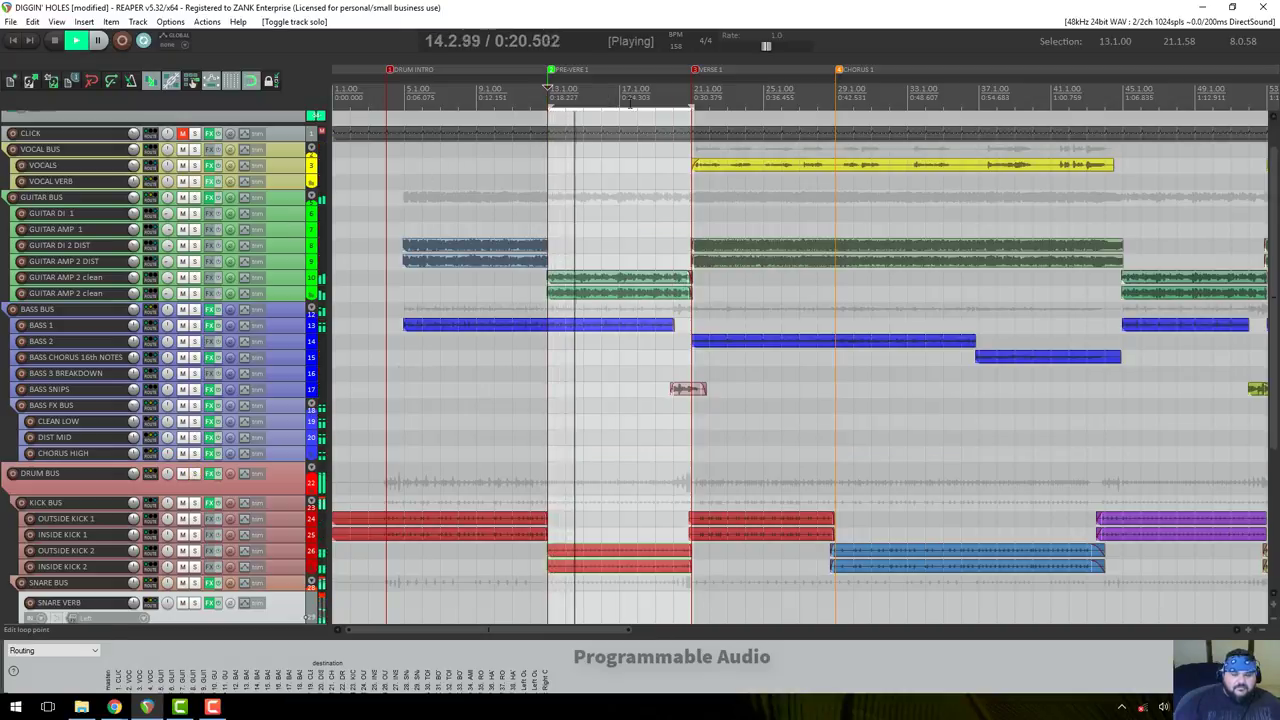
Compare the mix with SNARE VERB's effects bypassed and re-enabled, and stop playback.
{"action": "left_click", "coordinate": [219, 604]}
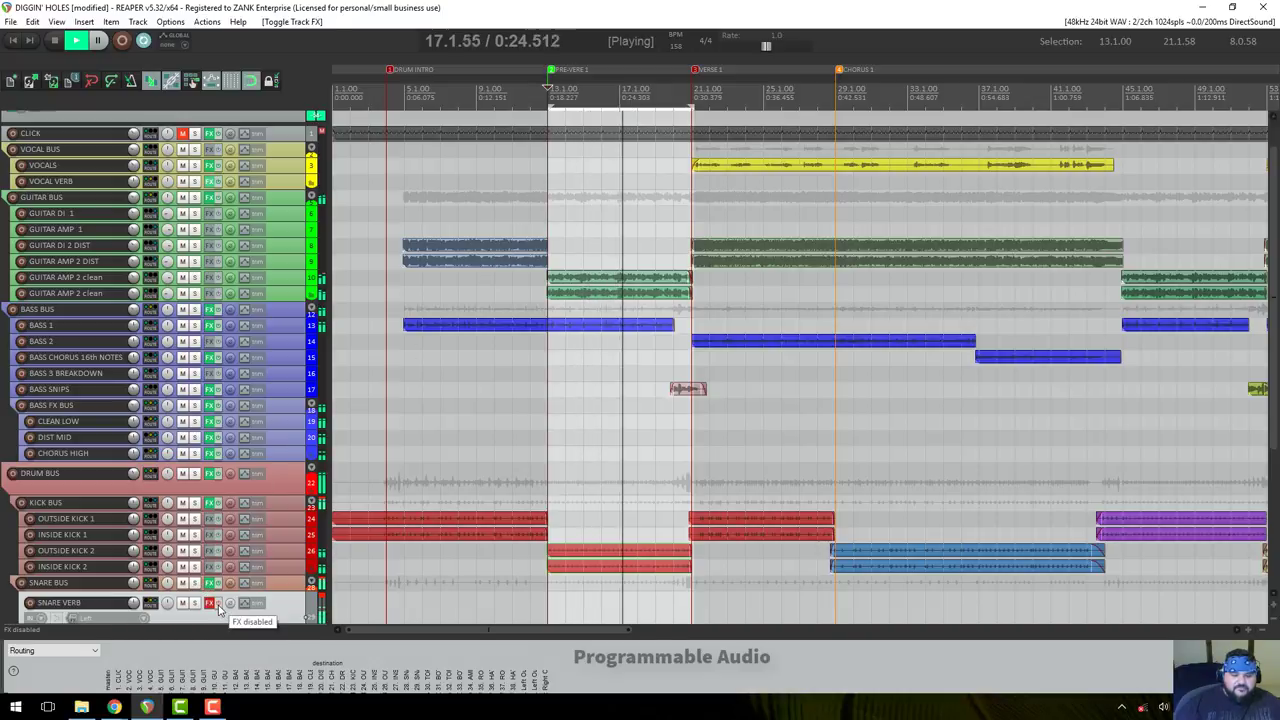
{"action": "left_click", "coordinate": [211, 603]}
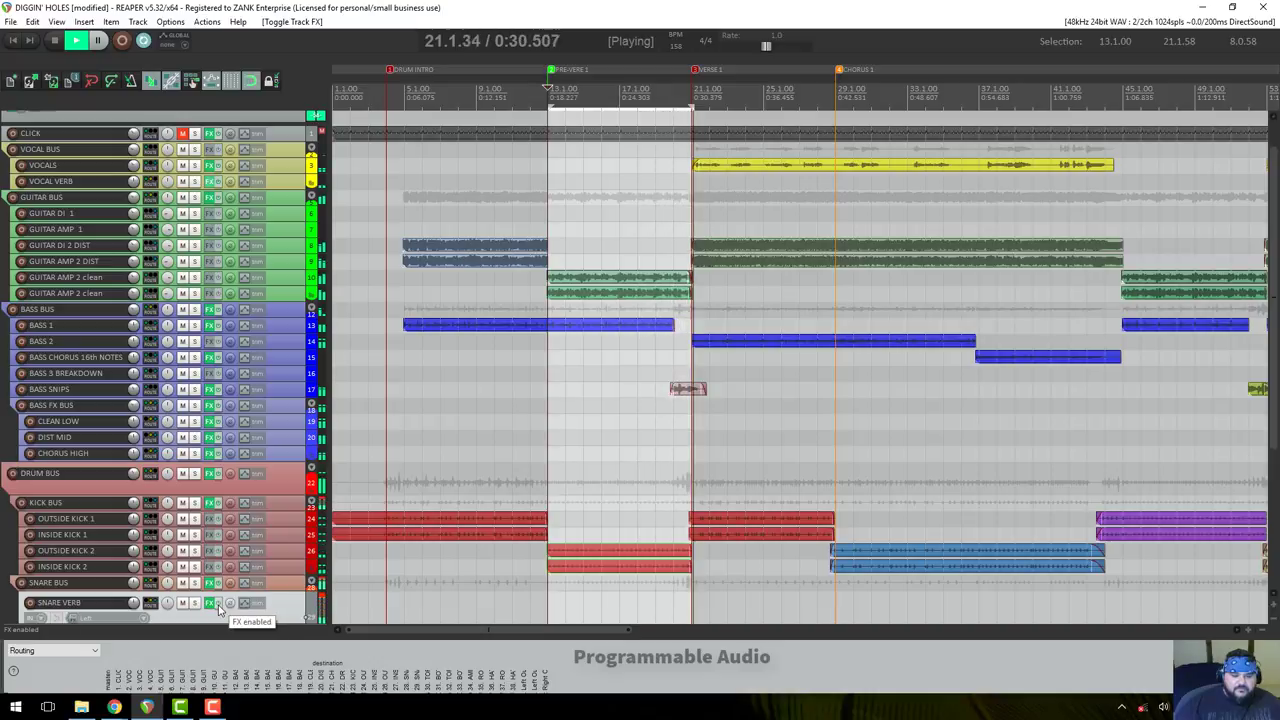
{"action": "key", "text": "space"}
{"action": "scroll", "coordinate": [276, 470], "scroll_direction": "down", "scroll_amount": 2}
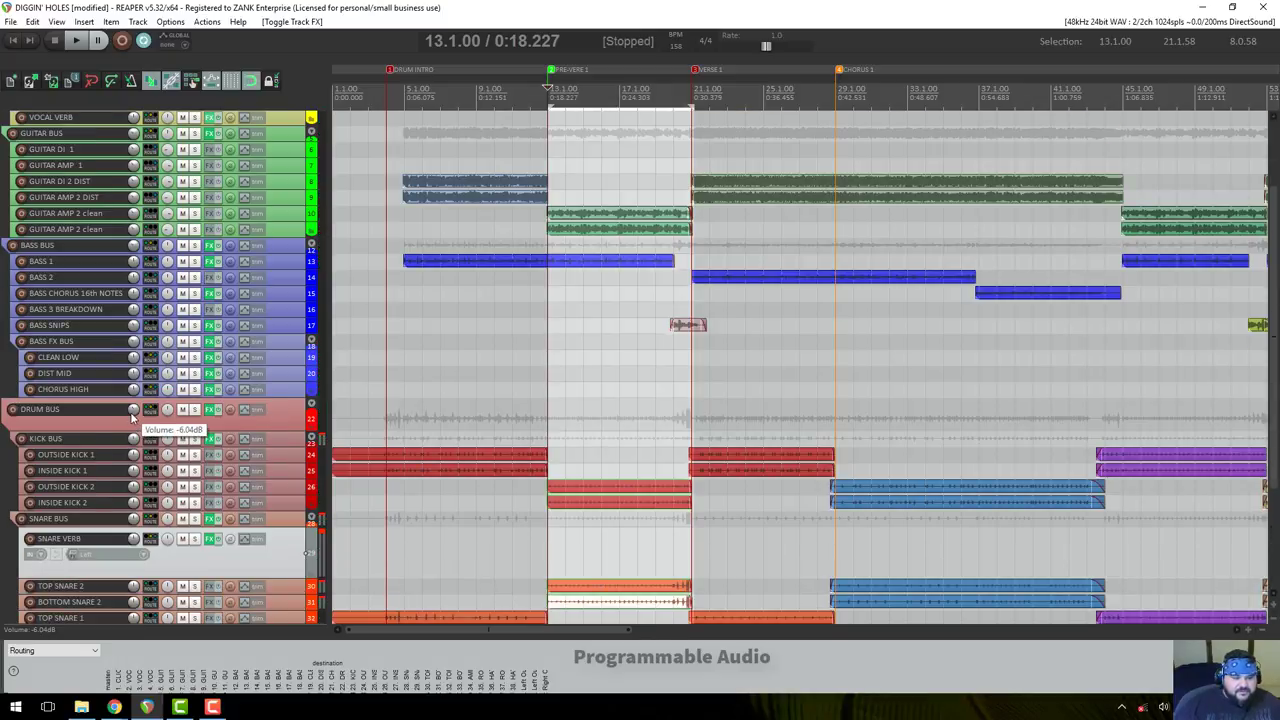
{"action": "scroll", "coordinate": [131, 418], "scroll_direction": "up", "scroll_amount": 2}
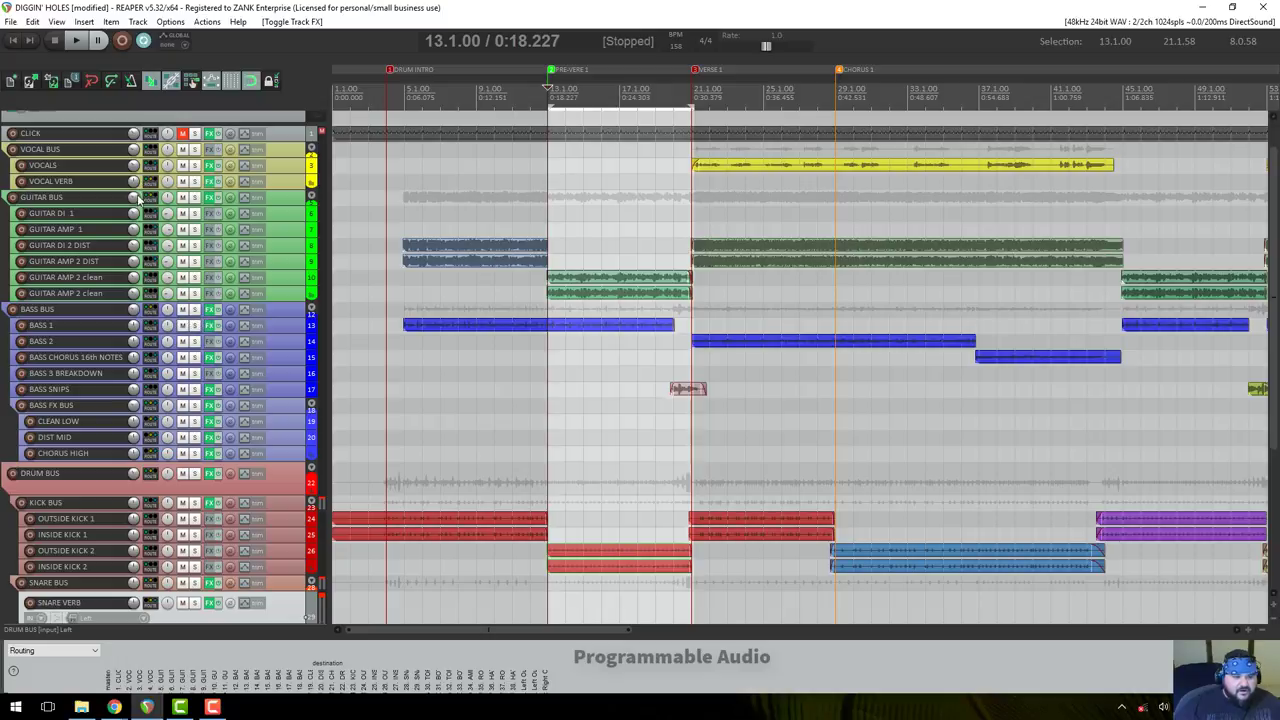
Reset the DRUM BUS volume to 0 dB and lower it slightly while the mix plays from bar 13.
{"action": "mouse_move", "coordinate": [138, 198]}
{"action": "mouse_move", "coordinate": [138, 312]}
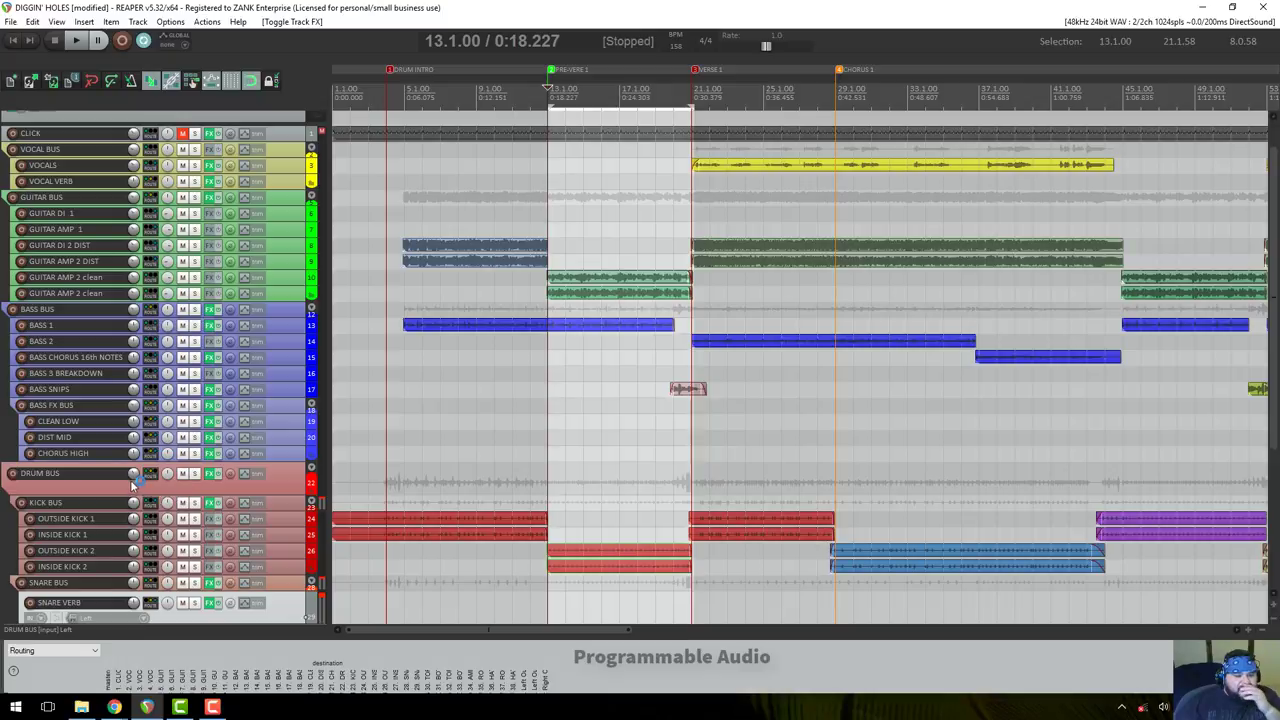
{"action": "mouse_move", "coordinate": [135, 478]}
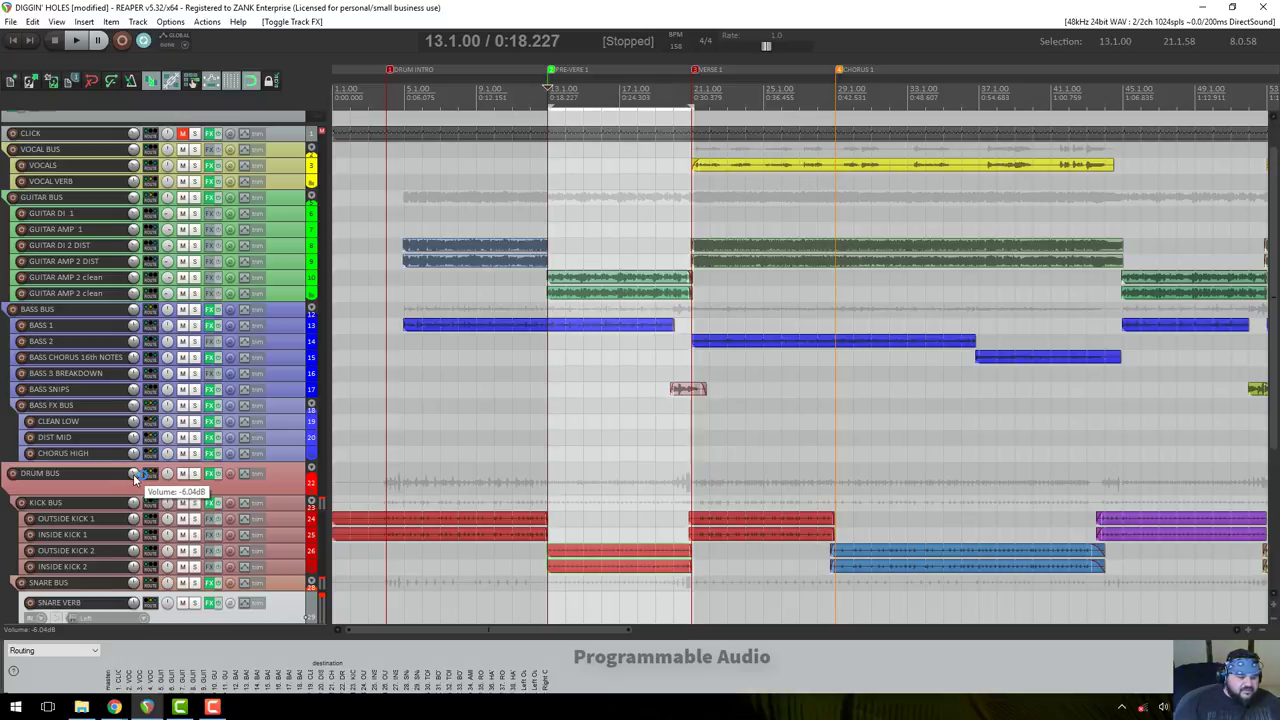
{"action": "left_click", "coordinate": [124, 494]}
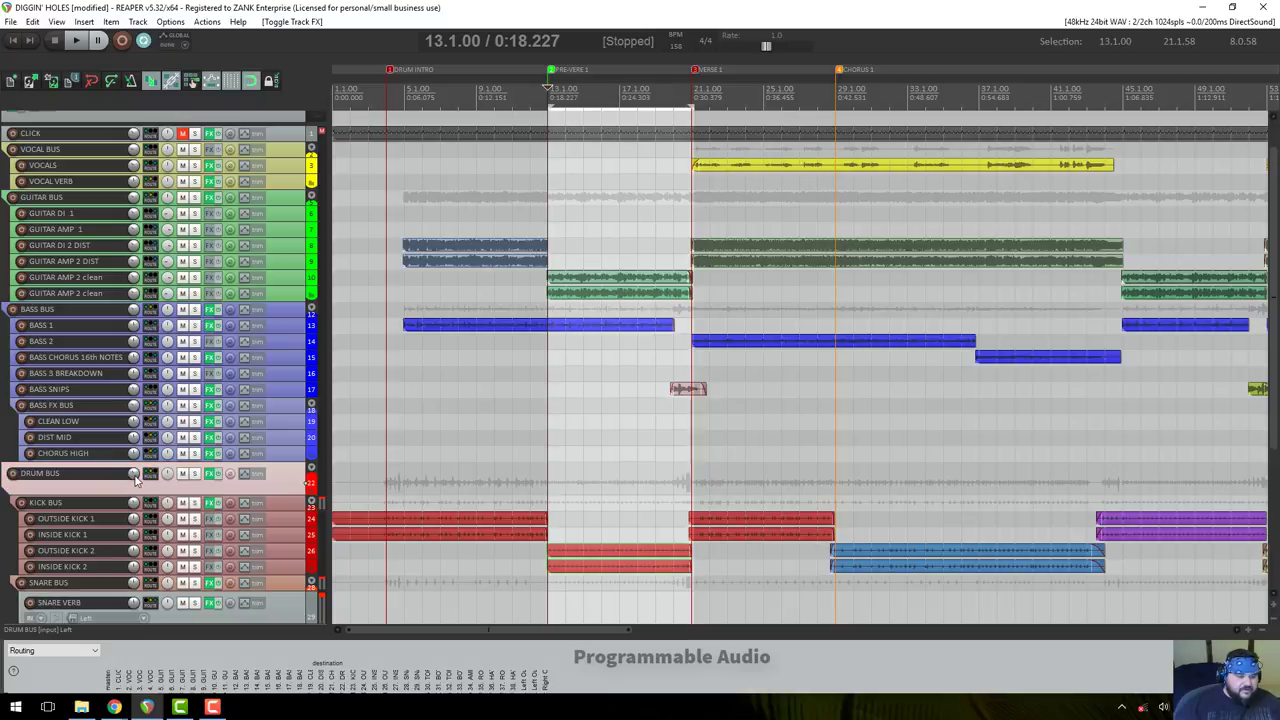
{"action": "double_click", "coordinate": [135, 476]}
{"action": "key", "text": "space"}
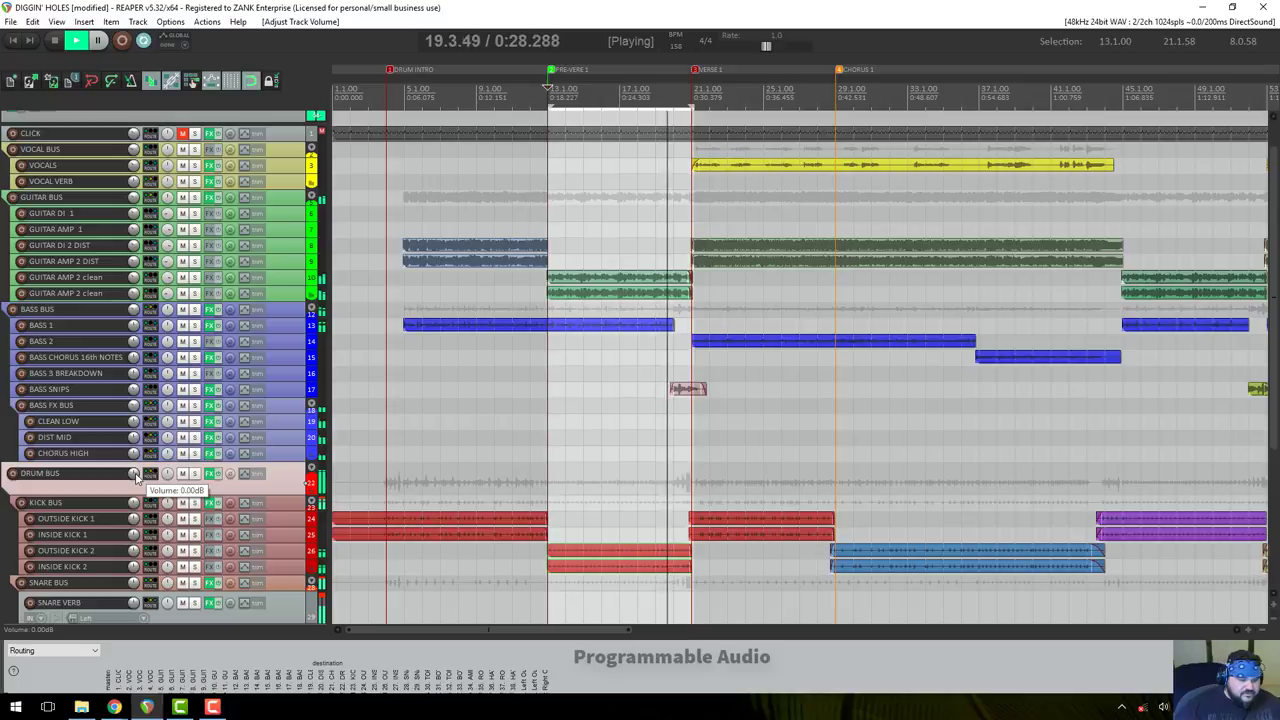
{"action": "left_click_drag", "start_coordinate": [136, 478], "coordinate": [136, 491]}
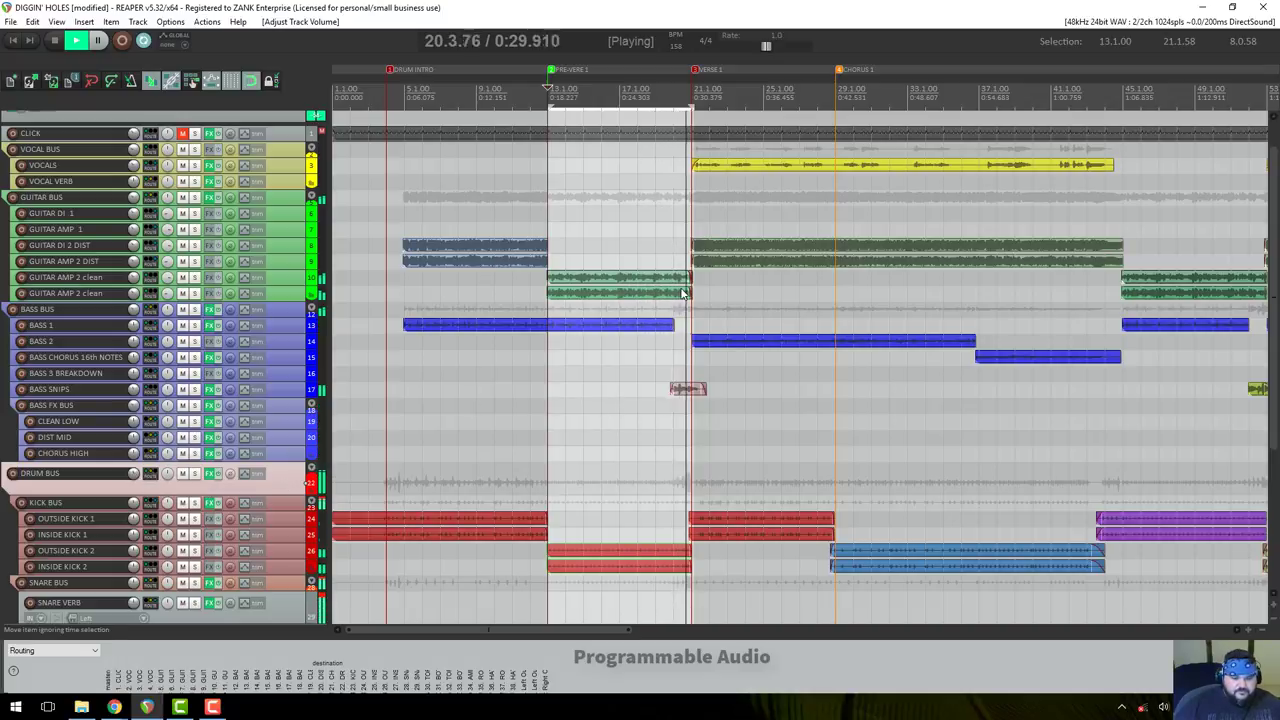
Replay the mix from bar 22, compare it with SNARE VERB's effects bypassed and enabled, and stop playback.
{"action": "key", "text": "space"}
{"action": "left_click", "coordinate": [710, 100]}
{"action": "key", "text": "space"}
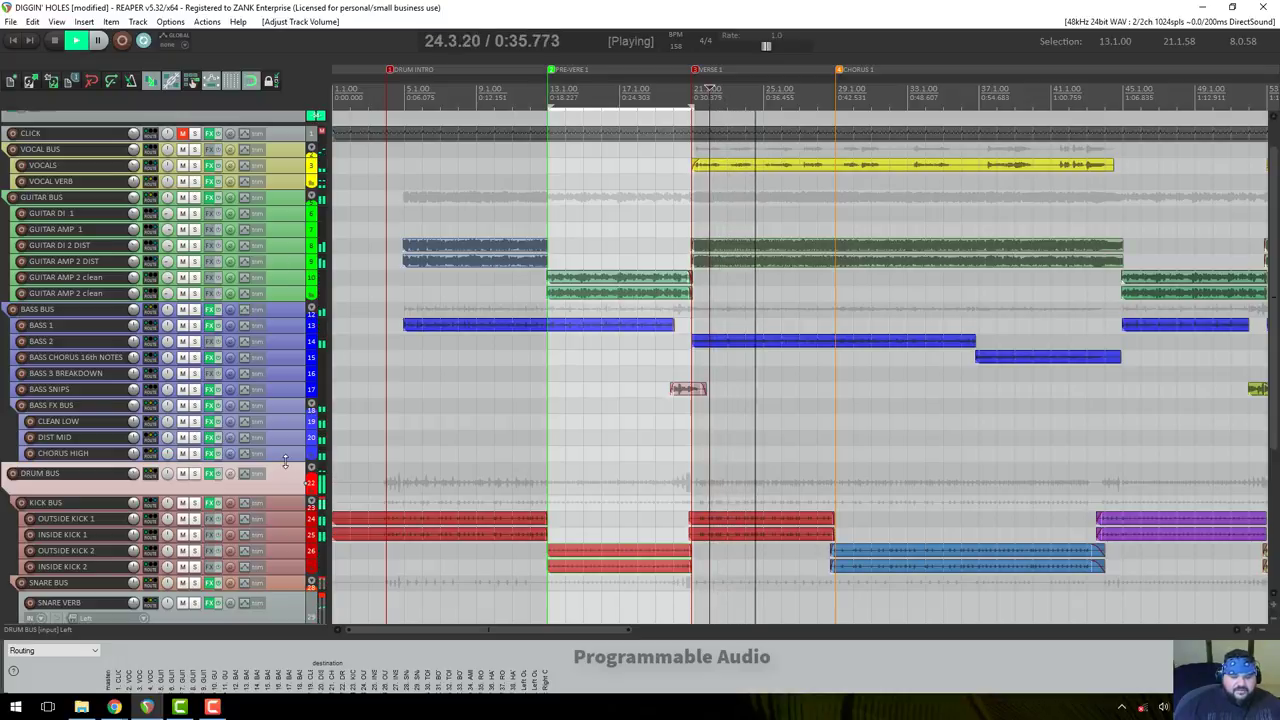
{"action": "scroll", "coordinate": [285, 460], "scroll_direction": "down", "scroll_amount": 1}
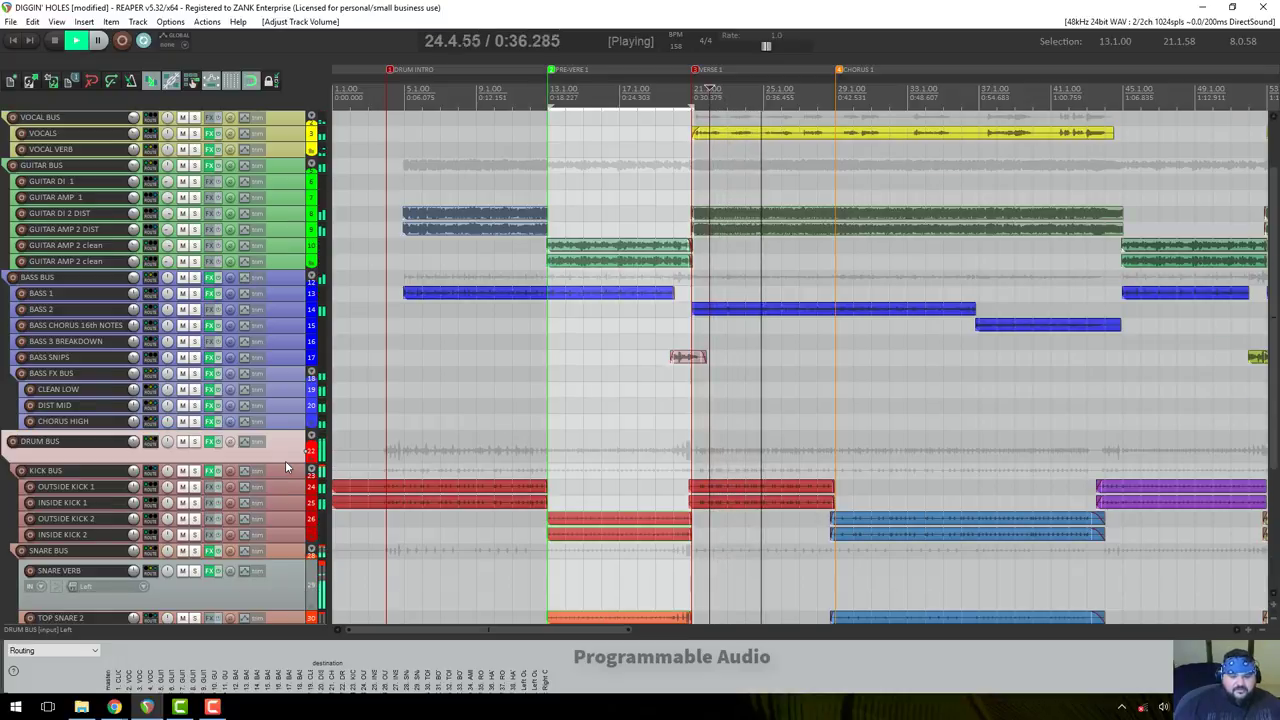
{"action": "left_click", "coordinate": [220, 571]}
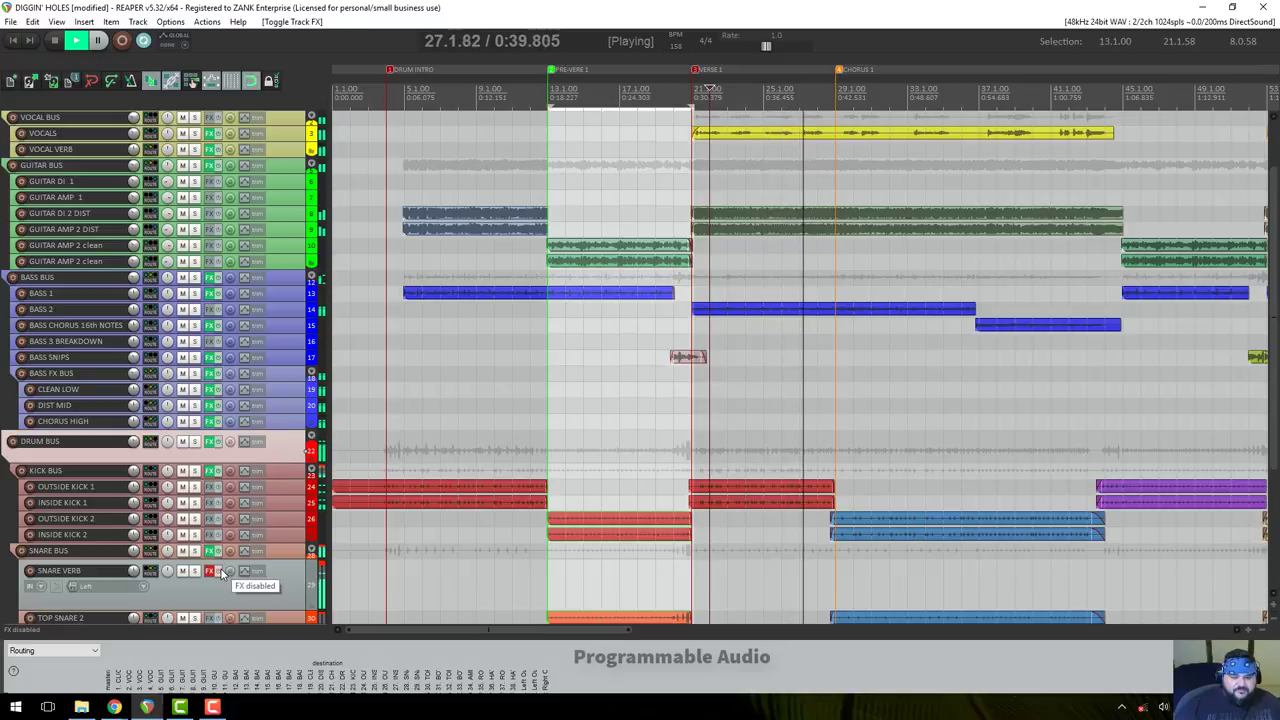
{"action": "left_click", "coordinate": [220, 571]}
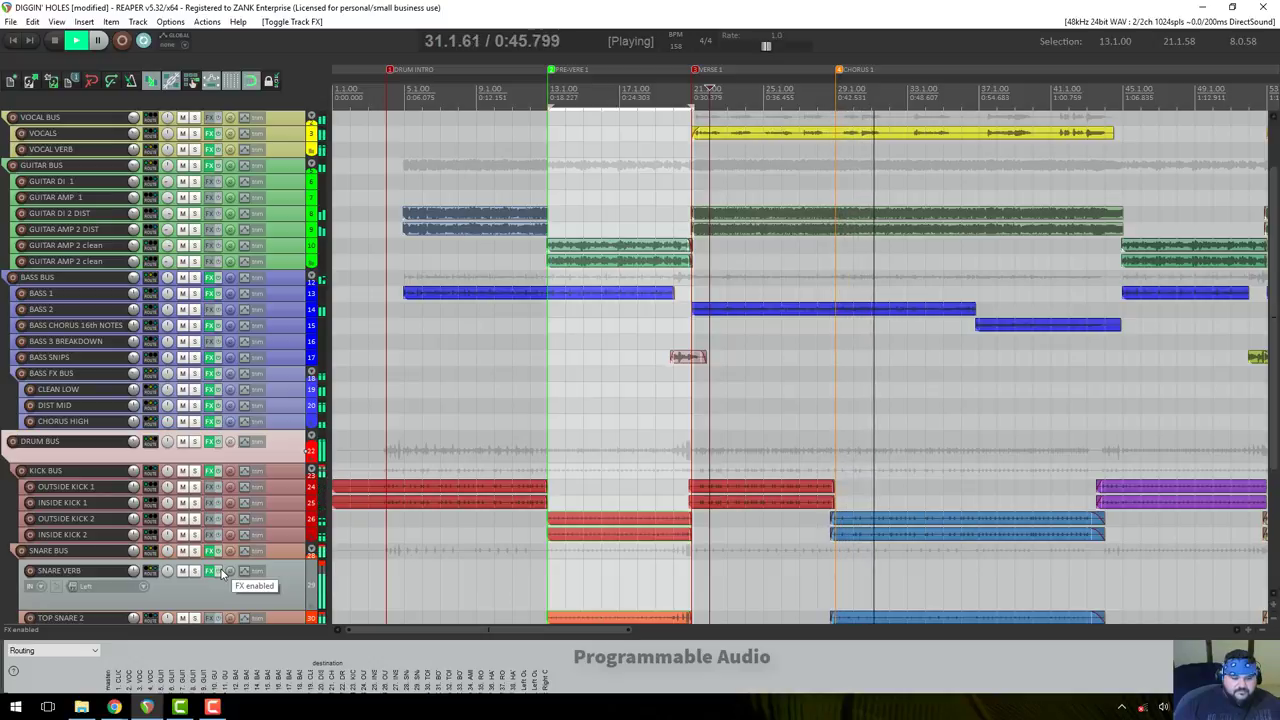
{"action": "left_click", "coordinate": [220, 571]}
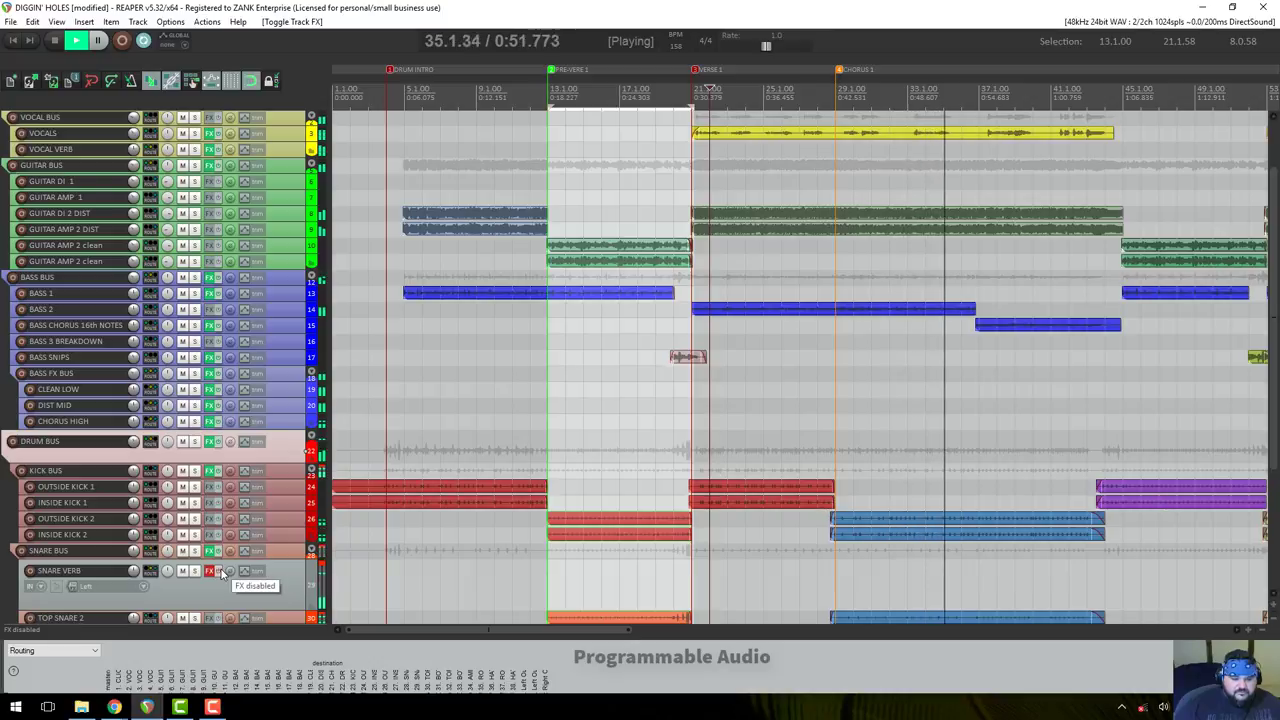
{"action": "key", "text": "space"}
Open SNARE VERB's effects window with its effects chain enabled and bypass both ReaVerb and ReaEQ individually.
{"action": "right_click", "coordinate": [152, 573]}
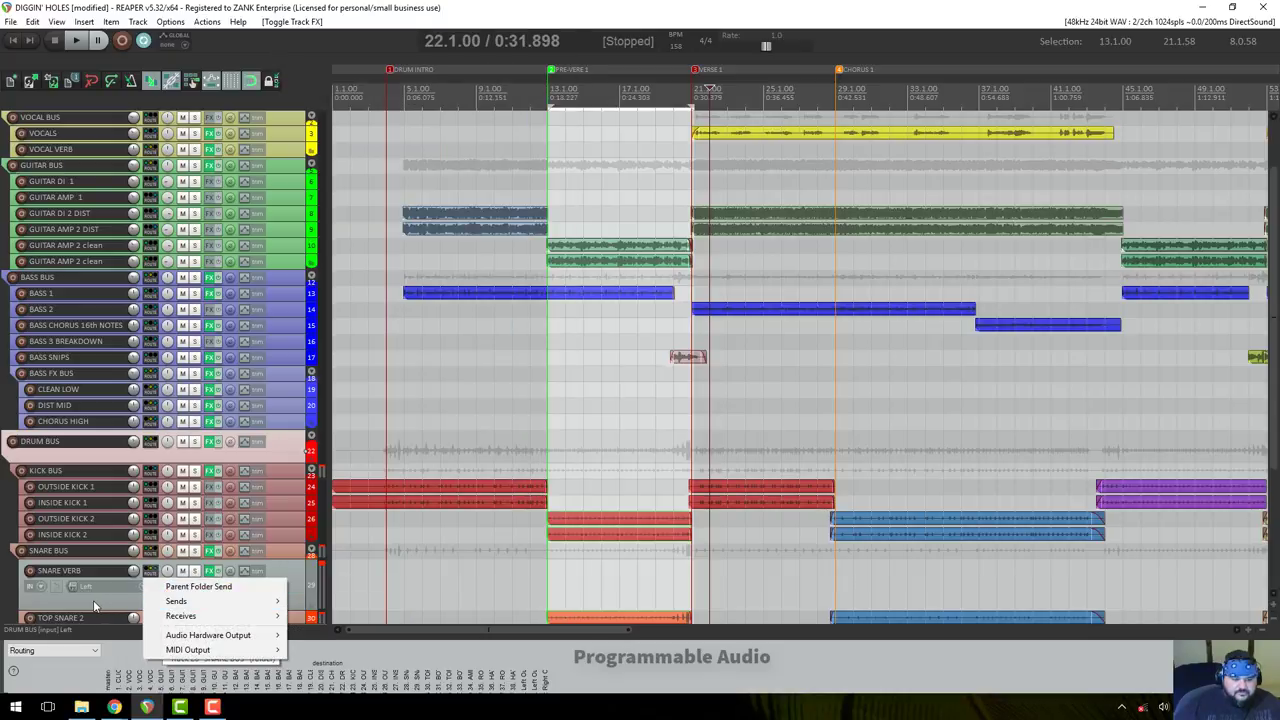
{"action": "left_click", "coordinate": [150, 573]}
{"action": "scroll", "coordinate": [200, 500], "scroll_direction": "down", "scroll_amount": 2}
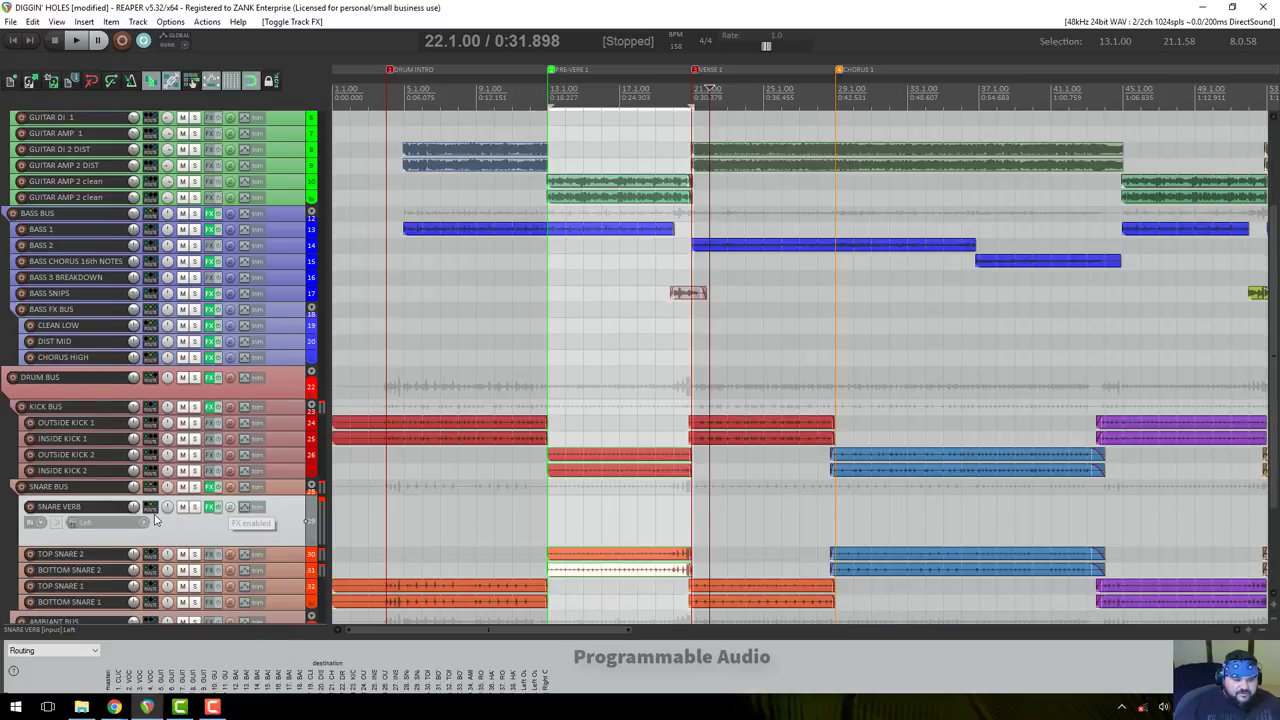
{"action": "left_click", "coordinate": [211, 508]}
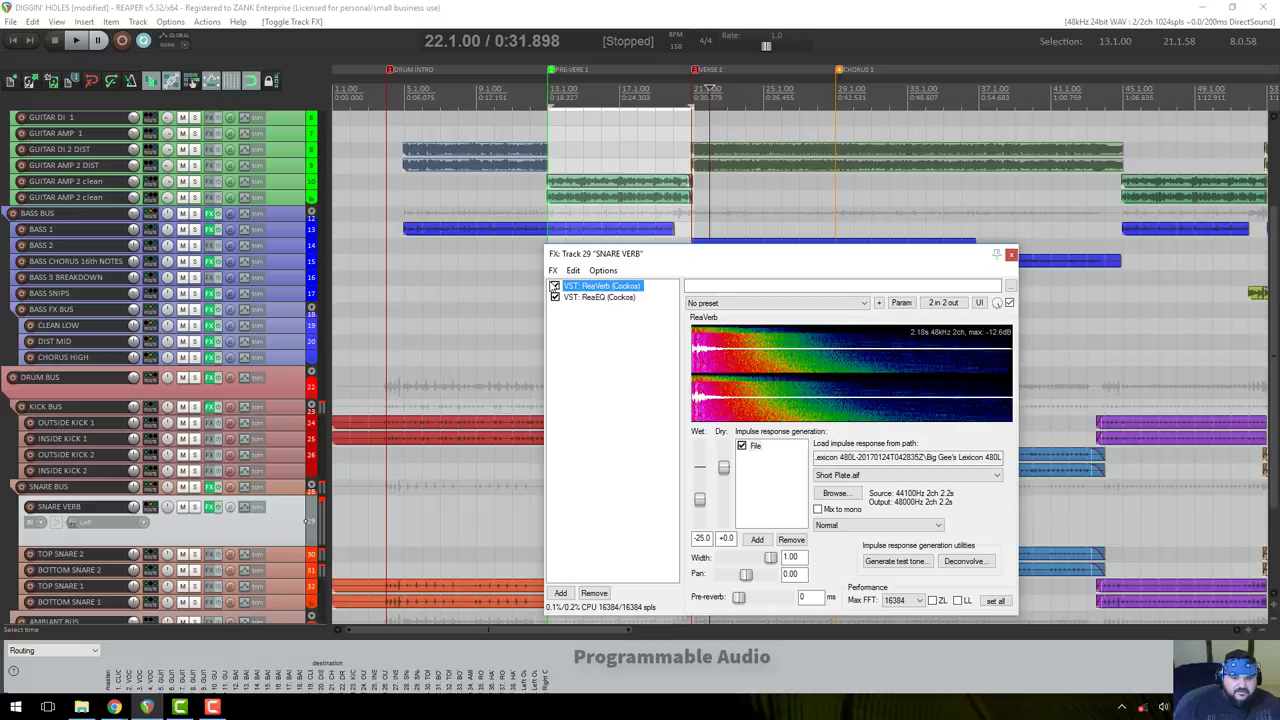
{"action": "left_click", "coordinate": [554, 286]}
{"action": "left_click", "coordinate": [555, 298]}
Solo the DRUM BUS during playback, compare the snare with ReaVerb on and off, and leave ReaVerb and ReaEQ enabled.
{"action": "key", "text": "space"}
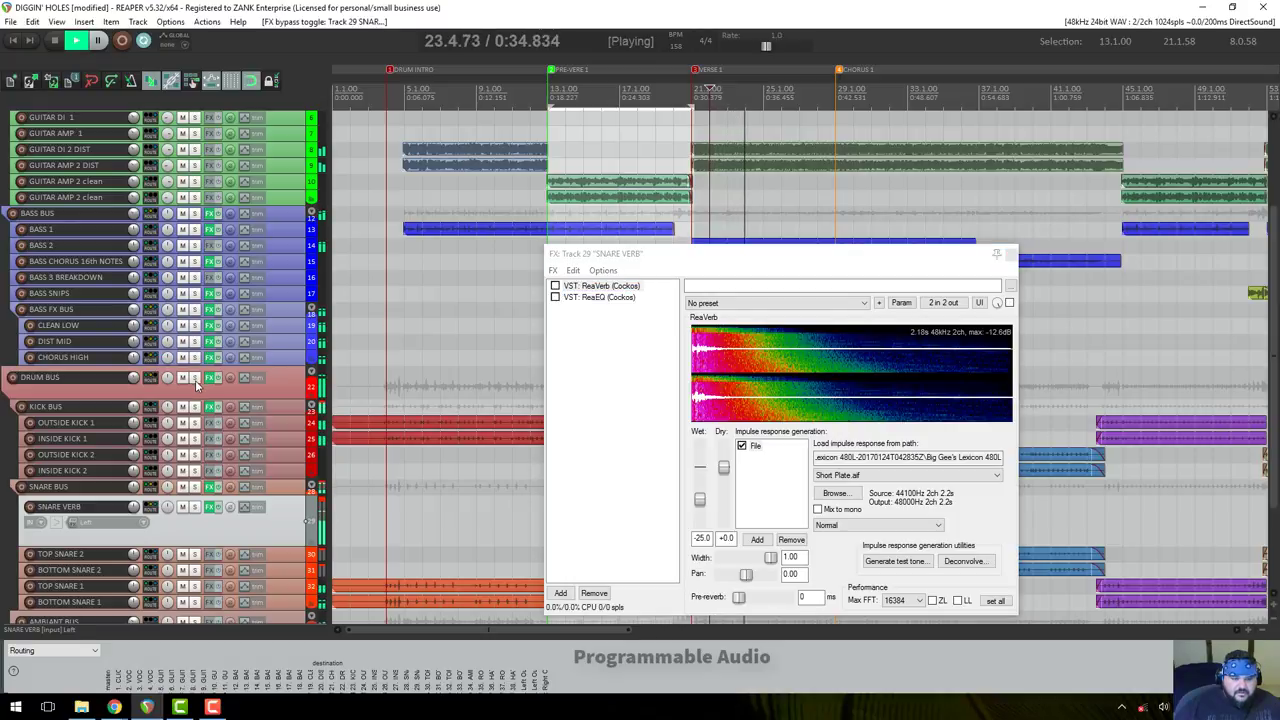
{"action": "key", "text": "s"}
{"action": "left_click", "coordinate": [555, 286]}
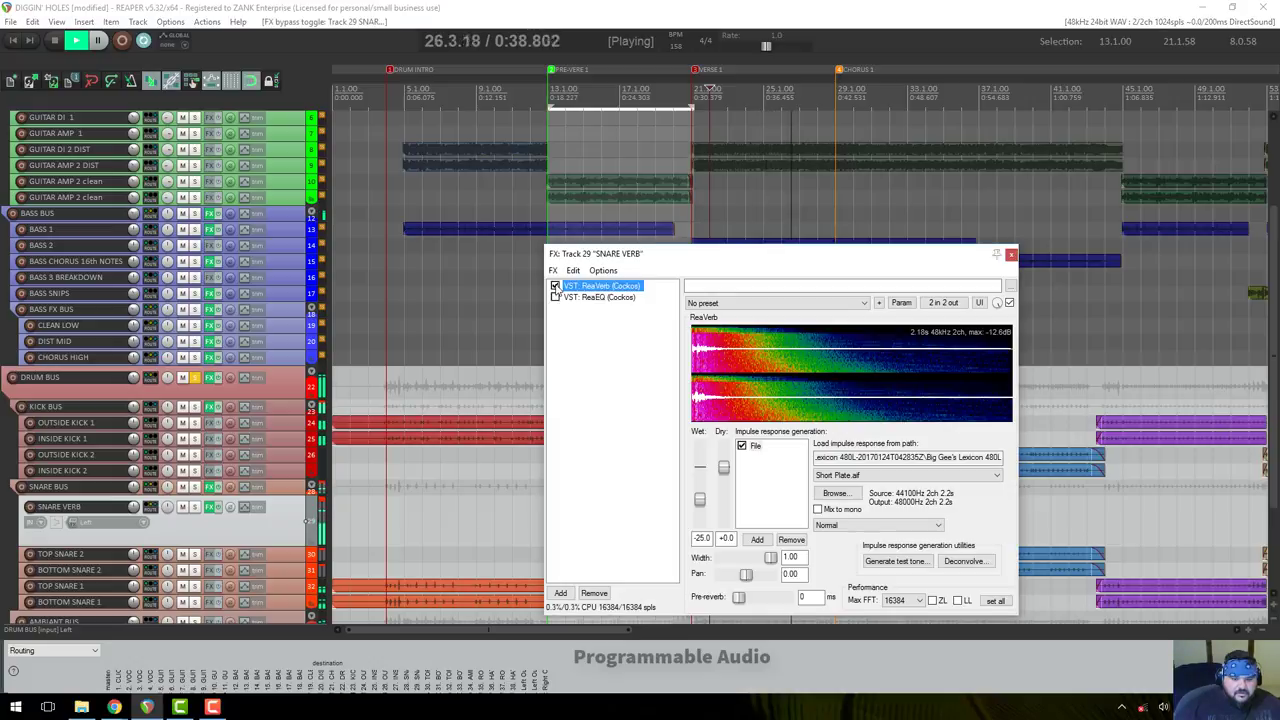
{"action": "left_click", "coordinate": [555, 286]}
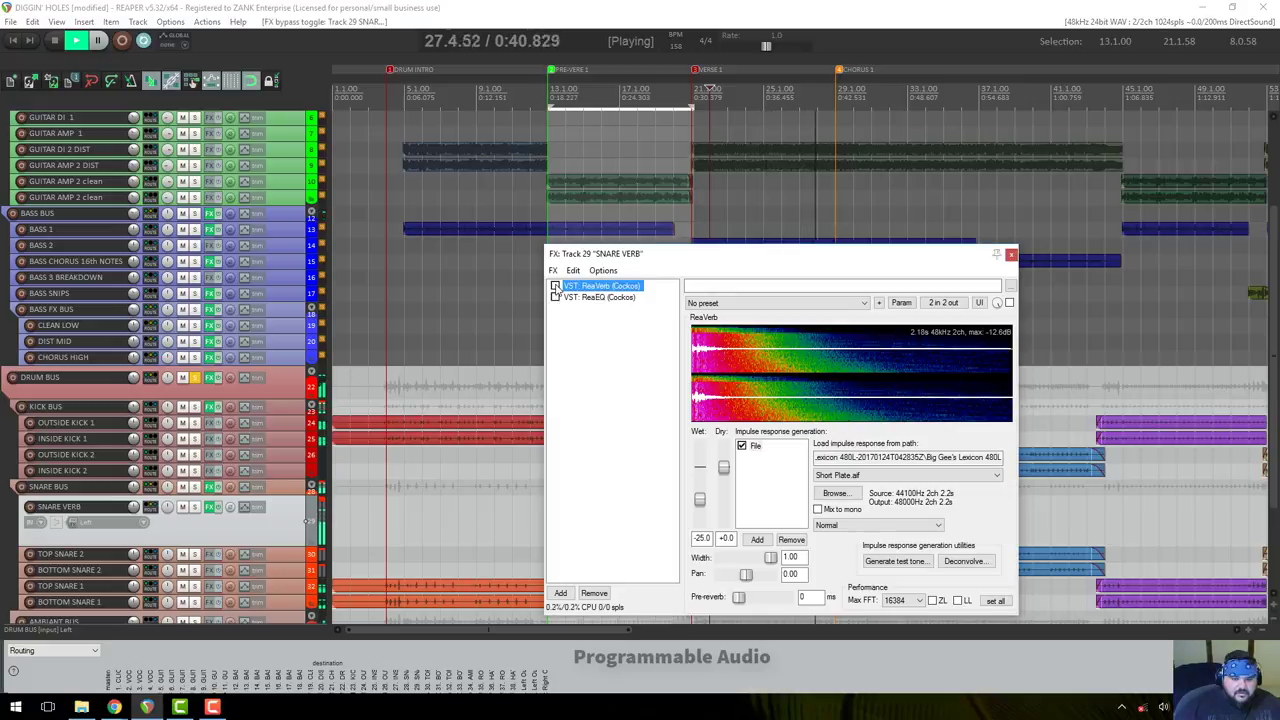
{"action": "left_click", "coordinate": [555, 286]}
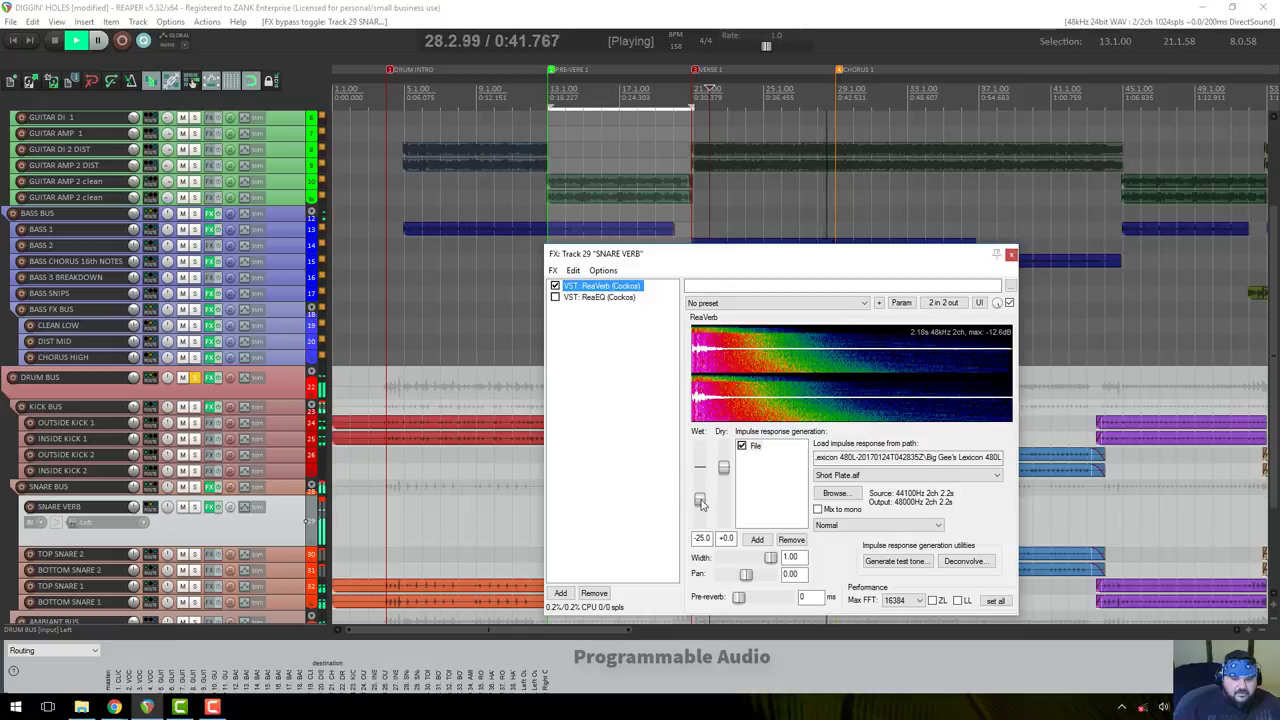
{"action": "left_click", "coordinate": [555, 298]}
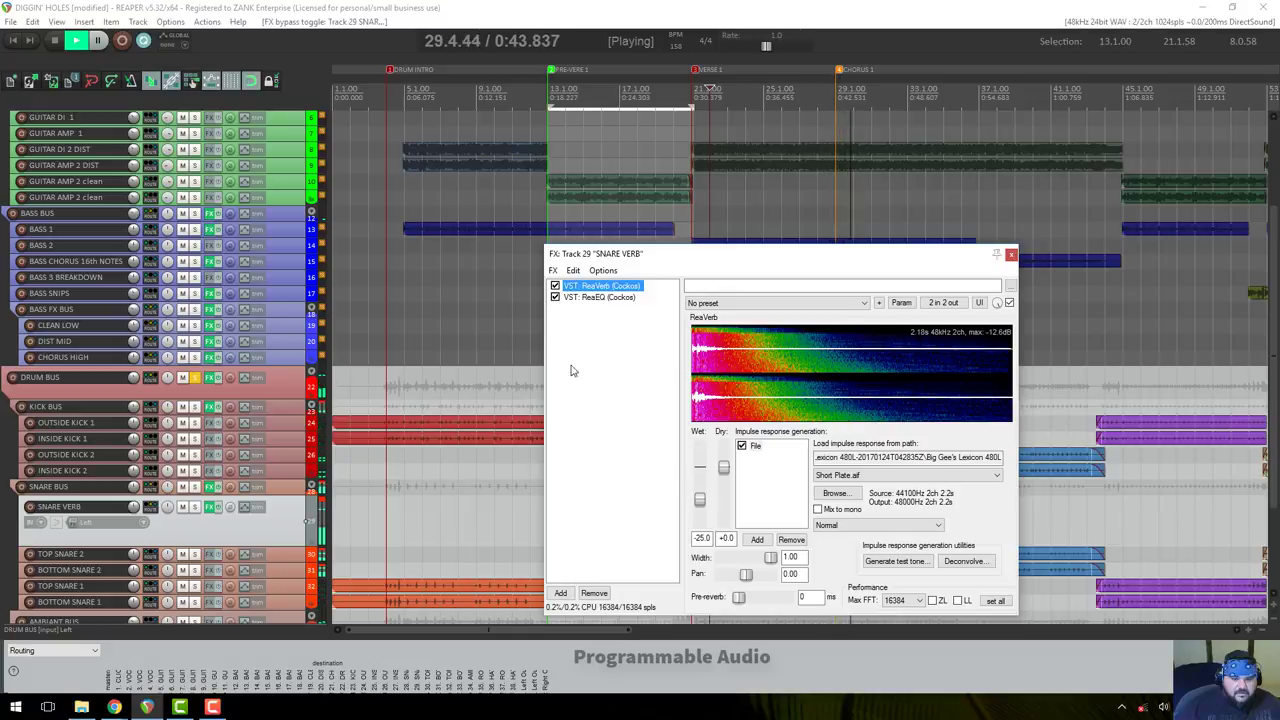
Raise ReaVerb's wet level to +0.0 dB on SNARE VERB and stop playback.
{"action": "left_click", "coordinate": [700, 500]}
{"action": "left_click_drag", "start_coordinate": [700, 502], "coordinate": [700, 488]}
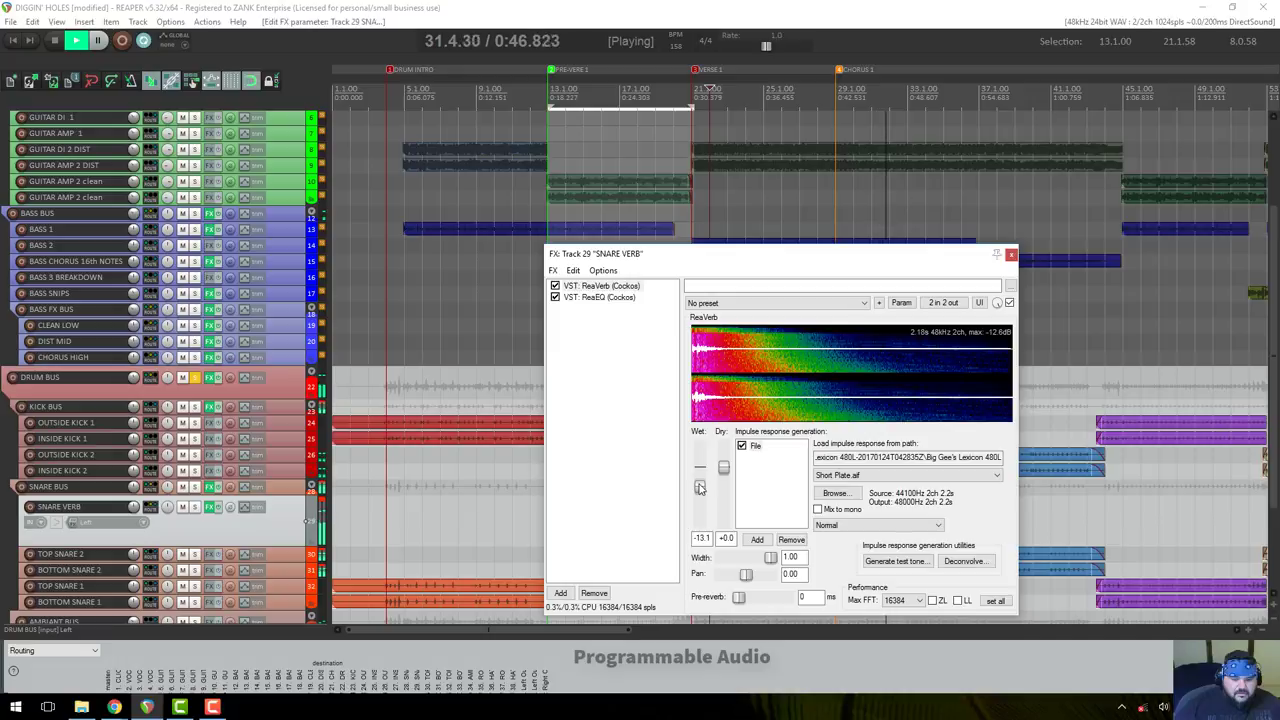
{"action": "key", "text": "space"}
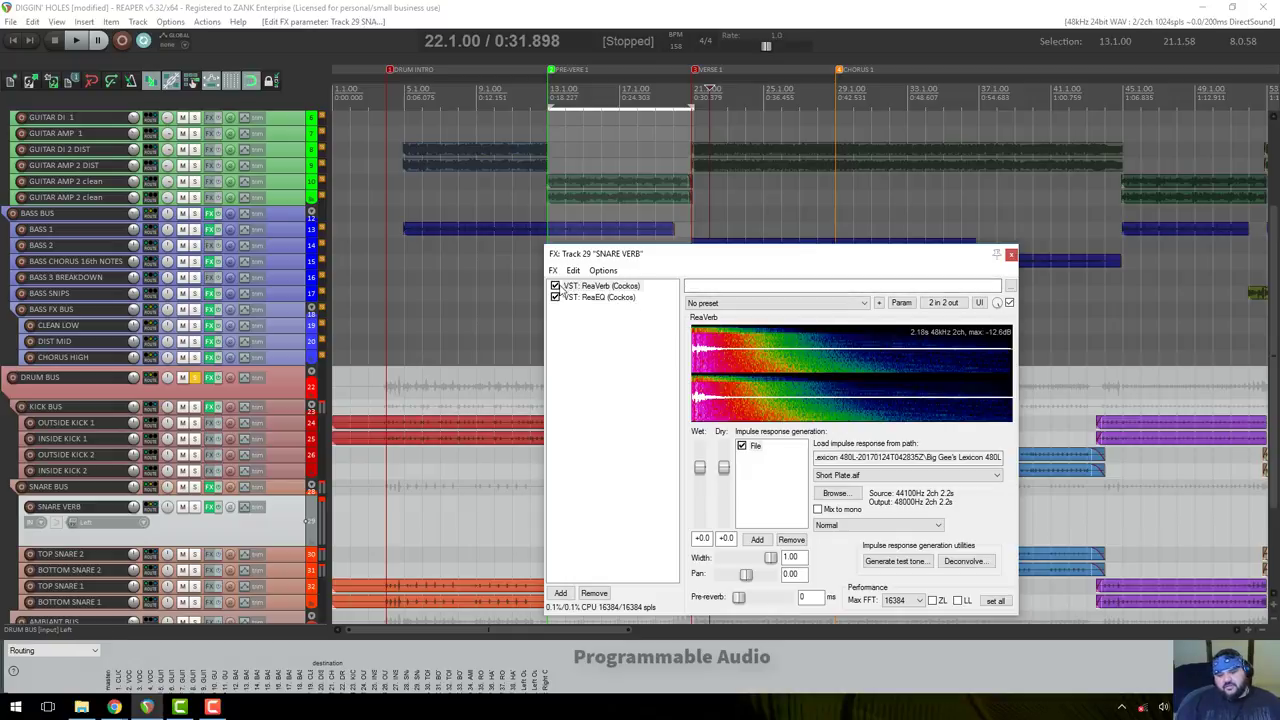
Play the soloed drums and compare them with ReaVerb off and on, and with SNARE VERB's whole effects chain bypassed.
{"action": "key", "text": "space"}
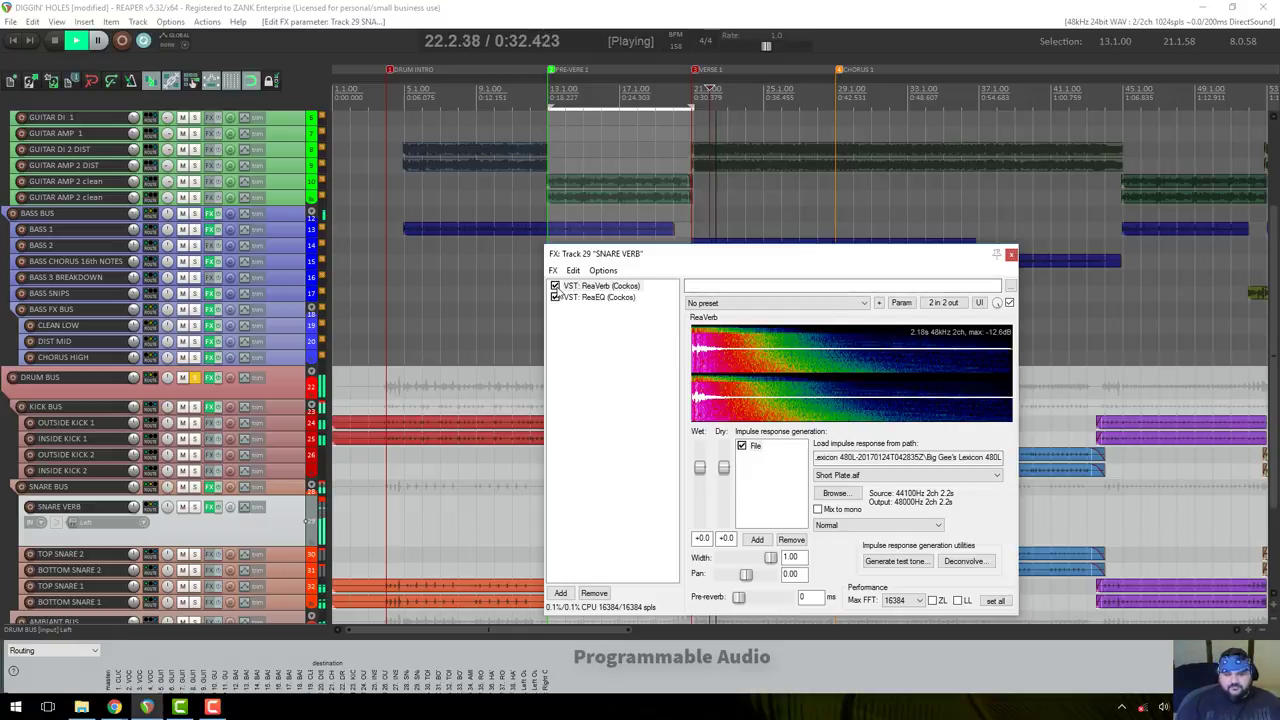
{"action": "left_click", "coordinate": [555, 287]}
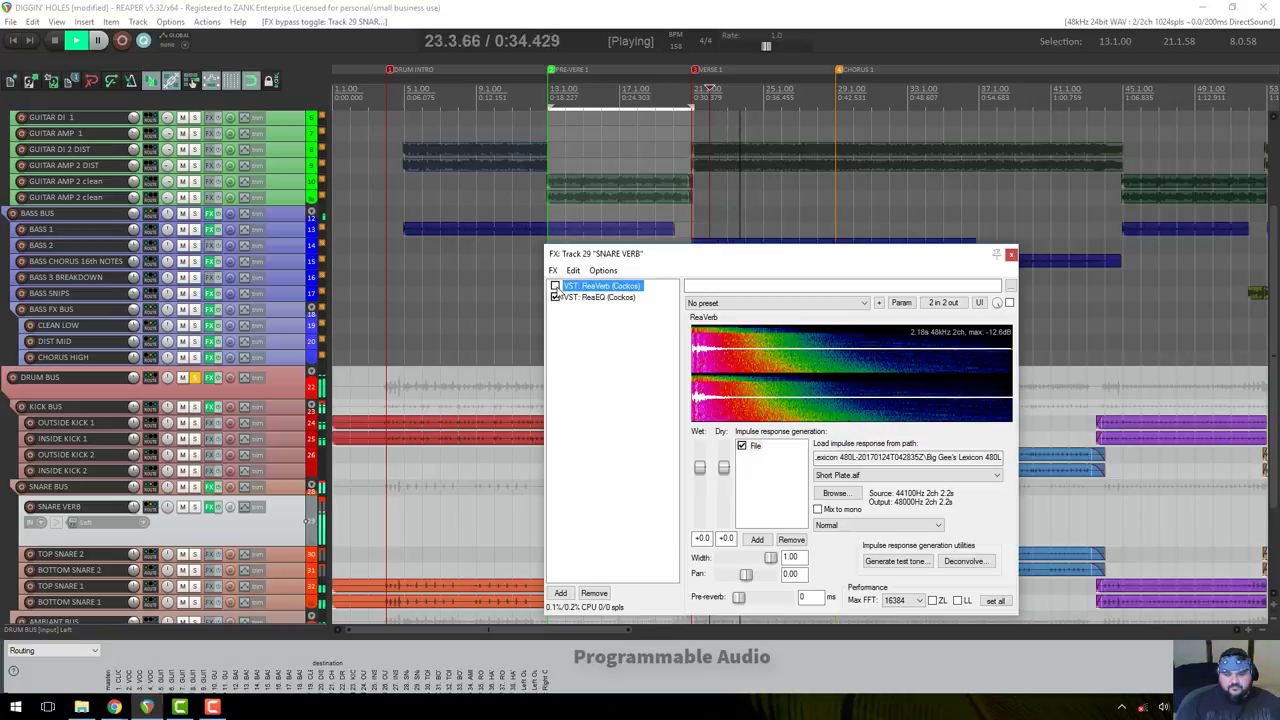
{"action": "left_click", "coordinate": [555, 287]}
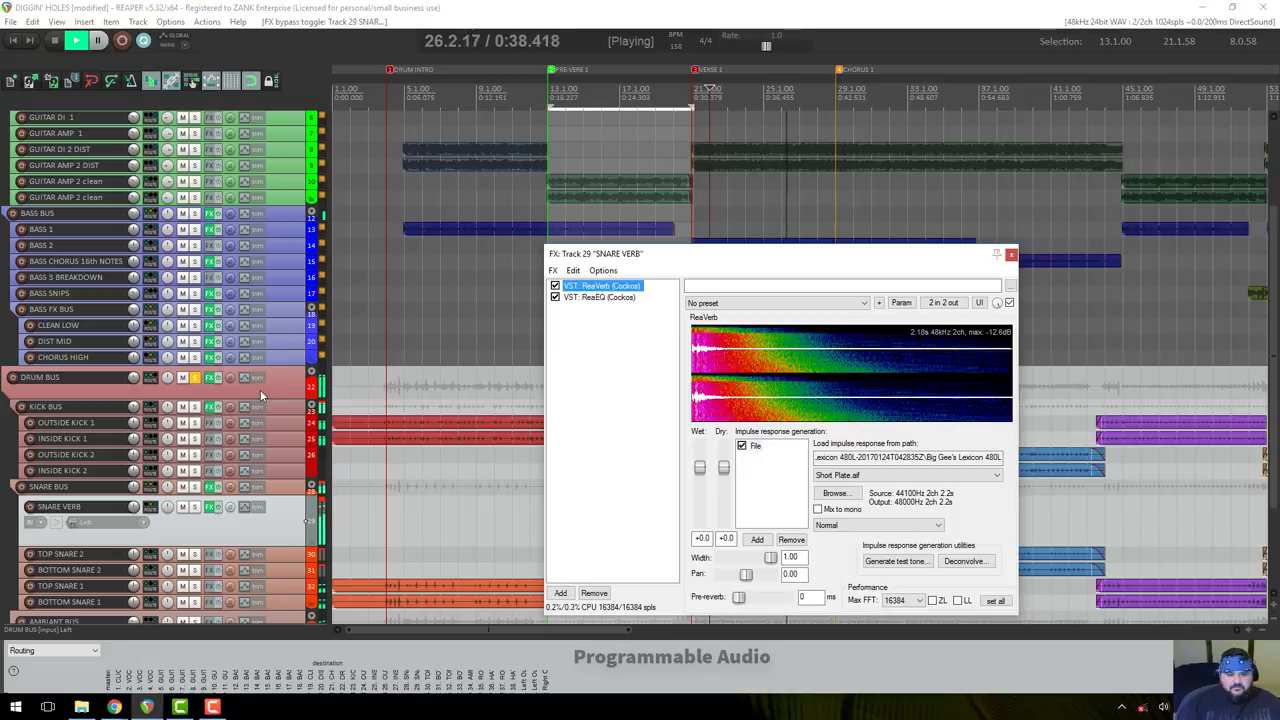
{"action": "left_click", "coordinate": [211, 507]}
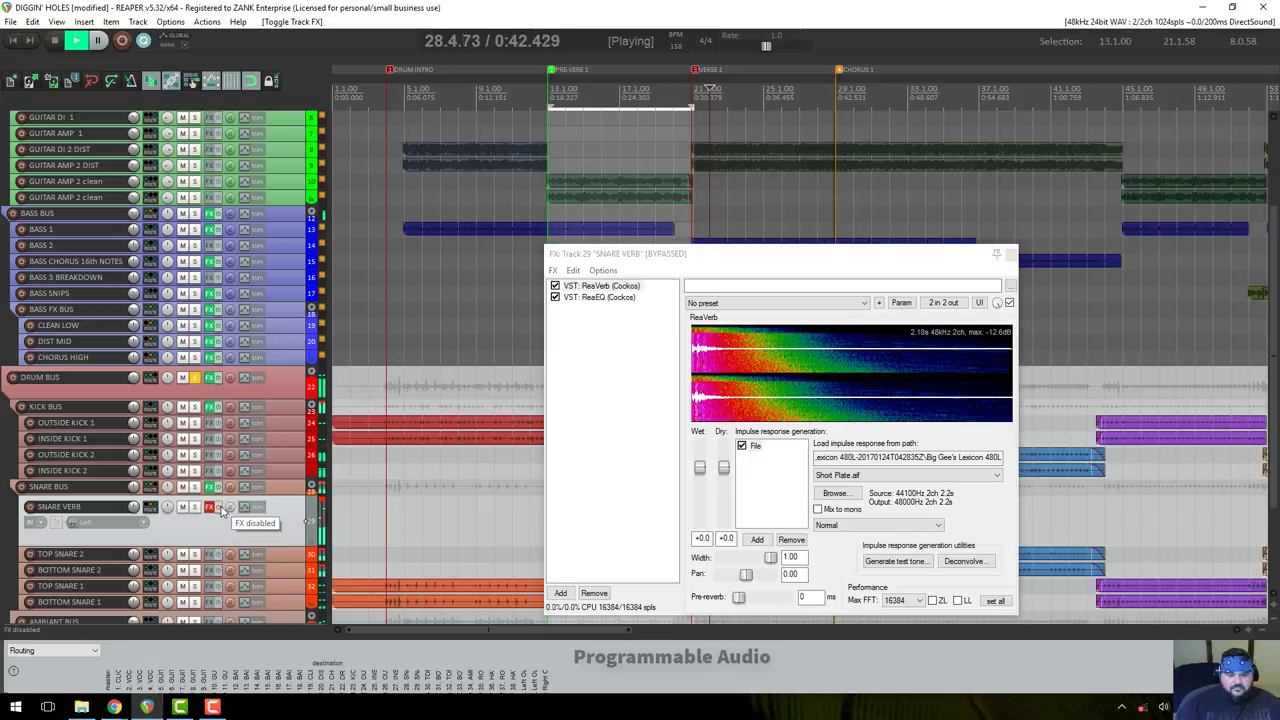
{"action": "key", "text": "space"}
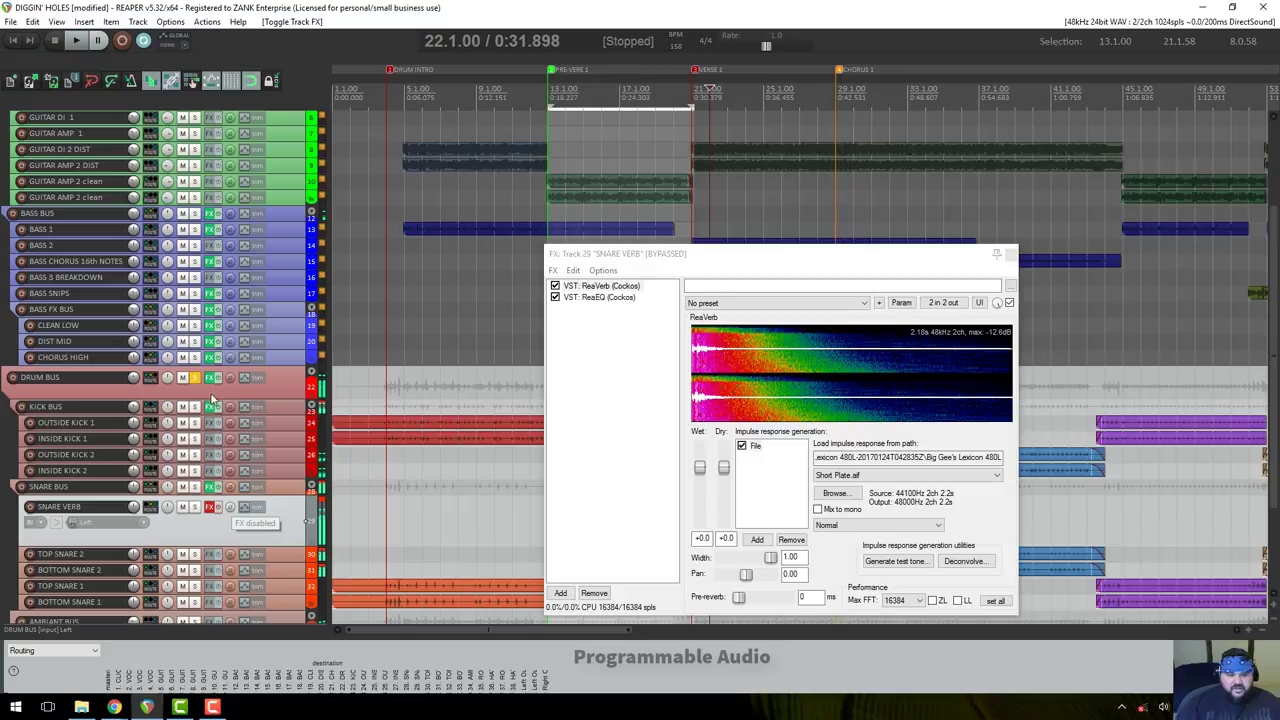
Unsolo the DRUM BUS, re-enable SNARE VERB's effects while the full mix plays, and stop playback.
{"action": "key", "text": "space"}
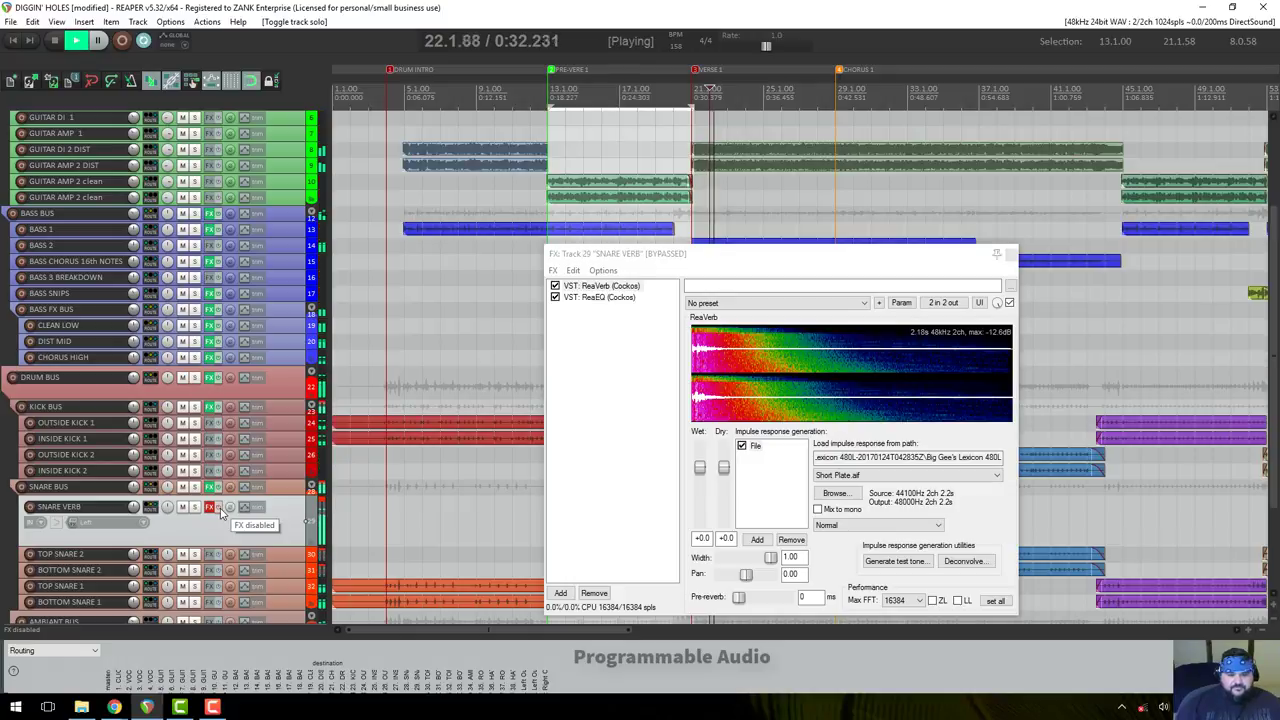
{"action": "left_click", "coordinate": [222, 512]}
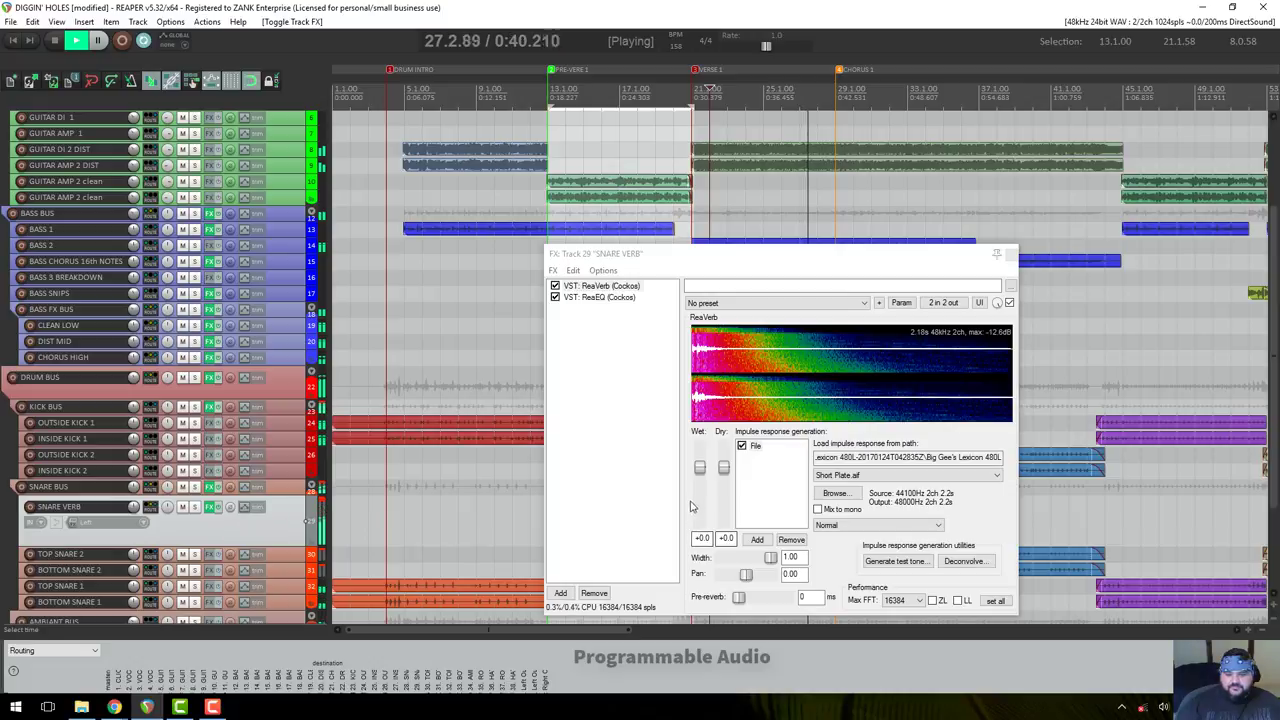
{"action": "key", "text": "space"}
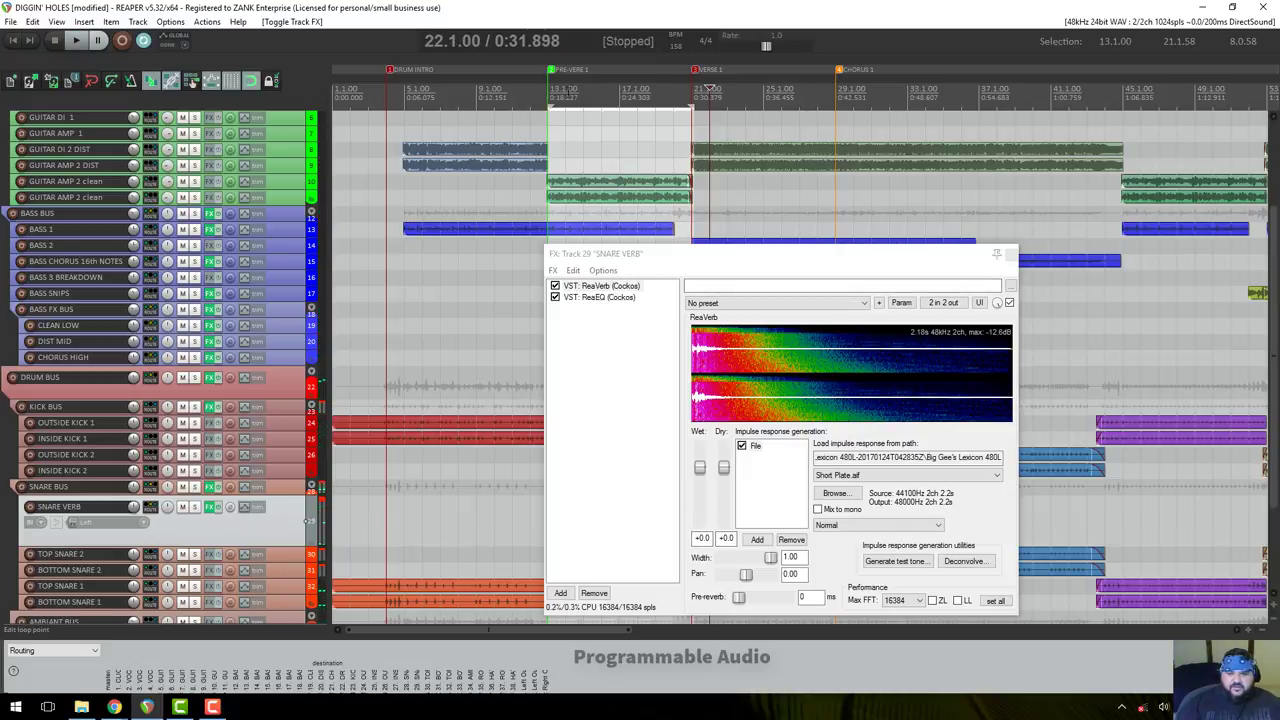
Place the edit cursor at bar 21 and set the time selection to Verse 1, from bar 21 to bar 29.
{"action": "left_click", "coordinate": [548, 90]}
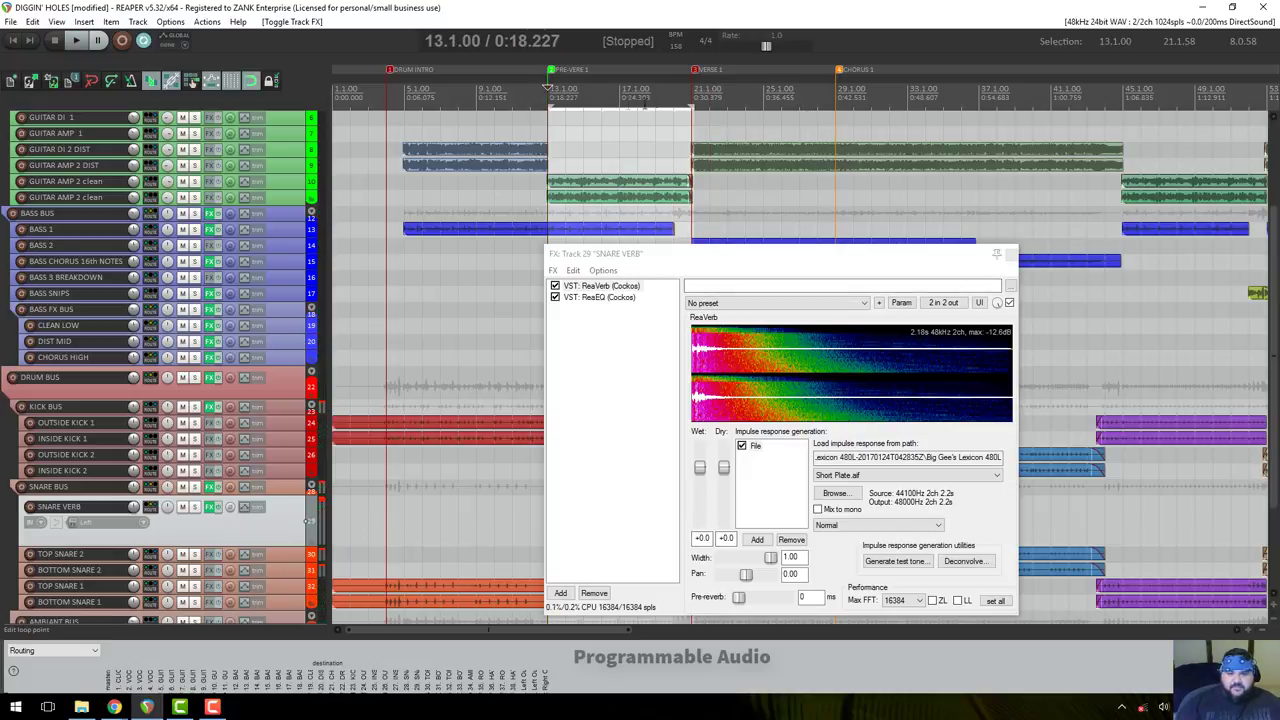
{"action": "left_click", "coordinate": [692, 90]}
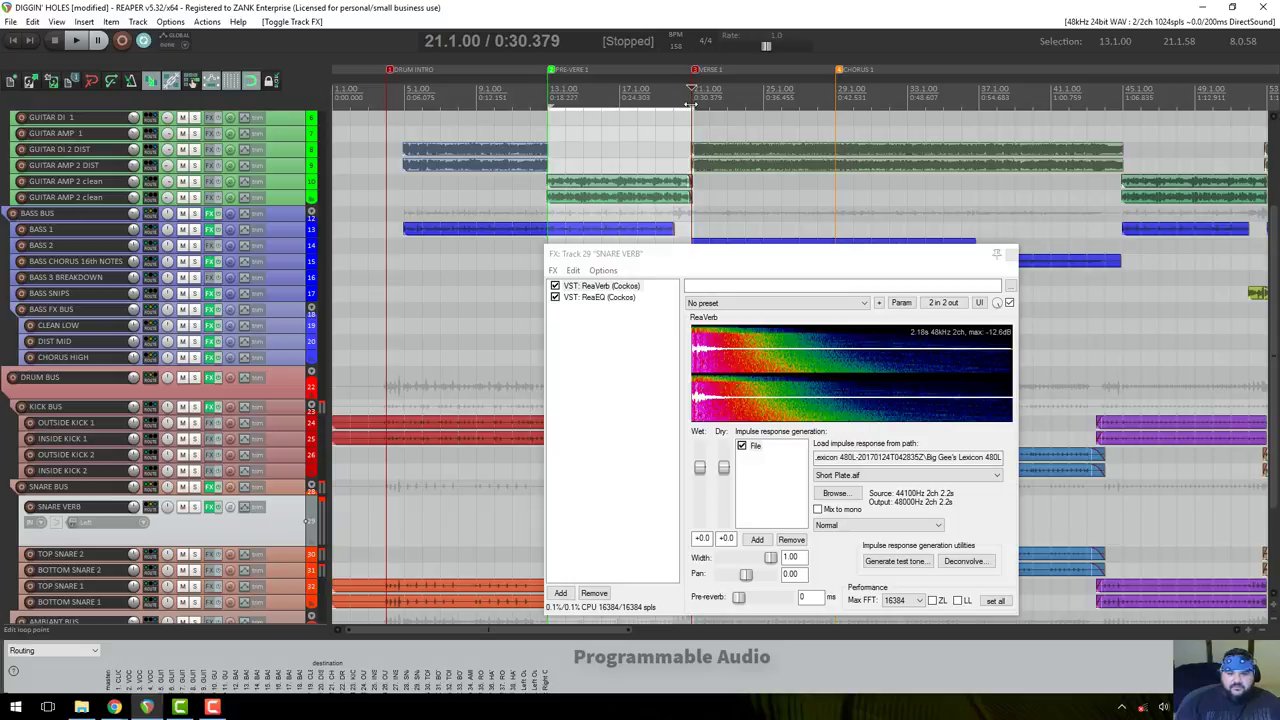
{"action": "mouse_move", "coordinate": [692, 104]}
{"action": "left_mouse_down"}
{"action": "mouse_move", "coordinate": [858, 121]}
{"action": "mouse_move", "coordinate": [841, 121]}
{"action": "left_mouse_up"}
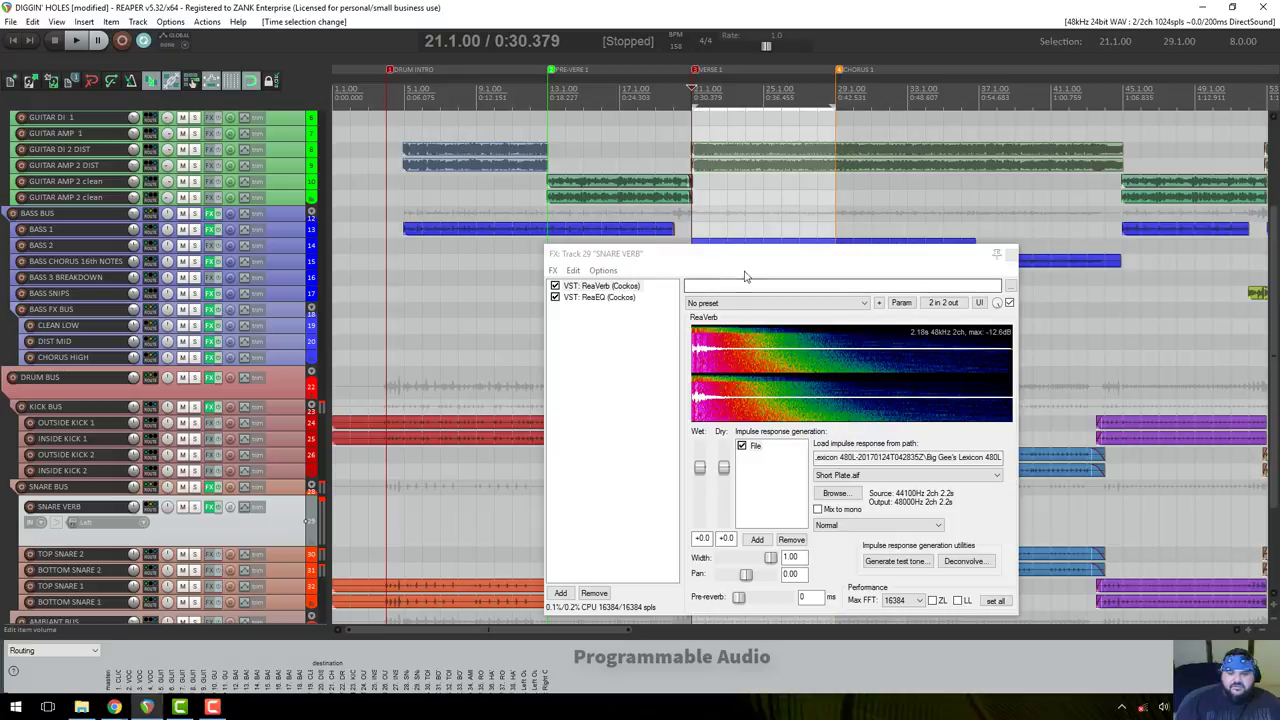
Reposition the SNARE VERB effects window and lower ReaVerb's wet level to about -8.7 dB while the Verse 1 selection plays.
{"action": "left_click_drag", "start_coordinate": [750, 266], "coordinate": [690, 250]}
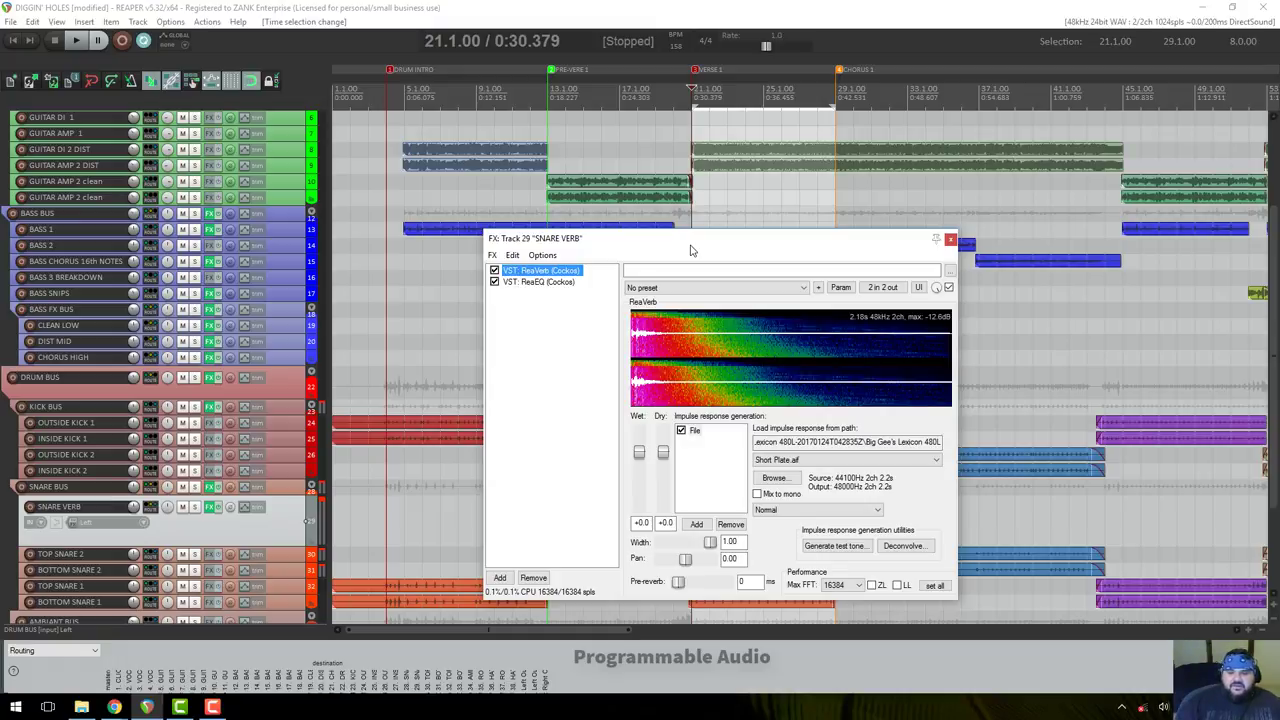
{"action": "left_click_drag", "start_coordinate": [690, 250], "coordinate": [622, 215]}
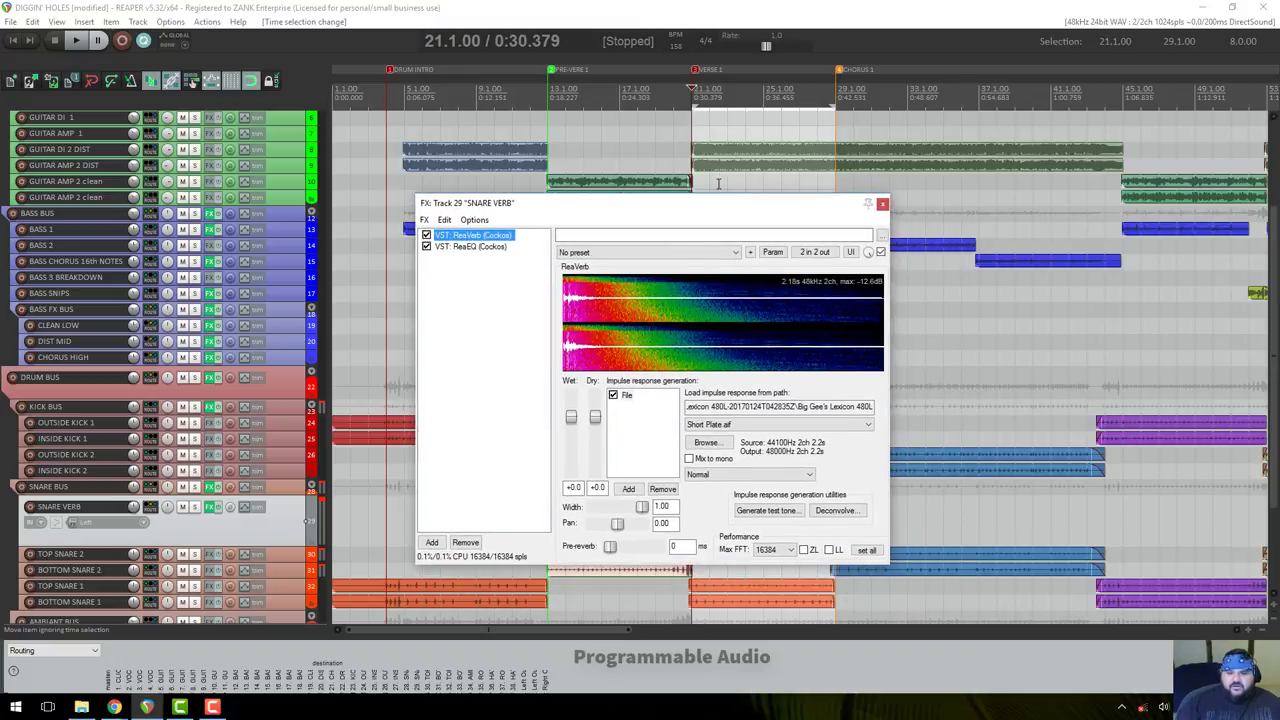
{"action": "key", "text": "space"}
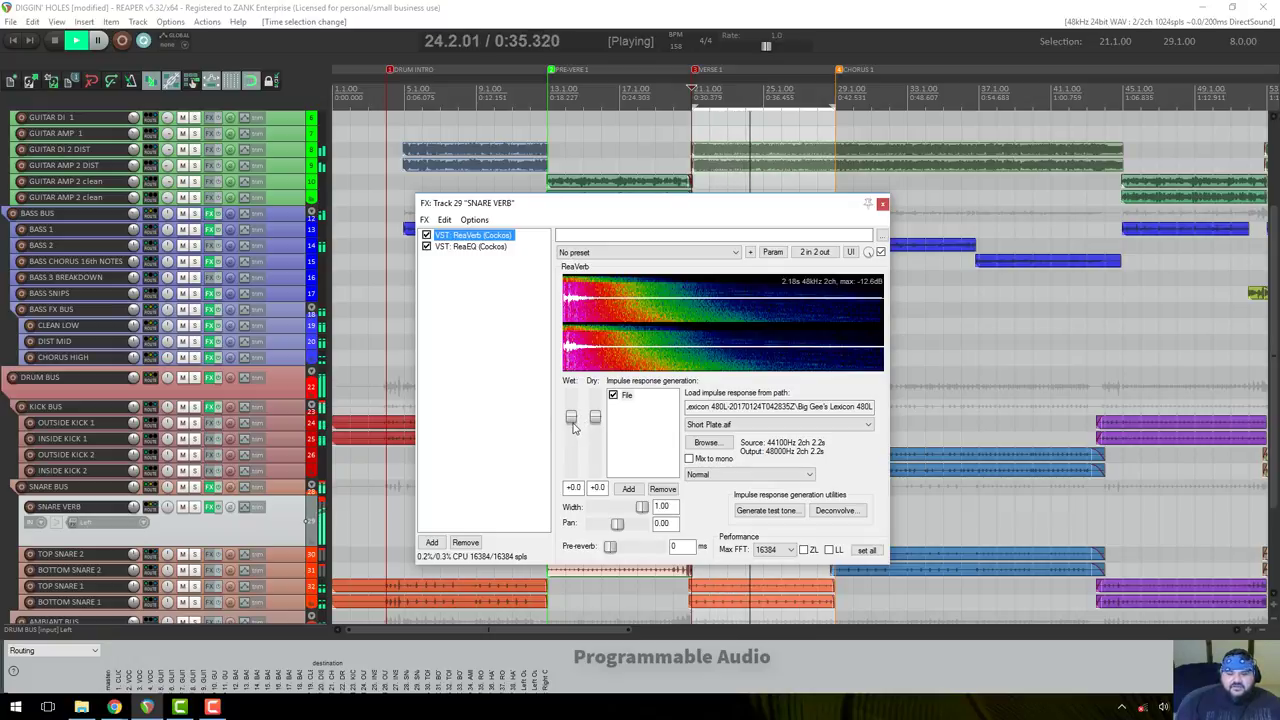
{"action": "left_click_drag", "start_coordinate": [571, 418], "coordinate": [572, 432]}
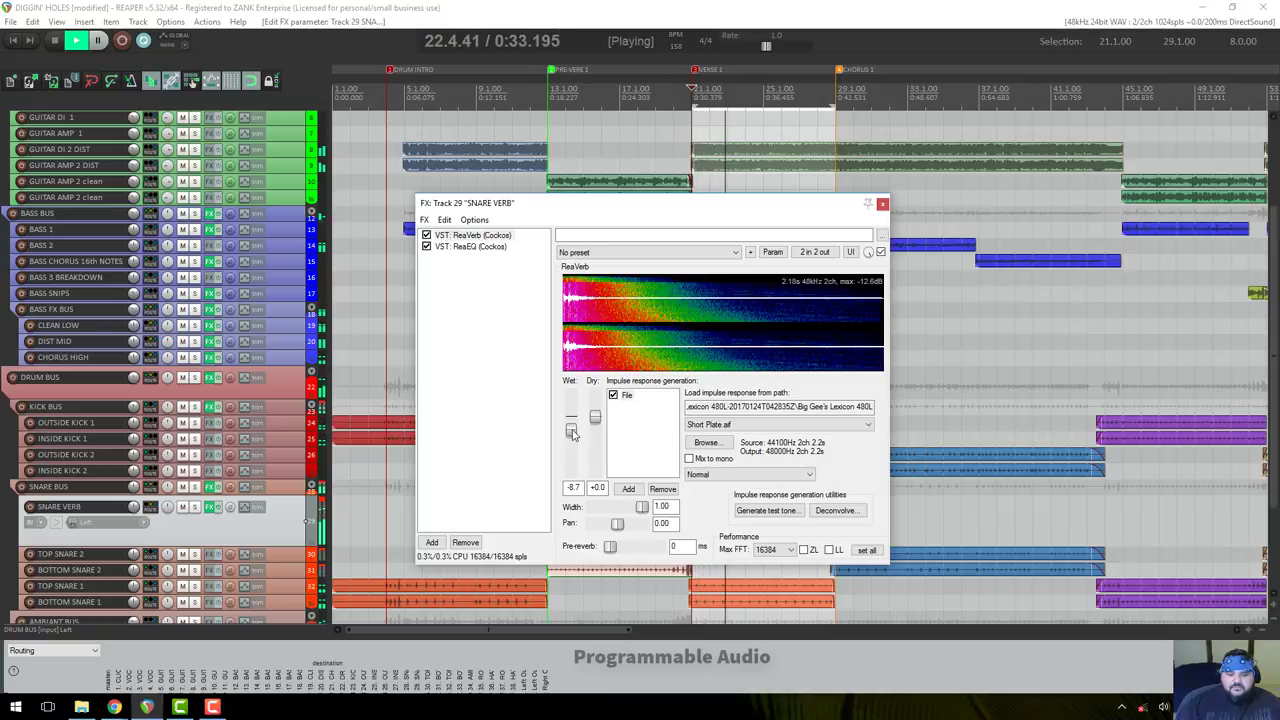
Try a ReaVerb wet level of about -25.3 dB against the soloed DRUM BUS in Verse 1, and unsolo the bus.
{"action": "key", "text": "space"}
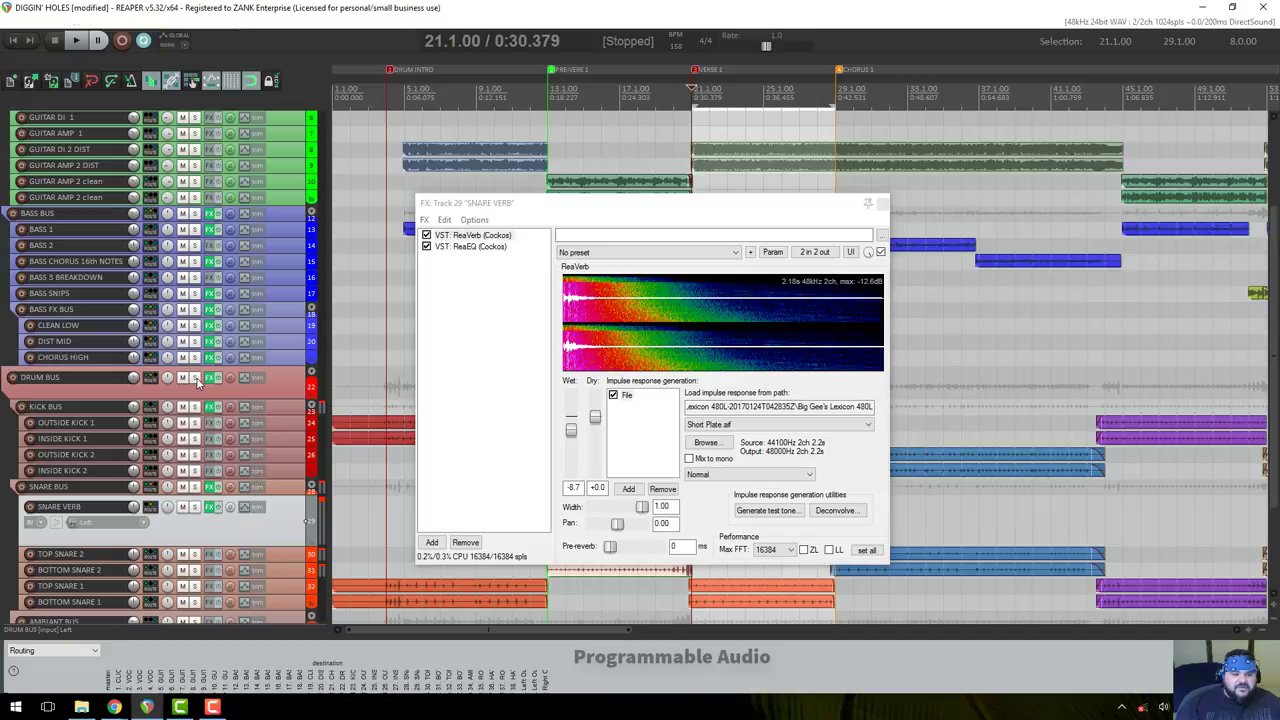
{"action": "left_click", "coordinate": [197, 377]}
{"action": "key", "text": "space"}
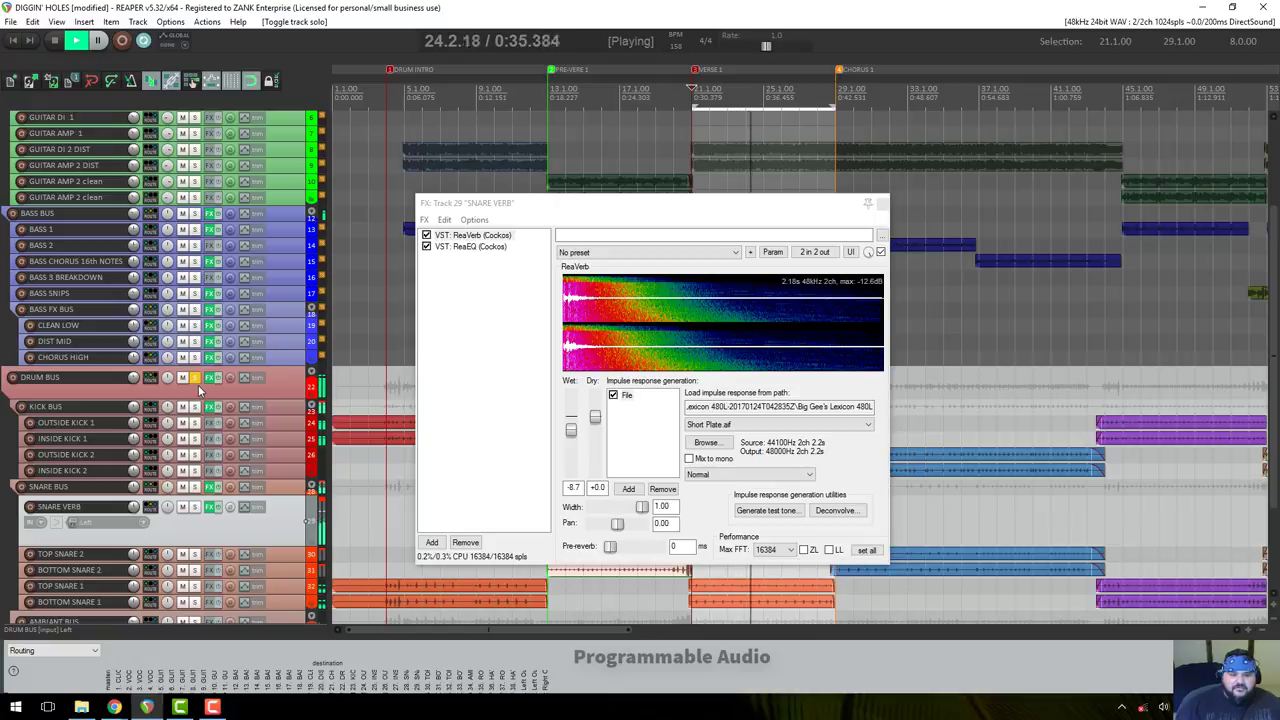
{"action": "key", "text": "space"}
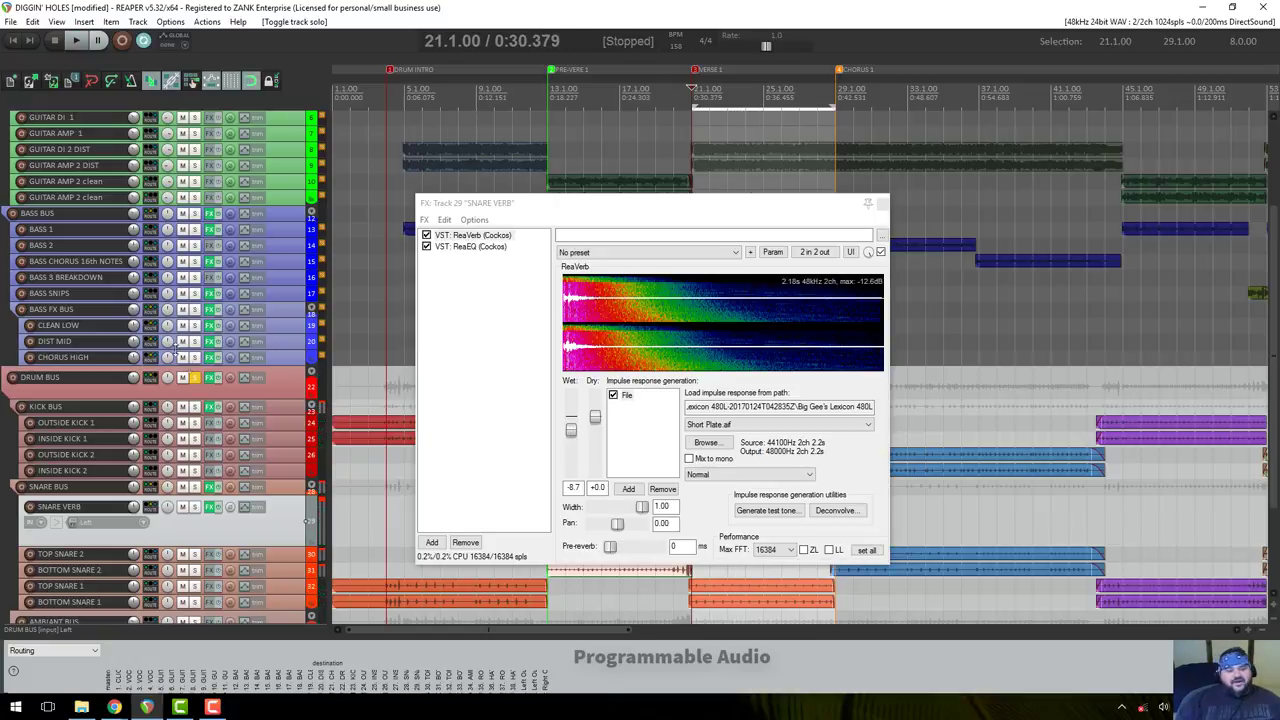
{"action": "left_click", "coordinate": [572, 432]}
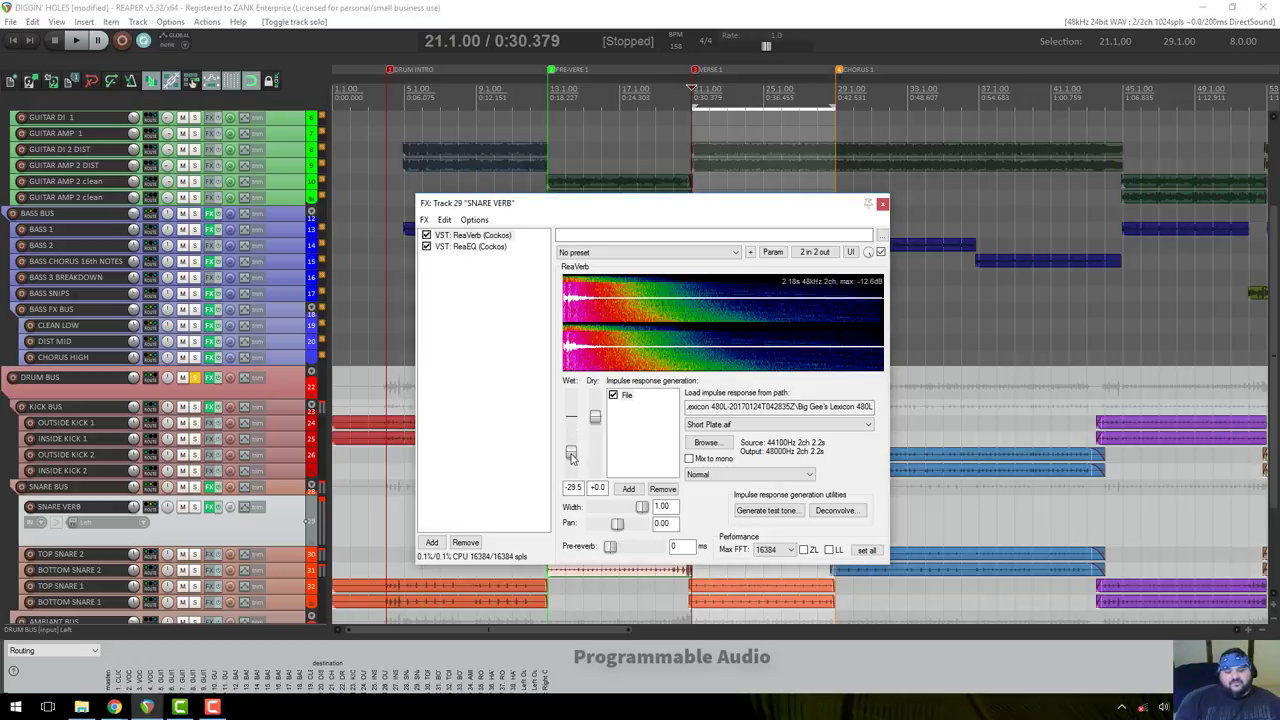
{"action": "key", "text": "space"}
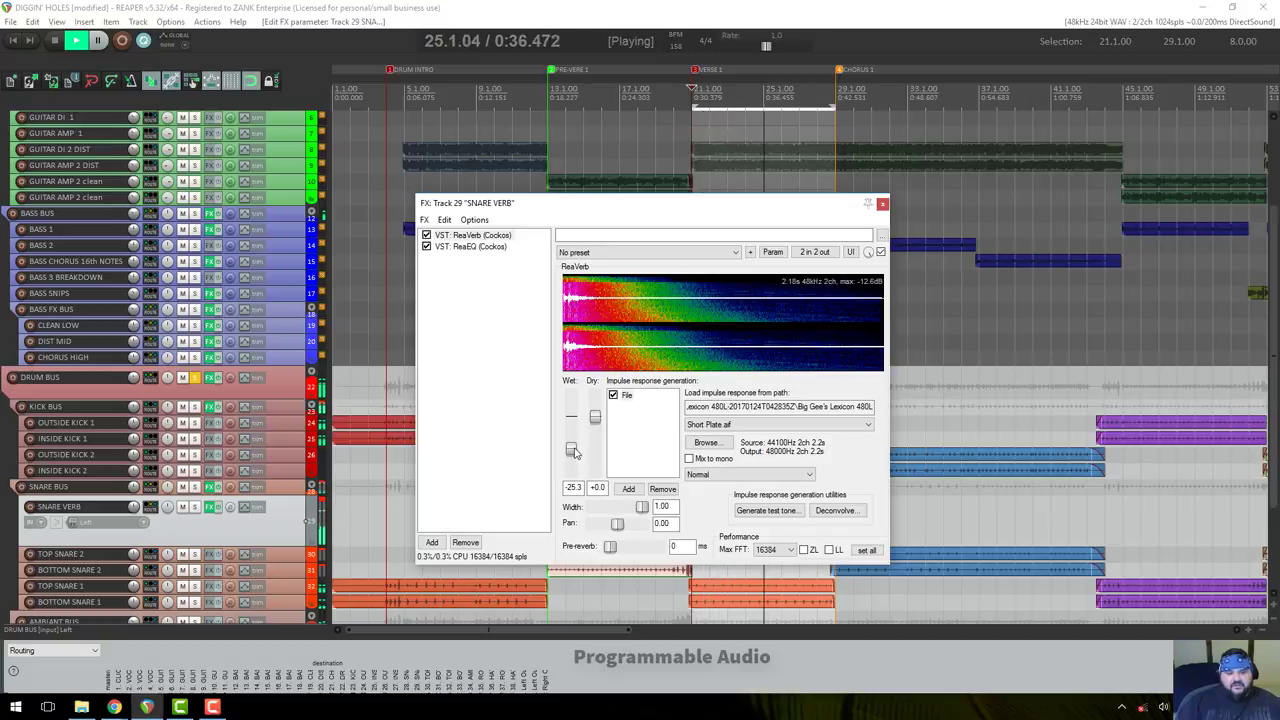
{"action": "left_click", "coordinate": [197, 384]}
{"action": "left_click", "coordinate": [197, 384]}
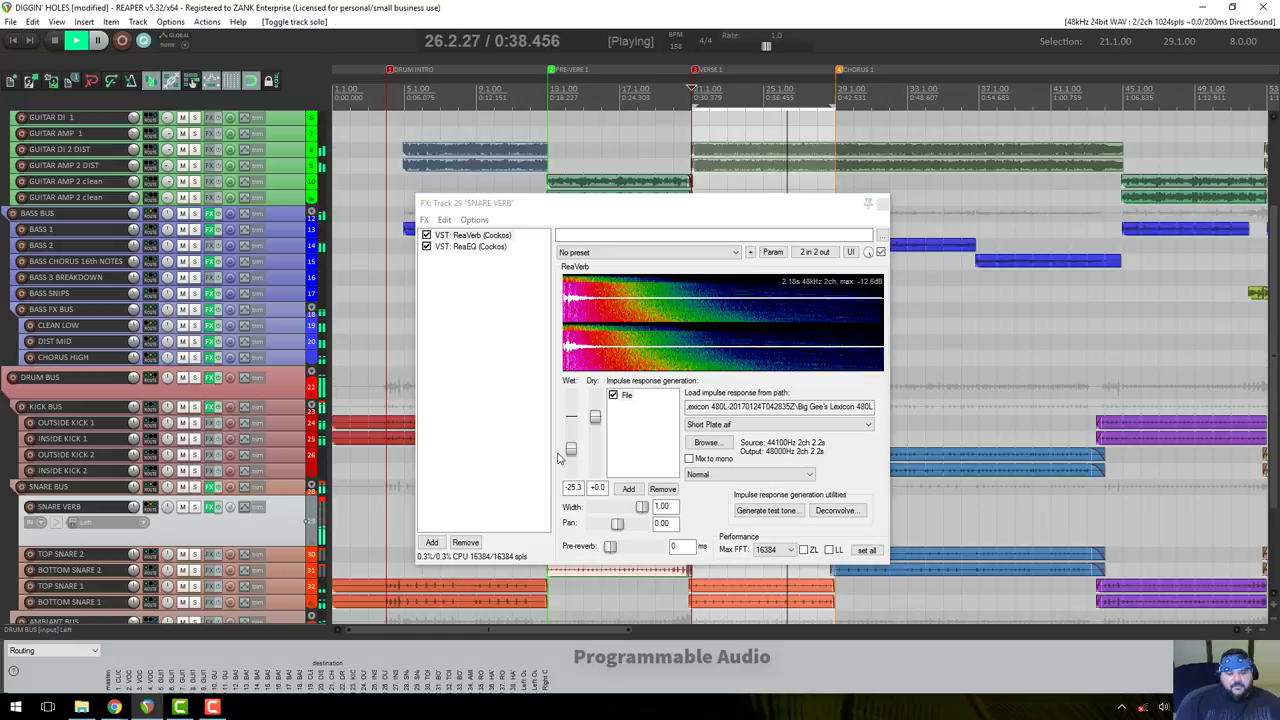
Raise ReaVerb's wet level to -8.0 dB while the full mix plays, and stop playback.
{"action": "left_click_drag", "start_coordinate": [571, 452], "coordinate": [577, 432]}
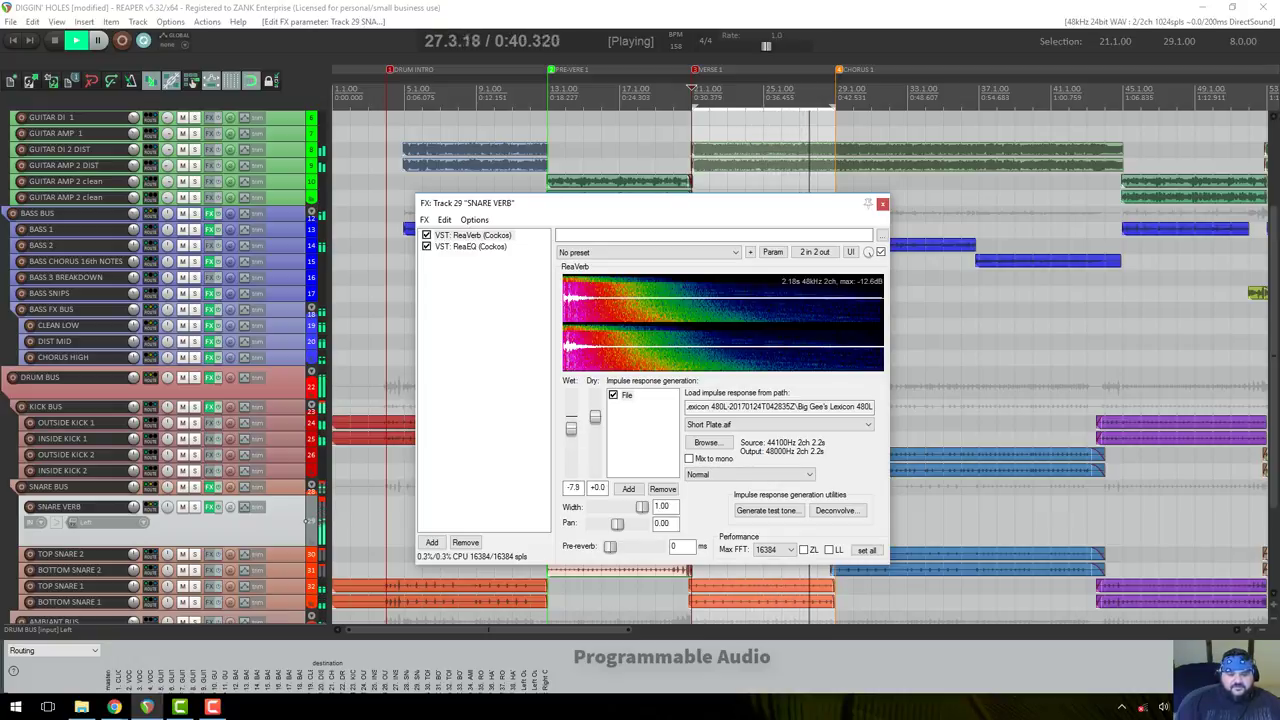
{"action": "left_click_drag", "start_coordinate": [571, 428], "coordinate": [570, 427]}
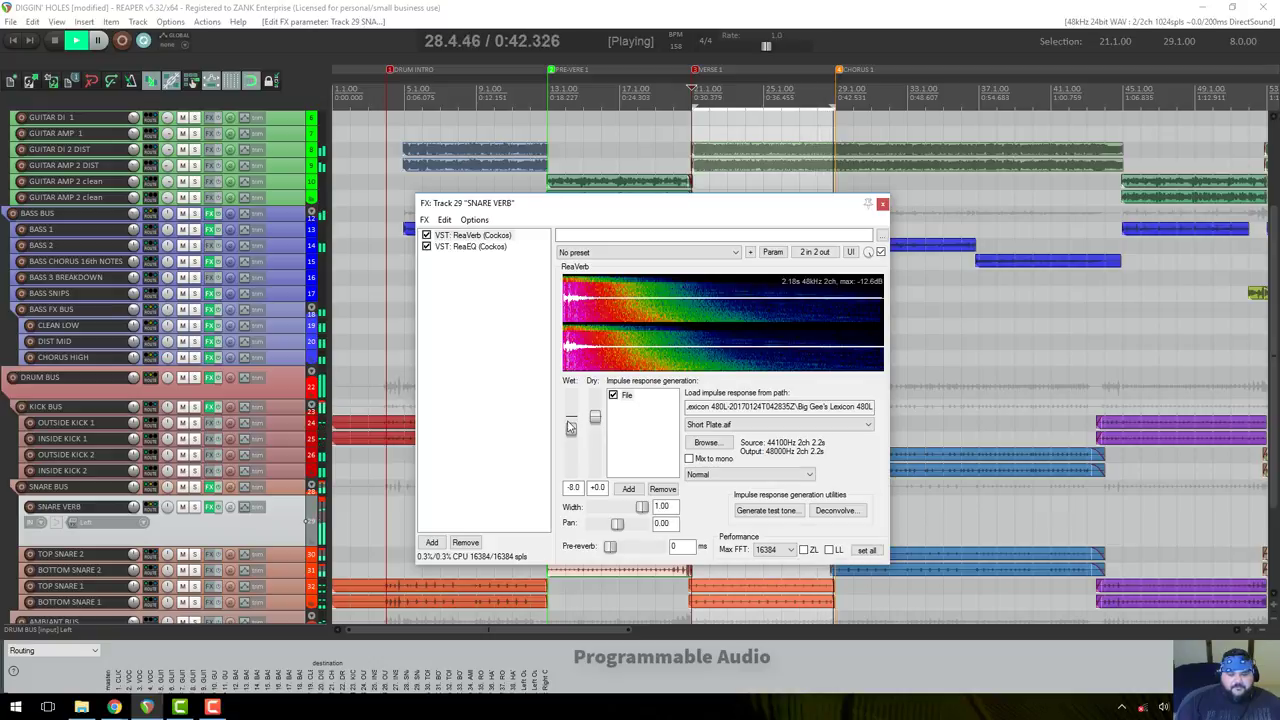
{"action": "key", "text": "space"}
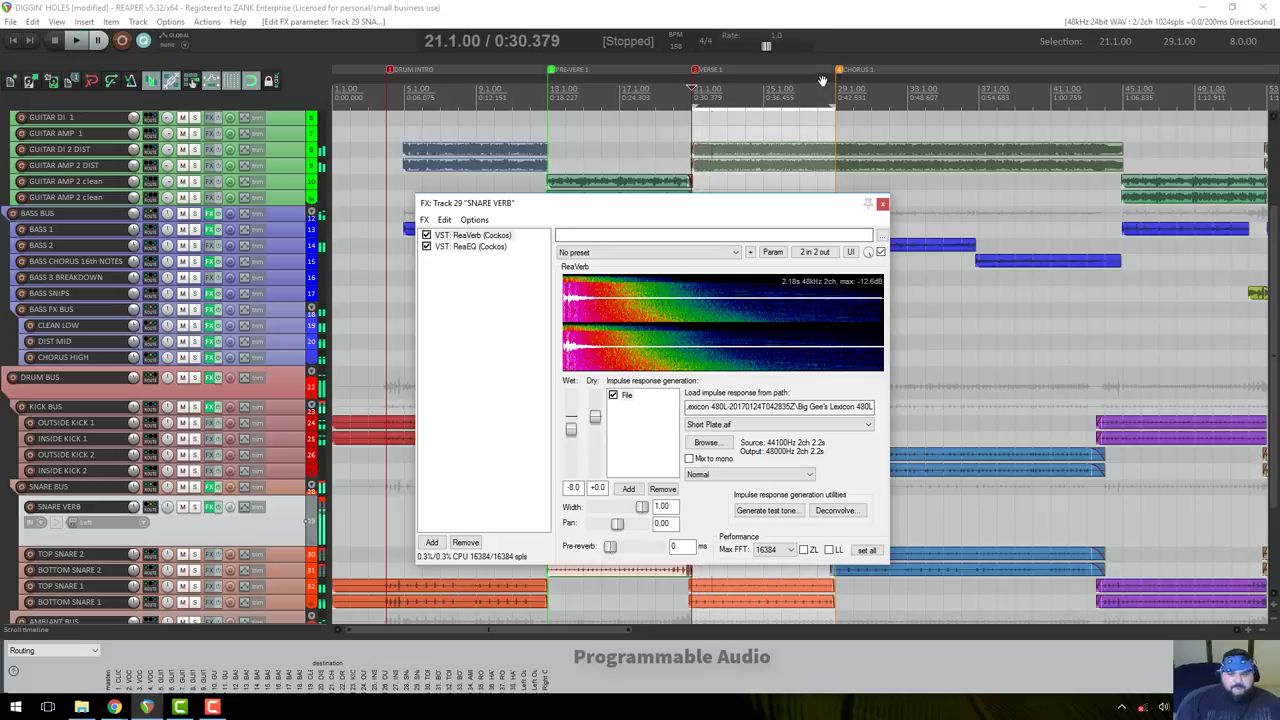
Set the time selection to Chorus 1, from bar 29 to bar 45, and close the SNARE VERB effects window.
{"action": "left_click_drag", "start_coordinate": [835, 104], "coordinate": [1068, 110]}
{"action": "double_click", "coordinate": [838, 104]}
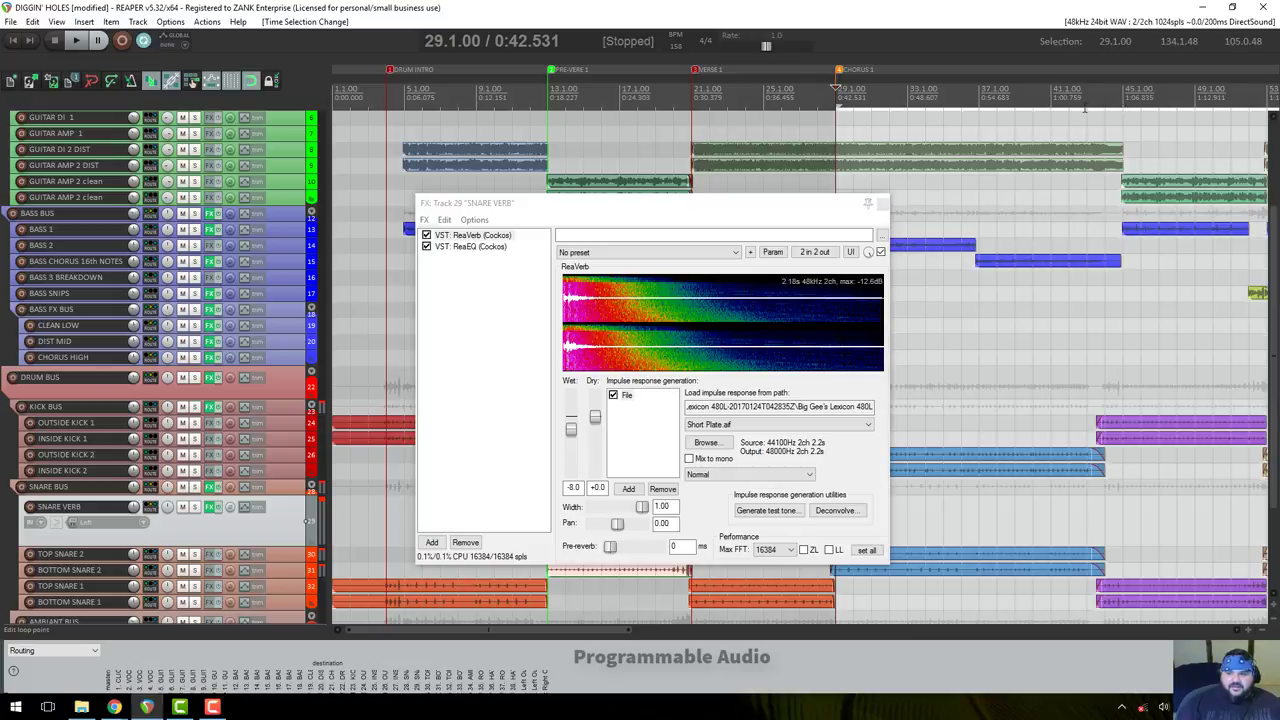
{"action": "left_click_drag", "start_coordinate": [1085, 110], "coordinate": [836, 104]}
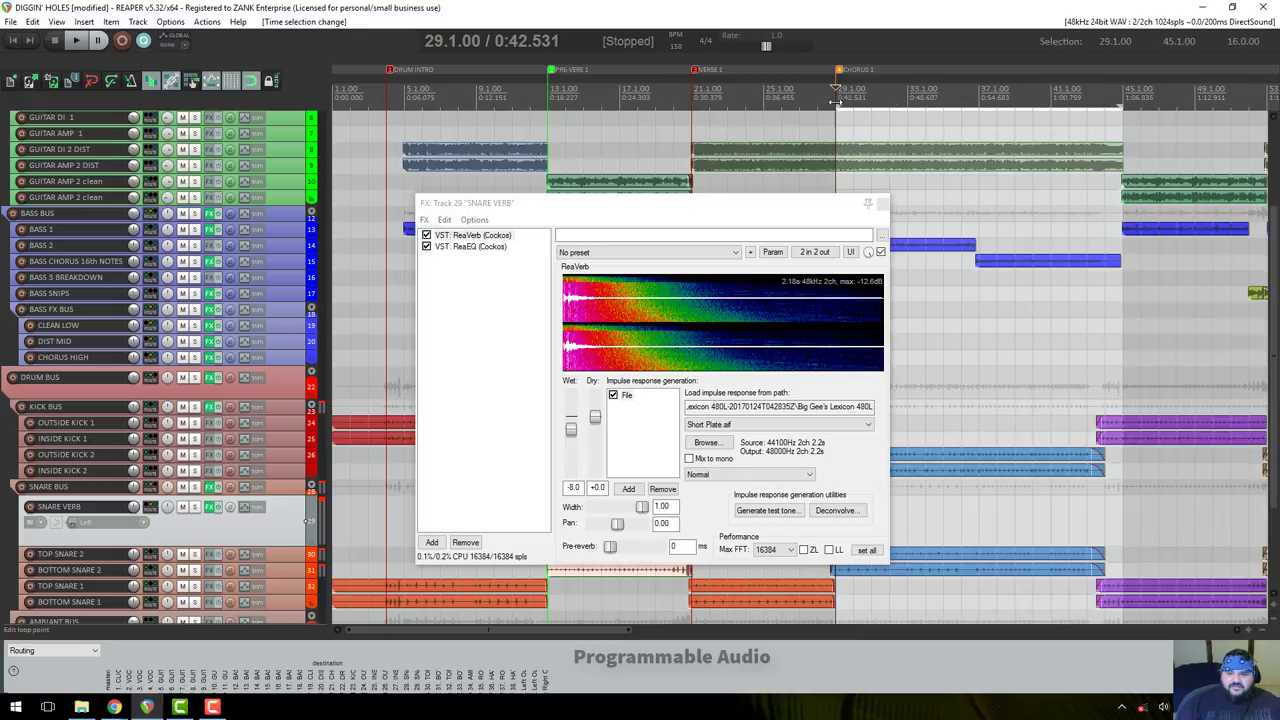
{"action": "left_click", "coordinate": [883, 204]}
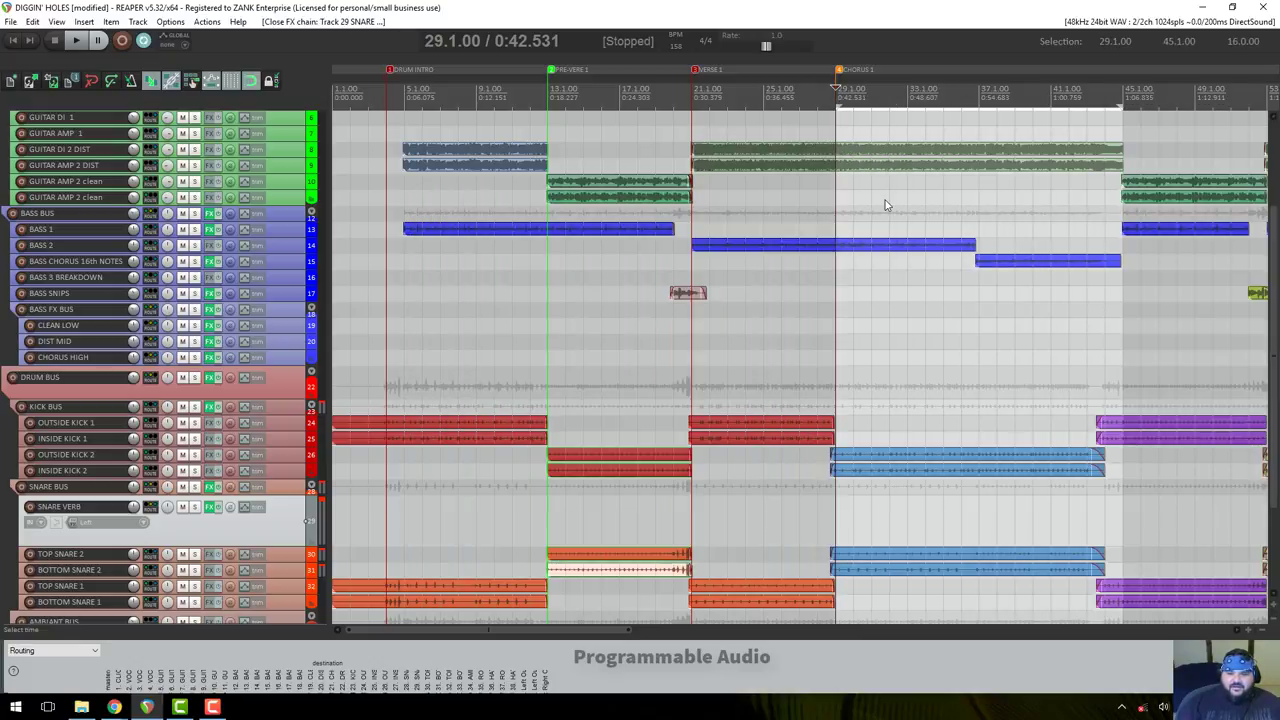
Lower the MASTER track's volume slightly and listen to the Chorus 1 selection in the full mix.
{"action": "scroll", "coordinate": [170, 245], "scroll_direction": "up", "scroll_amount": 3}
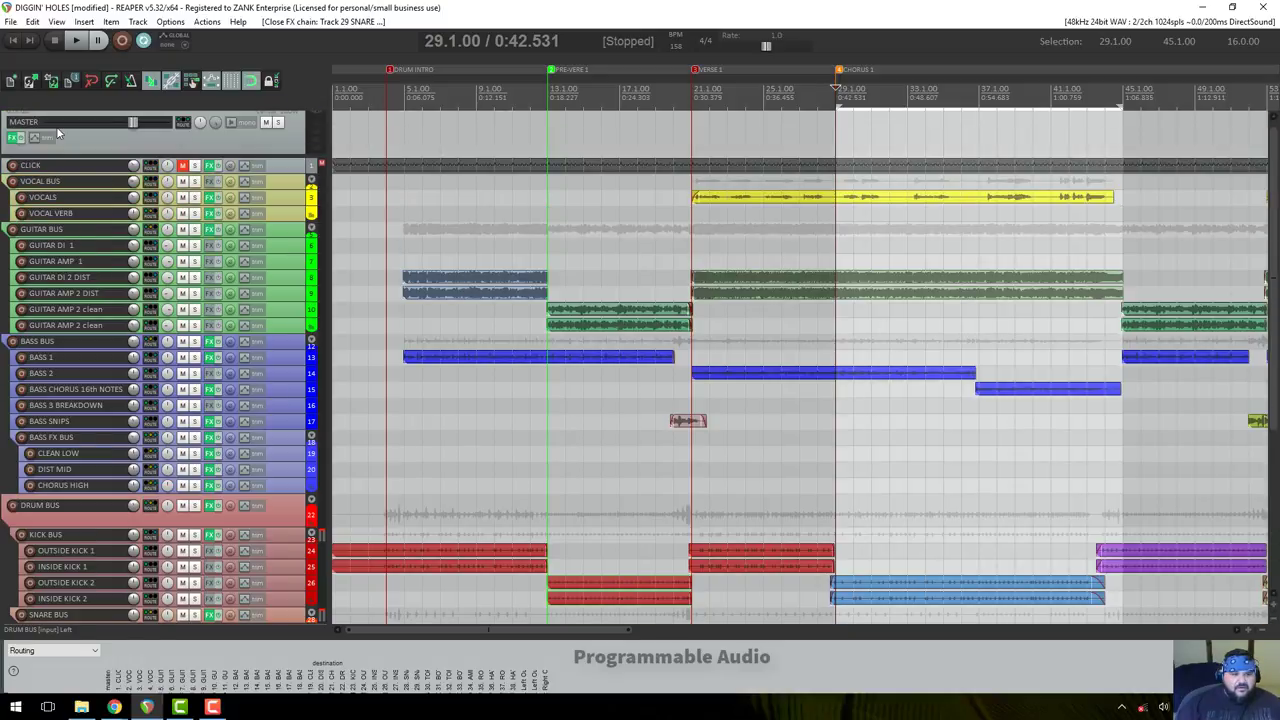
{"action": "left_click_drag", "start_coordinate": [132, 122], "coordinate": [117, 127]}
{"action": "key", "text": "space"}
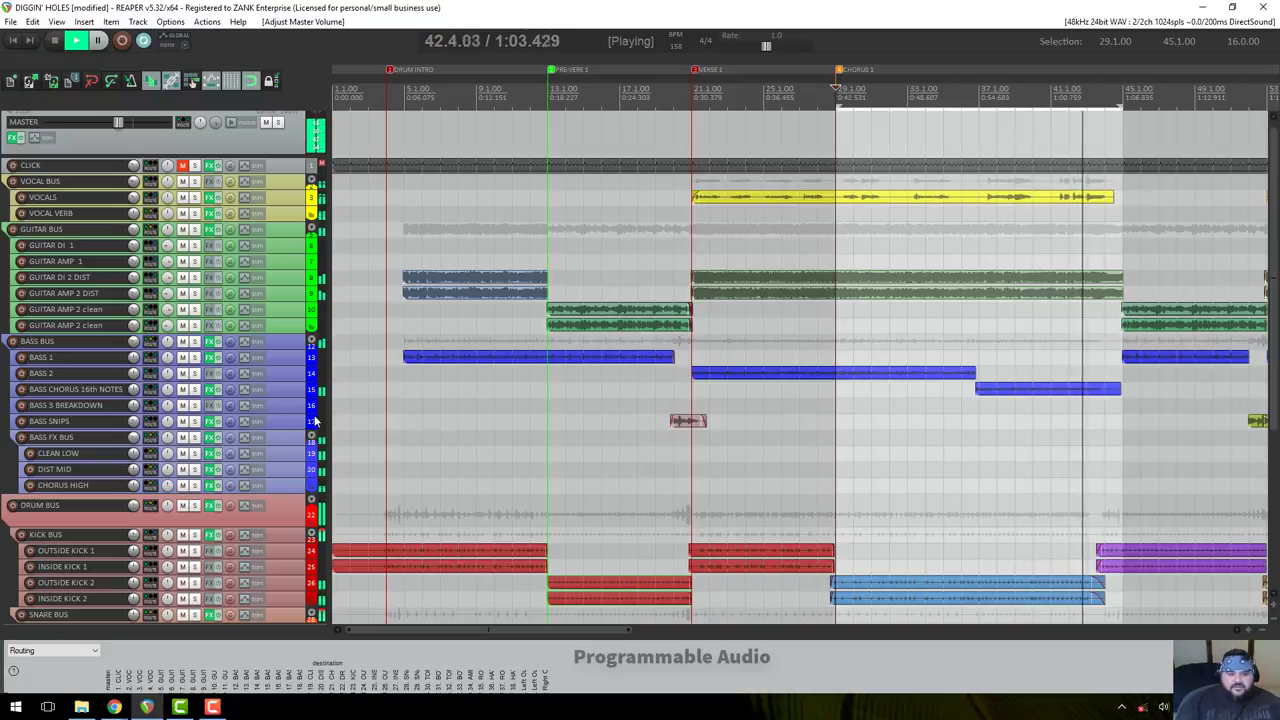
{"action": "key", "text": "space"}
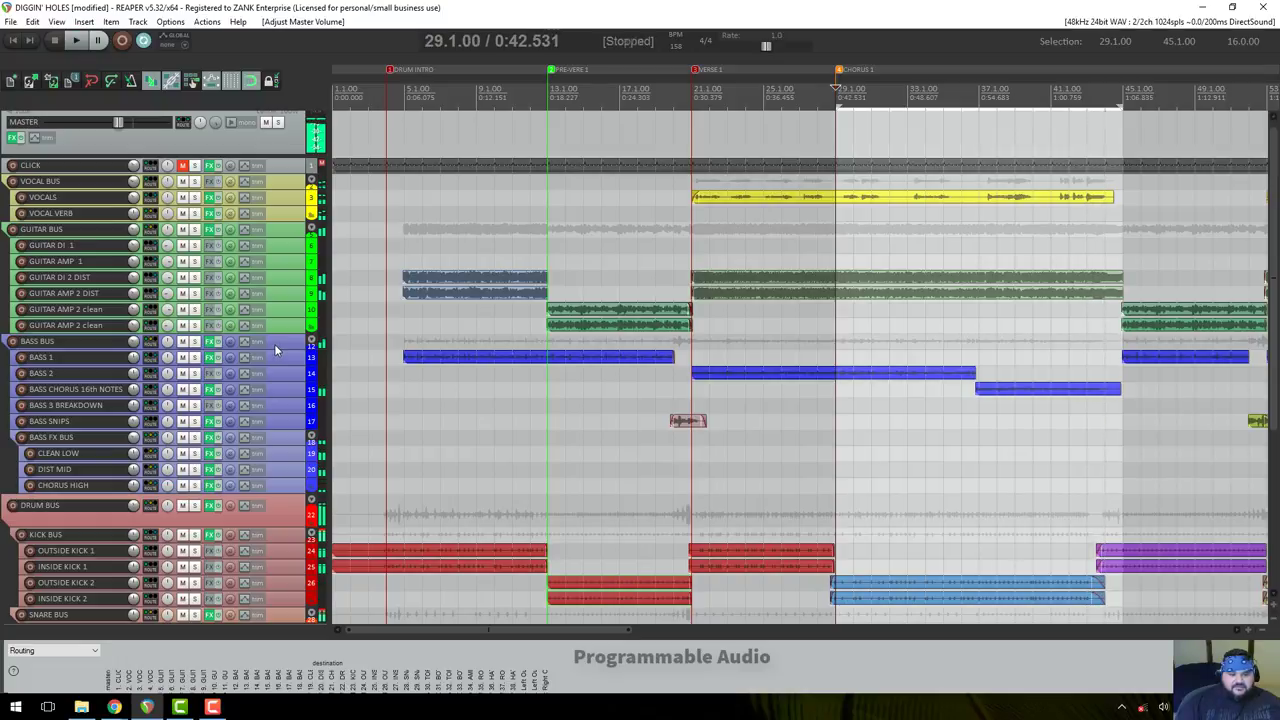
Open the effects windows of SNARE VERB and SNARE BUS, showing the Transient Controller on SNARE BUS.
{"action": "scroll", "coordinate": [245, 514], "scroll_direction": "down", "scroll_amount": 4}
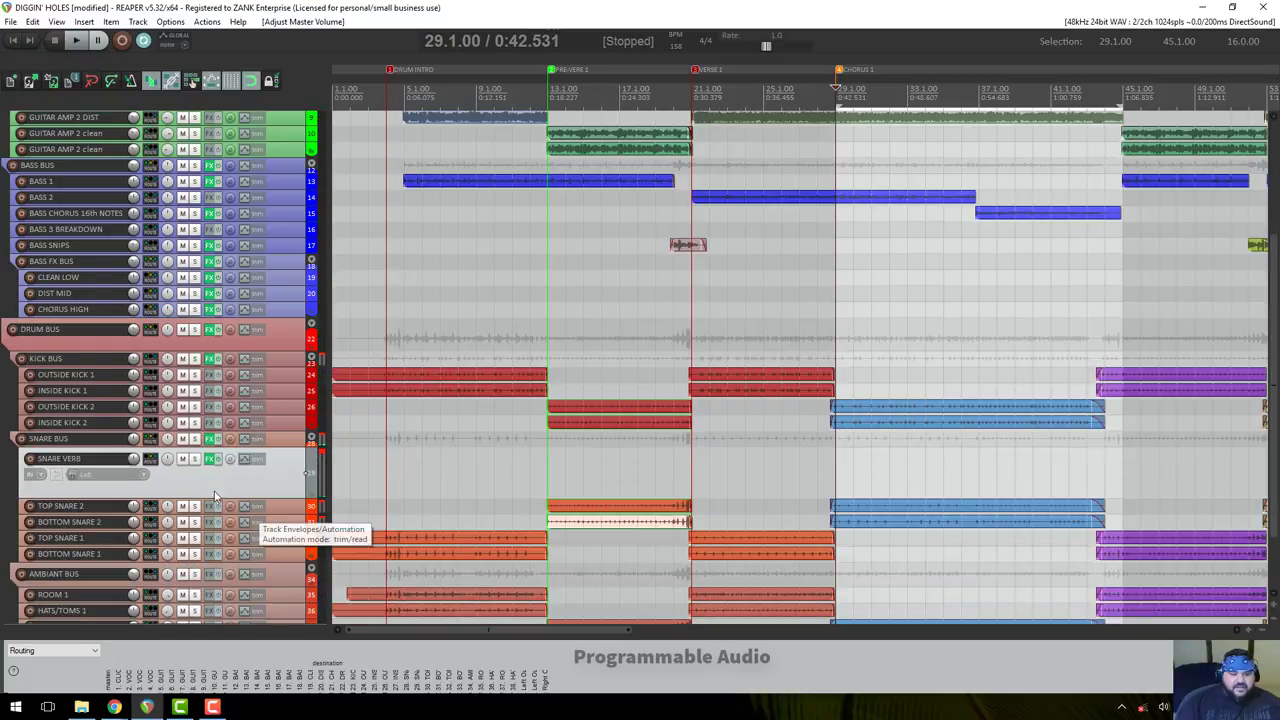
{"action": "left_click", "coordinate": [212, 458]}
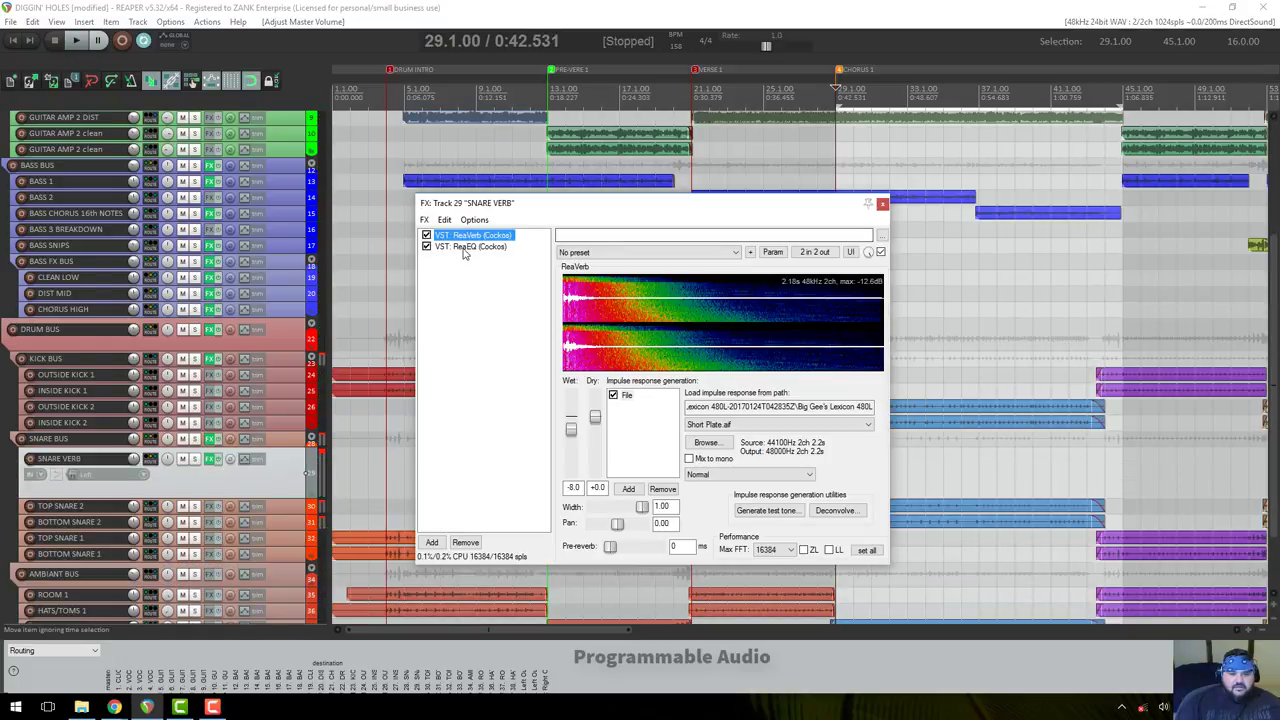
{"action": "left_click", "coordinate": [463, 247]}
{"action": "left_click", "coordinate": [470, 236]}
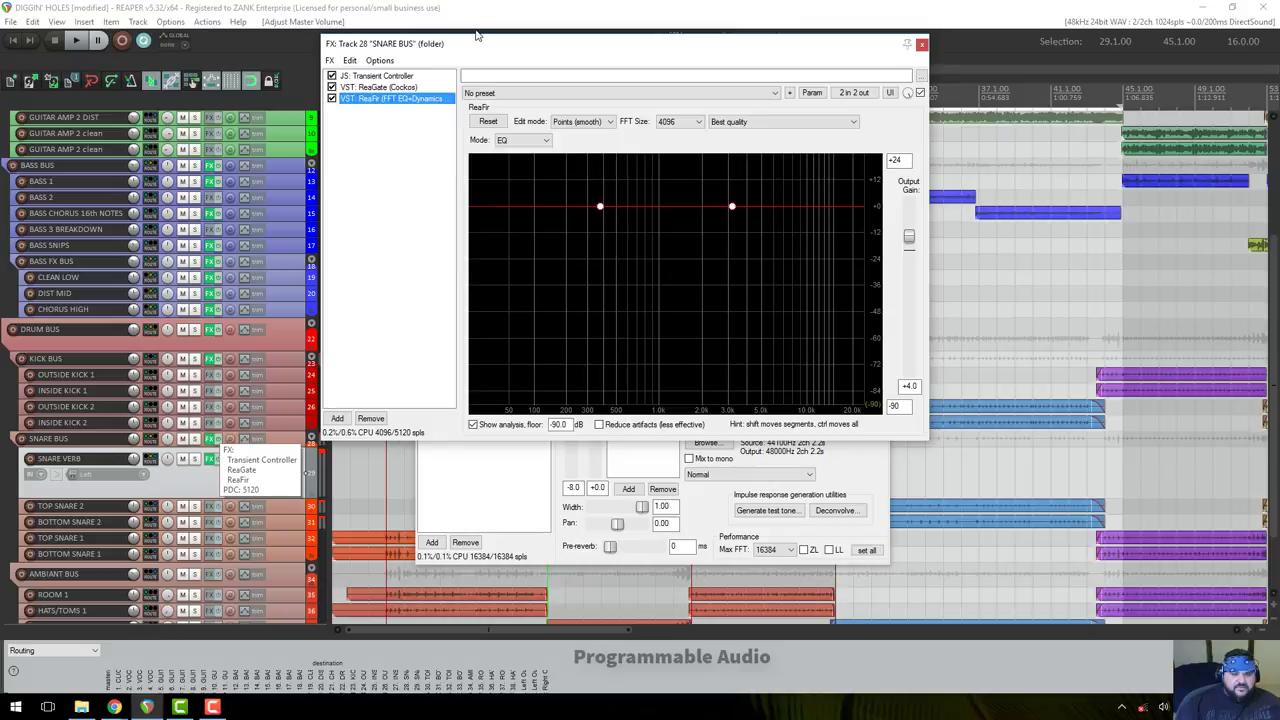
{"action": "left_click", "coordinate": [376, 76]}
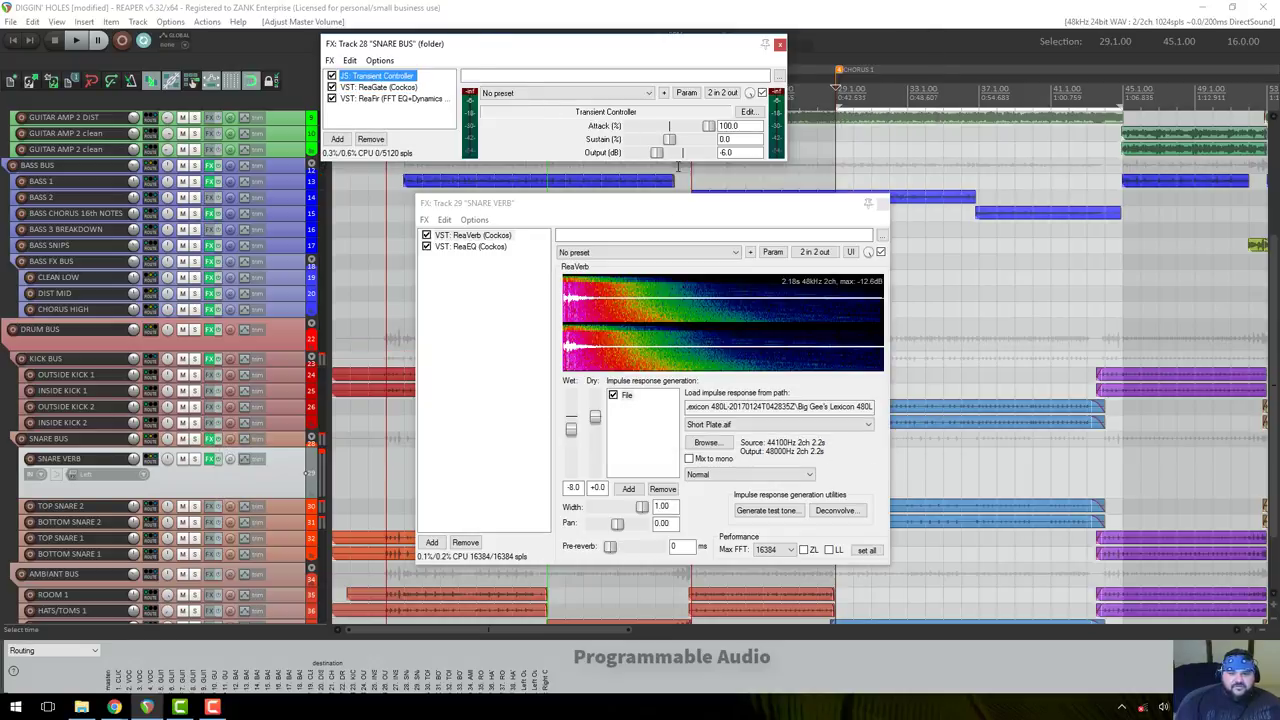
{"action": "left_click", "coordinate": [212, 708]}
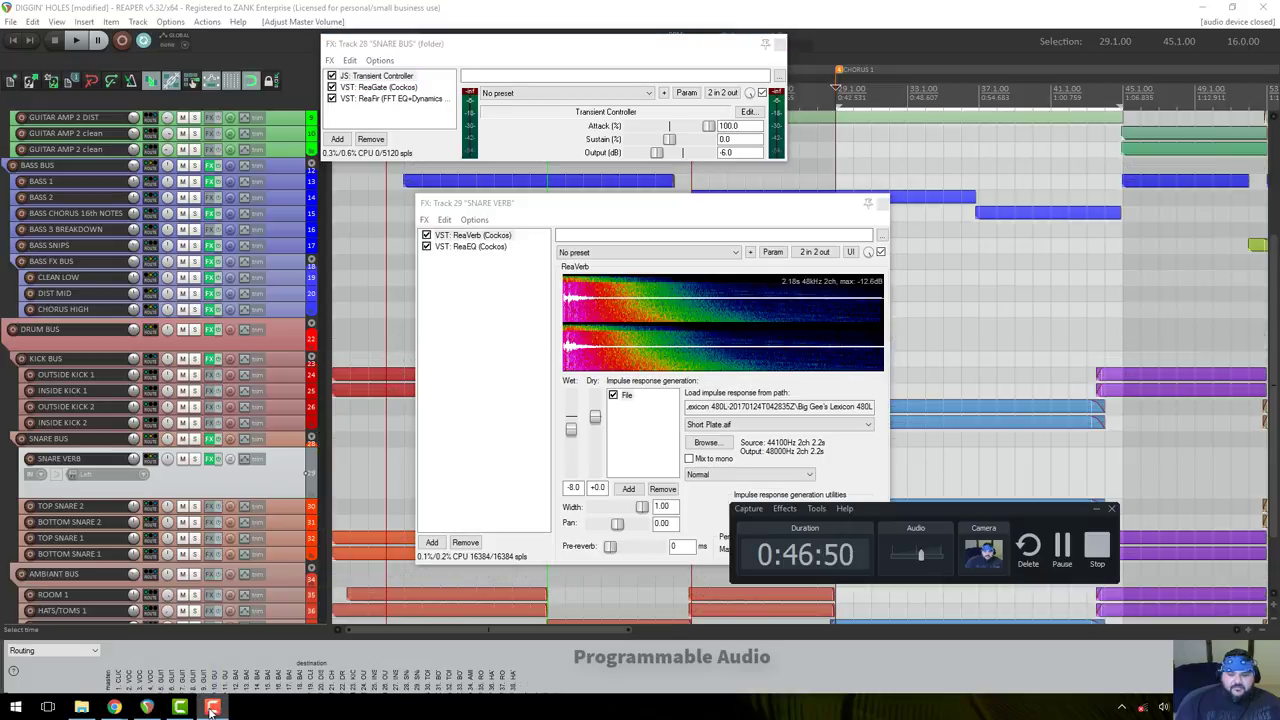
{"action": "left_click", "coordinate": [212, 708]}
Move the SNARE VERB effects window lower and enlarge the SNARE BUS effects window so both fit on screen.
{"action": "left_click", "coordinate": [643, 217]}
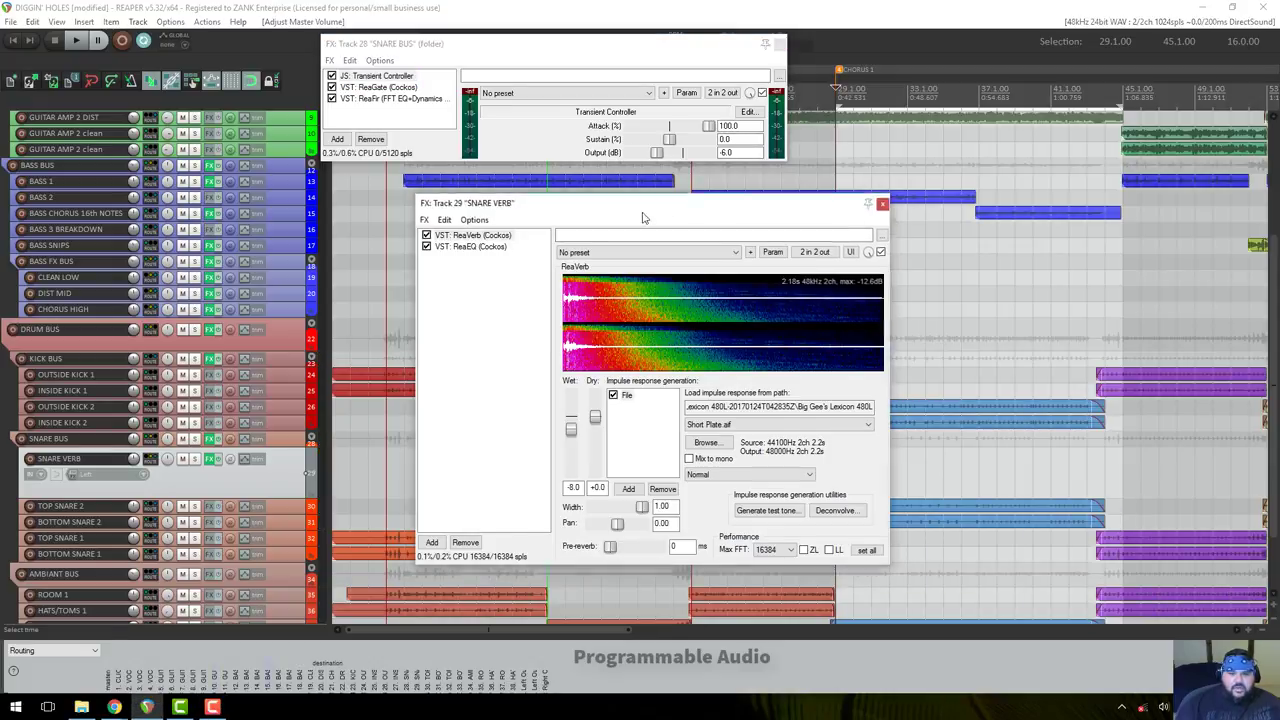
{"action": "left_click_drag", "start_coordinate": [643, 205], "coordinate": [580, 232]}
{"action": "left_click_drag", "start_coordinate": [596, 167], "coordinate": [595, 213]}
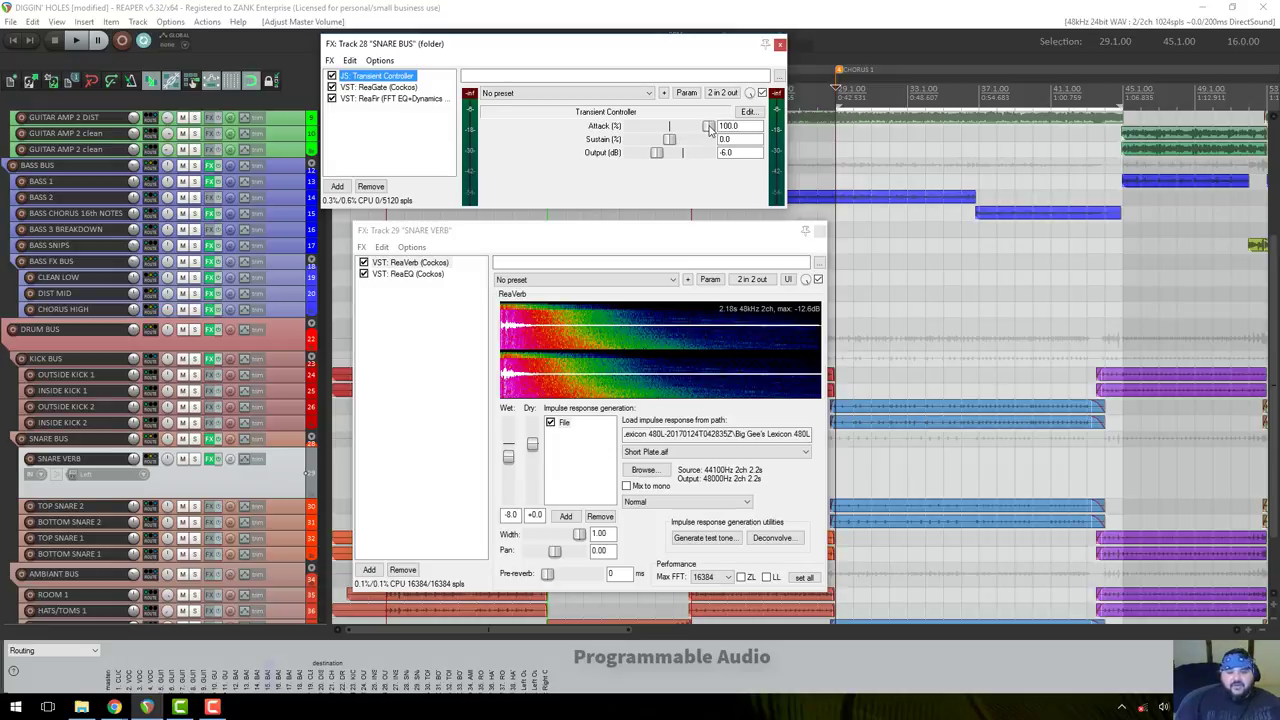
Play Chorus 1 with the DRUM BUS soloed, try the SNARE BUS Transient Controller's attack at -100%, and set it to 0%.
{"action": "key", "text": "space"}
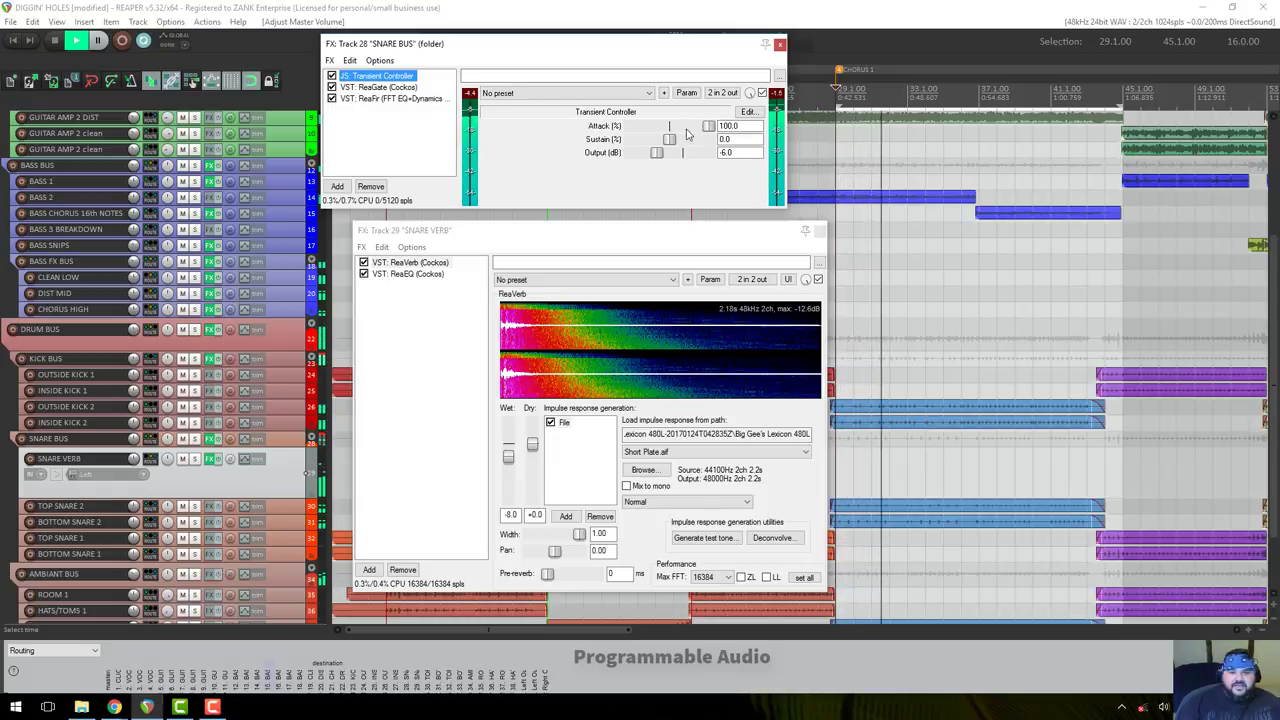
{"action": "left_click", "coordinate": [200, 333]}
{"action": "left_click", "coordinate": [197, 330]}
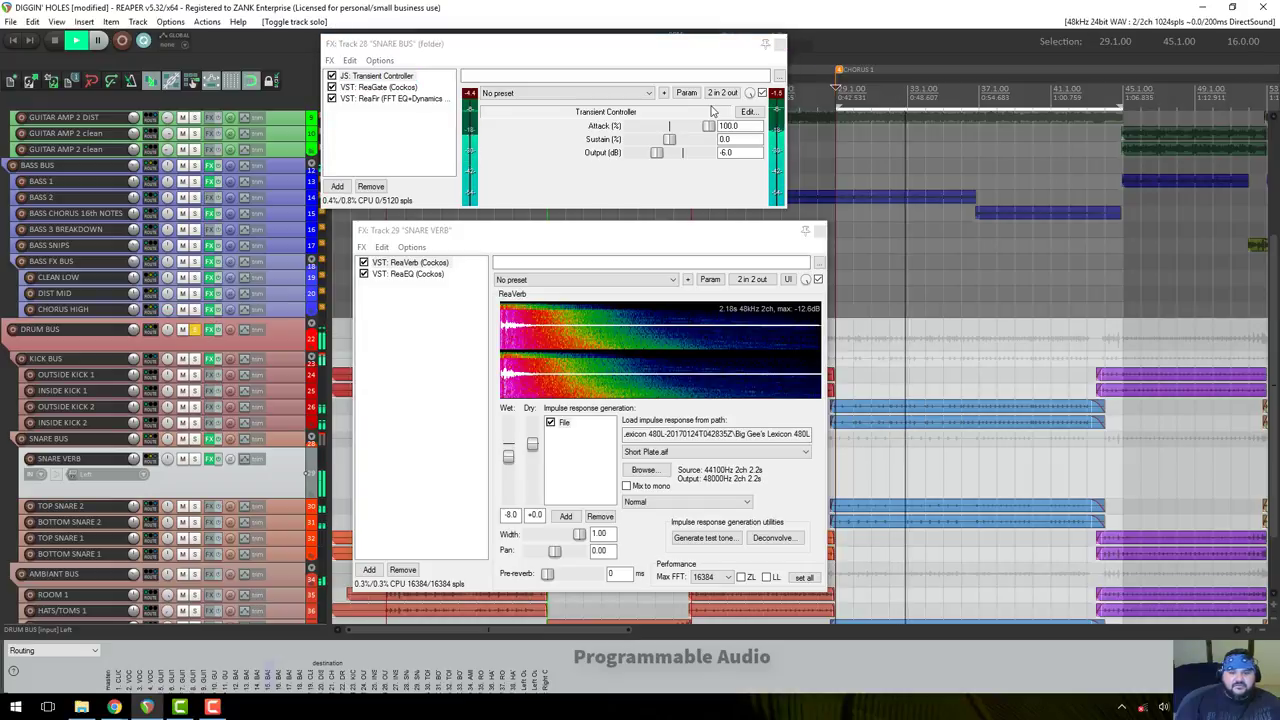
{"action": "left_click_drag", "start_coordinate": [708, 127], "coordinate": [622, 140]}
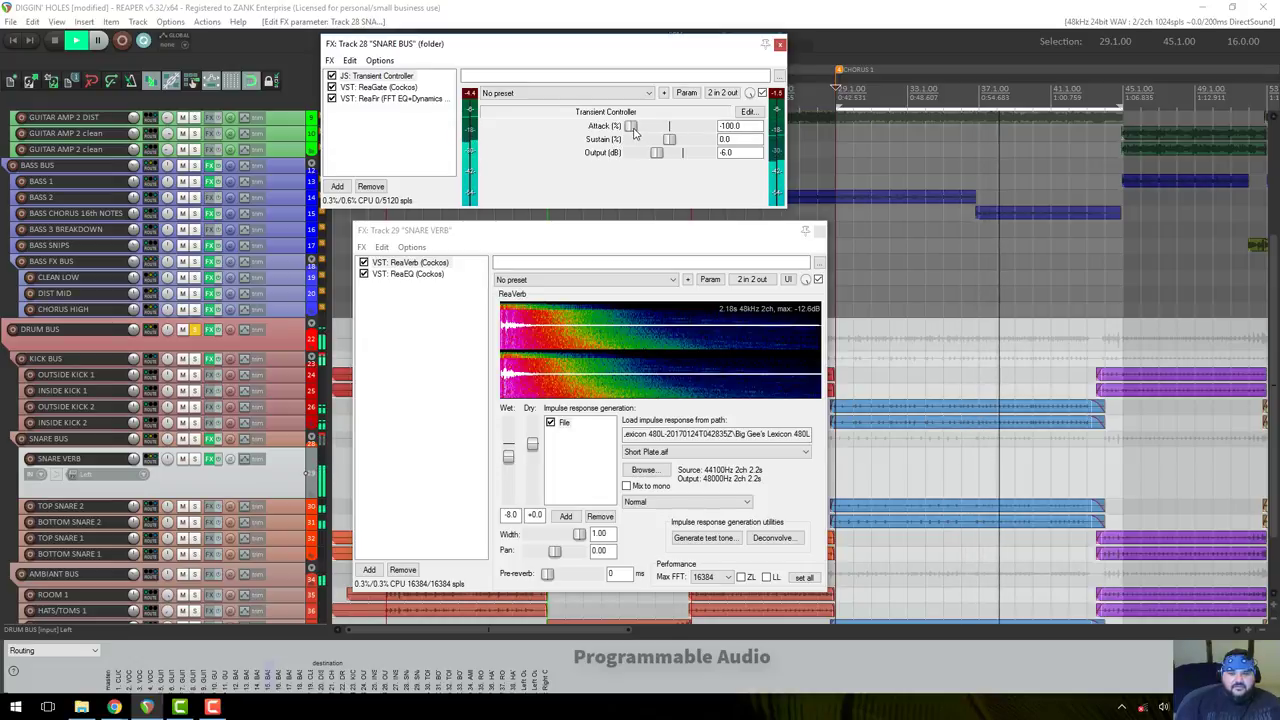
{"action": "left_click_drag", "start_coordinate": [630, 130], "coordinate": [669, 130]}
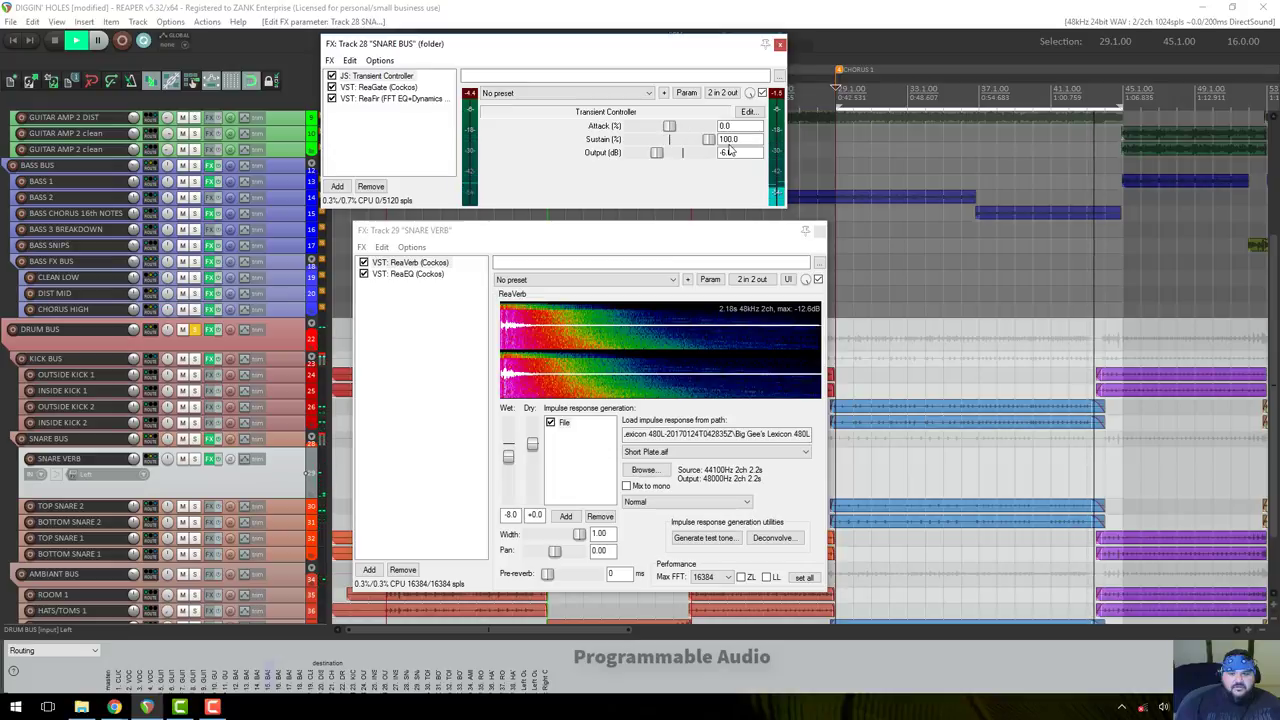
Try the Transient Controller's sustain at 100% while the drums play, and set it to 52%.
{"action": "left_click_drag", "start_coordinate": [670, 140], "coordinate": [732, 143]}
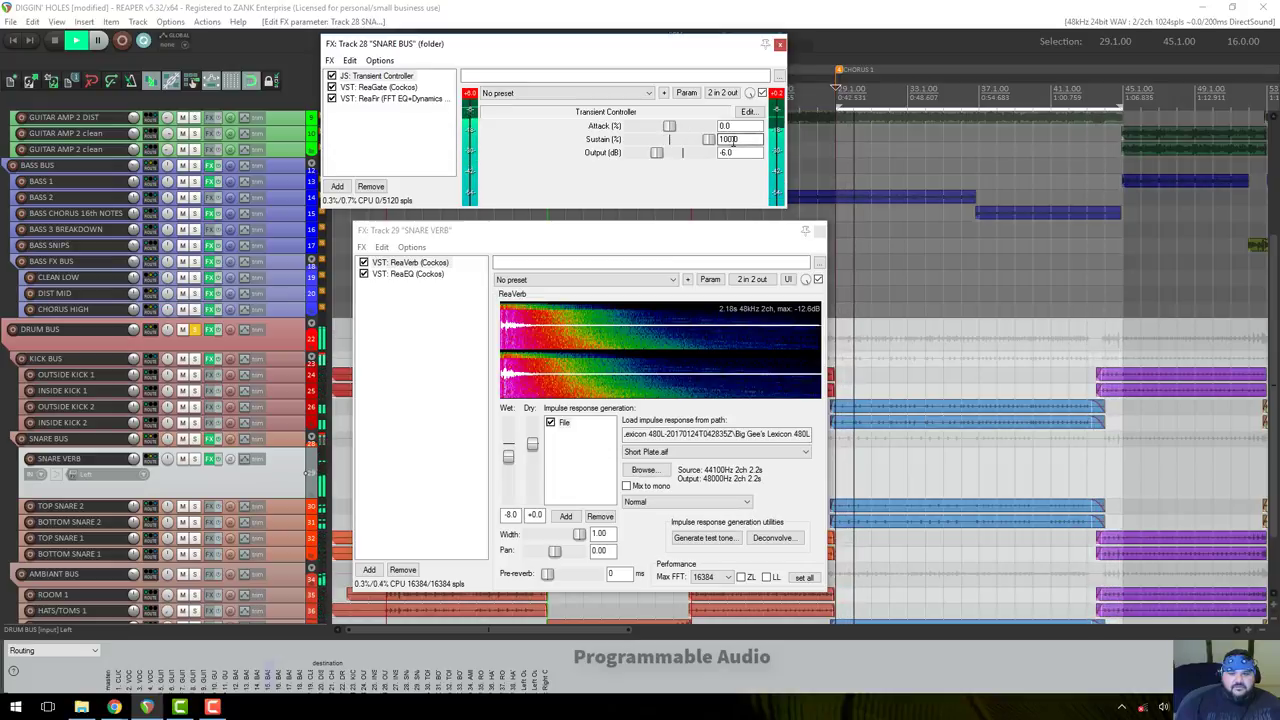
{"action": "double_click", "coordinate": [730, 140]}
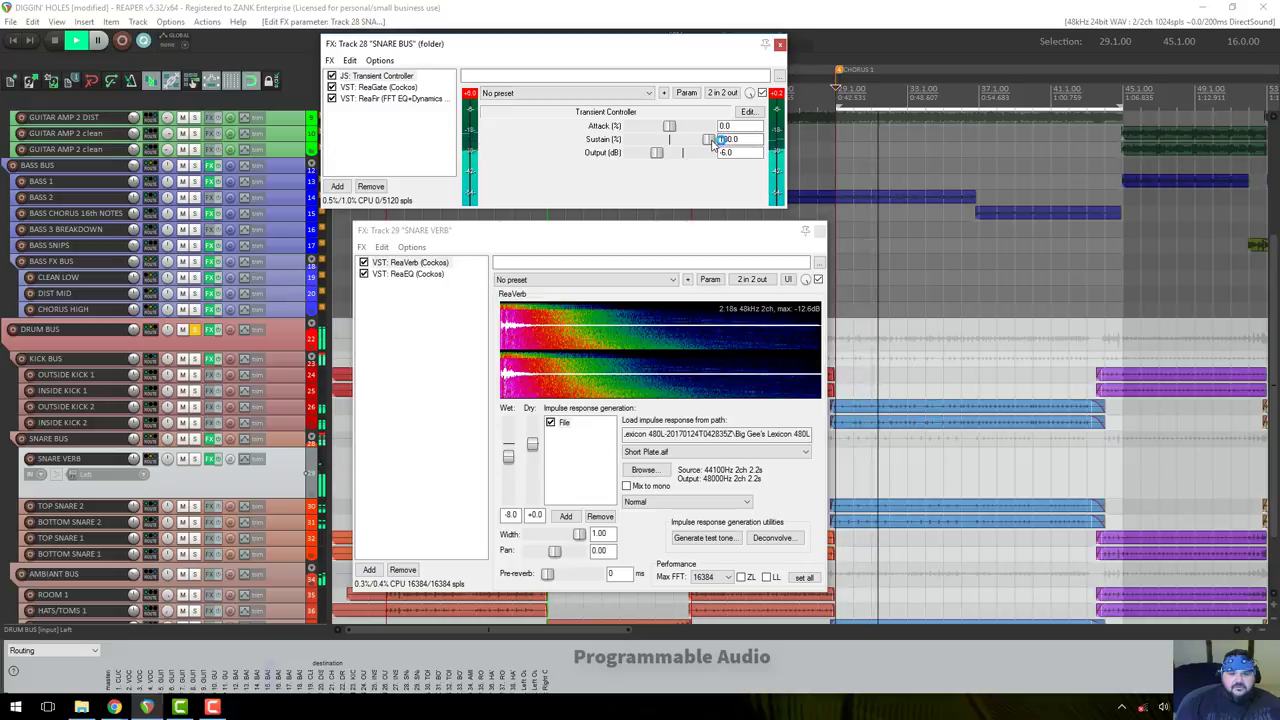
{"action": "key", "text": "Return"}
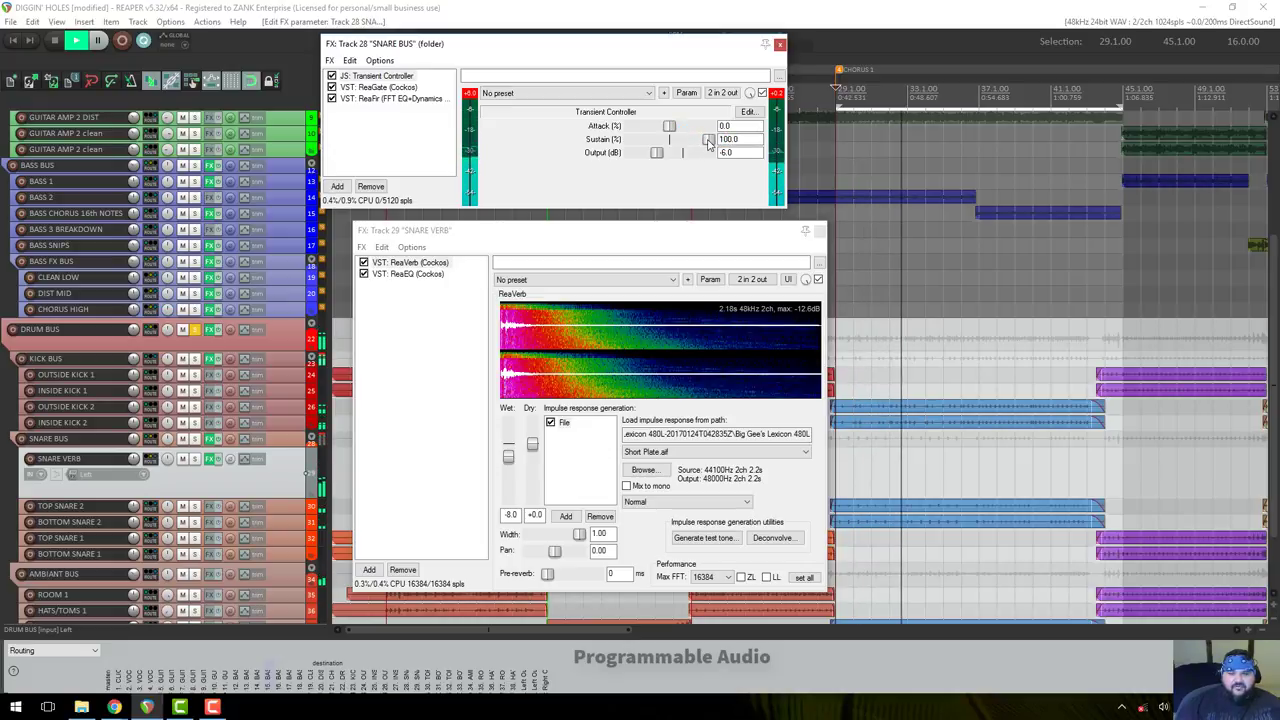
{"action": "left_click_drag", "start_coordinate": [710, 143], "coordinate": [689, 141]}
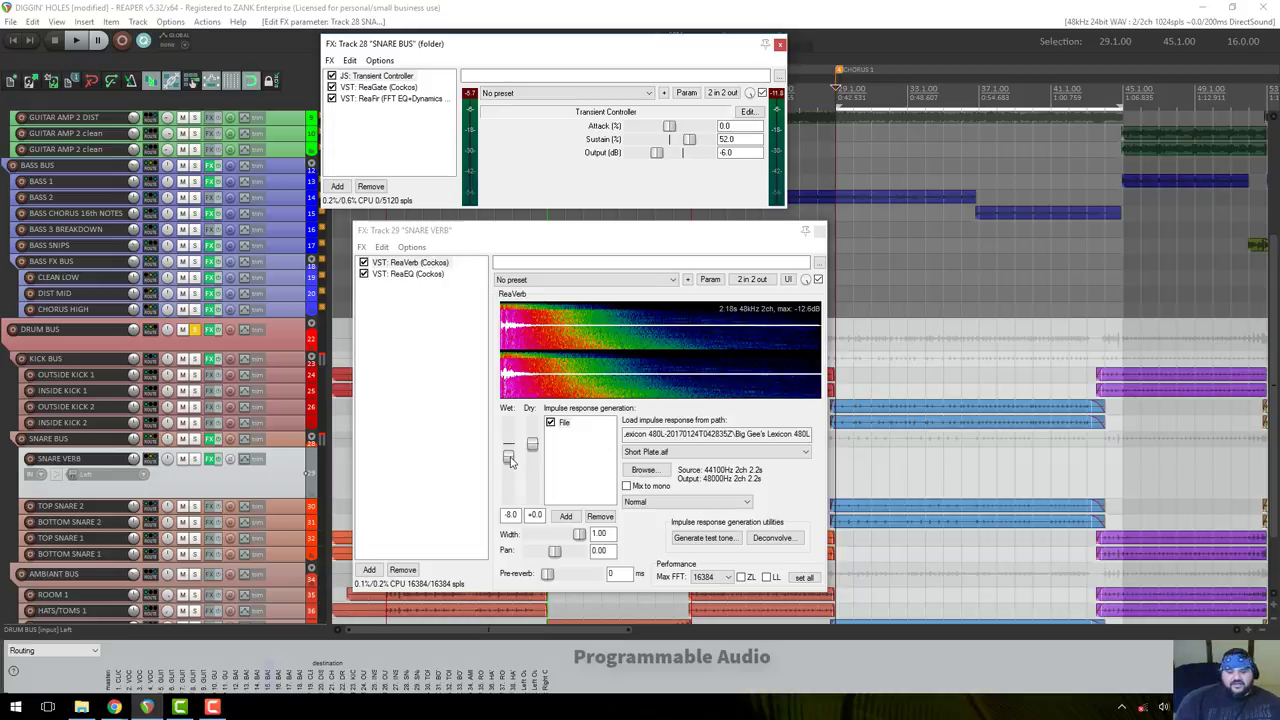
Lower ReaVerb's wet level to -12.0 dB and move the SNARE VERB window clear of the SNARE BUS window.
{"action": "left_click", "coordinate": [510, 460]}
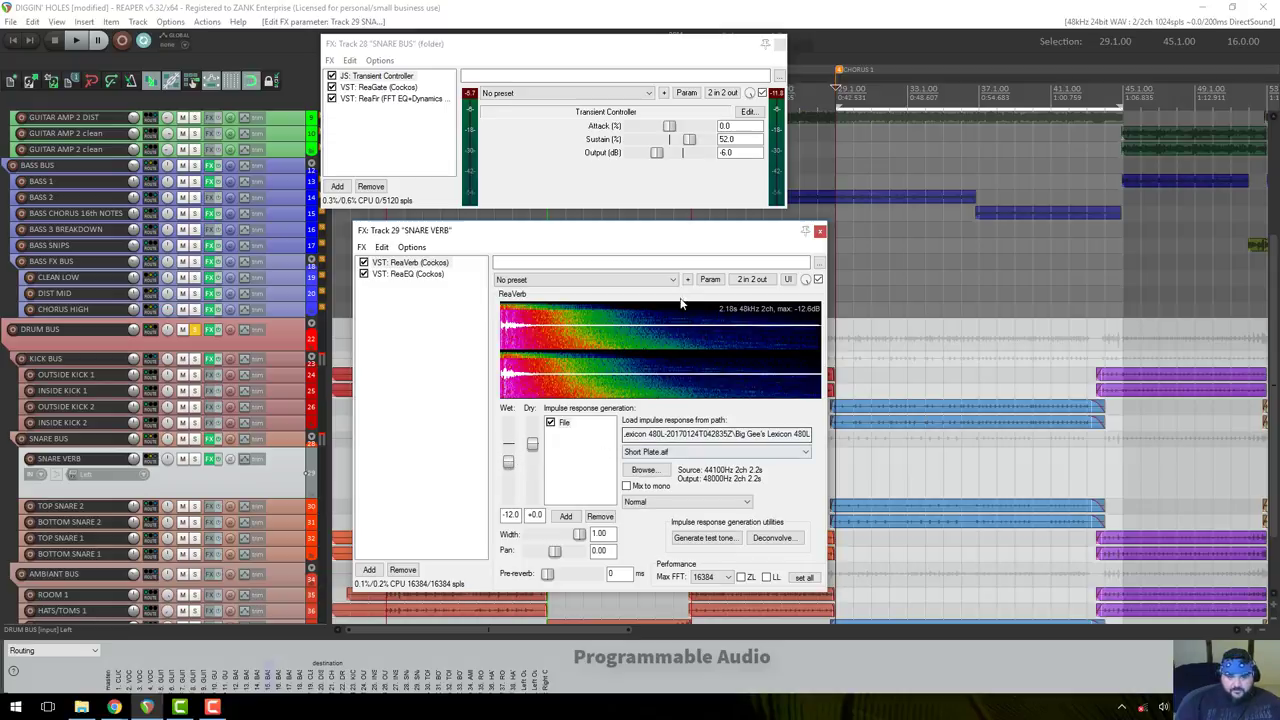
{"action": "left_click_drag", "start_coordinate": [675, 238], "coordinate": [645, 228]}
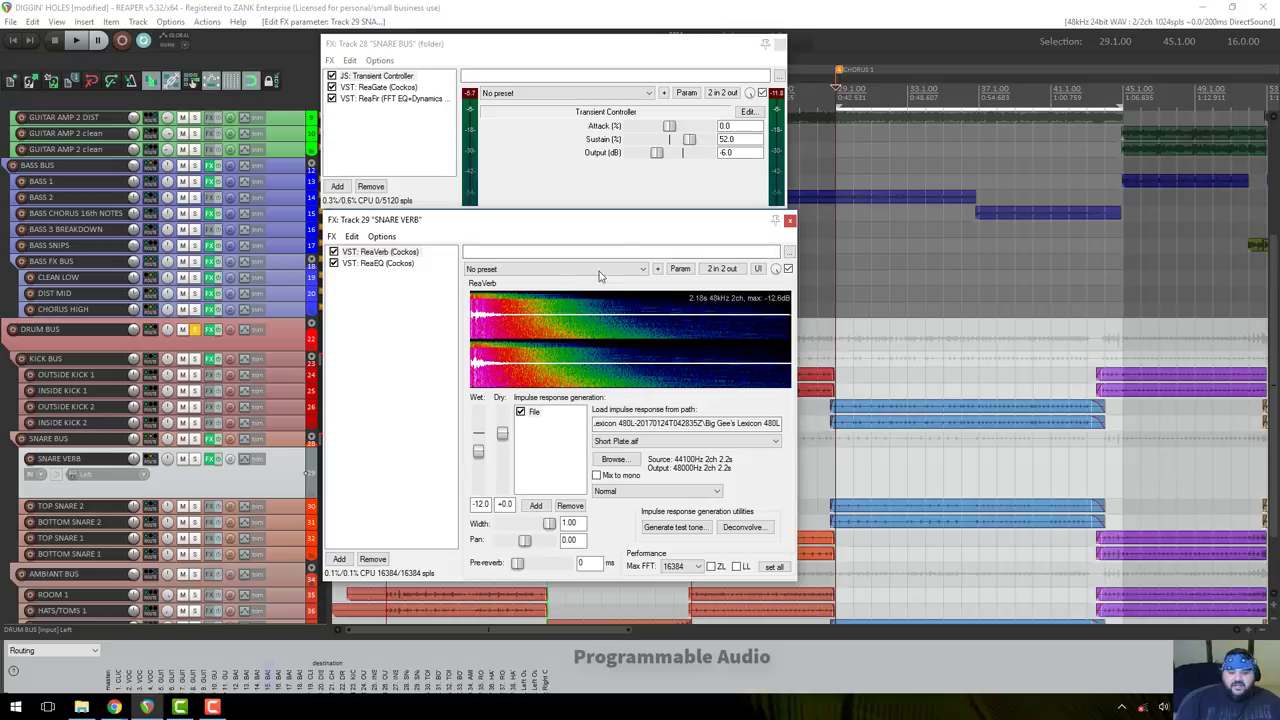
{"action": "left_click_drag", "start_coordinate": [618, 226], "coordinate": [646, 274]}
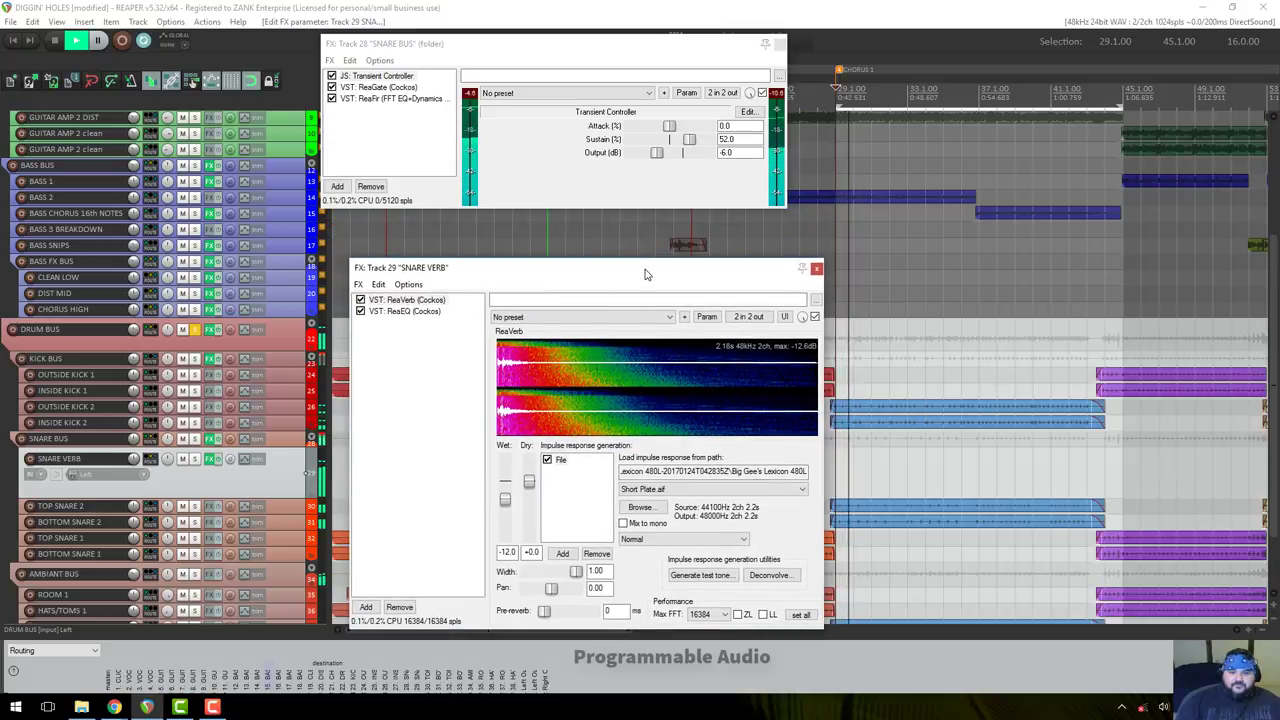
Raise the SNARE BUS Transient Controller's attack to 100% during playback and reposition the SNARE VERB window just beneath it.
{"action": "left_click_drag", "start_coordinate": [669, 126], "coordinate": [713, 132]}
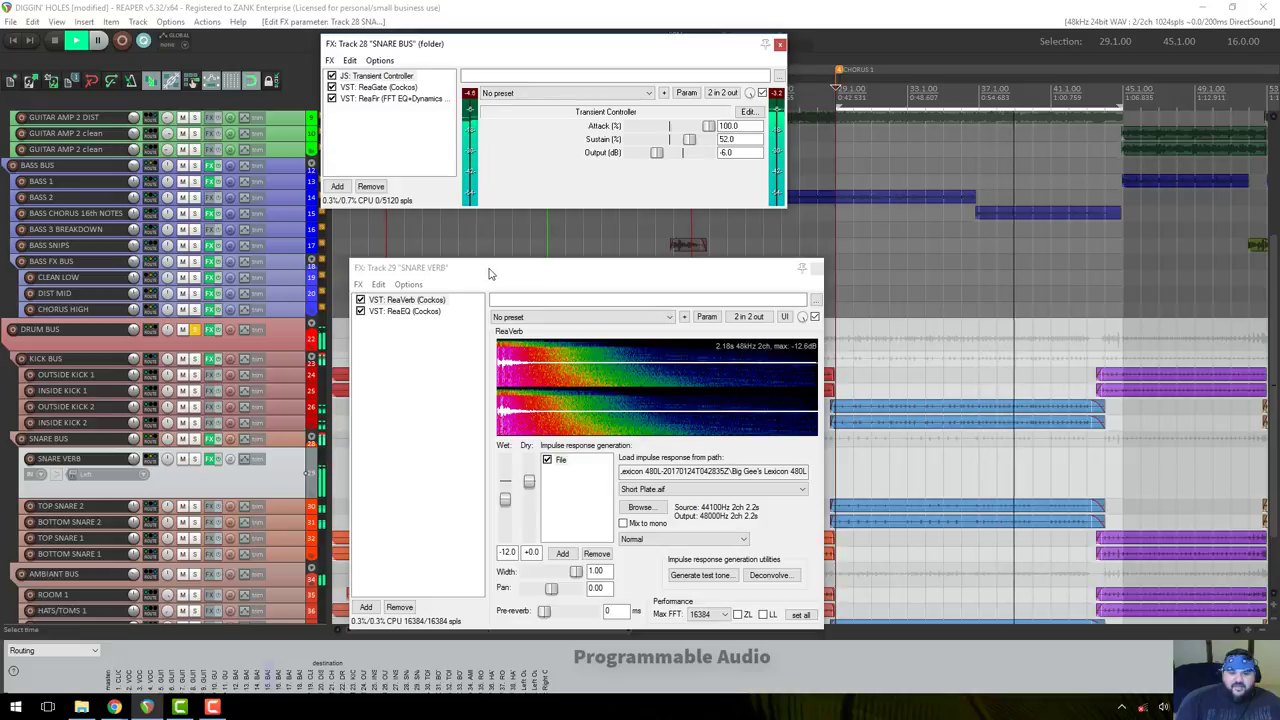
{"action": "left_click_drag", "start_coordinate": [490, 272], "coordinate": [463, 231]}
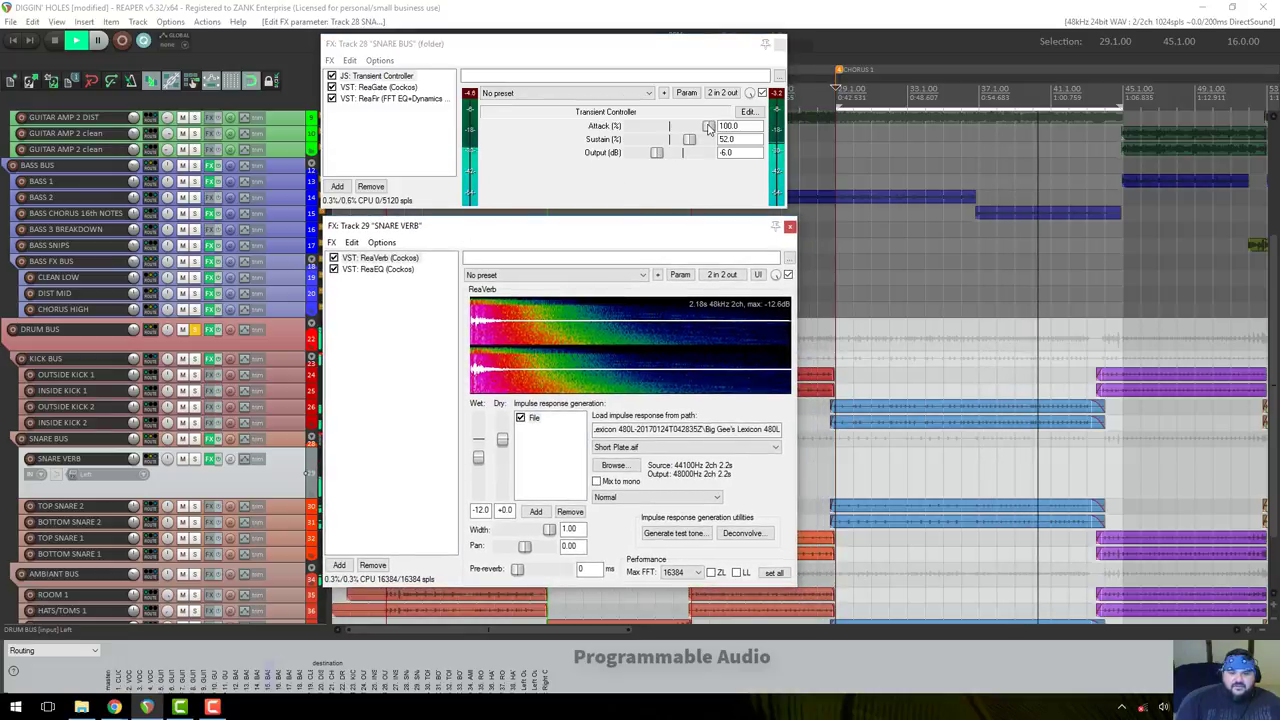
Set the SNARE BUS Transient Controller's attack to 58%, and open DRUM BUS's ReaComp with its window clear of the snare effect windows.
{"action": "left_click_drag", "start_coordinate": [709, 127], "coordinate": [687, 130]}
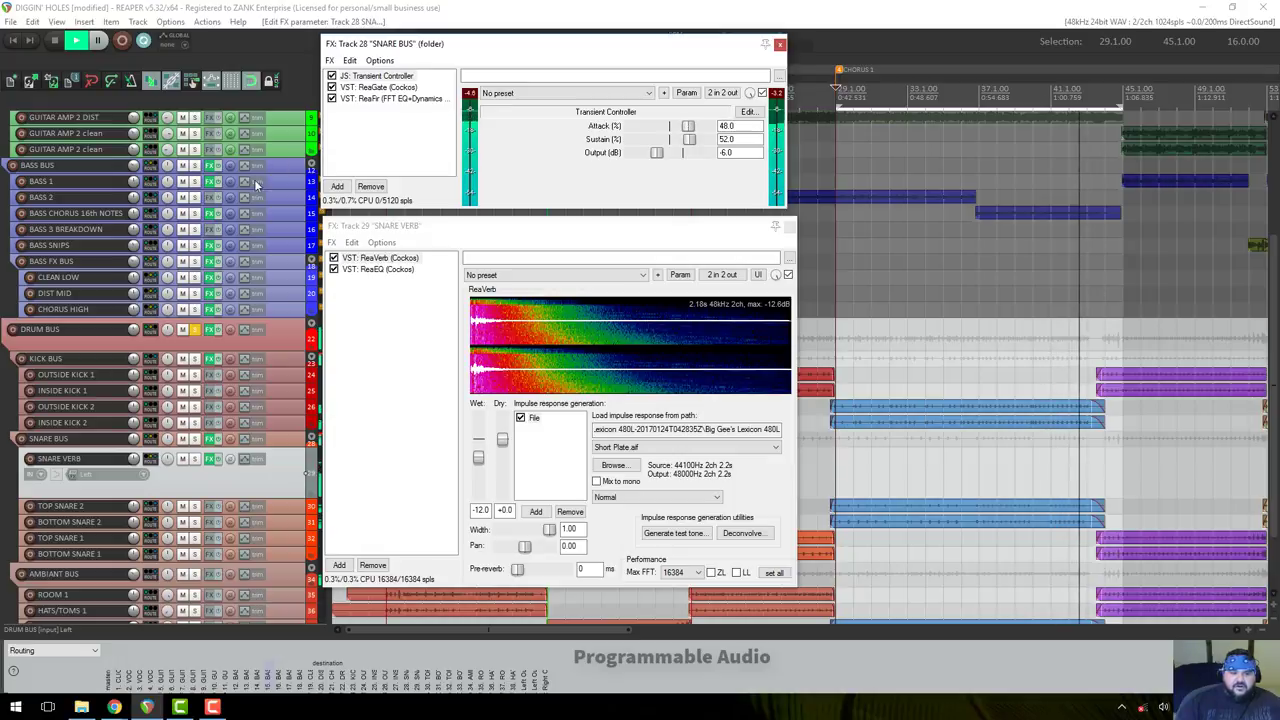
{"action": "left_click", "coordinate": [212, 332]}
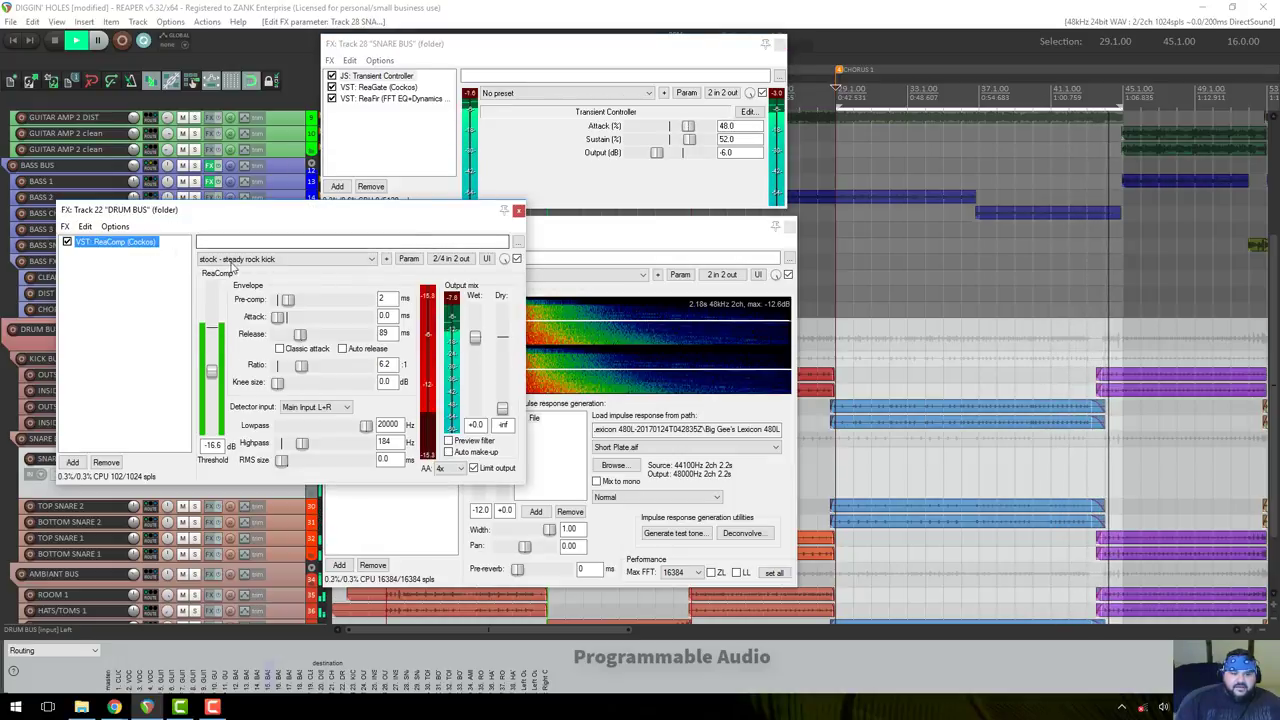
{"action": "left_click", "coordinate": [668, 194]}
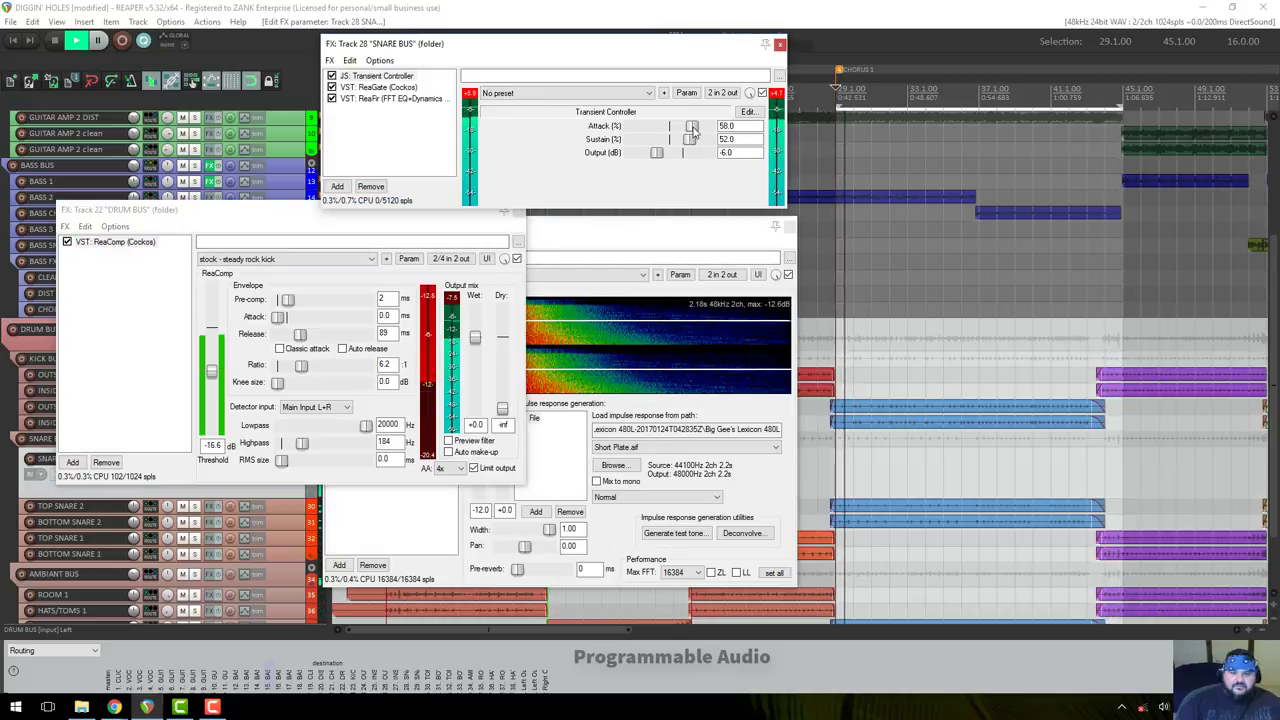
{"action": "left_click", "coordinate": [456, 215]}
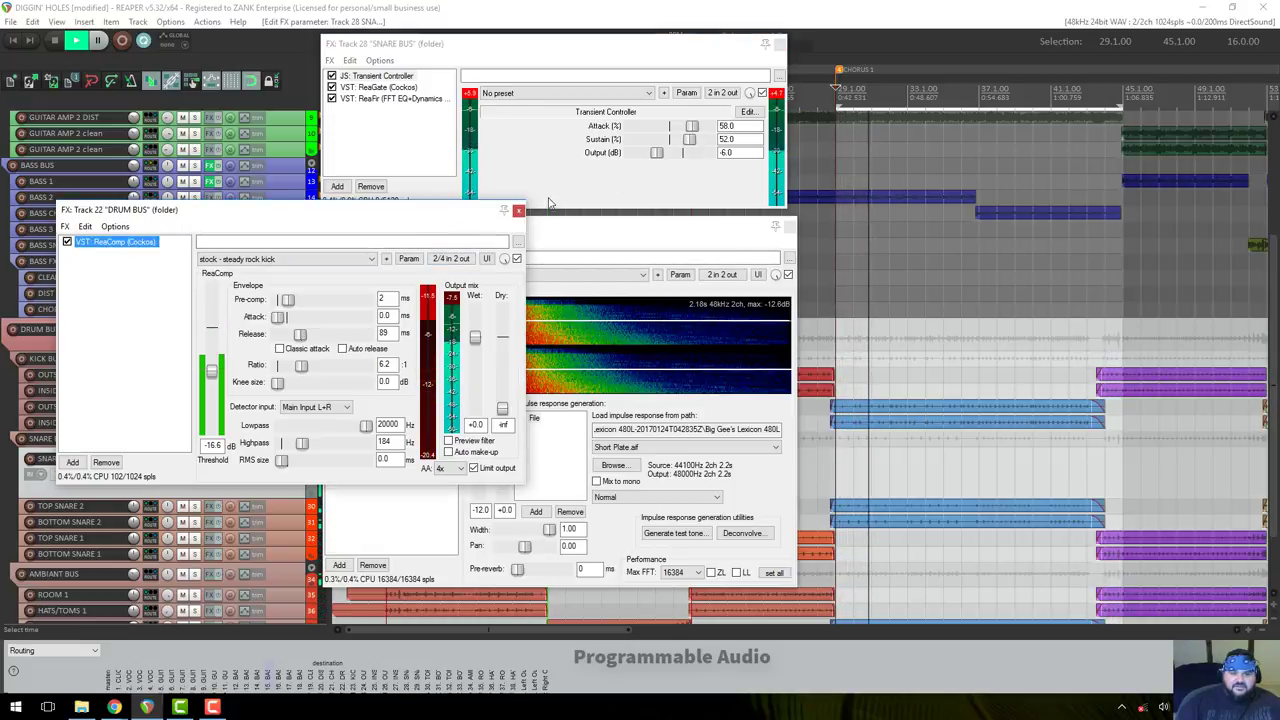
{"action": "left_click_drag", "start_coordinate": [456, 215], "coordinate": [1194, 166]}
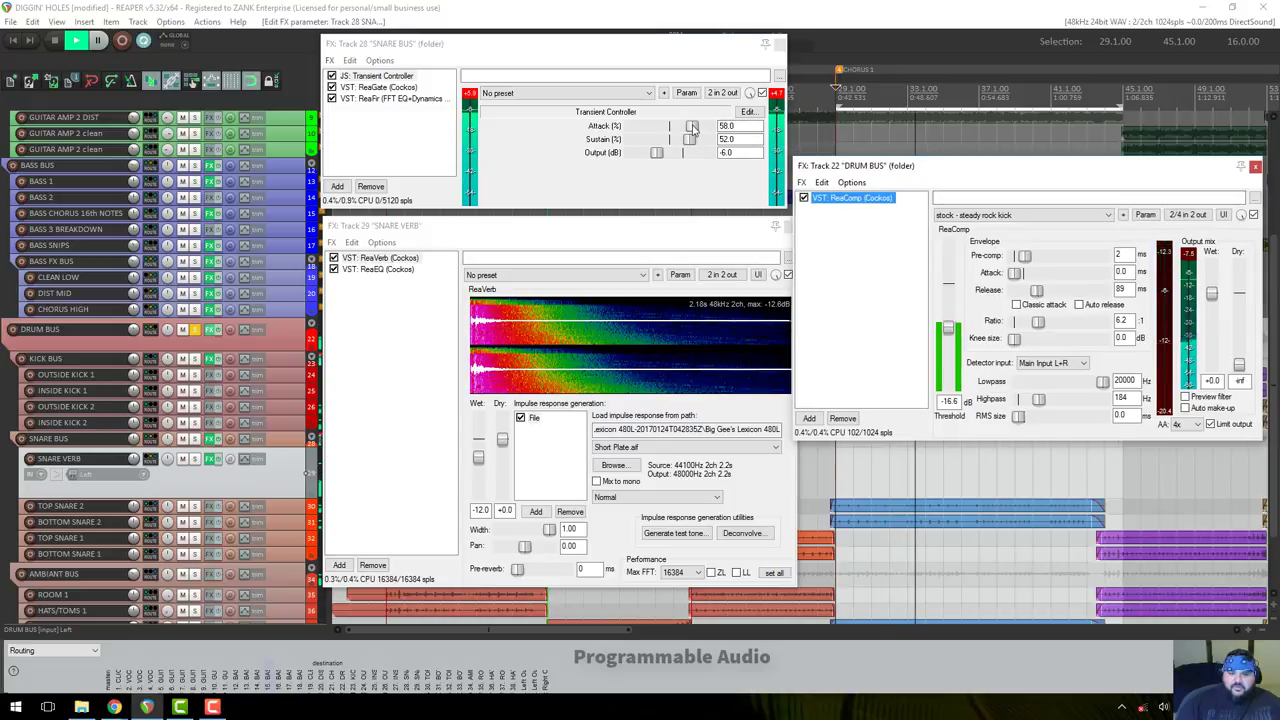
Set the SNARE BUS Transient Controller's attack to 50% and its sustain to -89% while the drums play.
{"action": "left_click_drag", "start_coordinate": [691, 127], "coordinate": [711, 131]}
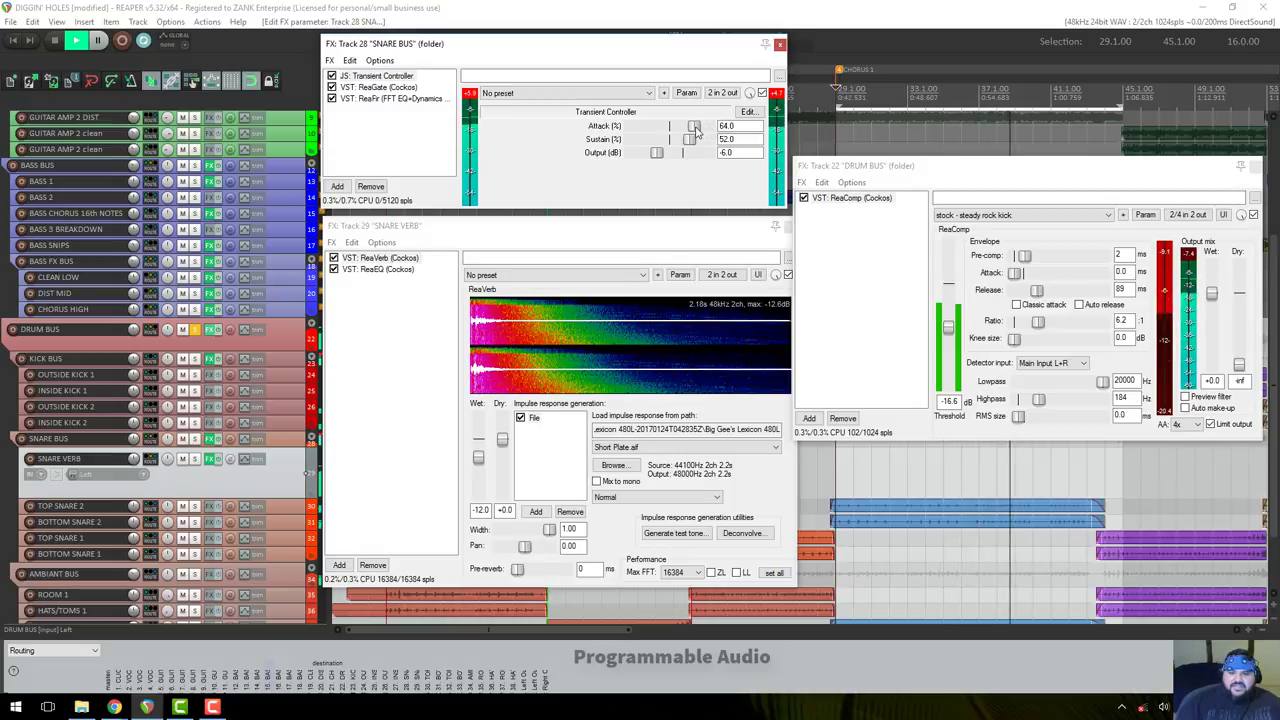
{"action": "left_click_drag", "start_coordinate": [698, 130], "coordinate": [690, 128]}
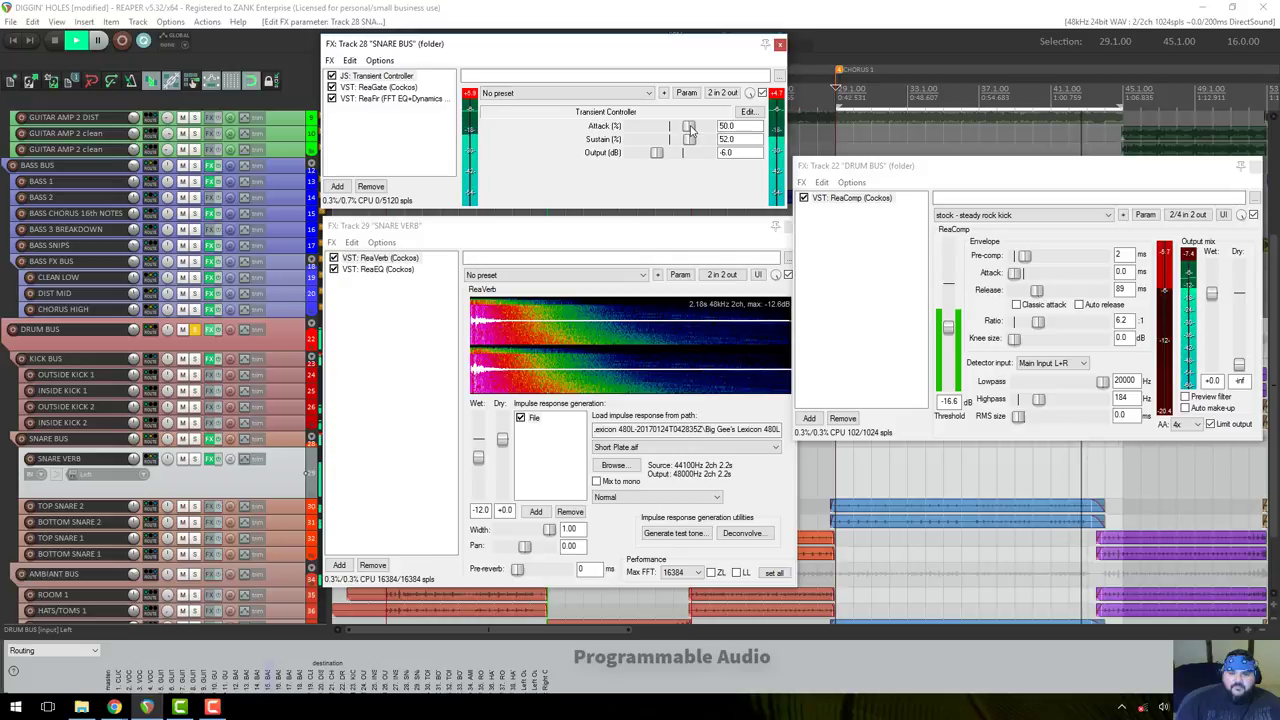
{"action": "left_click_drag", "start_coordinate": [689, 139], "coordinate": [630, 139]}
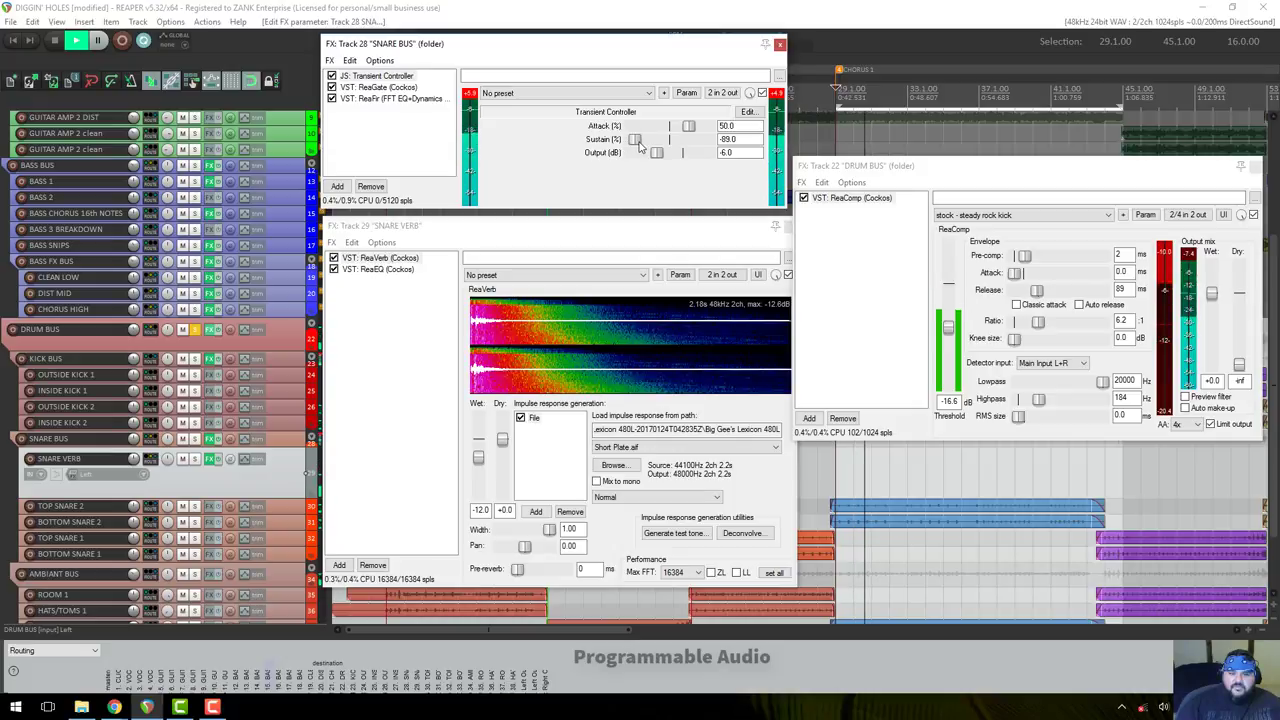
Lower the KICK BUS track volume to -4.62 dB during playback and fine-tune it from there.
{"action": "left_click", "coordinate": [250, 342]}
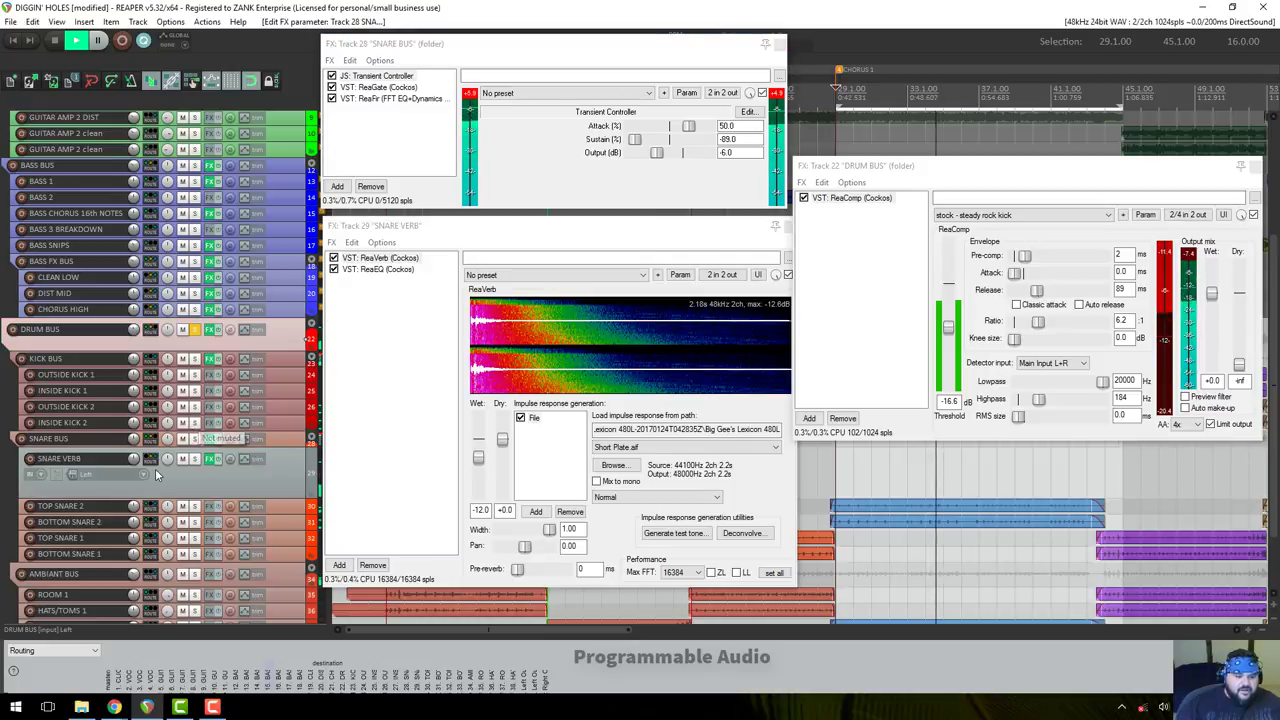
{"action": "mouse_move", "coordinate": [138, 331]}
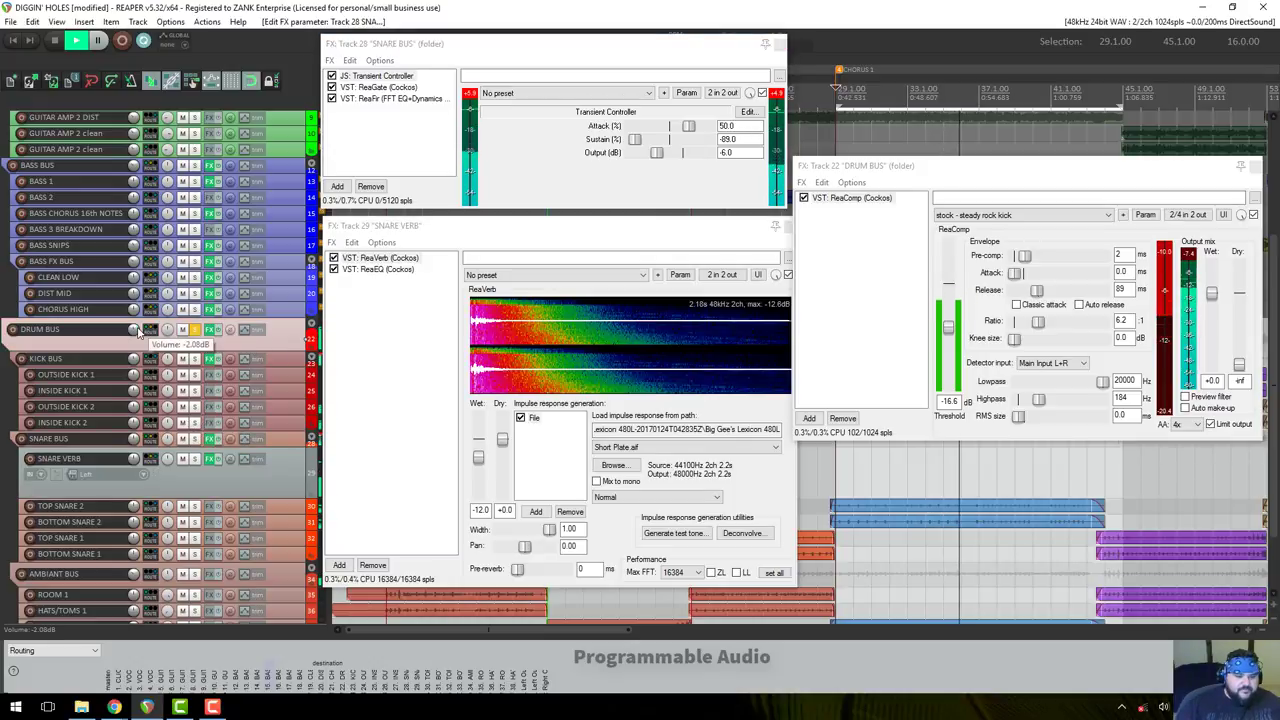
{"action": "left_click", "coordinate": [278, 360]}
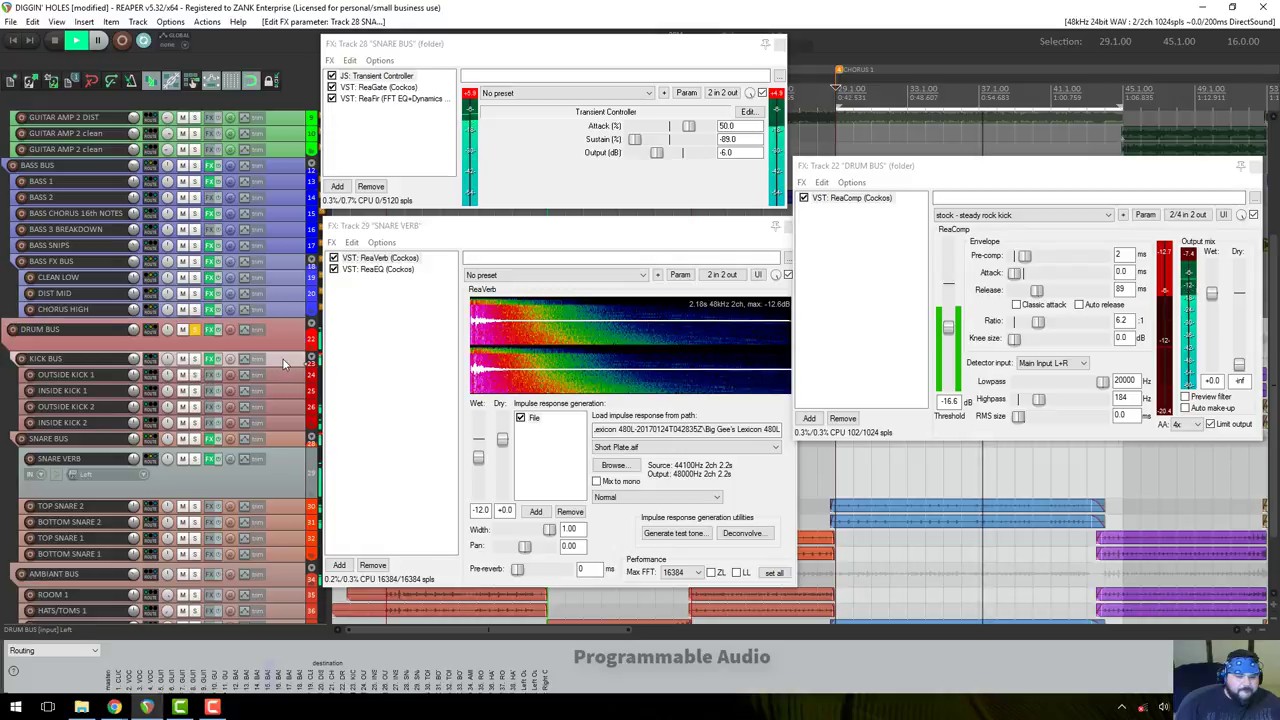
{"action": "left_click", "coordinate": [283, 583]}
{"action": "mouse_move", "coordinate": [135, 358]}
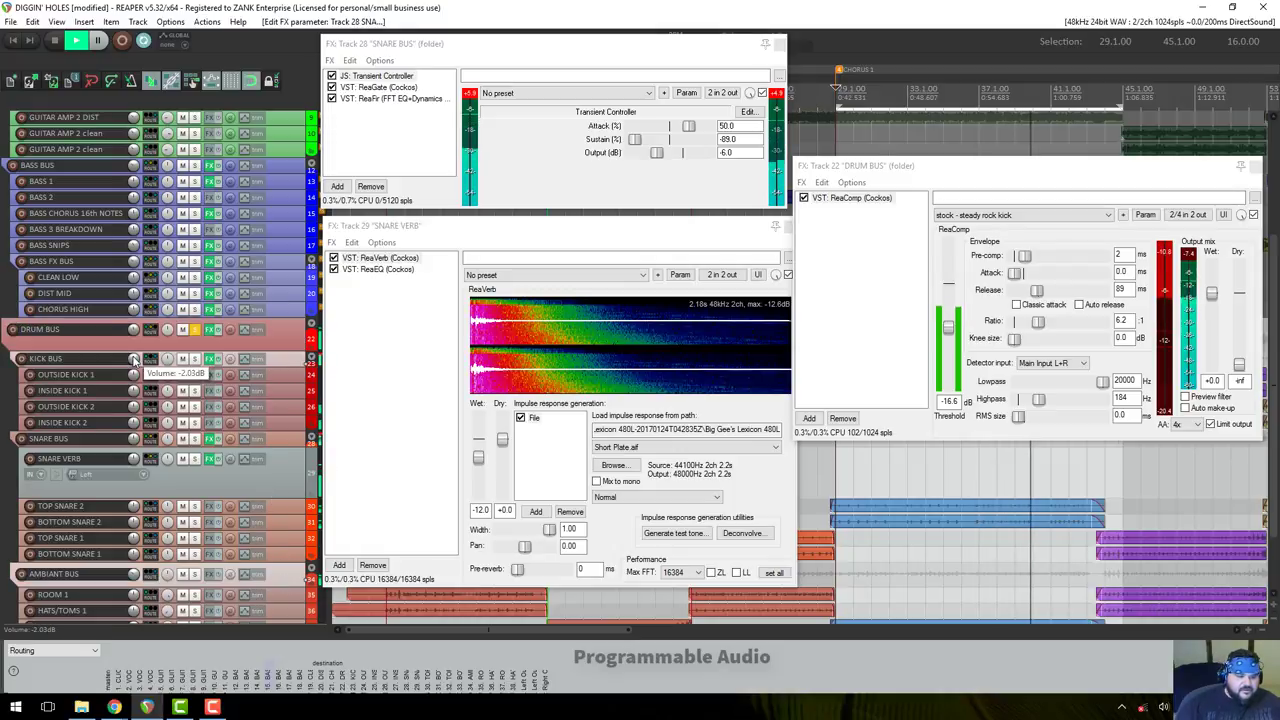
{"action": "left_click_drag", "start_coordinate": [134, 358], "coordinate": [134, 362]}
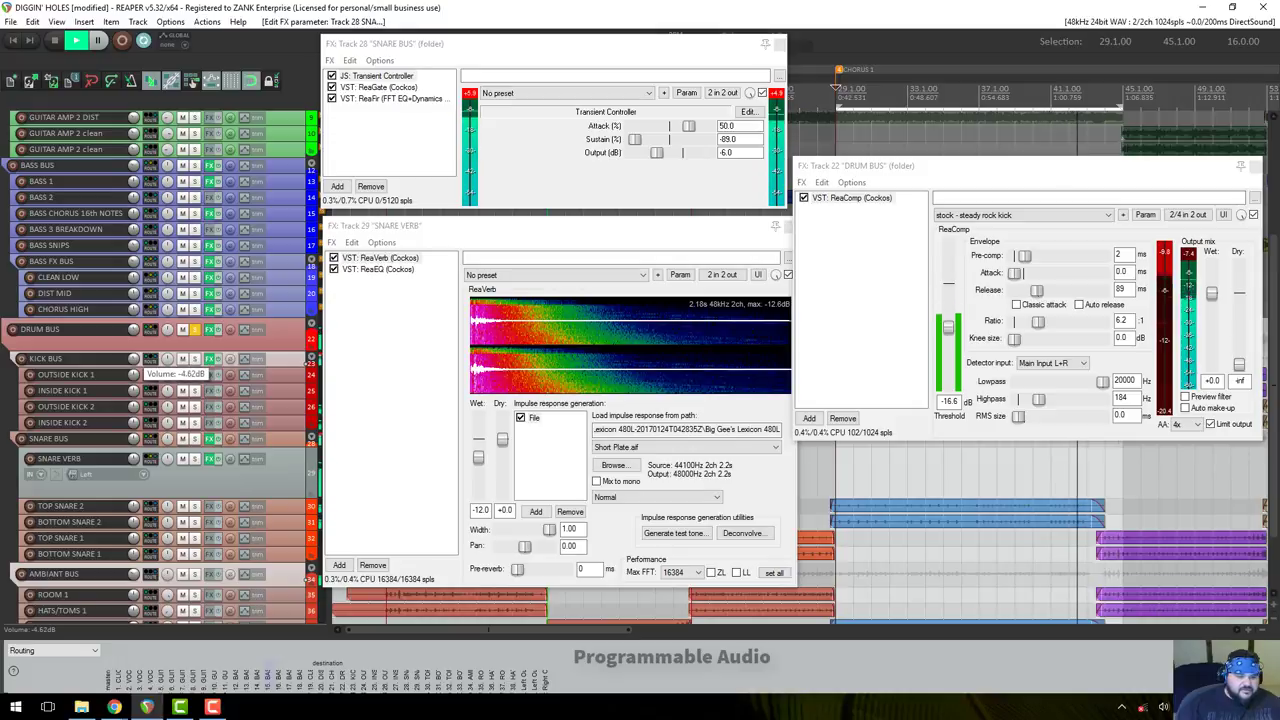
{"action": "left_click_drag", "start_coordinate": [134, 362], "coordinate": [134, 364]}
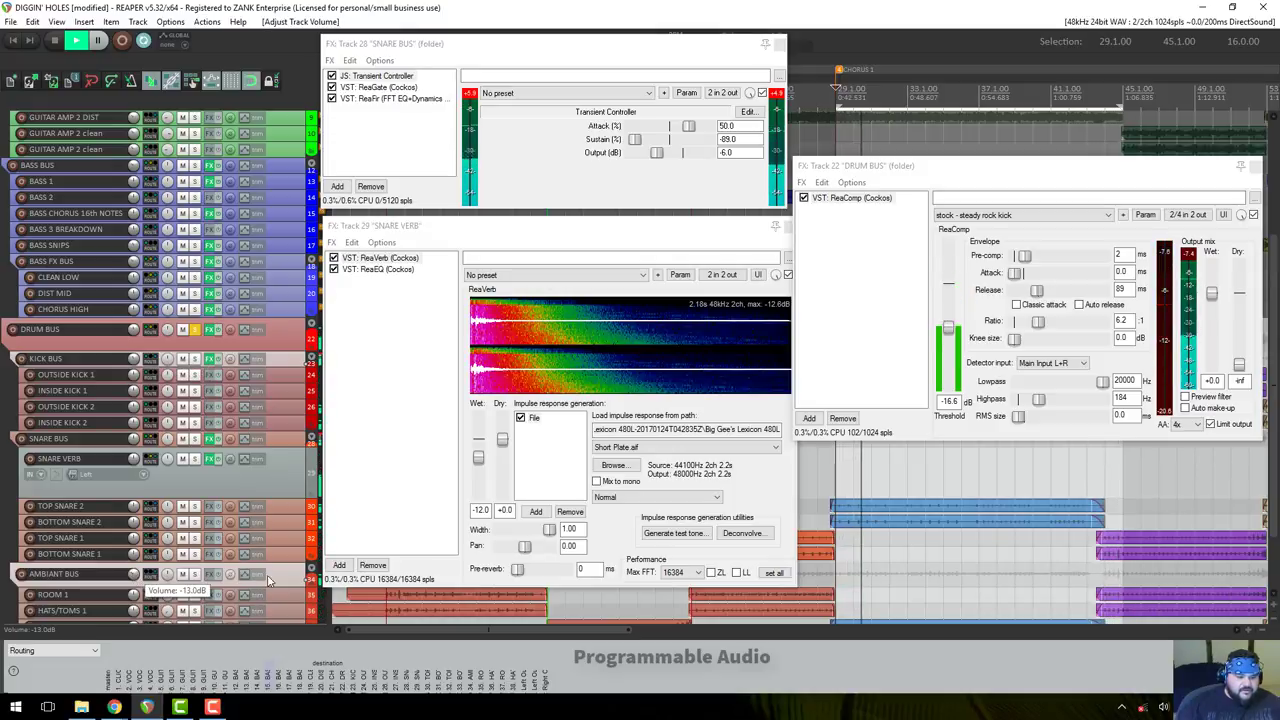
Try the AMBIANT BUS volume at -8.15 dB, -10.3 dB and -28.4 dB, and settle it near -10.0 dB.
{"action": "mouse_move", "coordinate": [133, 576]}
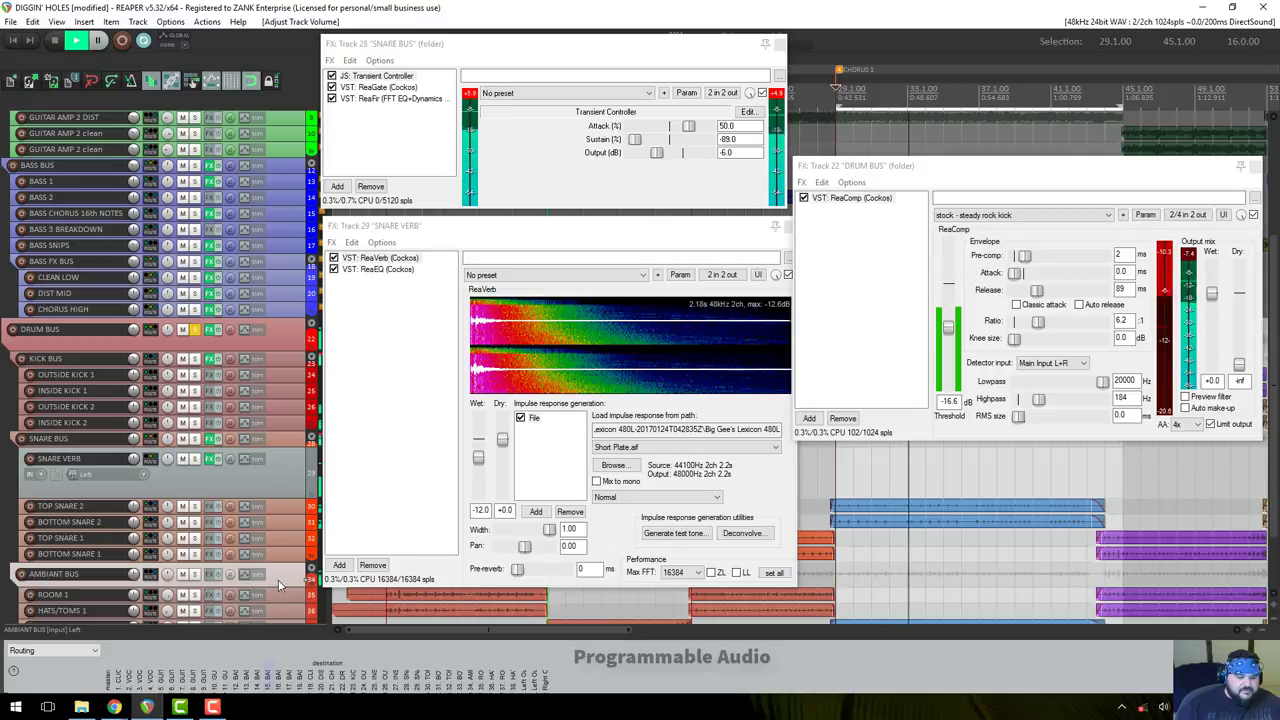
{"action": "double_click", "coordinate": [135, 577]}
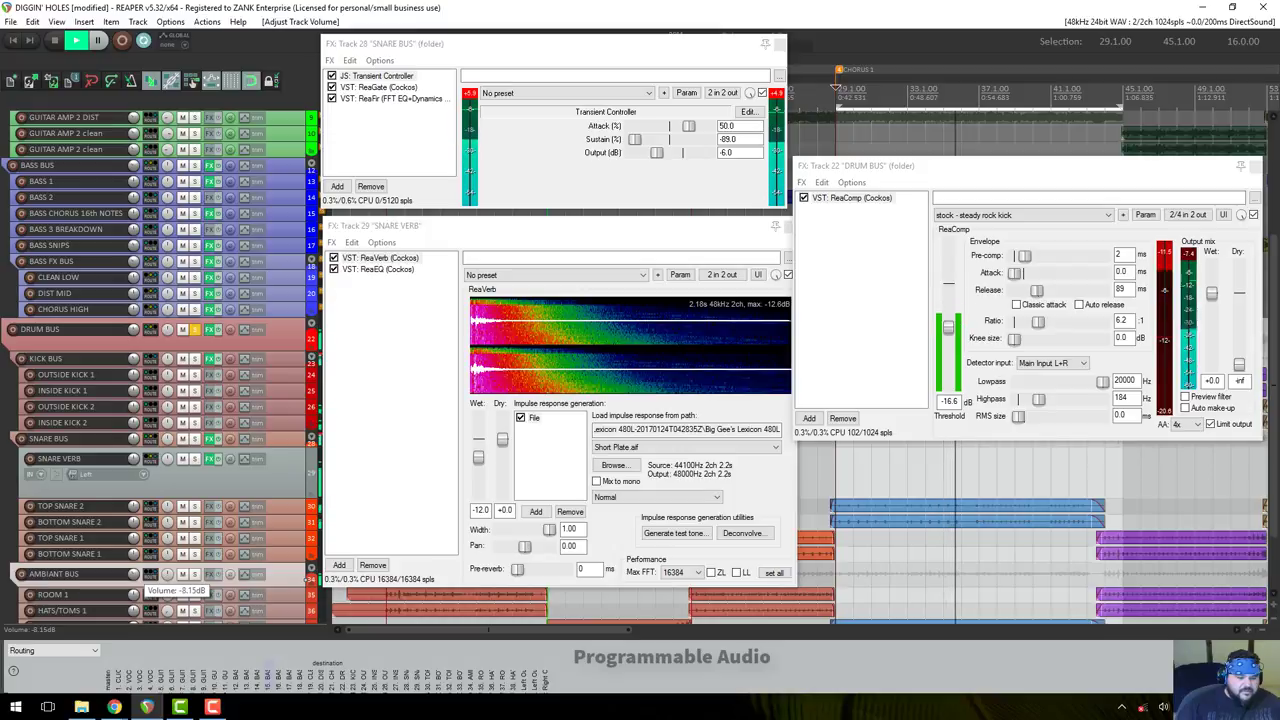
{"action": "left_click_drag", "start_coordinate": [135, 576], "coordinate": [135, 577]}
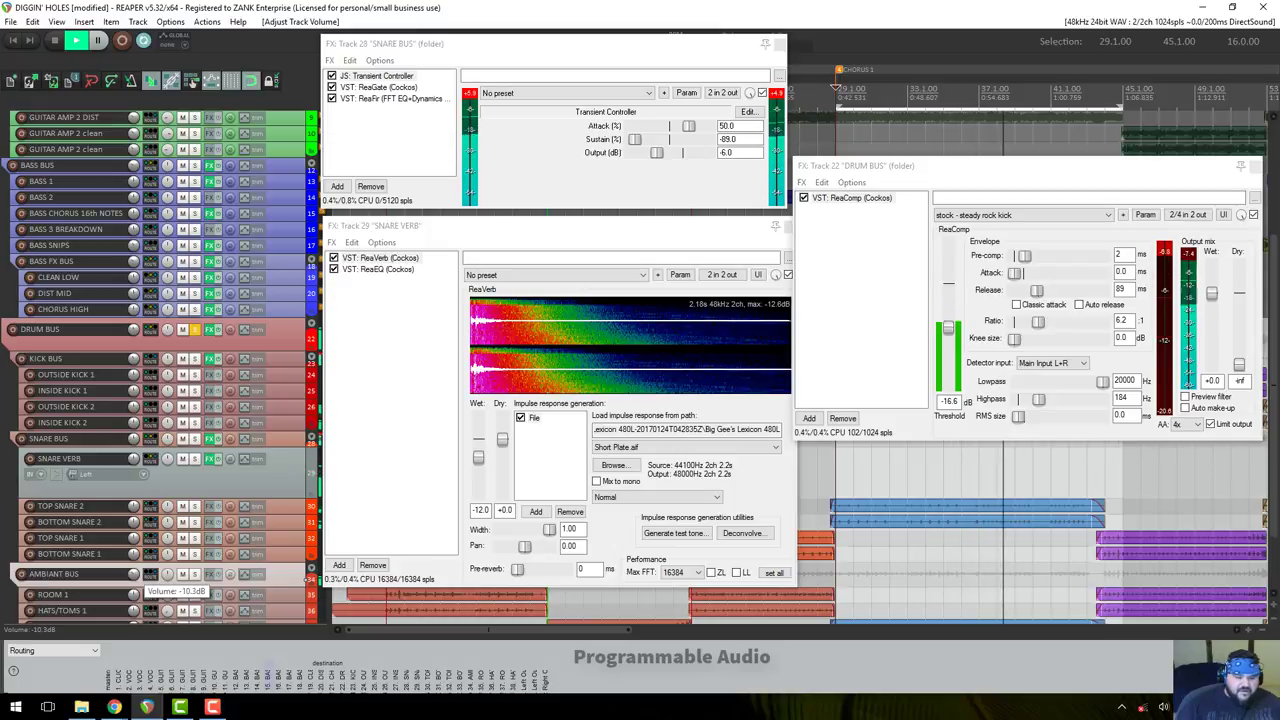
{"action": "left_click_drag", "start_coordinate": [135, 577], "coordinate": [135, 575]}
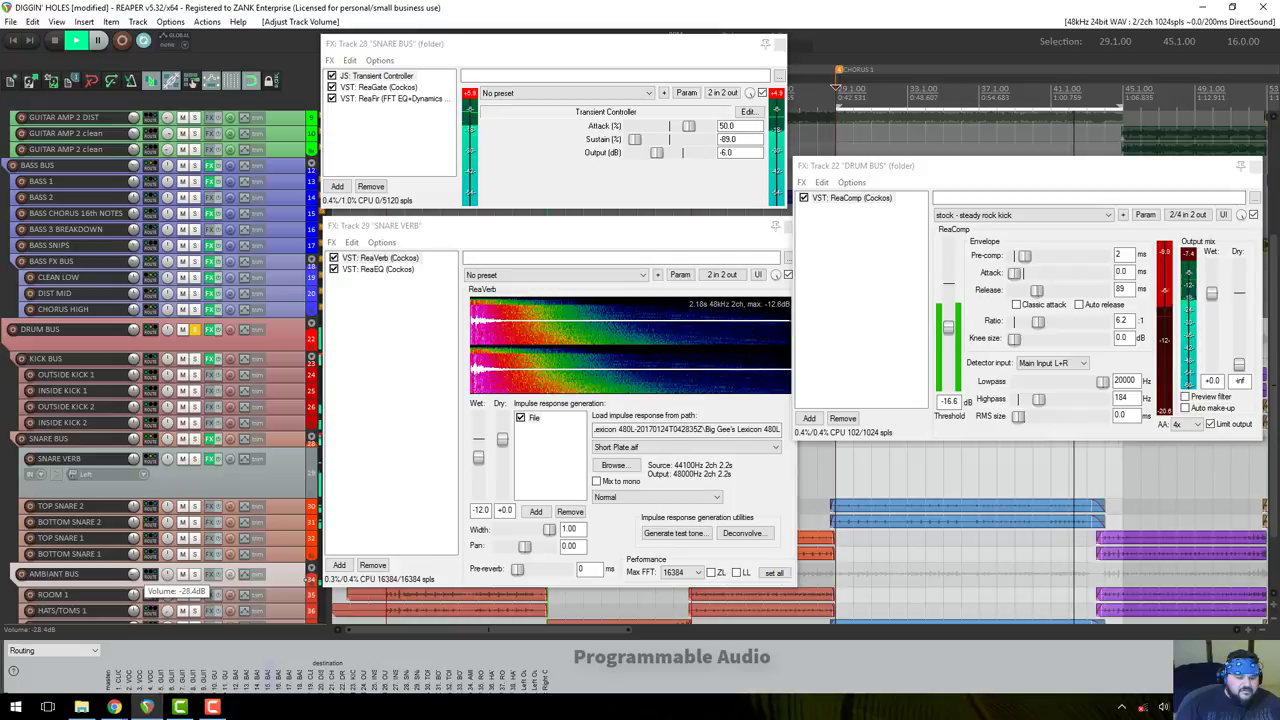
{"action": "left_click_drag", "start_coordinate": [135, 576], "coordinate": [135, 574]}
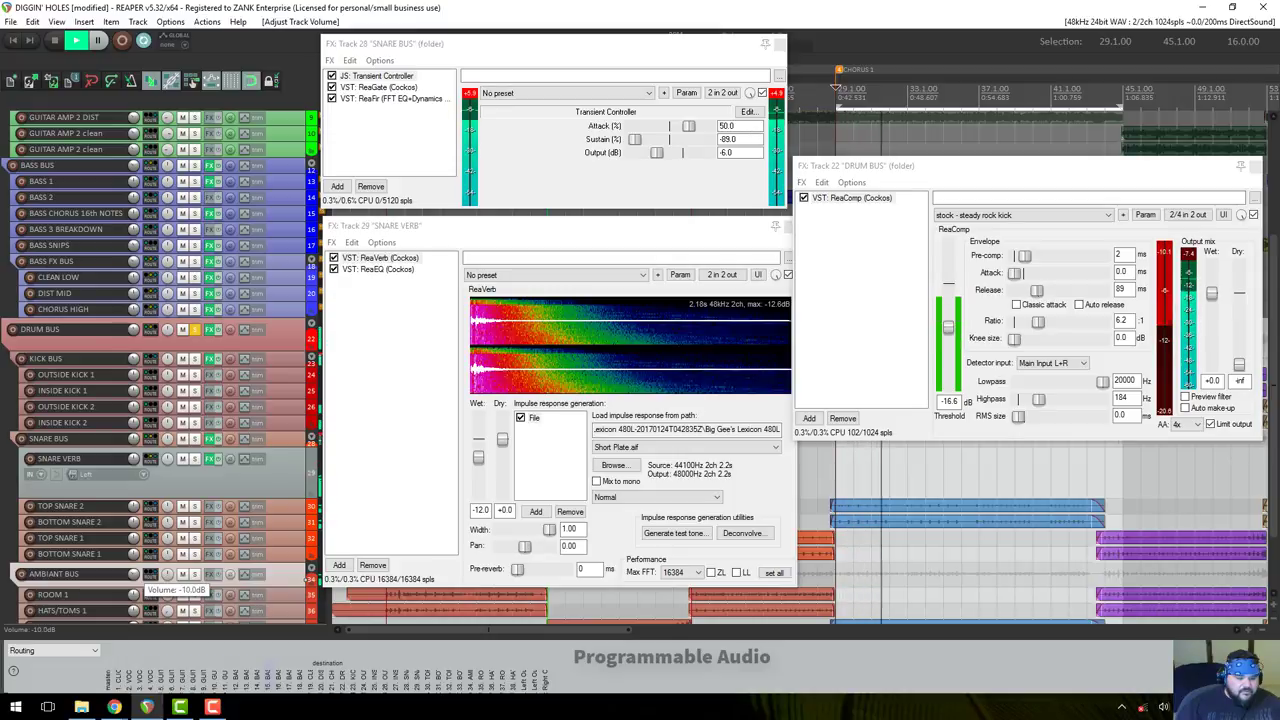
{"action": "left_click_drag", "start_coordinate": [135, 575], "coordinate": [135, 575]}
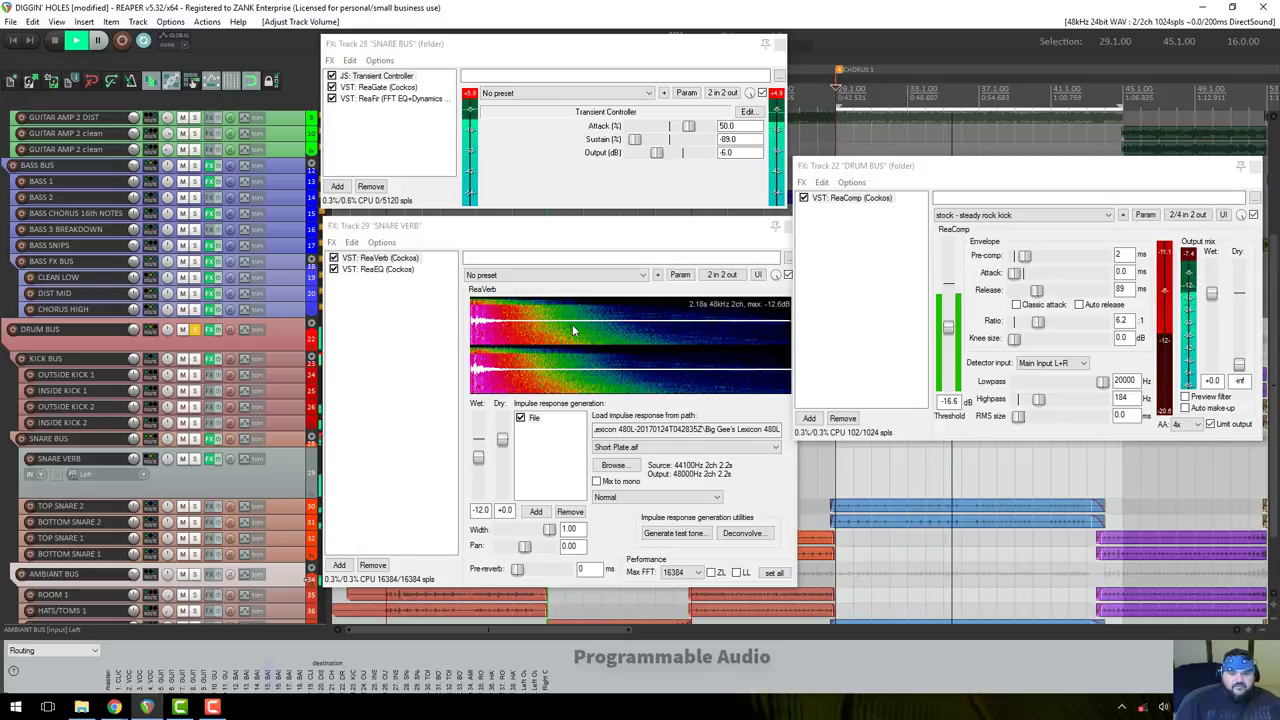
Unsolo the DRUM BUS, try the SNARE BUS Transient Controller's sustain at 100%, and reset it to 0%.
{"action": "left_click", "coordinate": [205, 343]}
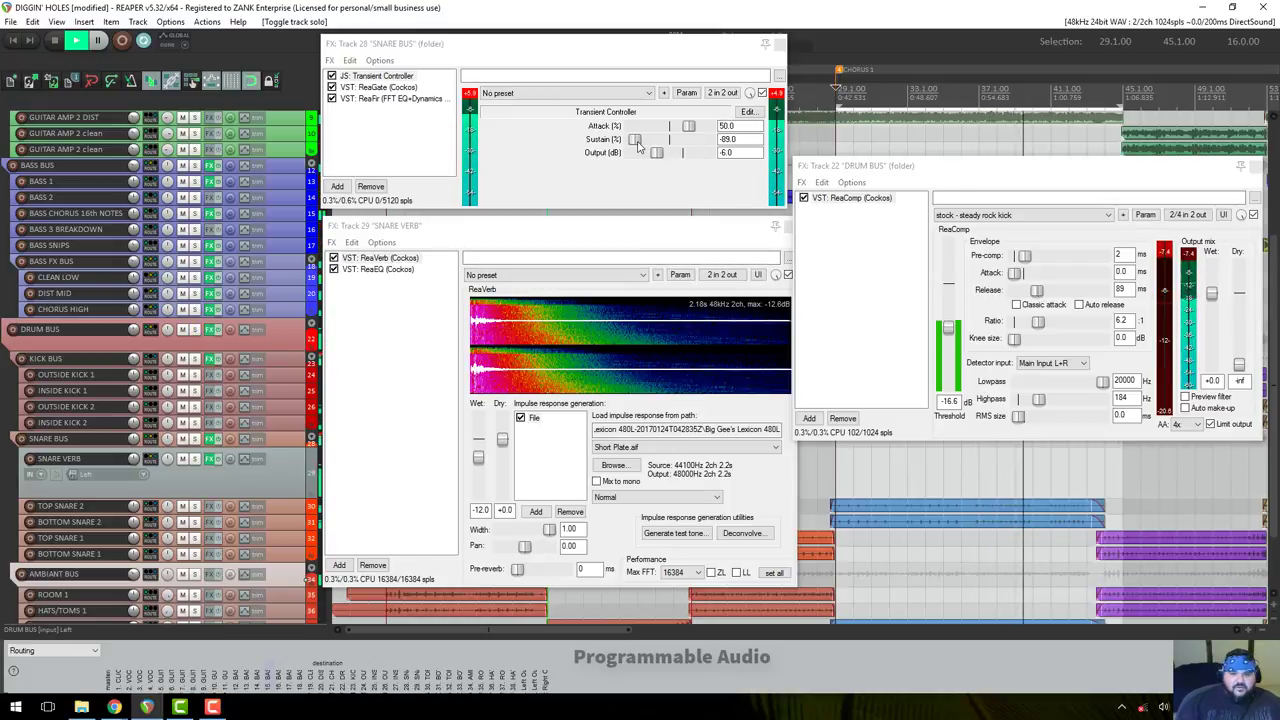
{"action": "left_click_drag", "start_coordinate": [636, 140], "coordinate": [783, 97]}
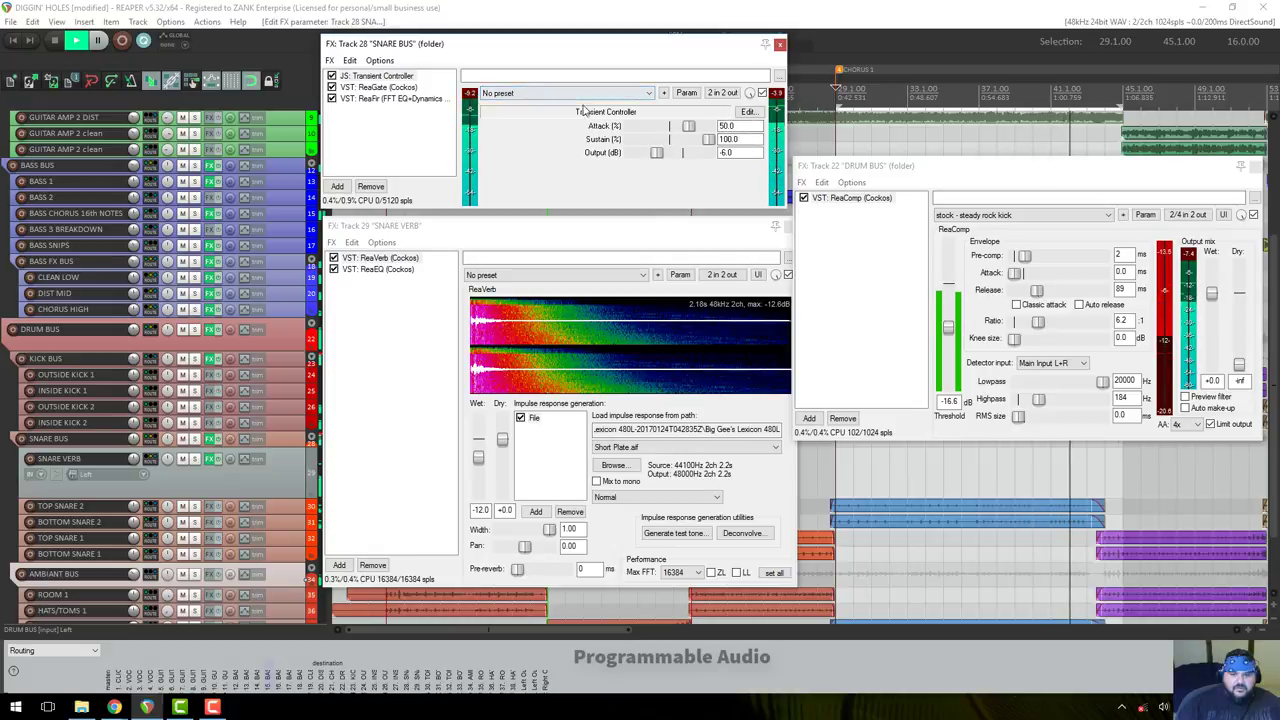
{"action": "double_click", "coordinate": [708, 139]}
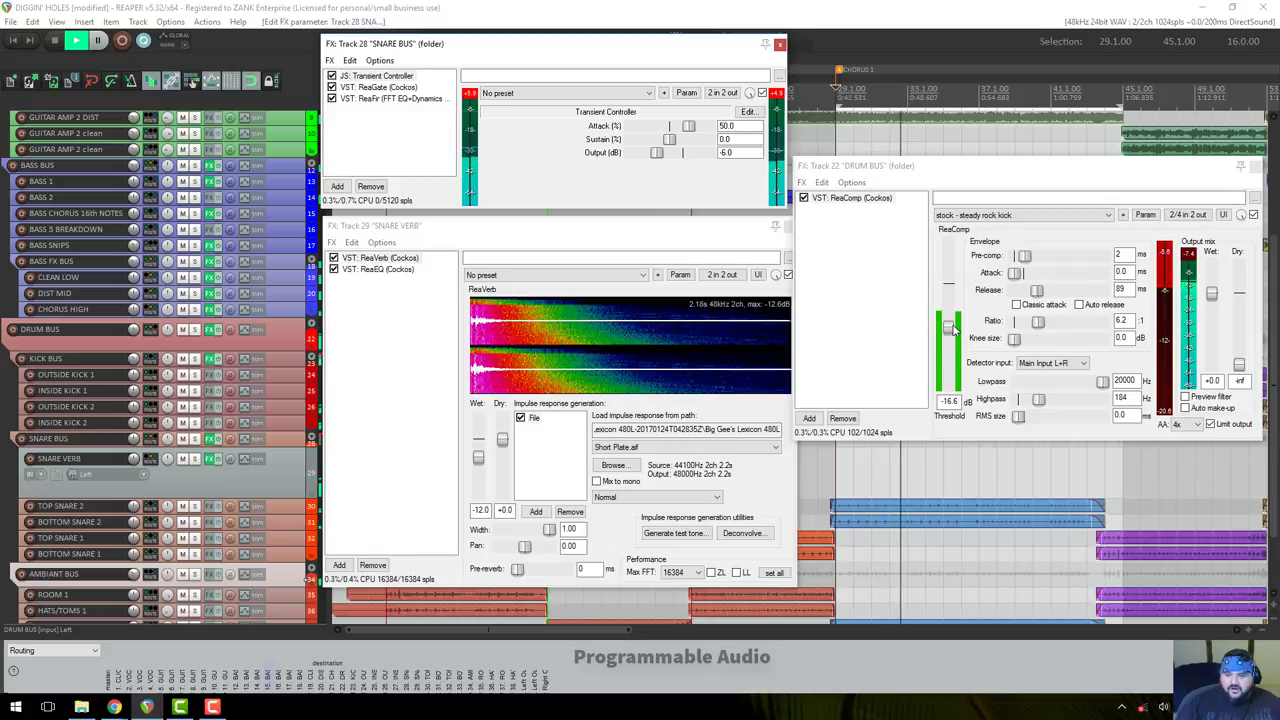
Raise DRUM BUS ReaComp's threshold to -10.1 dB and shift the SNARE VERB and SNARE BUS windows away from it.
{"action": "left_click_drag", "start_coordinate": [958, 334], "coordinate": [952, 316]}
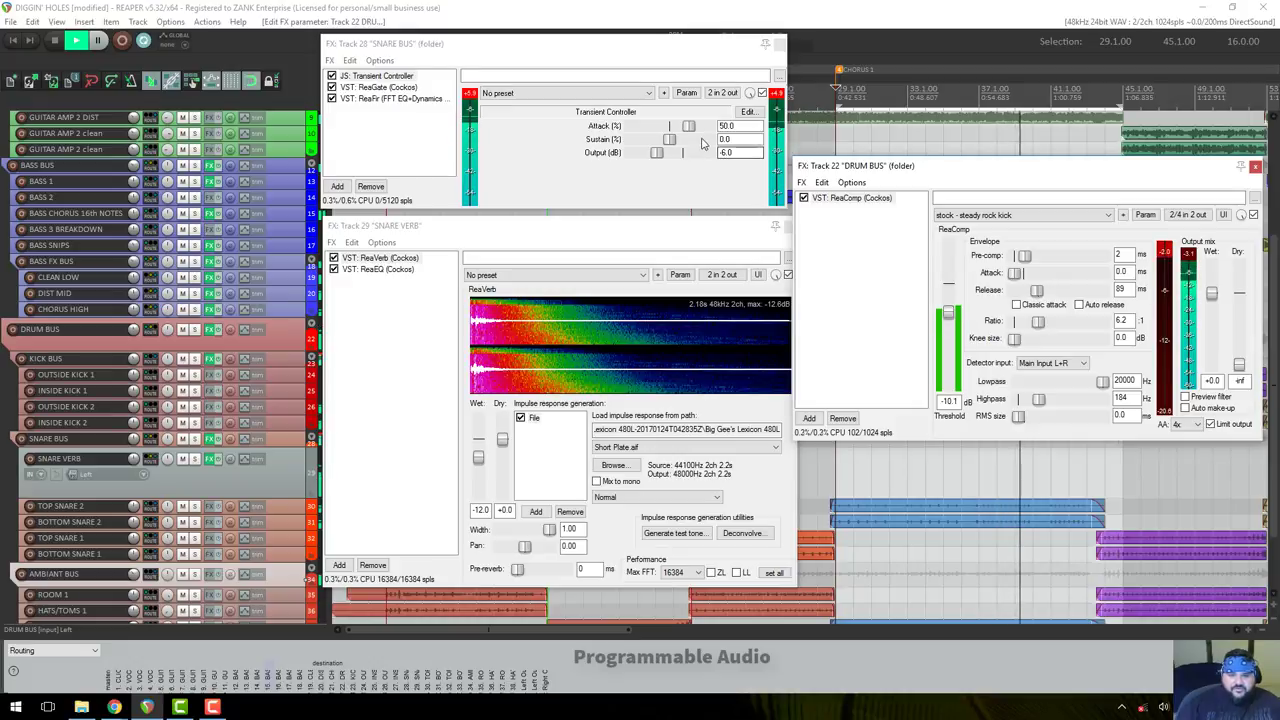
{"action": "left_click_drag", "start_coordinate": [615, 226], "coordinate": [589, 228]}
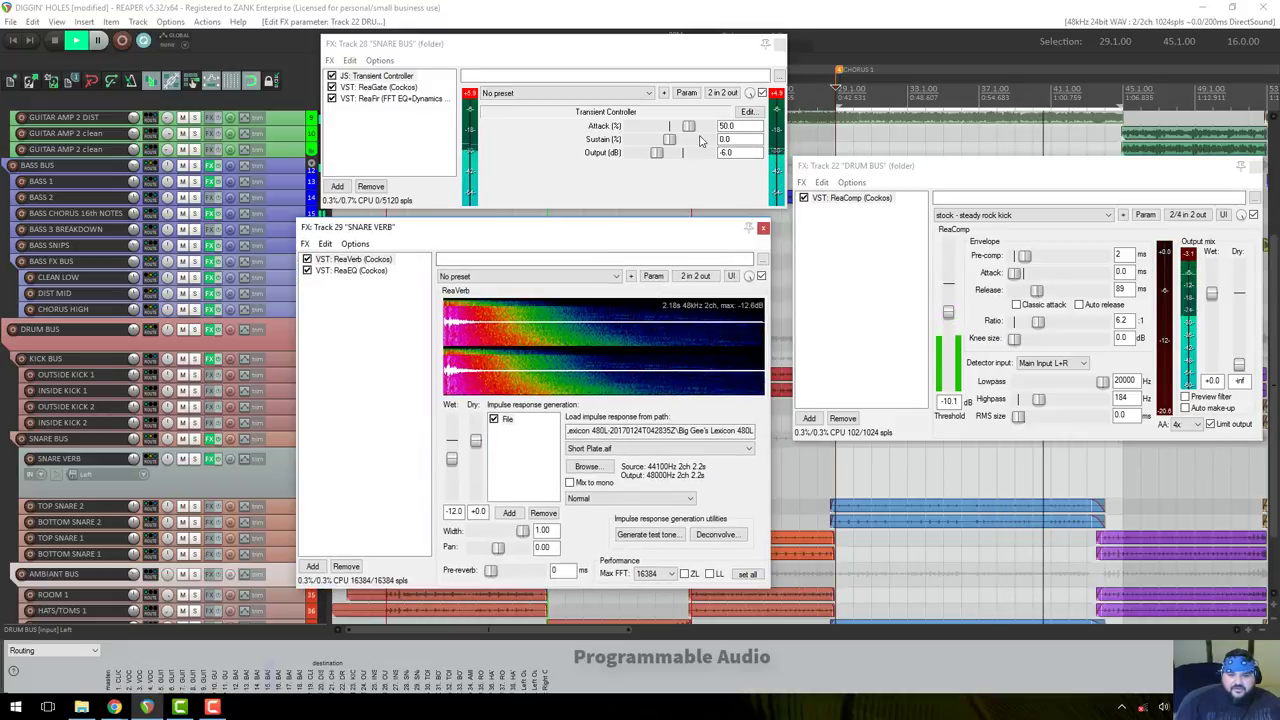
{"action": "left_click_drag", "start_coordinate": [657, 55], "coordinate": [640, 55]}
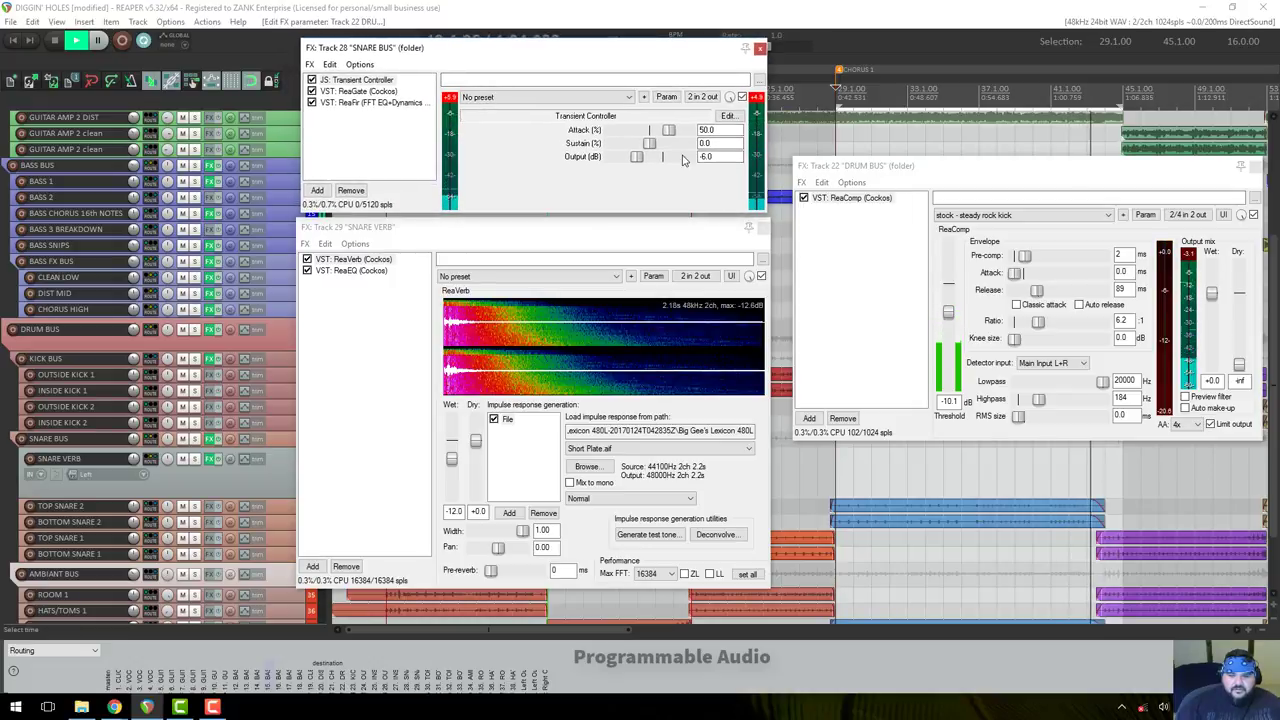
Restart playback, try the SNARE BUS Transient Controller's sustain at 98% in the full mix, and set it to 28%.
{"action": "scroll", "coordinate": [112, 548], "scroll_direction": "down", "scroll_amount": 1}
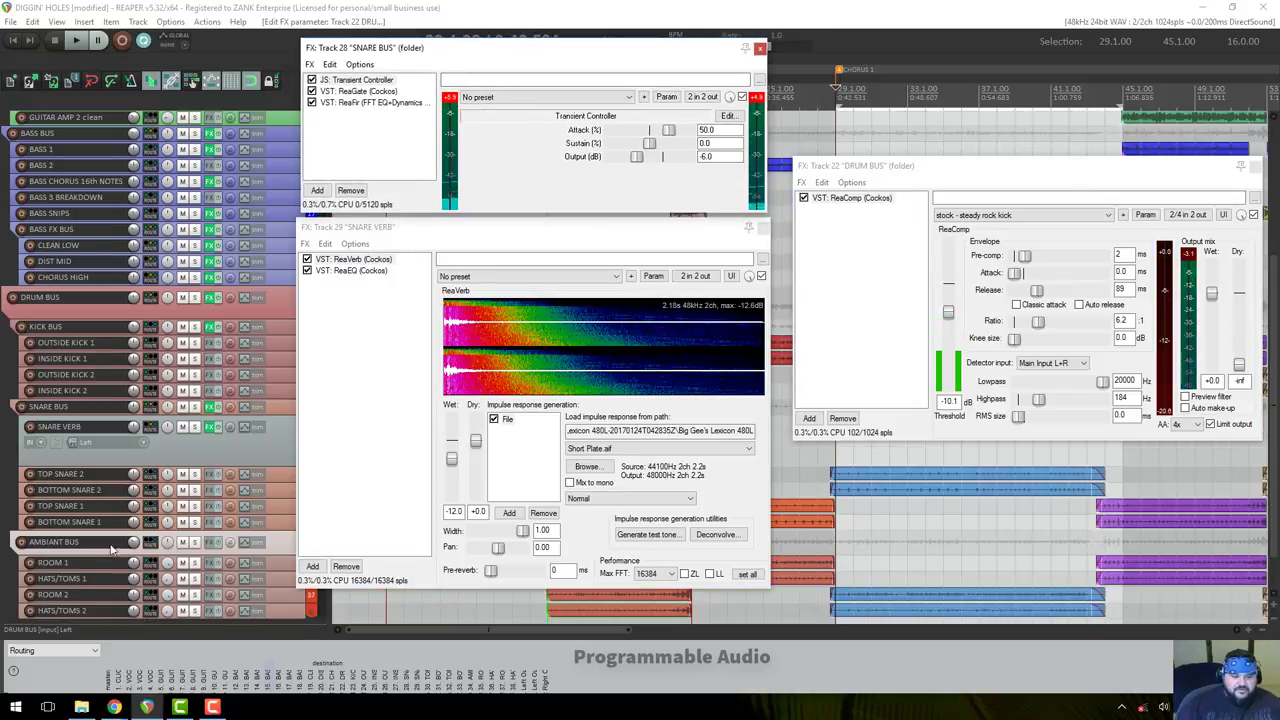
{"action": "key", "text": "space"}
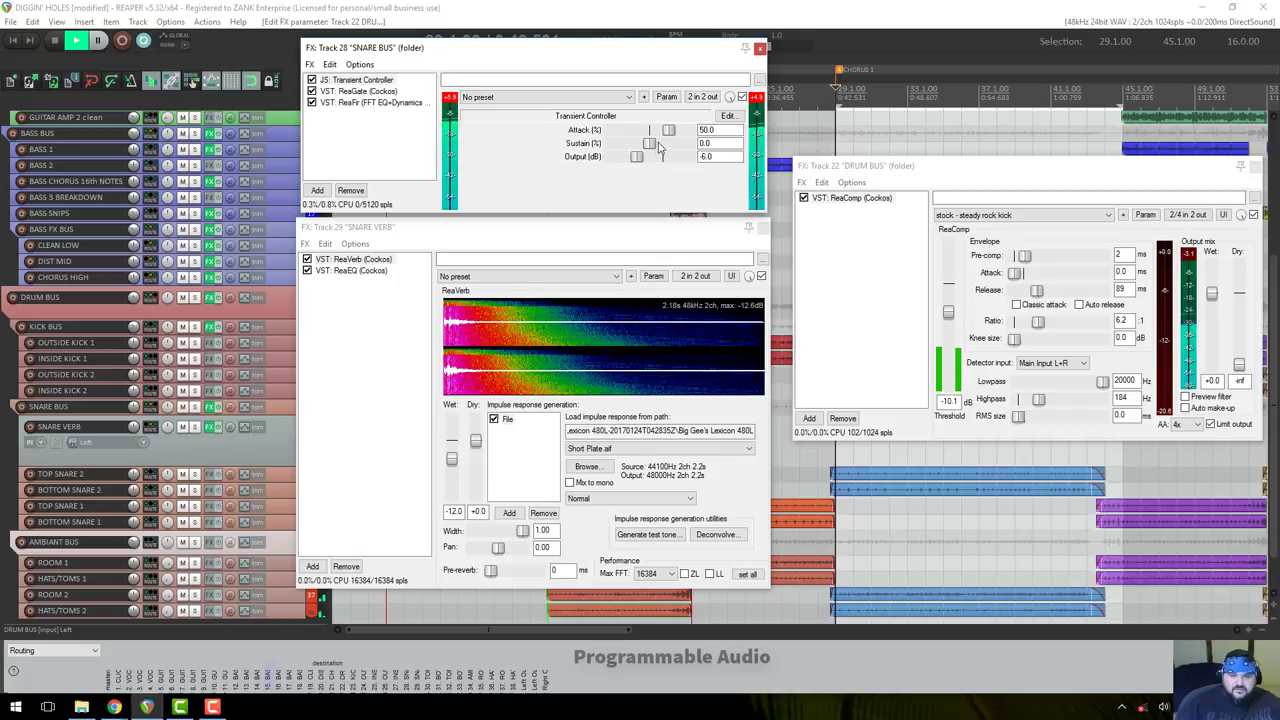
{"action": "left_click_drag", "start_coordinate": [651, 147], "coordinate": [694, 148]}
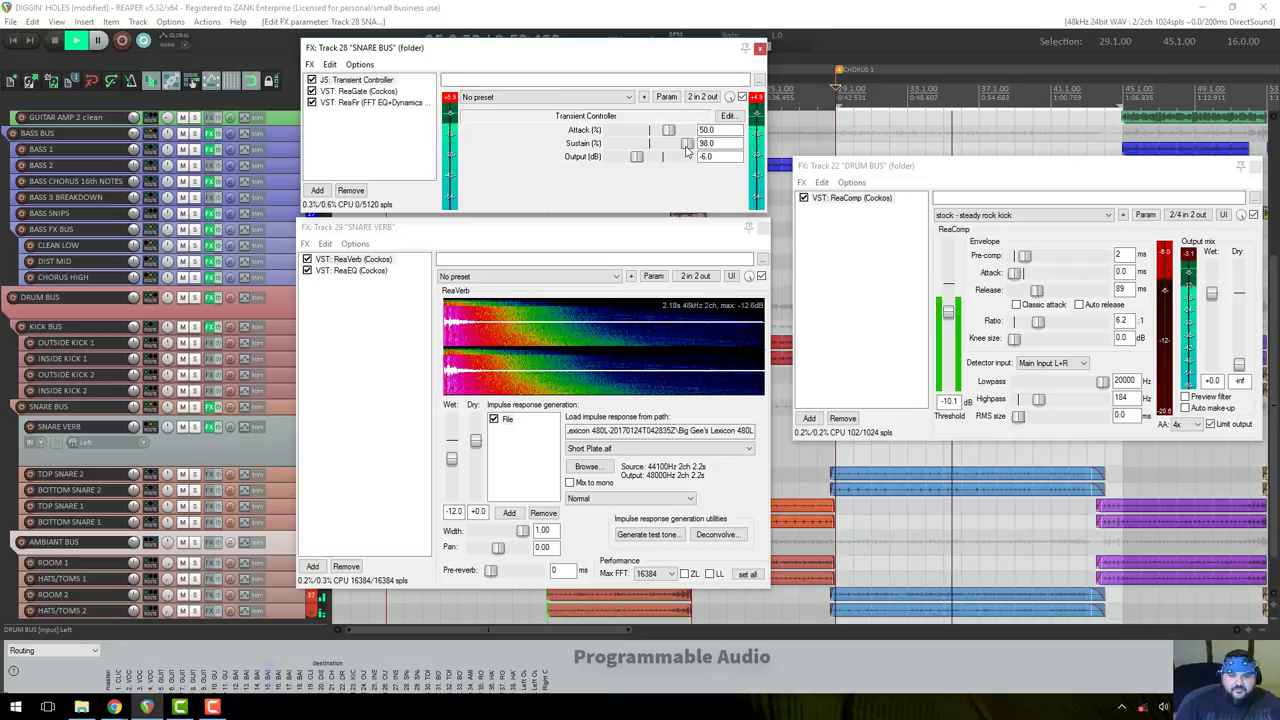
{"action": "left_click_drag", "start_coordinate": [688, 149], "coordinate": [661, 147]}
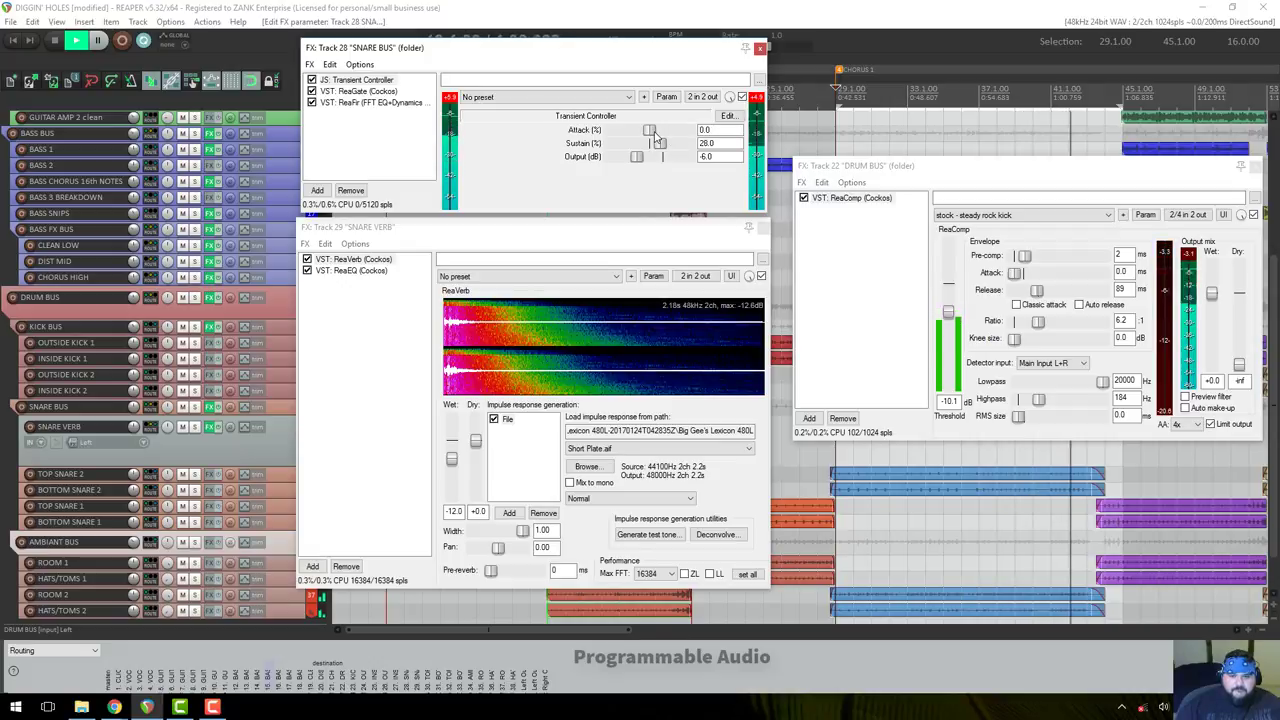
Try the Transient Controller's attack at -100% and 0% against the full mix, and set it to 35%.
{"action": "left_click_drag", "start_coordinate": [672, 137], "coordinate": [563, 140]}
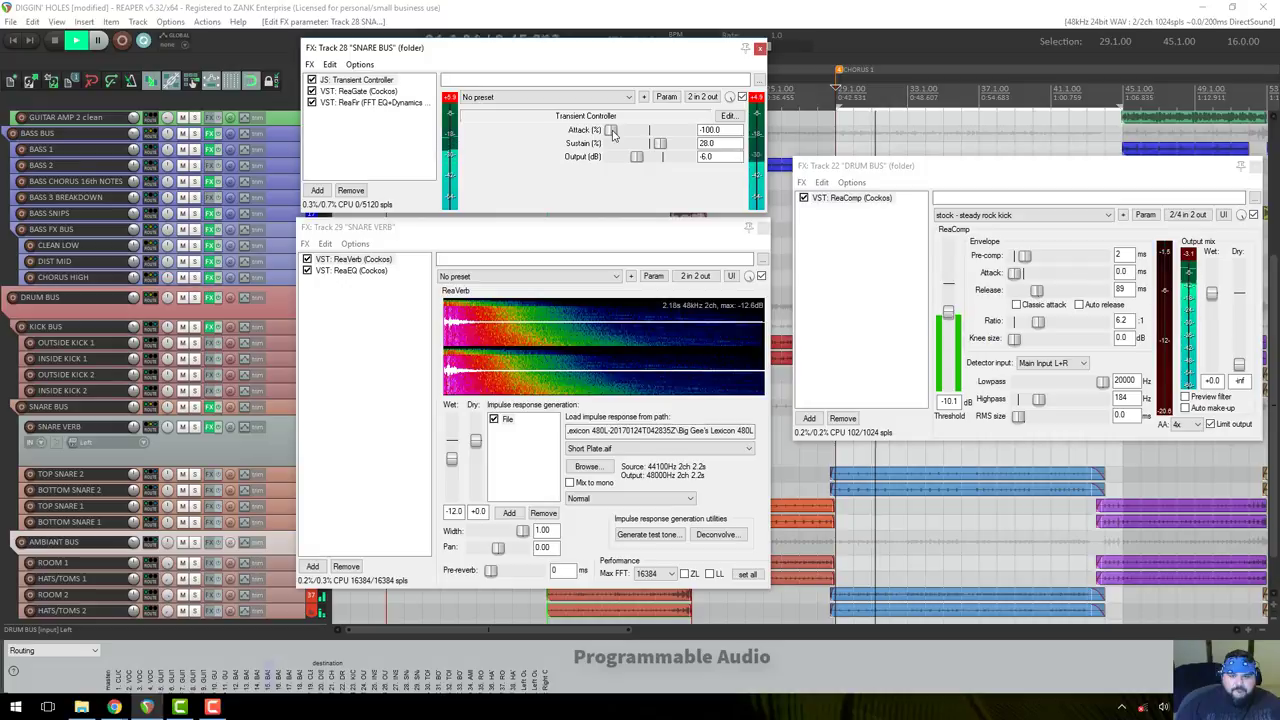
{"action": "left_click_drag", "start_coordinate": [613, 135], "coordinate": [651, 133]}
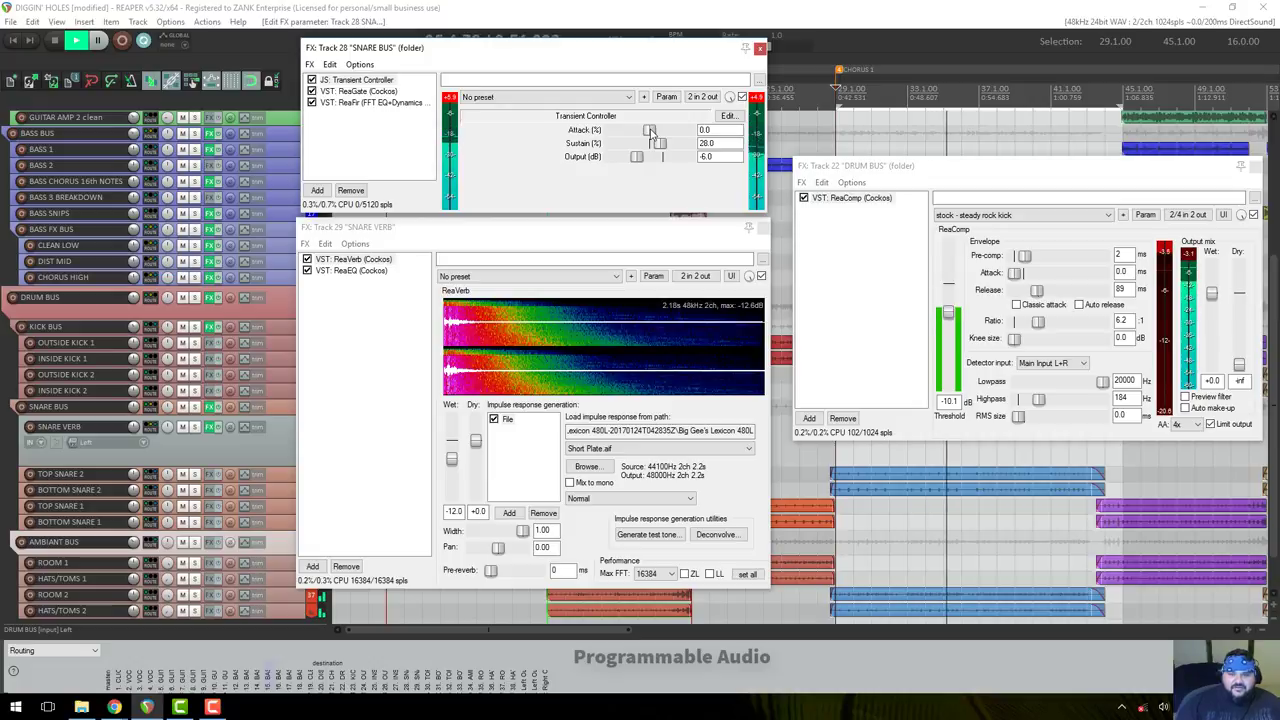
{"action": "left_click_drag", "start_coordinate": [650, 131], "coordinate": [664, 135]}
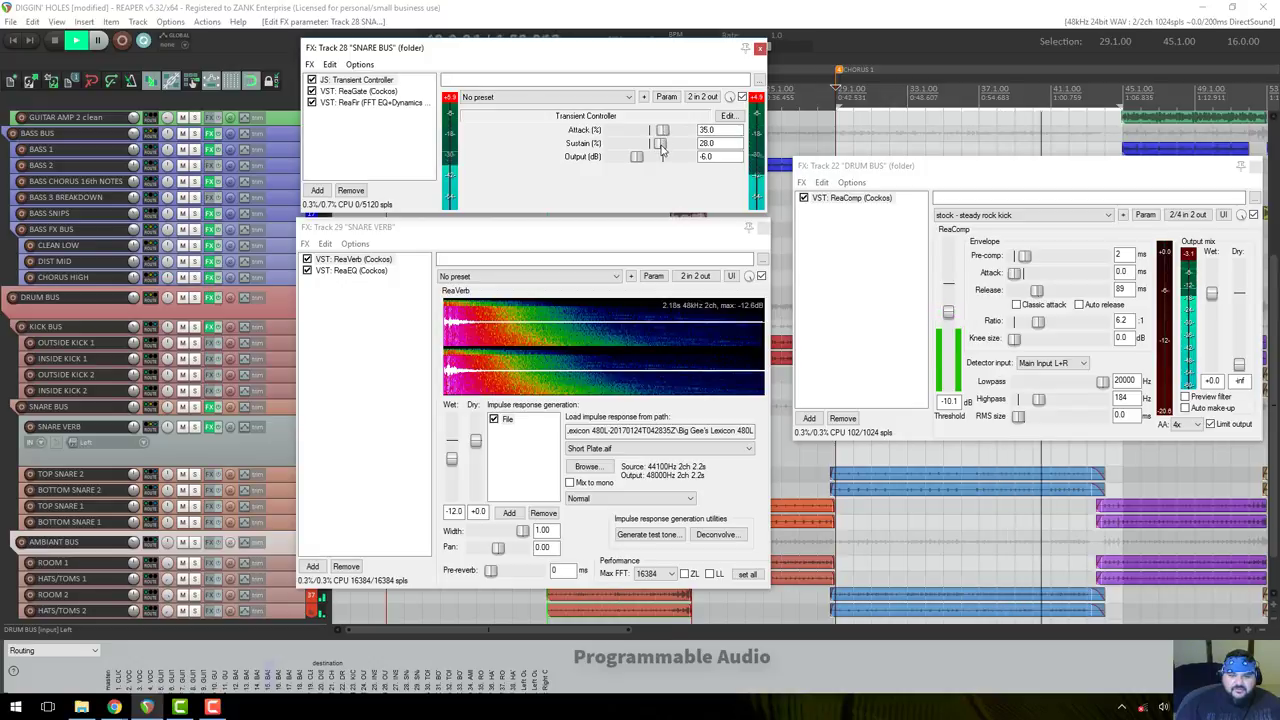
Set the Transient Controller's sustain to -100% and close the SNARE VERB and SNARE BUS effect windows.
{"action": "left_click_drag", "start_coordinate": [661, 147], "coordinate": [609, 146]}
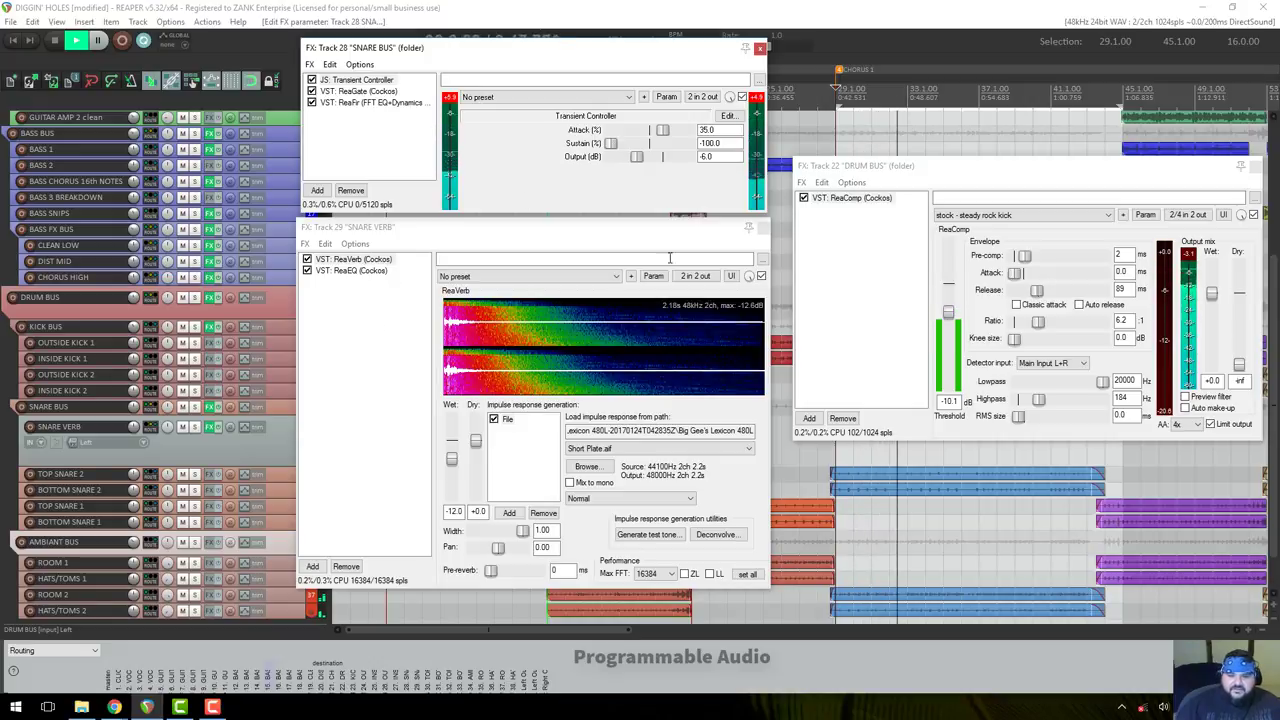
{"action": "left_click", "coordinate": [762, 230]}
{"action": "key", "text": "Escape"}
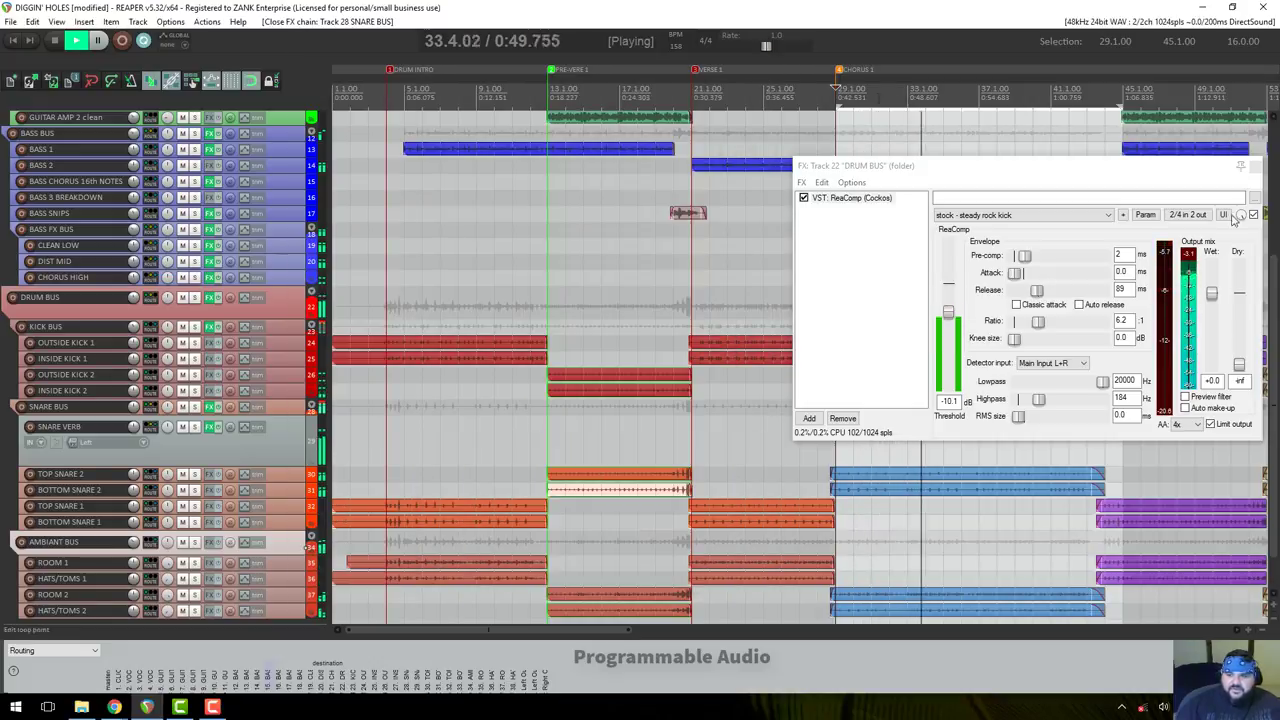
Close the DRUM BUS effects window, lower the SNARE BUS volume to about -4 dB against the full mix, and stop playback.
{"action": "key", "text": "Escape"}
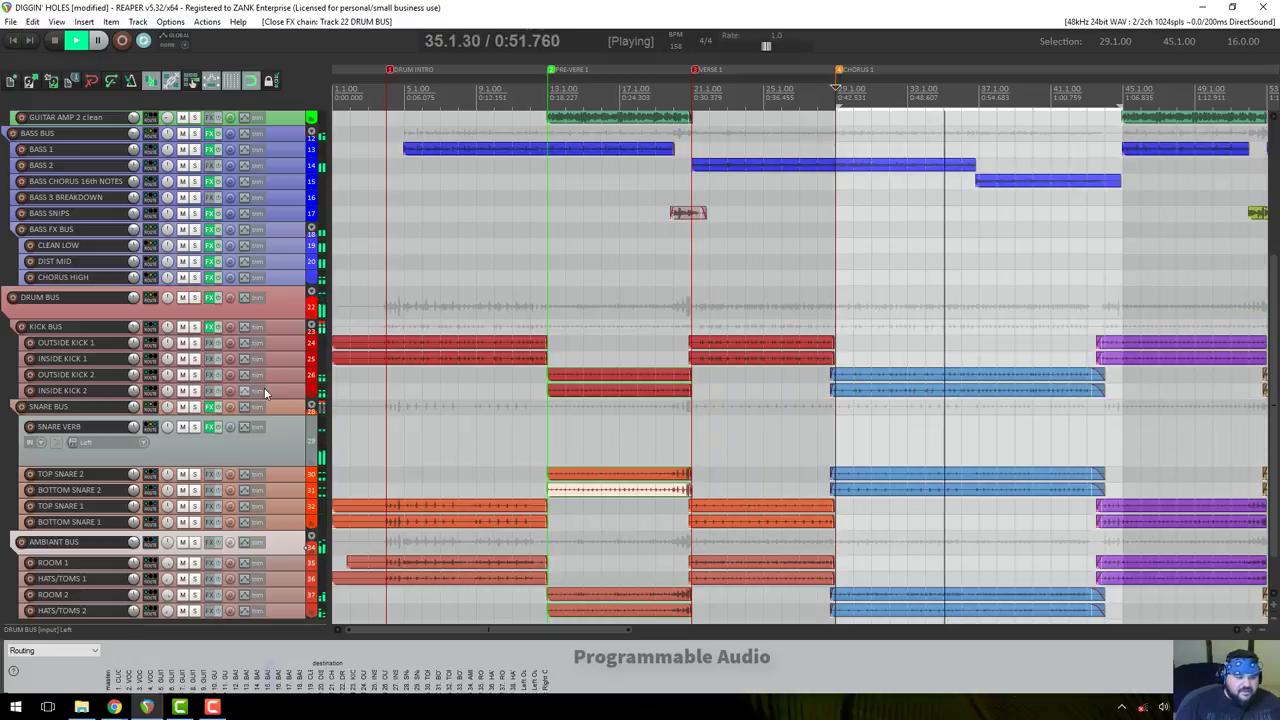
{"action": "scroll", "coordinate": [279, 454], "scroll_direction": "down", "scroll_amount": 1}
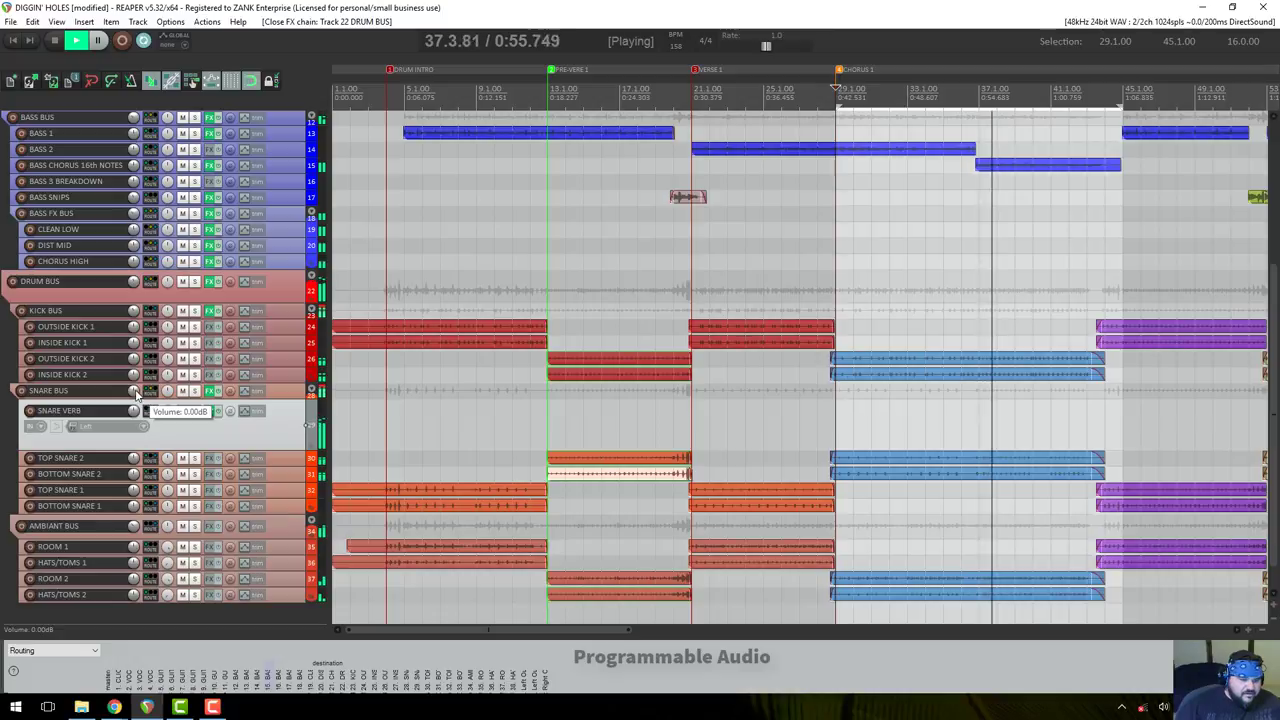
{"action": "left_click_drag", "start_coordinate": [137, 395], "coordinate": [137, 405]}
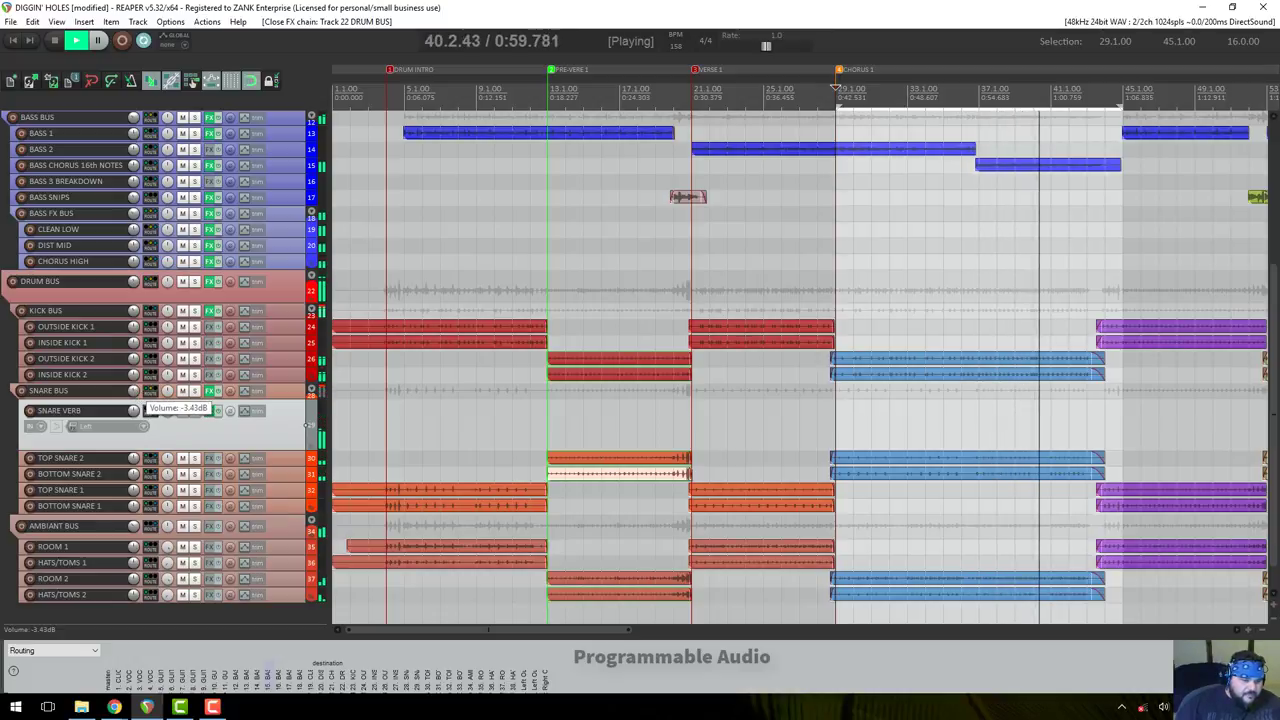
{"action": "left_click_drag", "start_coordinate": [137, 405], "coordinate": [137, 410]}
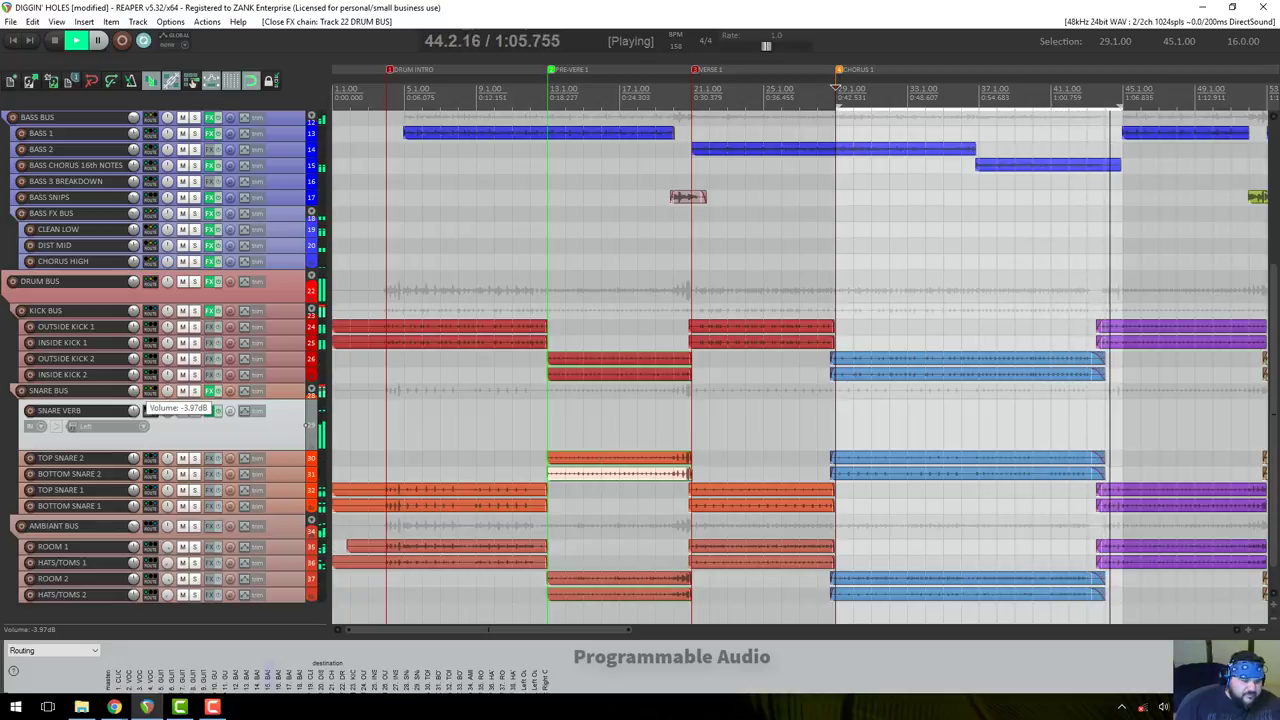
{"action": "left_click_drag", "start_coordinate": [137, 410], "coordinate": [137, 409]}
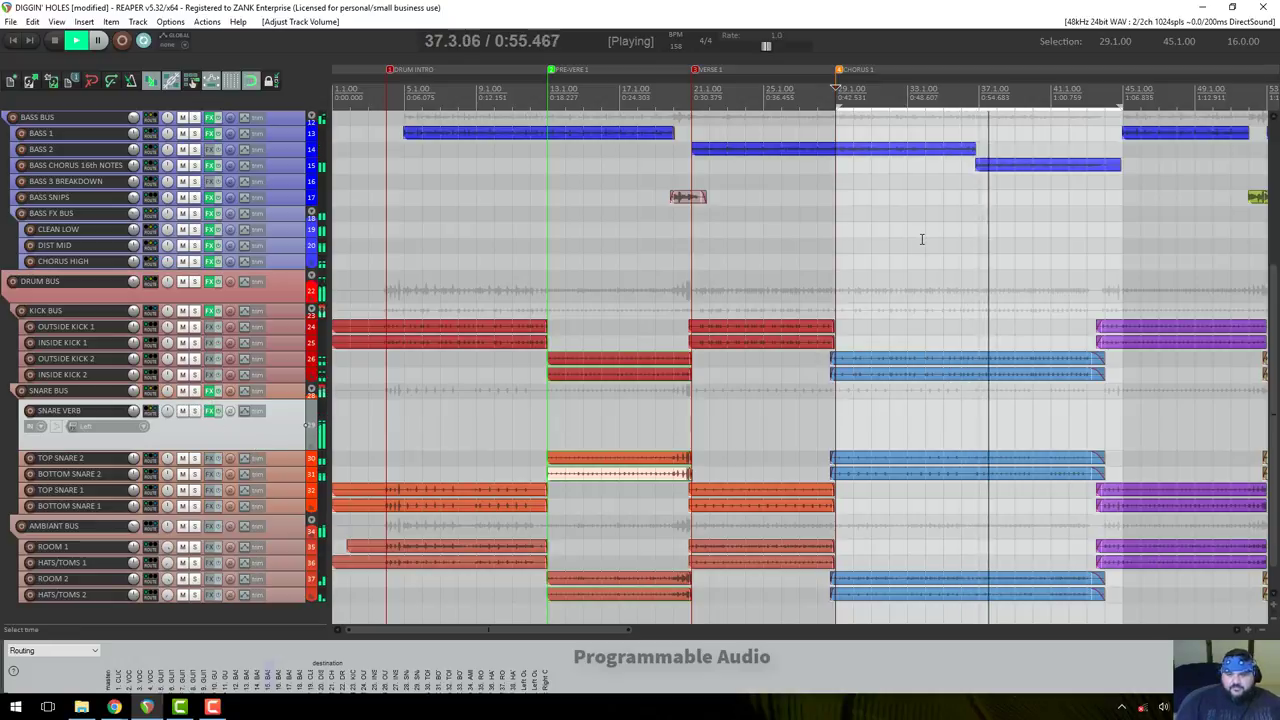
{"action": "key", "text": "space"}
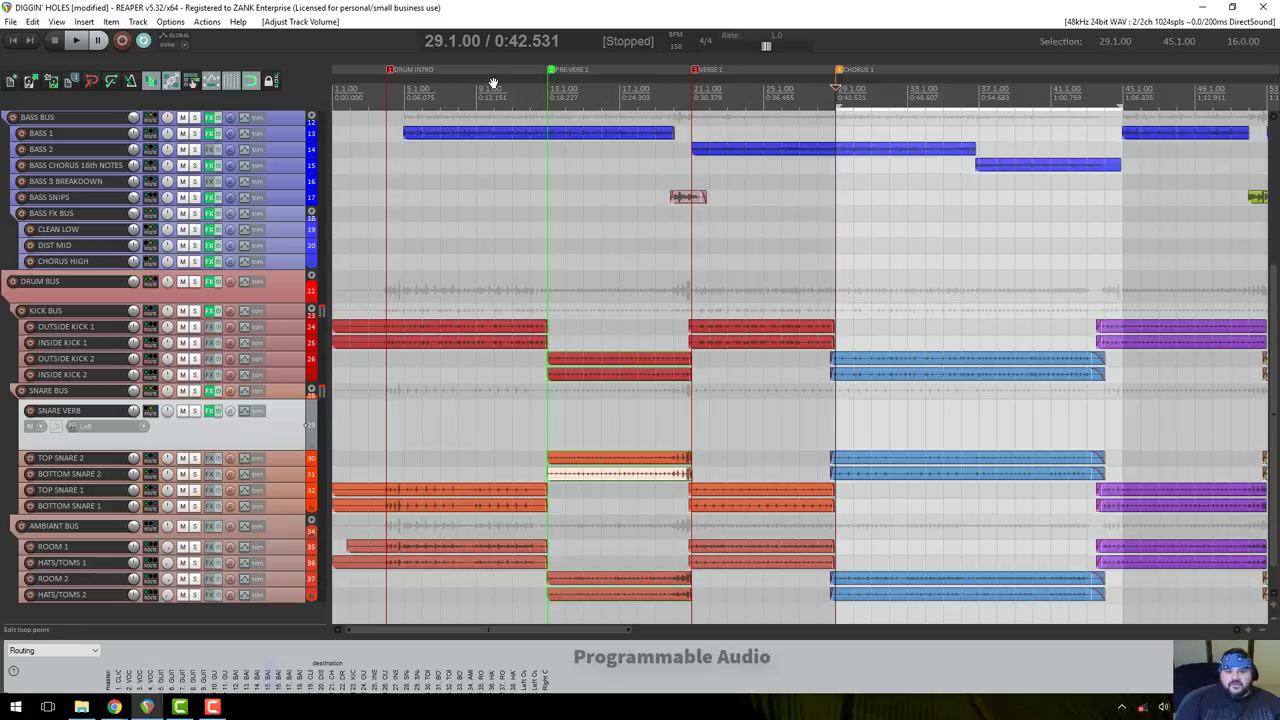
Switch to Chrome and bring up the Bedroom Producers Blog article on the free Lexicon 480L impulse response collection.
{"action": "scroll", "coordinate": [298, 168], "scroll_direction": "up", "scroll_amount": 6}
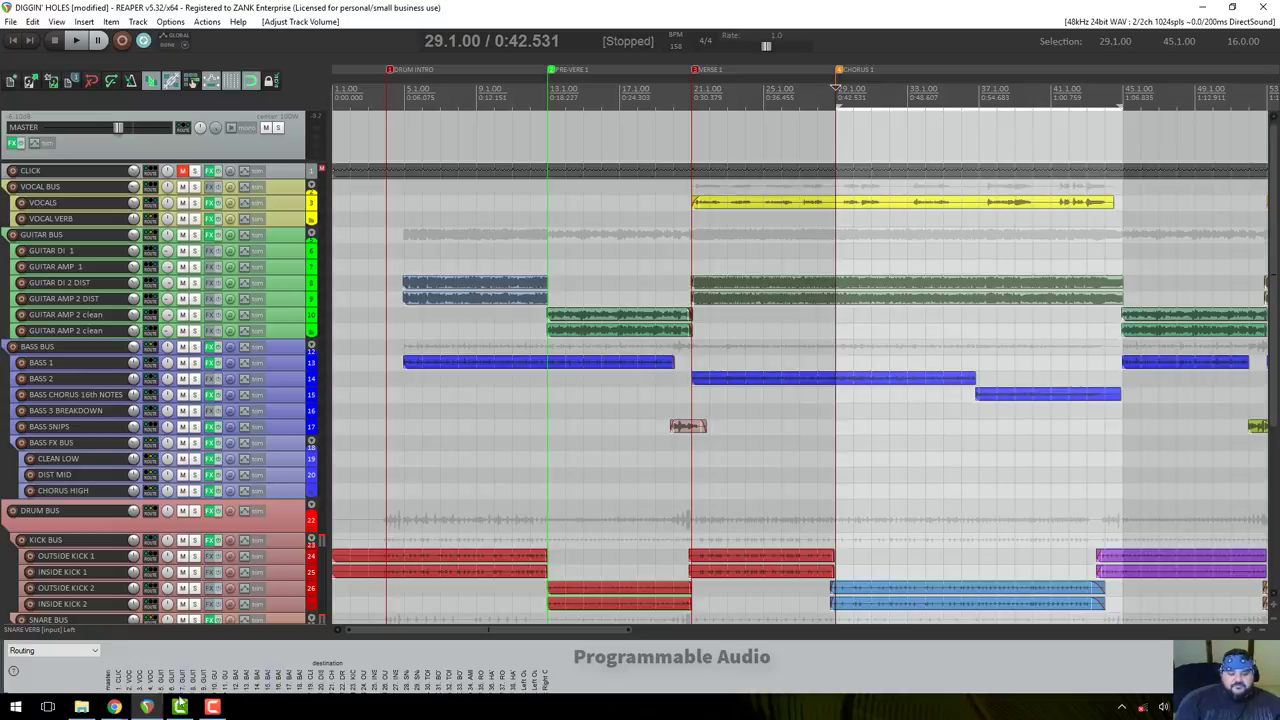
{"action": "left_click", "coordinate": [212, 707]}
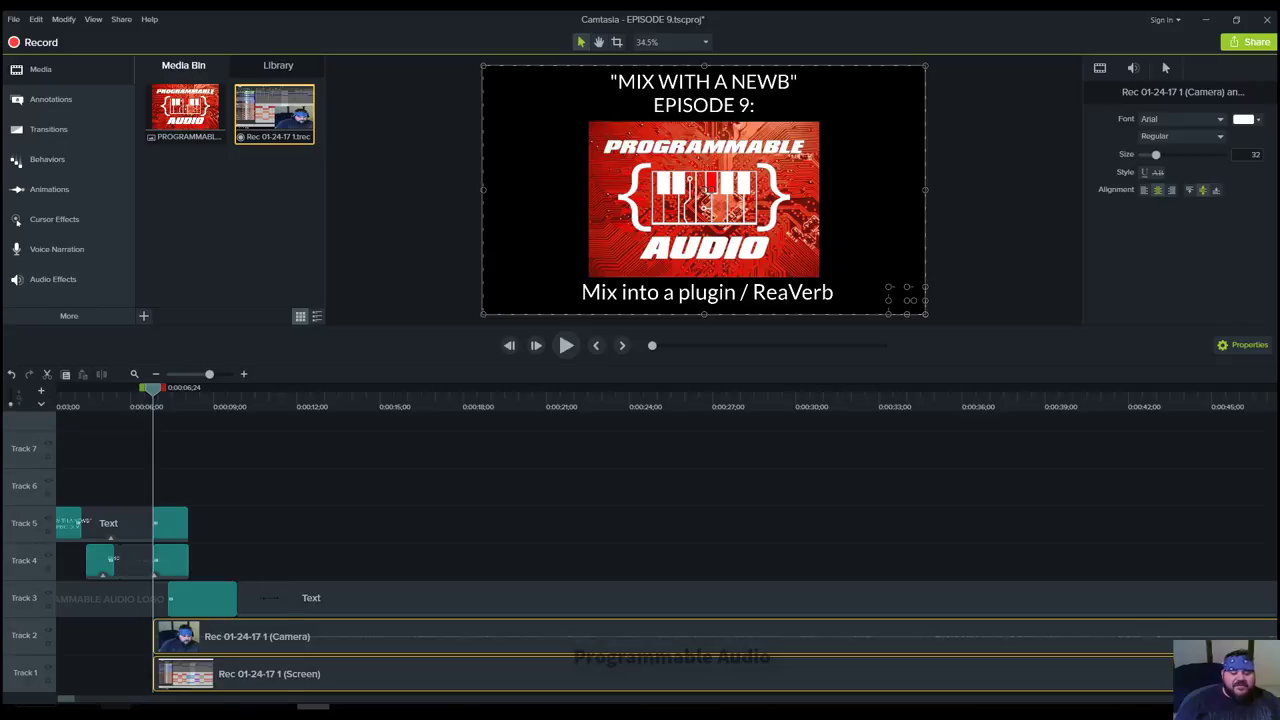
{"action": "mouse_move", "coordinate": [118, 707]}
{"action": "left_click", "coordinate": [97, 680]}
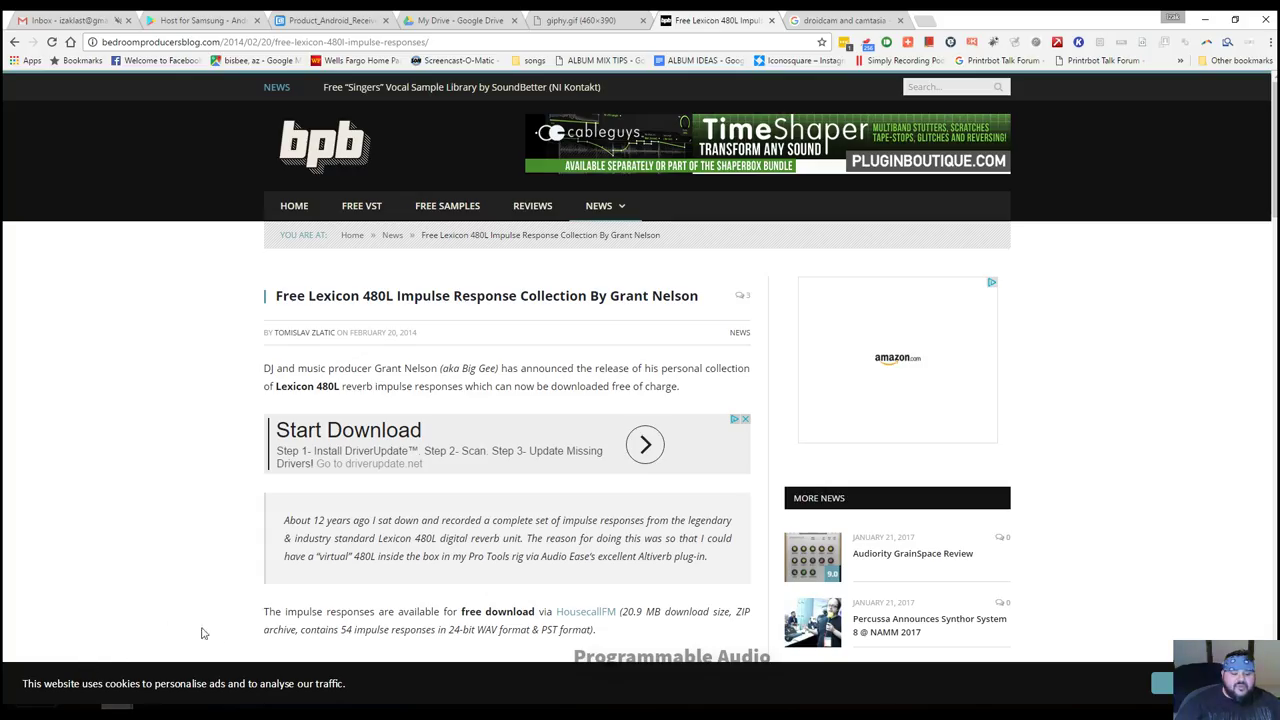
Show the sticky note containing the article's web address over the page, reposition it for reading, and return to the browser.
{"action": "left_click", "coordinate": [280, 707]}
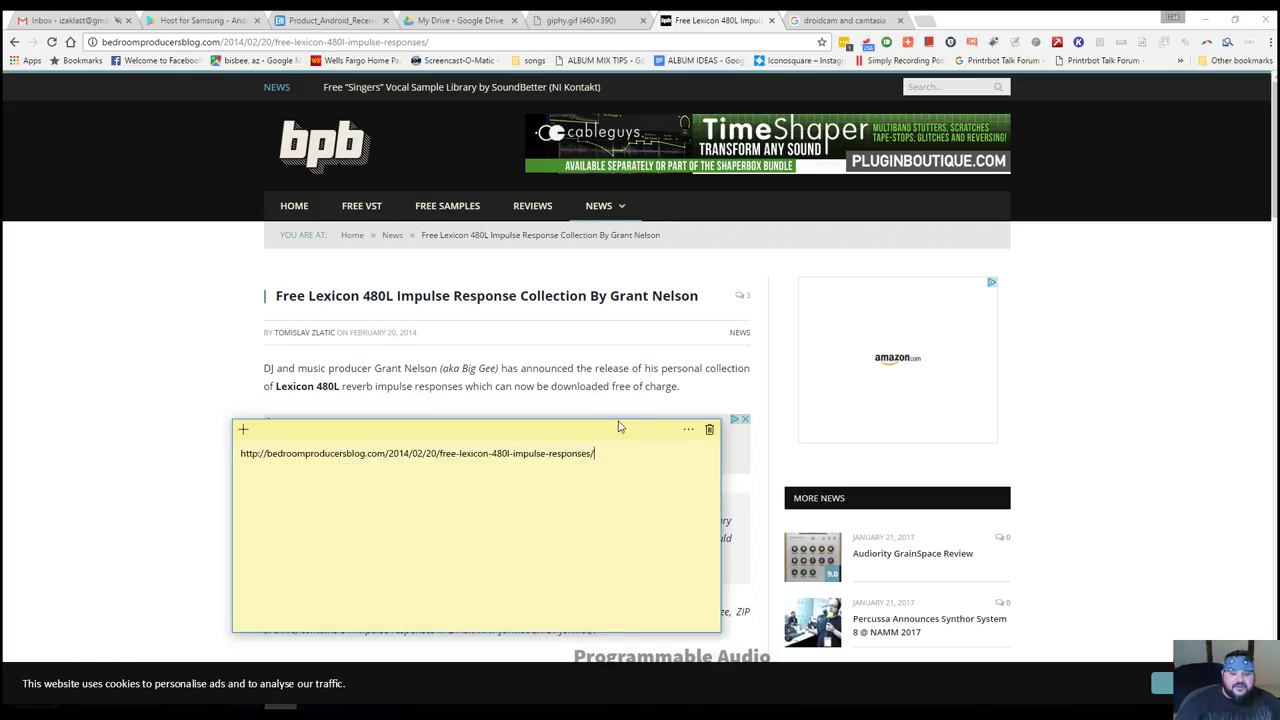
{"action": "left_click_drag", "start_coordinate": [618, 427], "coordinate": [658, 207]}
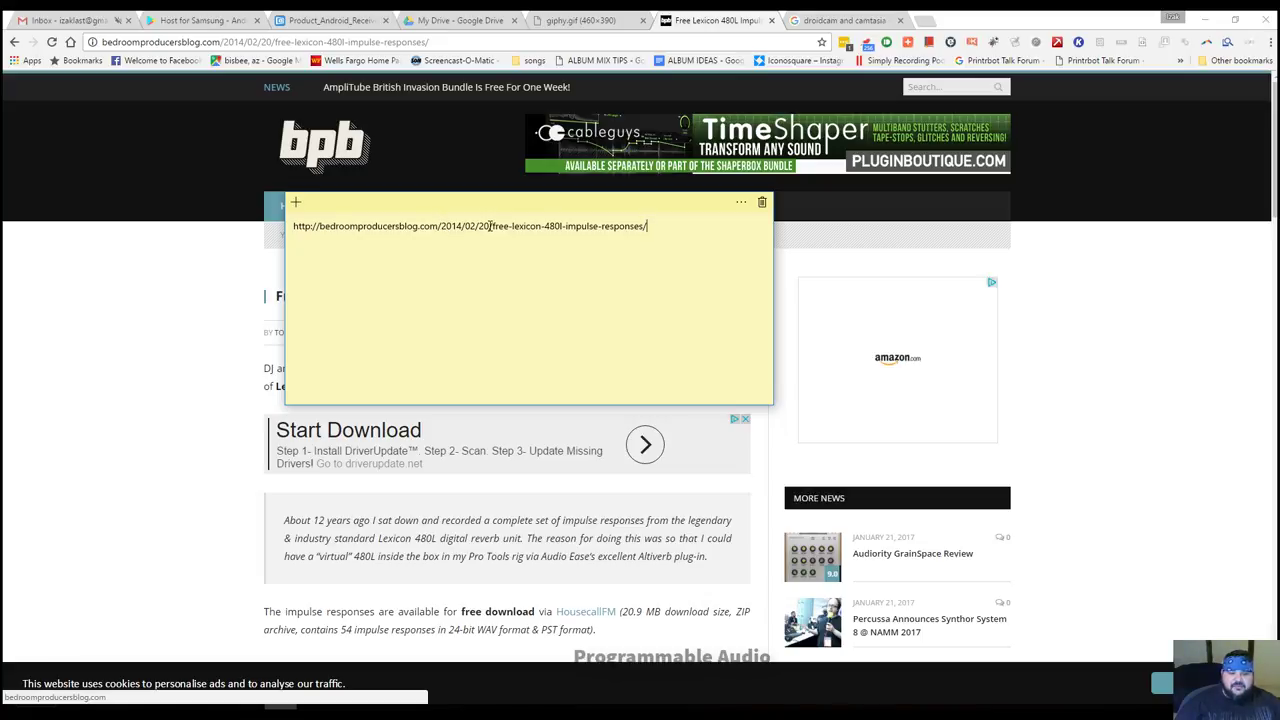
{"action": "left_click_drag", "start_coordinate": [493, 227], "coordinate": [787, 356]}
{"action": "left_click", "coordinate": [653, 225]}
{"action": "left_click", "coordinate": [555, 448]}
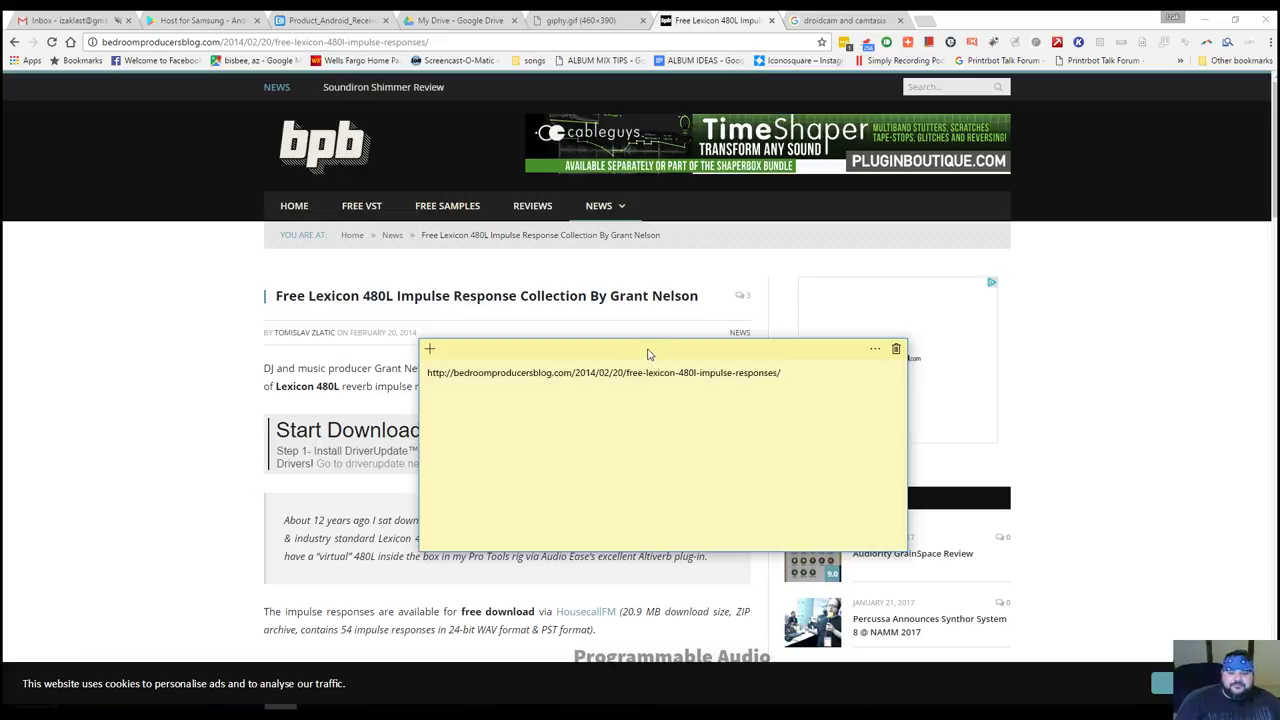
{"action": "left_click_drag", "start_coordinate": [649, 351], "coordinate": [515, 517]}
{"action": "left_click", "coordinate": [197, 362]}
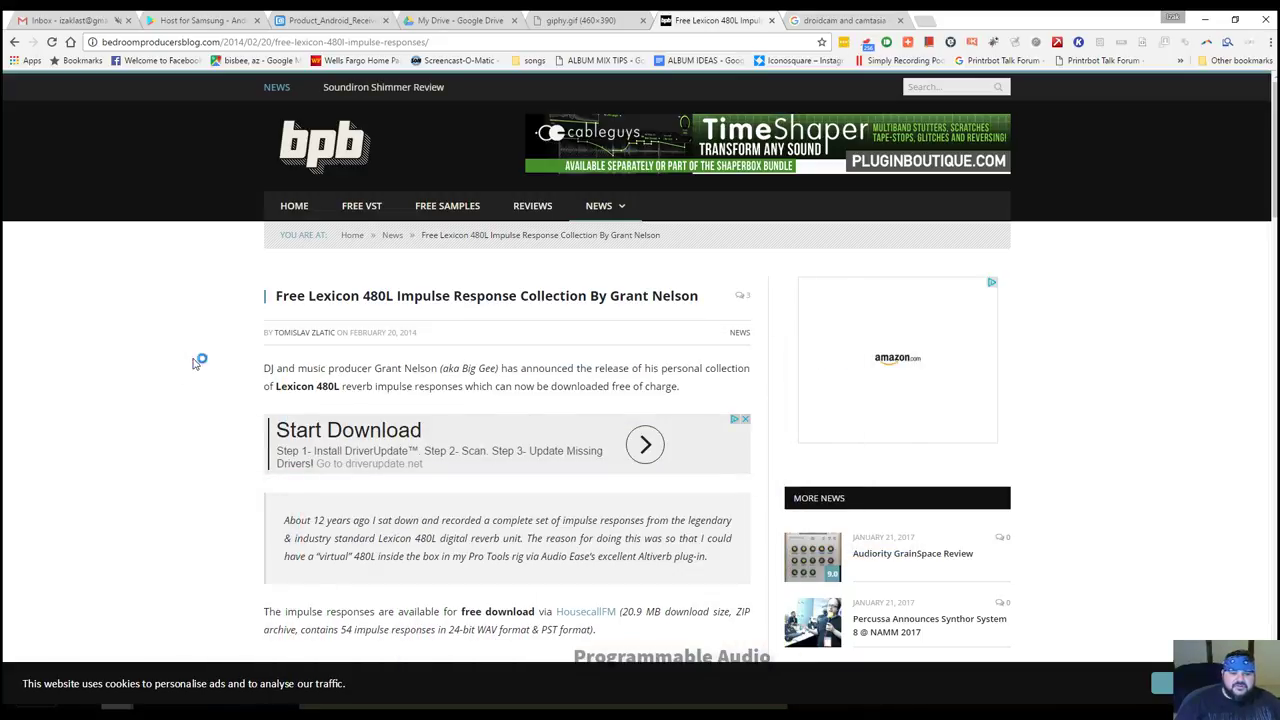
Read through the Lexicon 480L article, examining the download details, the factory presets description, the demo video section and the links.
{"action": "scroll", "coordinate": [393, 412], "scroll_direction": "down", "scroll_amount": 1}
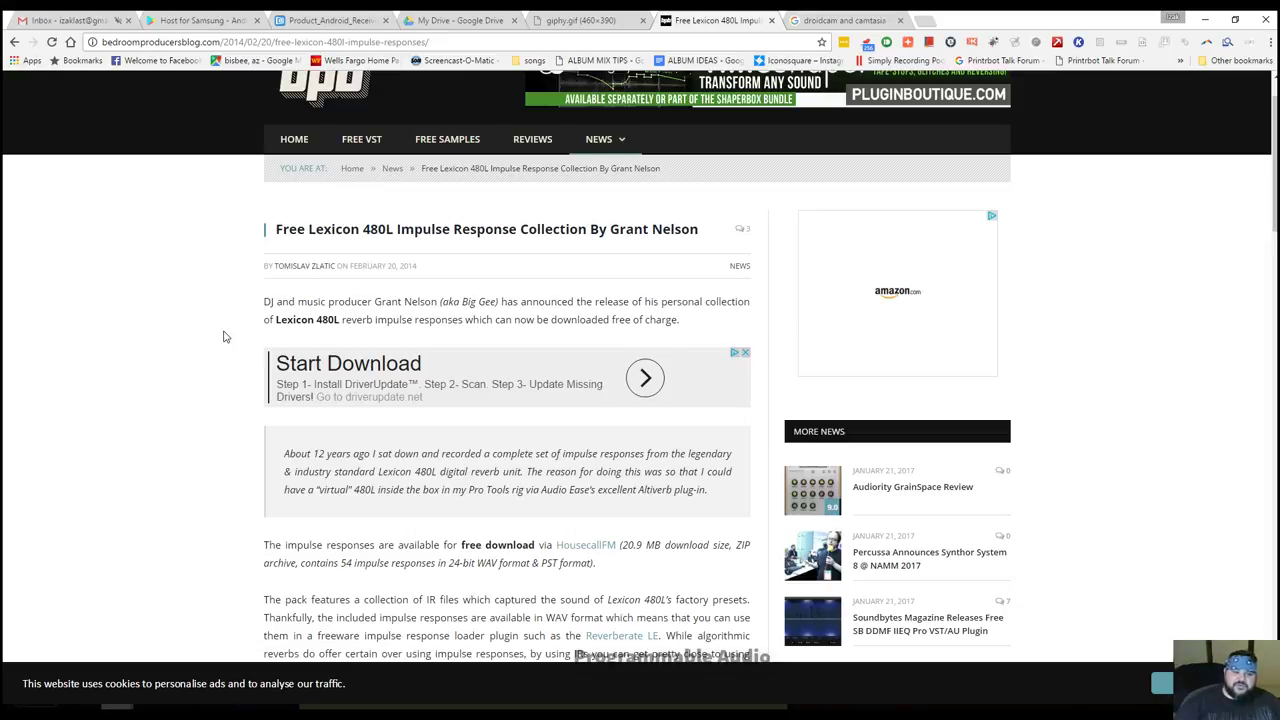
{"action": "scroll", "coordinate": [170, 362], "scroll_direction": "down", "scroll_amount": 2}
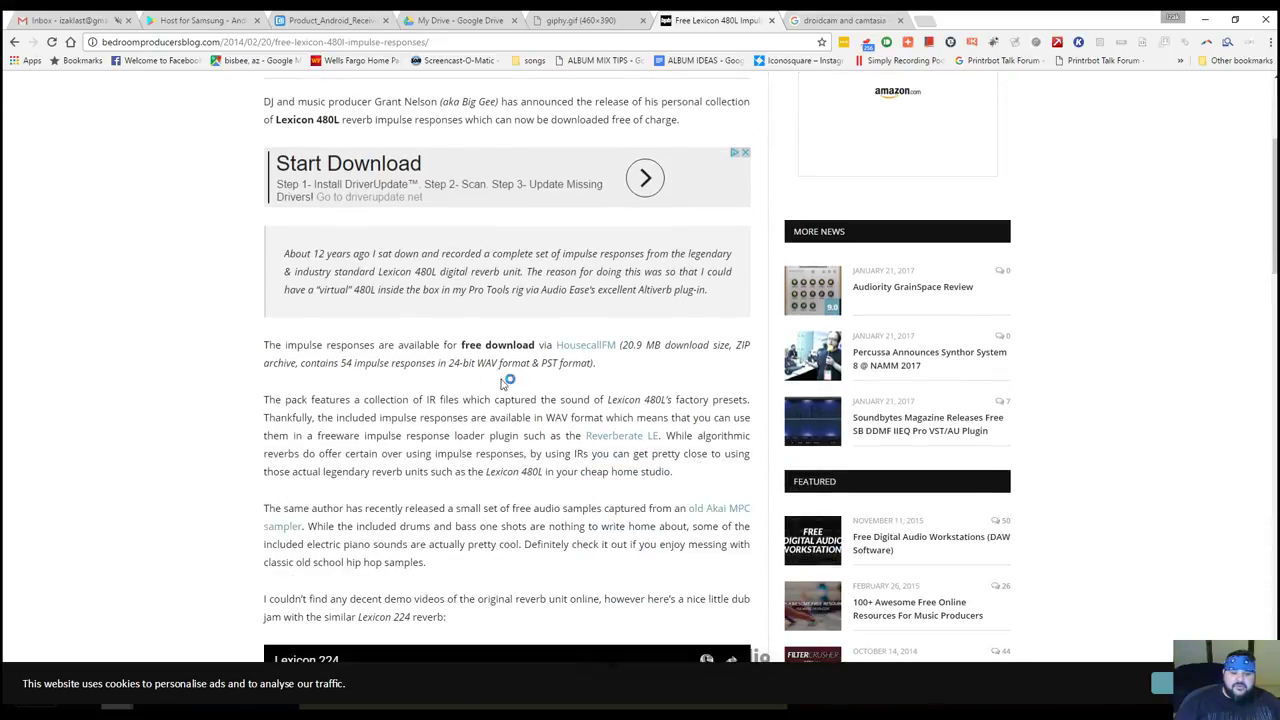
{"action": "scroll", "coordinate": [449, 398], "scroll_direction": "down", "scroll_amount": 2}
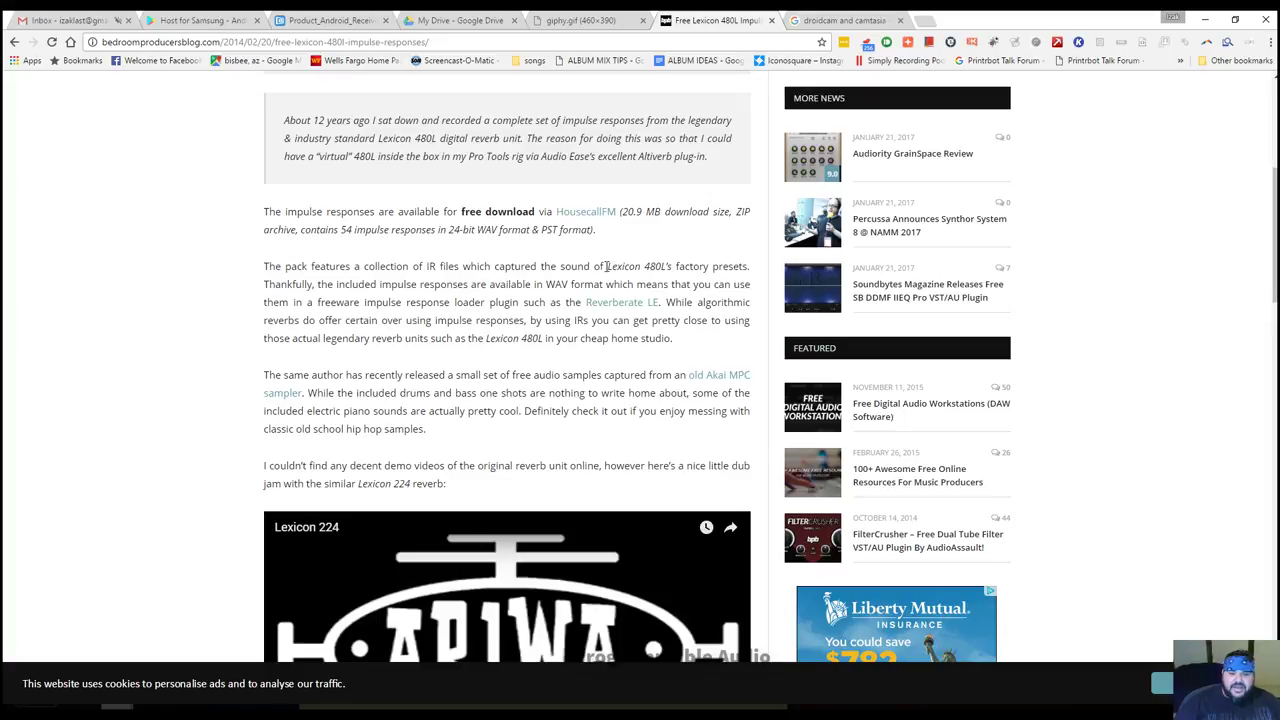
{"action": "left_click_drag", "start_coordinate": [606, 266], "coordinate": [750, 267]}
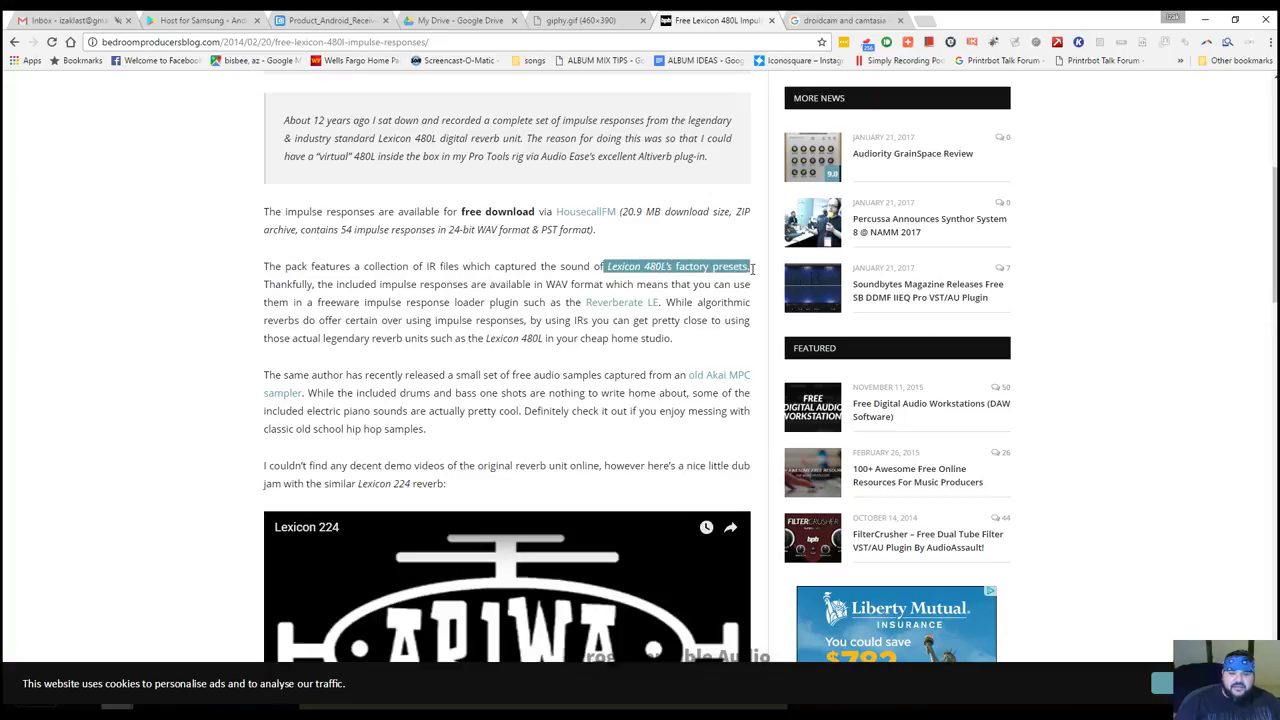
{"action": "left_click", "coordinate": [408, 316]}
{"action": "scroll", "coordinate": [296, 296], "scroll_direction": "down", "scroll_amount": 2}
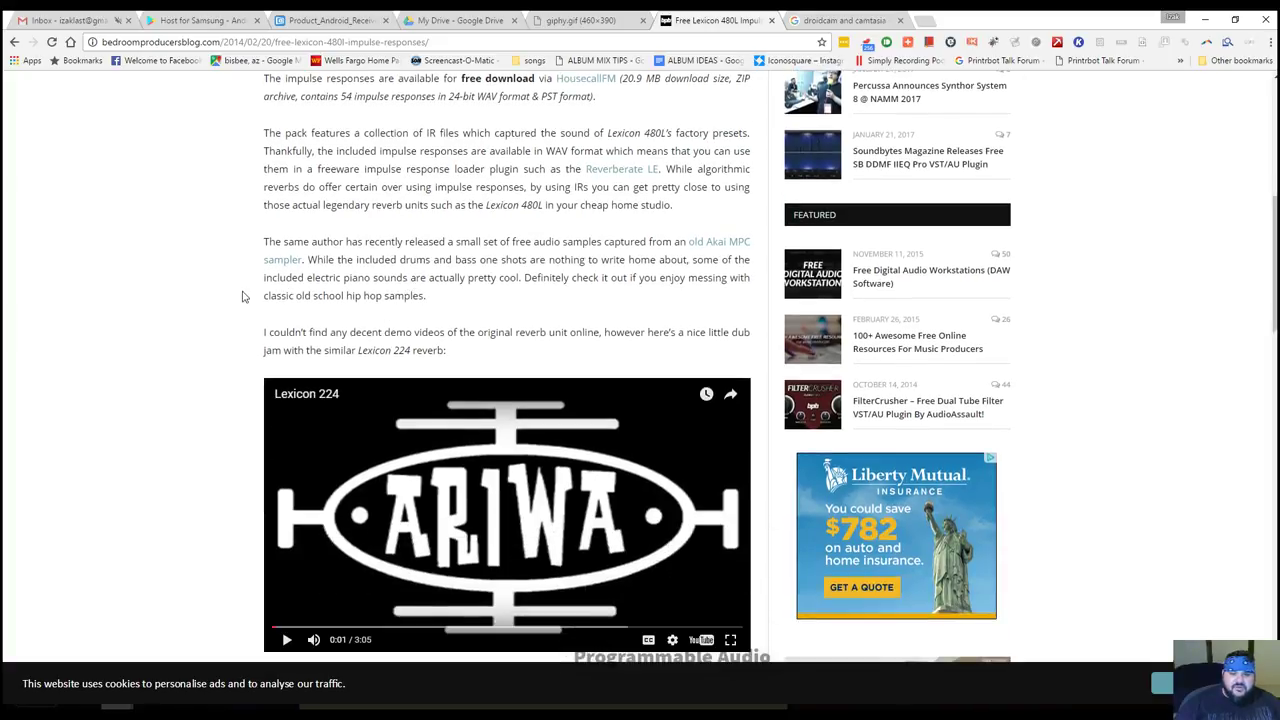
{"action": "scroll", "coordinate": [237, 299], "scroll_direction": "down", "scroll_amount": 1}
{"action": "scroll", "coordinate": [304, 230], "scroll_direction": "up", "scroll_amount": 1}
{"action": "scroll", "coordinate": [247, 338], "scroll_direction": "down", "scroll_amount": 3}
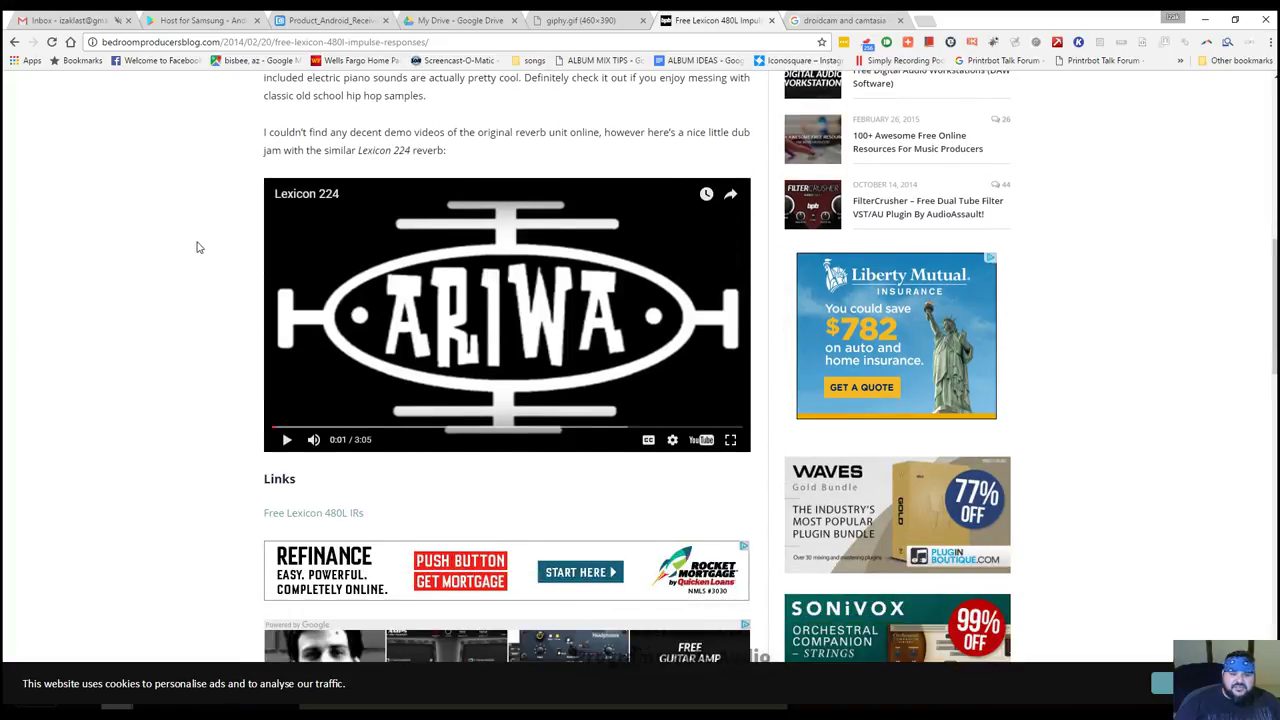
{"action": "scroll", "coordinate": [226, 311], "scroll_direction": "up", "scroll_amount": 3}
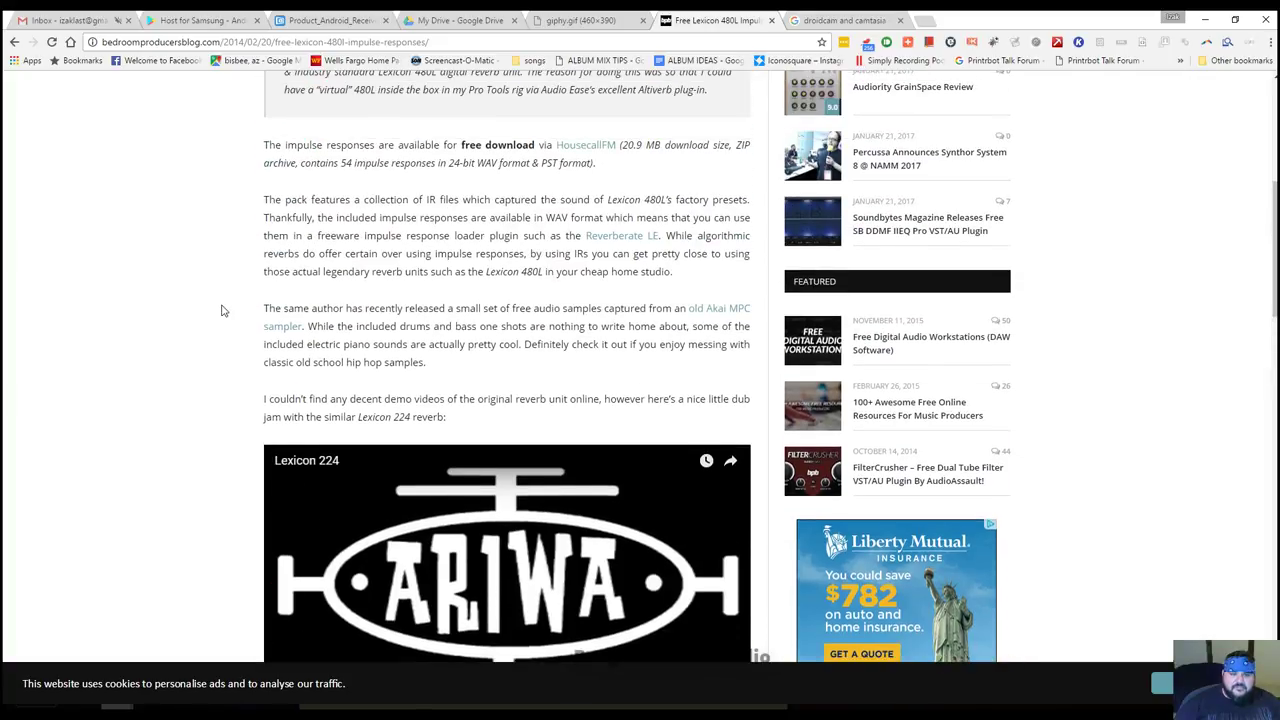
{"action": "scroll", "coordinate": [197, 298], "scroll_direction": "up", "scroll_amount": 3}
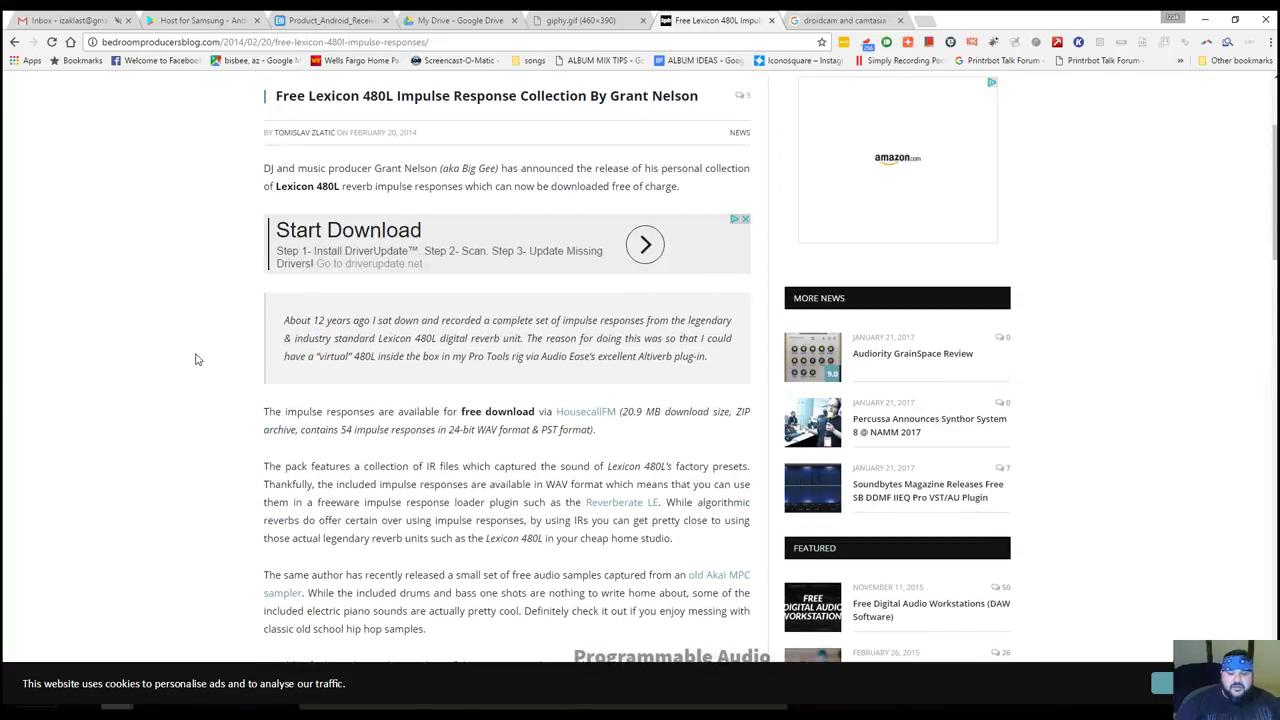